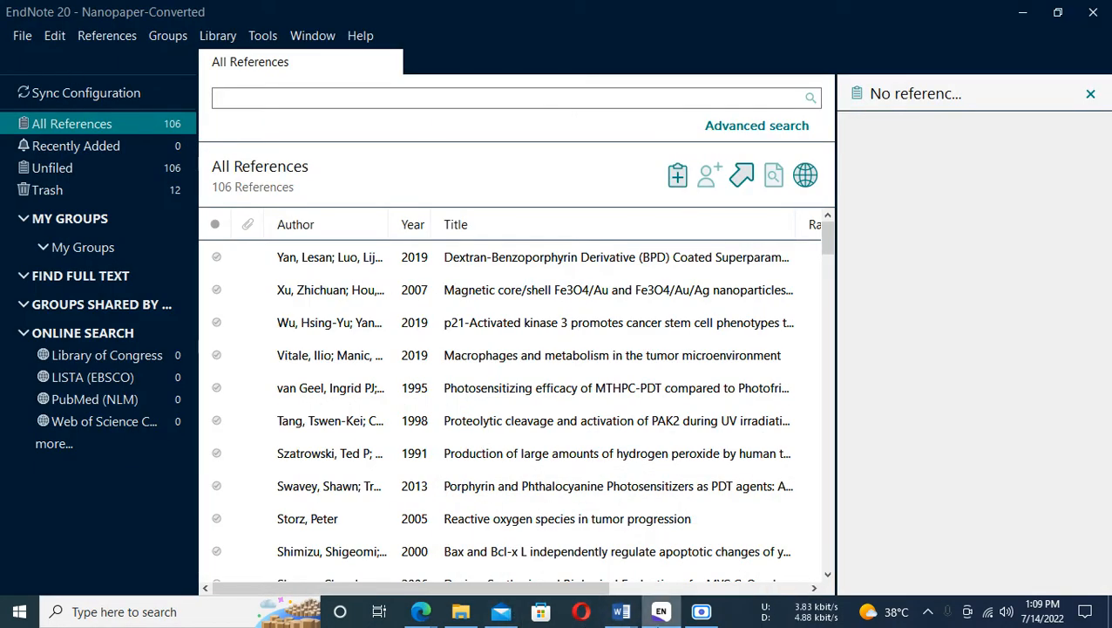
Switch to Word and look over the Test 1 manuscript and the reference list in Test 2.
{"action": "mouse_move", "coordinate": [622, 612]}
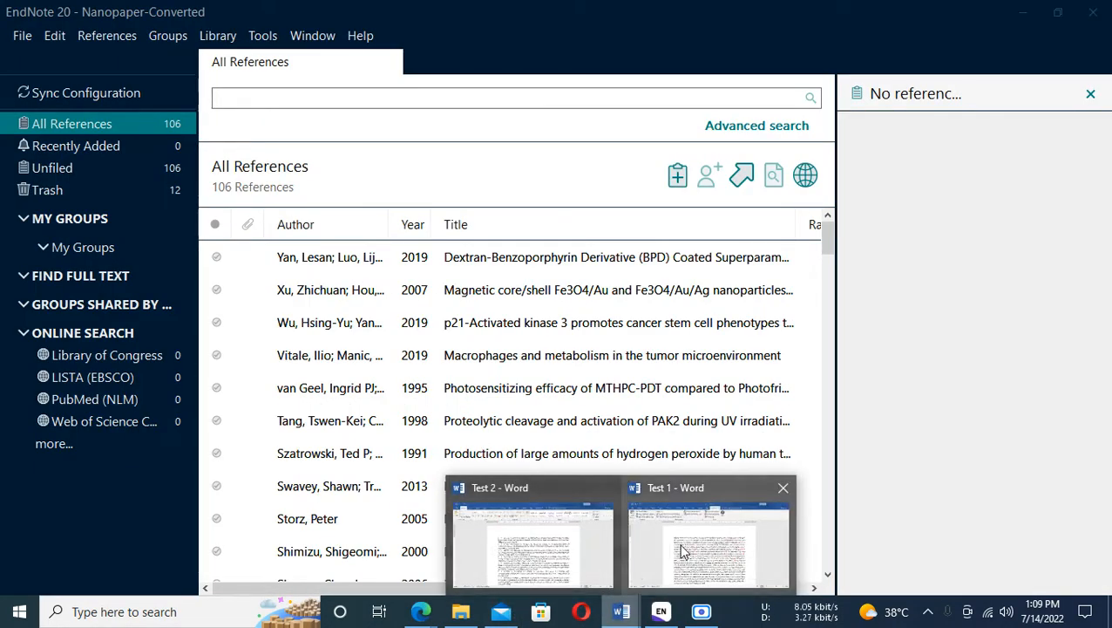
{"action": "left_click", "coordinate": [683, 549]}
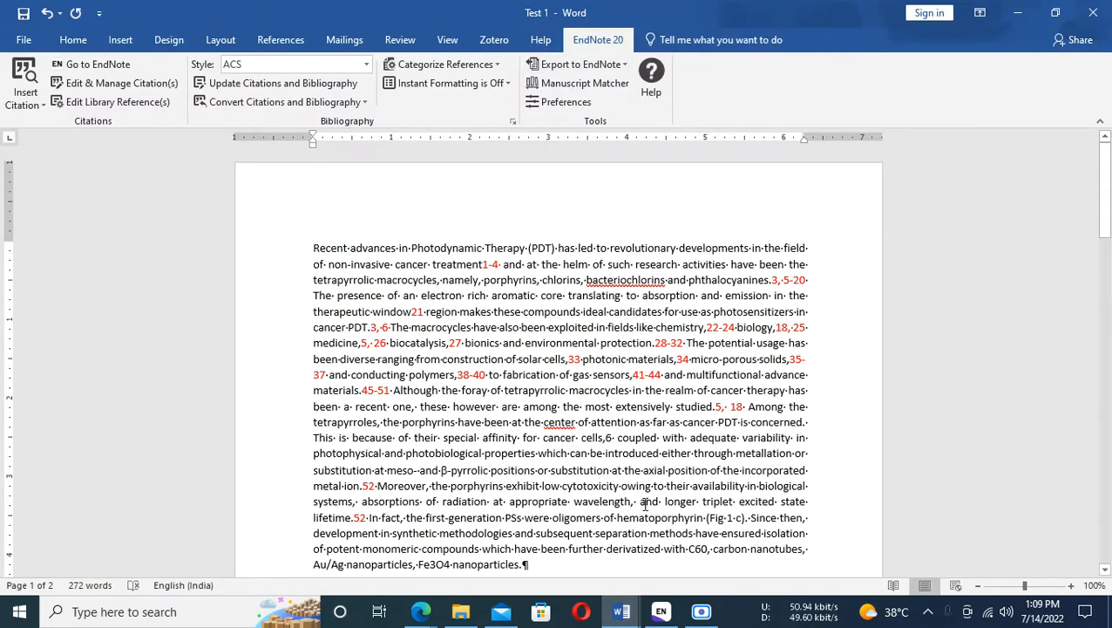
{"action": "mouse_move", "coordinate": [621, 611]}
{"action": "left_click", "coordinate": [529, 568]}
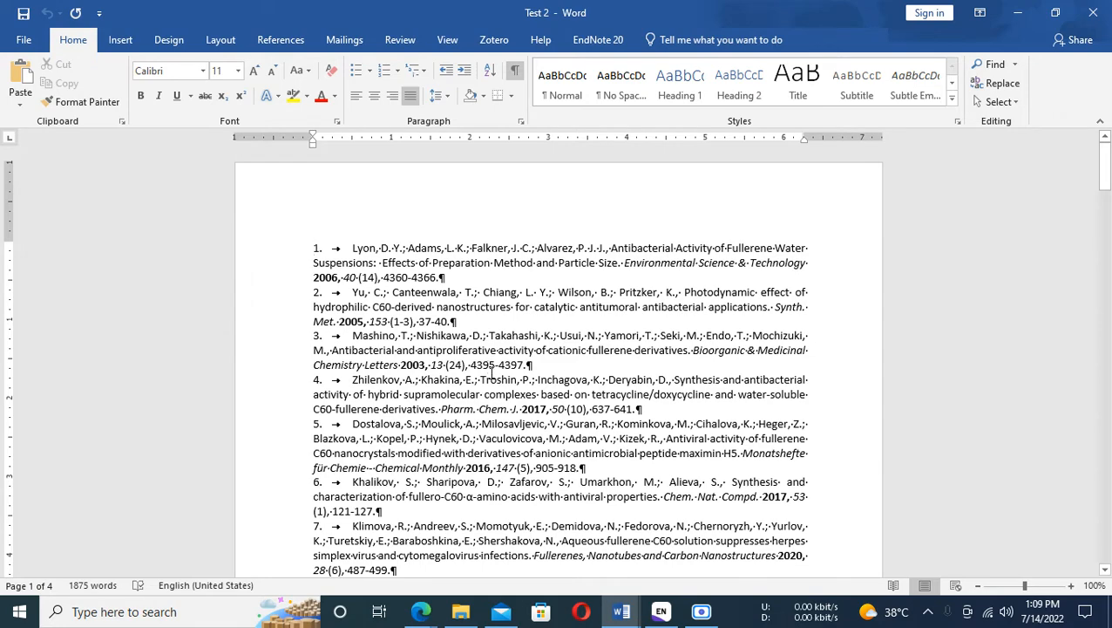
{"action": "scroll", "coordinate": [519, 340], "scroll_direction": "down", "scroll_amount": 1}
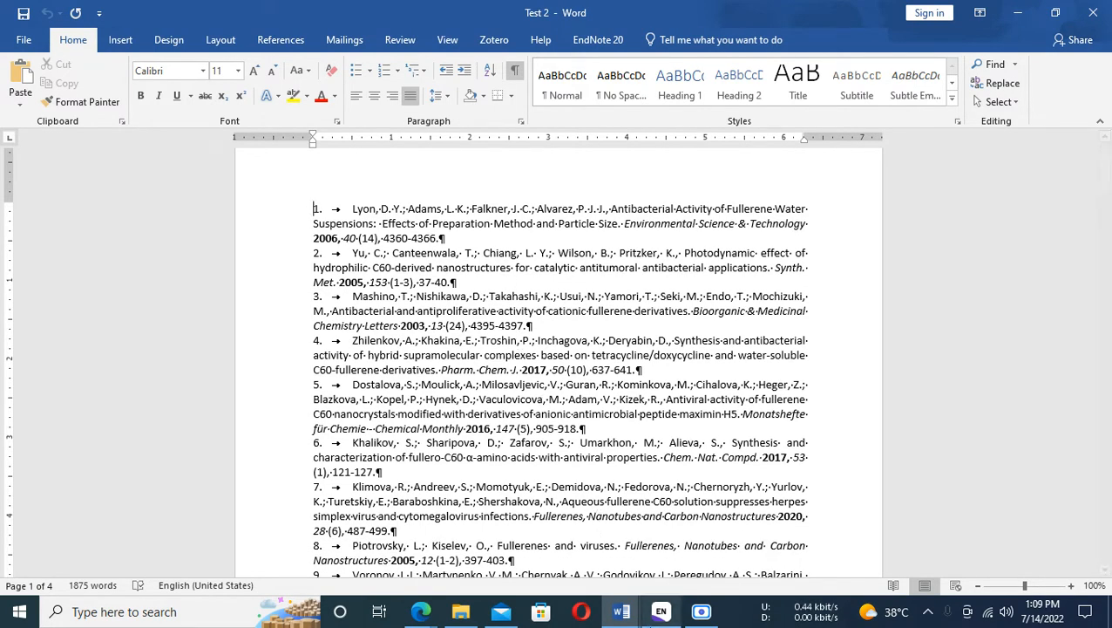
{"action": "mouse_move", "coordinate": [621, 611]}
Return to the Test 1 document and enlarge its view to 150%.
{"action": "left_click", "coordinate": [679, 547]}
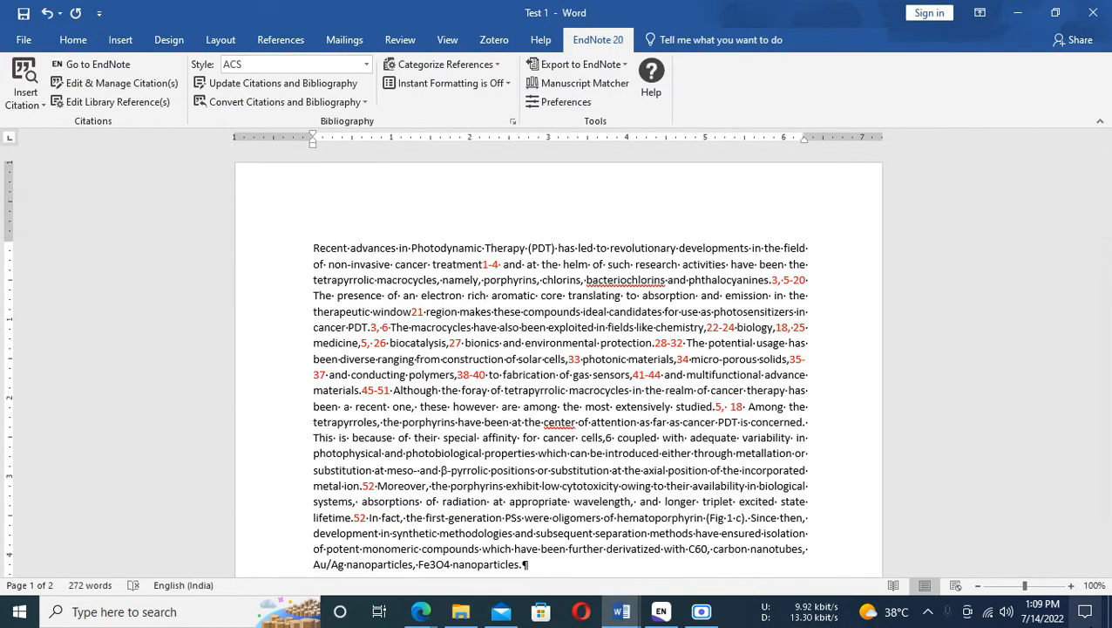
{"action": "left_click", "coordinate": [1072, 586]}
{"action": "left_click", "coordinate": [1072, 586]}
{"action": "left_click", "coordinate": [1072, 586]}
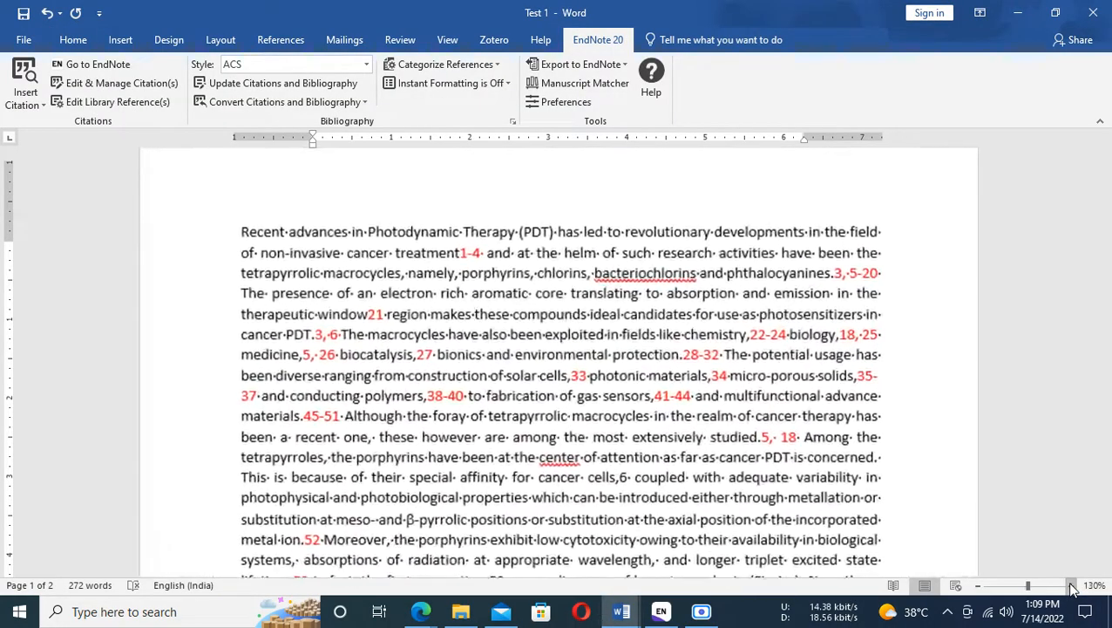
{"action": "left_click", "coordinate": [1072, 586]}
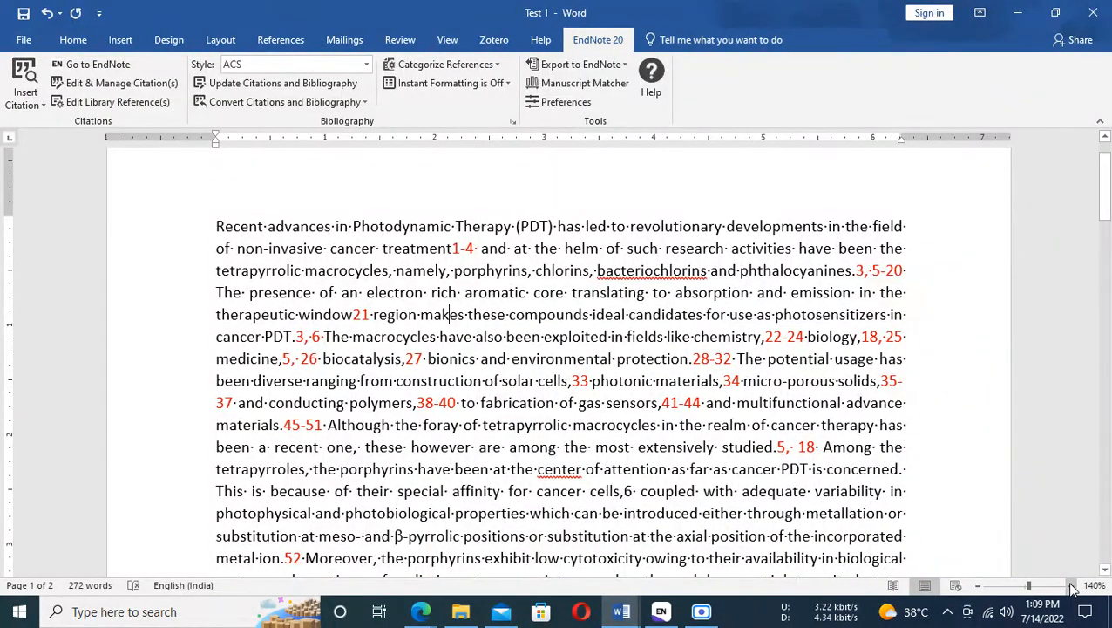
{"action": "left_click", "coordinate": [1072, 586]}
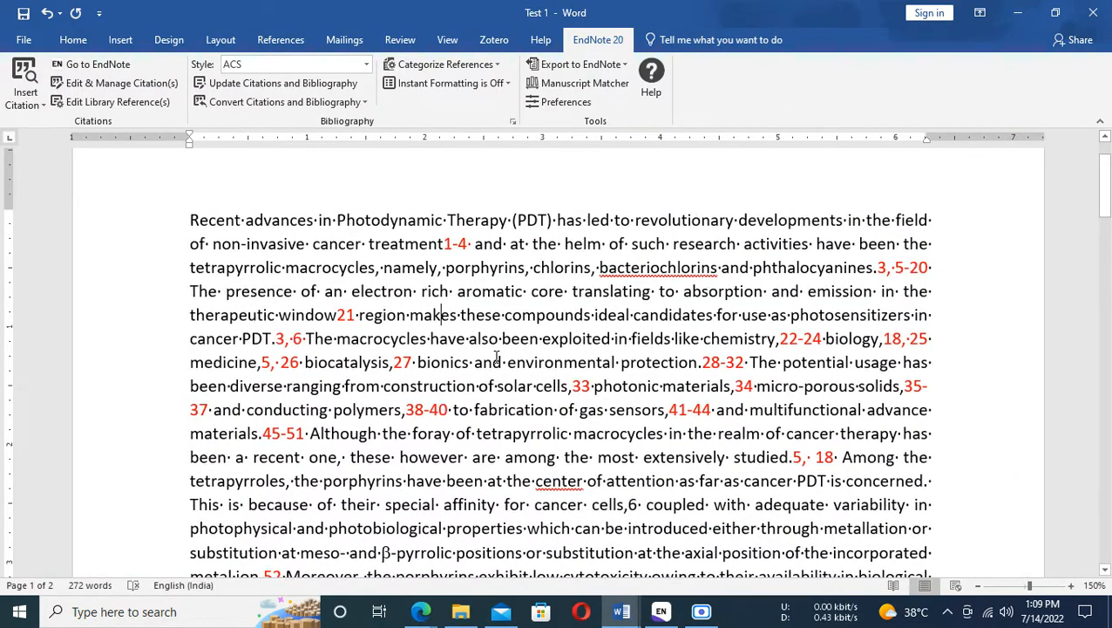
{"action": "scroll", "coordinate": [515, 365], "scroll_direction": "down", "scroll_amount": 1}
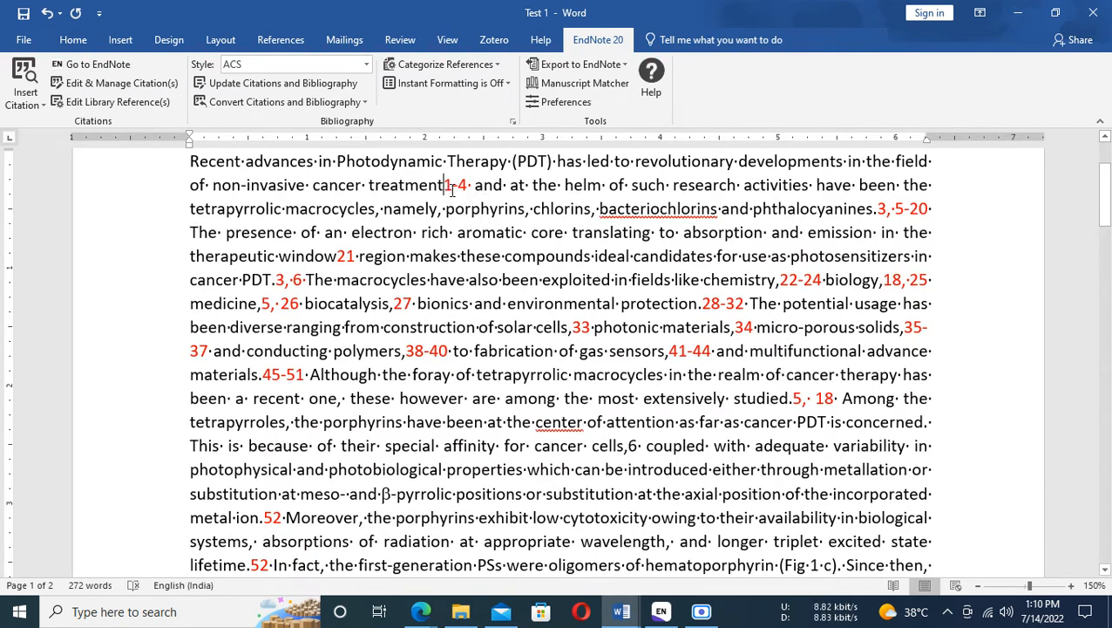
Examine the first citation, 1-4, in Test 1, then the Test 2 reference list and the open EndNote library.
{"action": "double_click", "coordinate": [468, 183]}
{"action": "left_click", "coordinate": [462, 185]}
{"action": "left_click", "coordinate": [618, 620]}
{"action": "left_click", "coordinate": [494, 513]}
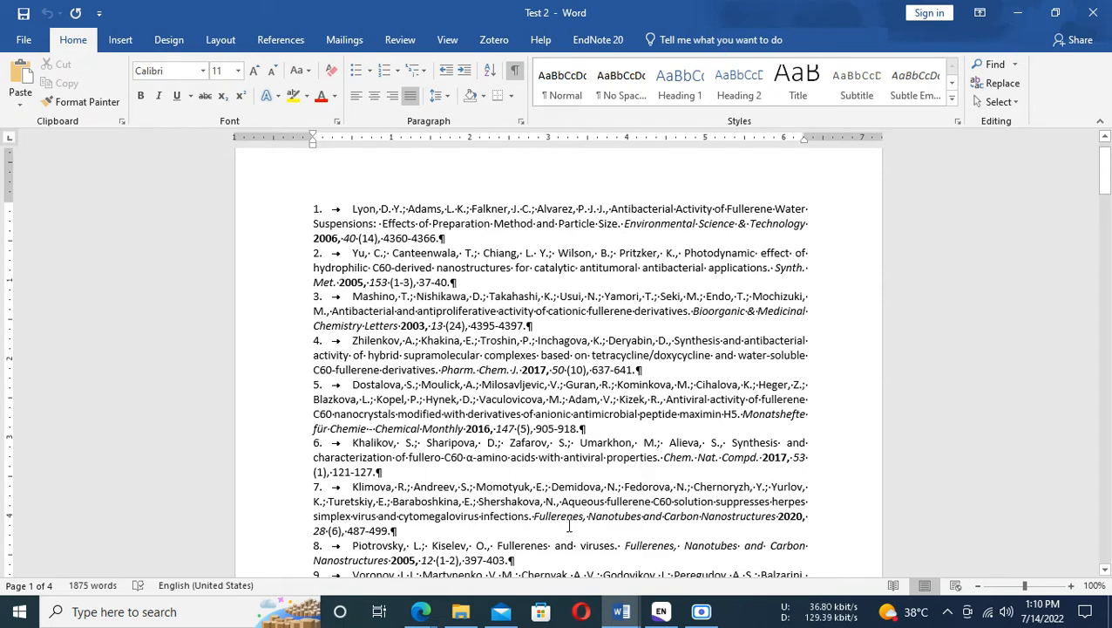
{"action": "left_click", "coordinate": [666, 612]}
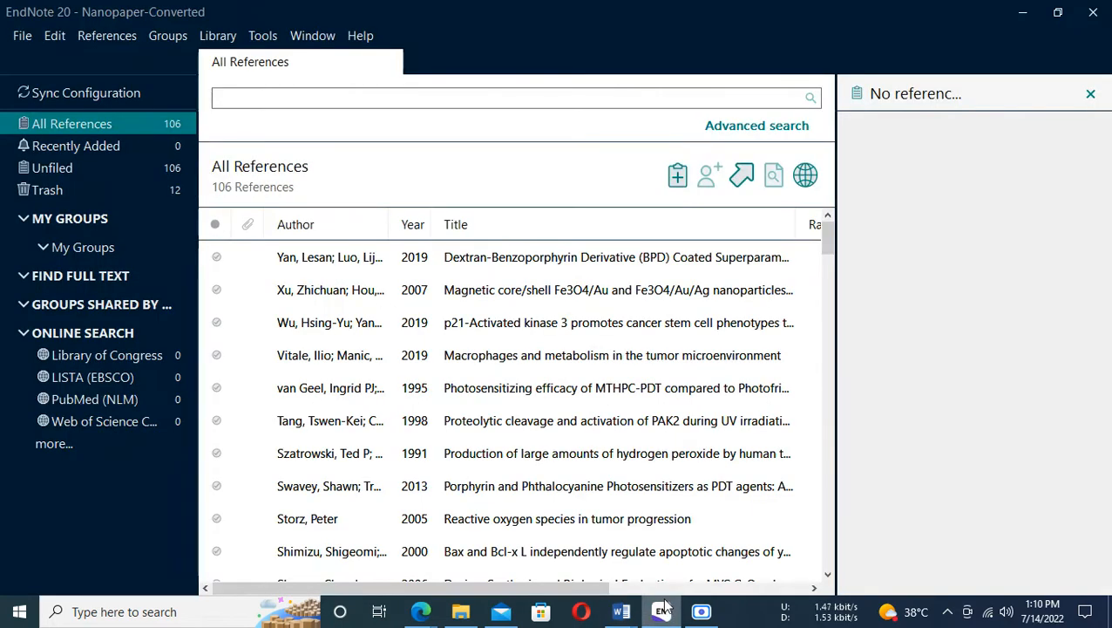
Replace the flagged word "center" with "centre" in the Test 1 Word document.
{"action": "left_click", "coordinate": [622, 611]}
{"action": "left_click", "coordinate": [682, 535]}
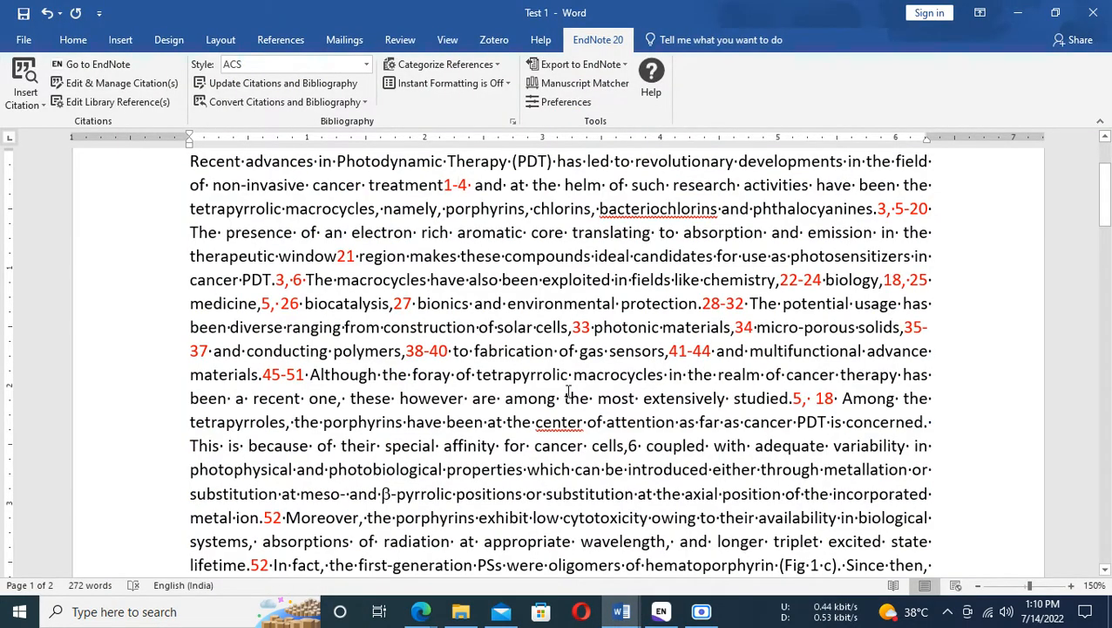
{"action": "right_click", "coordinate": [556, 422]}
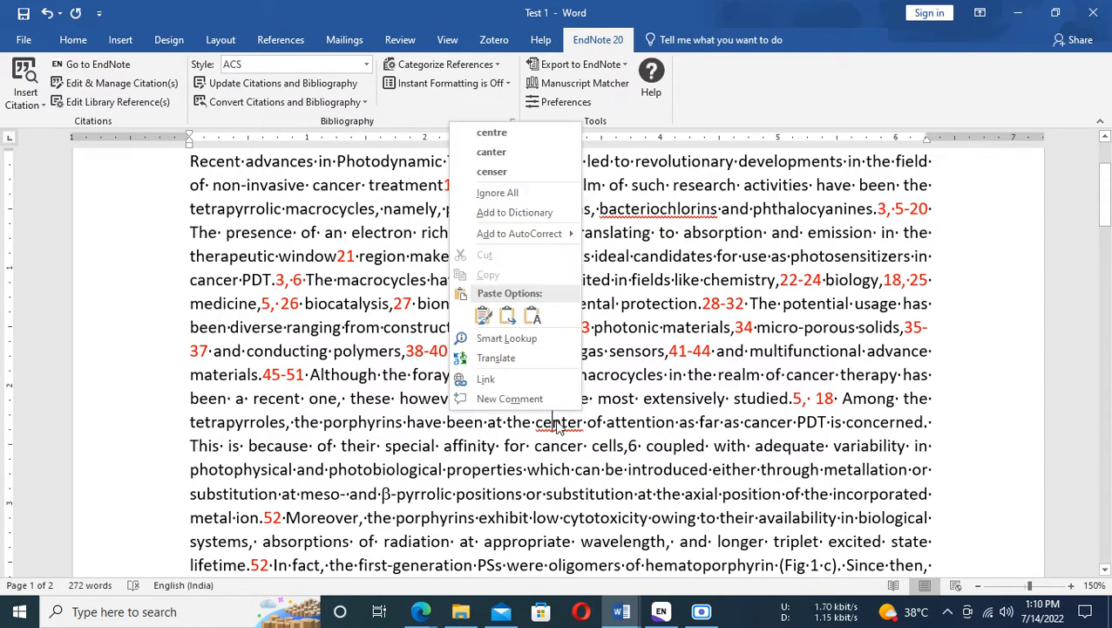
{"action": "left_click", "coordinate": [491, 135]}
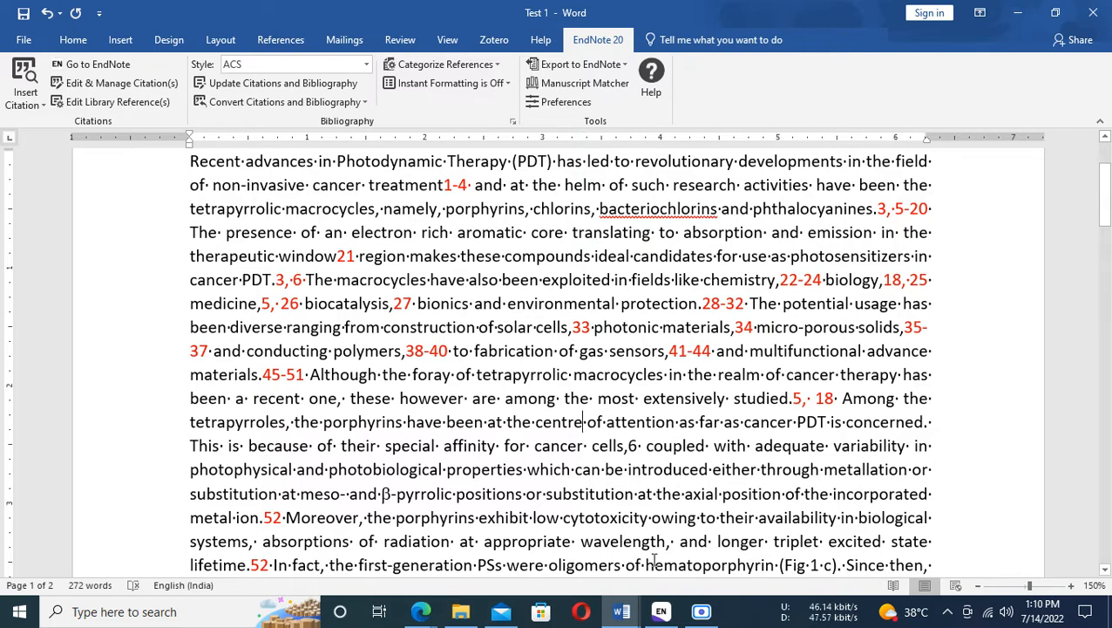
{"action": "left_click", "coordinate": [661, 611]}
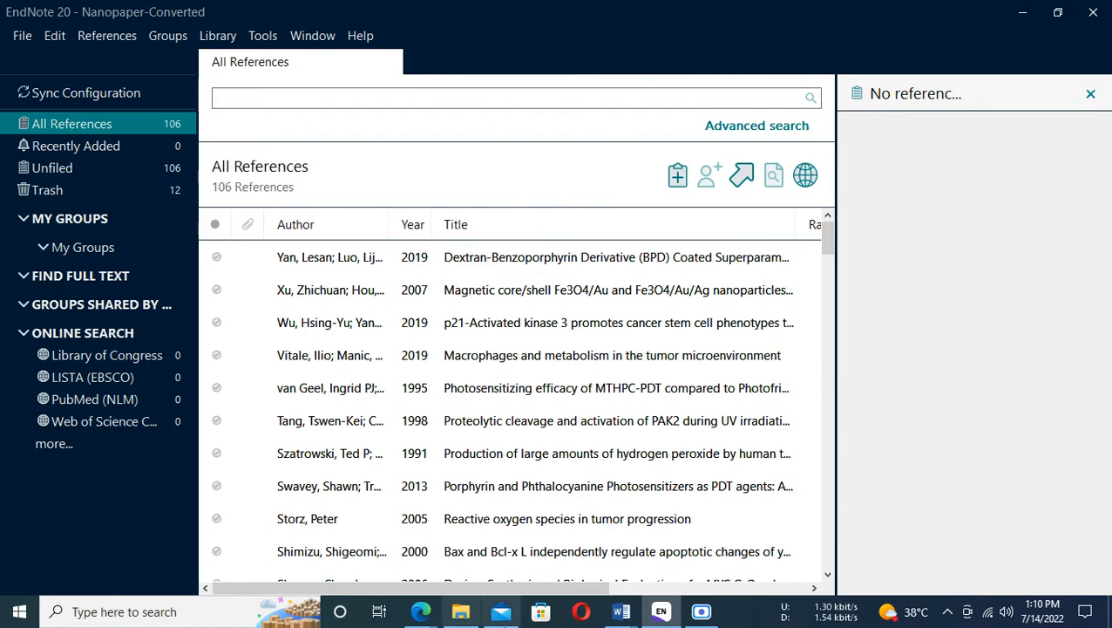
{"action": "left_click", "coordinate": [624, 620]}
{"action": "left_click", "coordinate": [668, 558]}
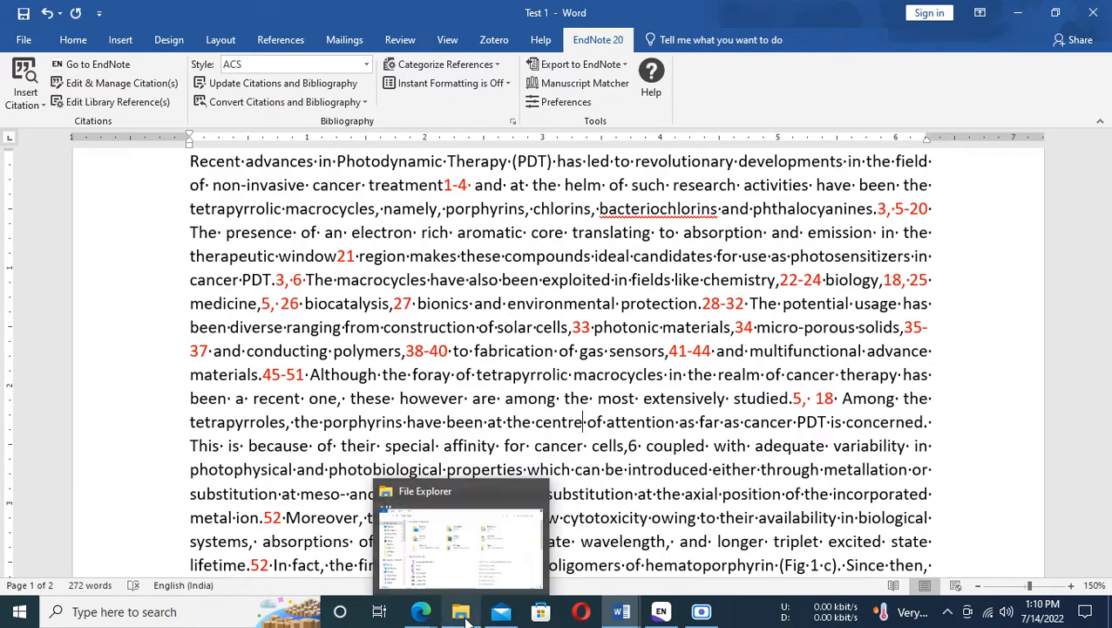
{"action": "scroll", "coordinate": [488, 386], "scroll_direction": "up", "scroll_amount": 3}
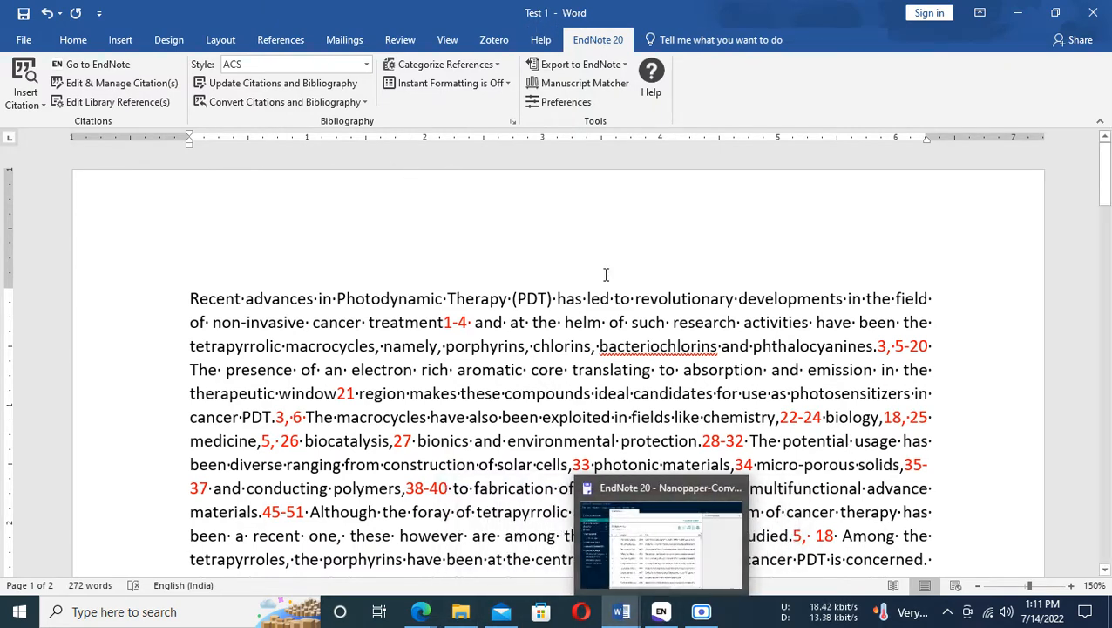
Switch to EndNote, create a new library named Test 1 in the Documents EndNote folder, and maximize its window.
{"action": "left_click", "coordinate": [663, 614]}
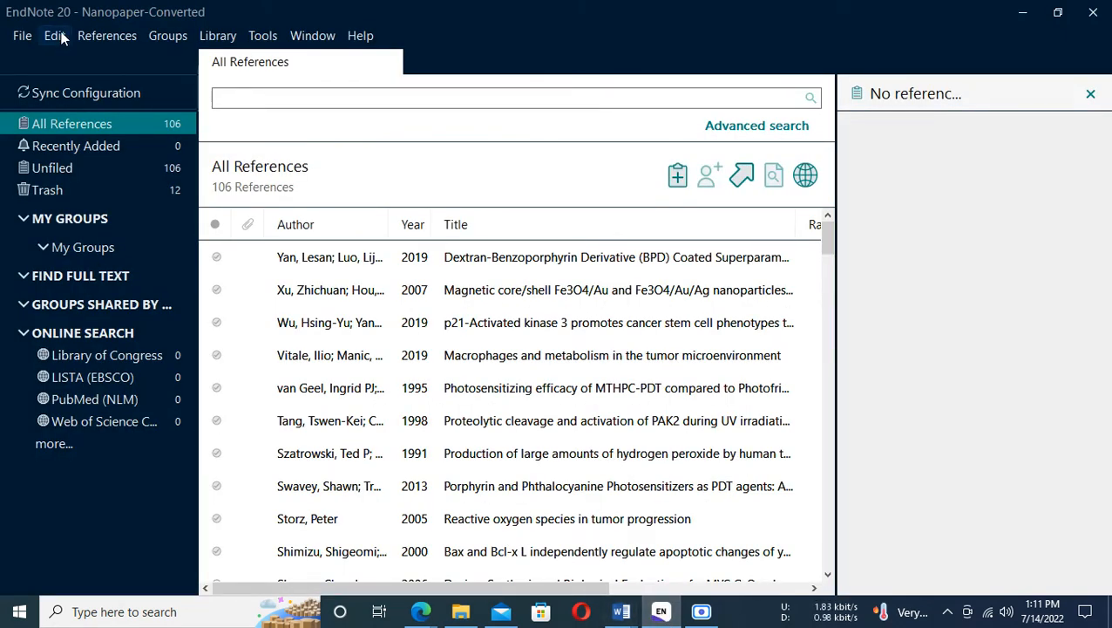
{"action": "left_click", "coordinate": [22, 37]}
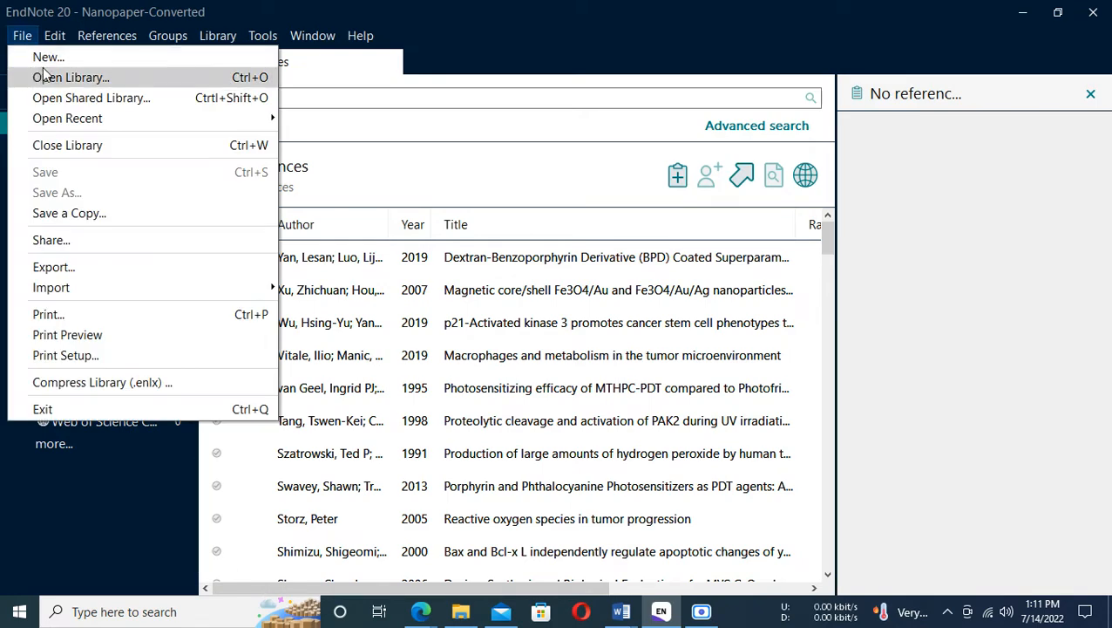
{"action": "left_click", "coordinate": [52, 58]}
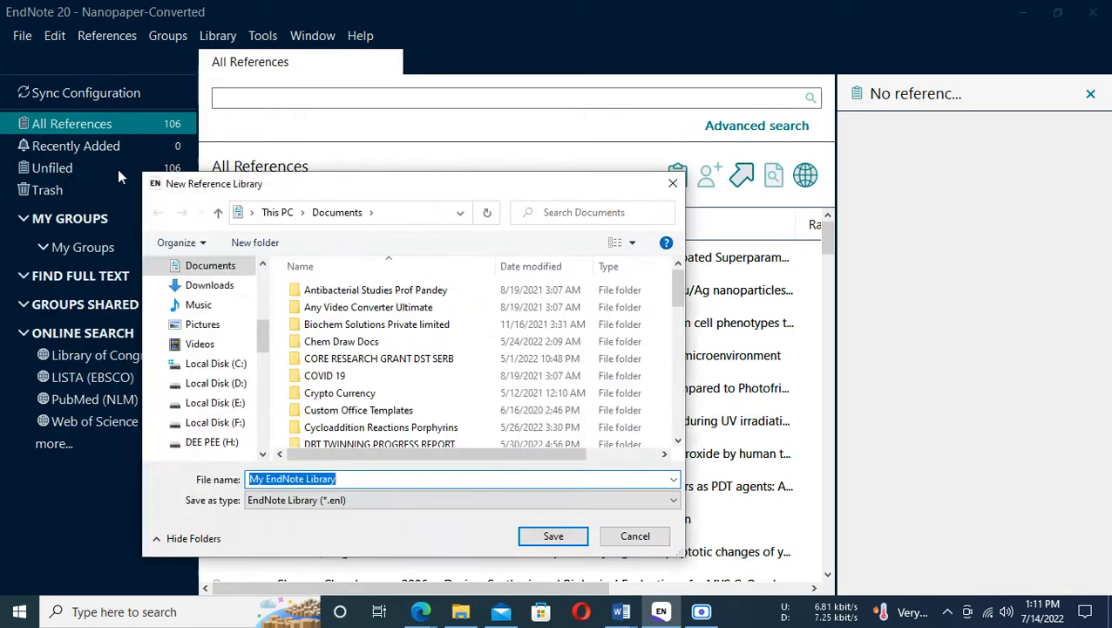
{"action": "scroll", "coordinate": [371, 399], "scroll_direction": "down", "scroll_amount": 4}
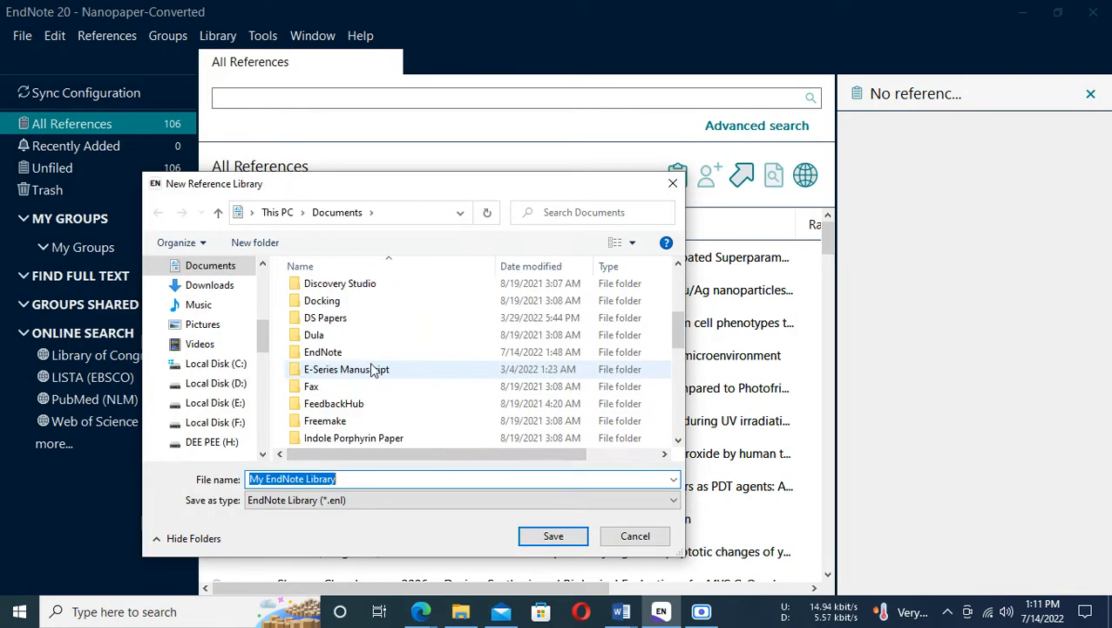
{"action": "double_click", "coordinate": [324, 353]}
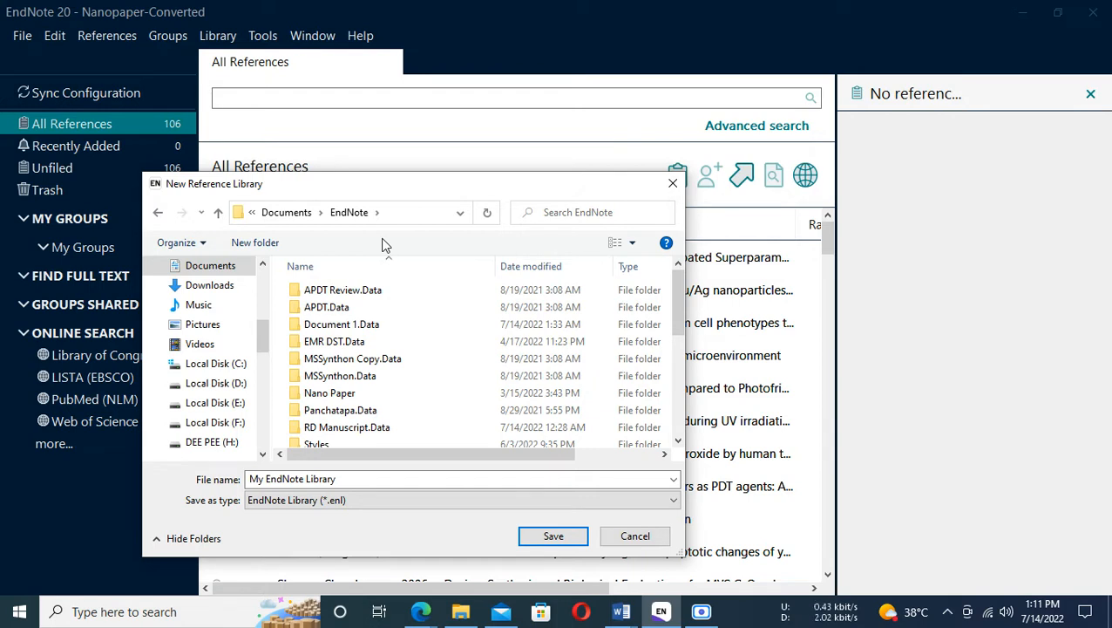
{"action": "left_click", "coordinate": [338, 479]}
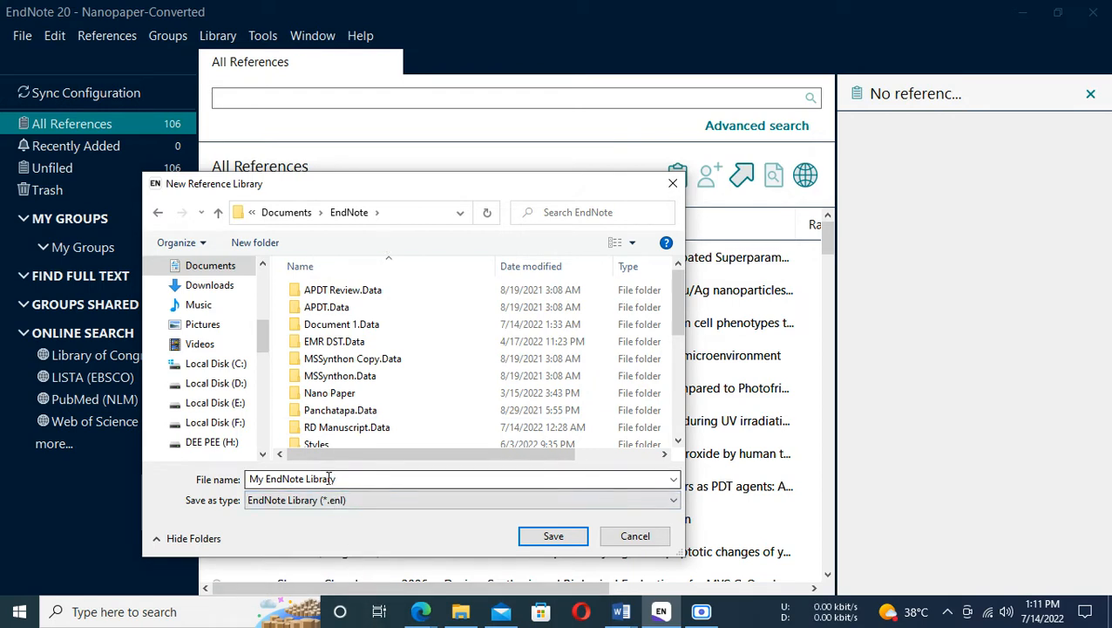
{"action": "left_click", "coordinate": [340, 481]}
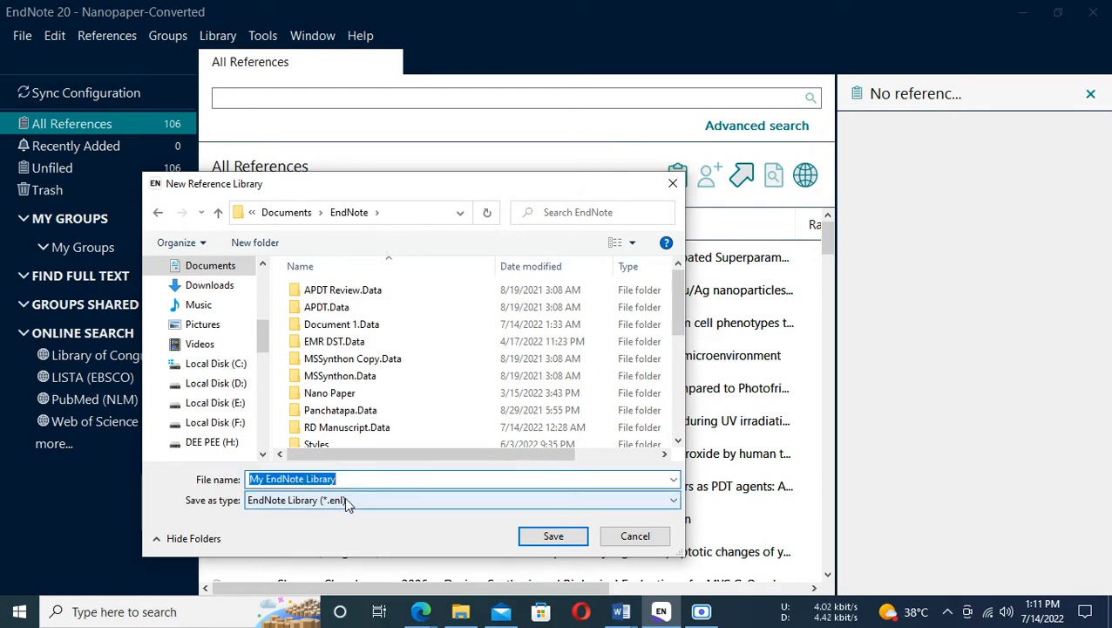
{"action": "type", "text": "Test 1"}
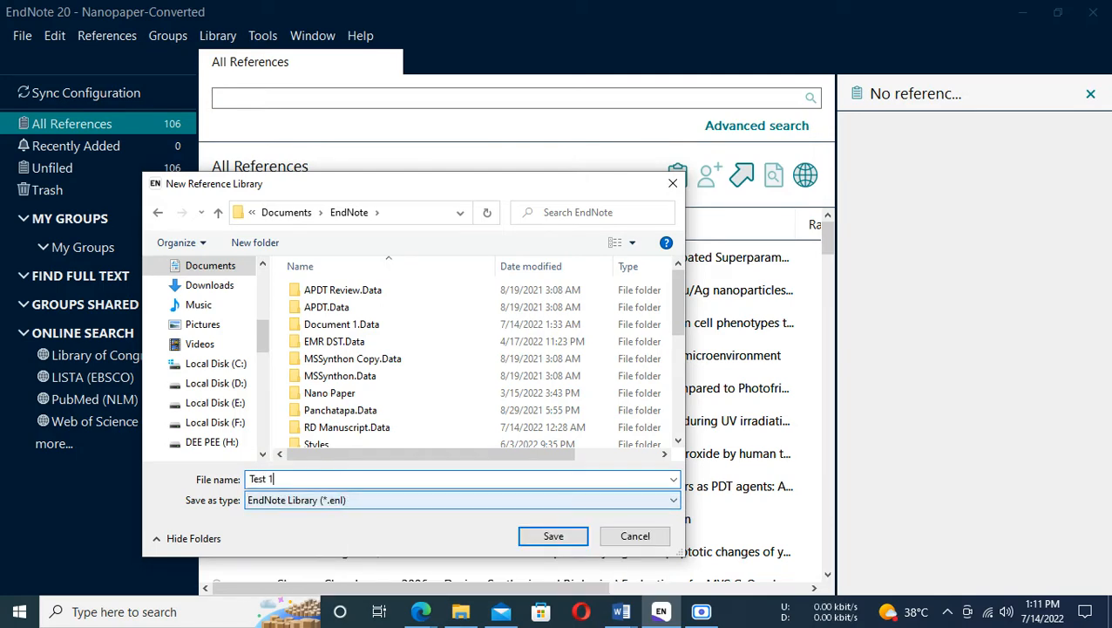
{"action": "left_click", "coordinate": [546, 538]}
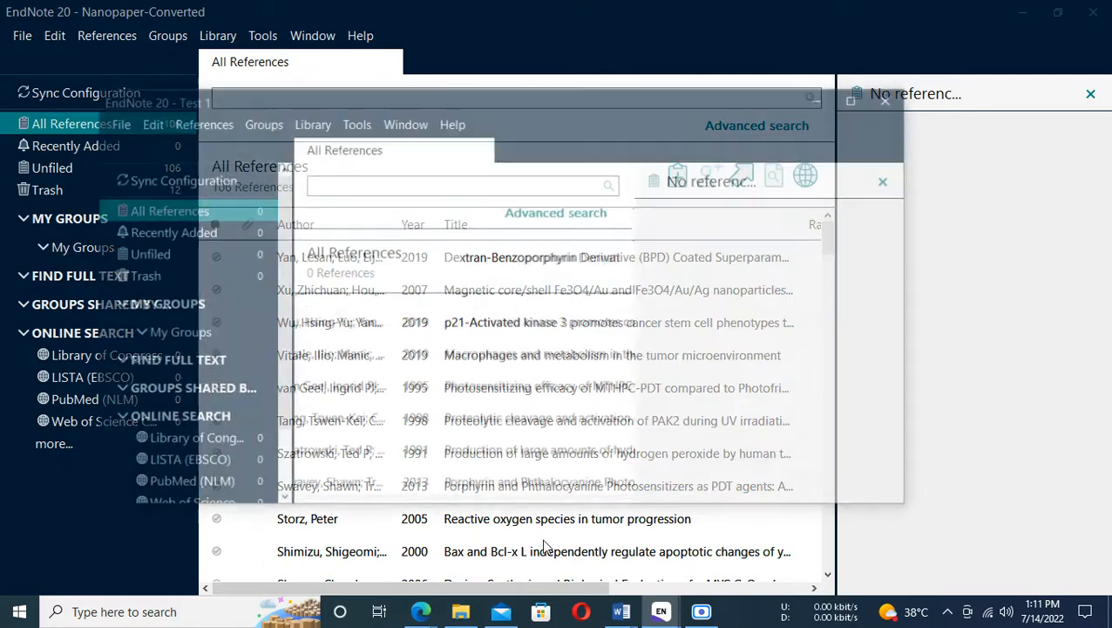
{"action": "left_click", "coordinate": [858, 97]}
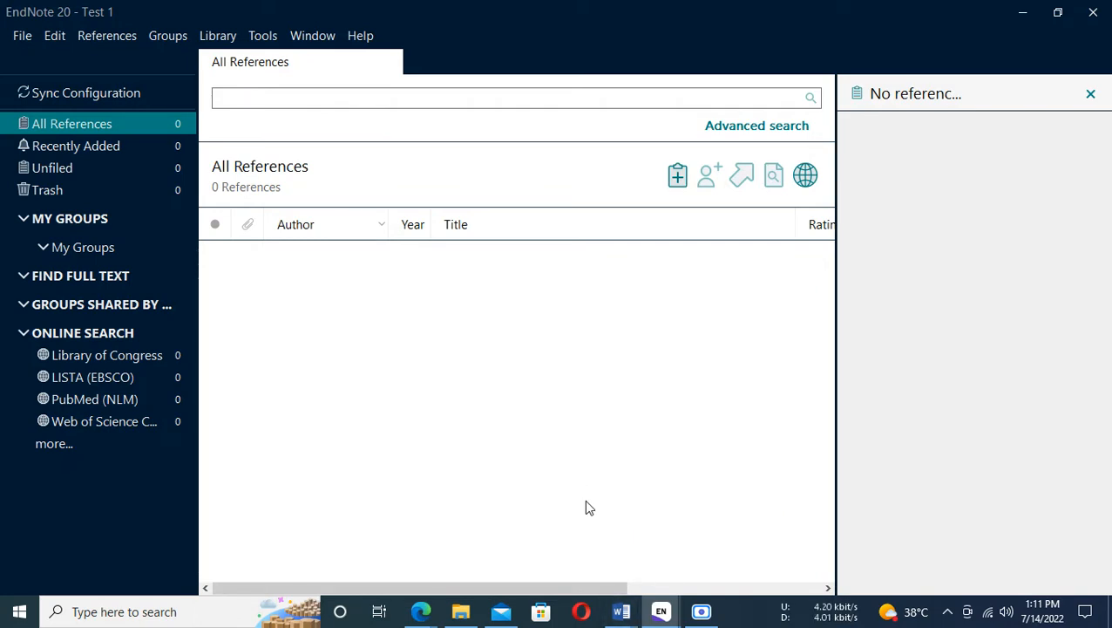
Switch to Edge and view the Google Scholar page and the CAS Source Index search tool.
{"action": "mouse_move", "coordinate": [421, 611]}
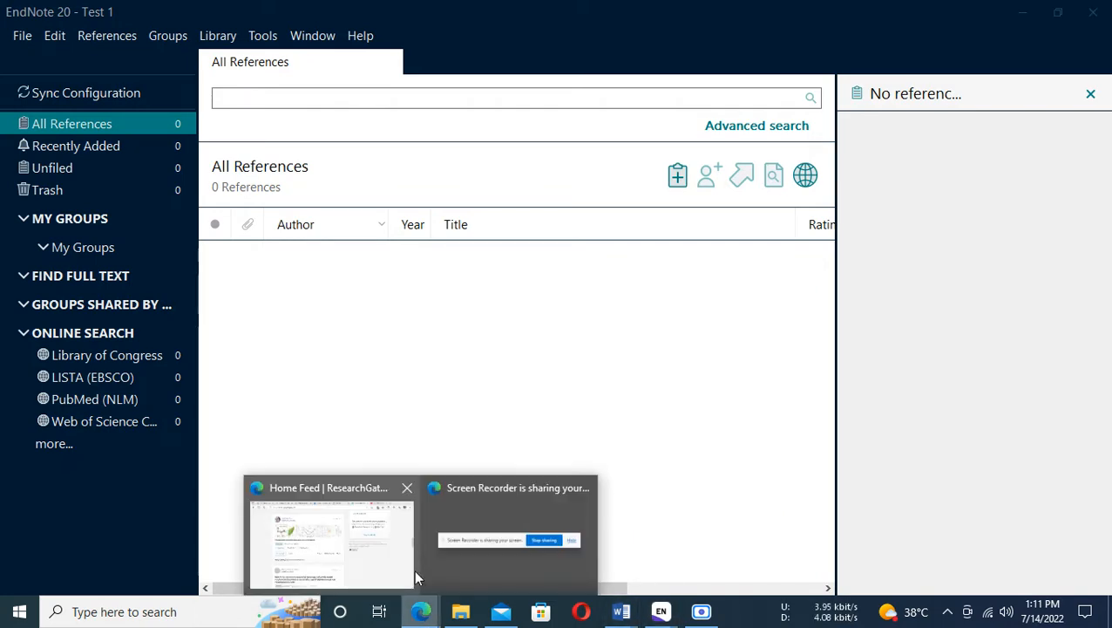
{"action": "left_click", "coordinate": [373, 534]}
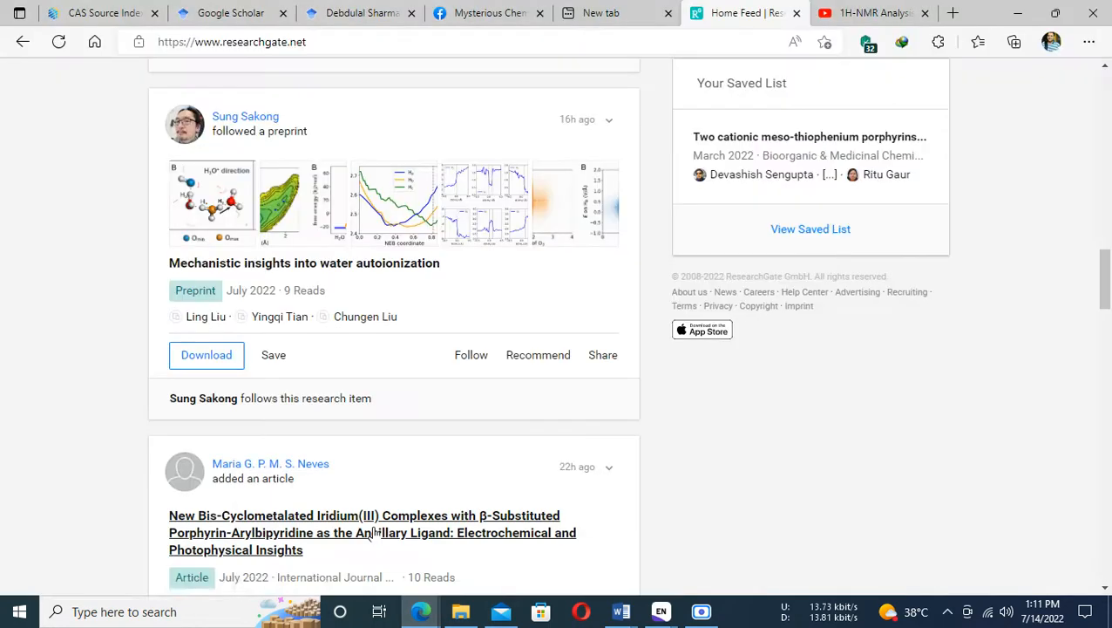
{"action": "left_click", "coordinate": [212, 14]}
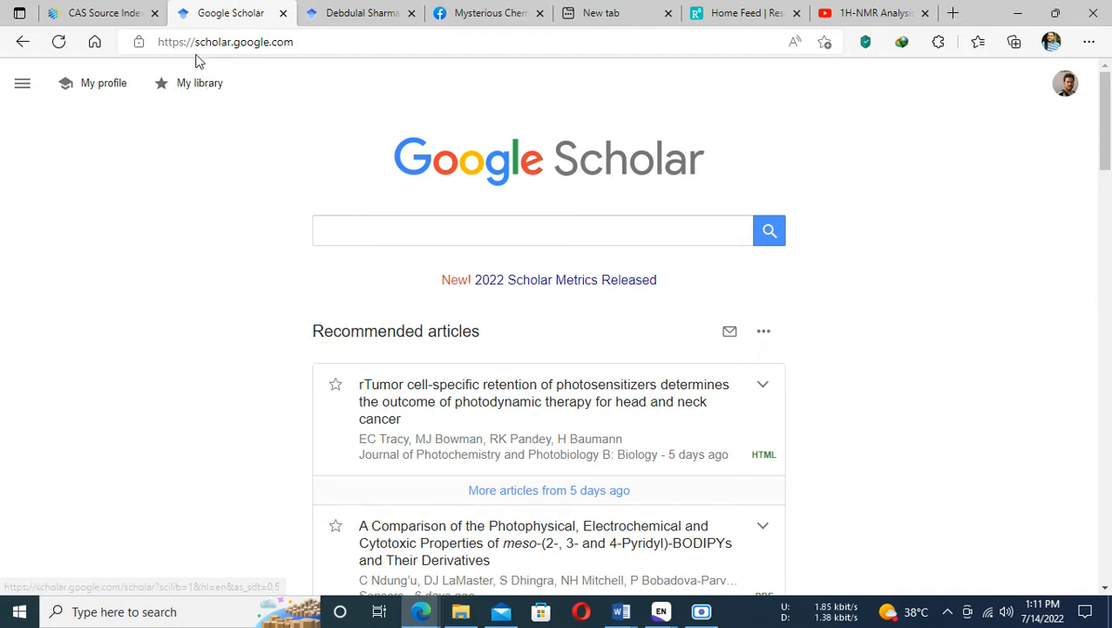
{"action": "left_click", "coordinate": [111, 22]}
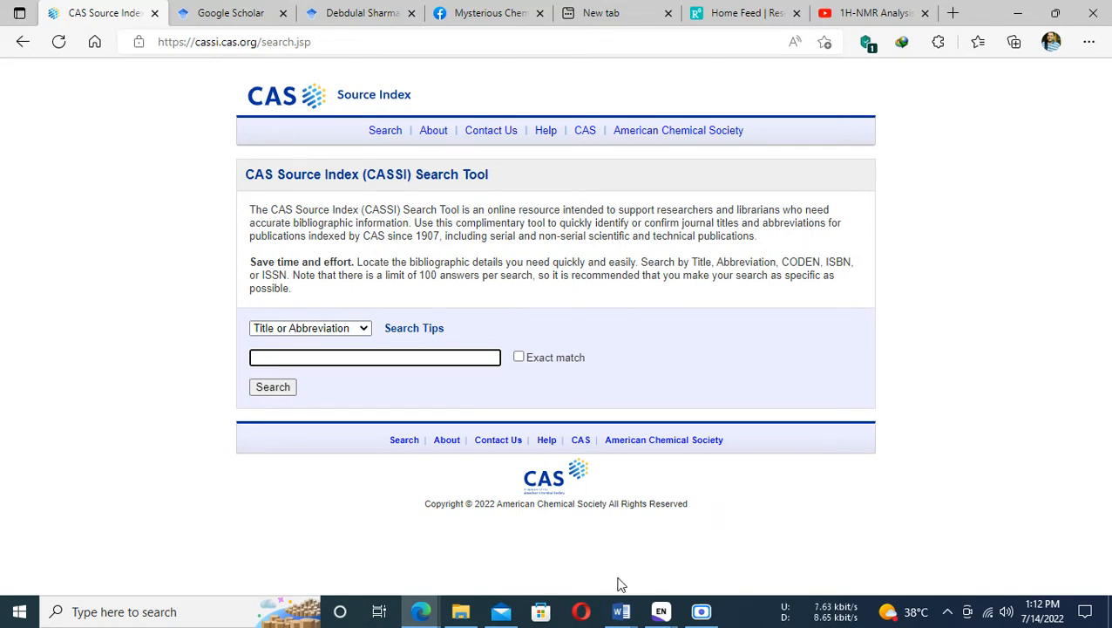
Switch to Word and compare the first citation, 1-4, in Test 1 with the reference list in Test 2.
{"action": "mouse_move", "coordinate": [621, 613]}
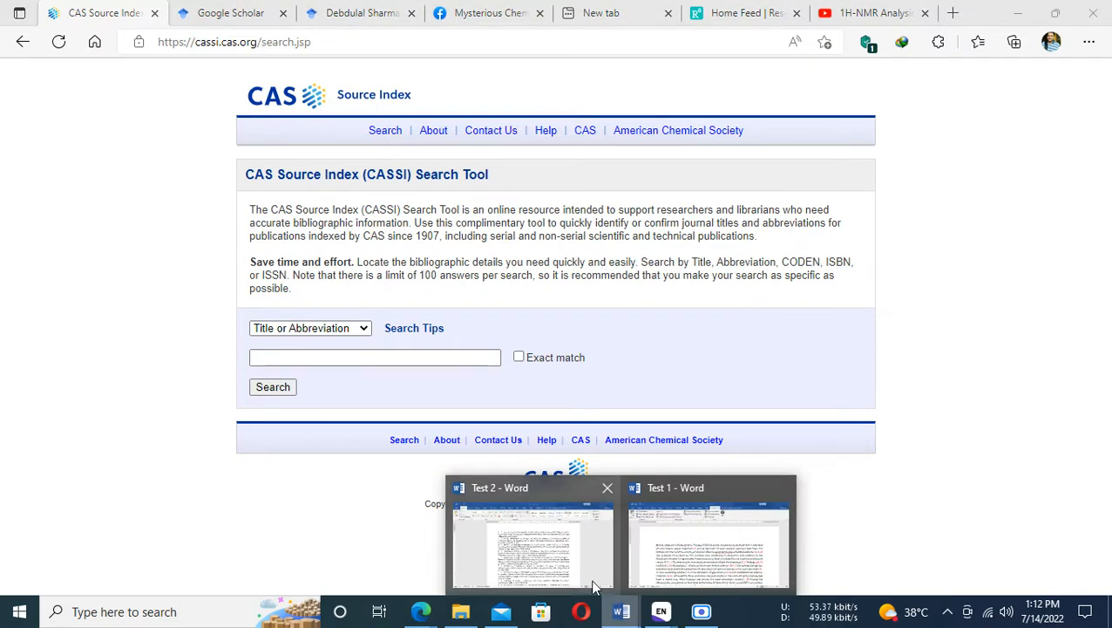
{"action": "left_click", "coordinate": [554, 546]}
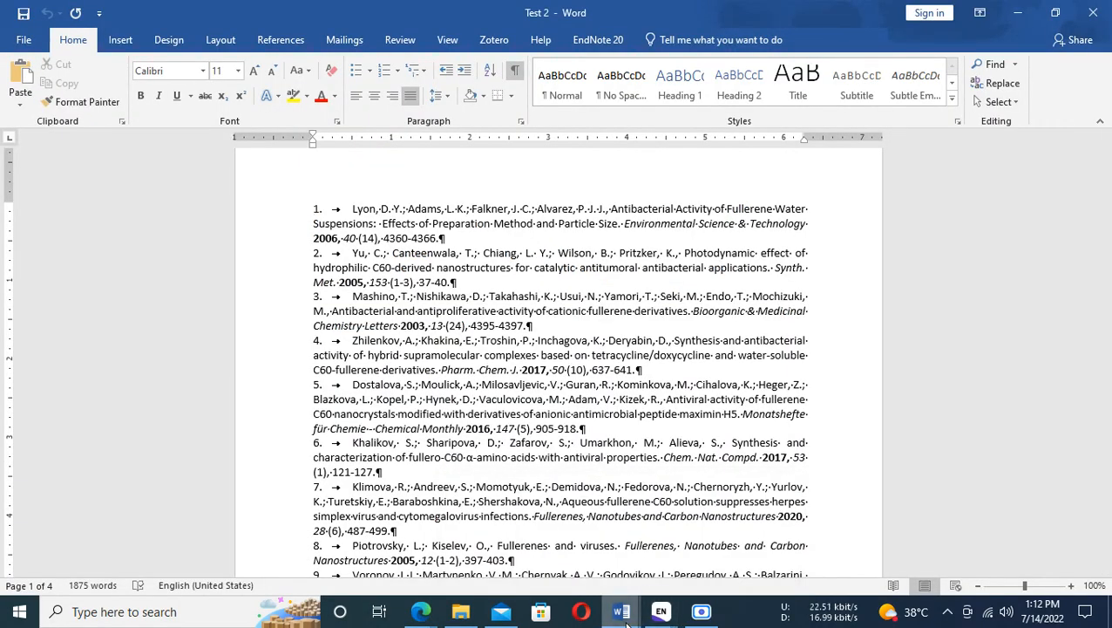
{"action": "mouse_move", "coordinate": [620, 613]}
{"action": "left_click", "coordinate": [687, 519]}
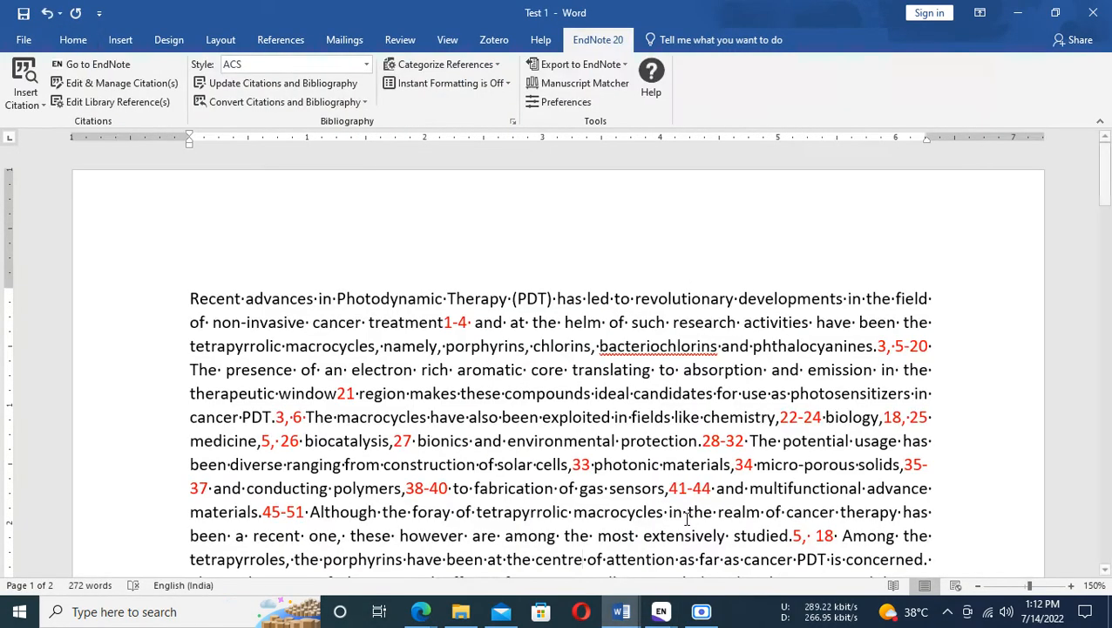
{"action": "double_click", "coordinate": [446, 321]}
{"action": "left_click", "coordinate": [468, 322]}
{"action": "left_click", "coordinate": [627, 615]}
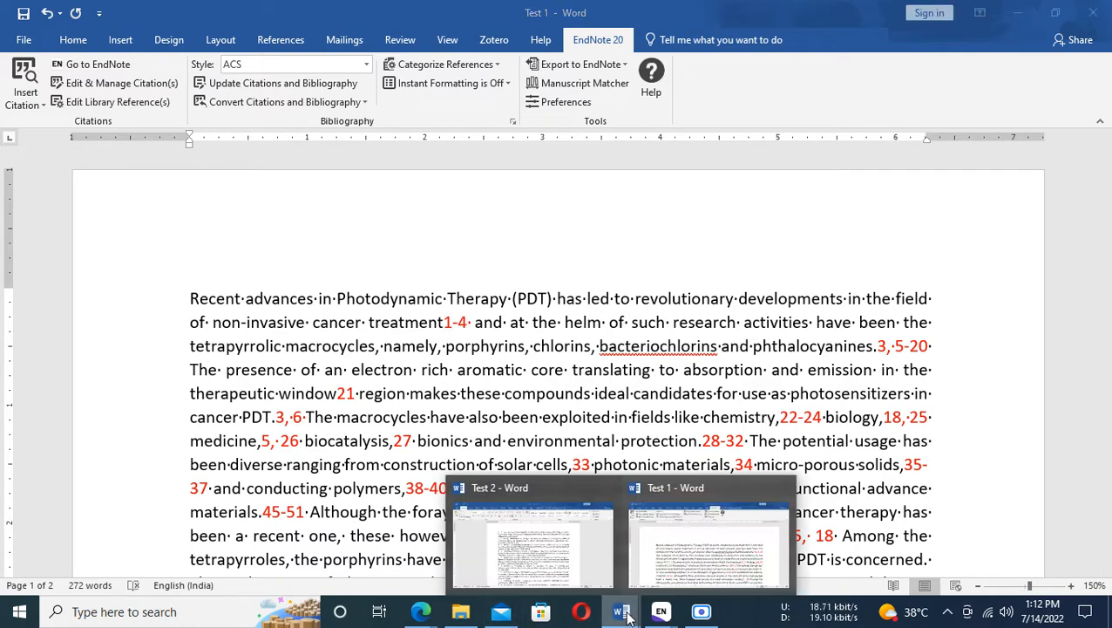
{"action": "left_click", "coordinate": [540, 532]}
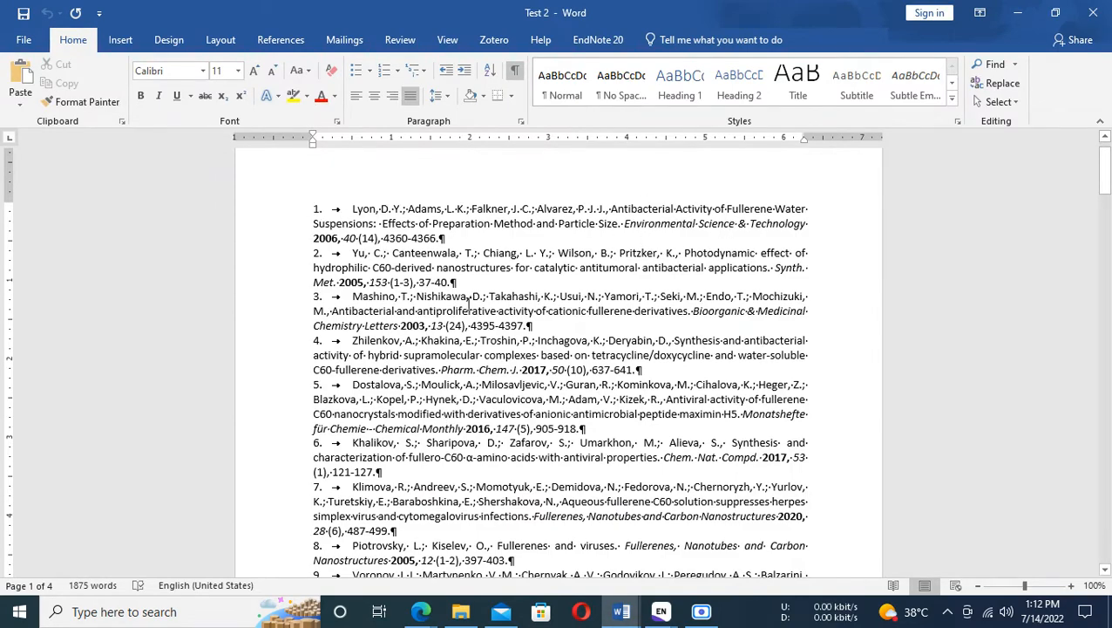
Copy the journal title, year, volume, issue and page range of reference 1 in the Test 2 document.
{"action": "left_click", "coordinate": [1072, 586]}
{"action": "left_click", "coordinate": [1072, 586]}
{"action": "left_click", "coordinate": [1072, 586]}
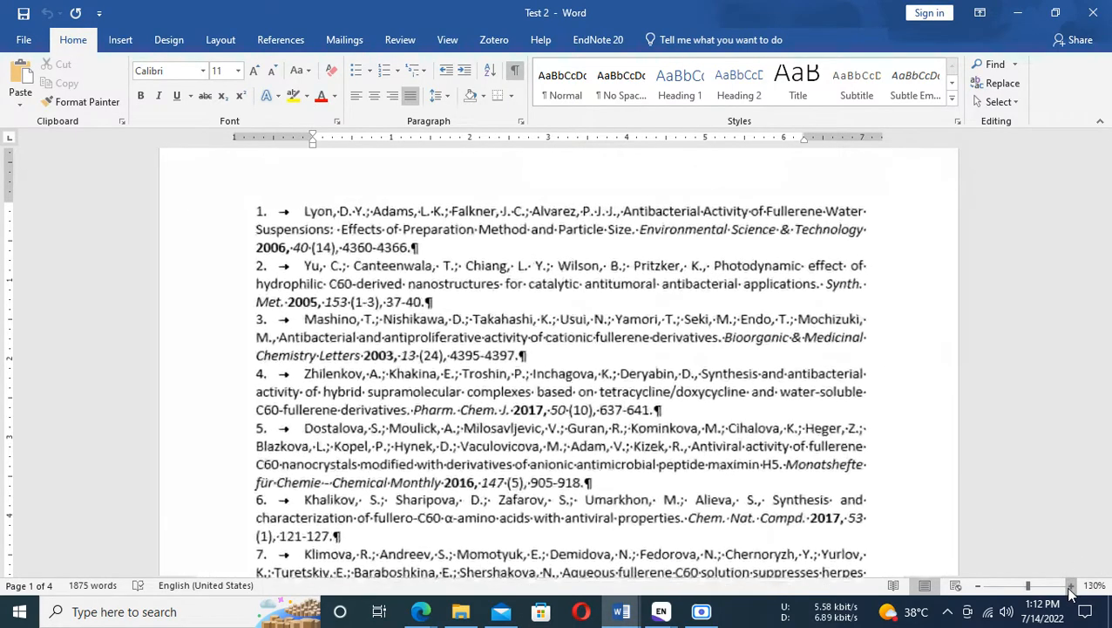
{"action": "left_click", "coordinate": [1071, 586]}
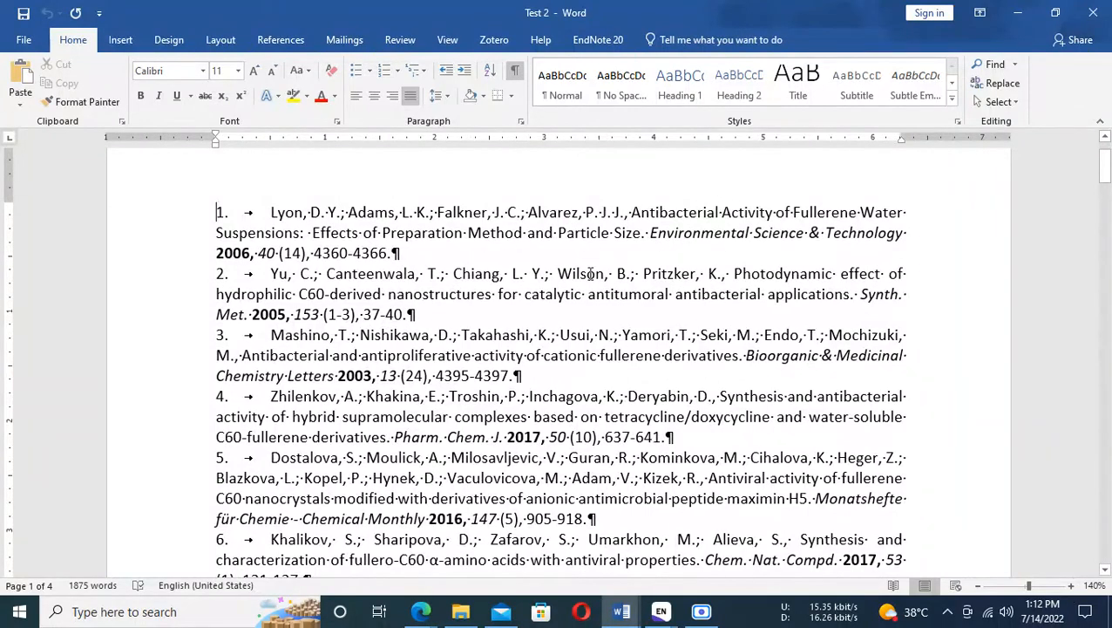
{"action": "scroll", "coordinate": [591, 274], "scroll_direction": "down", "scroll_amount": 1}
{"action": "scroll", "coordinate": [584, 271], "scroll_direction": "up", "scroll_amount": 1}
{"action": "left_click_drag", "start_coordinate": [650, 232], "coordinate": [619, 251]}
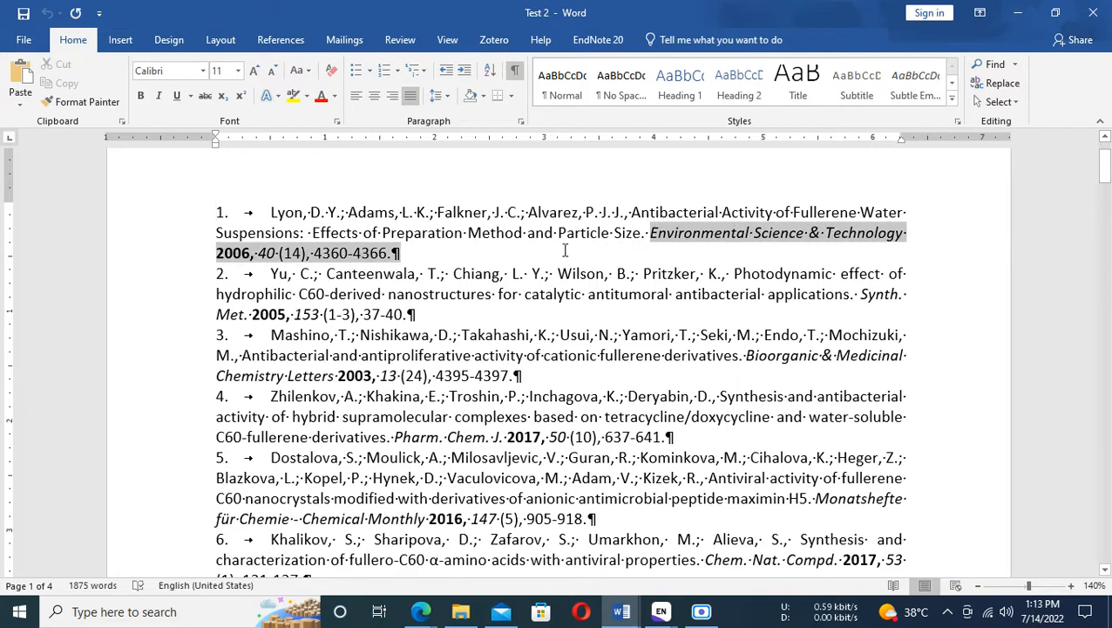
{"action": "left_click_drag", "start_coordinate": [399, 253], "coordinate": [389, 253]}
{"action": "key", "text": "ctrl+c"}
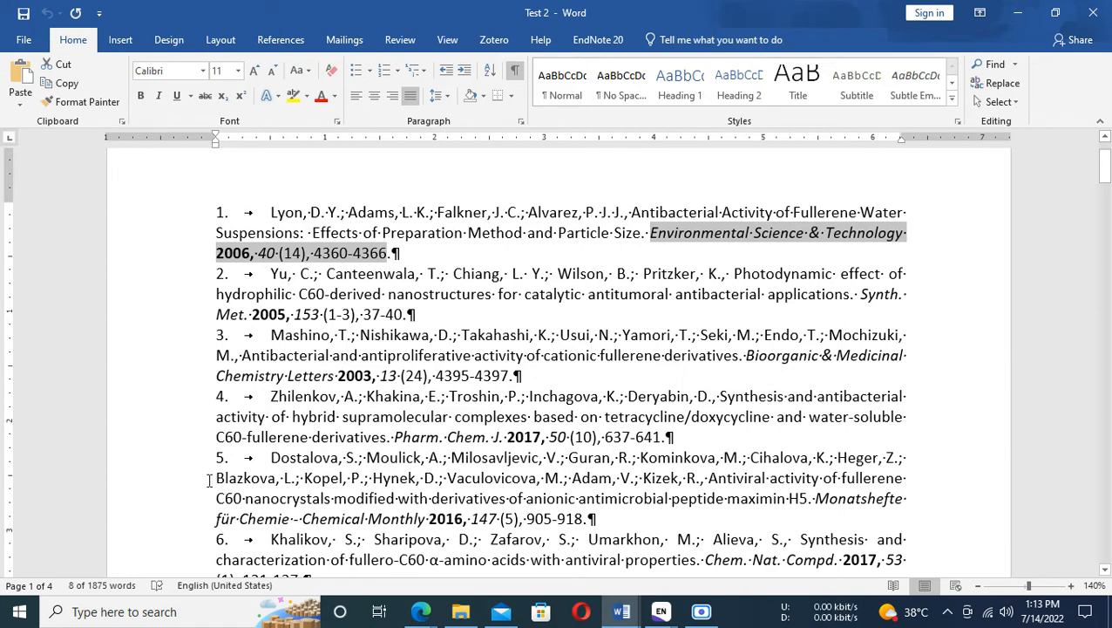
Switch to Edge and search Google Scholar for "Environmental Science & Technology 2006, 40 (14), 4360-4366".
{"action": "left_click", "coordinate": [421, 611]}
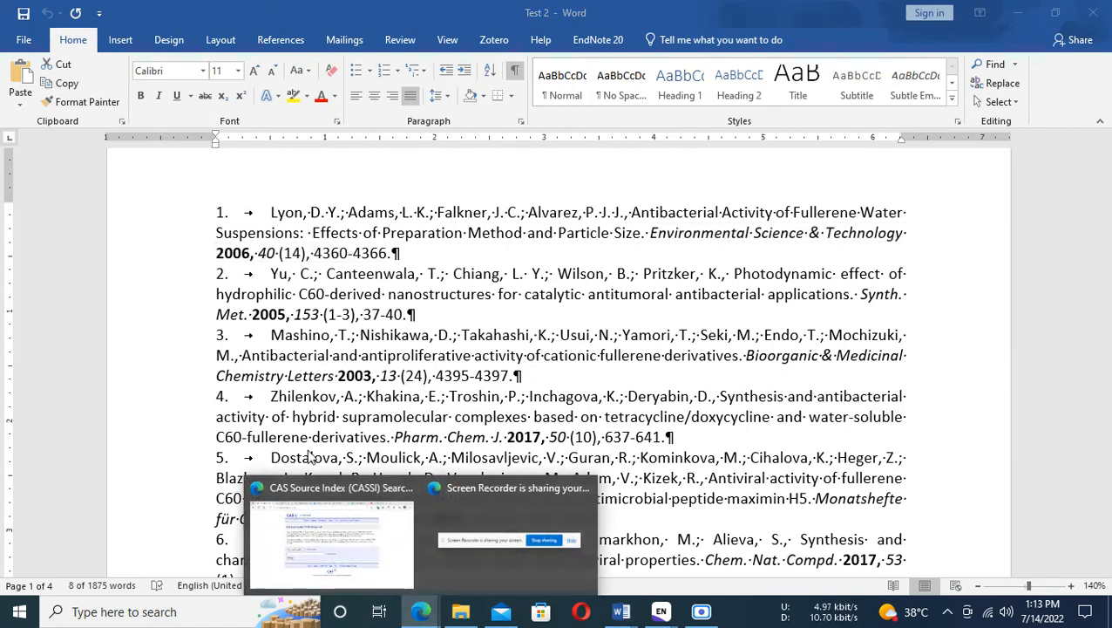
{"action": "left_click", "coordinate": [292, 546]}
{"action": "left_click", "coordinate": [231, 13]}
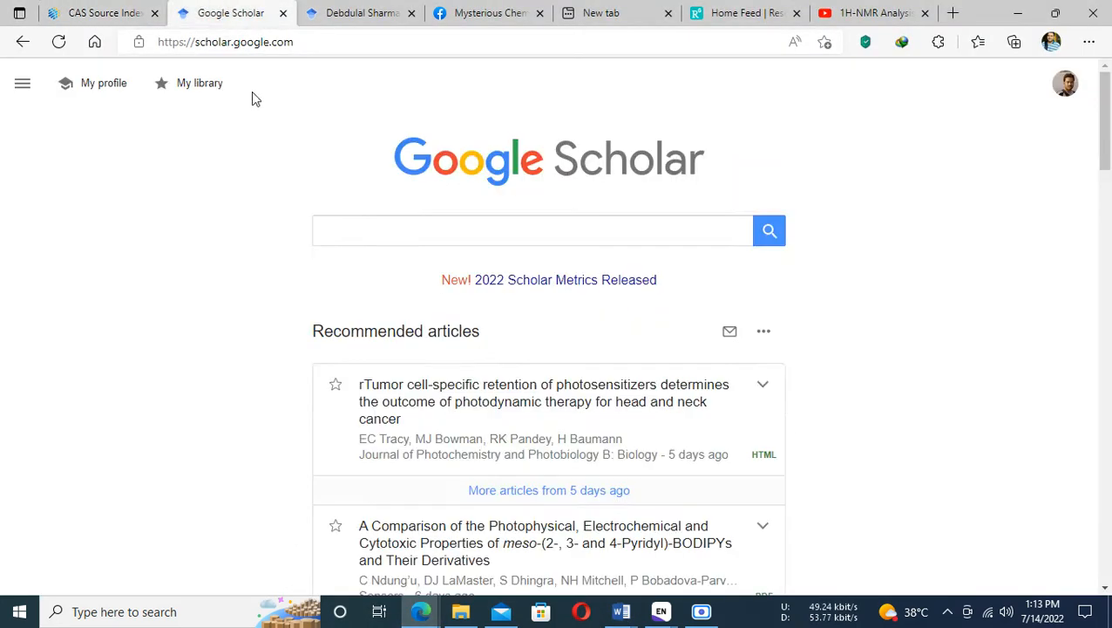
{"action": "left_click", "coordinate": [390, 230]}
{"action": "key", "text": "ctrl+v"}
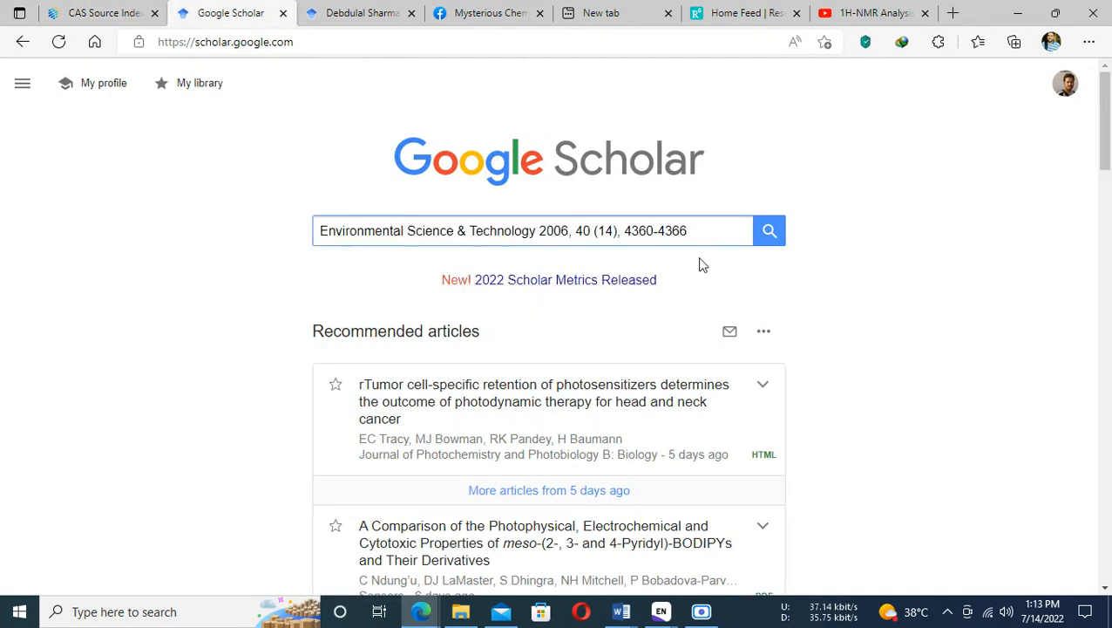
{"action": "left_click", "coordinate": [763, 239]}
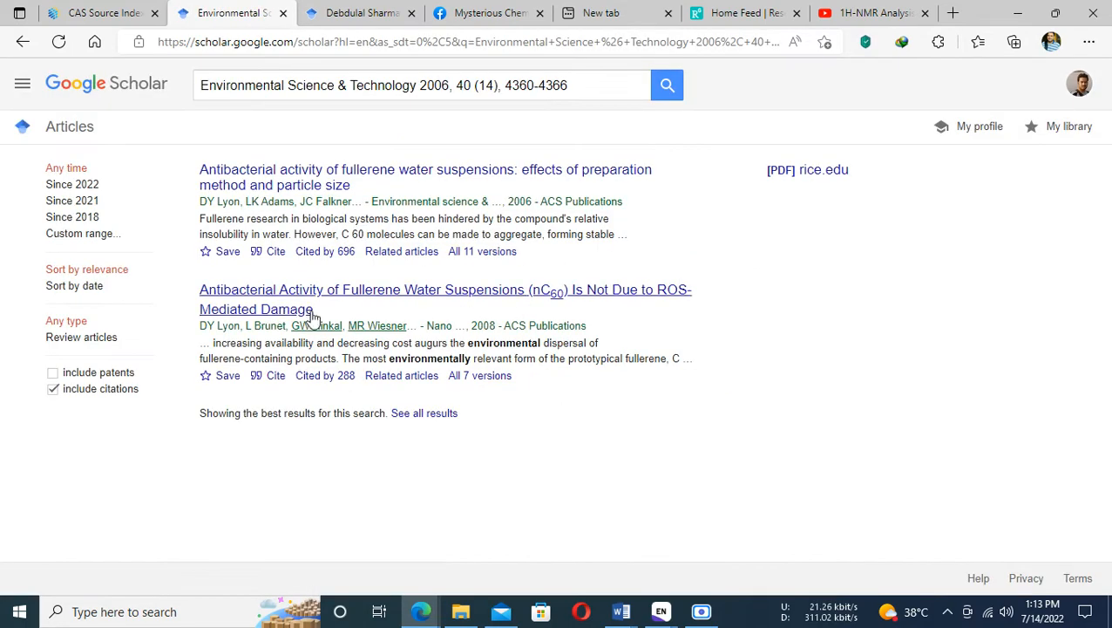
Compare the Google Scholar results with the author list of reference 1 in the Test 2 Word document.
{"action": "key", "text": "alt+Tab"}
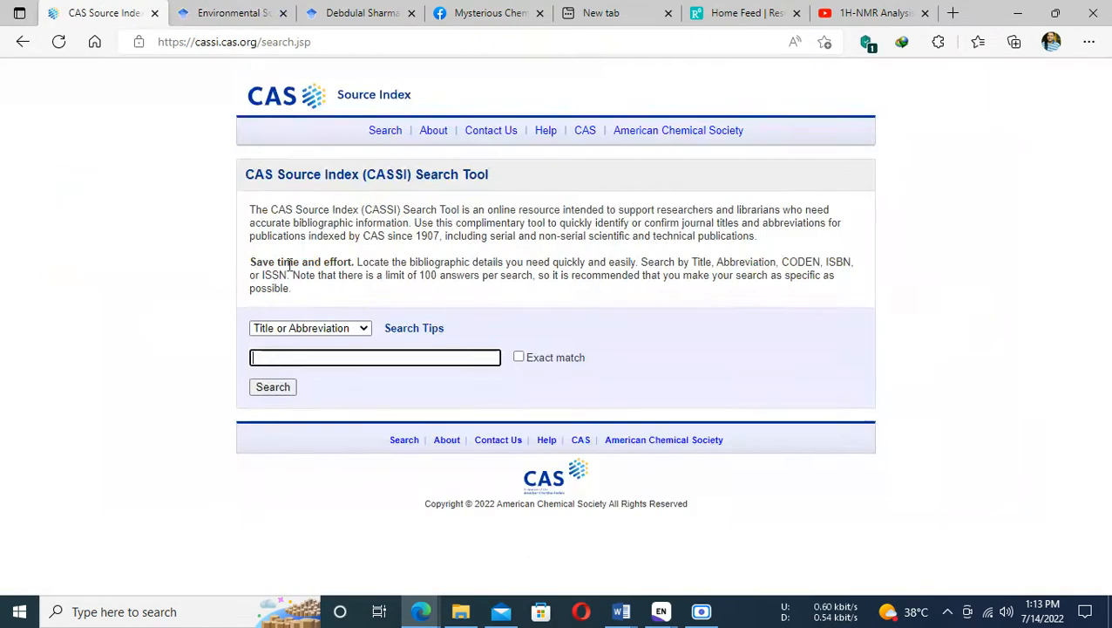
{"action": "key", "text": "alt+Tab"}
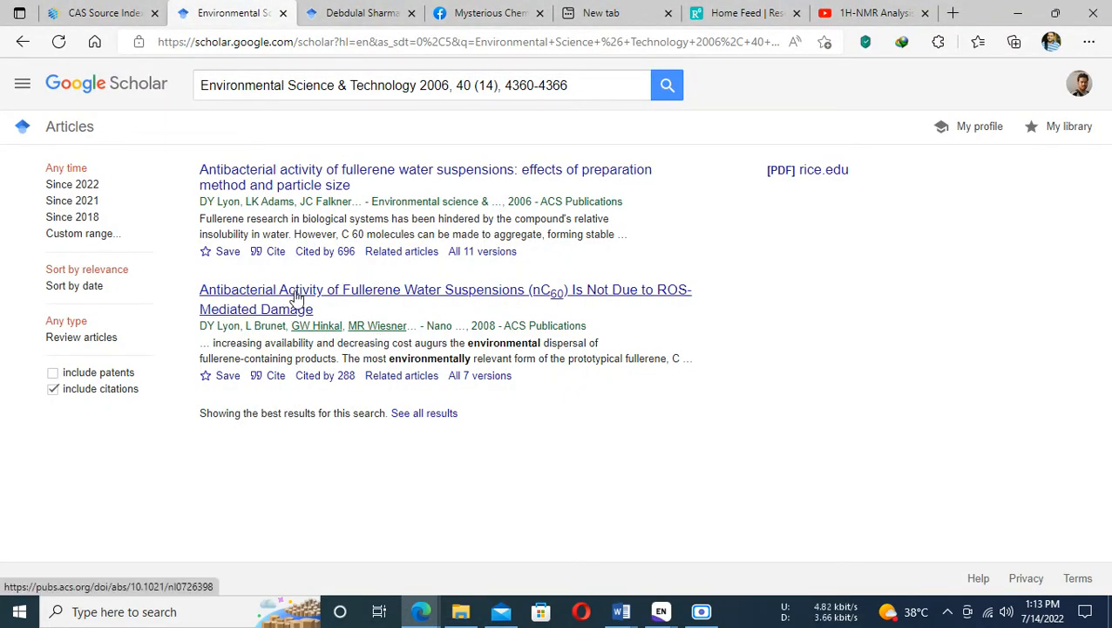
{"action": "key", "text": "alt+Tab"}
{"action": "key", "text": "alt+Tab"}
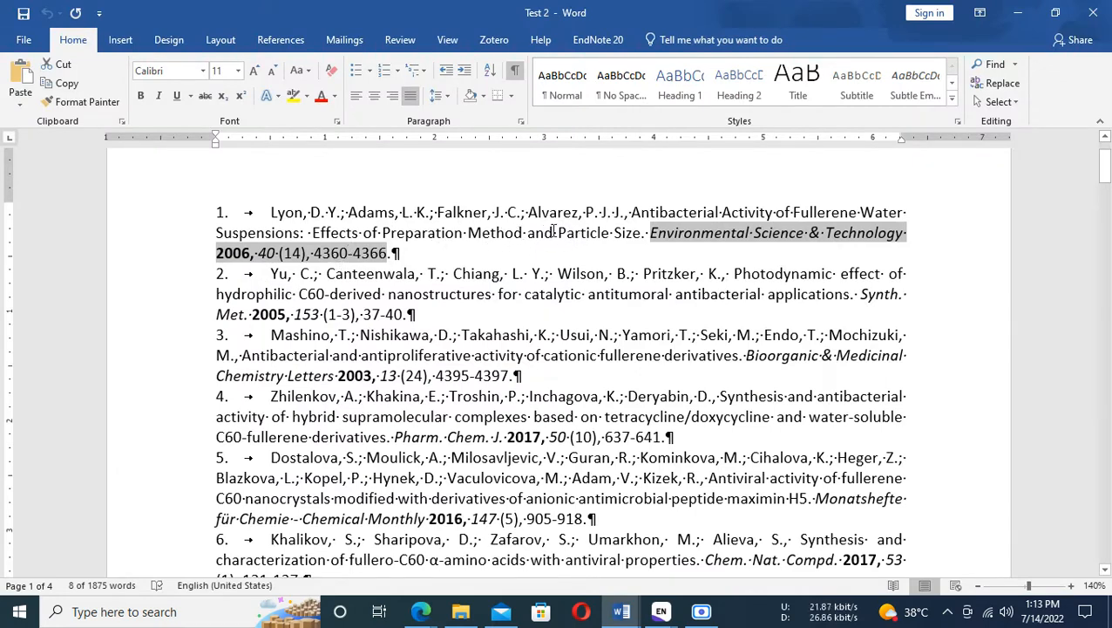
{"action": "left_click_drag", "start_coordinate": [267, 212], "coordinate": [636, 218]}
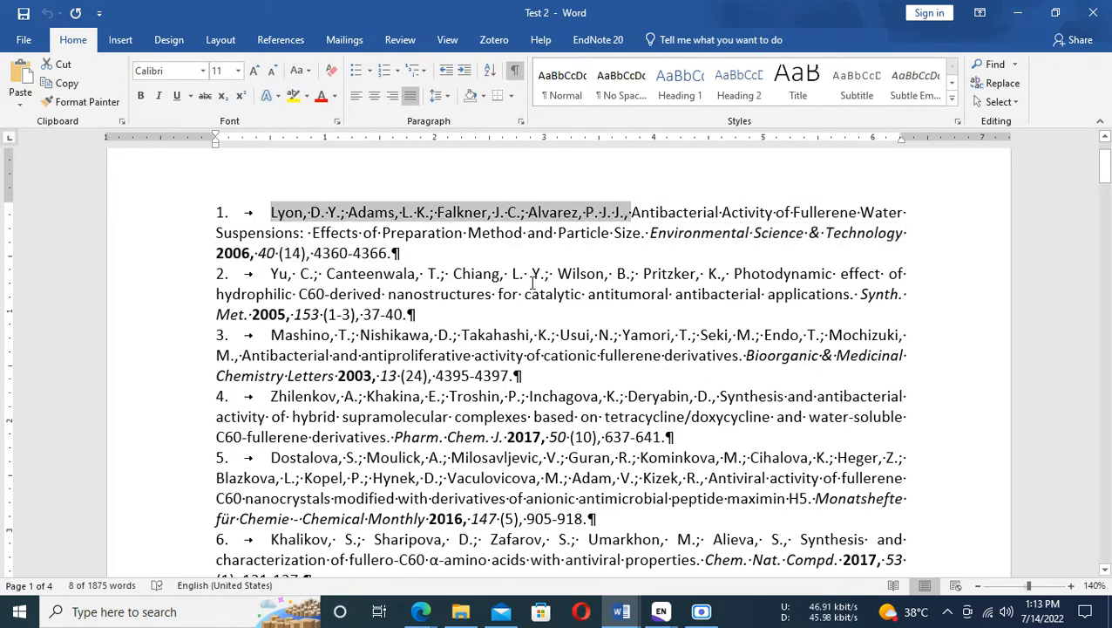
Download the EndNote citation file for the 2006 article on antibacterial activity of fullerene water suspensions from Google Scholar in Edge.
{"action": "key", "text": "alt+Tab"}
{"action": "left_click", "coordinate": [273, 253]}
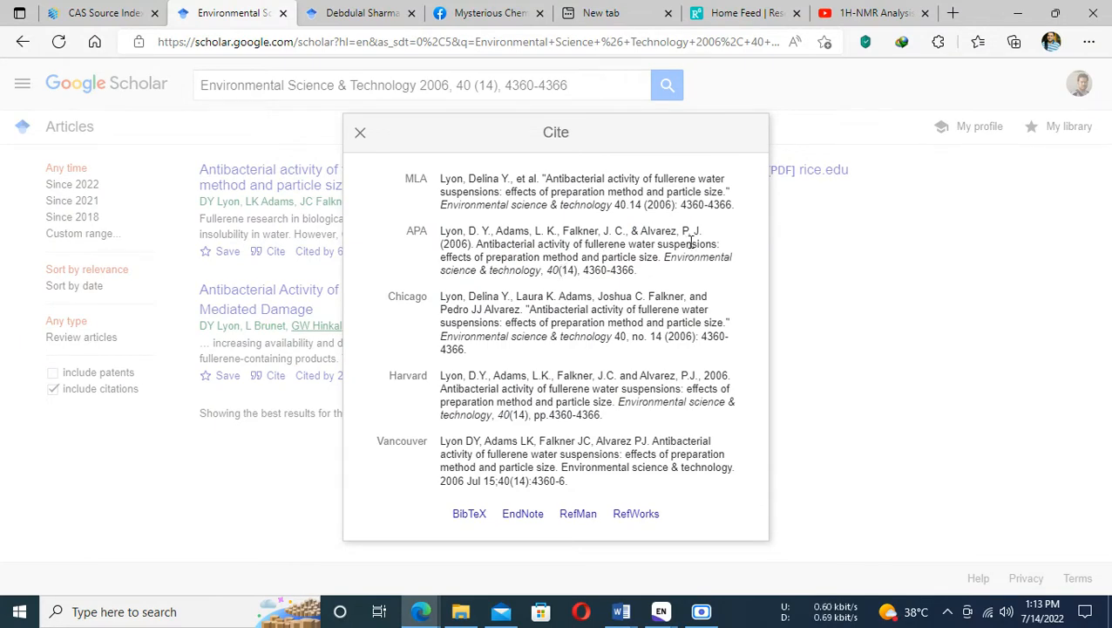
{"action": "key", "text": "alt+Tab"}
{"action": "key", "text": "alt+Tab"}
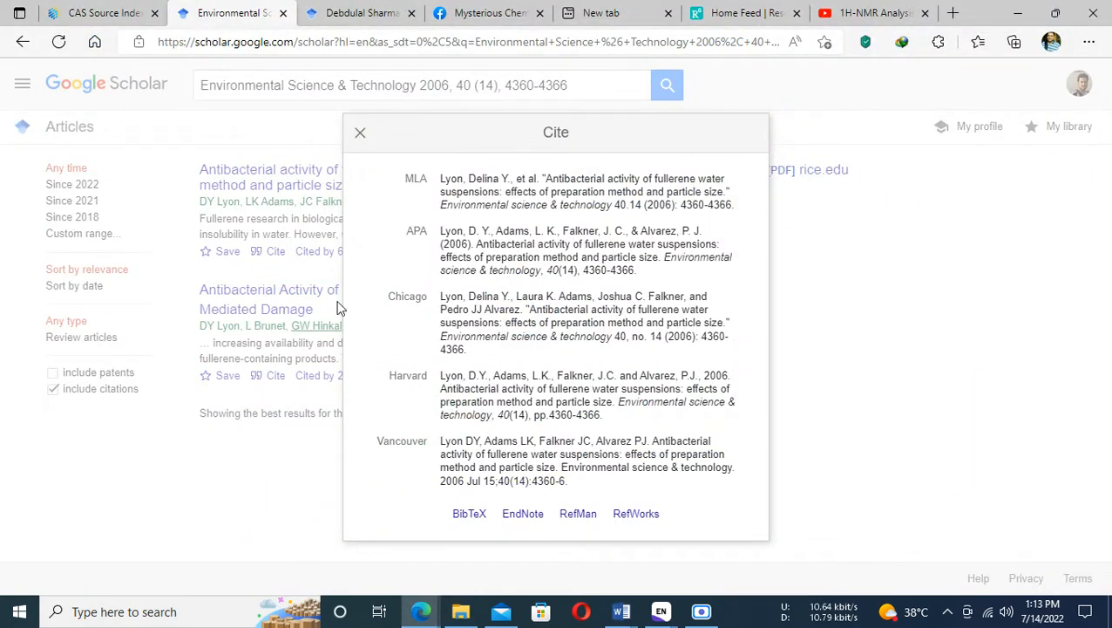
{"action": "left_click", "coordinate": [522, 515]}
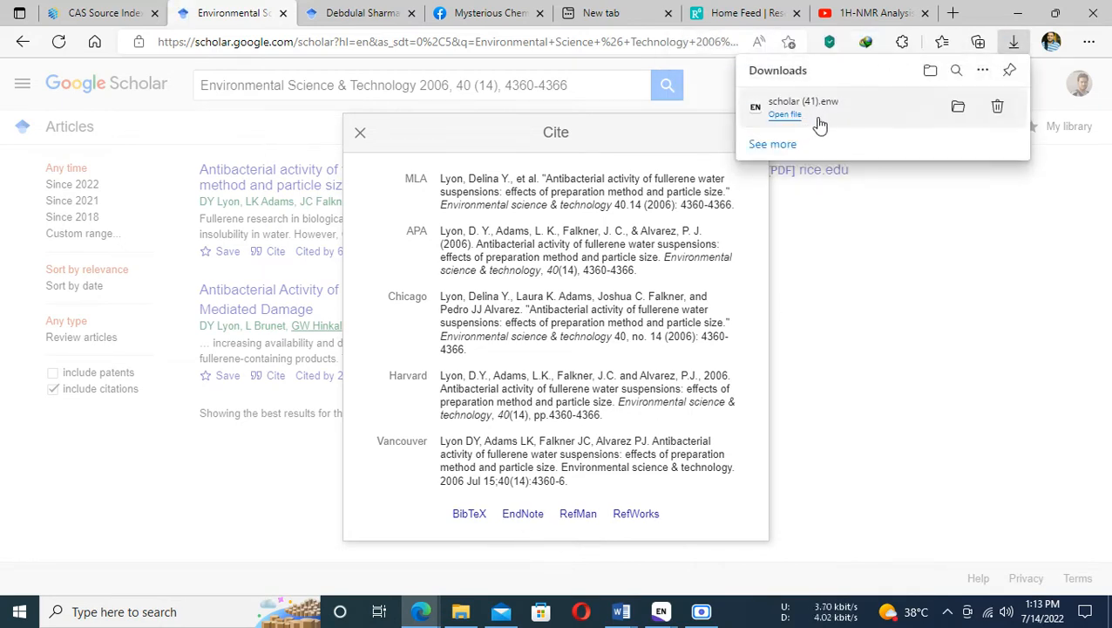
Switch to the Test 1 library in EndNote and choose scholar (41).enw from Downloads as the file to import.
{"action": "left_click", "coordinate": [672, 616]}
{"action": "left_click", "coordinate": [732, 538]}
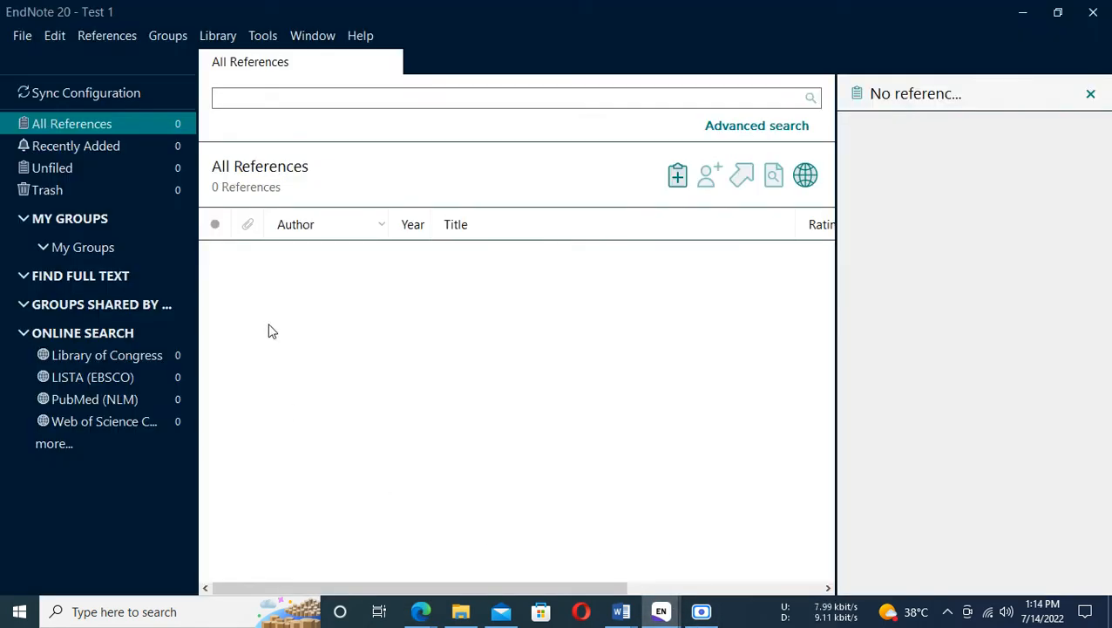
{"action": "left_click", "coordinate": [21, 37]}
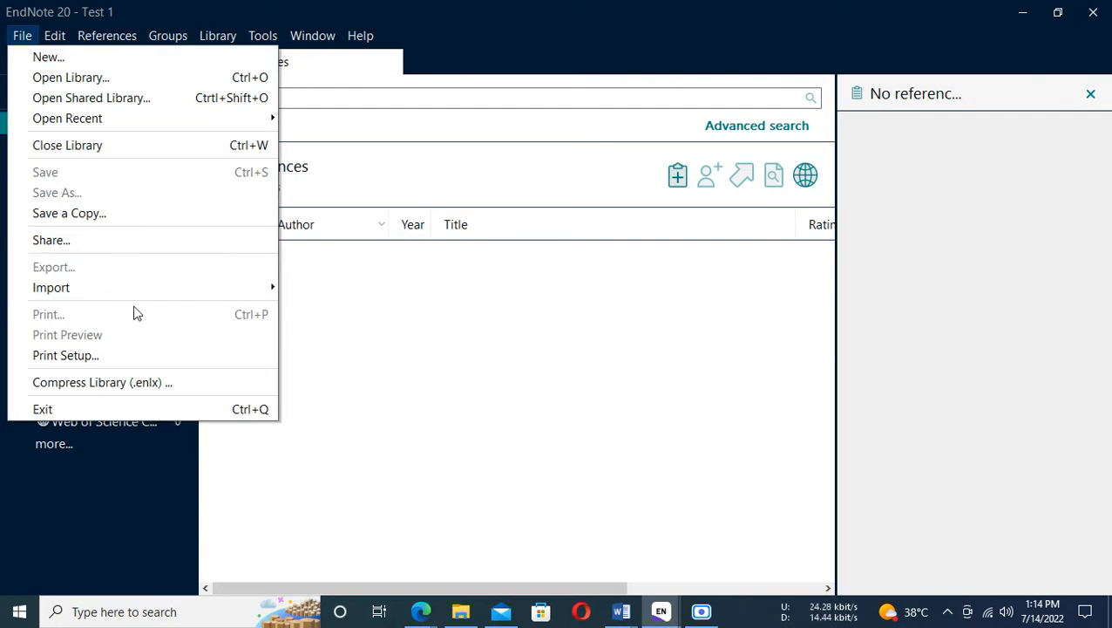
{"action": "mouse_move", "coordinate": [248, 289]}
{"action": "left_click", "coordinate": [322, 289]}
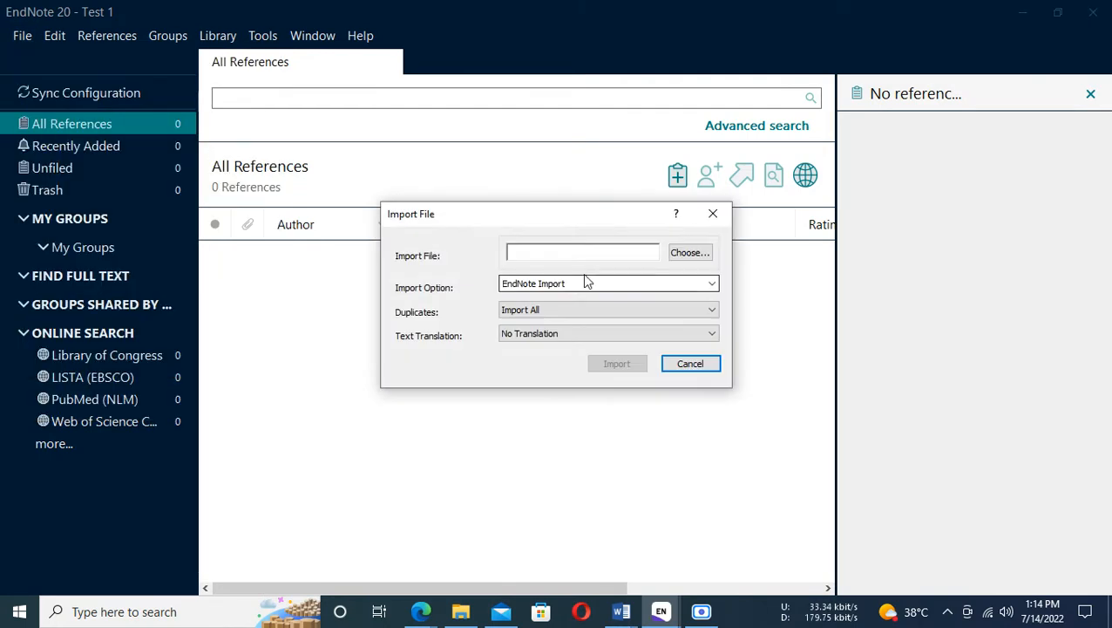
{"action": "left_click", "coordinate": [707, 252]}
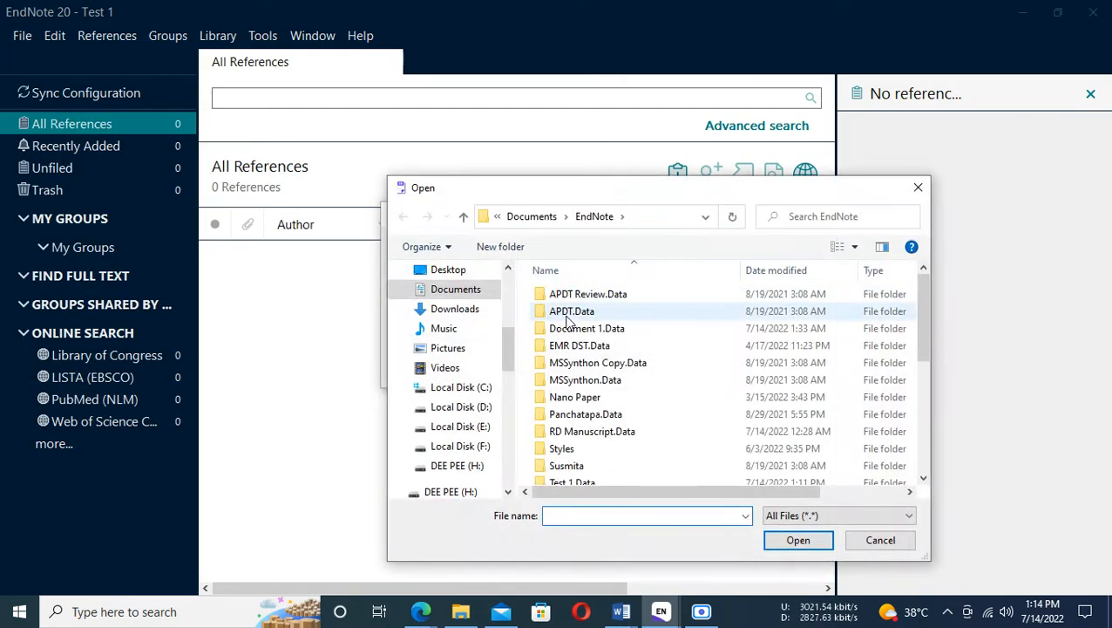
{"action": "left_click", "coordinate": [467, 310]}
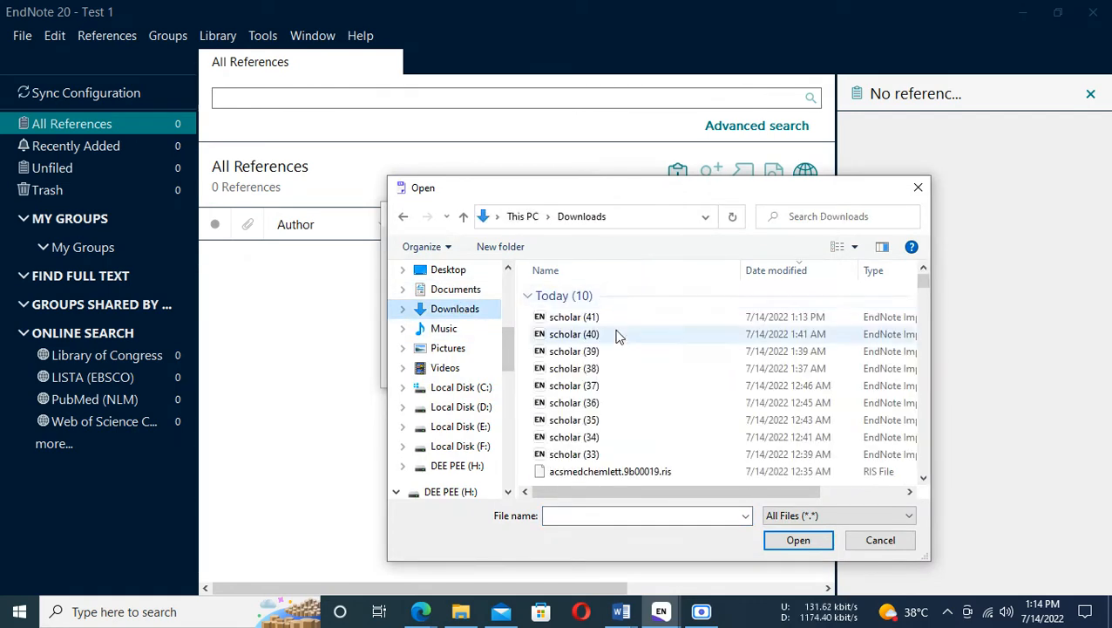
{"action": "left_click", "coordinate": [580, 318]}
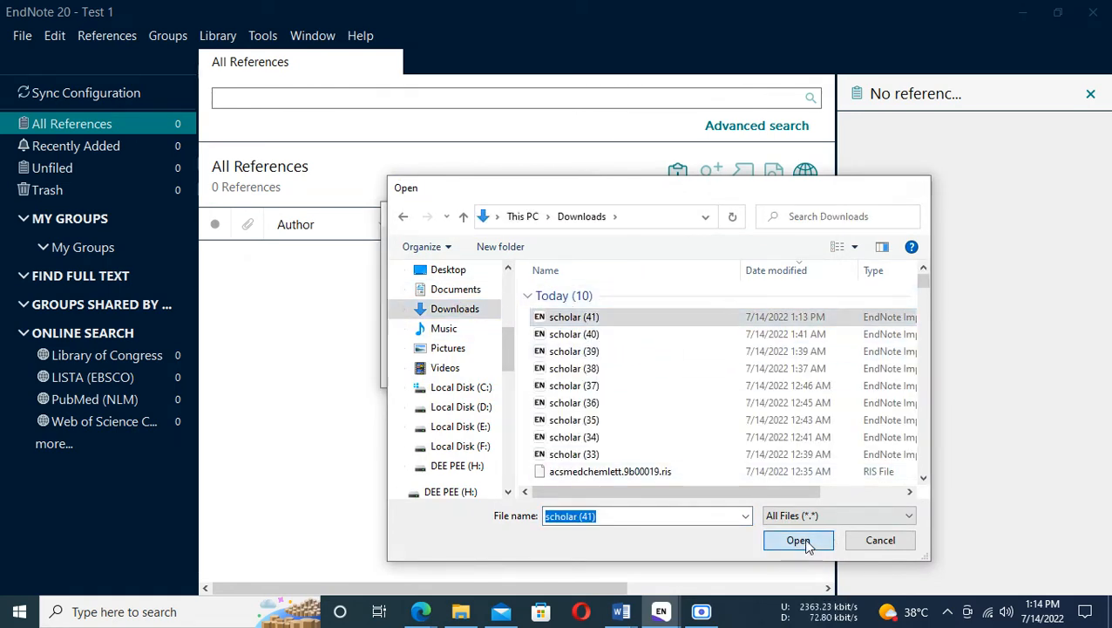
{"action": "left_click", "coordinate": [798, 541]}
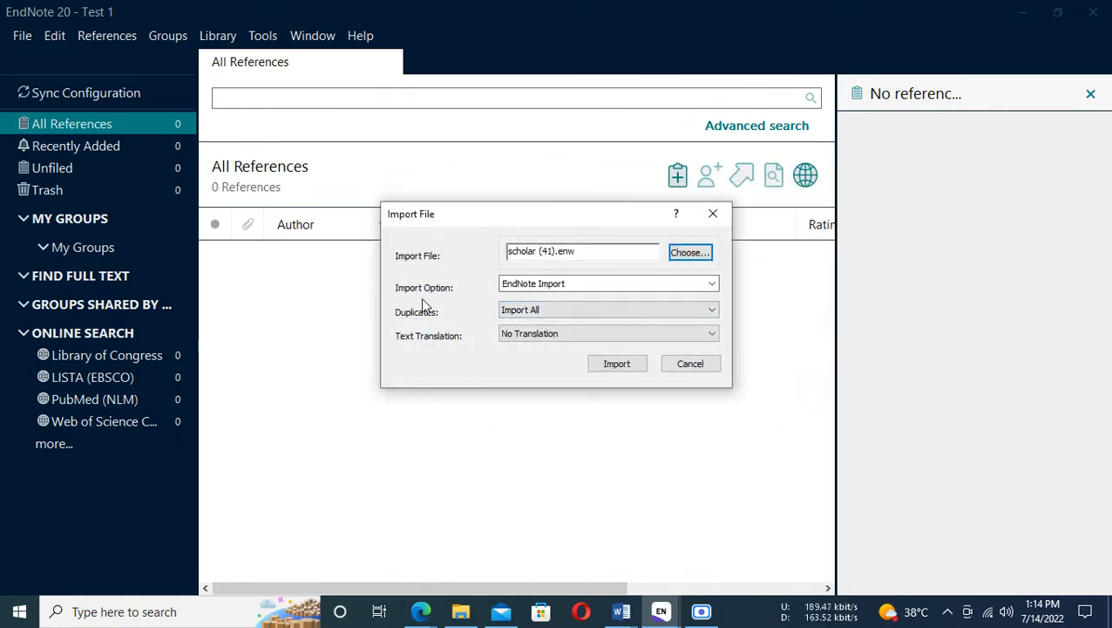
Import the chosen file with the EndNote Import option and select the imported reference.
{"action": "left_click", "coordinate": [598, 287]}
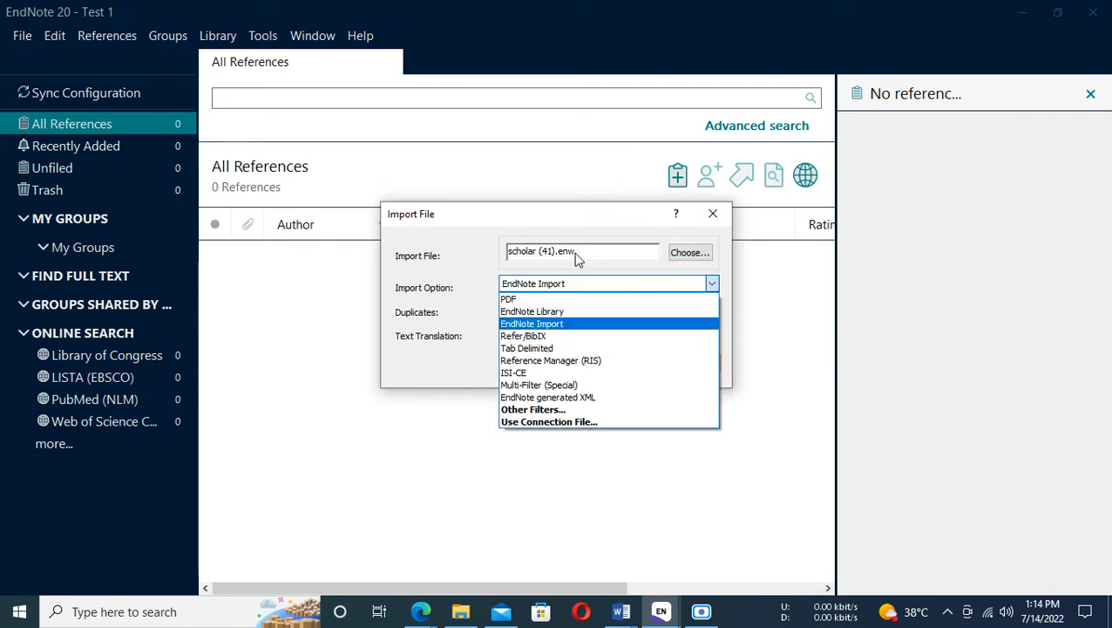
{"action": "left_click", "coordinate": [541, 324]}
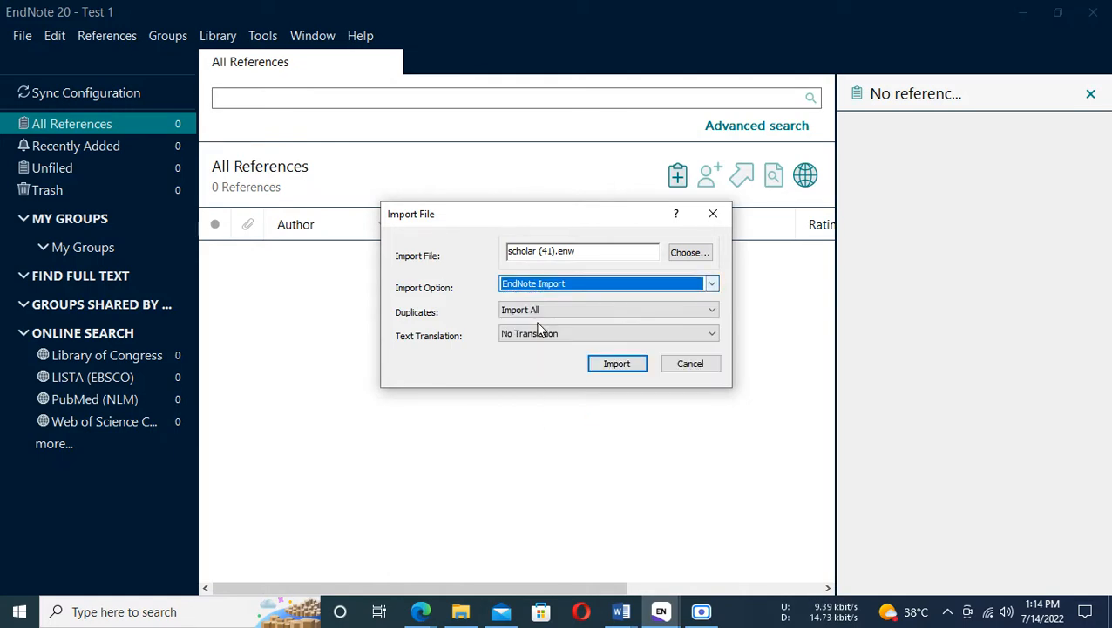
{"action": "left_click", "coordinate": [629, 365]}
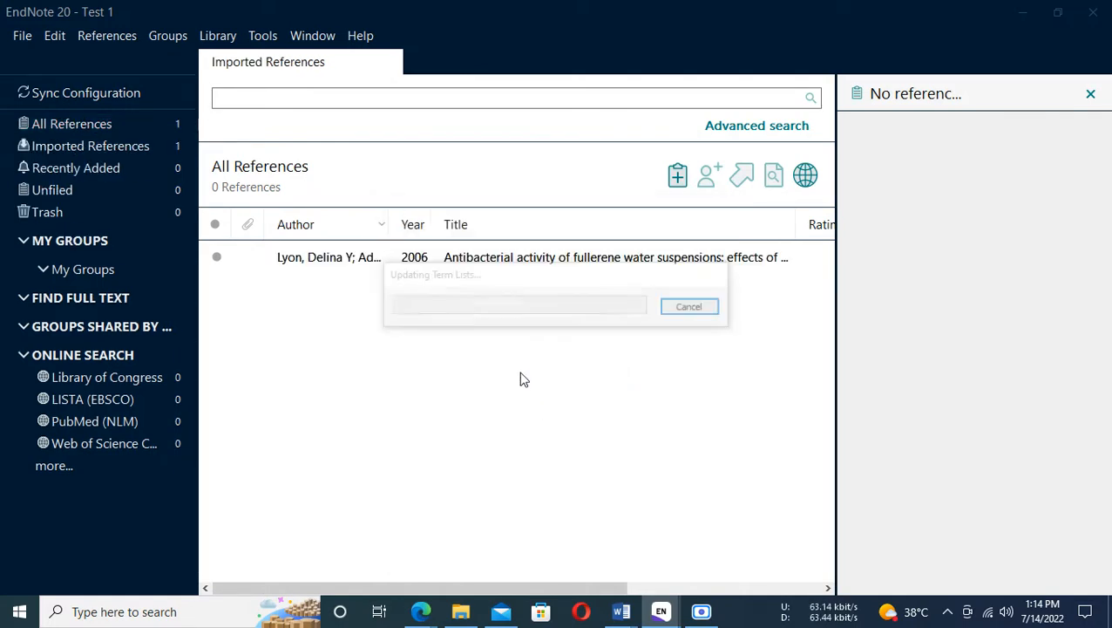
{"action": "left_click", "coordinate": [397, 266]}
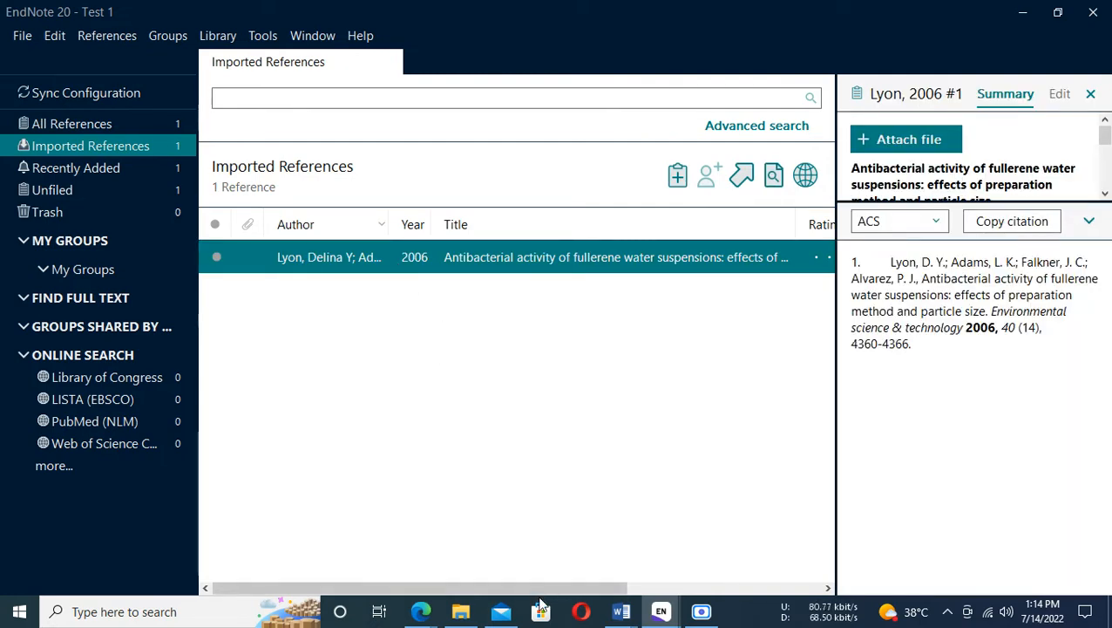
Insert the selected EndNote reference as a citation after "non-invasive cancer treatment", before the red 1-4, in the Test 1 Word document.
{"action": "mouse_move", "coordinate": [621, 611]}
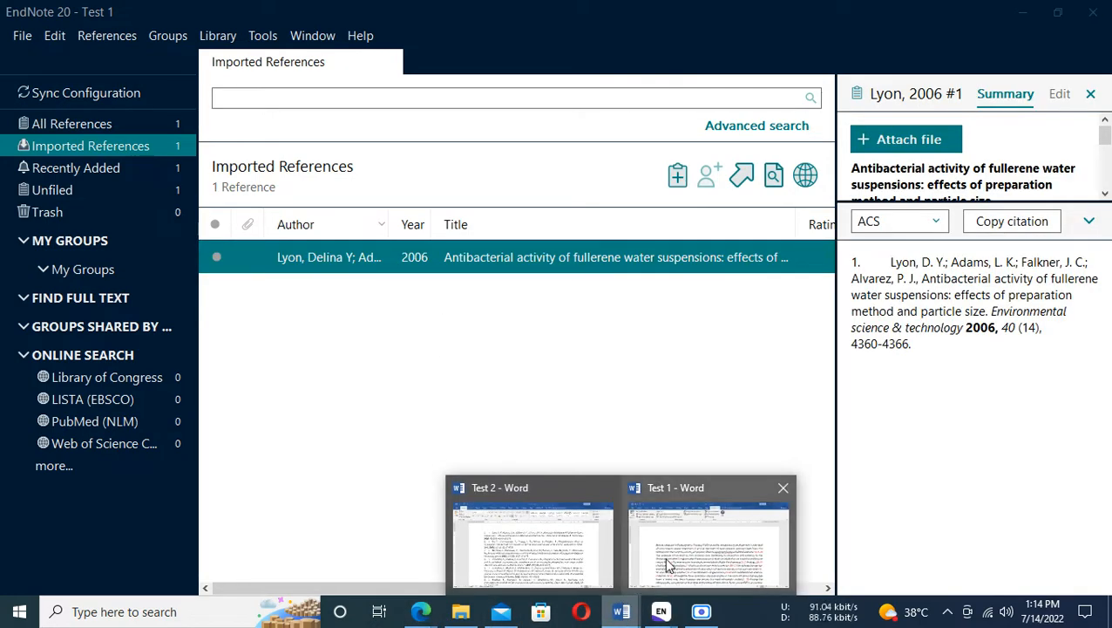
{"action": "left_click", "coordinate": [655, 535]}
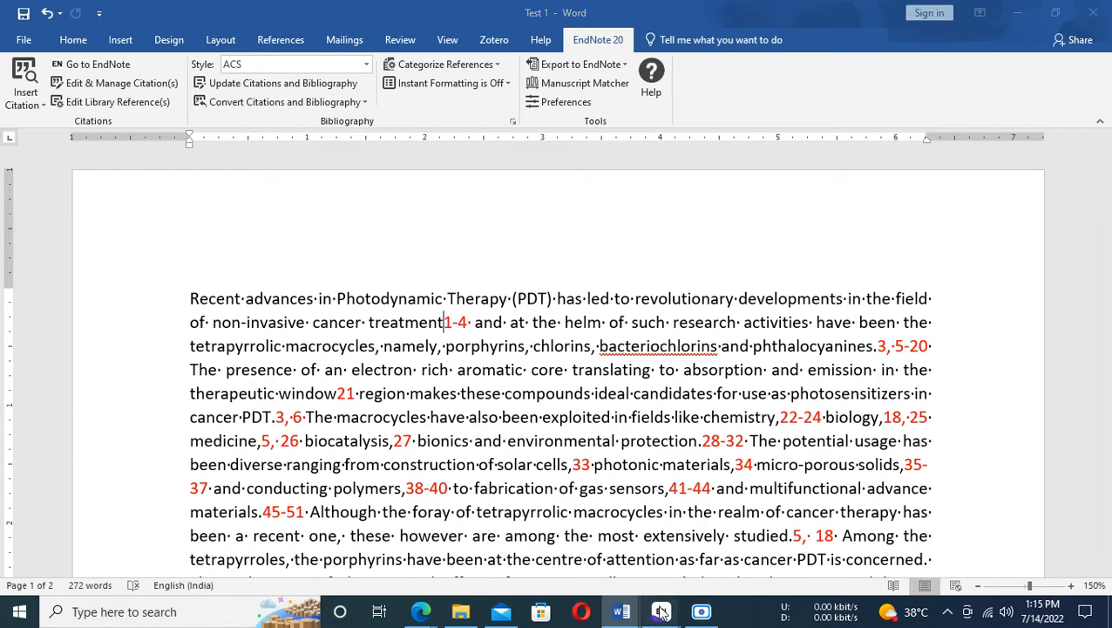
{"action": "mouse_move", "coordinate": [661, 611]}
{"action": "left_click", "coordinate": [722, 546]}
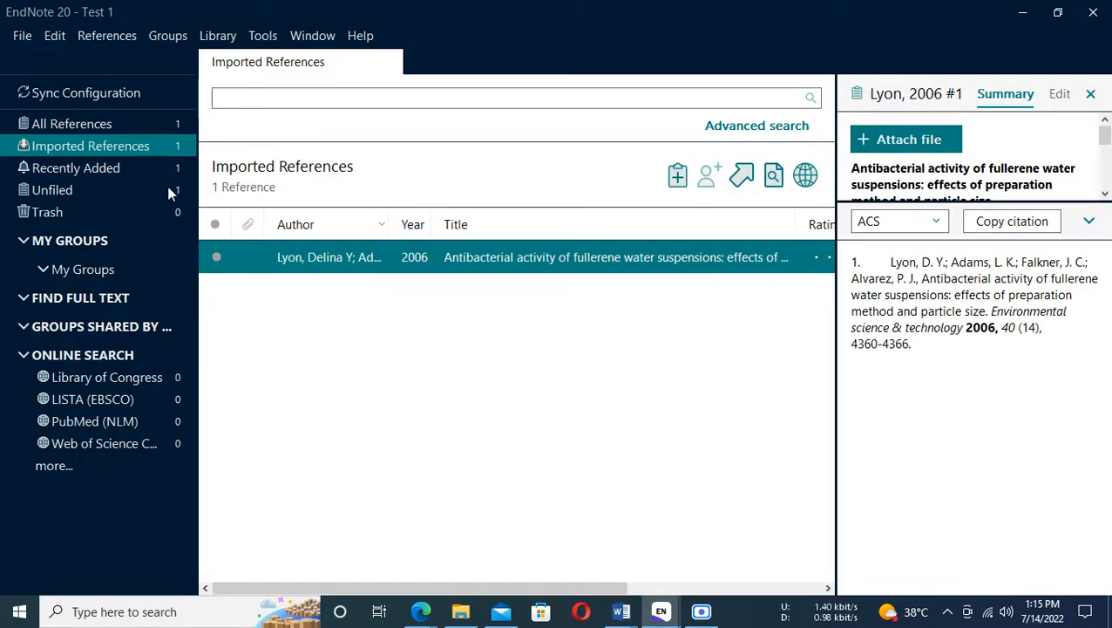
{"action": "left_click", "coordinate": [220, 36]}
{"action": "left_click", "coordinate": [262, 36]}
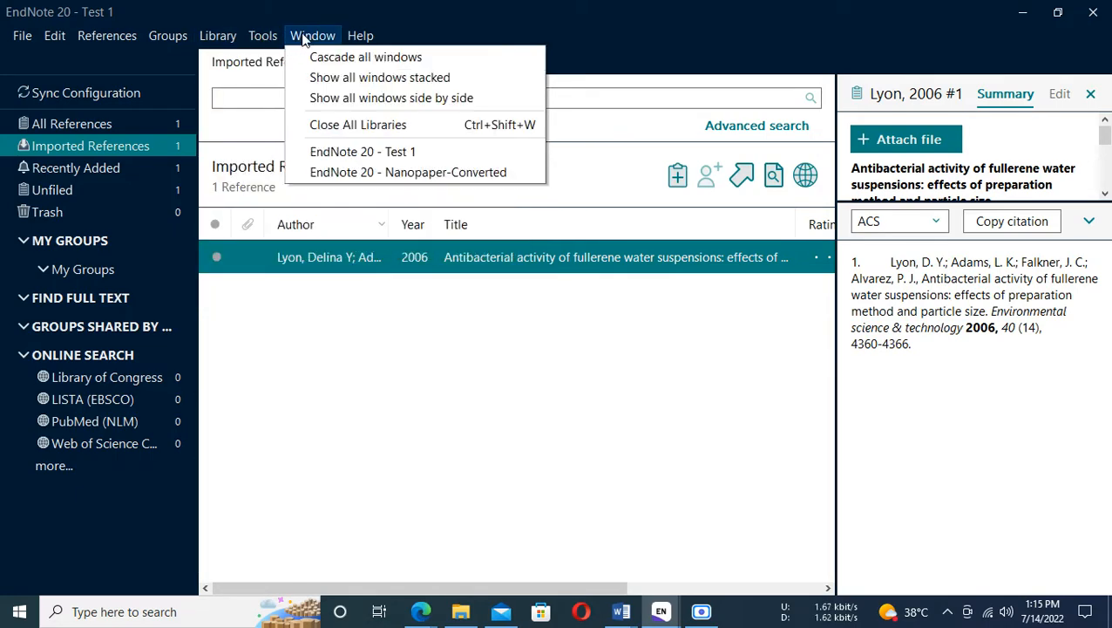
{"action": "mouse_move", "coordinate": [113, 40]}
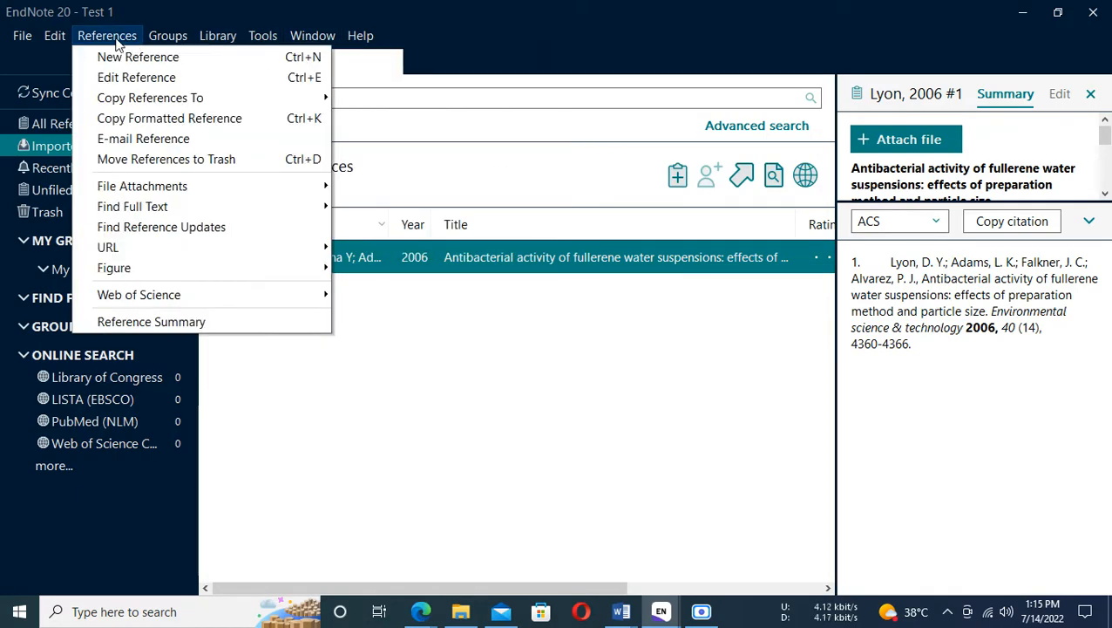
{"action": "mouse_move", "coordinate": [52, 35]}
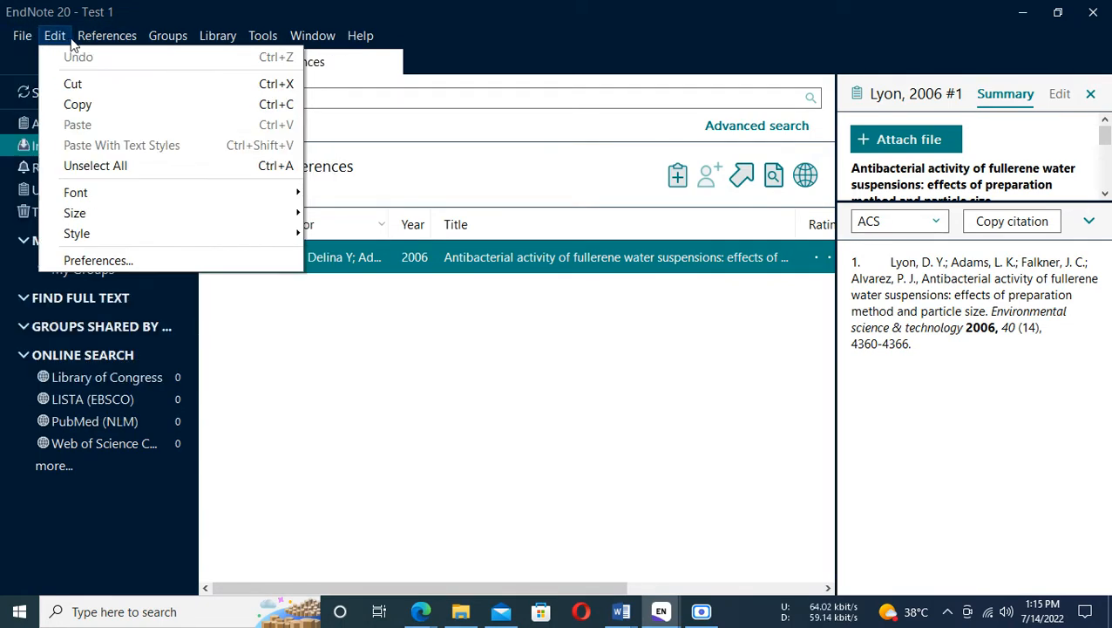
{"action": "mouse_move", "coordinate": [171, 43]}
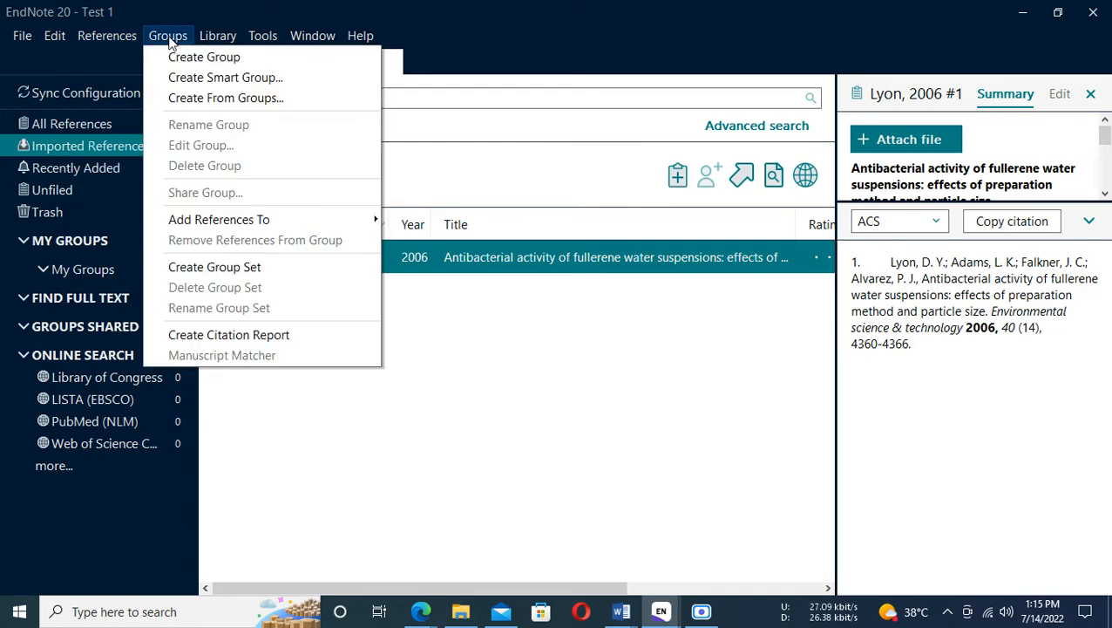
{"action": "mouse_move", "coordinate": [209, 43]}
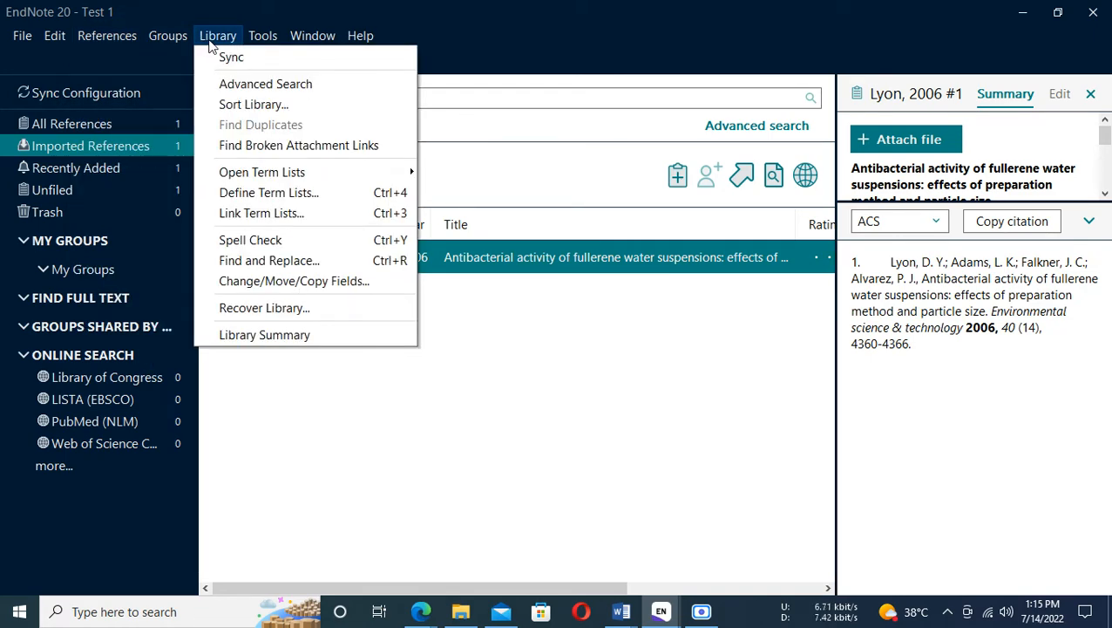
{"action": "mouse_move", "coordinate": [254, 50]}
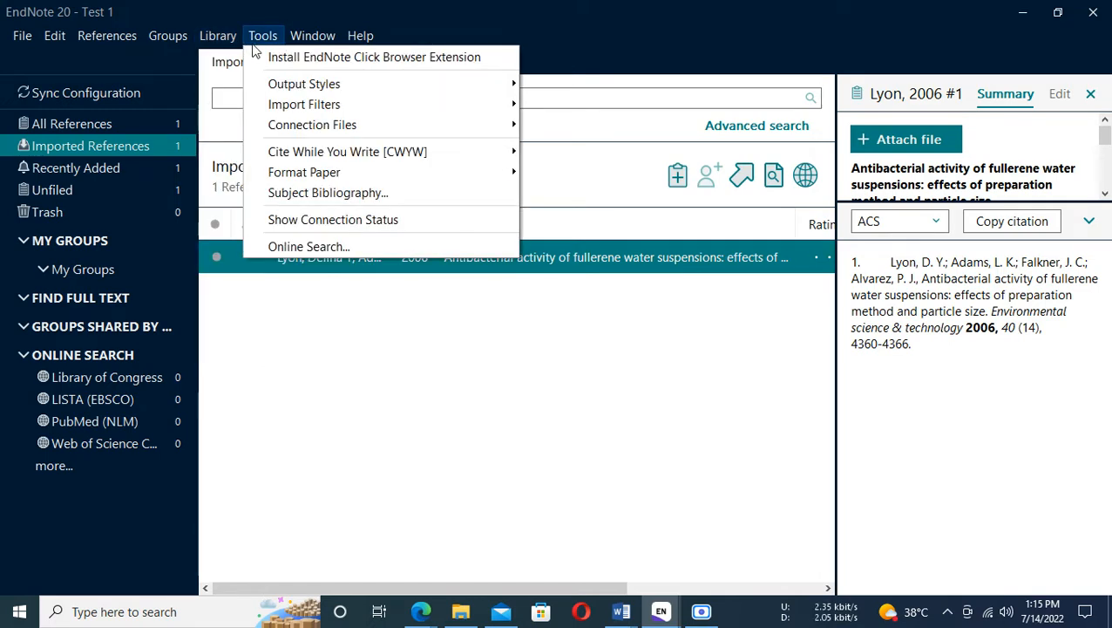
{"action": "mouse_move", "coordinate": [370, 155]}
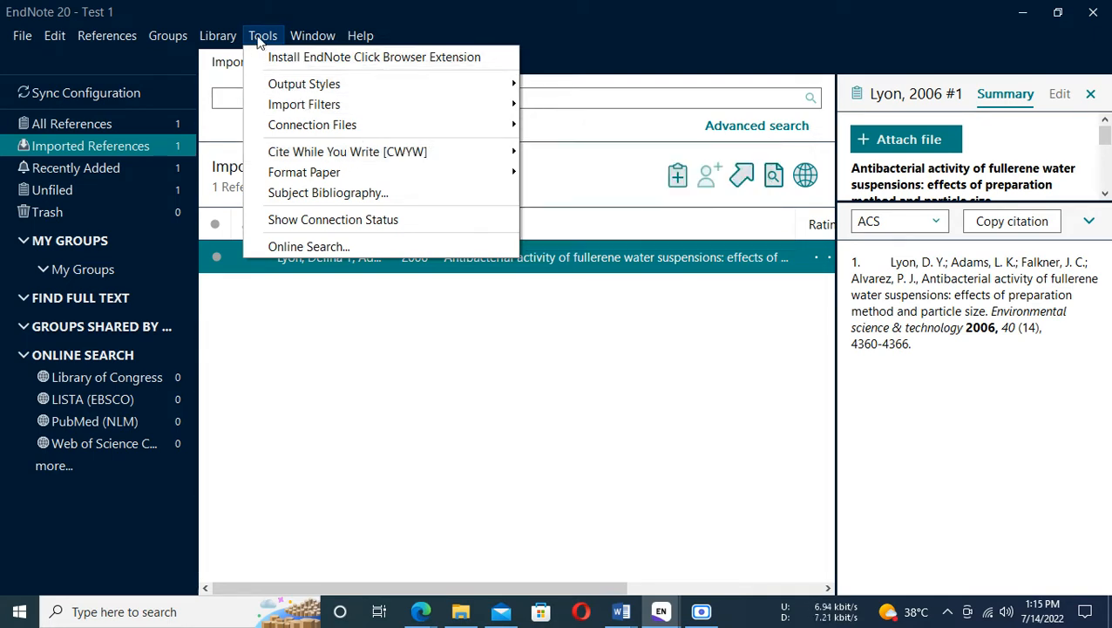
{"action": "mouse_move", "coordinate": [304, 157]}
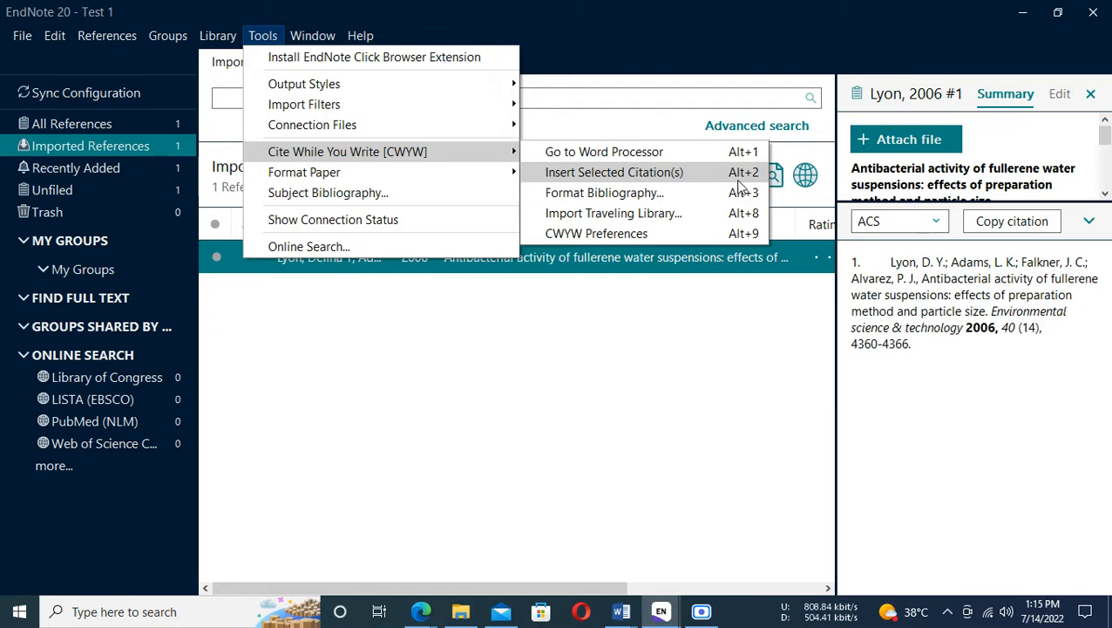
{"action": "left_click", "coordinate": [689, 172]}
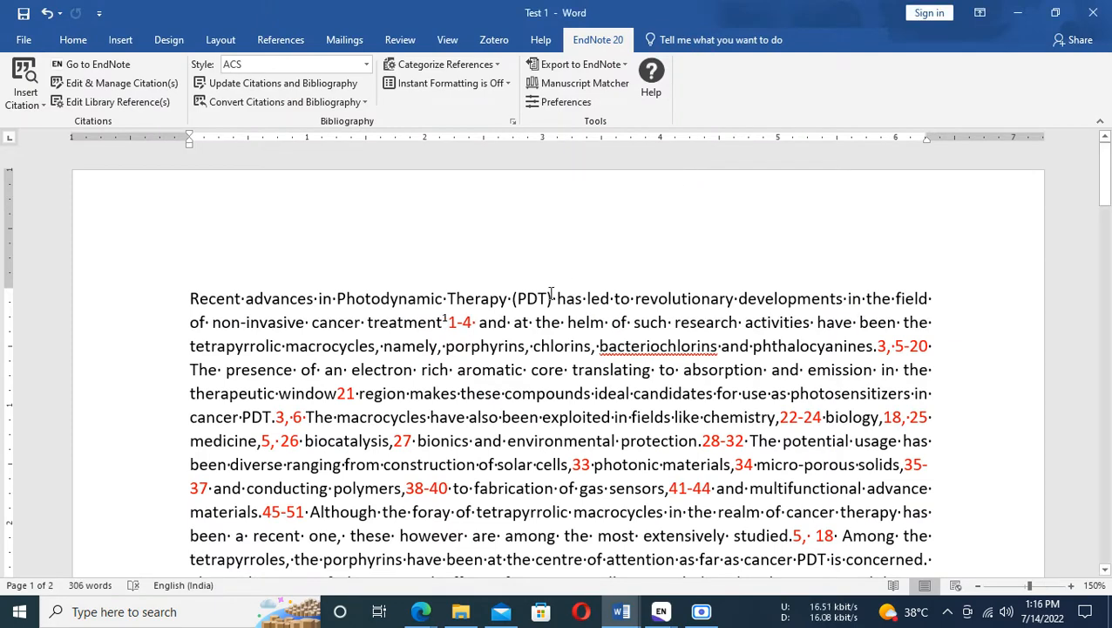
Place the cursor directly after the inserted citation in Test 1 and turn EndNote's Instant Formatting off.
{"action": "double_click", "coordinate": [447, 319]}
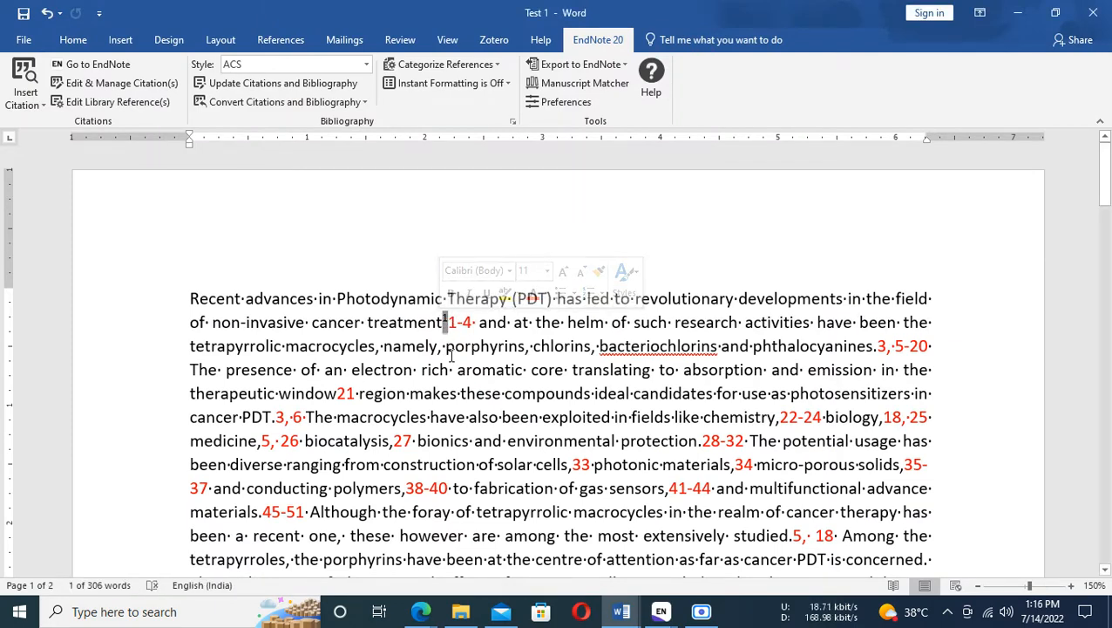
{"action": "left_click", "coordinate": [450, 320]}
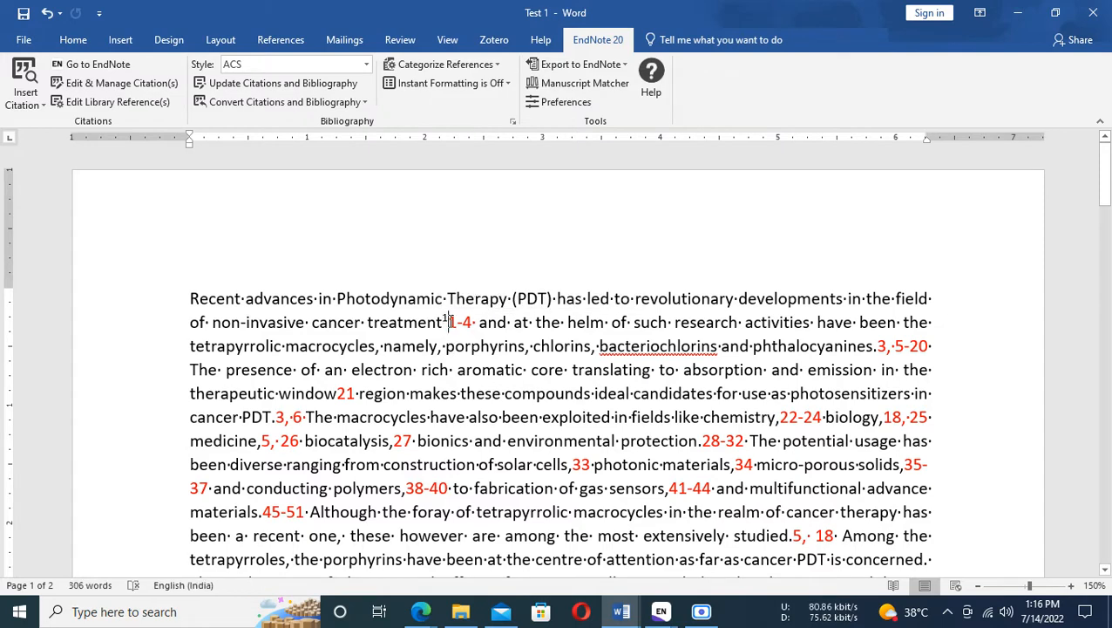
{"action": "left_click", "coordinate": [502, 85]}
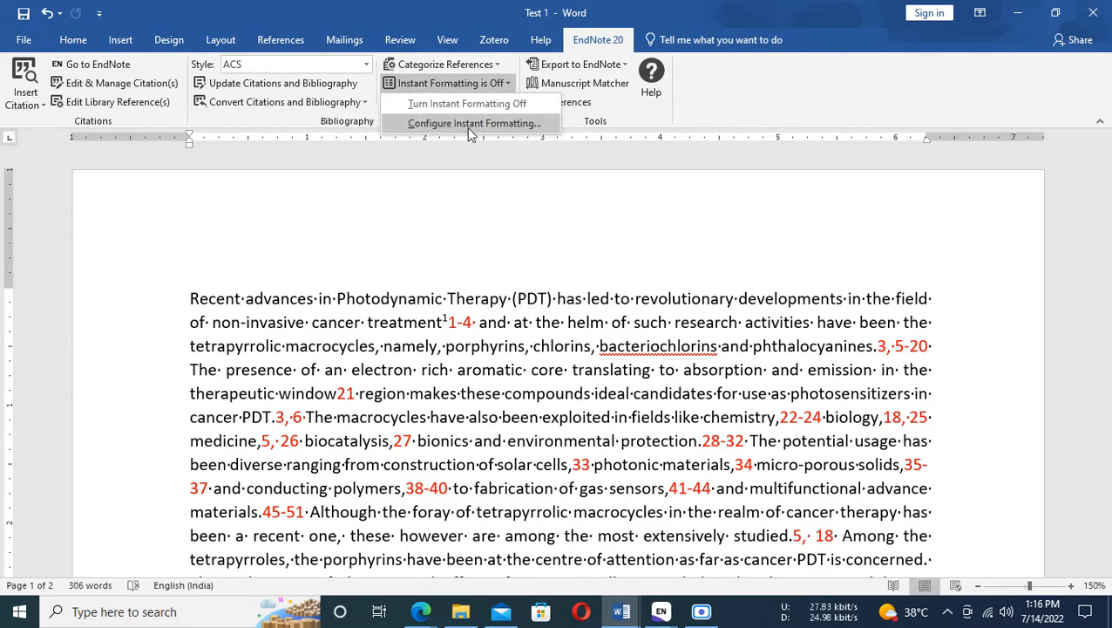
{"action": "left_click", "coordinate": [459, 103]}
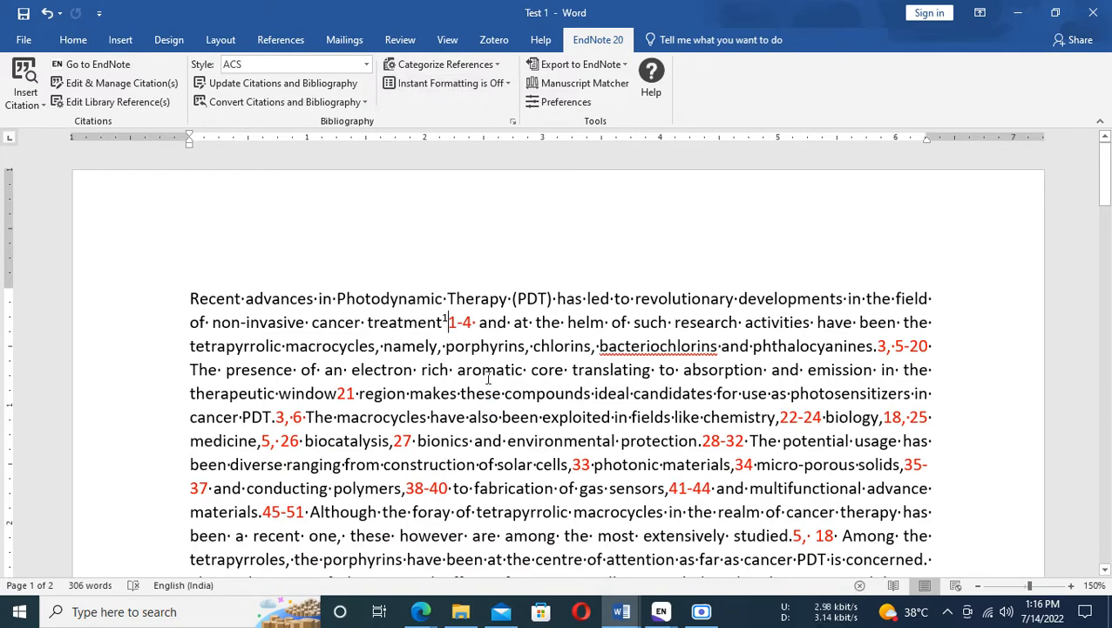
Switch to the Test 2 Word document and copy reference 2's journal details, "Synth. Met. 2005, 153 (1-3), 37-40.".
{"action": "key", "text": "alt+Tab"}
{"action": "key", "text": "alt+Tab"}
{"action": "key", "text": "alt+Tab"}
{"action": "key", "text": "alt+Tab"}
{"action": "key", "text": "alt+Tab"}
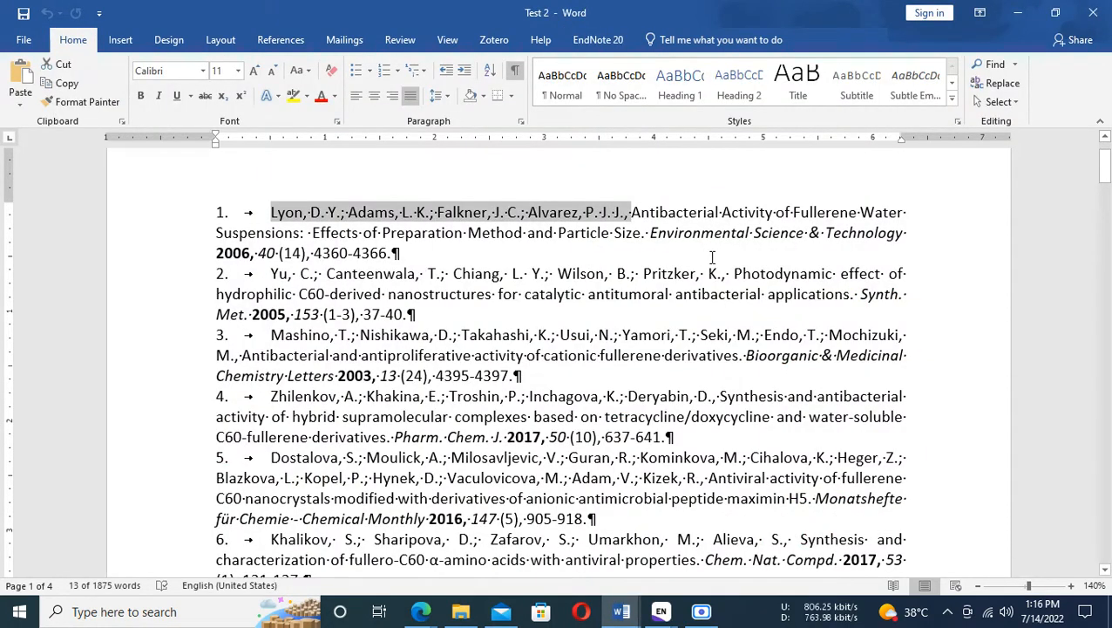
{"action": "left_click_drag", "start_coordinate": [862, 295], "coordinate": [405, 314]}
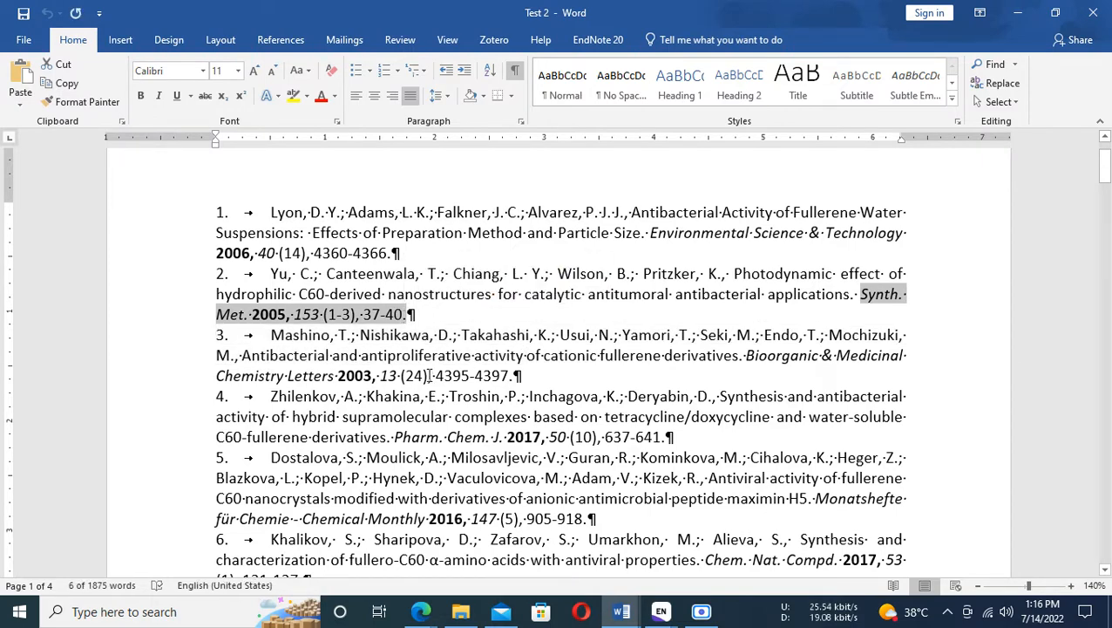
Close the open citation window in Edge and search Google Scholar for "Synth. Met. 2005, 153 (1-3), 37-40.".
{"action": "left_click", "coordinate": [421, 612]}
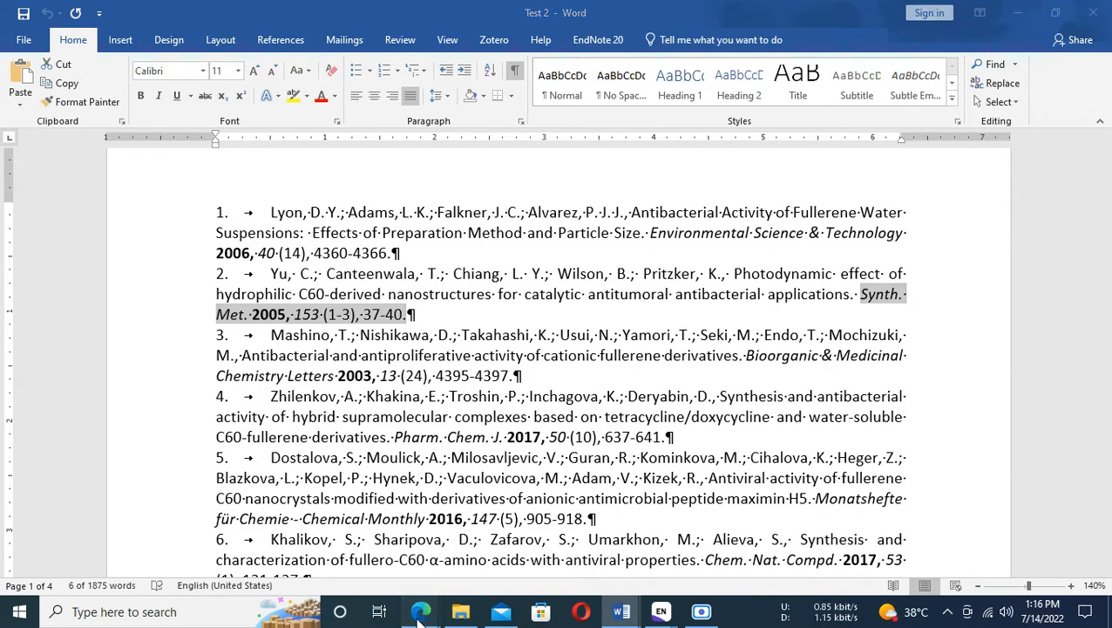
{"action": "left_click", "coordinate": [492, 576]}
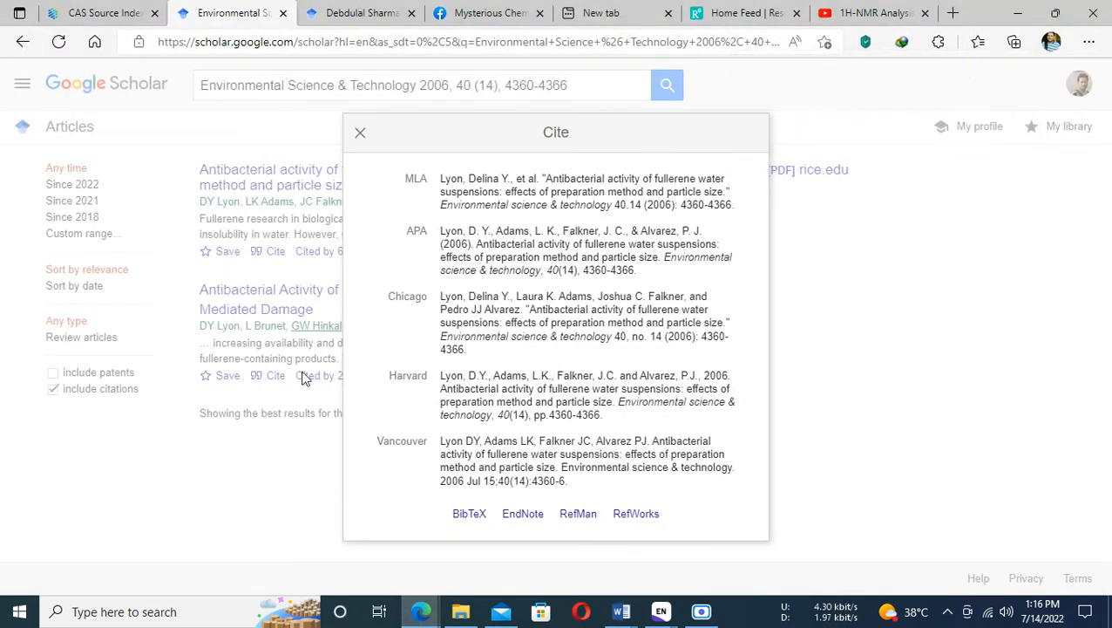
{"action": "left_click", "coordinate": [361, 135]}
{"action": "left_click_drag", "start_coordinate": [578, 86], "coordinate": [0, 167]}
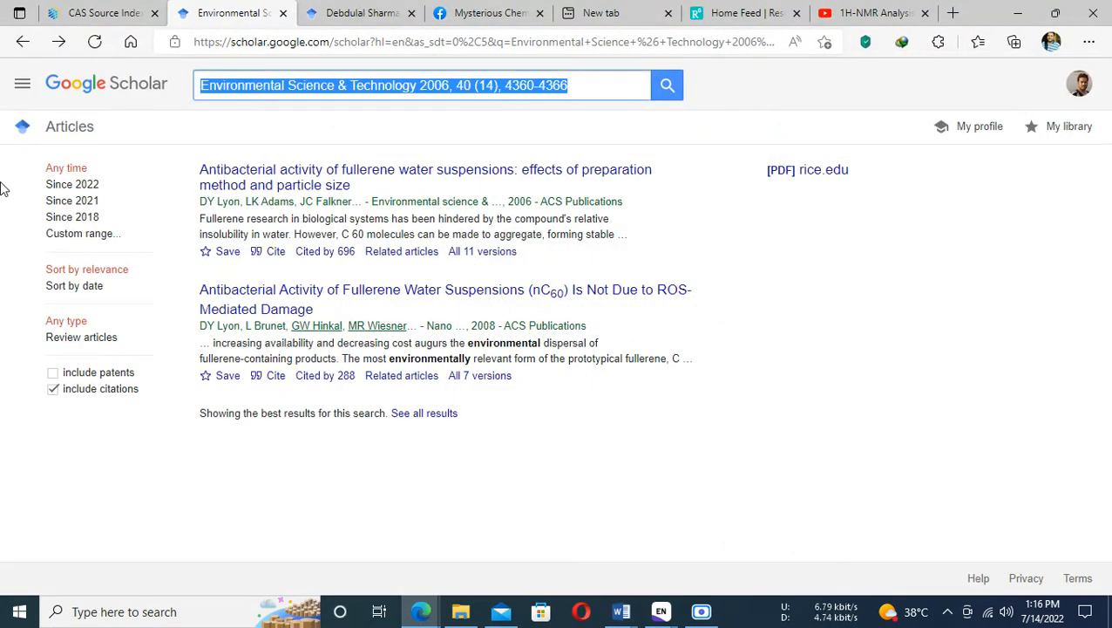
{"action": "type", "text": "Synth. Met. 2005, 153 (1-3), 37-40."}
{"action": "left_click", "coordinate": [665, 86]}
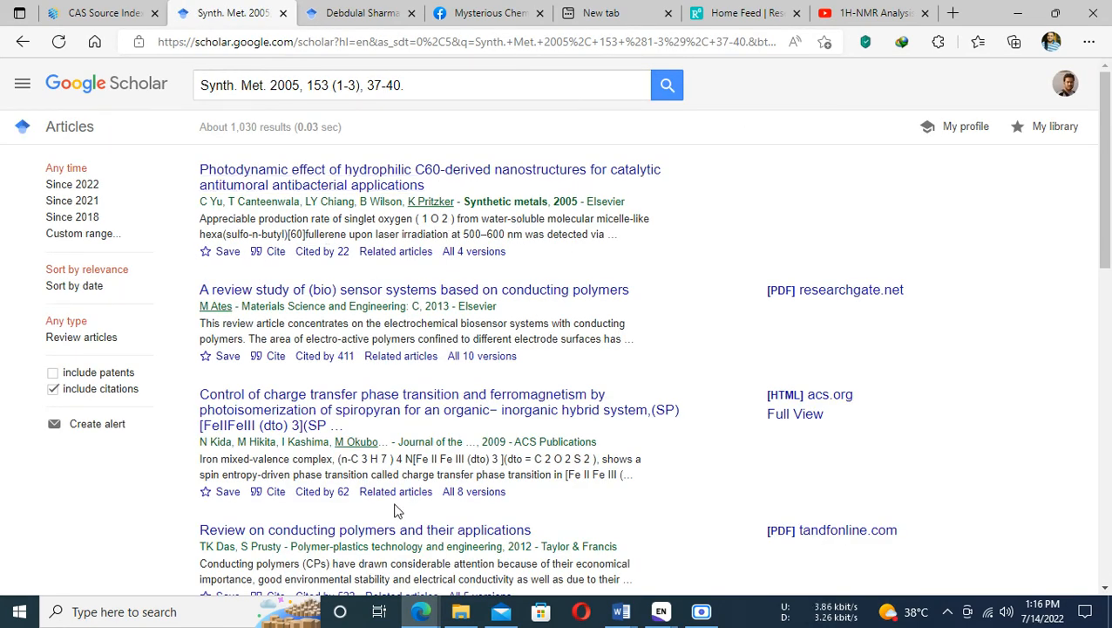
{"action": "scroll", "coordinate": [399, 505], "scroll_direction": "down", "scroll_amount": 9}
{"action": "scroll", "coordinate": [405, 501], "scroll_direction": "up", "scroll_amount": 10}
Copy reference 2's title, "Photodynamic effect of hydrophilic C60-derived nanostructures for catalytic antitumoral antibacterial applications", in the Test 2 Word document.
{"action": "key", "text": "alt+Tab"}
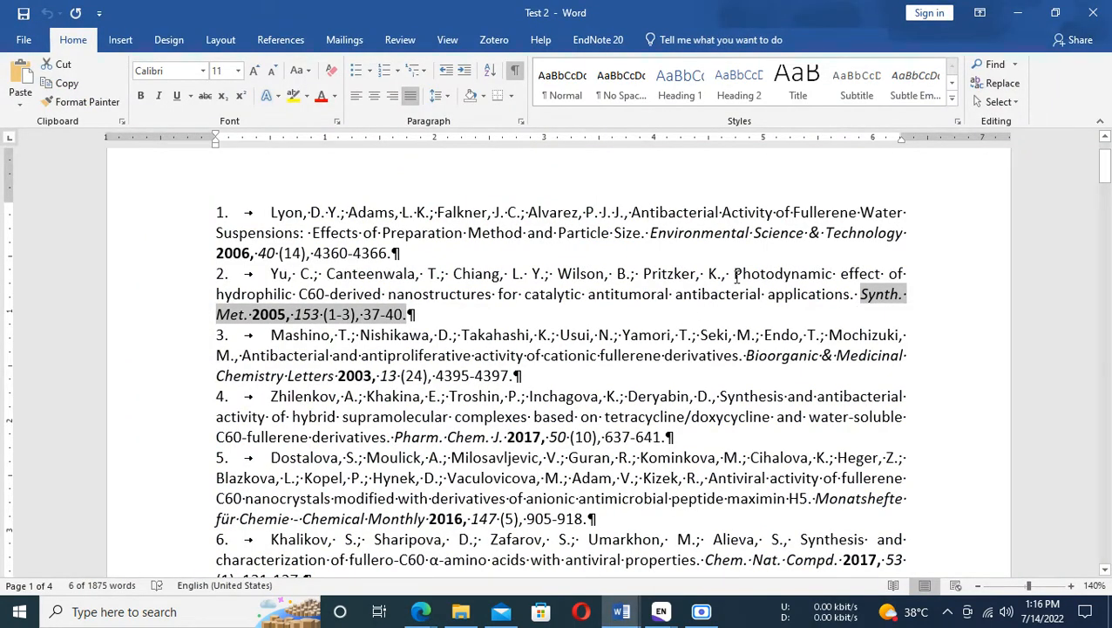
{"action": "left_click_drag", "start_coordinate": [736, 277], "coordinate": [828, 295]}
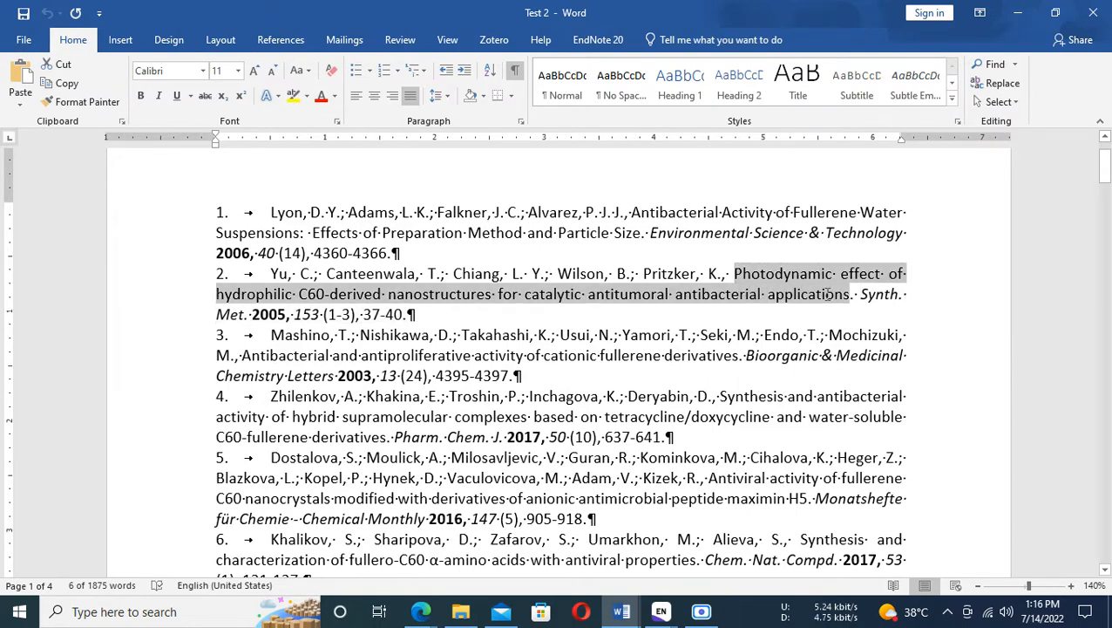
{"action": "right_click", "coordinate": [786, 294]}
{"action": "left_click", "coordinate": [793, 311]}
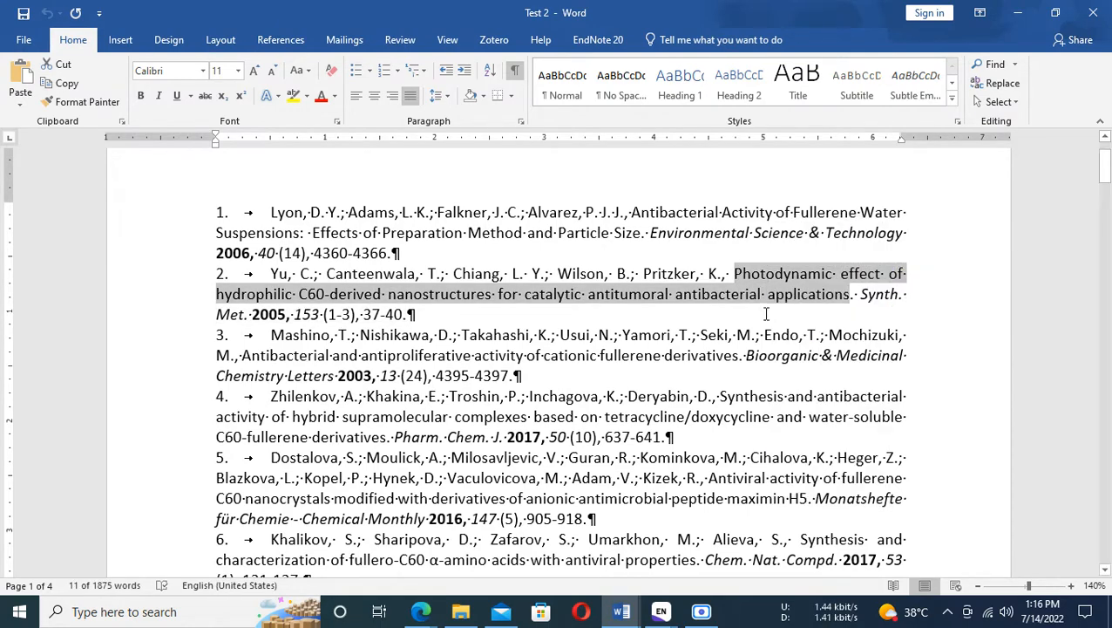
Search Google Scholar in Edge for the copied title of reference 2 and download the matching article's EndNote citation file.
{"action": "mouse_move", "coordinate": [421, 611]}
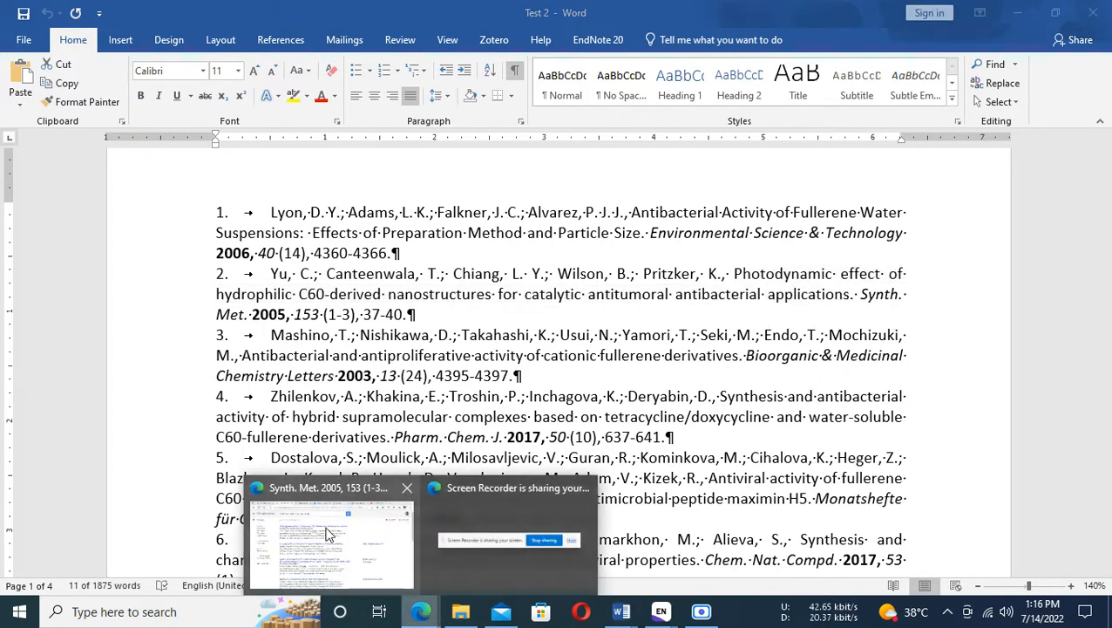
{"action": "left_click", "coordinate": [331, 534]}
{"action": "left_click", "coordinate": [455, 78]}
{"action": "key", "text": "ctrl+a"}
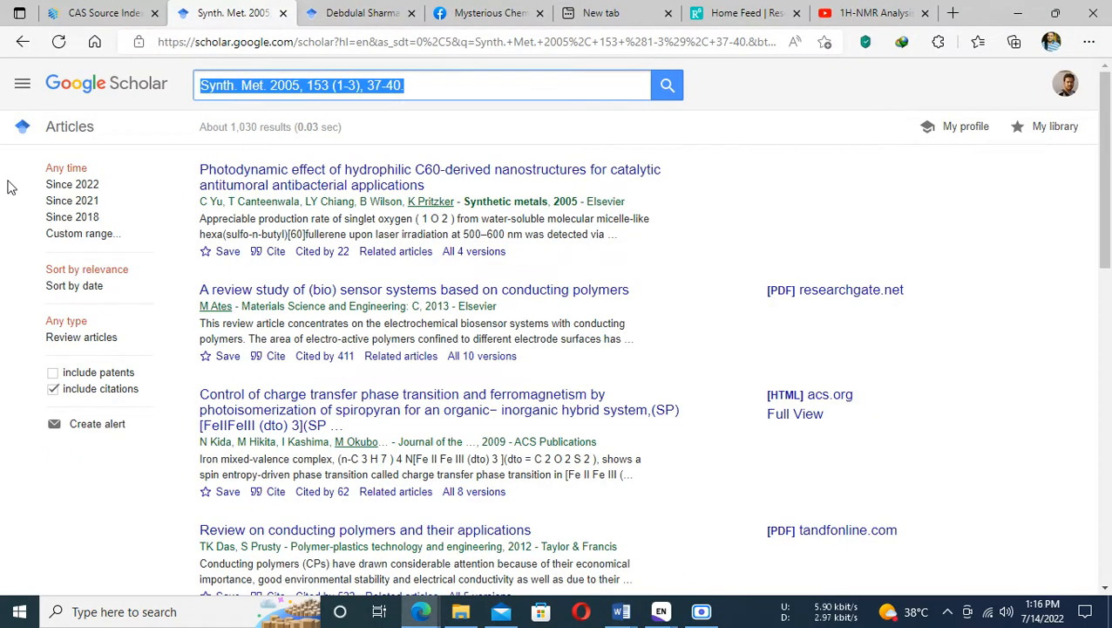
{"action": "key", "text": "ctrl+v"}
{"action": "left_click", "coordinate": [667, 85]}
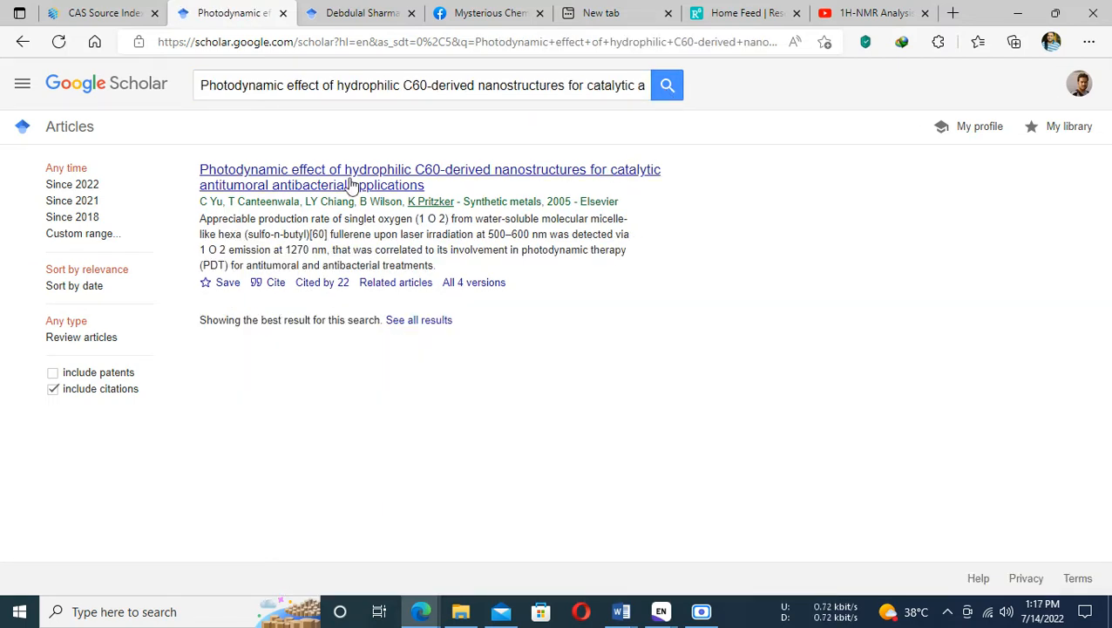
{"action": "left_click", "coordinate": [270, 288]}
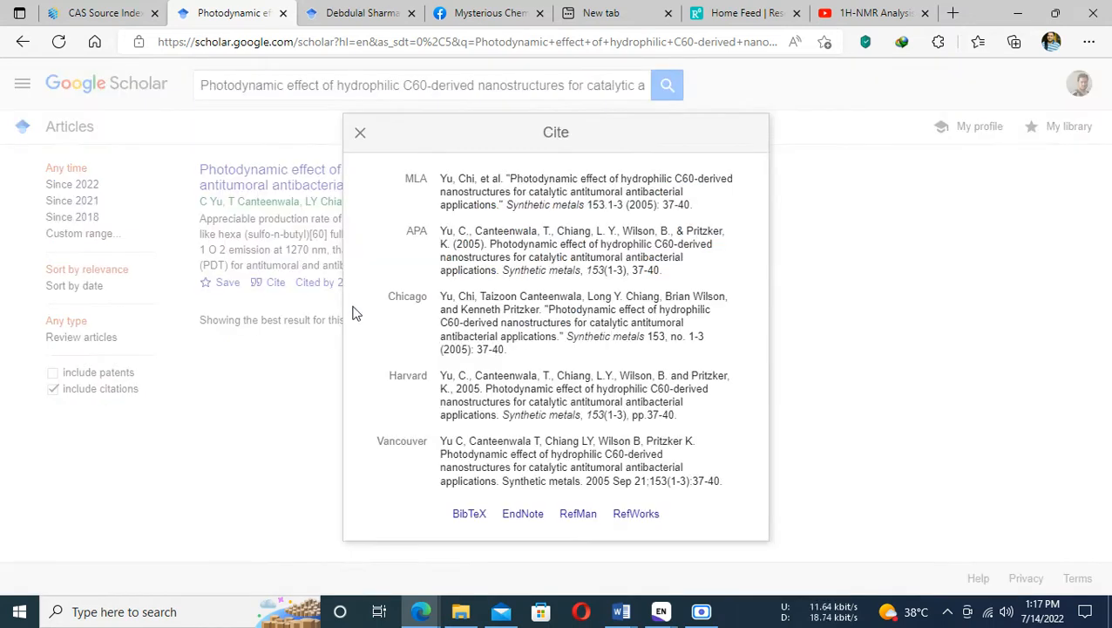
{"action": "left_click", "coordinate": [521, 515]}
Switch to the Test 1 library in EndNote and choose scholar (42).enw from Downloads as the file to import.
{"action": "mouse_move", "coordinate": [665, 615]}
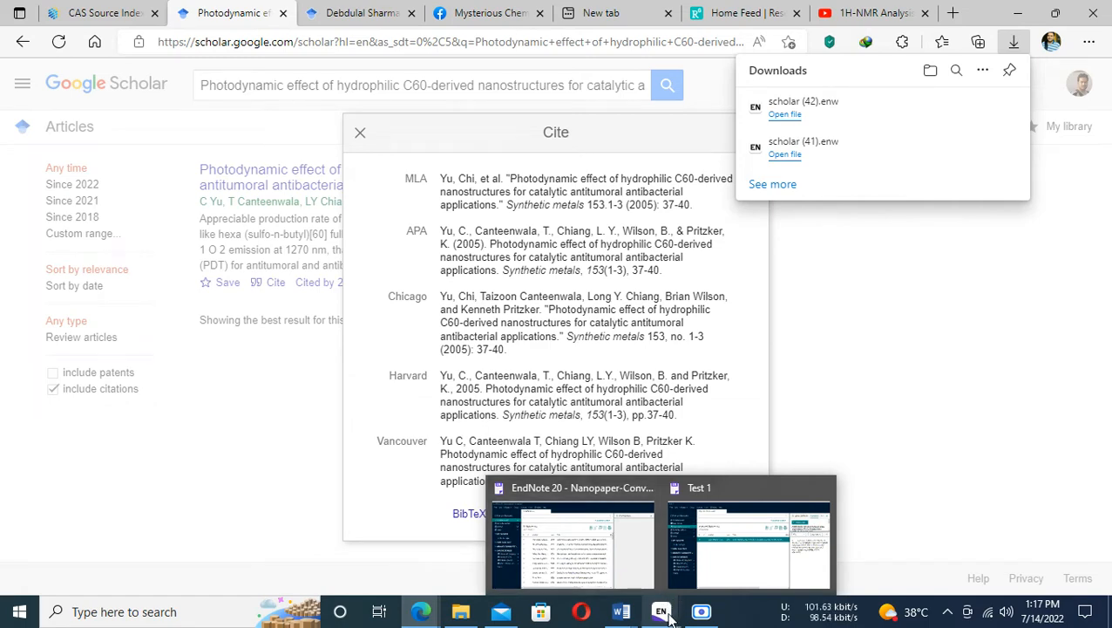
{"action": "left_click", "coordinate": [748, 541]}
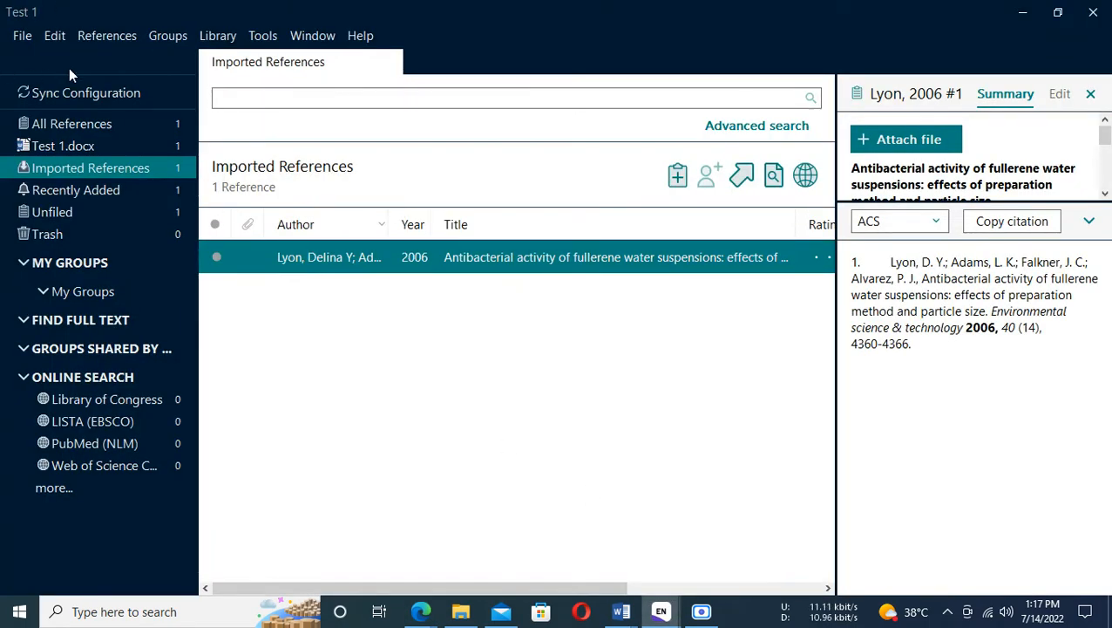
{"action": "left_click", "coordinate": [23, 41]}
{"action": "mouse_move", "coordinate": [106, 287]}
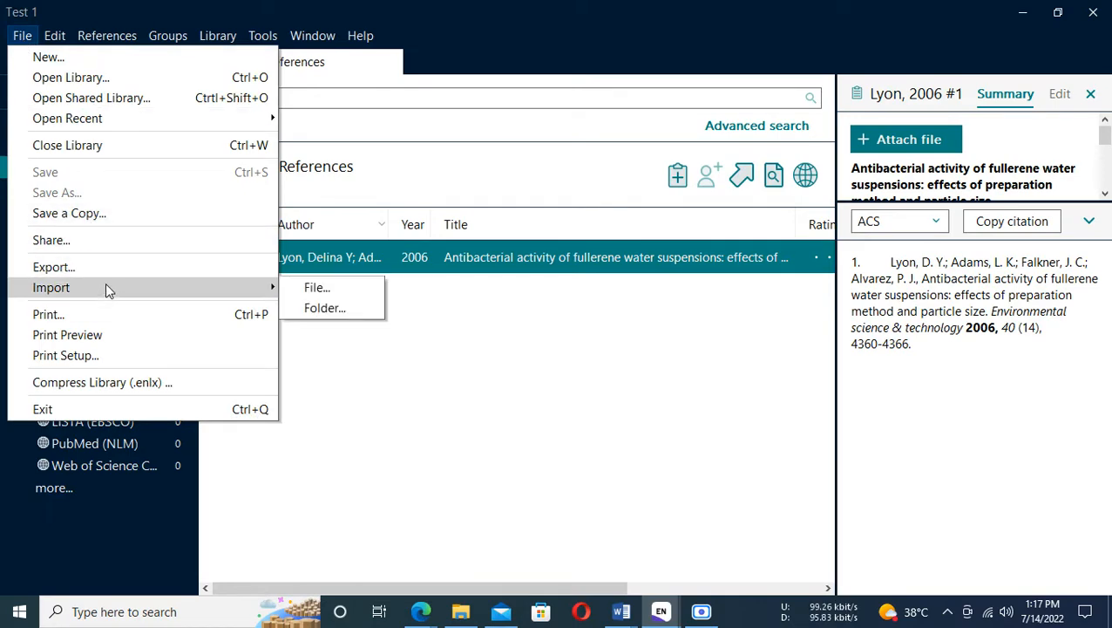
{"action": "left_click", "coordinate": [323, 288]}
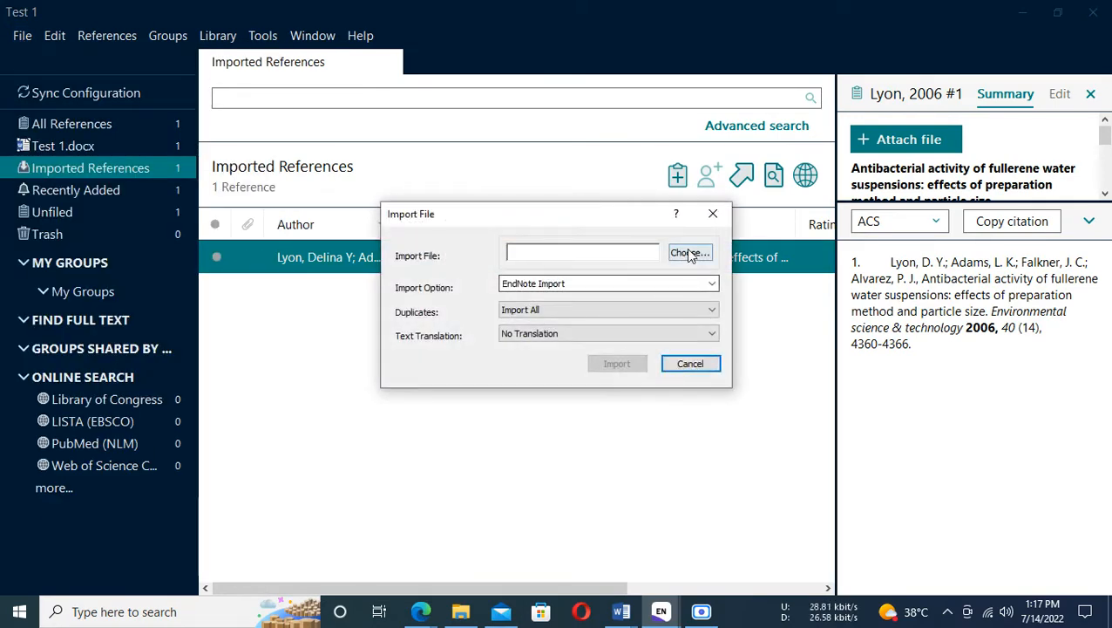
{"action": "left_click", "coordinate": [689, 253]}
{"action": "left_click", "coordinate": [572, 317]}
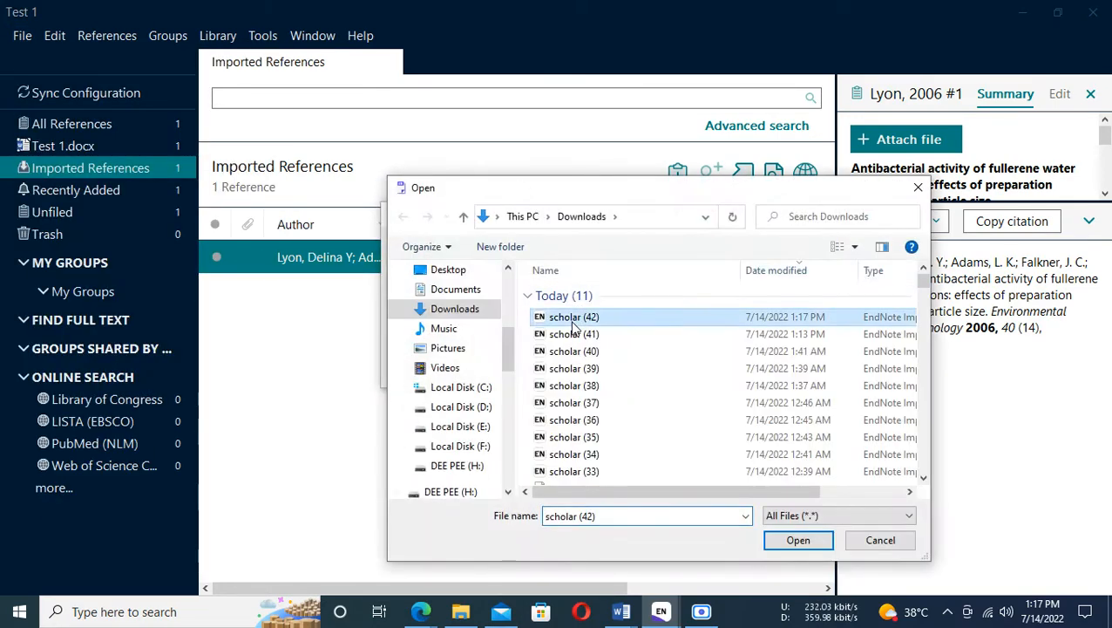
{"action": "left_click", "coordinate": [798, 540]}
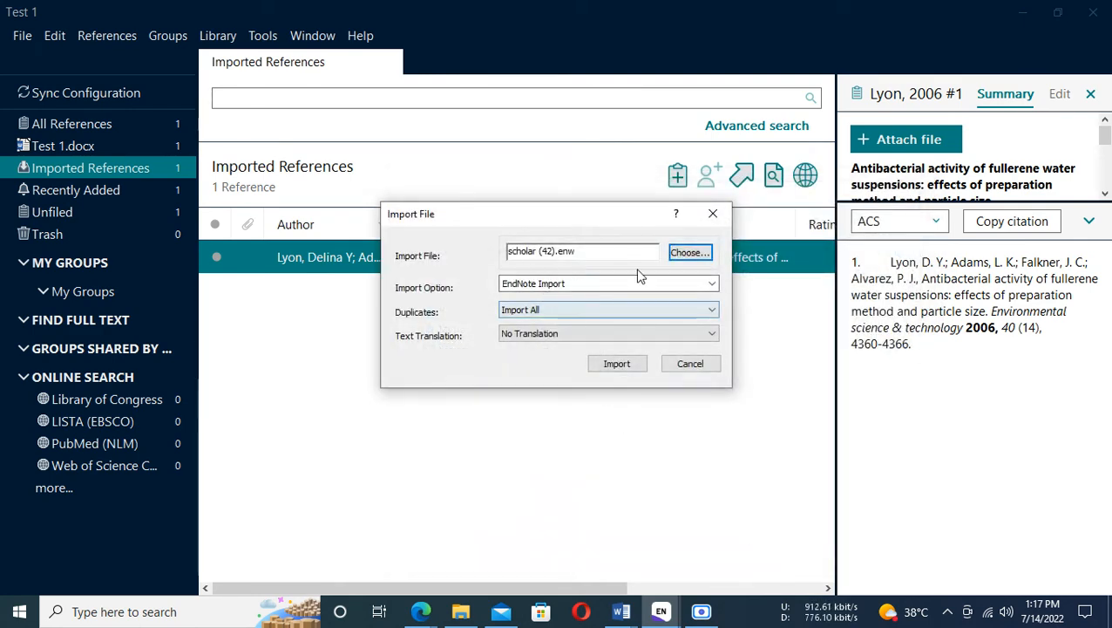
Import the chosen scholar (42).enw into the library and review the Cite While You Write commands for the selected 2005 reference.
{"action": "left_click", "coordinate": [619, 362]}
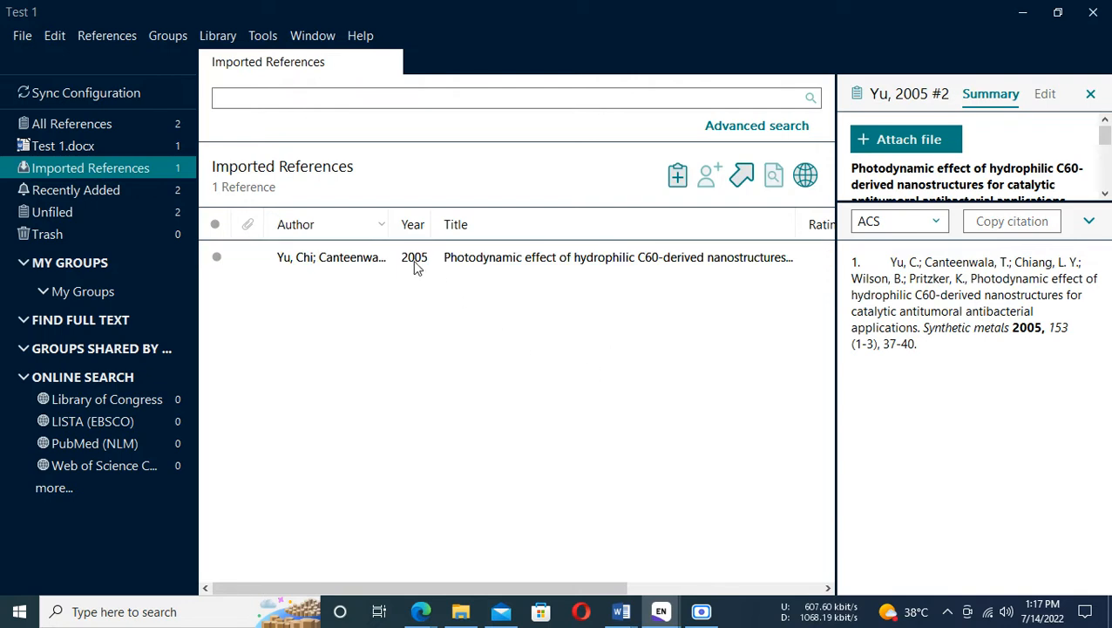
{"action": "left_click", "coordinate": [415, 267]}
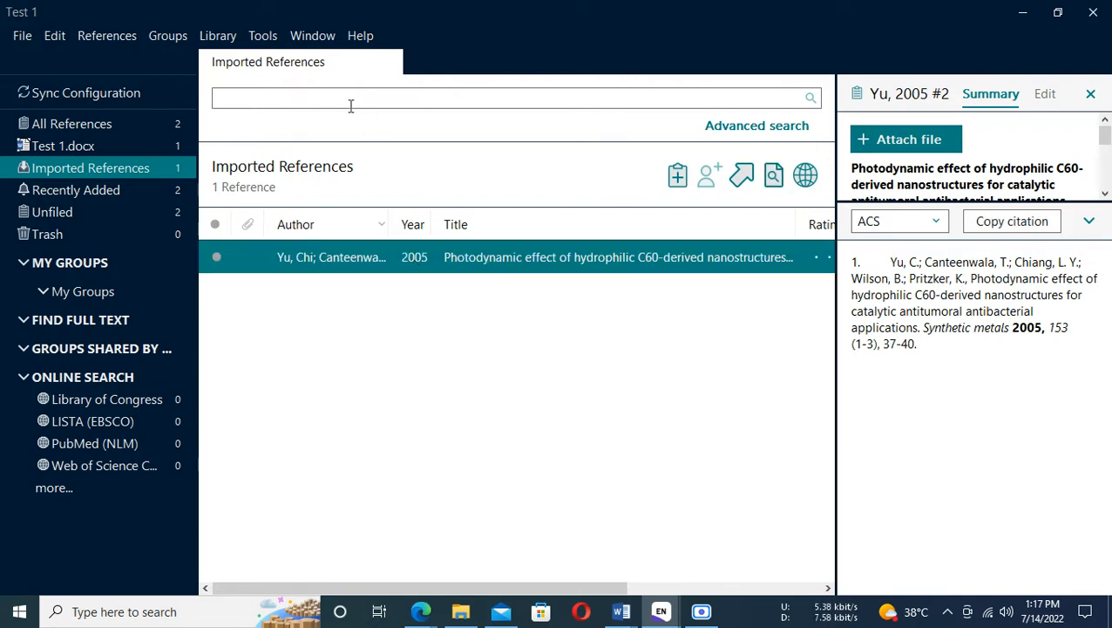
{"action": "left_click", "coordinate": [263, 36]}
{"action": "mouse_move", "coordinate": [328, 155]}
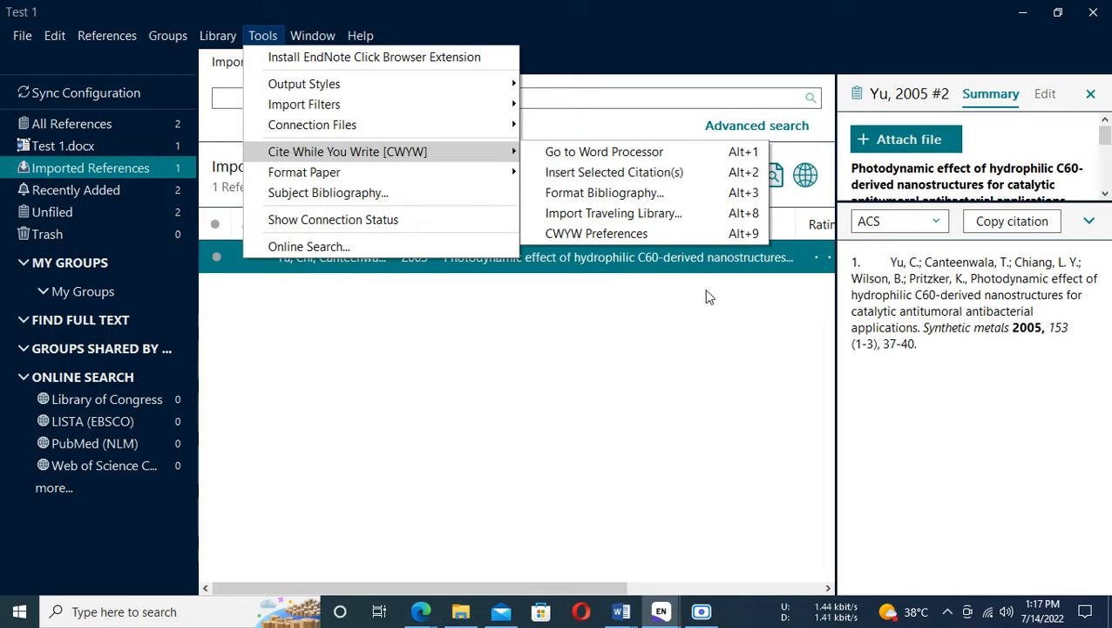
{"action": "left_click", "coordinate": [258, 36]}
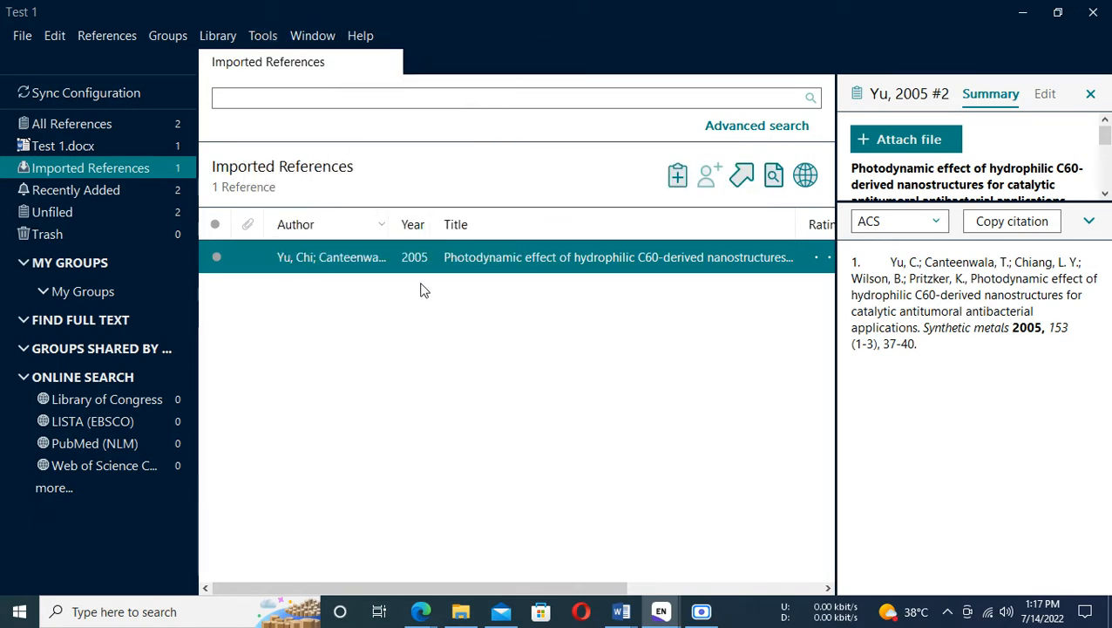
Switch to the Test 1 Word document and insert the selected 2005 reference as a citation between the superscript 1 and the red "1-4".
{"action": "left_click", "coordinate": [621, 612]}
{"action": "left_click", "coordinate": [663, 534]}
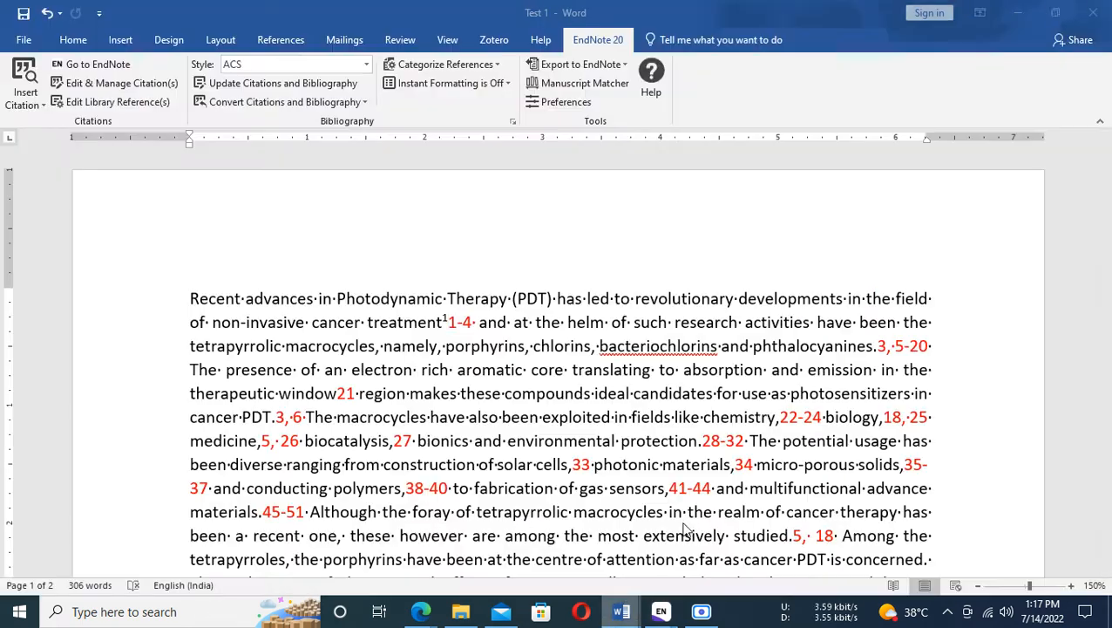
{"action": "left_click", "coordinate": [450, 318]}
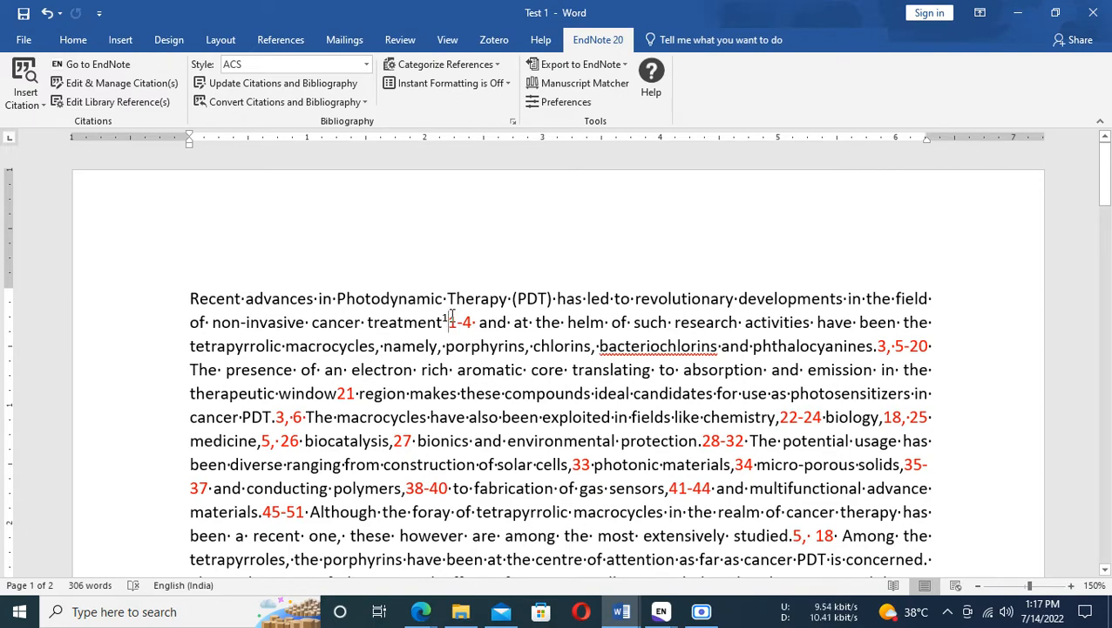
{"action": "key", "text": "ctrl+v"}
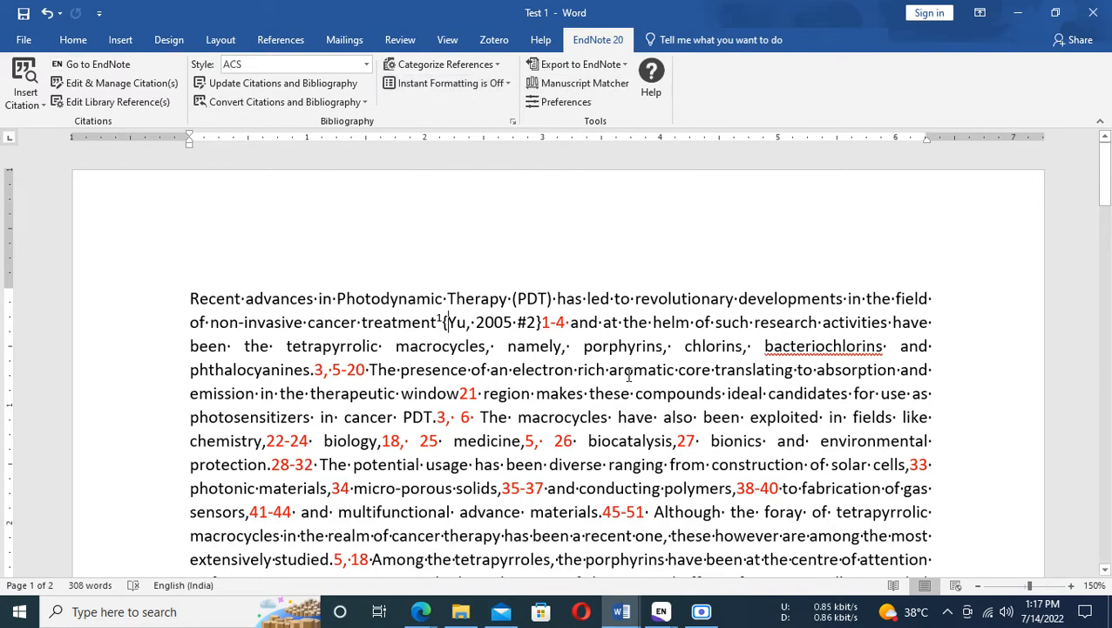
Switch to the Test 2 Word document and copy reference 3's journal details, "Bioorganic & Medicinal Chemistry Letters 2003, 13 (24), 4395-4397.".
{"action": "key", "text": "alt+Tab"}
{"action": "key", "text": "alt+Tab"}
{"action": "key", "text": "alt+Tab"}
{"action": "key", "text": "alt+Tab"}
{"action": "key", "text": "alt+Tab"}
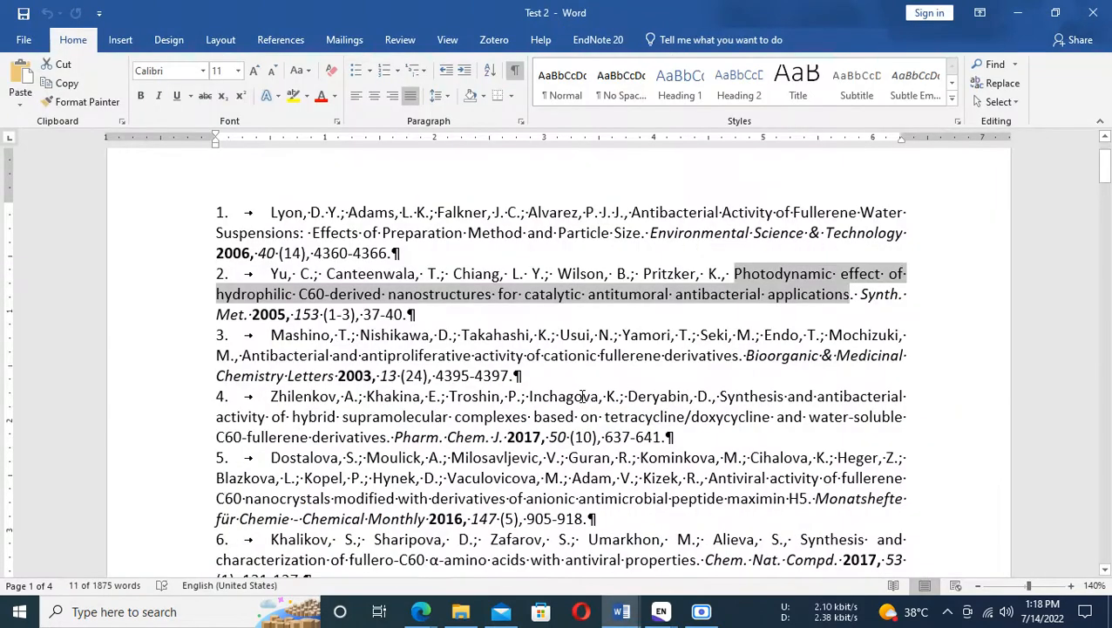
{"action": "scroll", "coordinate": [495, 373], "scroll_direction": "down", "scroll_amount": 1}
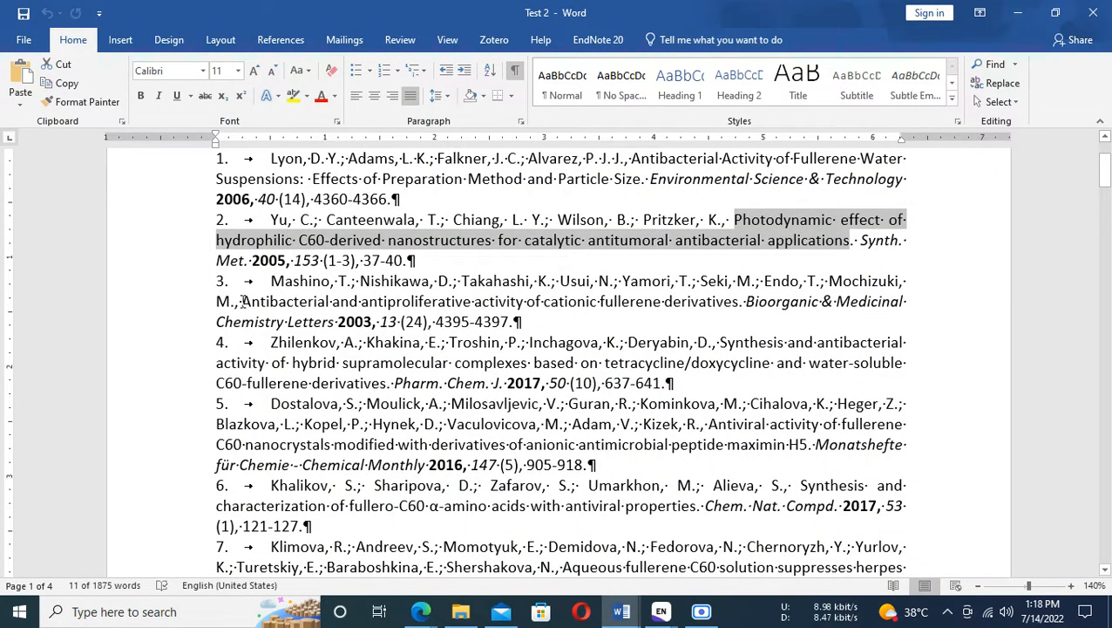
{"action": "left_click_drag", "start_coordinate": [244, 301], "coordinate": [358, 301]}
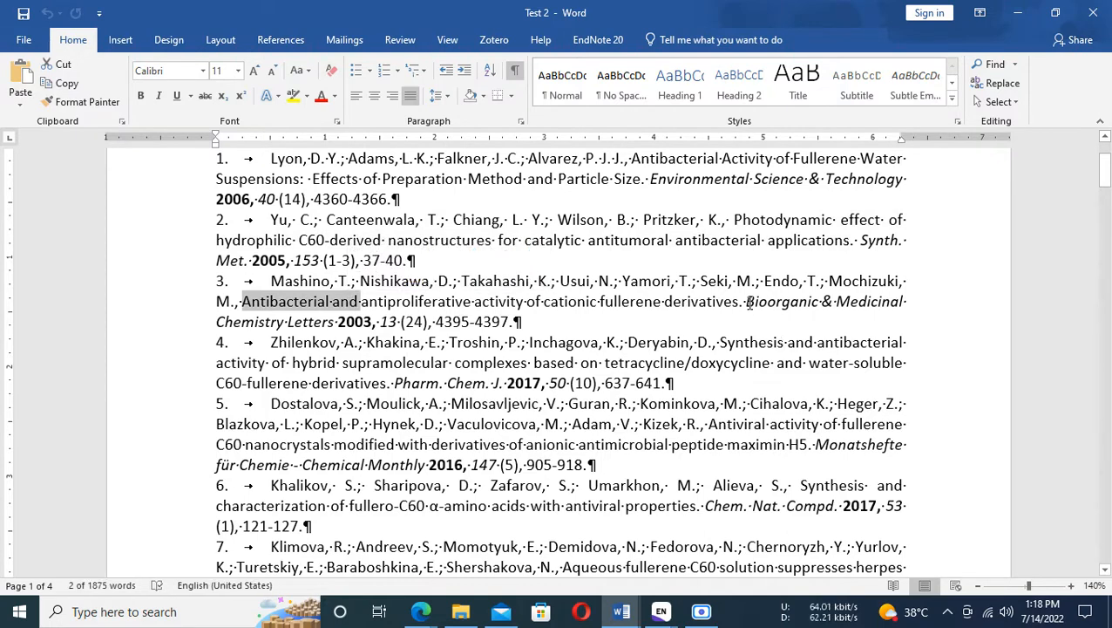
{"action": "left_click_drag", "start_coordinate": [747, 300], "coordinate": [560, 328]}
{"action": "key", "text": "ctrl+c"}
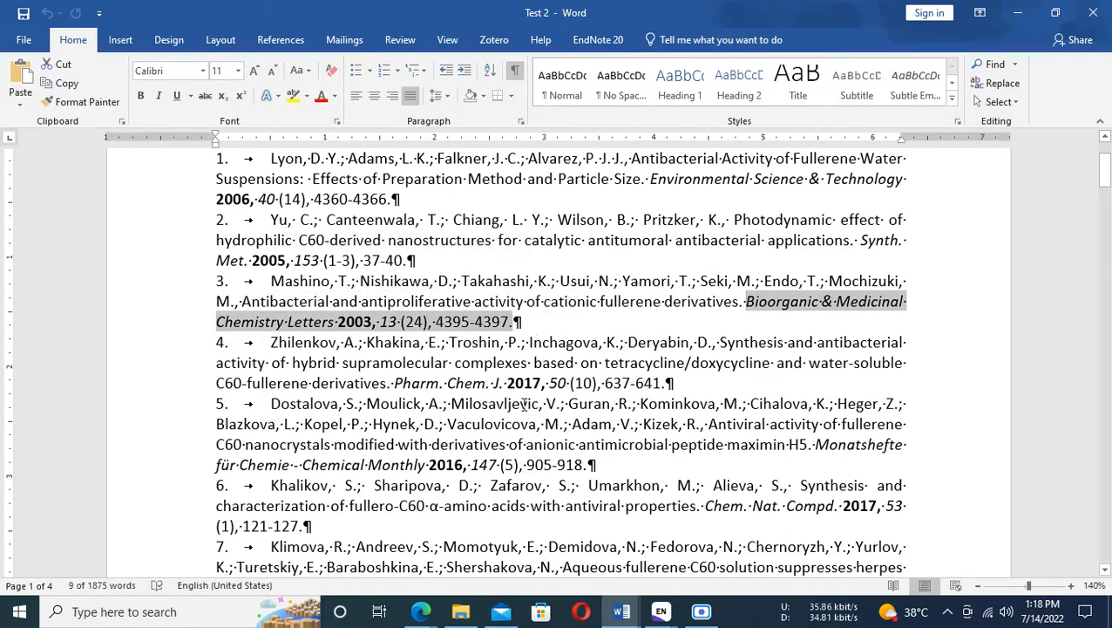
Search Google Scholar in Edge for the copied journal details of reference 3 and download the matching article's EndNote citation file.
{"action": "key", "text": "alt+Tab"}
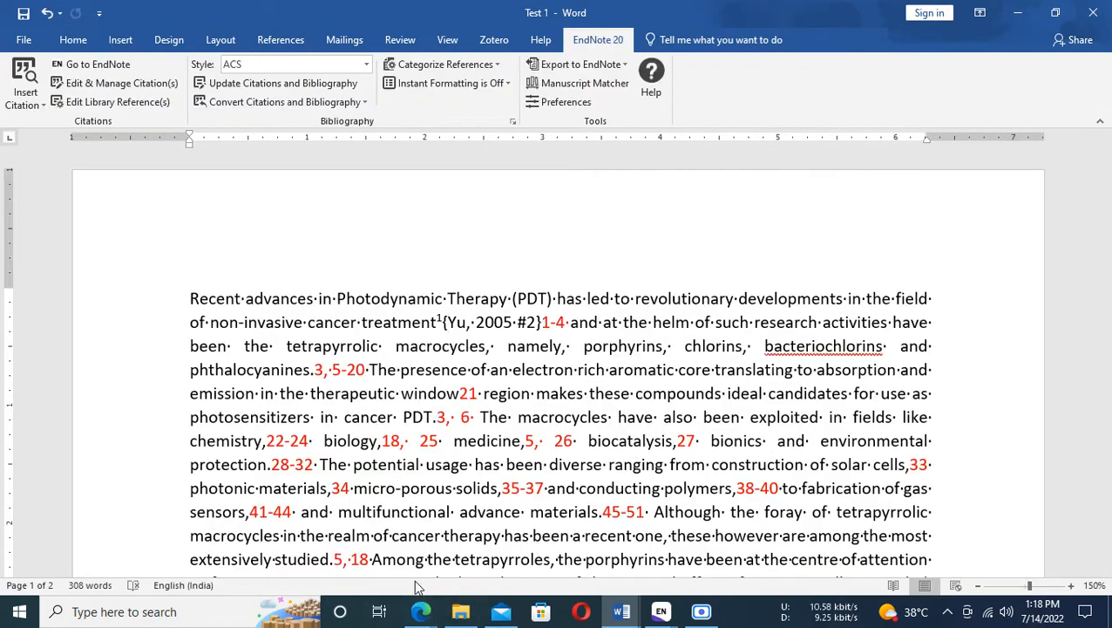
{"action": "left_click", "coordinate": [419, 613]}
{"action": "left_click", "coordinate": [345, 541]}
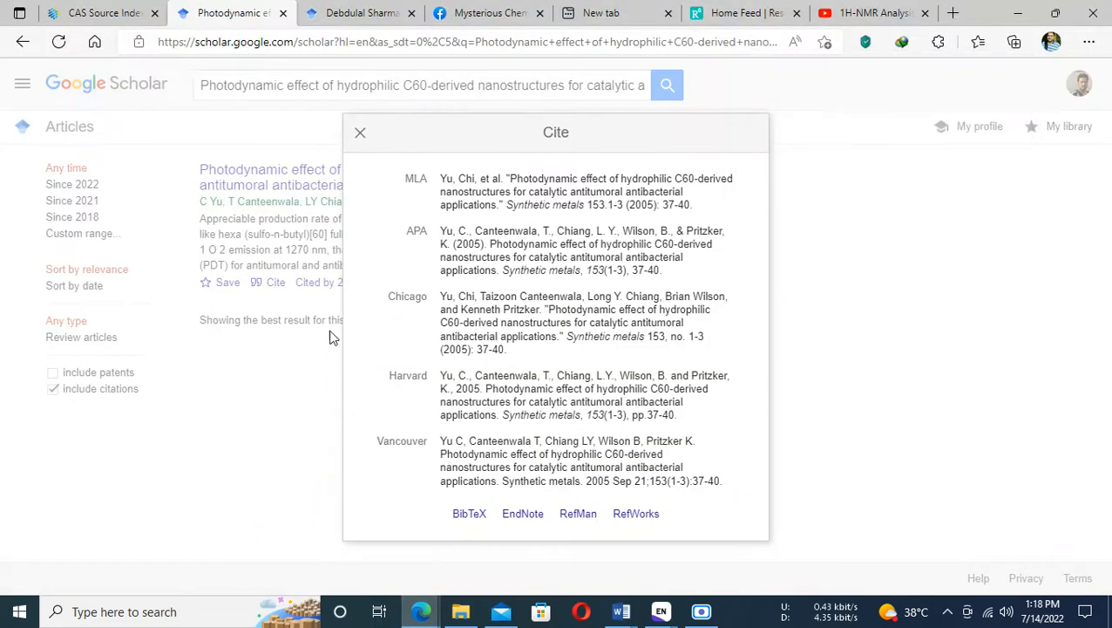
{"action": "left_click", "coordinate": [360, 135]}
{"action": "left_click", "coordinate": [218, 84]}
{"action": "left_click_drag", "start_coordinate": [217, 85], "coordinate": [1110, 129]}
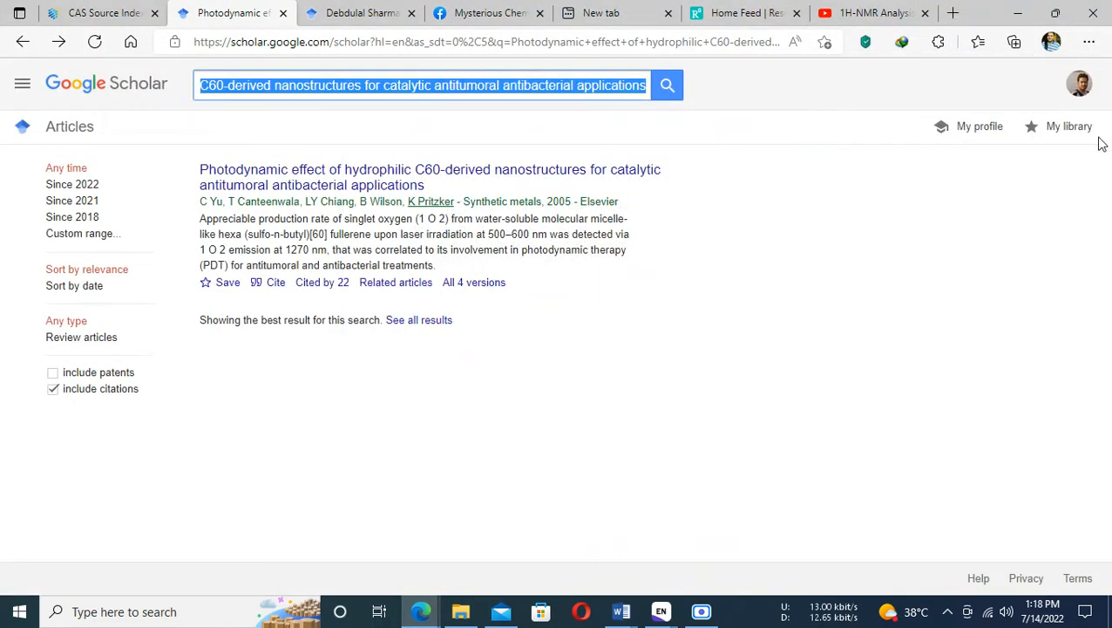
{"action": "key", "text": "ctrl+v"}
{"action": "key", "text": "Return"}
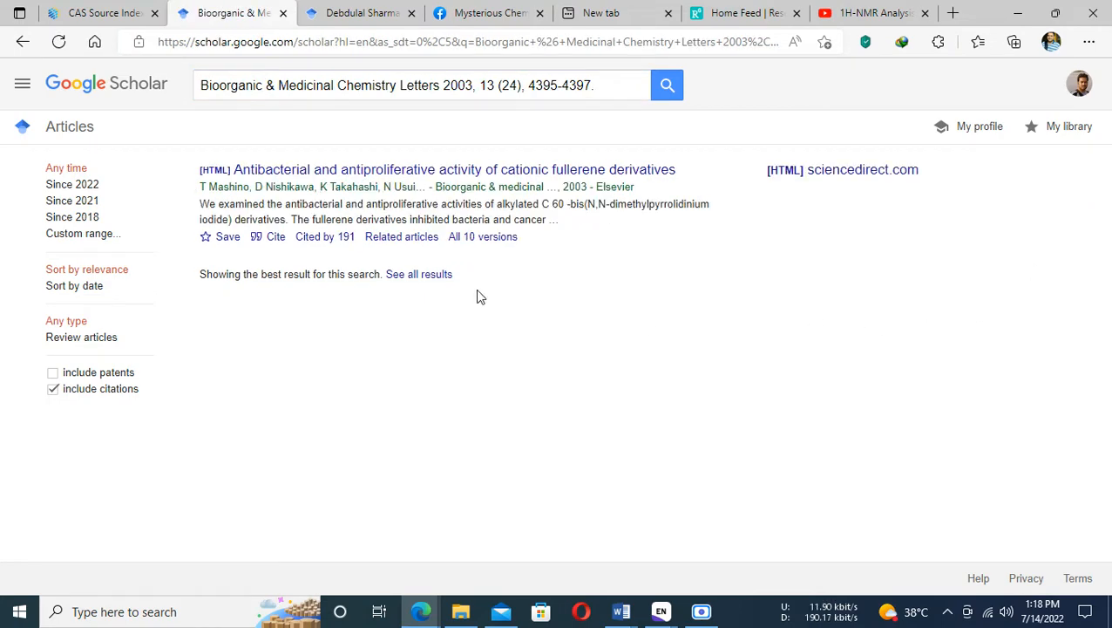
{"action": "left_click", "coordinate": [270, 239]}
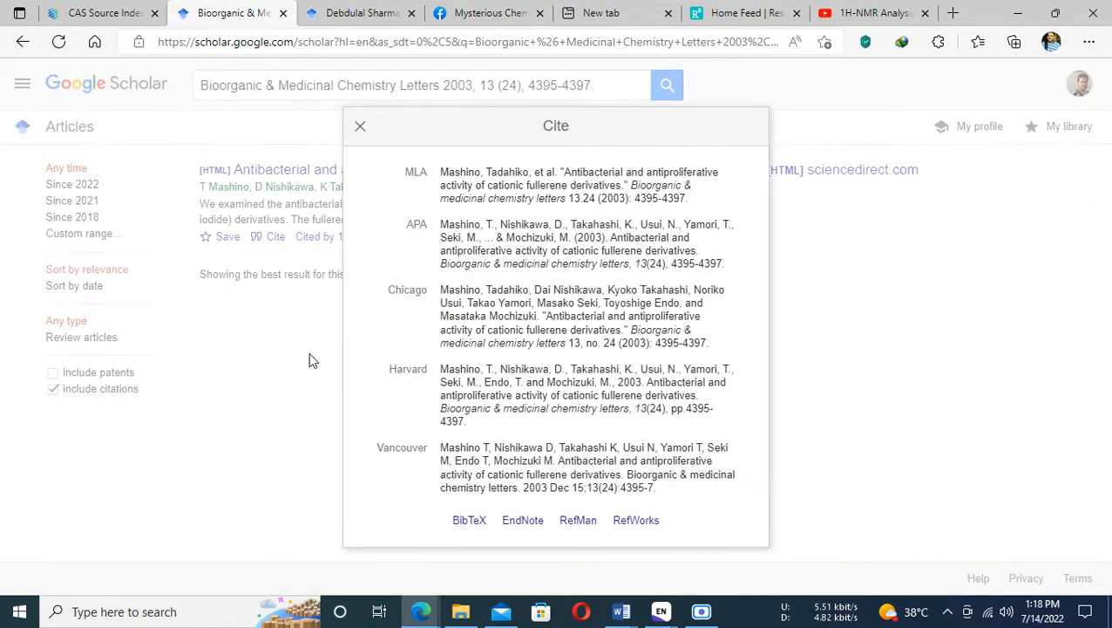
{"action": "left_click", "coordinate": [521, 518]}
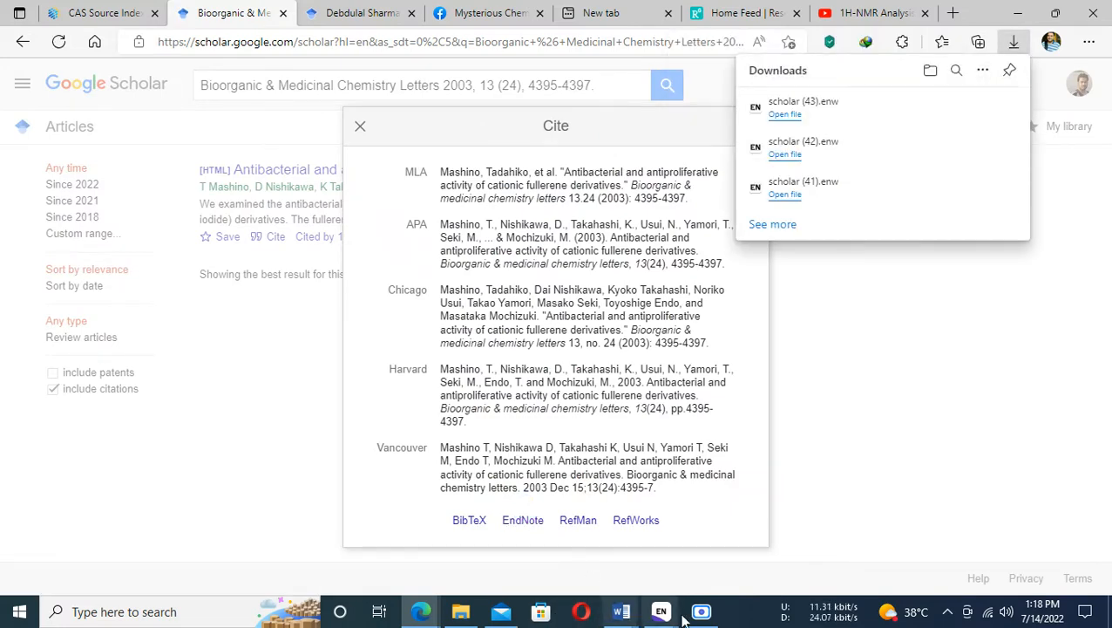
Switch to the Test 1 library in EndNote and choose scholar (43).enw from Downloads as the file to import.
{"action": "mouse_move", "coordinate": [663, 616]}
{"action": "left_click", "coordinate": [713, 547]}
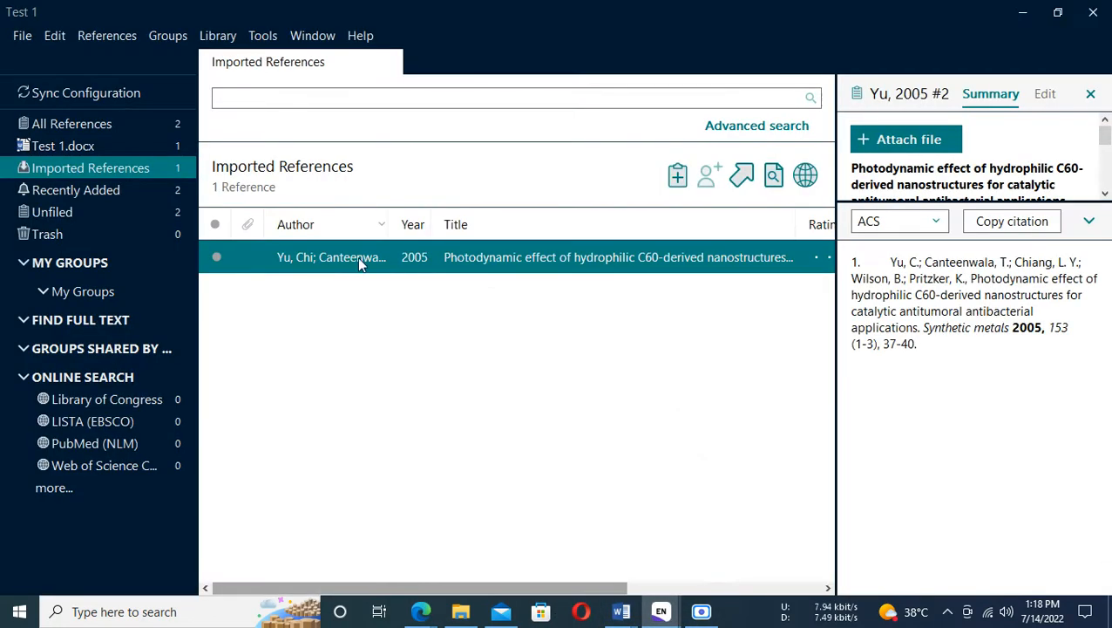
{"action": "left_click", "coordinate": [22, 36]}
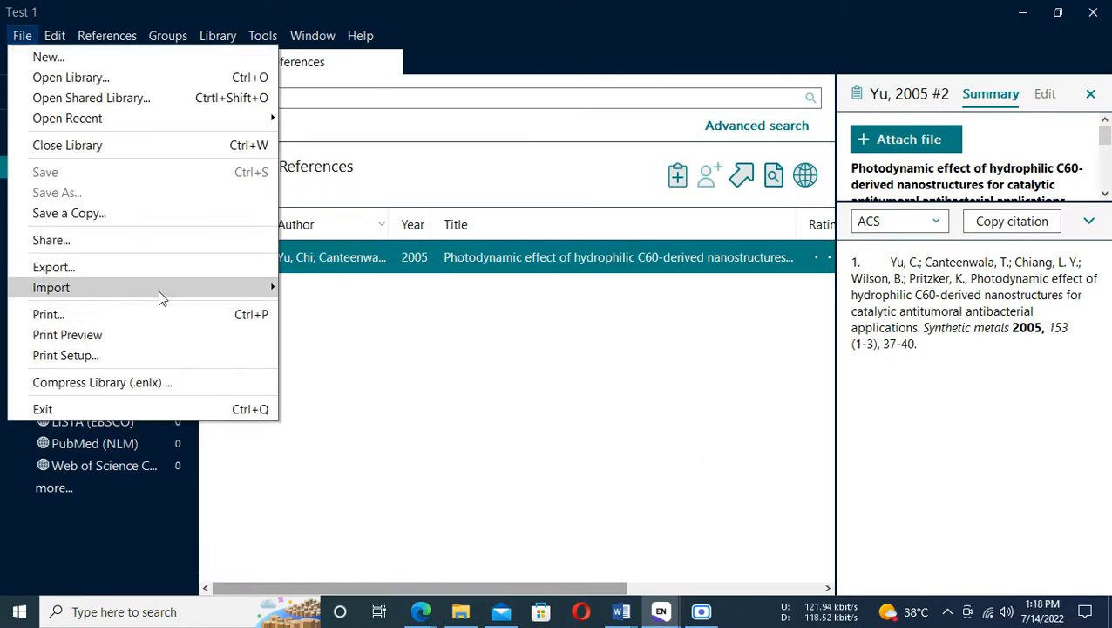
{"action": "mouse_move", "coordinate": [161, 298]}
{"action": "left_click", "coordinate": [334, 287]}
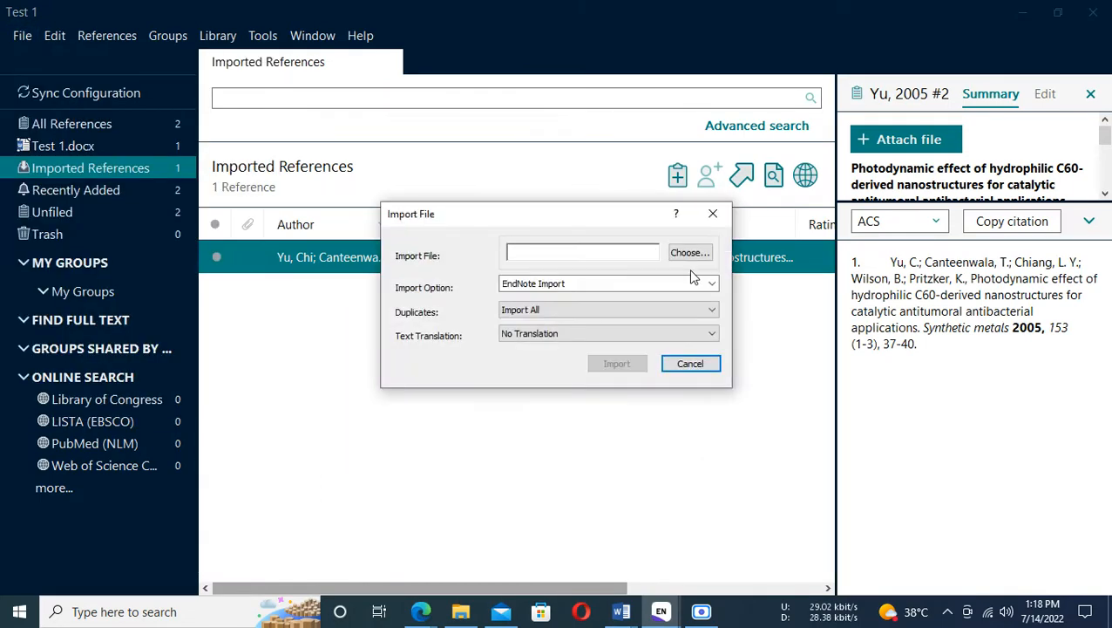
{"action": "left_click", "coordinate": [690, 253]}
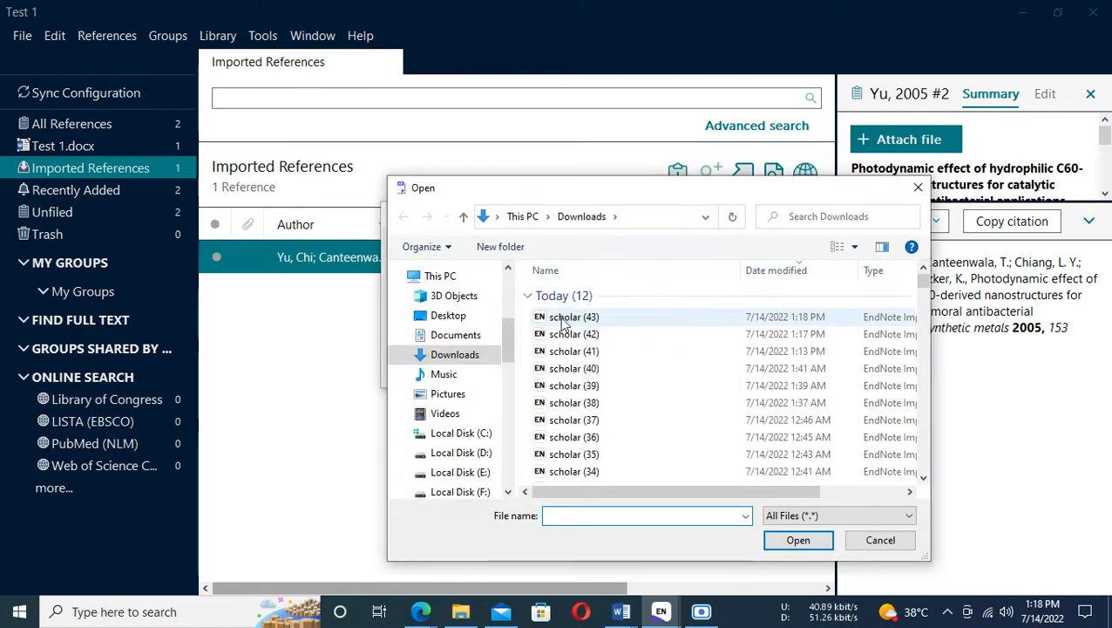
{"action": "left_click", "coordinate": [609, 317]}
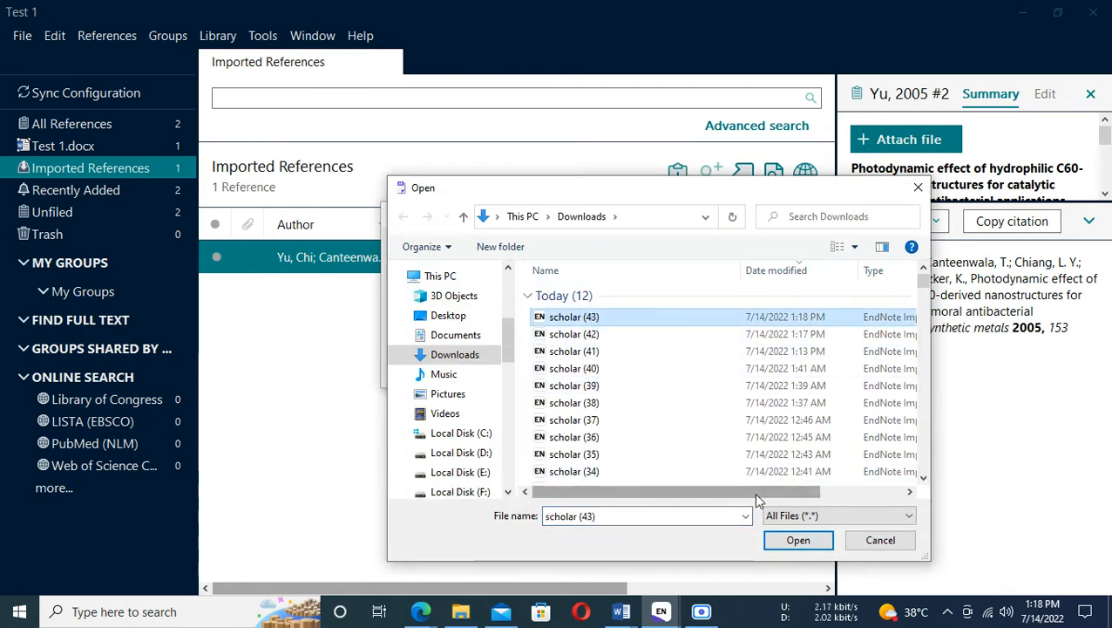
{"action": "left_click", "coordinate": [801, 542]}
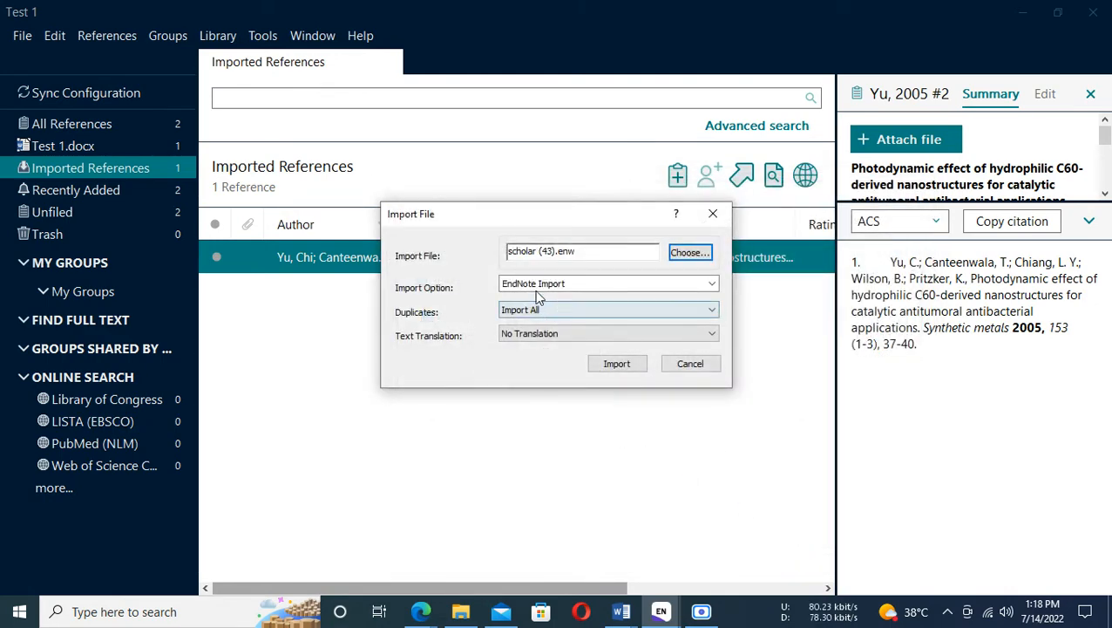
Set the import option to EndNote Import and import the chosen citation file into the library.
{"action": "left_click", "coordinate": [578, 288]}
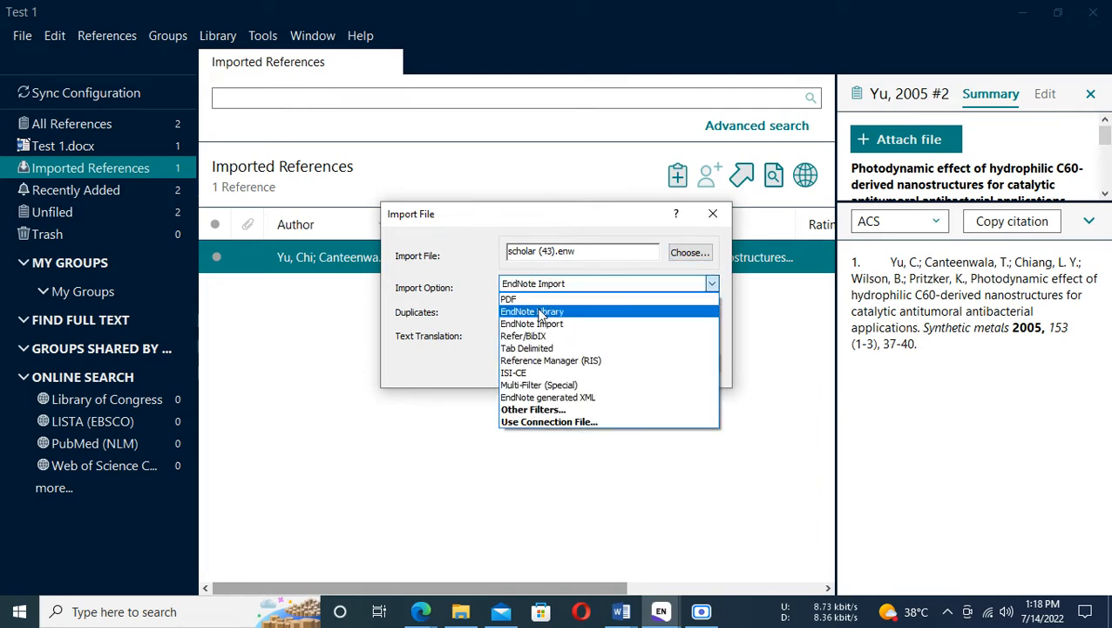
{"action": "left_click", "coordinate": [541, 324]}
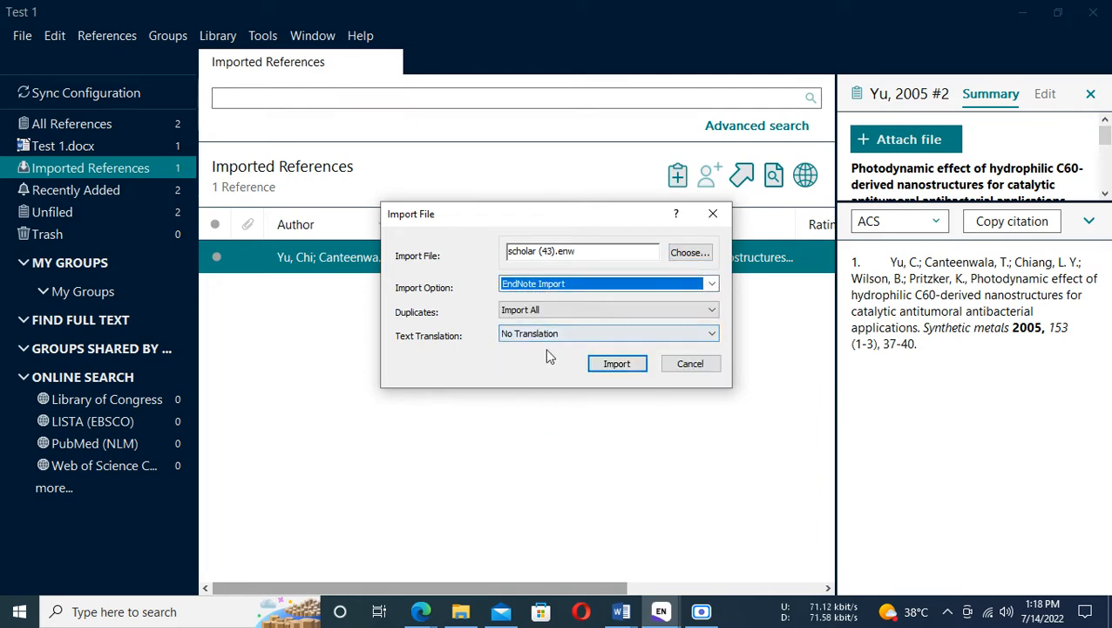
{"action": "left_click", "coordinate": [616, 364]}
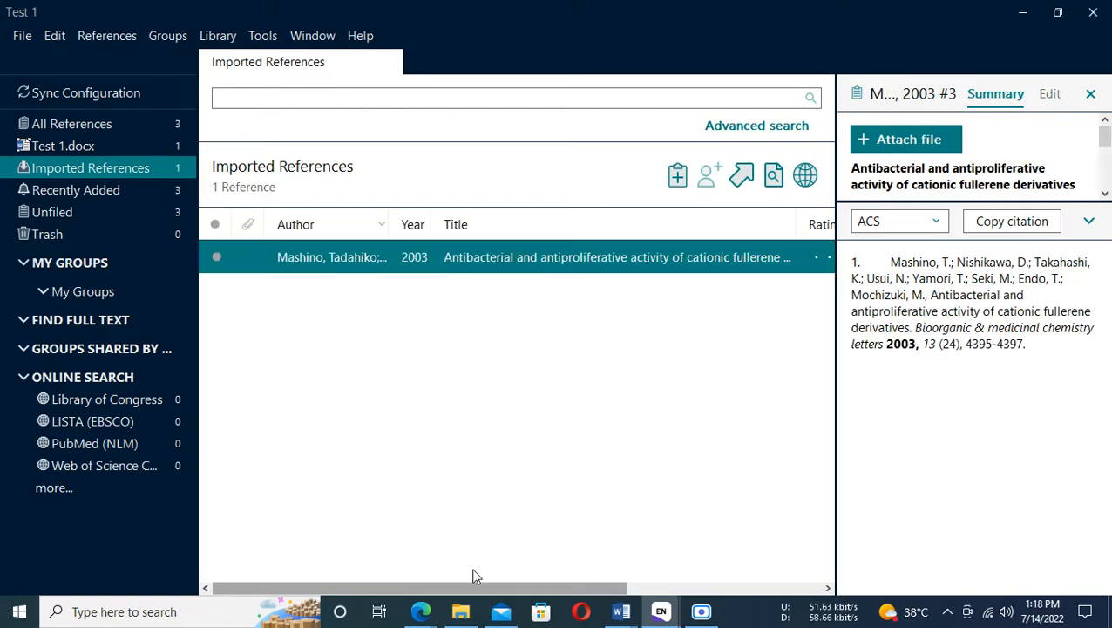
Switch to the Test 1 Word document and insert the newly imported 2003 reference as a citation right after the 2005 one.
{"action": "mouse_move", "coordinate": [621, 611]}
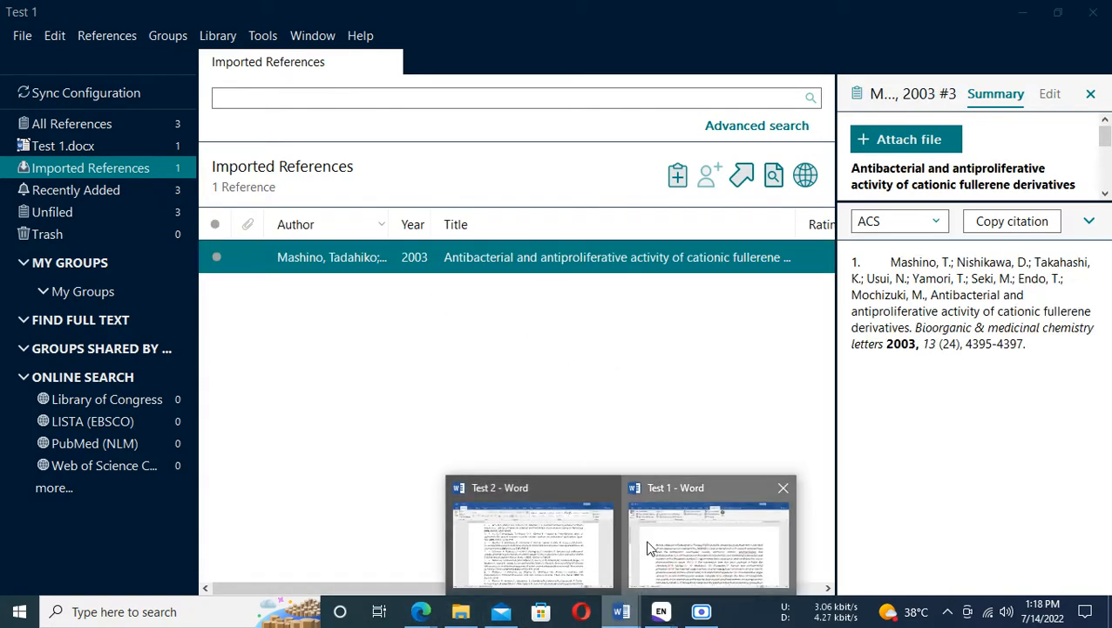
{"action": "left_click", "coordinate": [527, 533]}
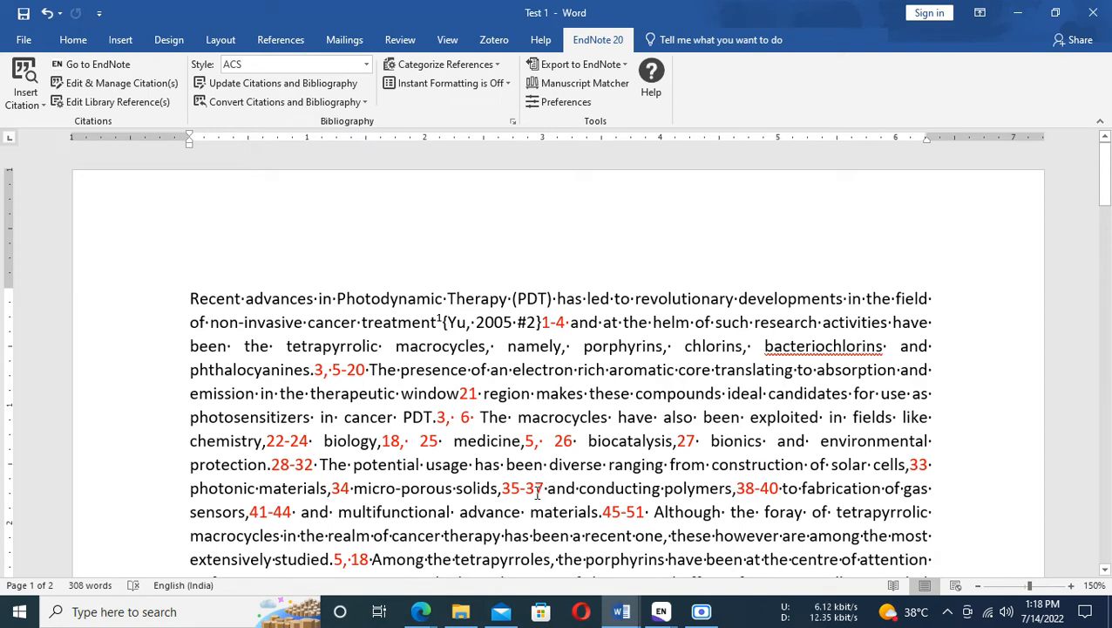
{"action": "key", "text": "alt+7"}
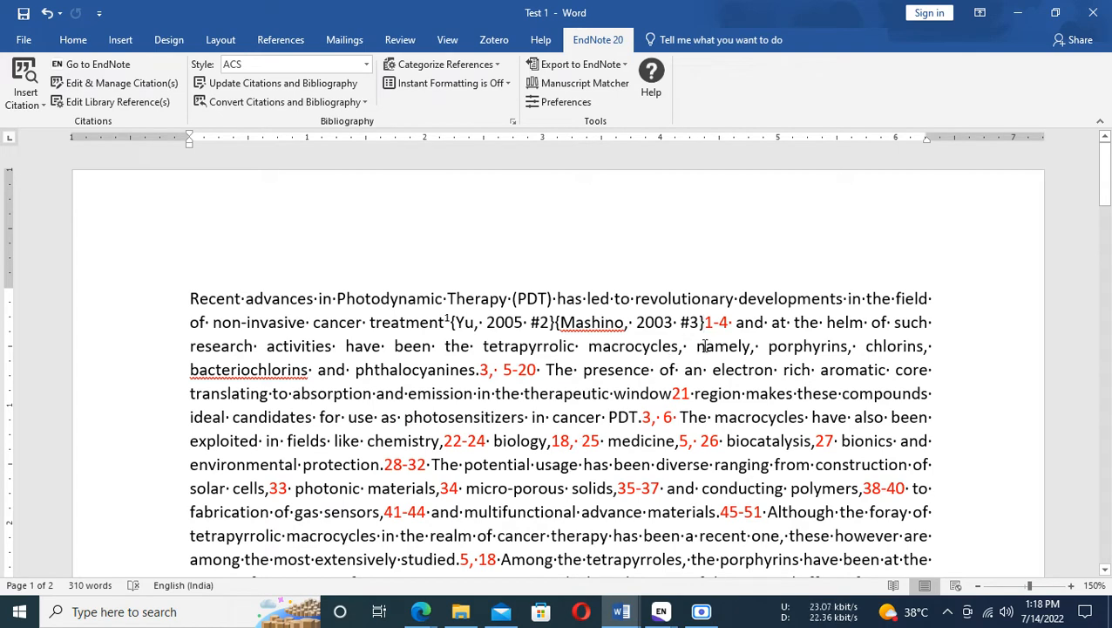
Switch to the Test 2 Word document and copy reference 4's journal details, "Pharm. Chem. J. 2017, 50 (10), 637-641.".
{"action": "key", "text": "alt+Tab"}
{"action": "key", "text": "alt+Tab"}
{"action": "mouse_move", "coordinate": [621, 610]}
{"action": "left_click", "coordinate": [551, 549]}
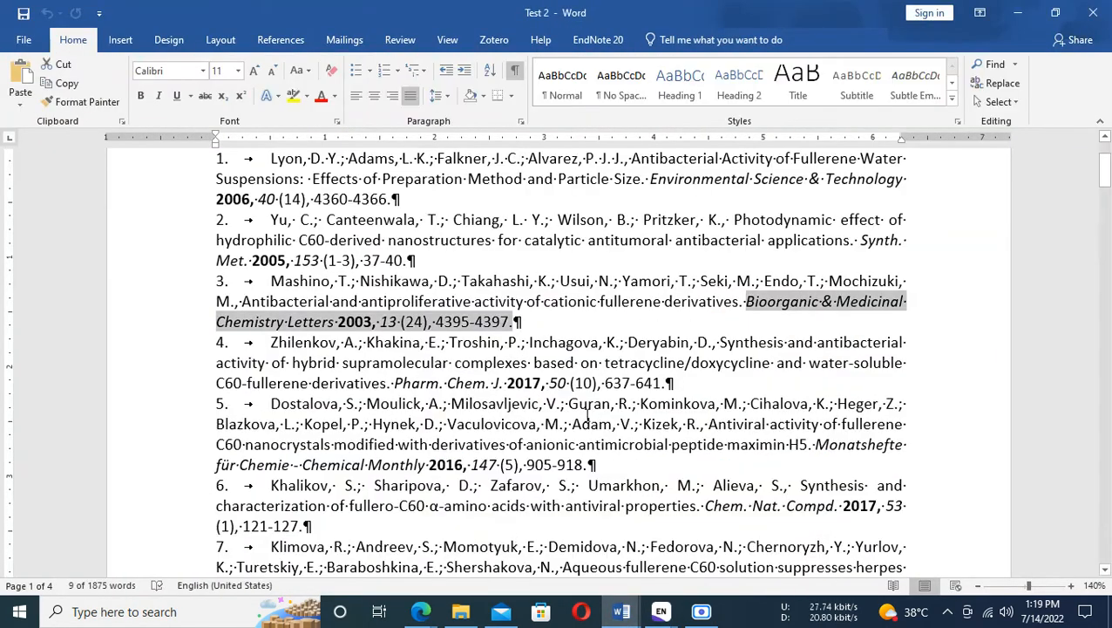
{"action": "scroll", "coordinate": [403, 390], "scroll_direction": "down", "scroll_amount": 1}
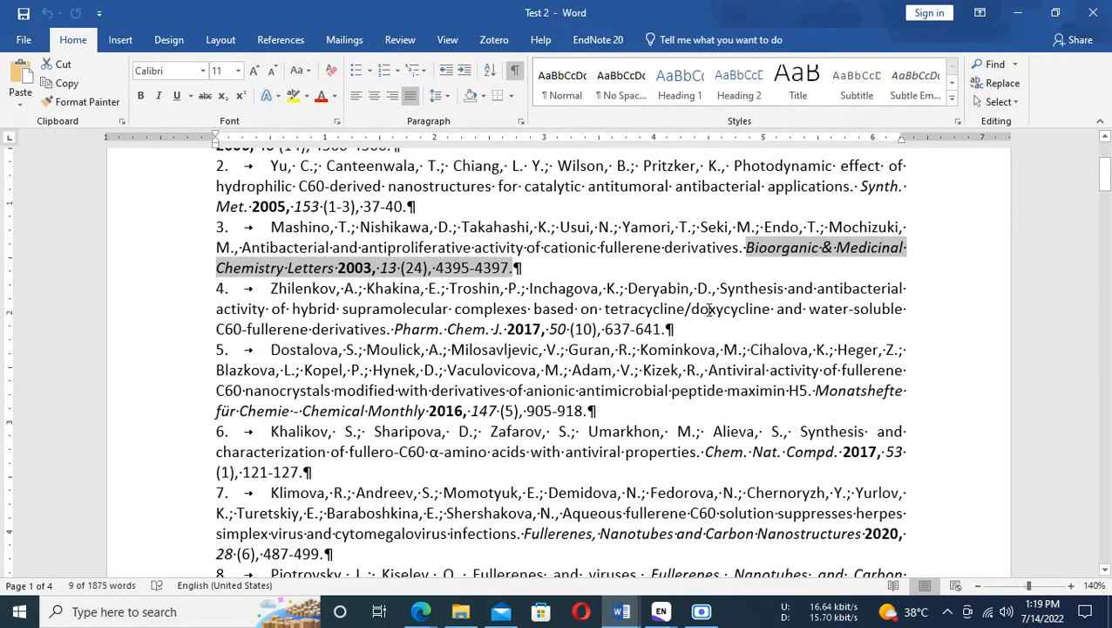
{"action": "left_click", "coordinate": [721, 290]}
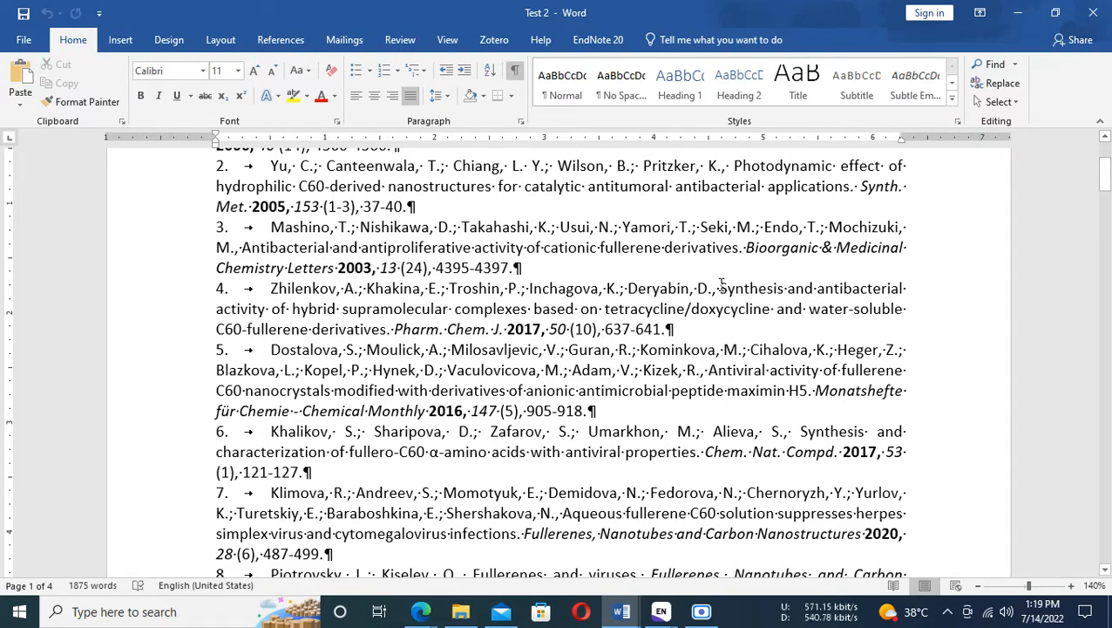
{"action": "left_click_drag", "start_coordinate": [395, 329], "coordinate": [662, 334]}
{"action": "key", "text": "ctrl+c"}
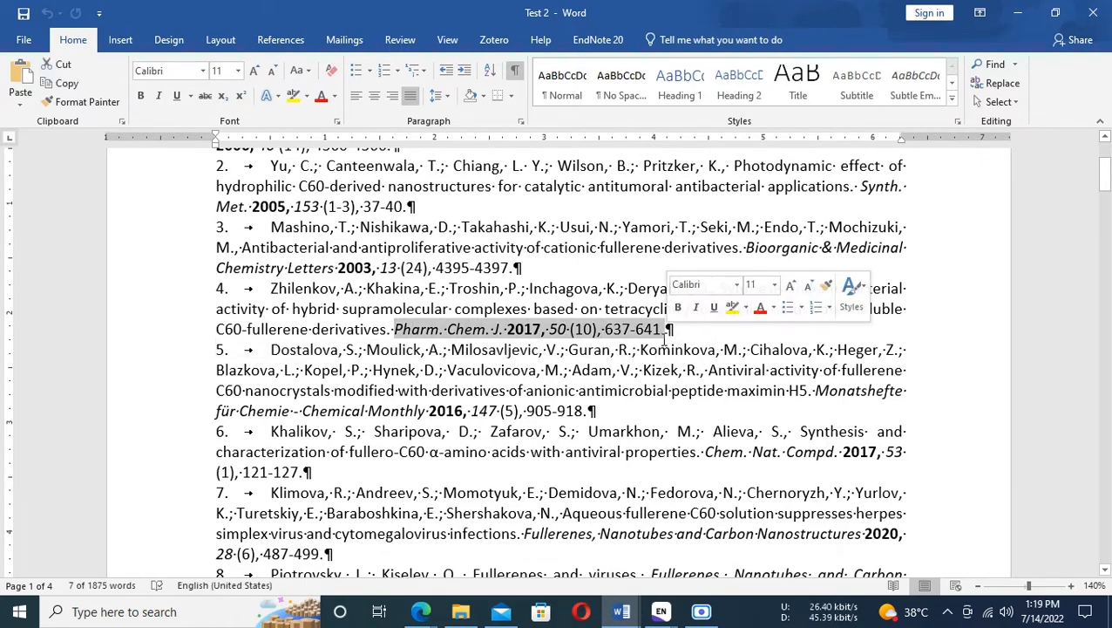
Switch to Google Scholar in the browser, search for "Pharm. Chem. J. 2017, 50 (10), 637-641." and download the article's EndNote citation.
{"action": "key", "text": "alt+Tab"}
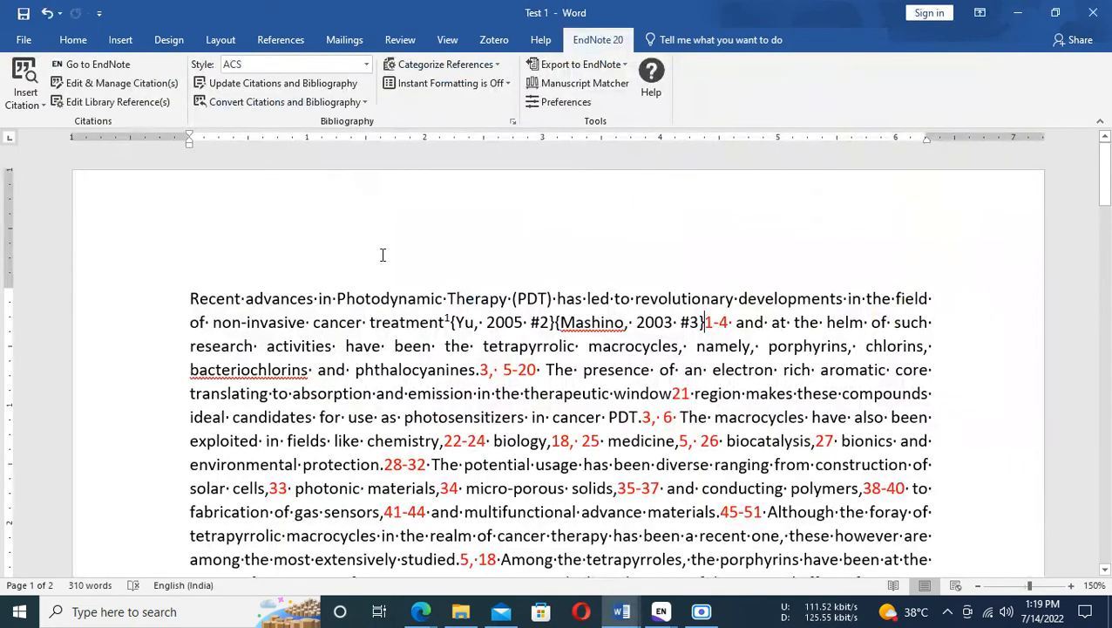
{"action": "left_click", "coordinate": [421, 611]}
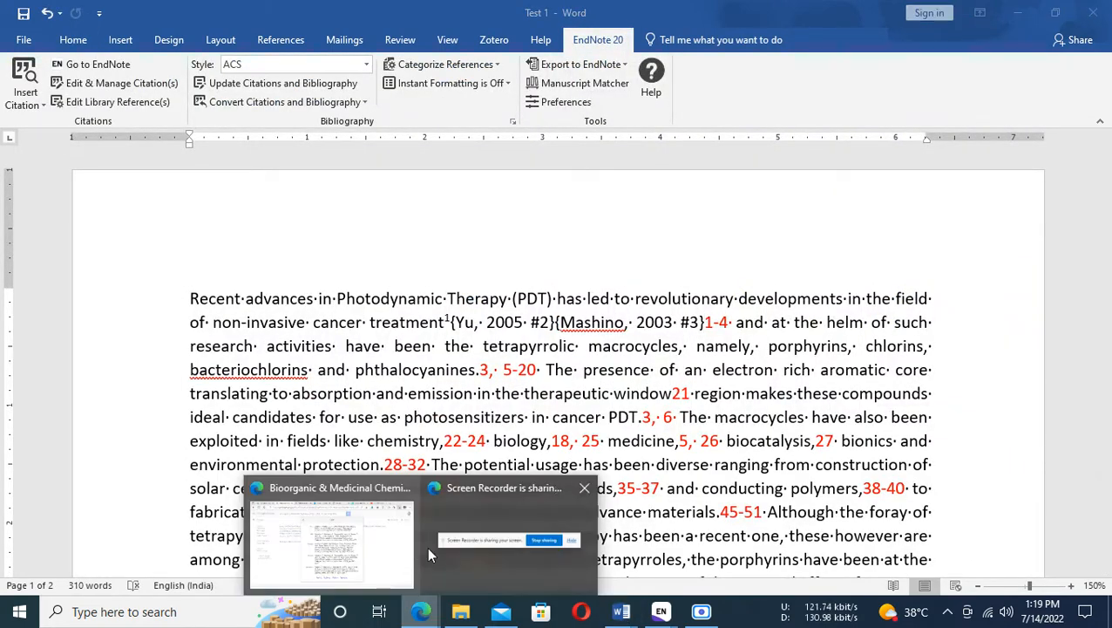
{"action": "left_click", "coordinate": [316, 544]}
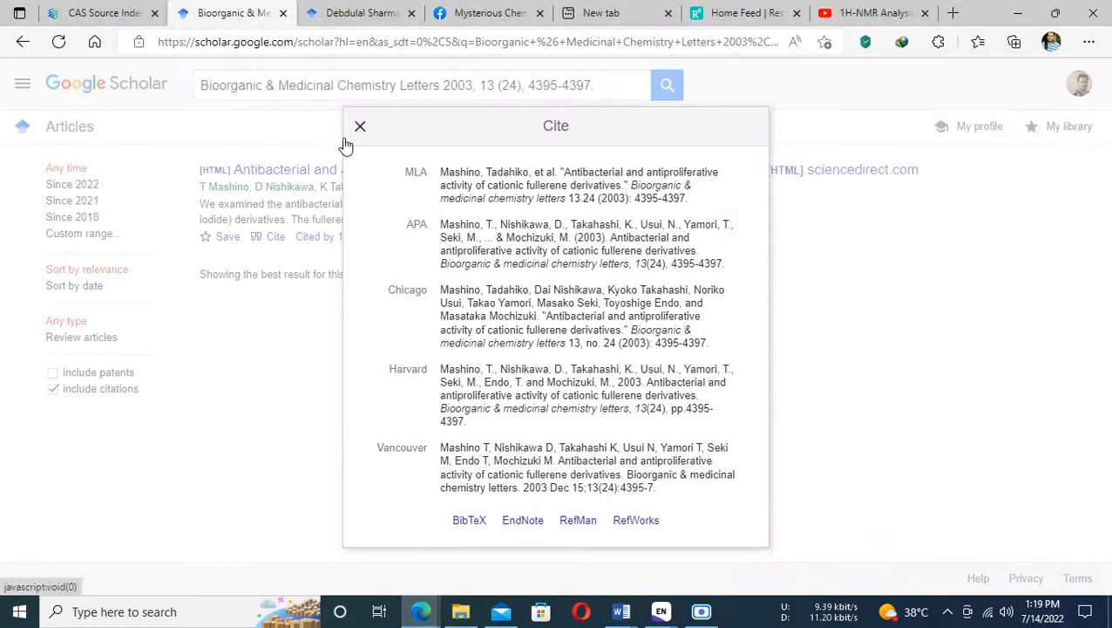
{"action": "left_click", "coordinate": [359, 127]}
{"action": "left_click_drag", "start_coordinate": [606, 84], "coordinate": [19, 85]}
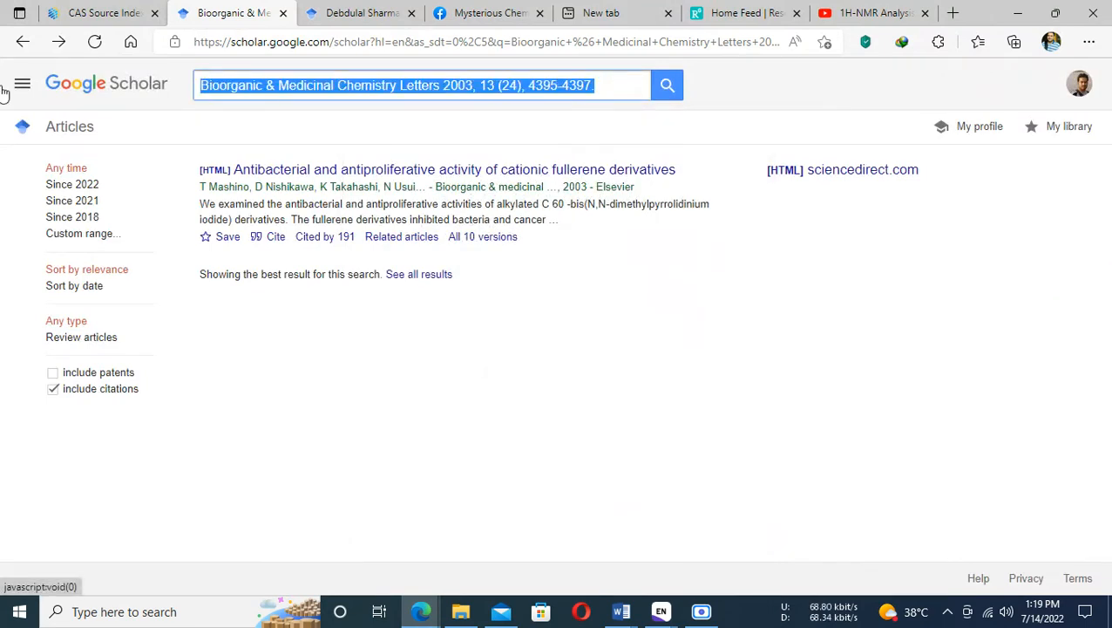
{"action": "key", "text": "ctrl+v"}
{"action": "left_click", "coordinate": [667, 86]}
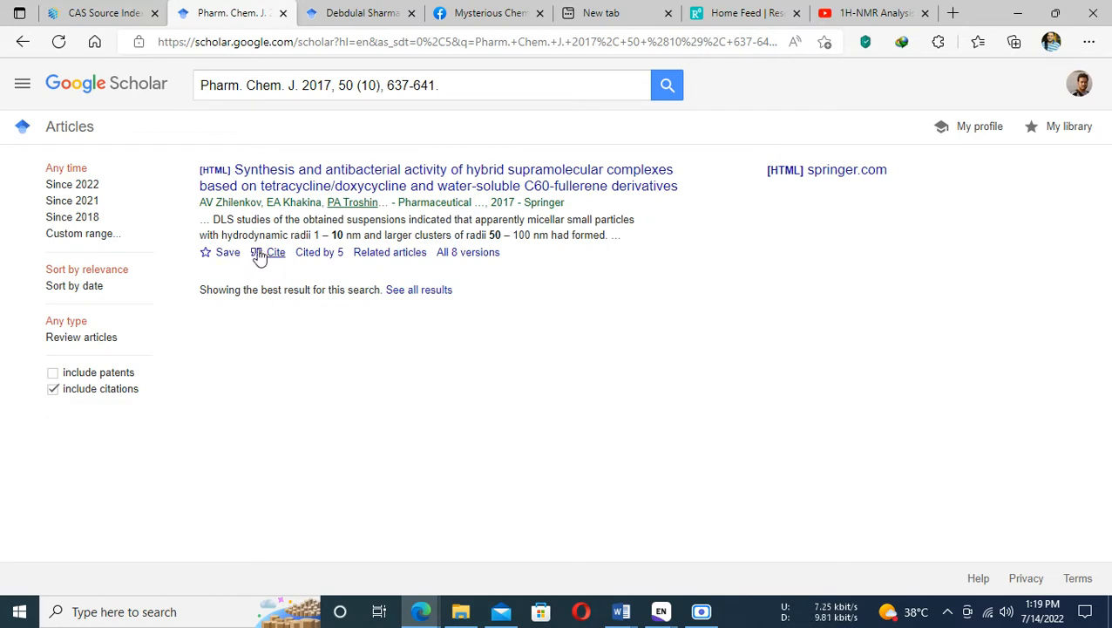
{"action": "left_click", "coordinate": [259, 254]}
{"action": "left_click", "coordinate": [521, 576]}
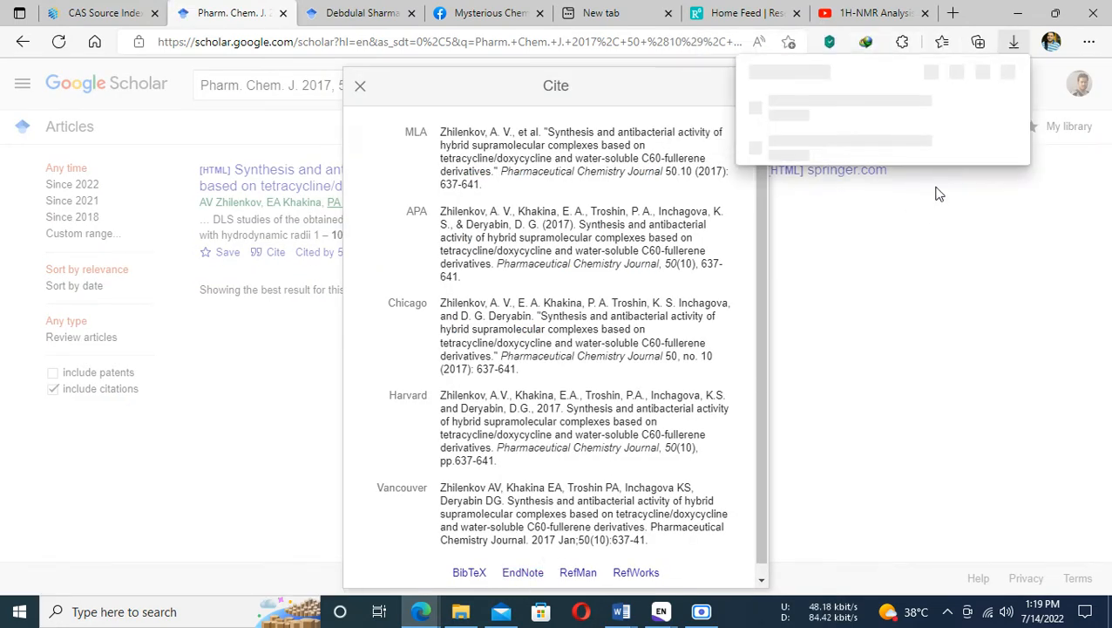
Switch to the Test 1 library in EndNote and import scholar (44).enw from Downloads with the EndNote Import option.
{"action": "left_click", "coordinate": [661, 613]}
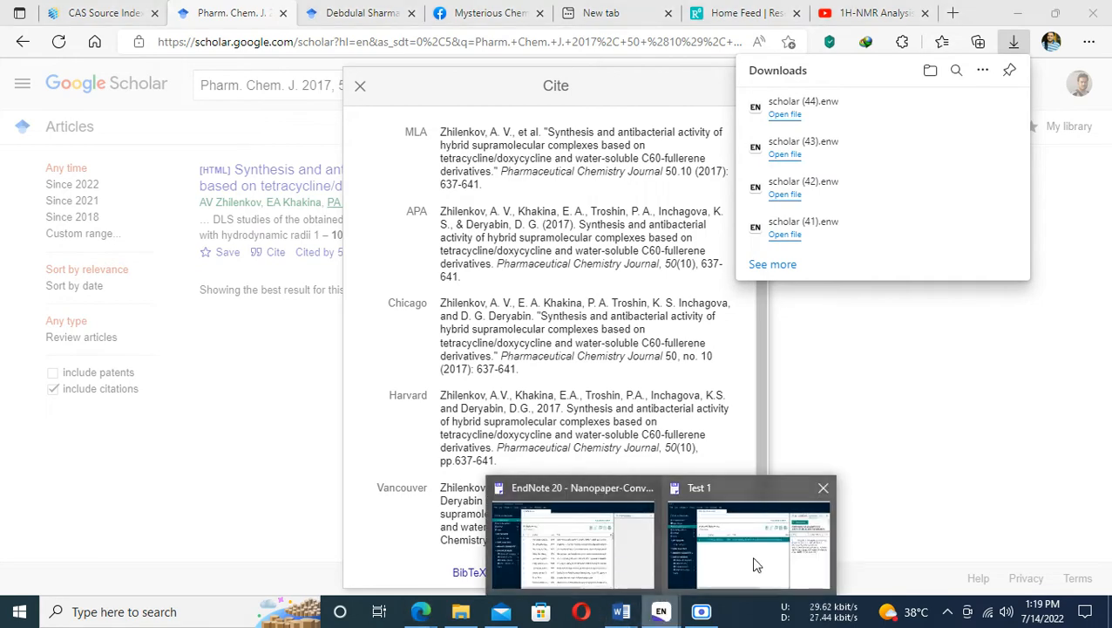
{"action": "left_click", "coordinate": [757, 558]}
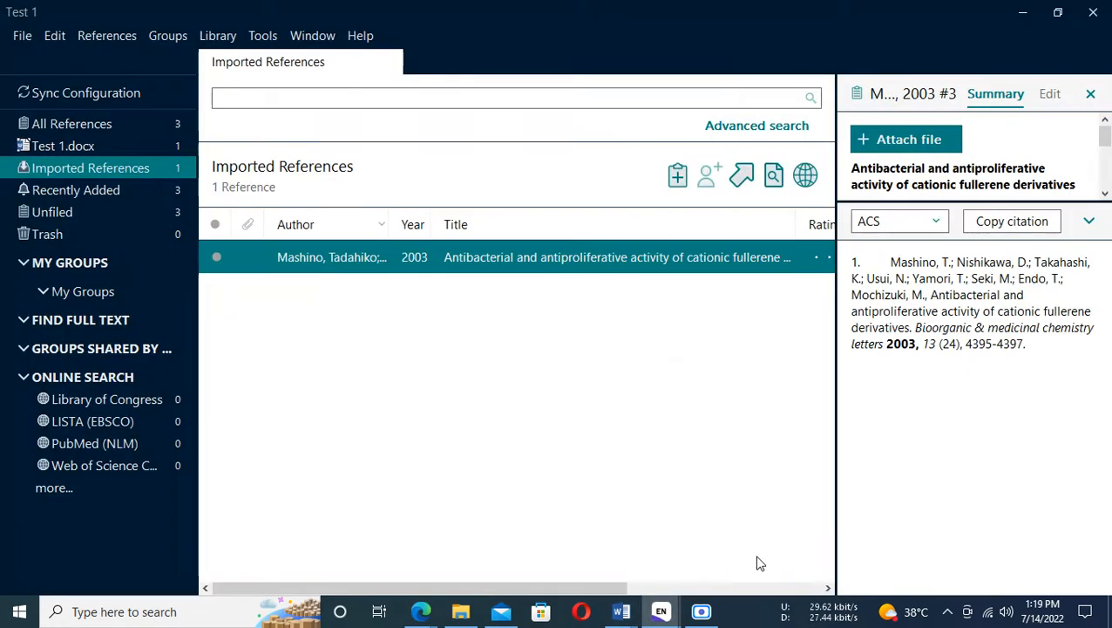
{"action": "left_click", "coordinate": [19, 36]}
{"action": "mouse_move", "coordinate": [80, 287]}
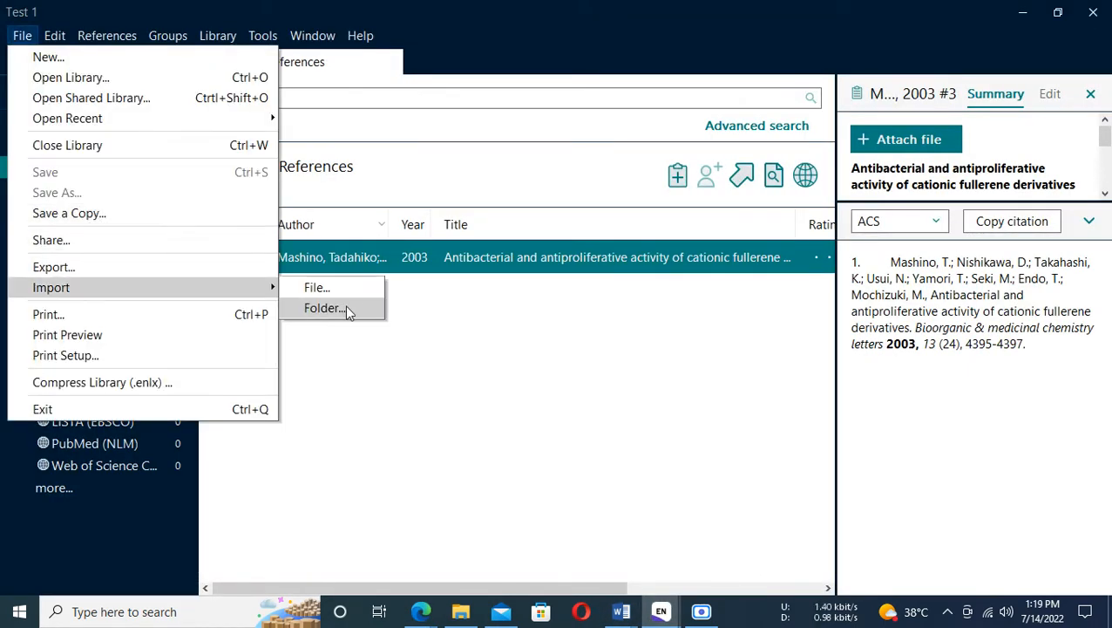
{"action": "left_click", "coordinate": [349, 284]}
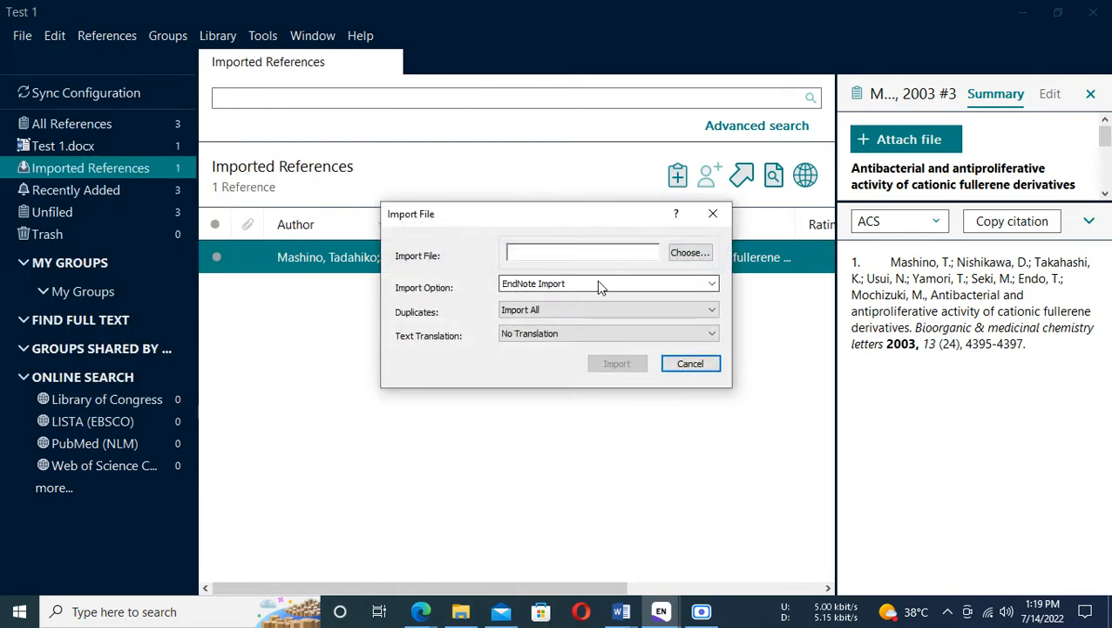
{"action": "left_click", "coordinate": [693, 255]}
{"action": "left_click", "coordinate": [567, 317]}
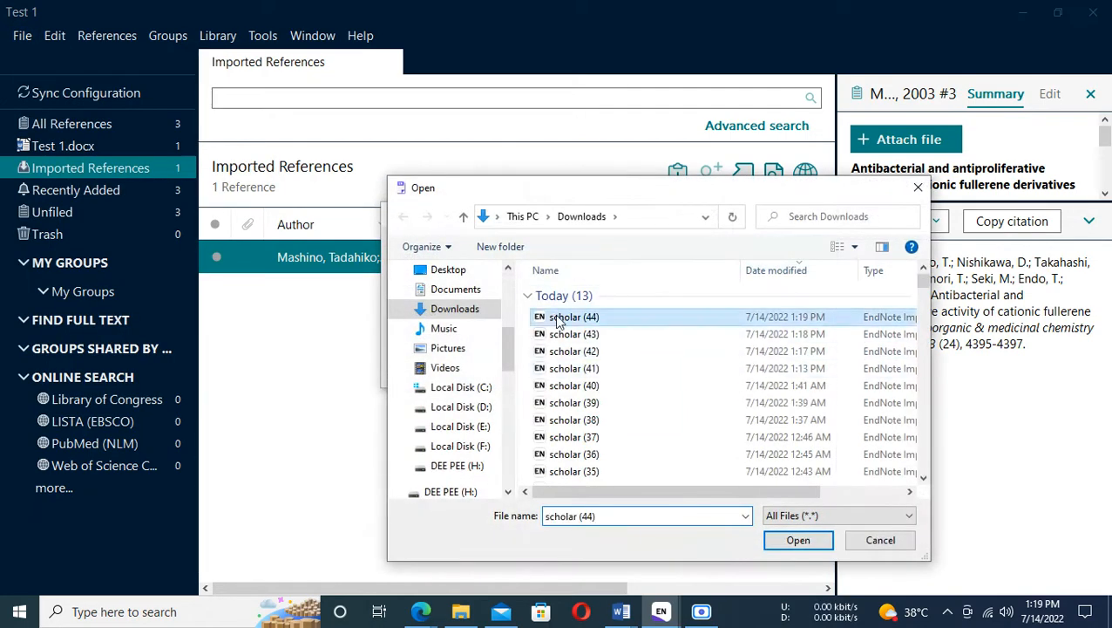
{"action": "left_click", "coordinate": [795, 541]}
{"action": "left_click", "coordinate": [614, 364]}
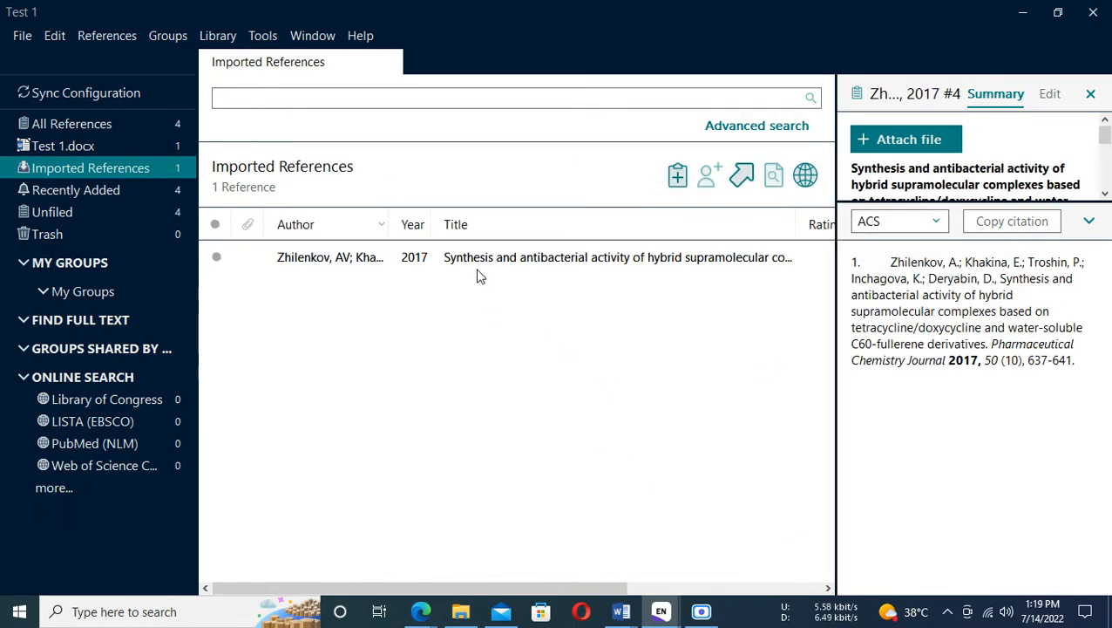
Select the imported 2017 reference and insert it in the Test 1 Word document as a citation right after the 2003 one.
{"action": "left_click", "coordinate": [473, 257]}
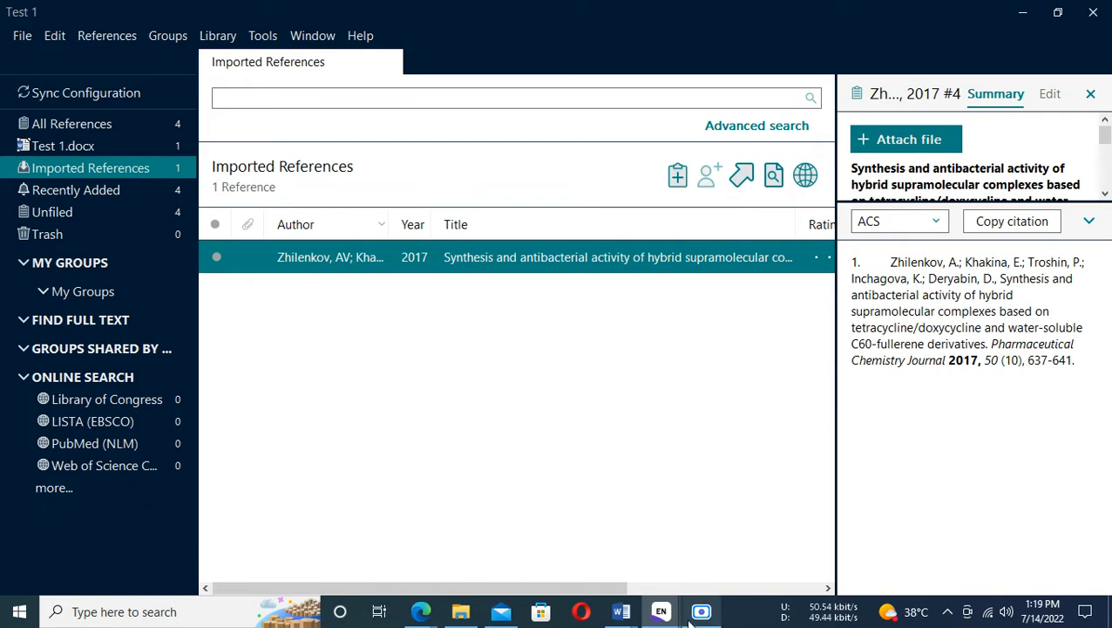
{"action": "mouse_move", "coordinate": [624, 619]}
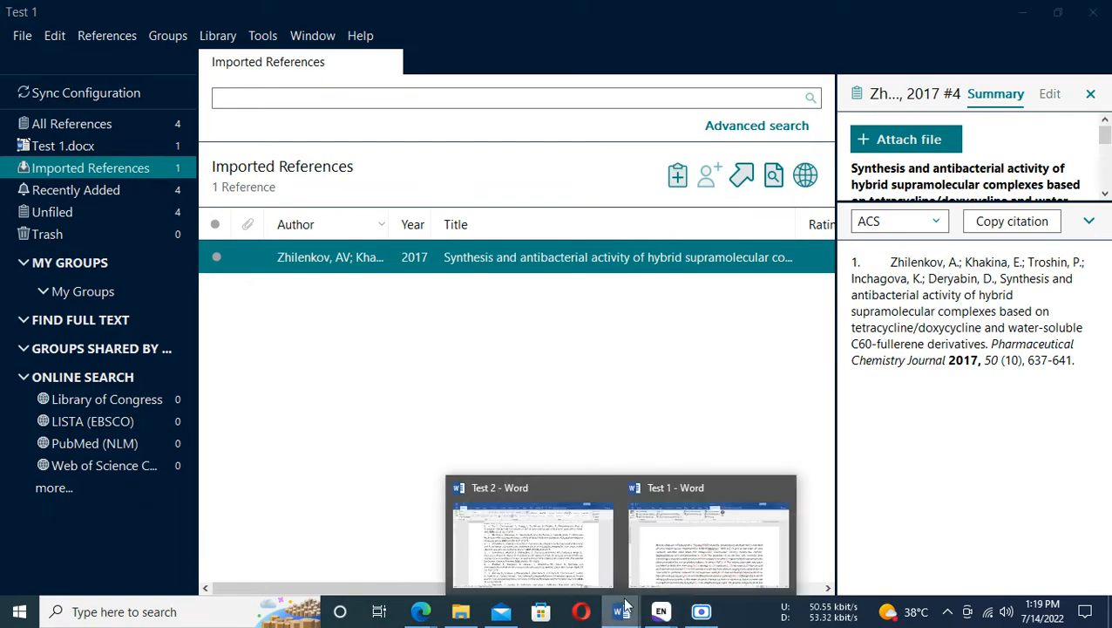
{"action": "left_click", "coordinate": [671, 529]}
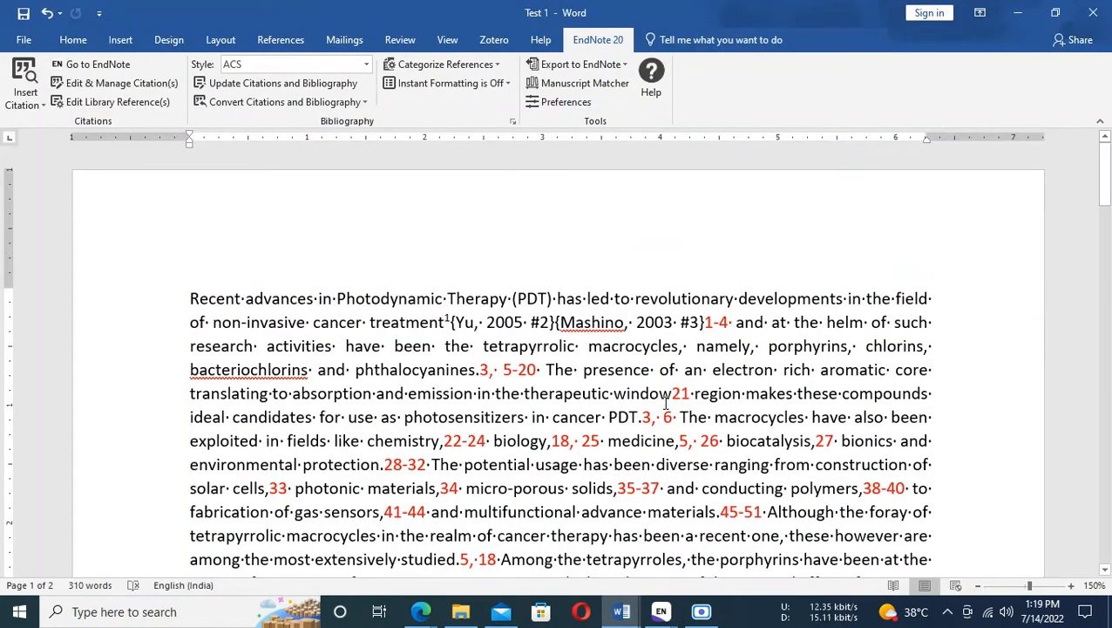
{"action": "key", "text": "alt+2"}
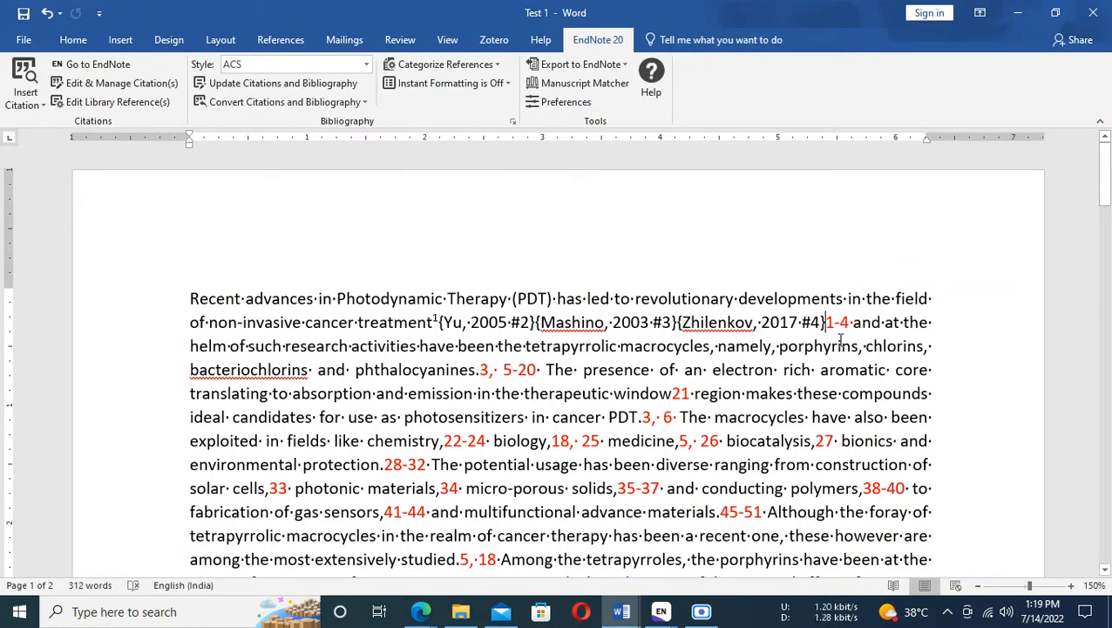
Delete the red placeholder "1-4" that follows the inserted citations in the manuscript's first sentence.
{"action": "key", "text": "Delete"}
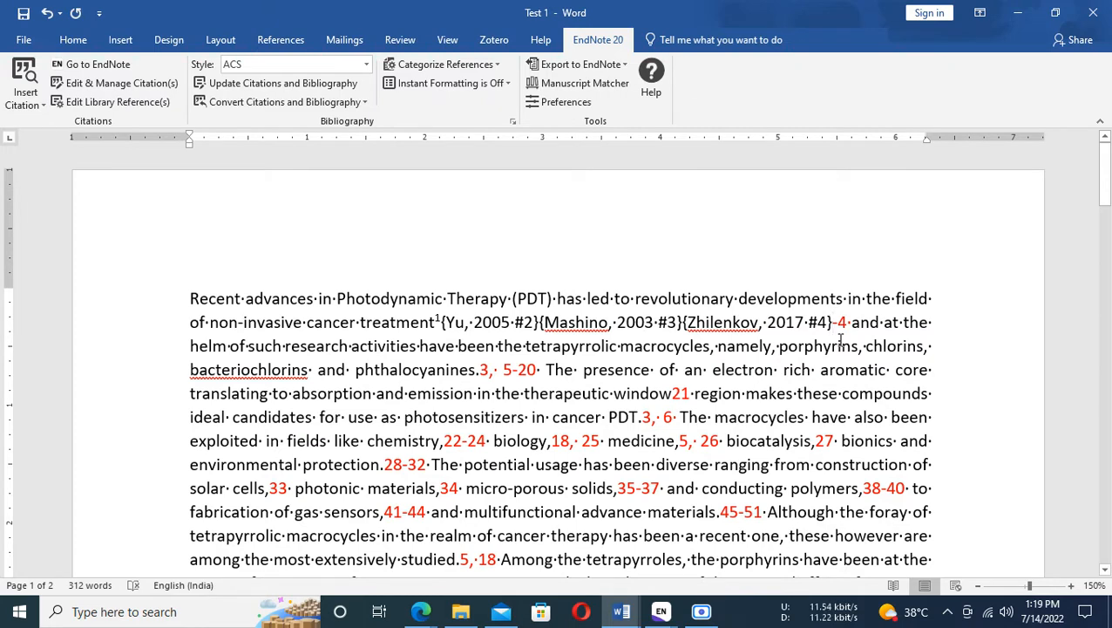
{"action": "key", "text": "Delete"}
{"action": "key", "text": "Delete"}
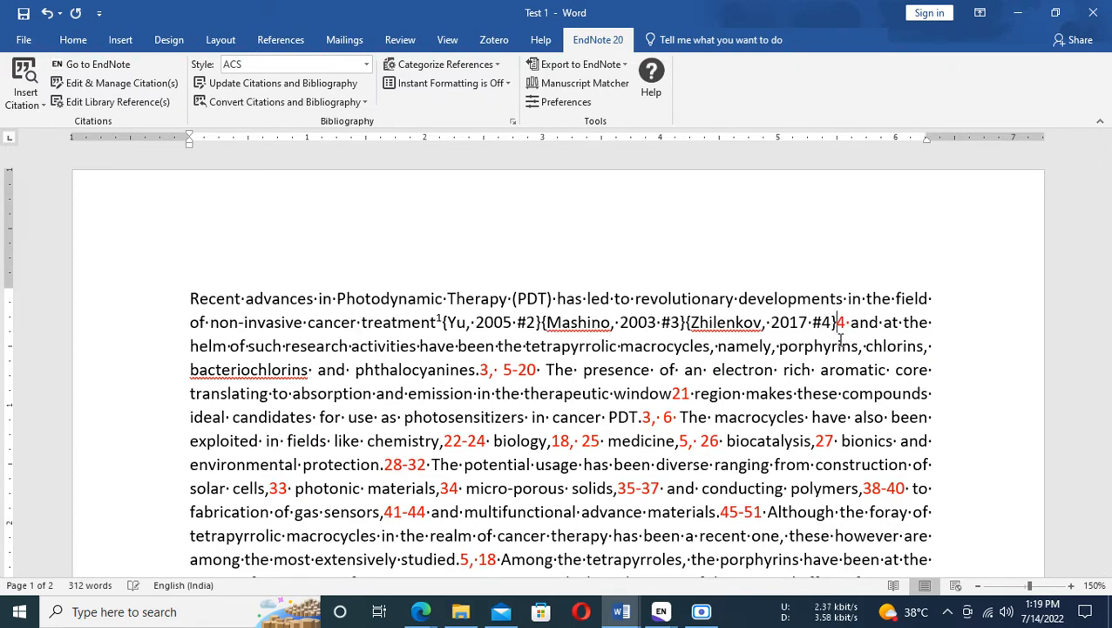
{"action": "key", "text": "Delete"}
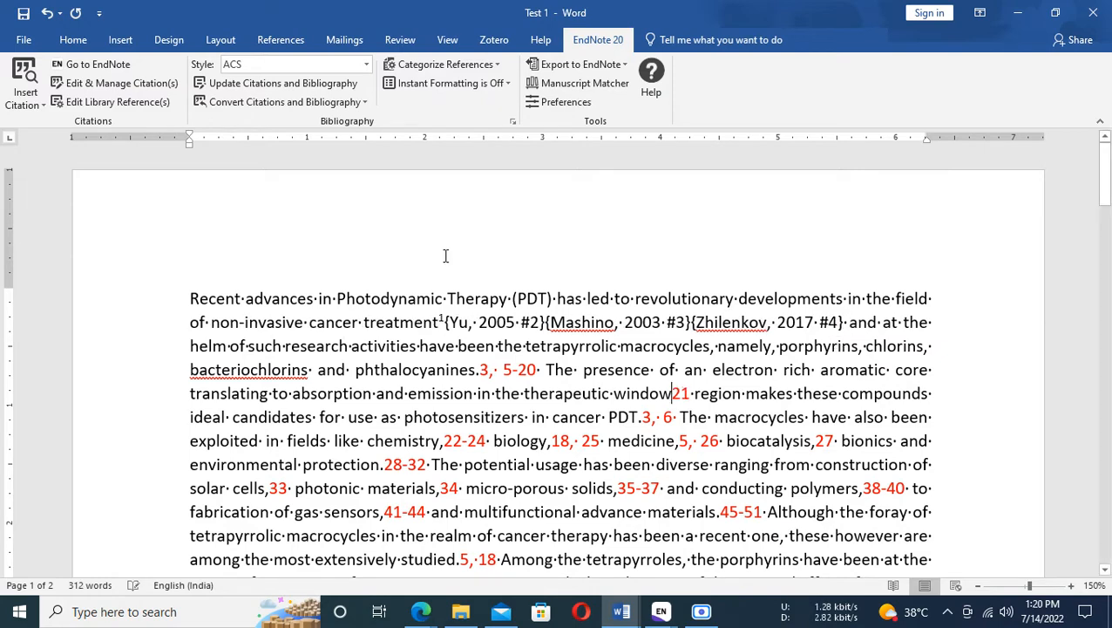
{"action": "left_click", "coordinate": [367, 65]}
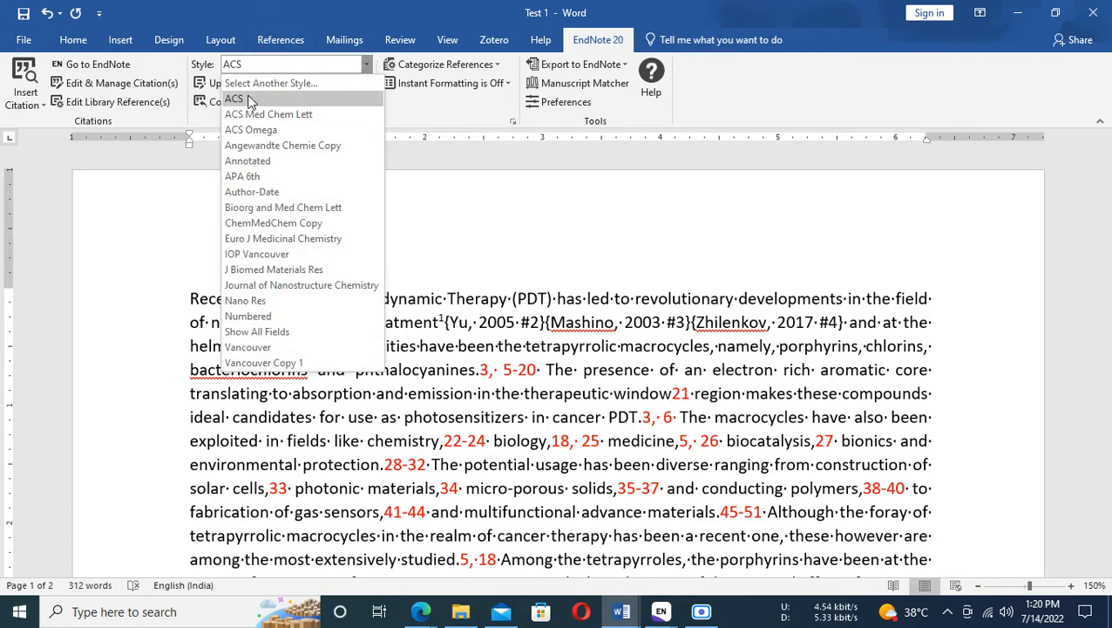
{"action": "left_click", "coordinate": [292, 7]}
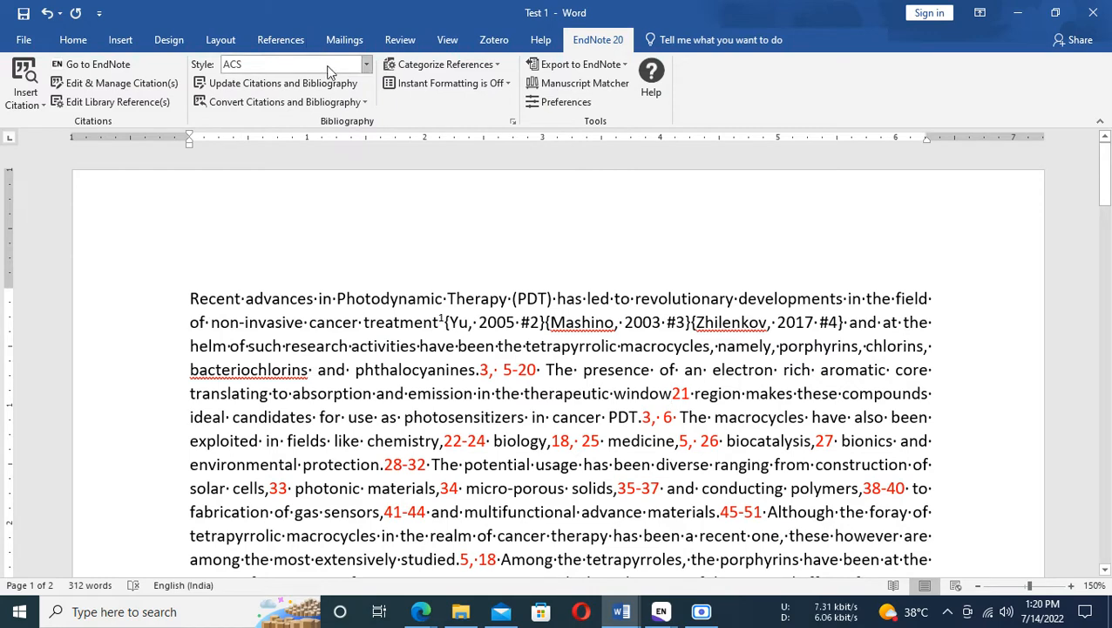
{"action": "left_click", "coordinate": [365, 66]}
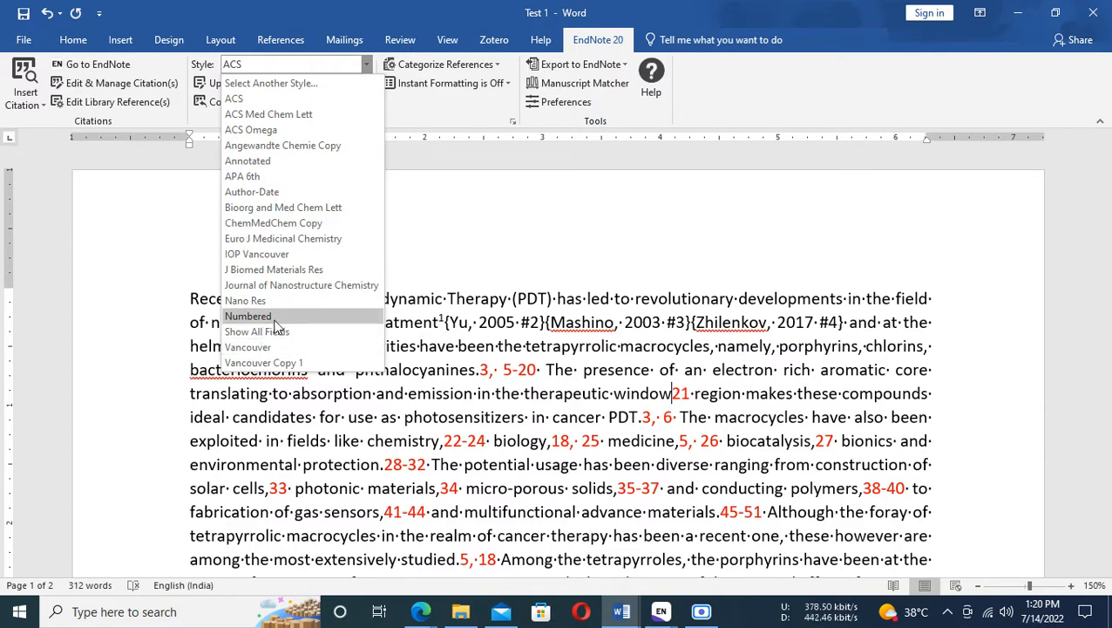
{"action": "left_click", "coordinate": [564, 232]}
Update the document's citations and bibliography with EndNote, keeping the ACS style.
{"action": "scroll", "coordinate": [629, 366], "scroll_direction": "down", "scroll_amount": 3}
{"action": "scroll", "coordinate": [629, 366], "scroll_direction": "down", "scroll_amount": 10}
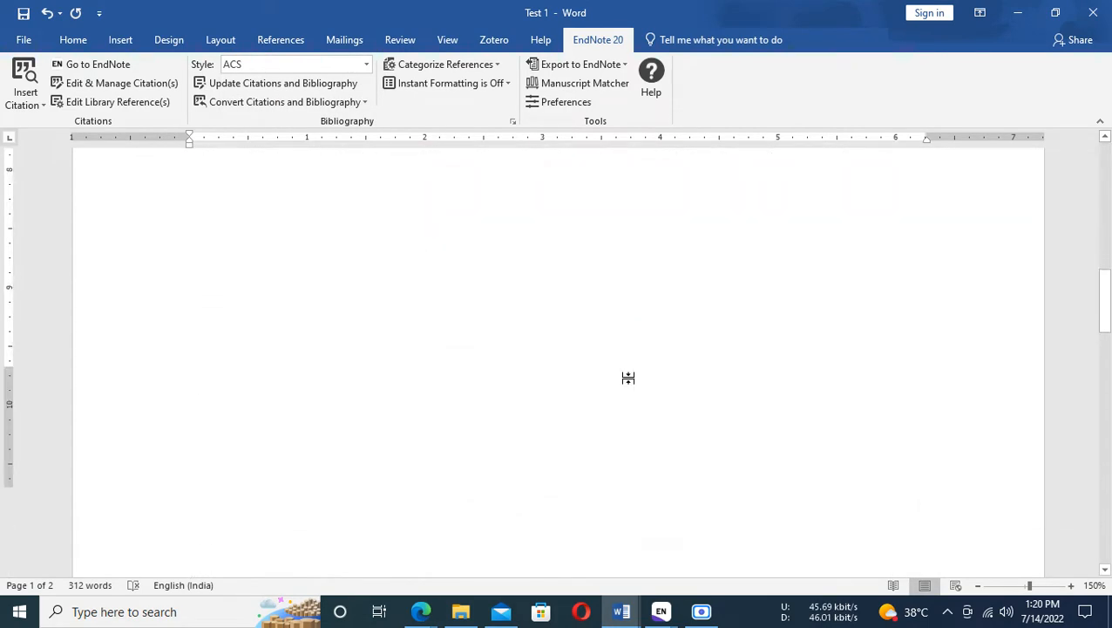
{"action": "scroll", "coordinate": [571, 375], "scroll_direction": "up", "scroll_amount": 1}
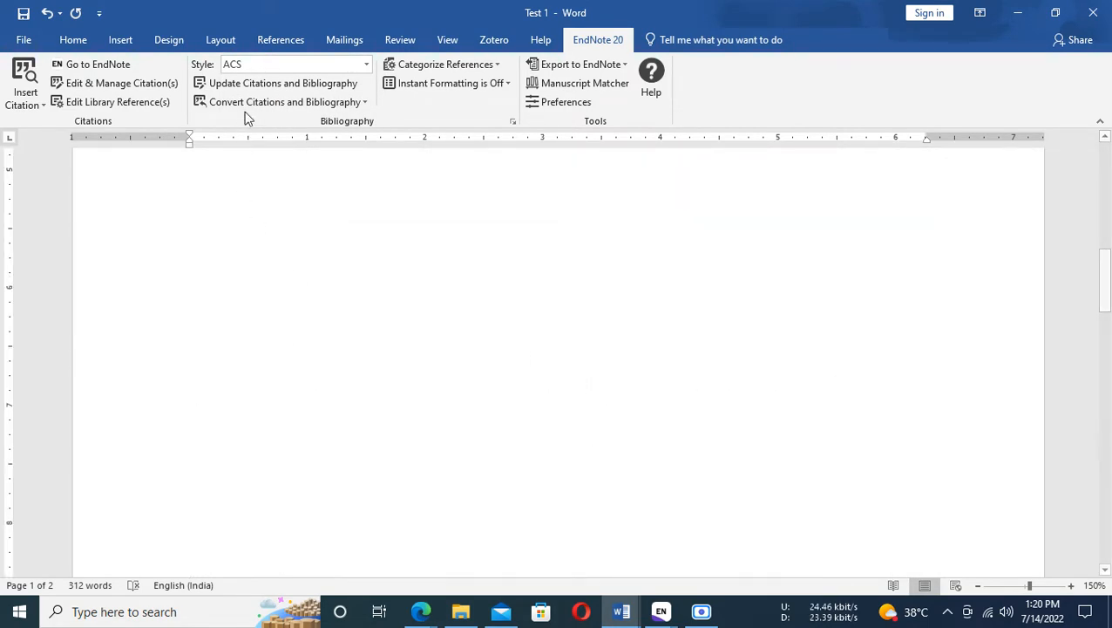
{"action": "left_click", "coordinate": [248, 85]}
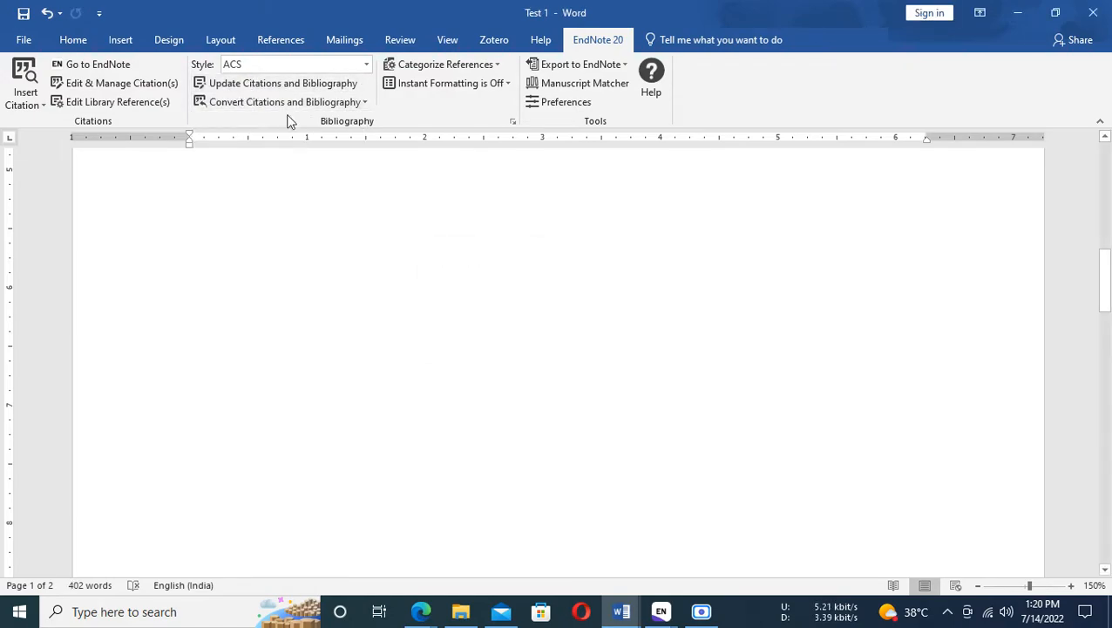
Examine the formatted in-text citation after "treatment" and the generated bibliography at the end of the document.
{"action": "scroll", "coordinate": [649, 361], "scroll_direction": "up", "scroll_amount": 5}
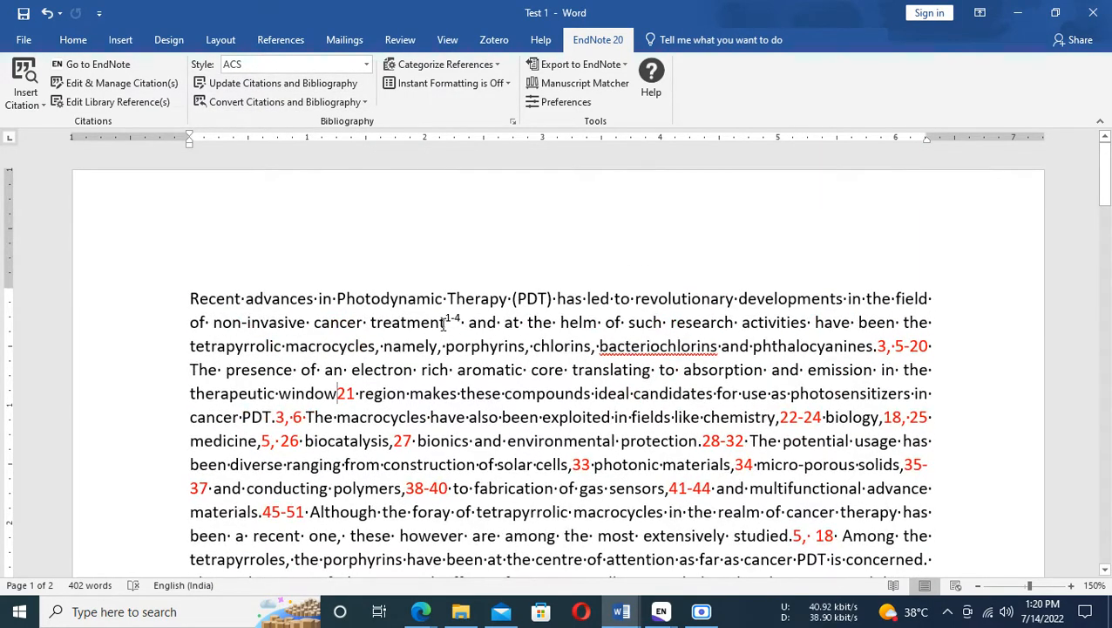
{"action": "left_click_drag", "start_coordinate": [443, 319], "coordinate": [463, 319]}
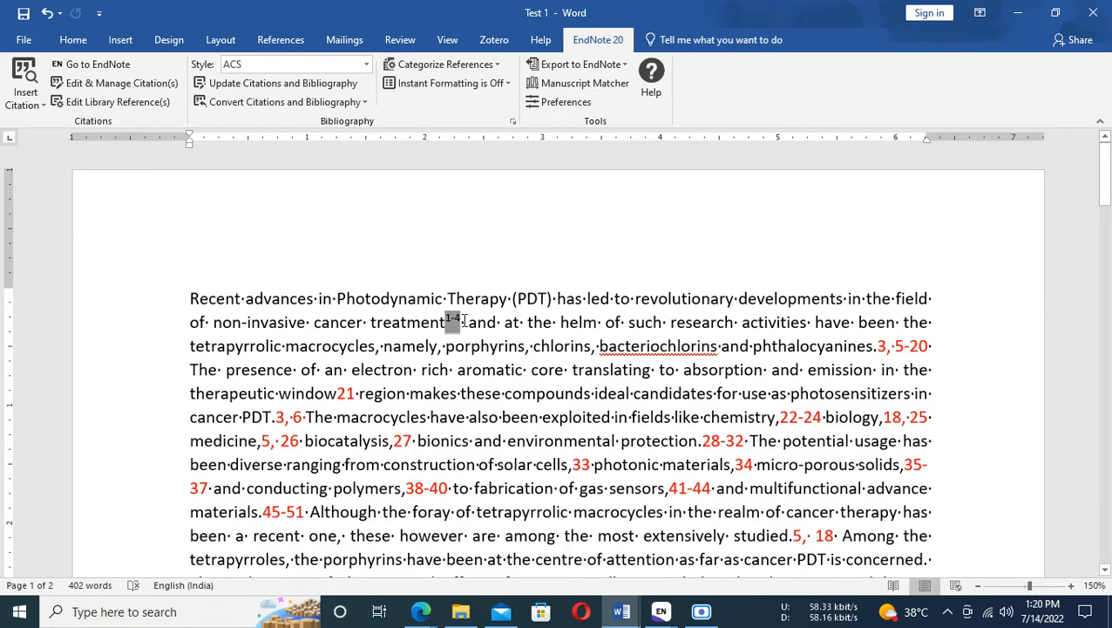
{"action": "left_click", "coordinate": [482, 349]}
{"action": "left_click", "coordinate": [452, 314]}
{"action": "scroll", "coordinate": [524, 367], "scroll_direction": "down", "scroll_amount": 20}
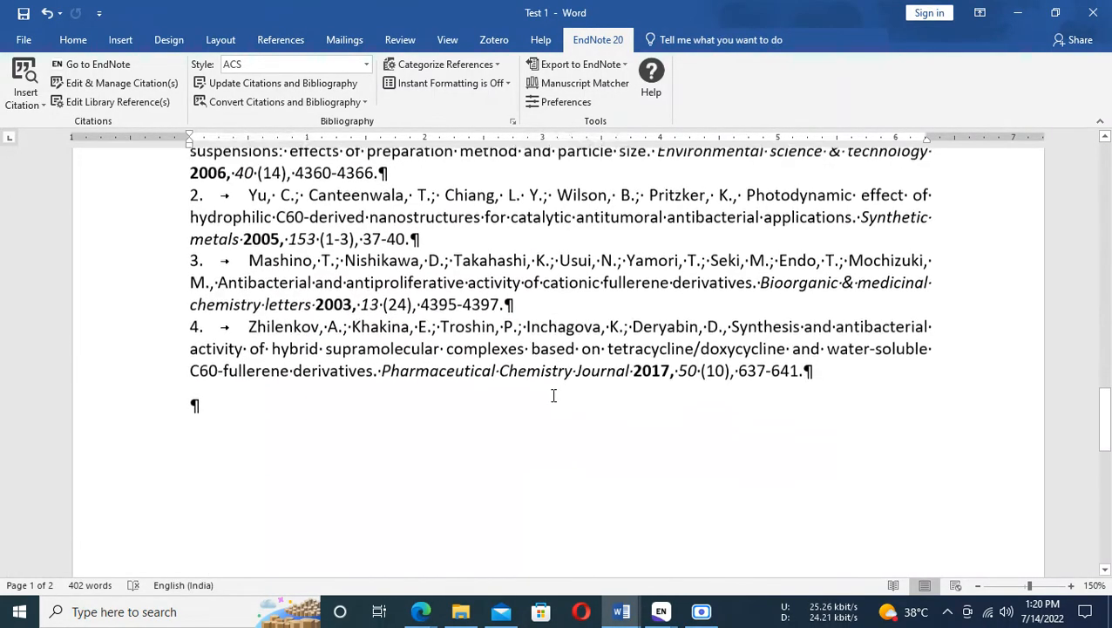
{"action": "scroll", "coordinate": [489, 412], "scroll_direction": "up", "scroll_amount": 4}
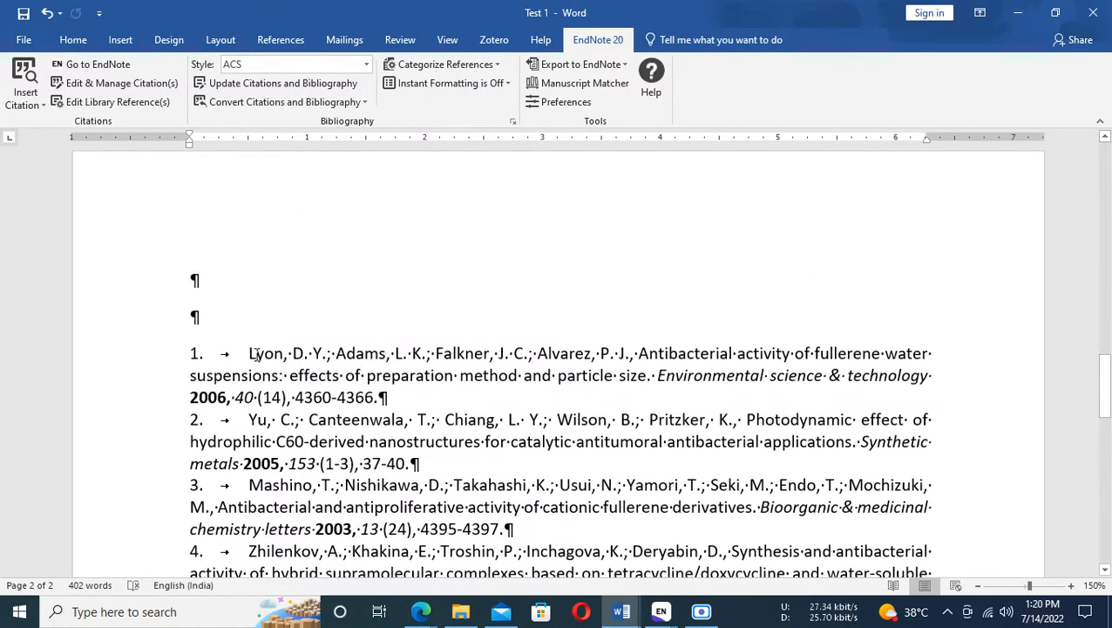
{"action": "scroll", "coordinate": [258, 358], "scroll_direction": "down", "scroll_amount": 2}
{"action": "scroll", "coordinate": [244, 380], "scroll_direction": "up", "scroll_amount": 2}
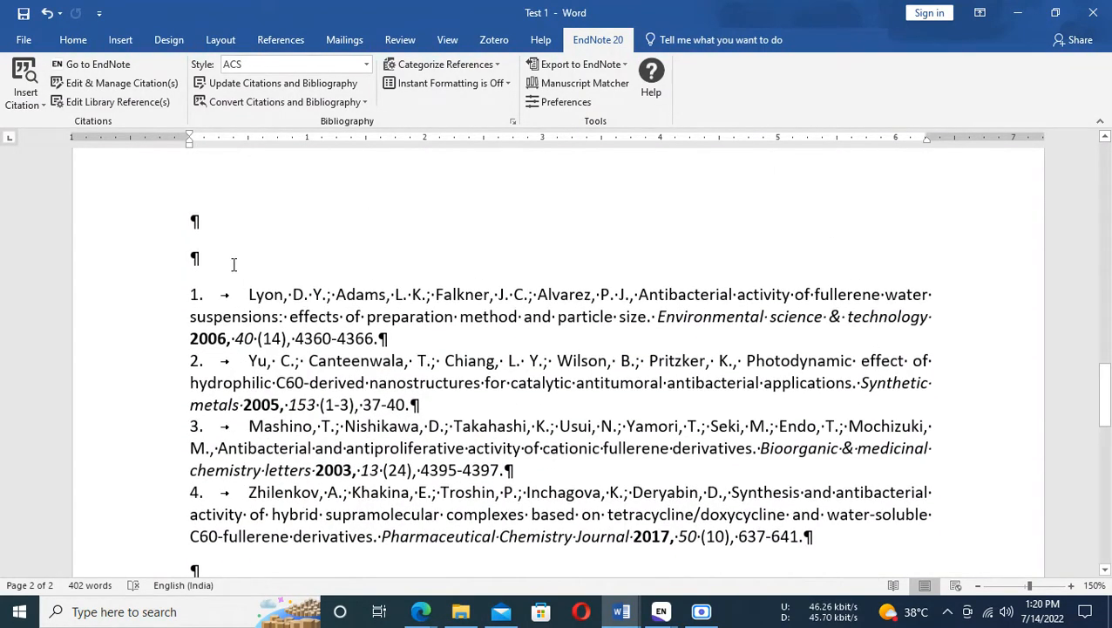
Remove the extra blank paragraph above the bibliography and enter the heading "Reference:" on the remaining empty line.
{"action": "left_click", "coordinate": [231, 261]}
{"action": "key", "text": "BackSpace"}
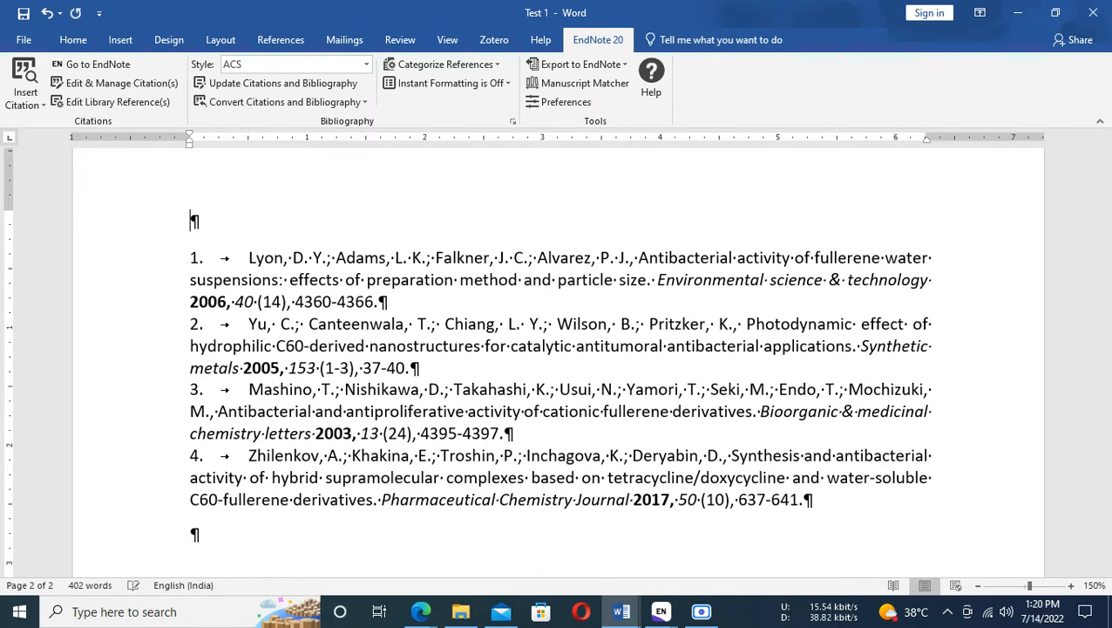
{"action": "type", "text": "Refre"}
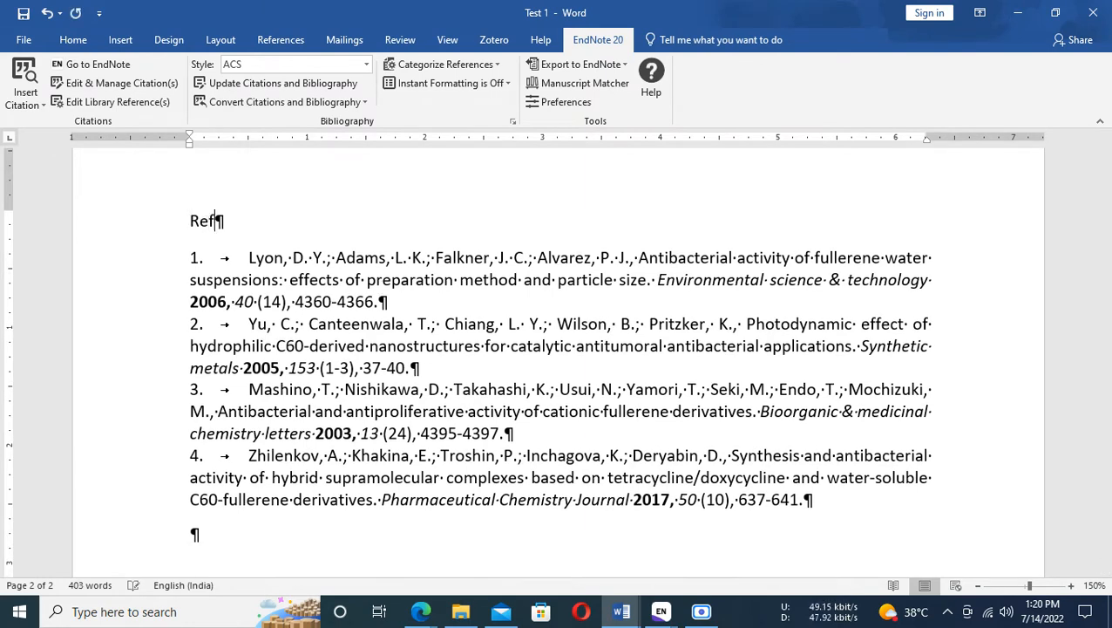
{"action": "key", "text": "BackSpace"}
{"action": "key", "text": "BackSpace"}
{"action": "key", "text": "BackSpace"}
{"action": "type", "text": "ference:"}
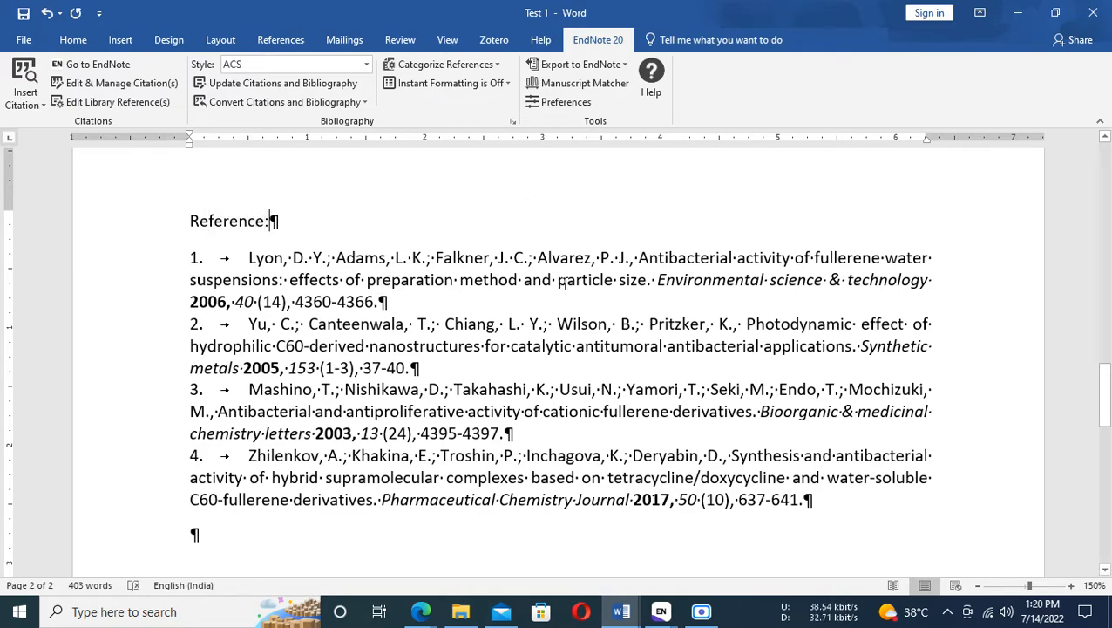
{"action": "left_click", "coordinate": [602, 351]}
{"action": "left_click", "coordinate": [657, 433]}
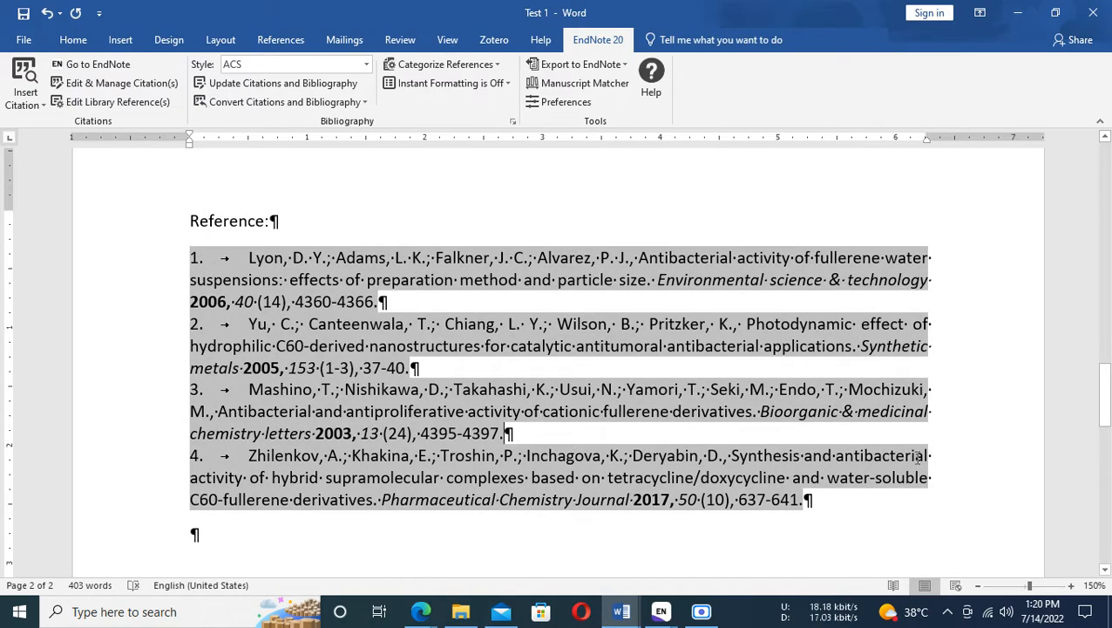
{"action": "scroll", "coordinate": [910, 445], "scroll_direction": "up", "scroll_amount": 15}
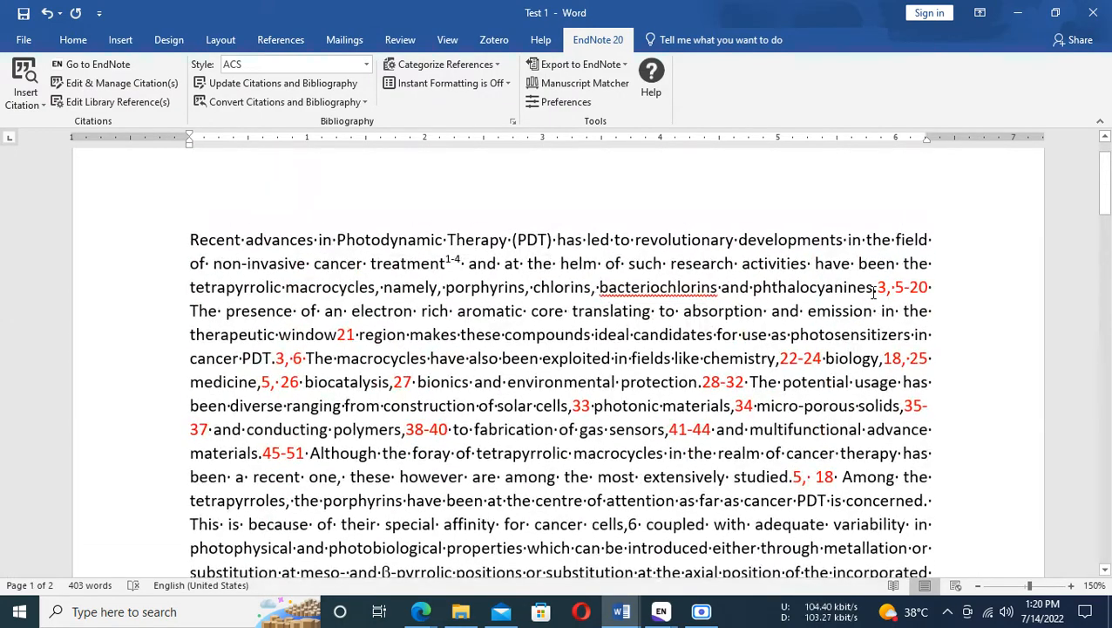
Place the insertion point after "phthalocyanines." in the Test 1 manuscript and consult entry 3 of the Test 2 reference list.
{"action": "left_click", "coordinate": [809, 385]}
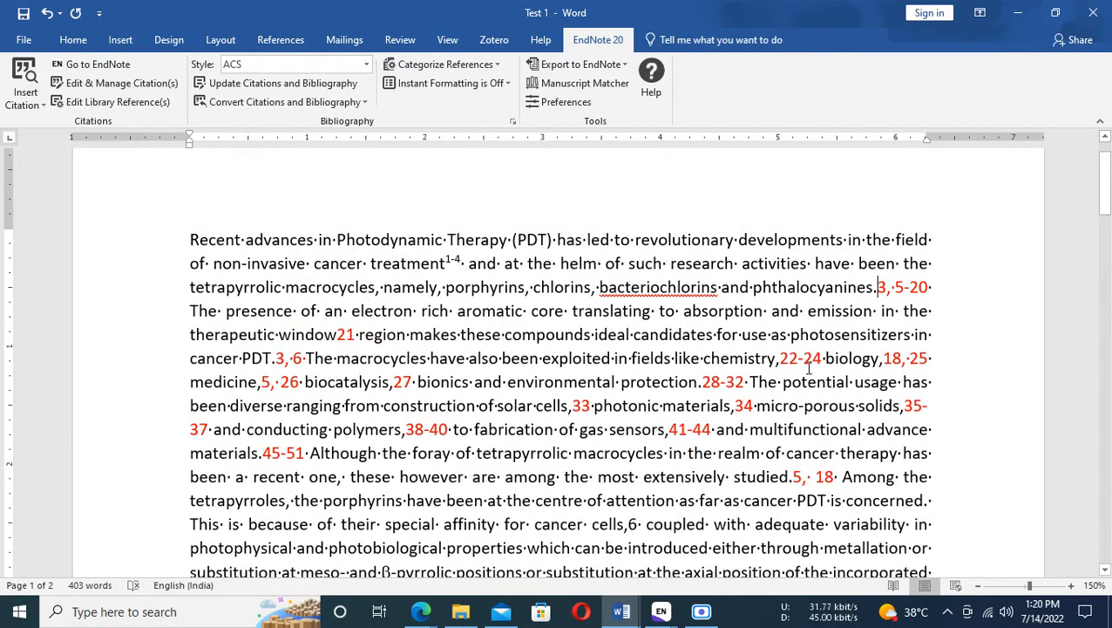
{"action": "left_click", "coordinate": [876, 294]}
{"action": "left_click", "coordinate": [623, 615]}
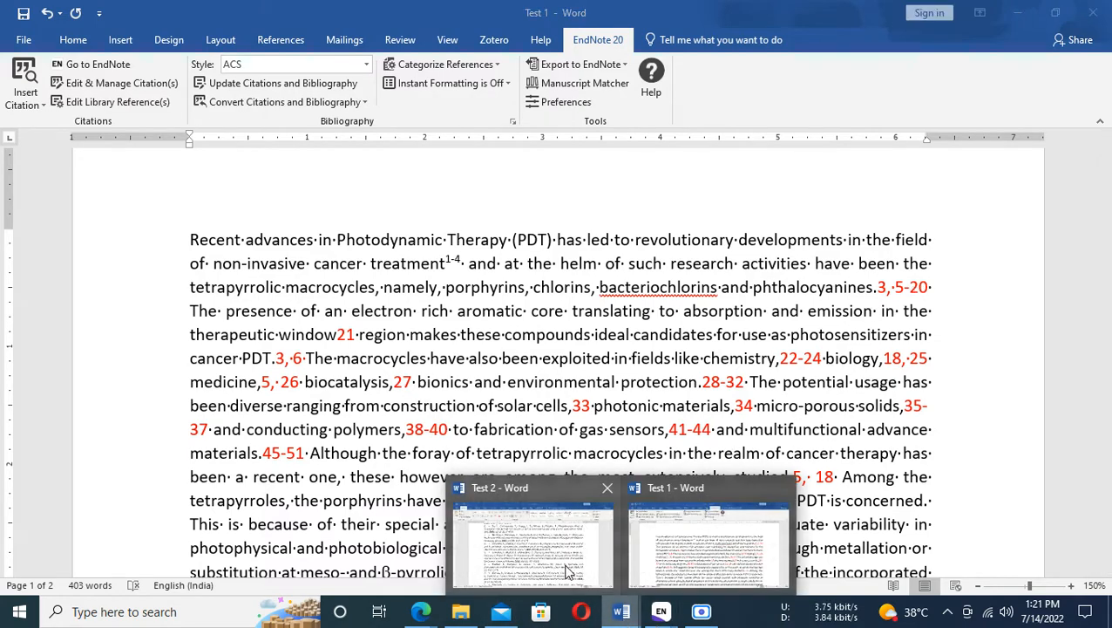
{"action": "left_click", "coordinate": [564, 552]}
{"action": "scroll", "coordinate": [564, 527], "scroll_direction": "up", "scroll_amount": 2}
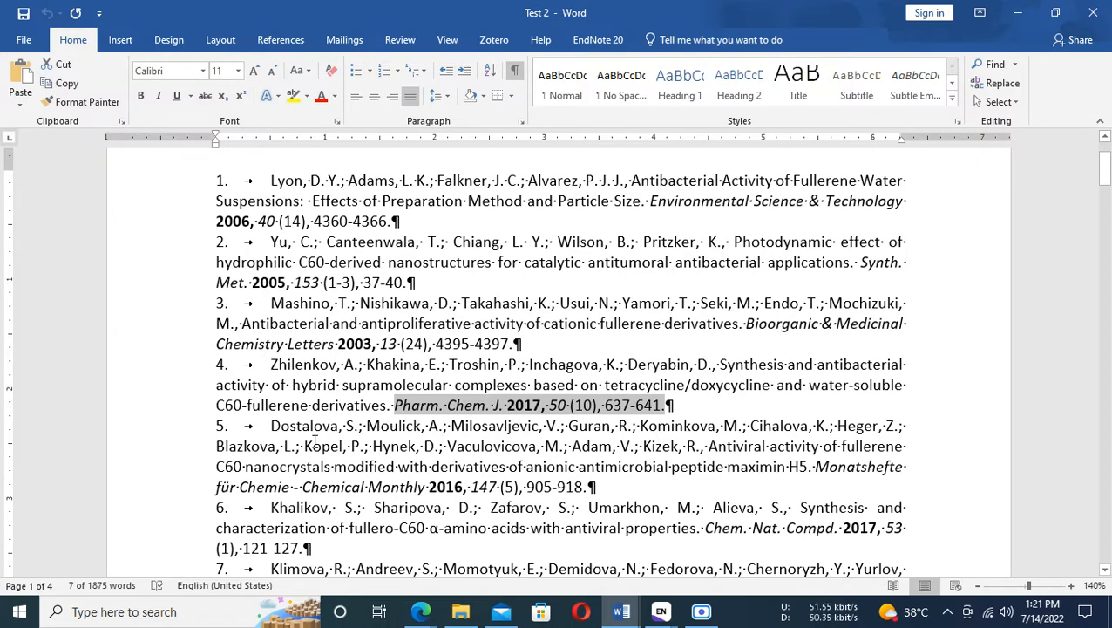
Switch to the EndNote library Test 1, show all references and select the 2003 article on cationic fullerene derivatives.
{"action": "left_click", "coordinate": [661, 611]}
{"action": "left_click", "coordinate": [697, 568]}
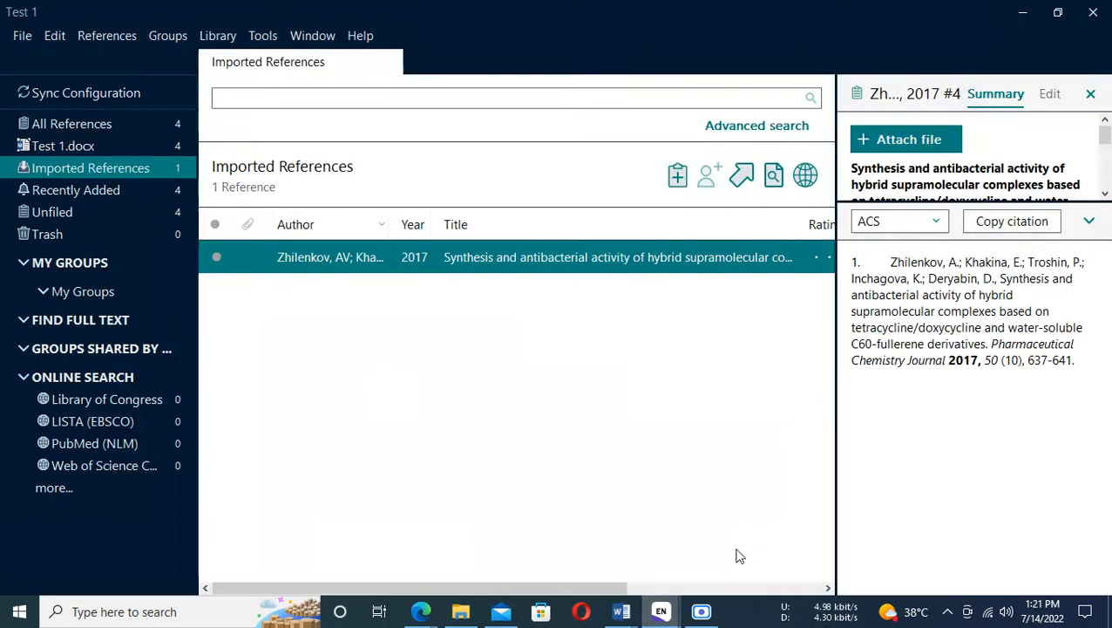
{"action": "left_click", "coordinate": [341, 398]}
{"action": "left_click", "coordinate": [67, 123]}
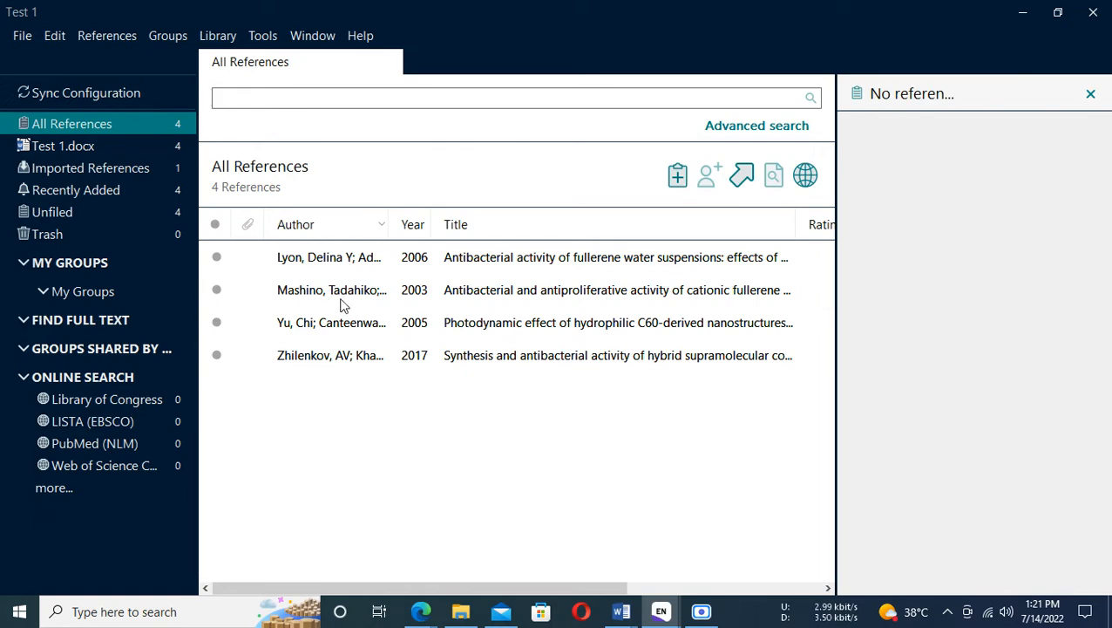
{"action": "left_click", "coordinate": [433, 292]}
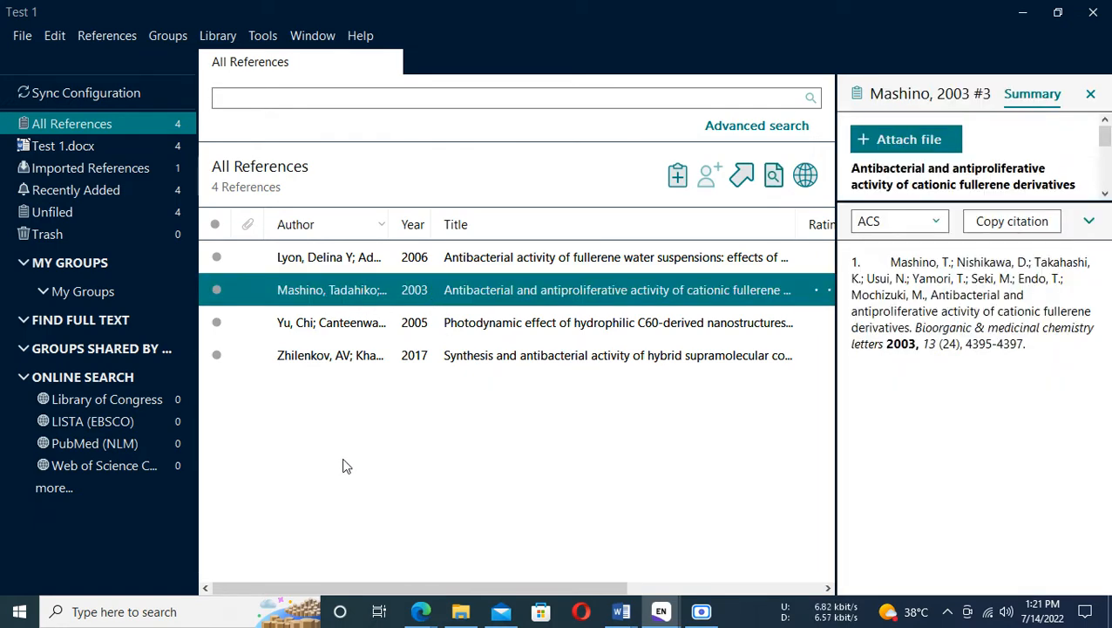
Insert the temporary citation for the 2003 reference #3 after "phthalocyanines." in Test 1 and delete the red placeholder "3,".
{"action": "mouse_move", "coordinate": [620, 611]}
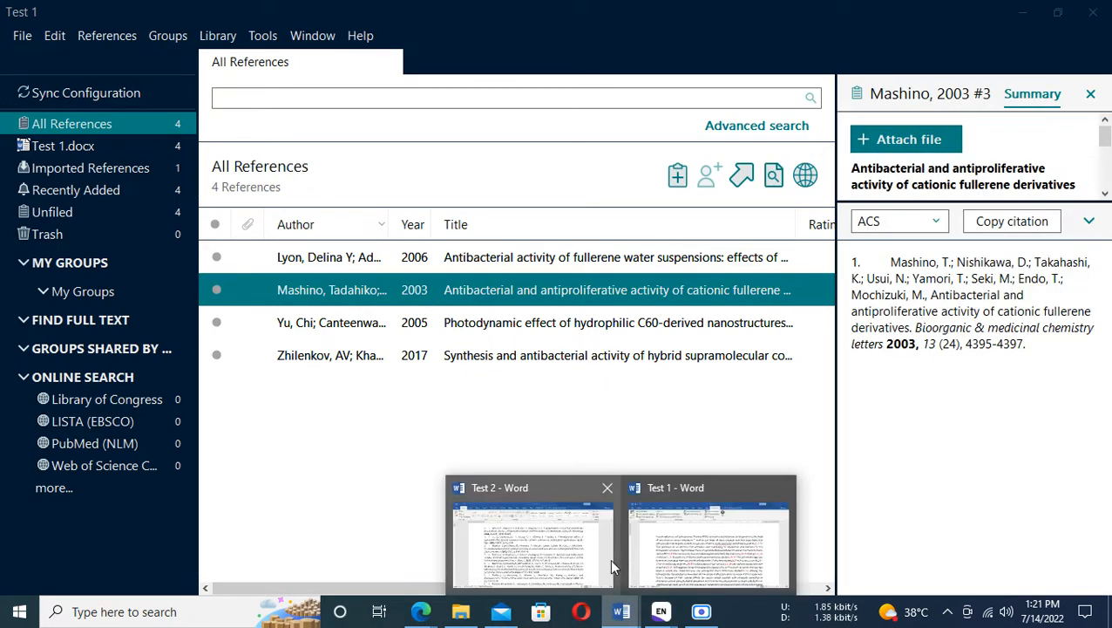
{"action": "left_click", "coordinate": [646, 544]}
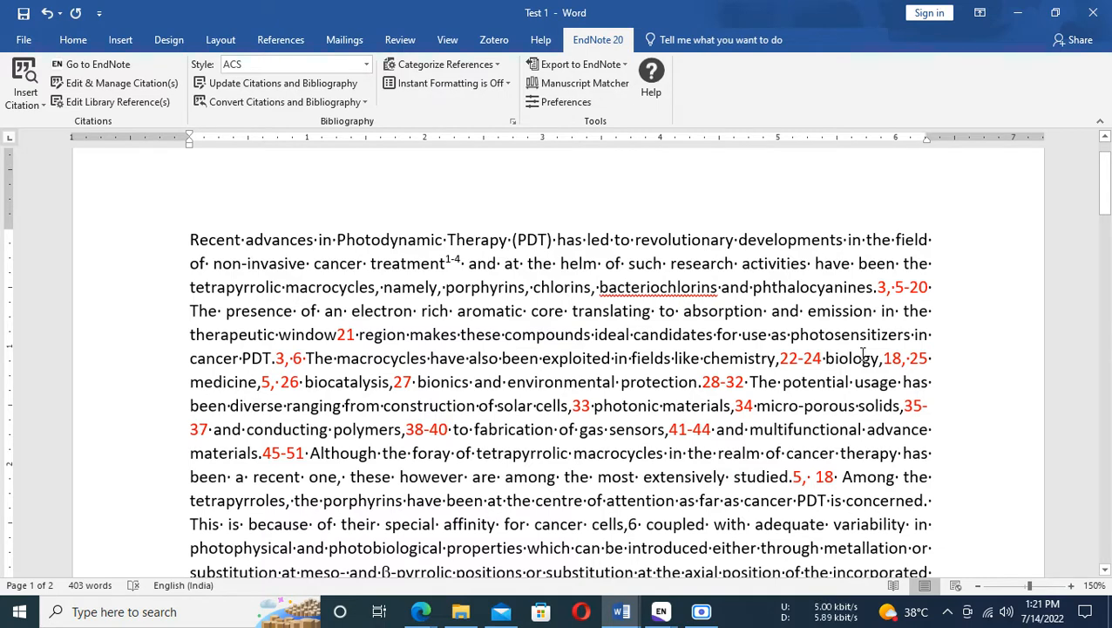
{"action": "type", "text": "{Mashino, 2003 #3}"}
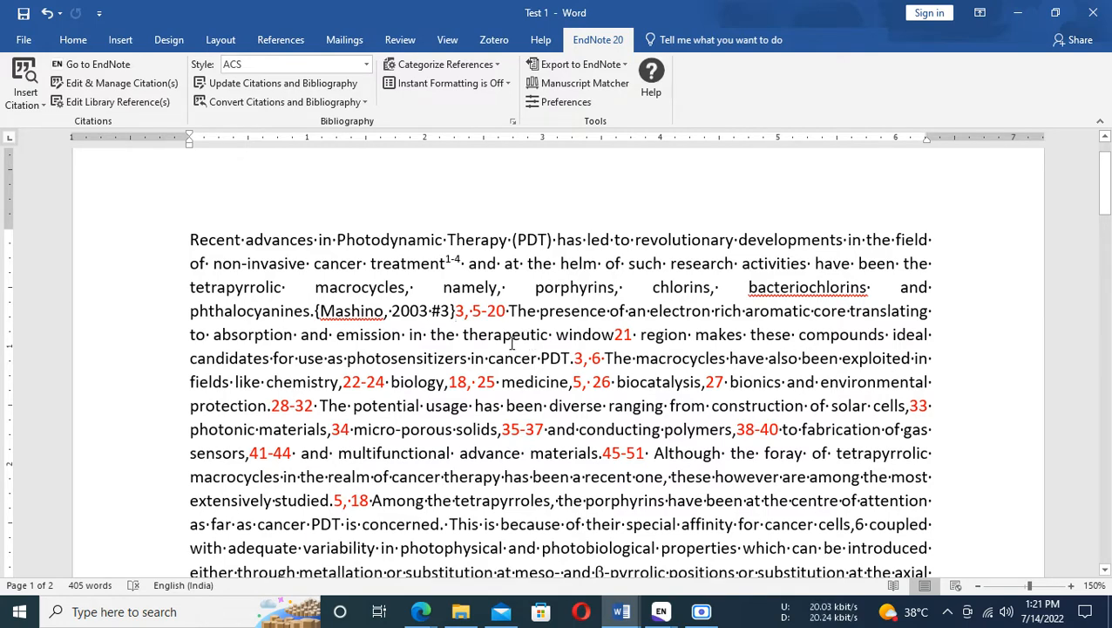
{"action": "key", "text": "Delete"}
{"action": "key", "text": "Delete"}
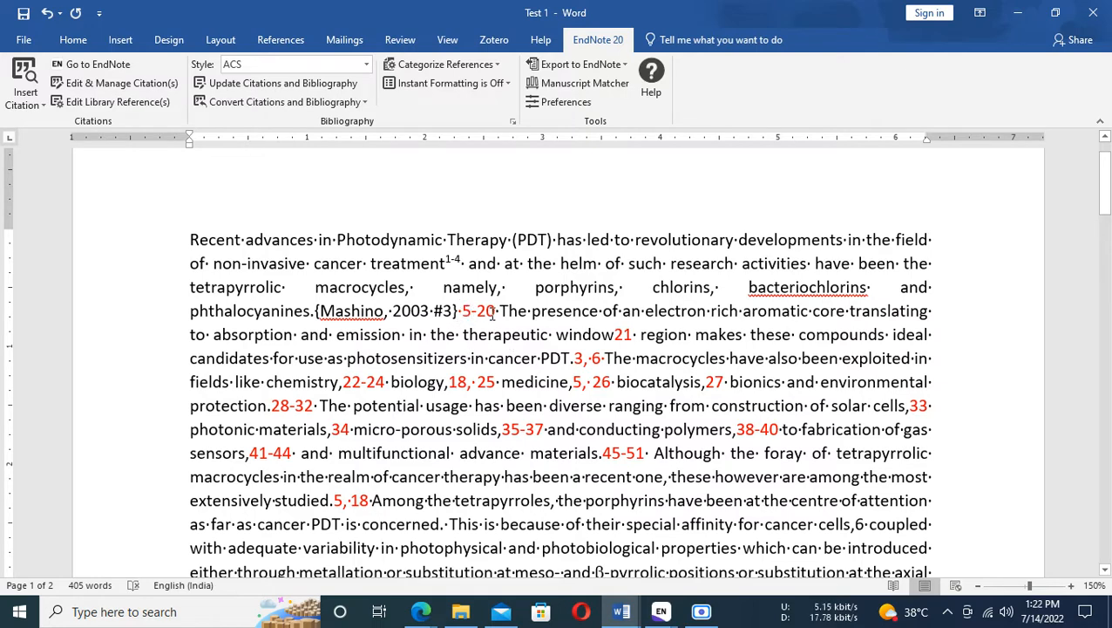
Copy the journal details of entry 5, "Monatshefte für Chemie - Chemical Monthly 2016, 147 (5), 905-918.", from the Test 2 document.
{"action": "key", "text": "alt+Tab"}
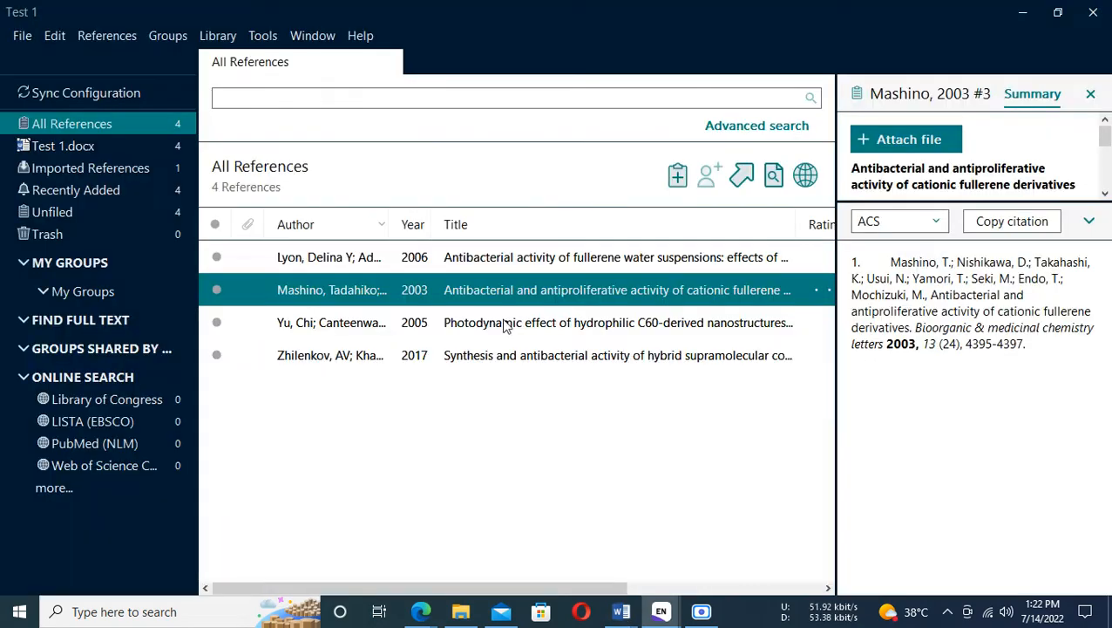
{"action": "key", "text": "alt+Tab"}
{"action": "key", "text": "alt+Tab"}
{"action": "key", "text": "Tab"}
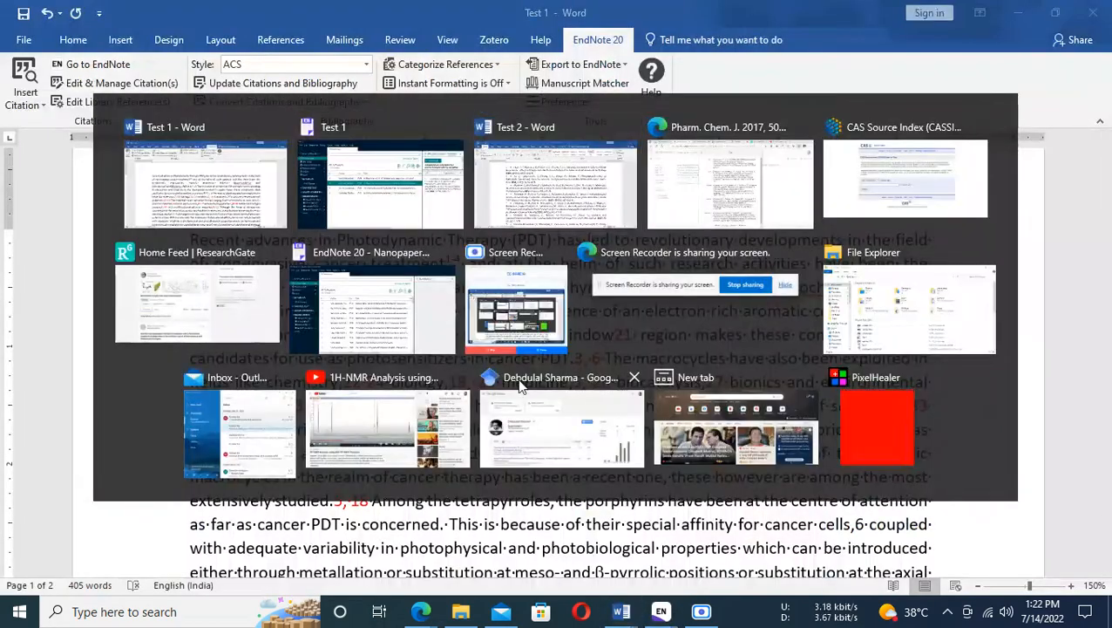
{"action": "scroll", "coordinate": [575, 351], "scroll_direction": "down", "scroll_amount": 3}
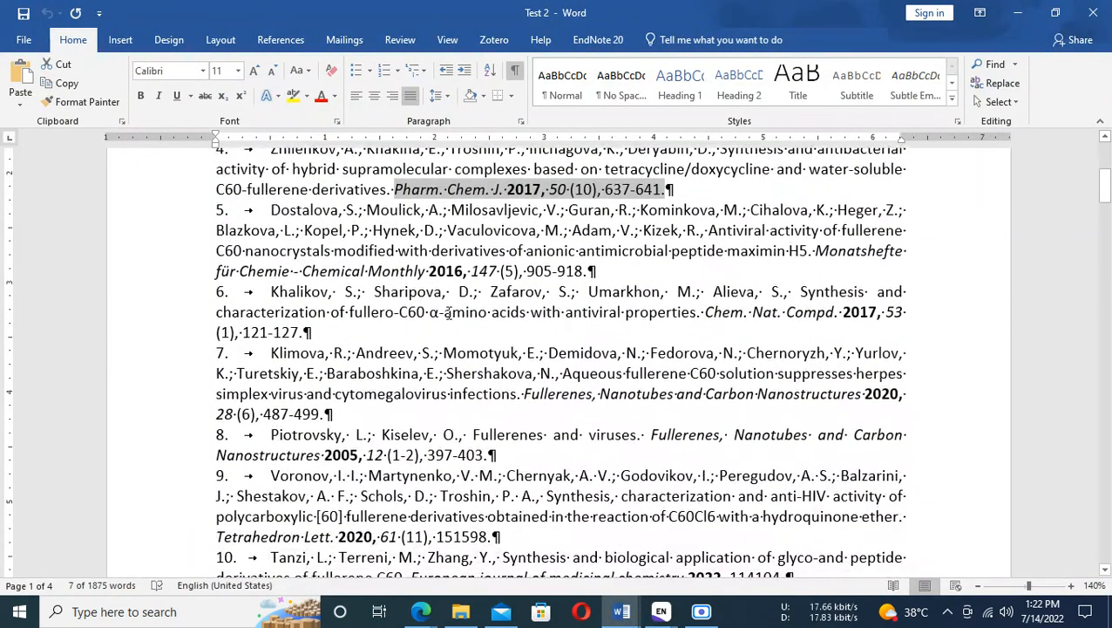
{"action": "mouse_move", "coordinate": [606, 271]}
{"action": "left_mouse_down"}
{"action": "mouse_move", "coordinate": [237, 271]}
{"action": "mouse_move", "coordinate": [602, 271]}
{"action": "left_mouse_up"}
{"action": "left_click_drag", "start_coordinate": [810, 264], "coordinate": [816, 251]}
{"action": "key", "text": "ctrl+c"}
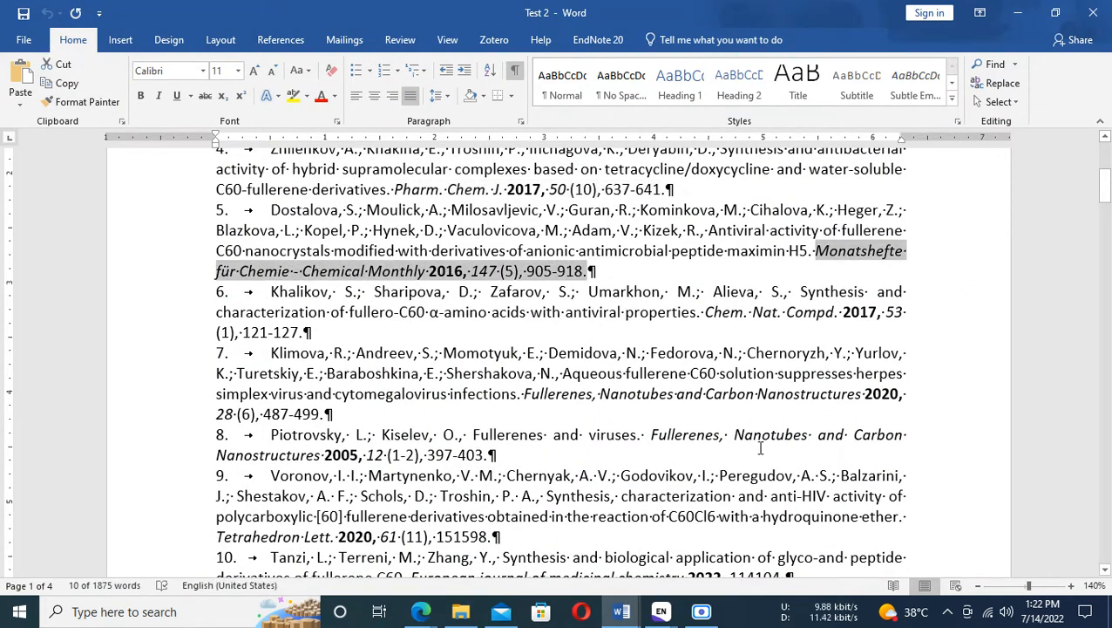
Search Google Scholar for "Monatshefte für Chemie - Chemical Monthly 2016, 147 (5), 905-918." and download the article's citation in EndNote format.
{"action": "left_click", "coordinate": [420, 611]}
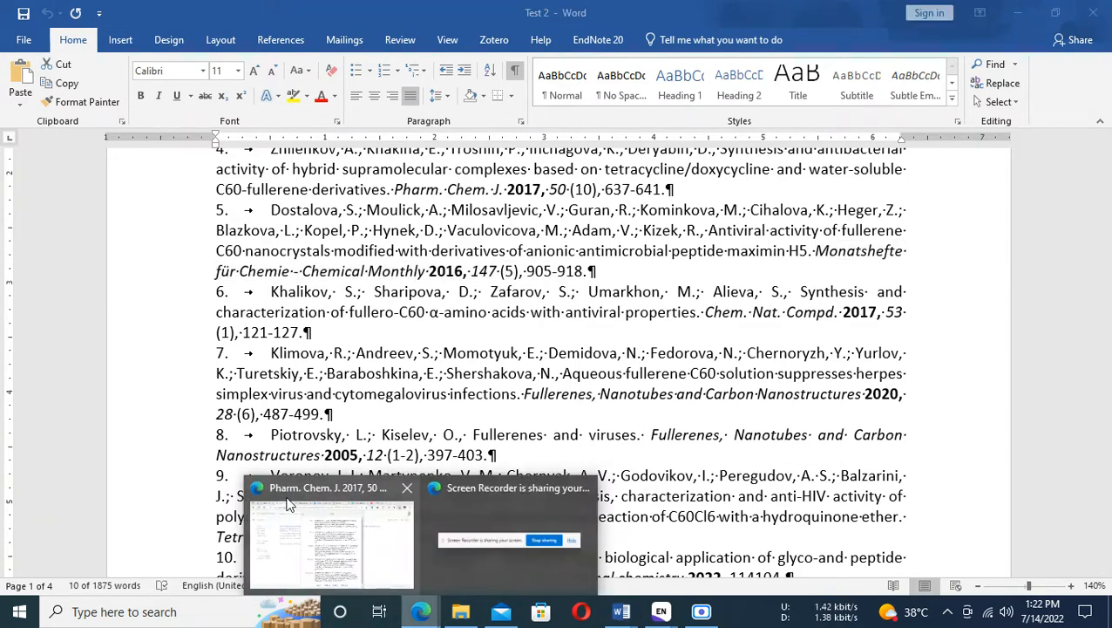
{"action": "left_click", "coordinate": [287, 504]}
{"action": "left_click", "coordinate": [365, 85]}
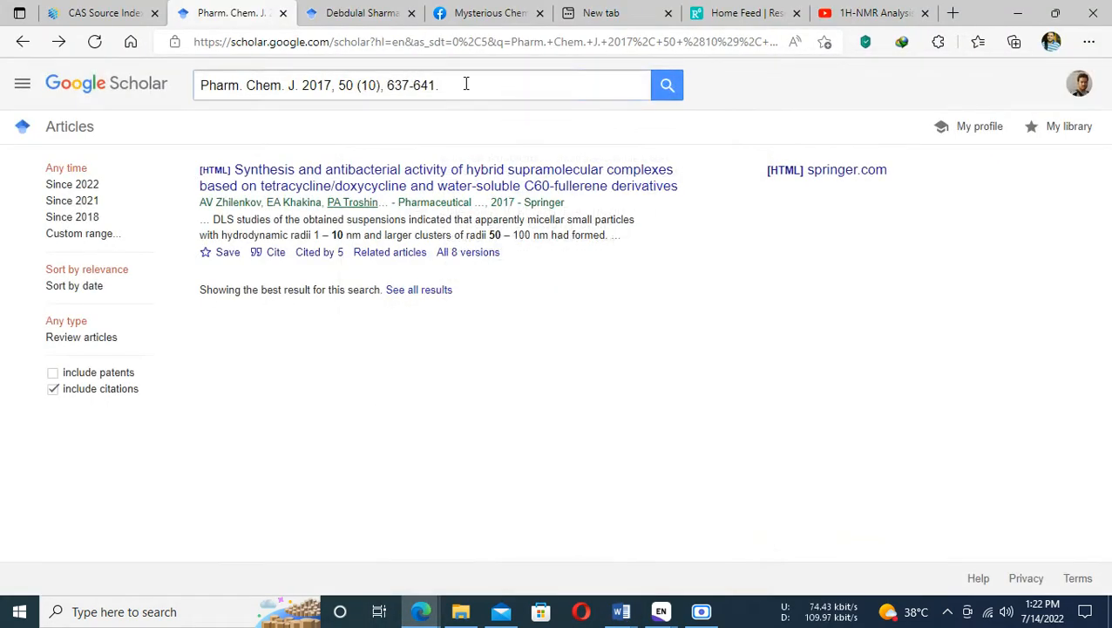
{"action": "key", "text": "ctrl+a"}
{"action": "key", "text": "ctrl+v"}
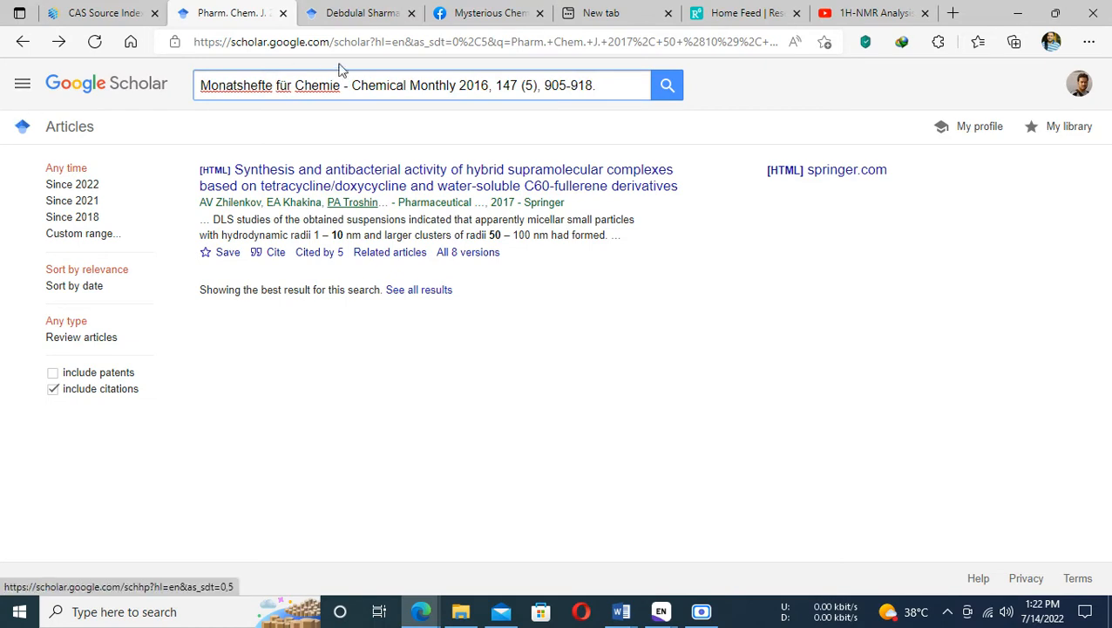
{"action": "left_click", "coordinate": [664, 93]}
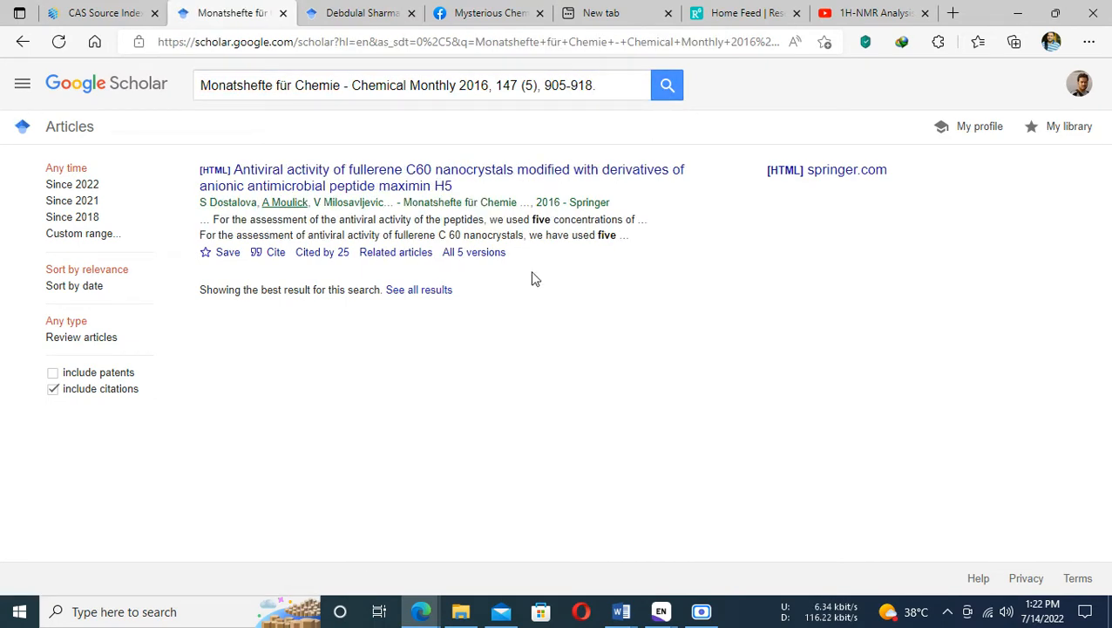
{"action": "left_click", "coordinate": [270, 253]}
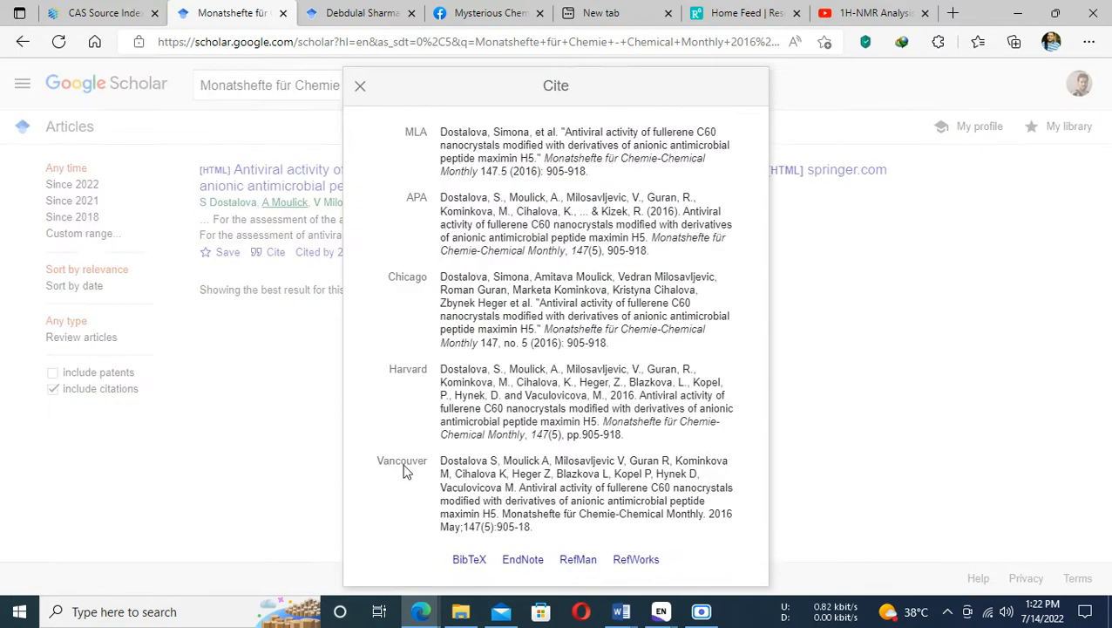
{"action": "left_click", "coordinate": [513, 559]}
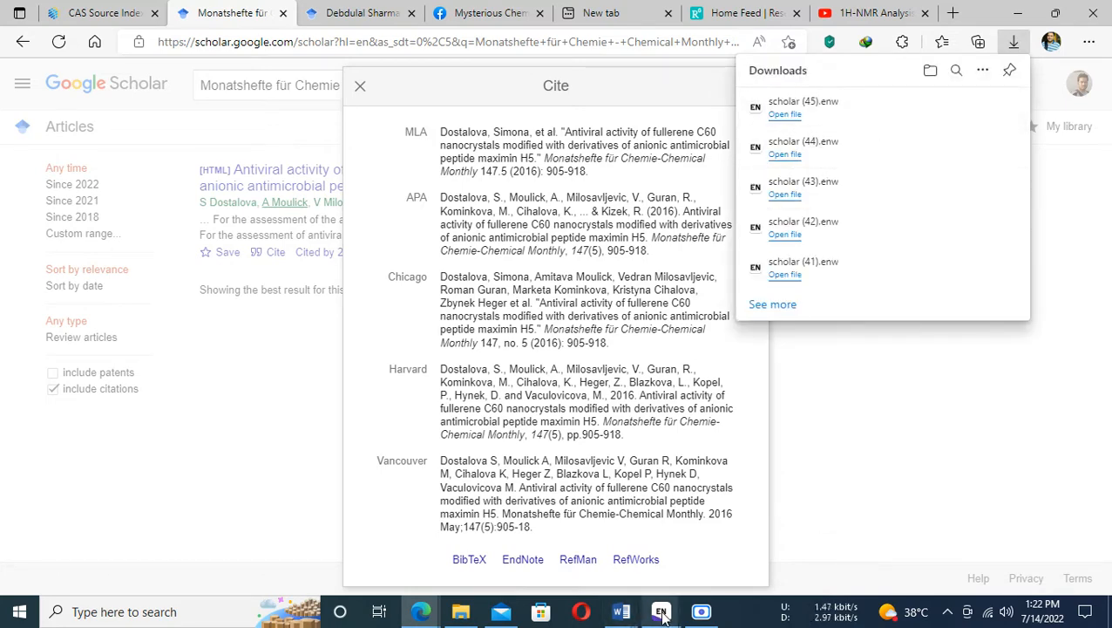
Import the downloaded file scholar (45).enw into the EndNote library Test 1 using the EndNote Import option.
{"action": "mouse_move", "coordinate": [660, 611]}
{"action": "left_click", "coordinate": [751, 544]}
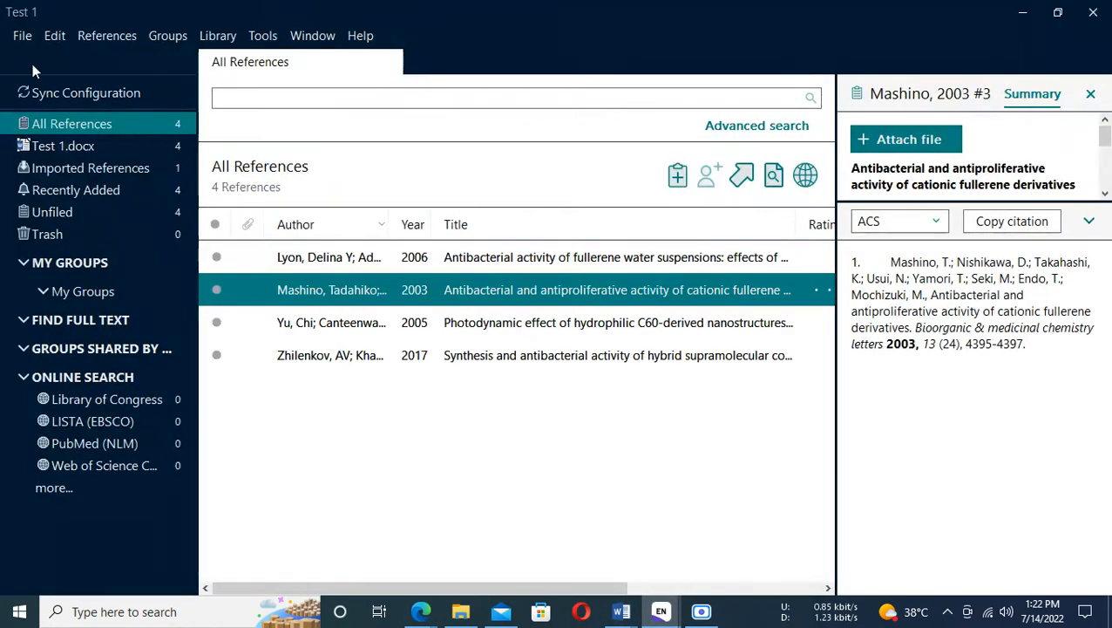
{"action": "left_click", "coordinate": [22, 35]}
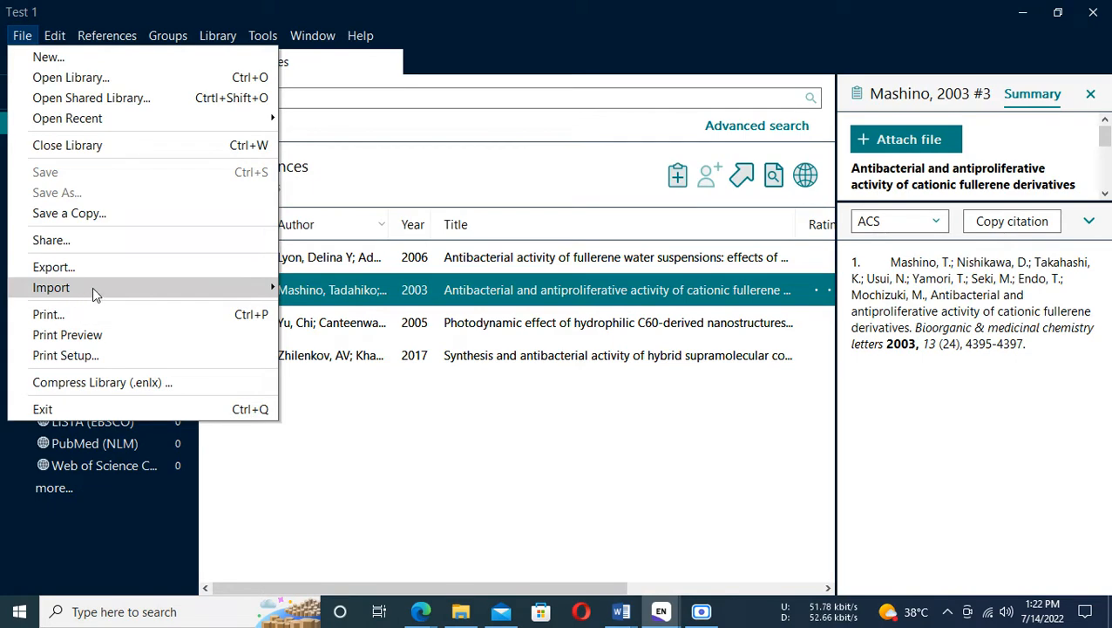
{"action": "mouse_move", "coordinate": [94, 290]}
{"action": "left_click", "coordinate": [332, 293]}
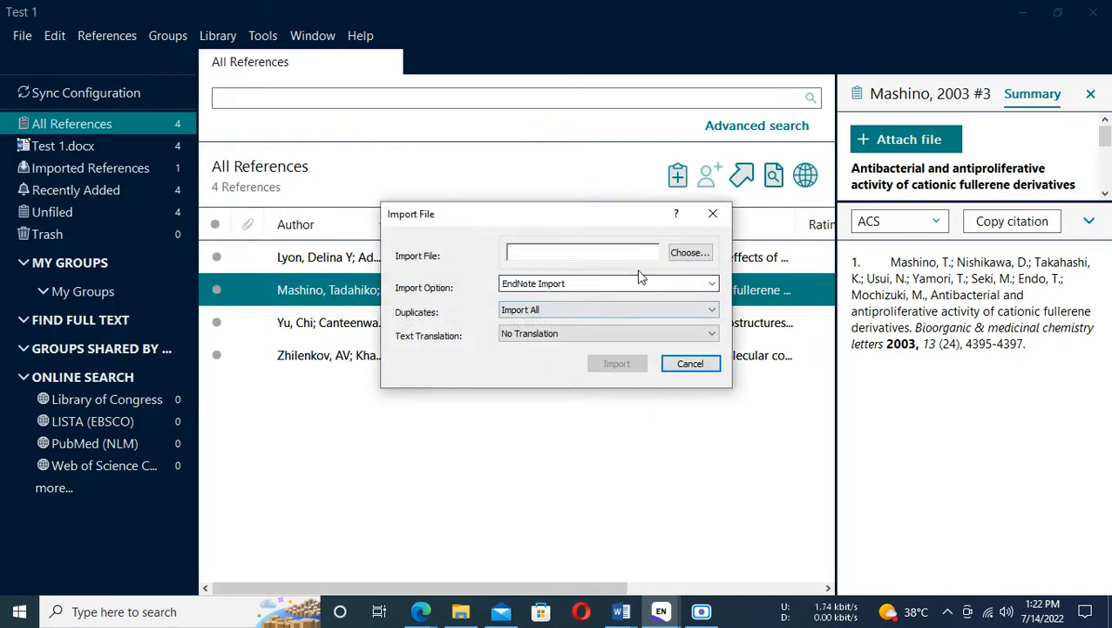
{"action": "left_click", "coordinate": [690, 252]}
{"action": "left_click", "coordinate": [579, 316]}
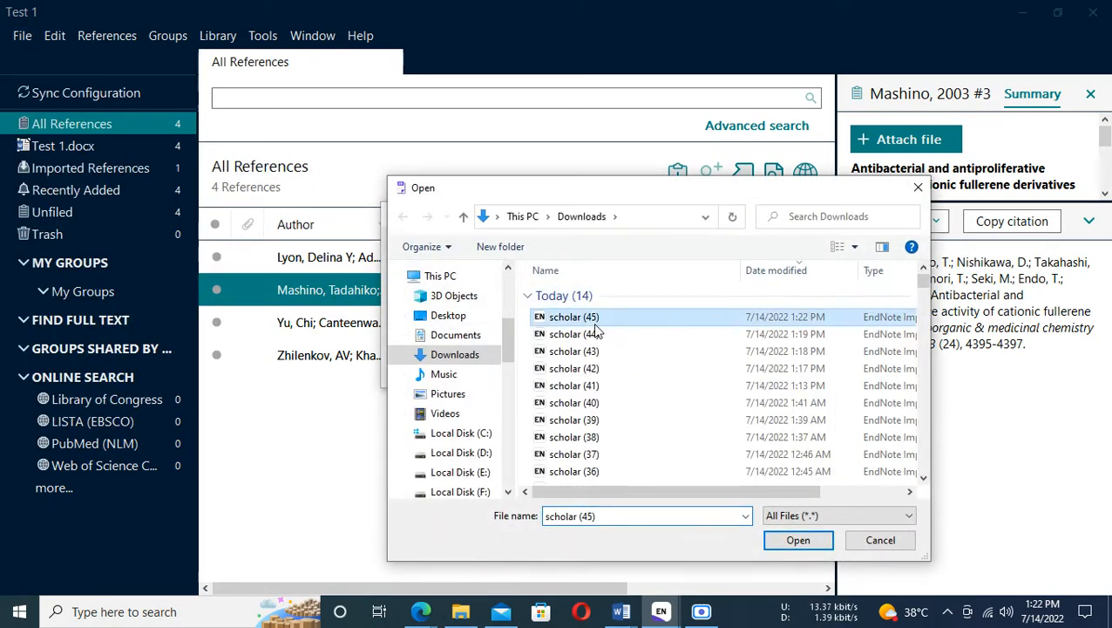
{"action": "left_click", "coordinate": [790, 540]}
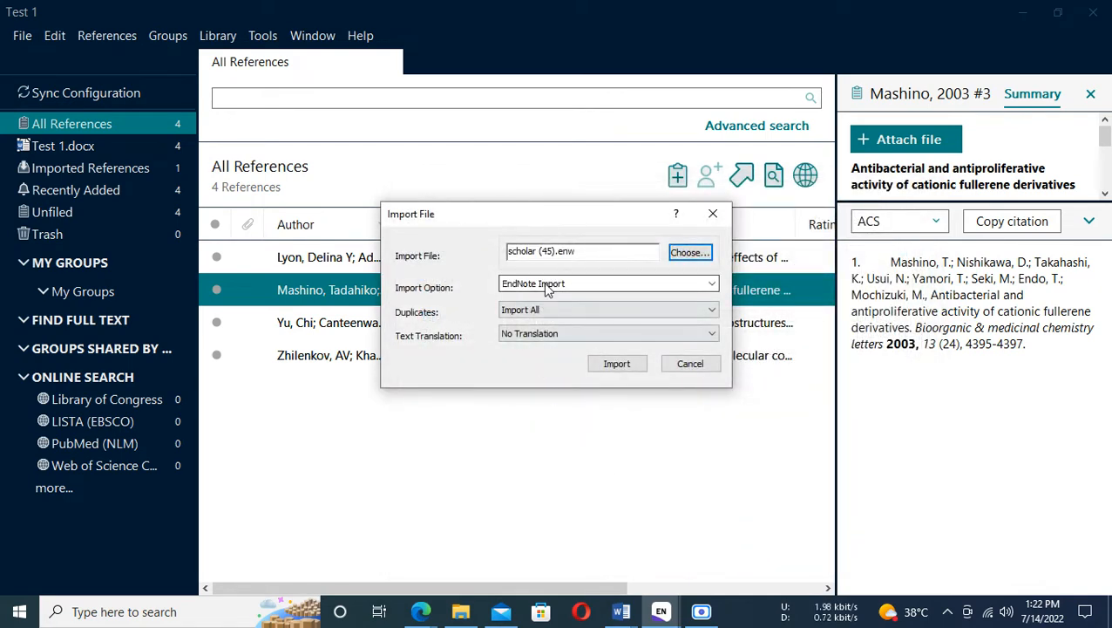
{"action": "left_click", "coordinate": [542, 284]}
{"action": "left_click", "coordinate": [539, 328]}
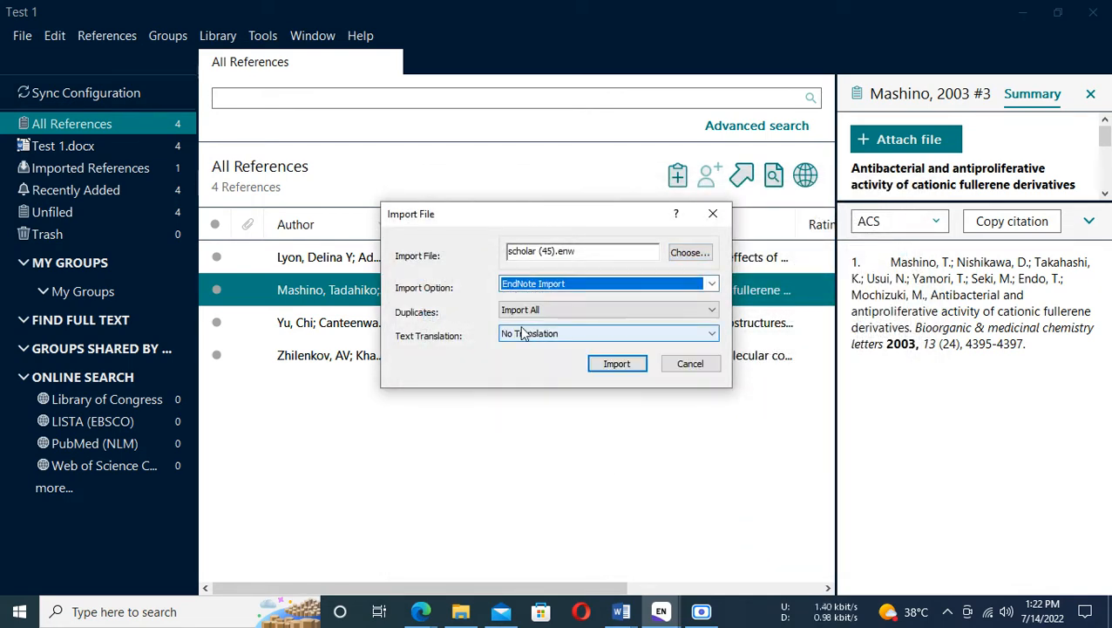
{"action": "left_click", "coordinate": [616, 364]}
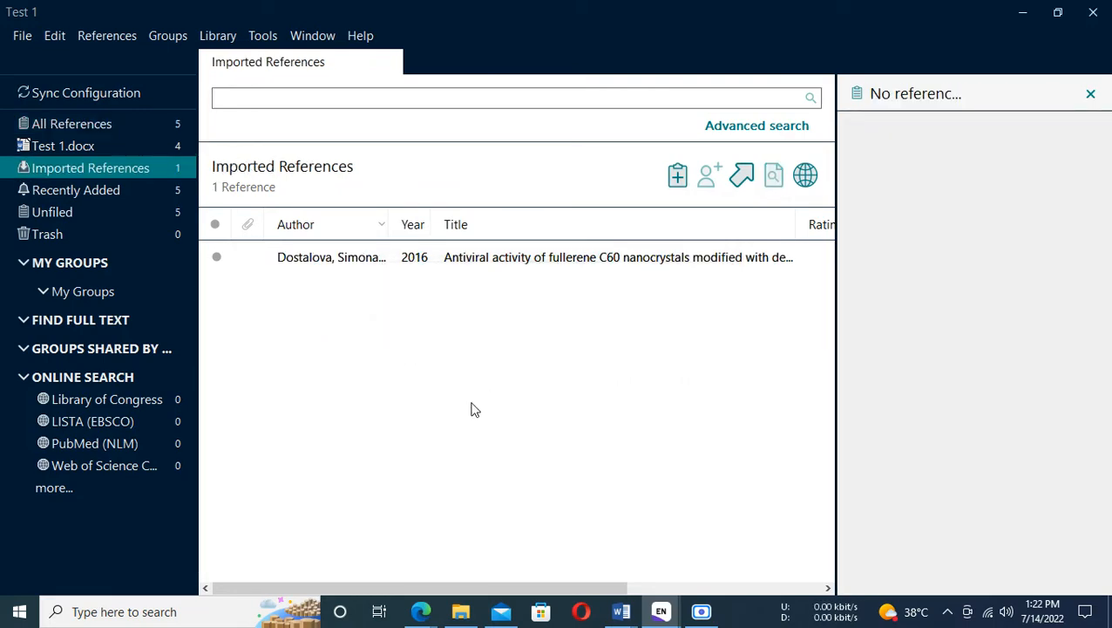
Insert the temporary citation for the imported 2016 reference #5 in Test 1, directly before the red placeholder "5-20".
{"action": "left_click", "coordinate": [343, 258]}
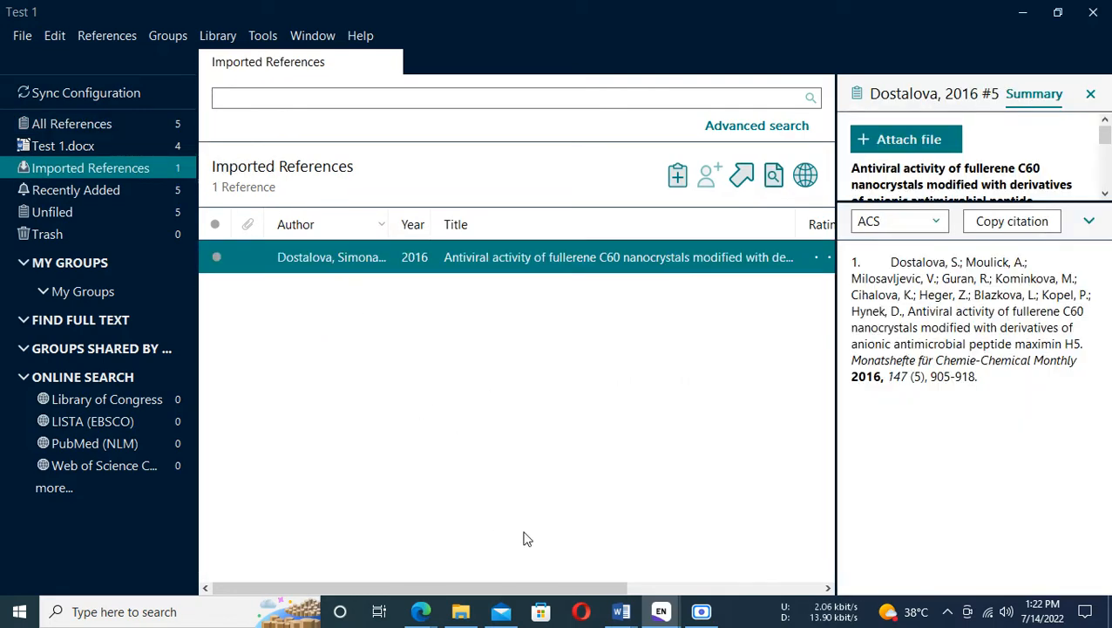
{"action": "left_click", "coordinate": [620, 611]}
{"action": "left_click", "coordinate": [566, 551]}
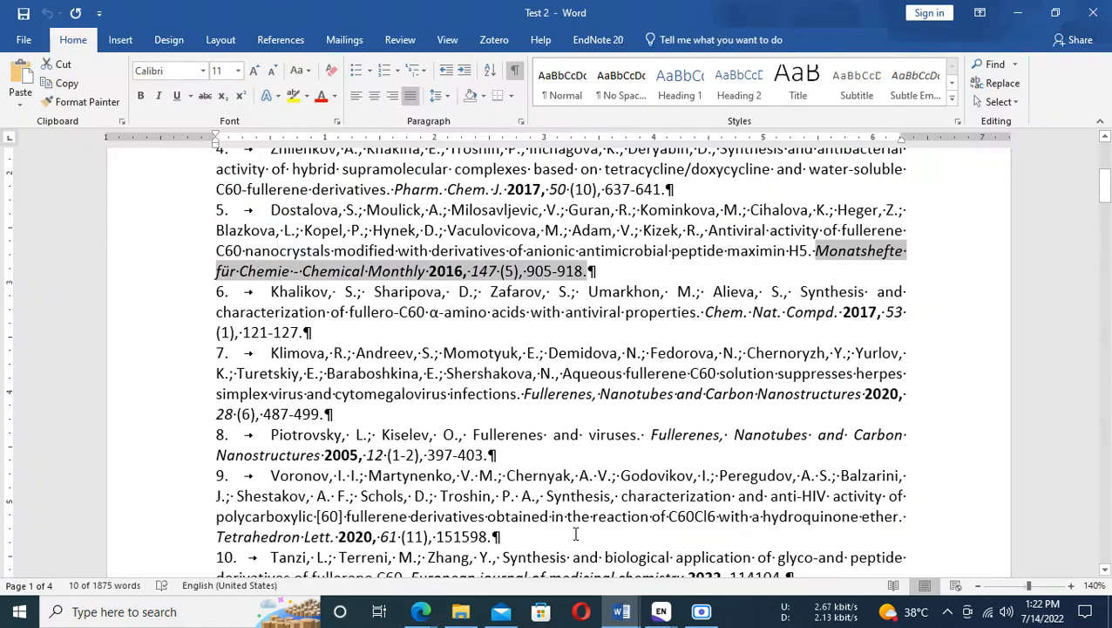
{"action": "mouse_move", "coordinate": [621, 611]}
{"action": "left_click", "coordinate": [710, 545]}
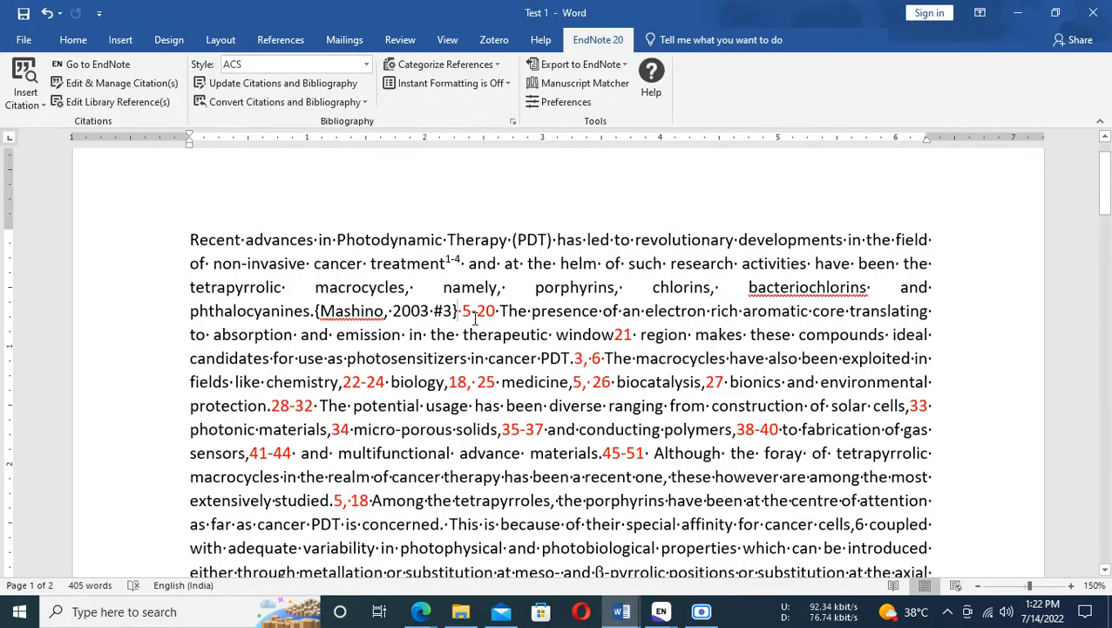
{"action": "type", "text": "{Dostalova, 2016 #5}"}
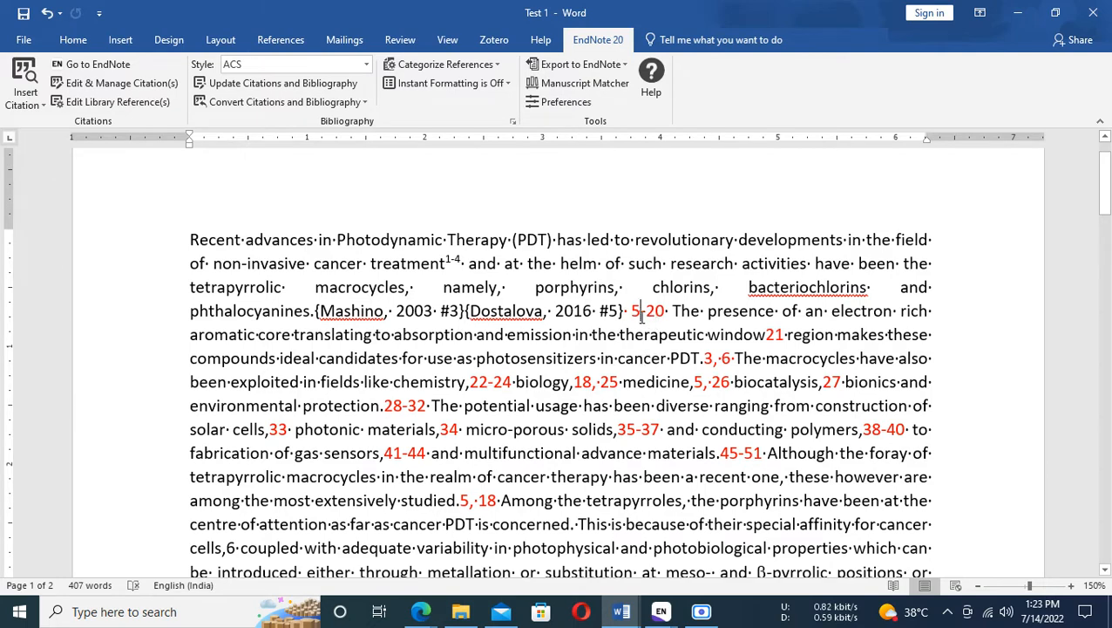
Copy the journal details of entry 6, "Chem. Nat. Compd. 2017, 53 (1), 121-127.", from the Test 2 document.
{"action": "left_click", "coordinate": [621, 611]}
{"action": "left_click", "coordinate": [541, 536]}
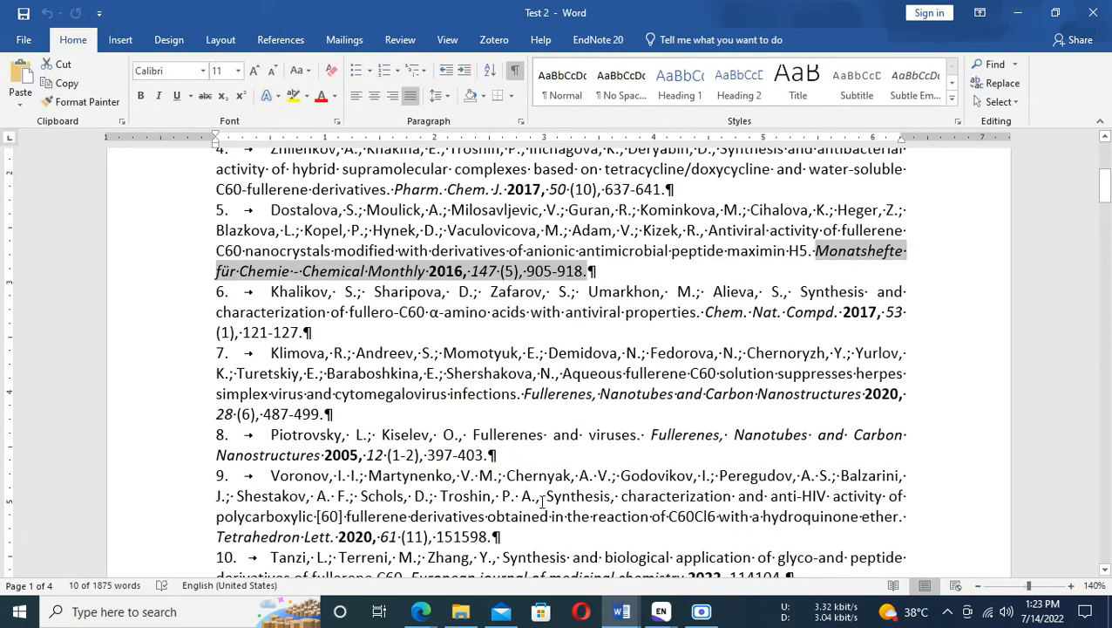
{"action": "scroll", "coordinate": [479, 393], "scroll_direction": "down", "scroll_amount": 2}
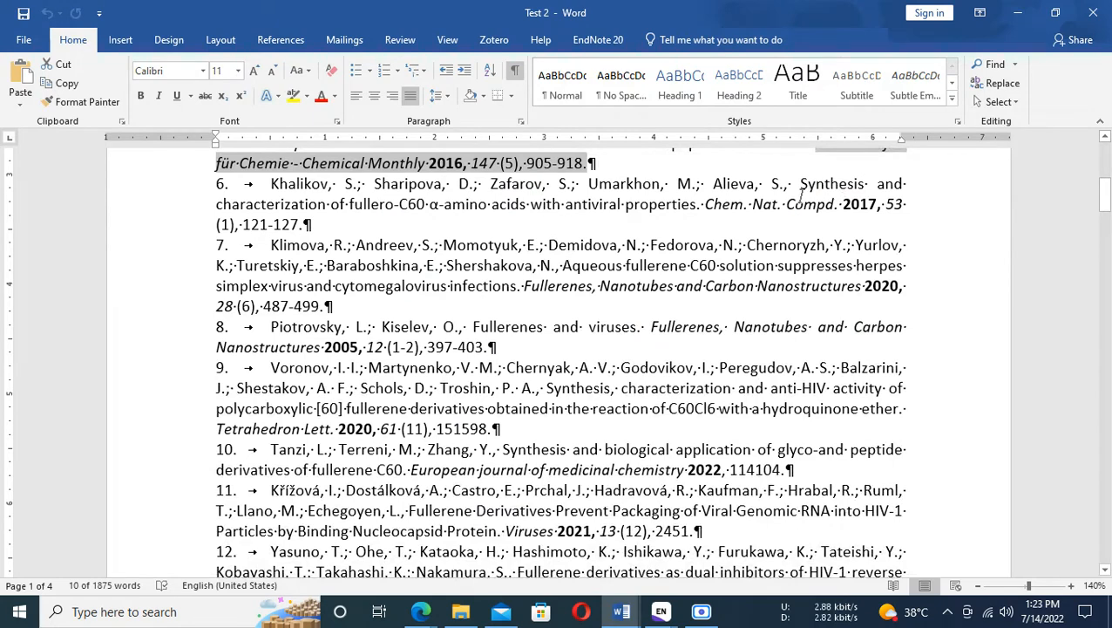
{"action": "left_click_drag", "start_coordinate": [703, 200], "coordinate": [304, 225]}
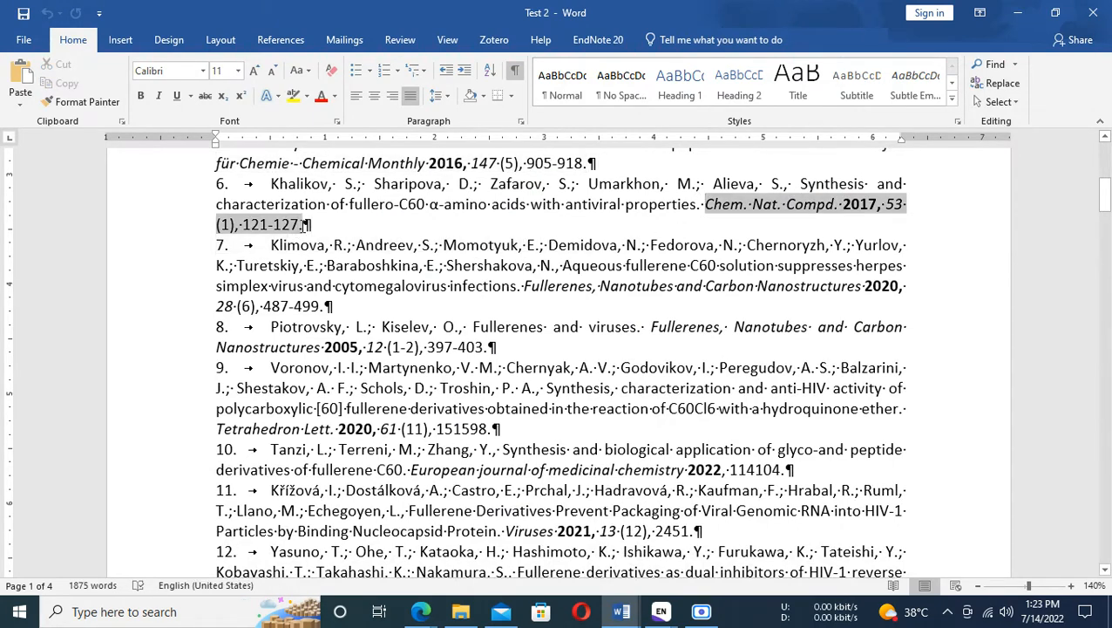
{"action": "right_click", "coordinate": [236, 226]}
{"action": "left_click", "coordinate": [274, 253]}
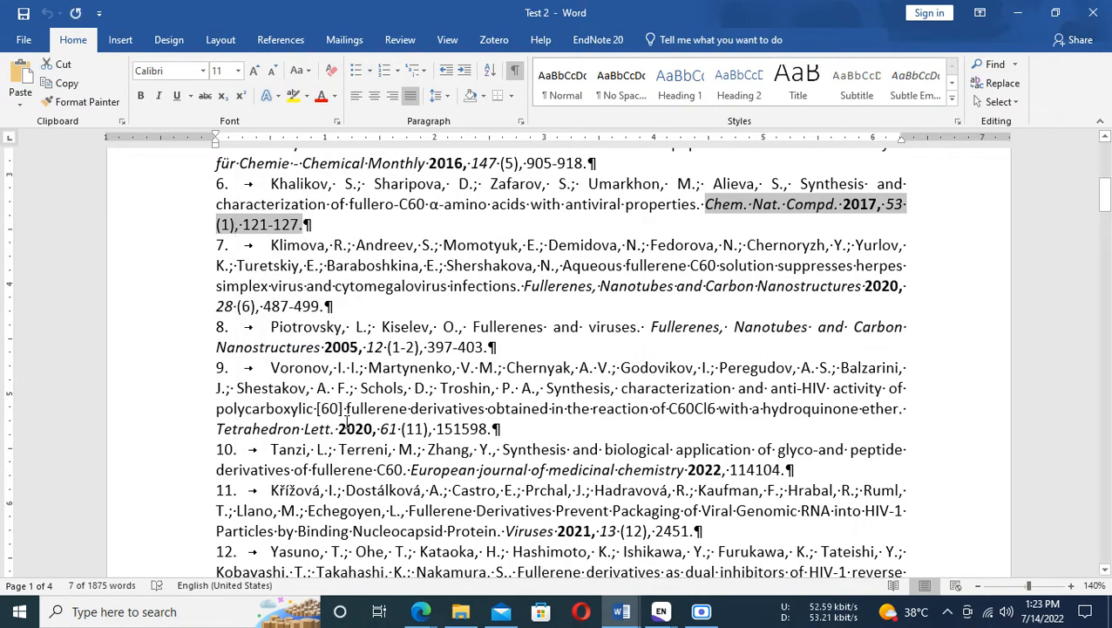
Search Google Scholar for "Chem. Nat. Compd. 2017, 53 (1), 121-127." and download the article's citation in EndNote format.
{"action": "mouse_move", "coordinate": [420, 611]}
{"action": "left_click", "coordinate": [391, 548]}
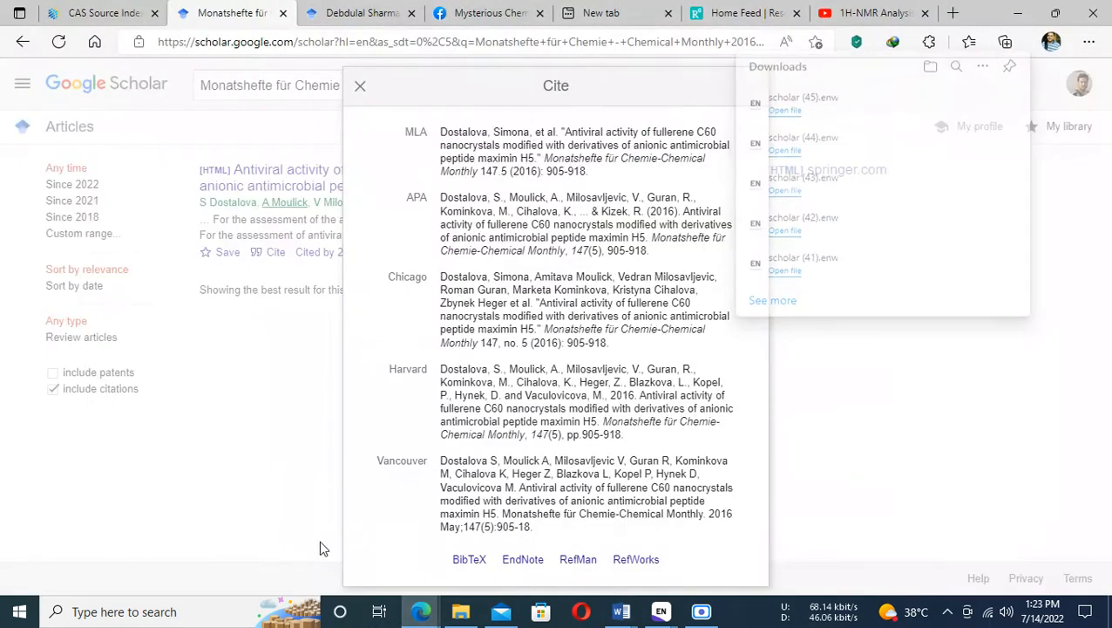
{"action": "left_click", "coordinate": [361, 88]}
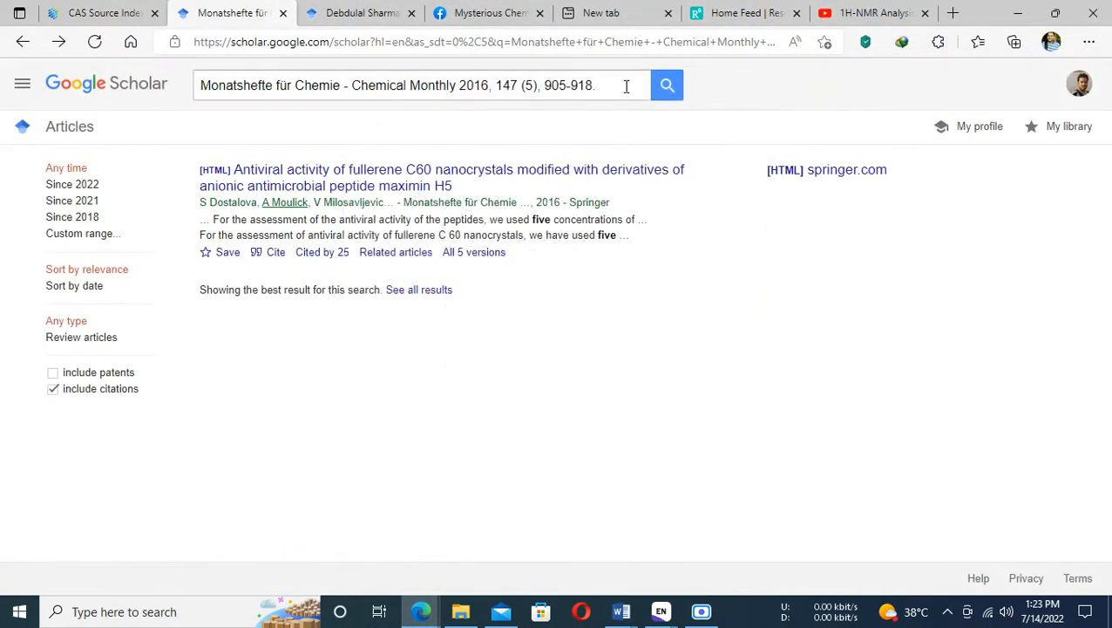
{"action": "left_click_drag", "start_coordinate": [626, 84], "coordinate": [4, 92]}
{"action": "key", "text": "ctrl+v"}
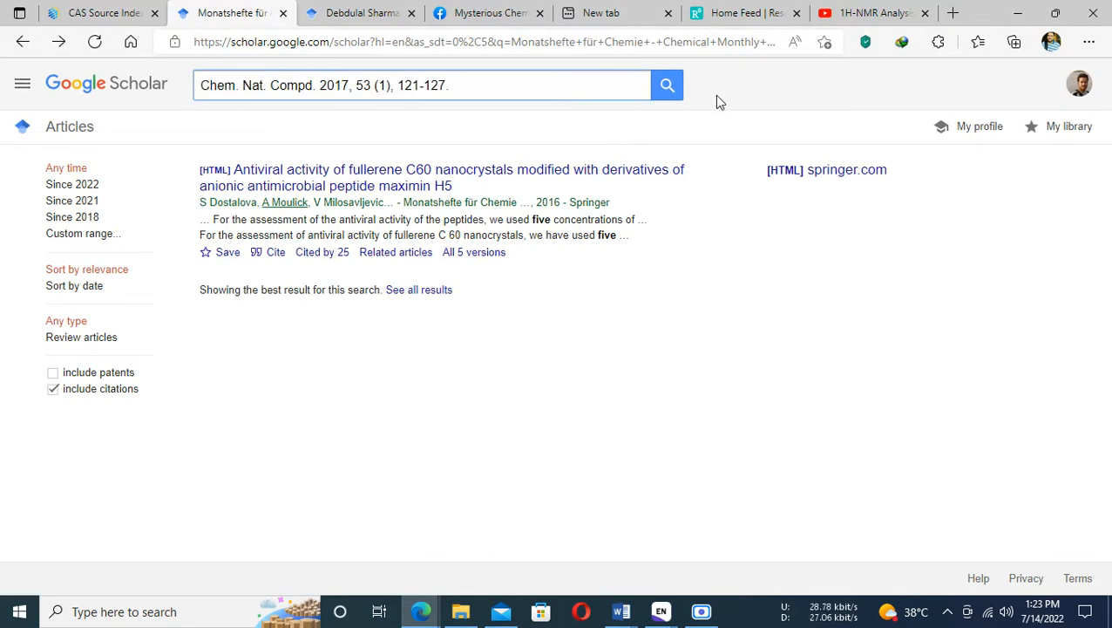
{"action": "left_click", "coordinate": [669, 94]}
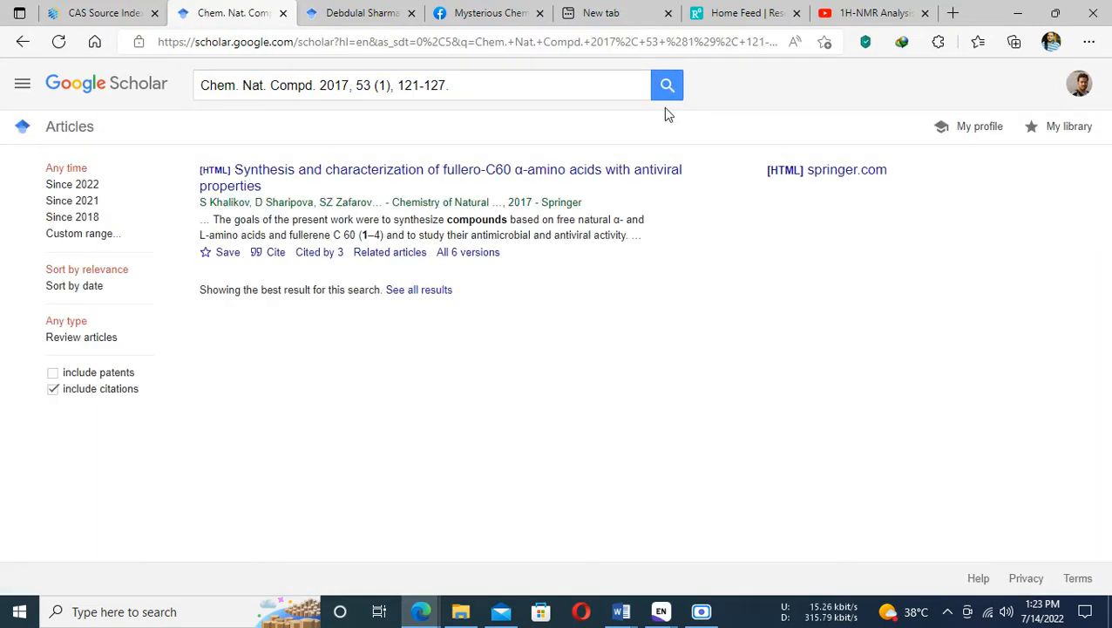
{"action": "left_click", "coordinate": [269, 253]}
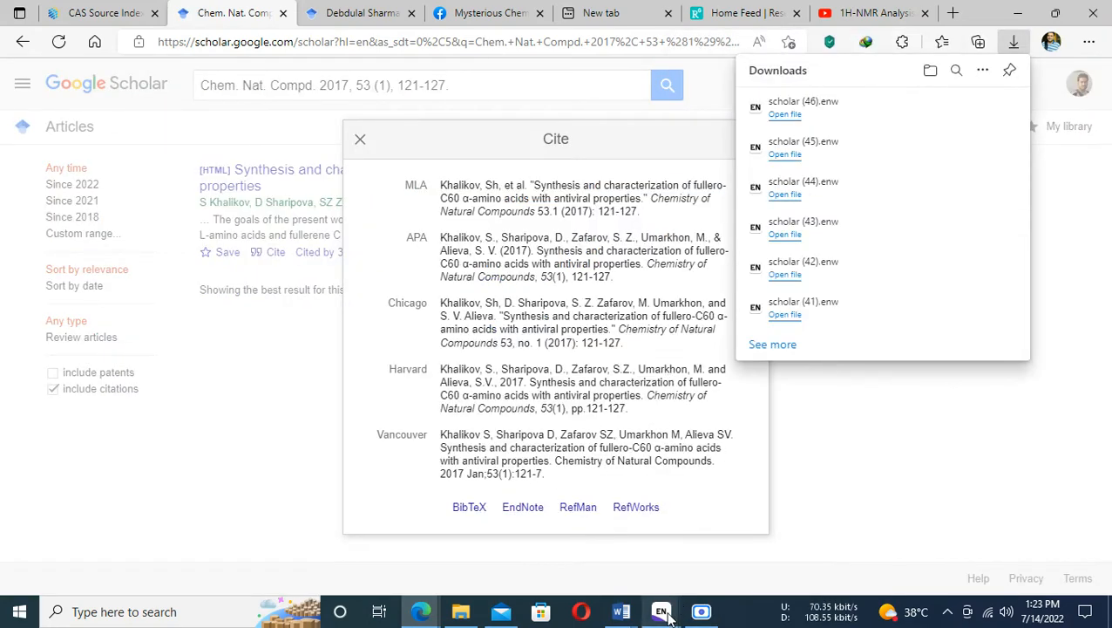
Import the downloaded file scholar (46).enw into the EndNote library Test 1 using the EndNote Import option.
{"action": "mouse_move", "coordinate": [660, 611]}
{"action": "left_click", "coordinate": [732, 540]}
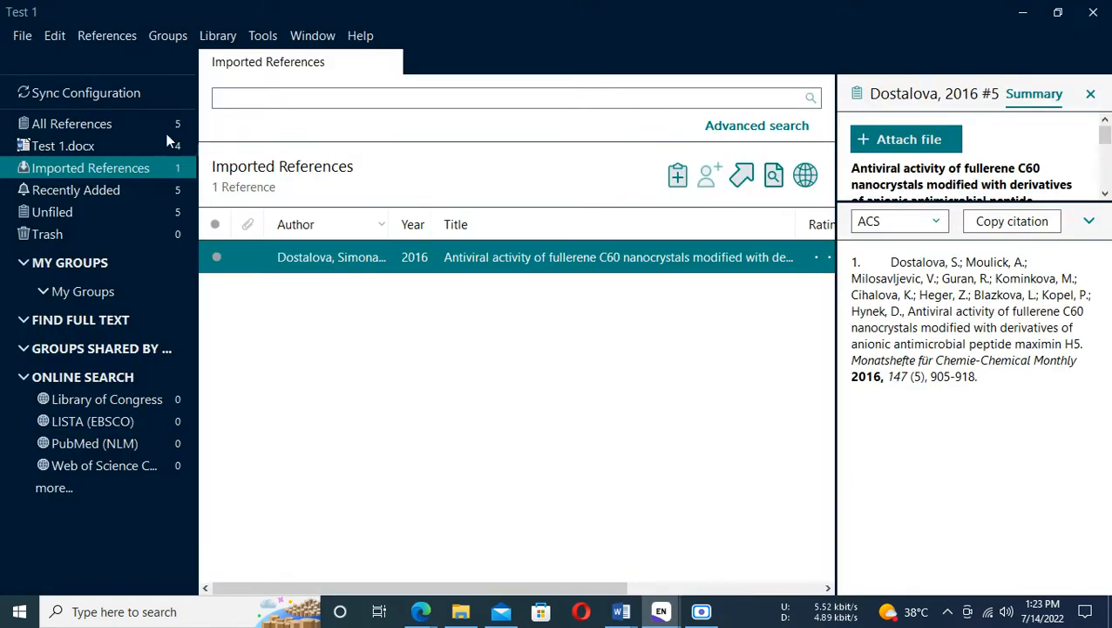
{"action": "left_click", "coordinate": [21, 36]}
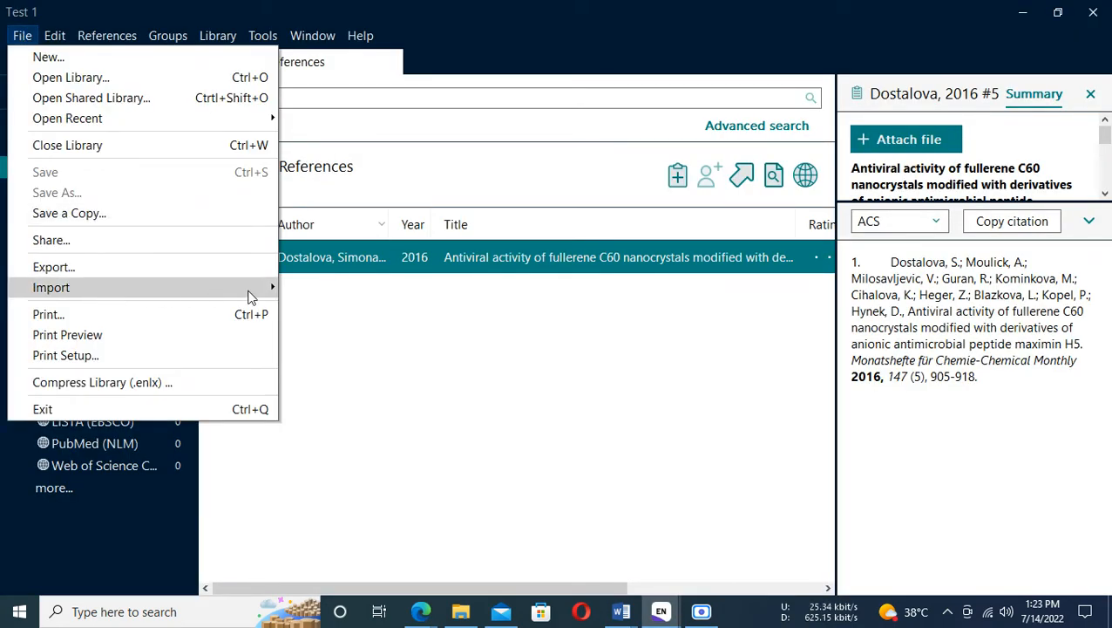
{"action": "mouse_move", "coordinate": [252, 294]}
{"action": "left_click", "coordinate": [352, 287]}
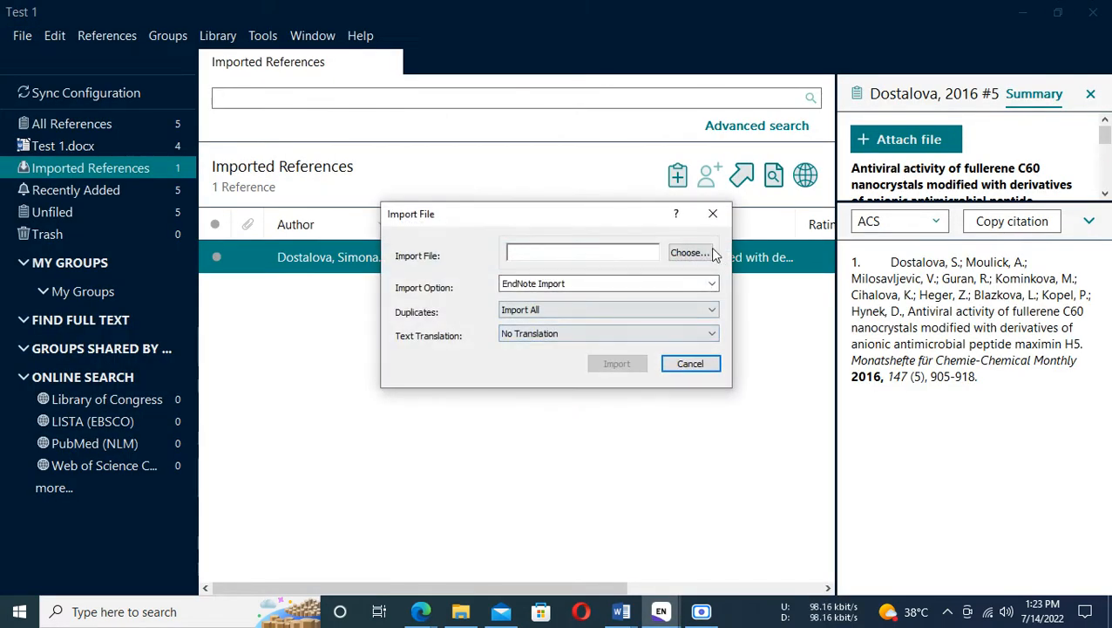
{"action": "left_click", "coordinate": [693, 254]}
{"action": "left_click", "coordinate": [569, 317]}
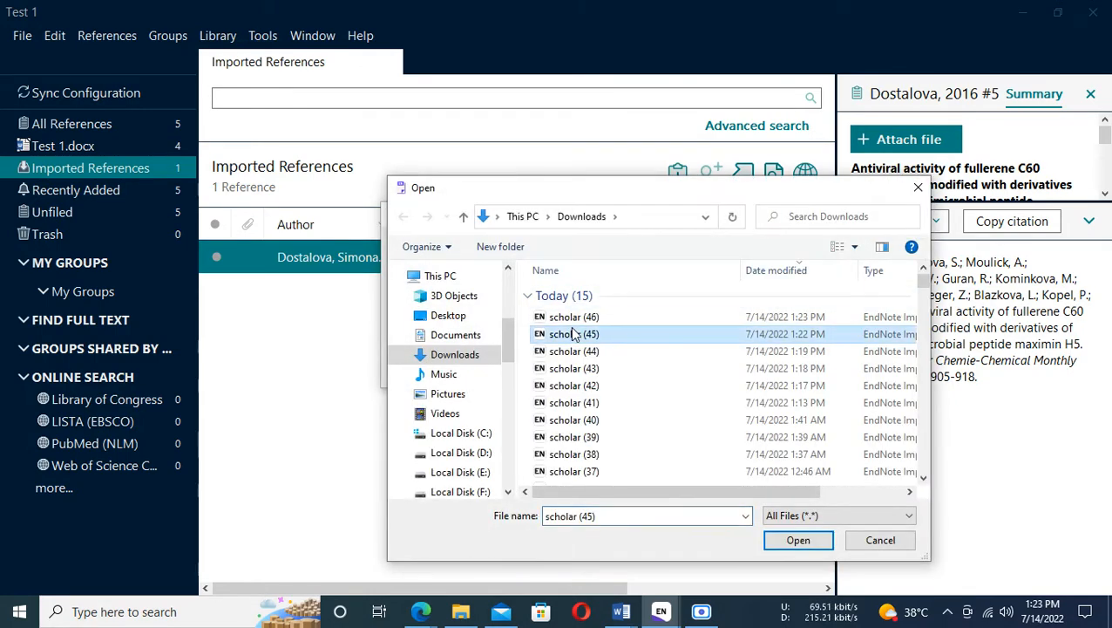
{"action": "left_click", "coordinate": [799, 540]}
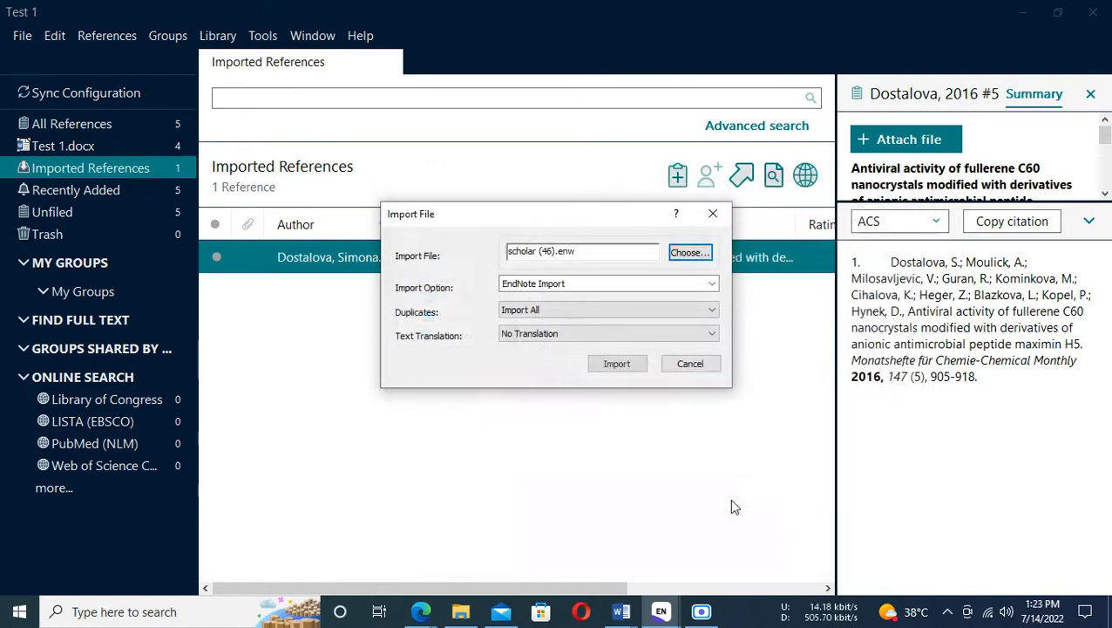
{"action": "left_click", "coordinate": [614, 365]}
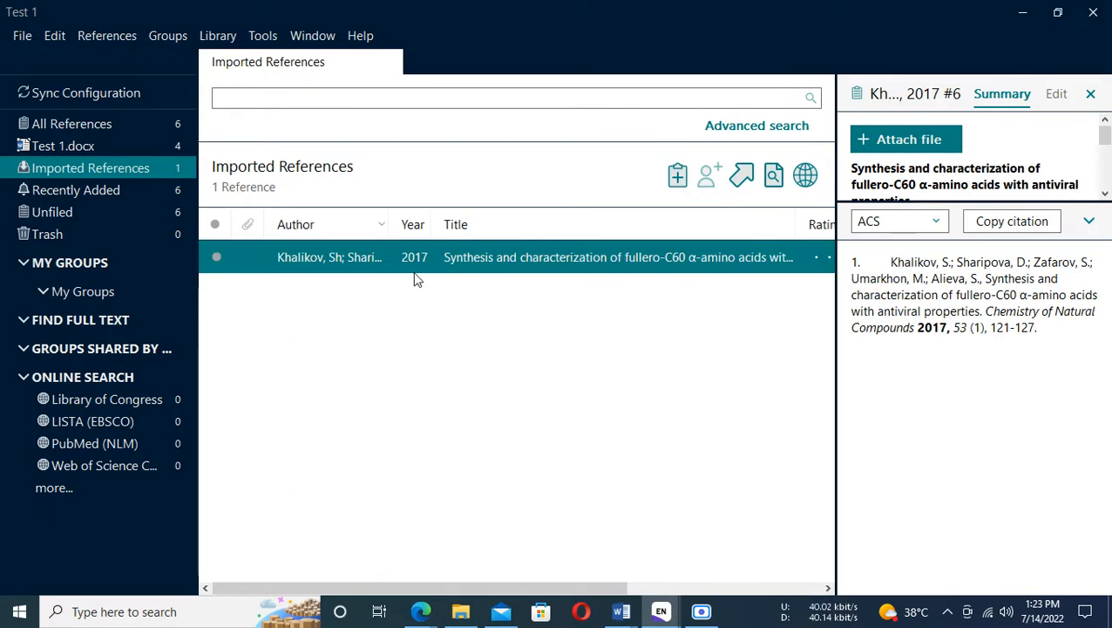
Insert the temporary citation for the imported 2017 reference #6 in the Test 1 document, directly before the red placeholder "5-20".
{"action": "mouse_move", "coordinate": [637, 618]}
{"action": "left_click", "coordinate": [637, 536]}
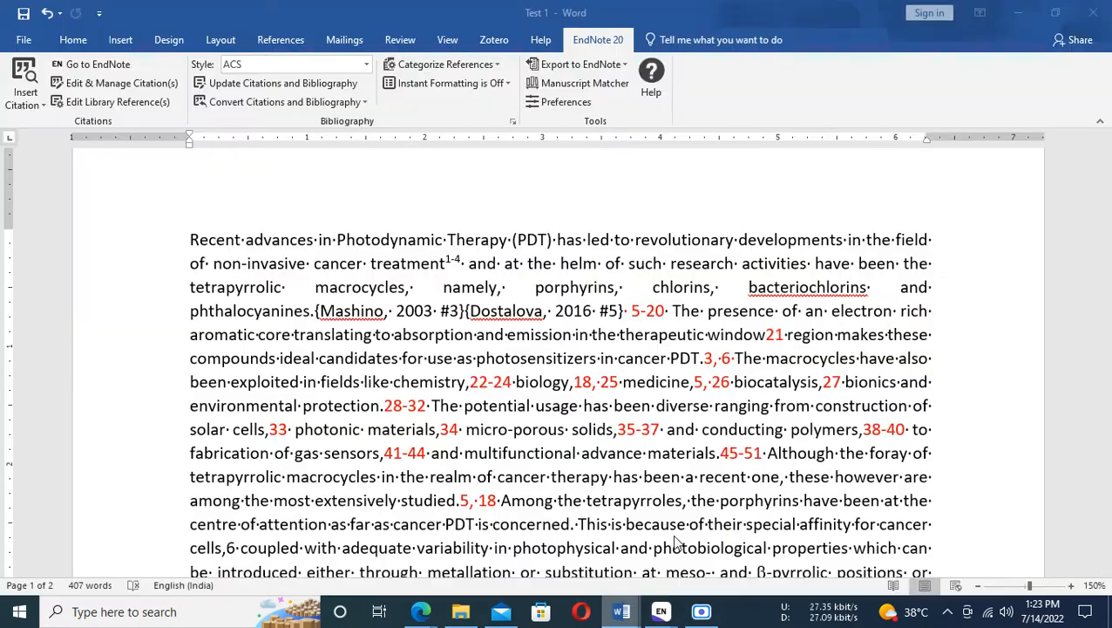
{"action": "left_click", "coordinate": [622, 311]}
{"action": "key", "text": "ctrl+v"}
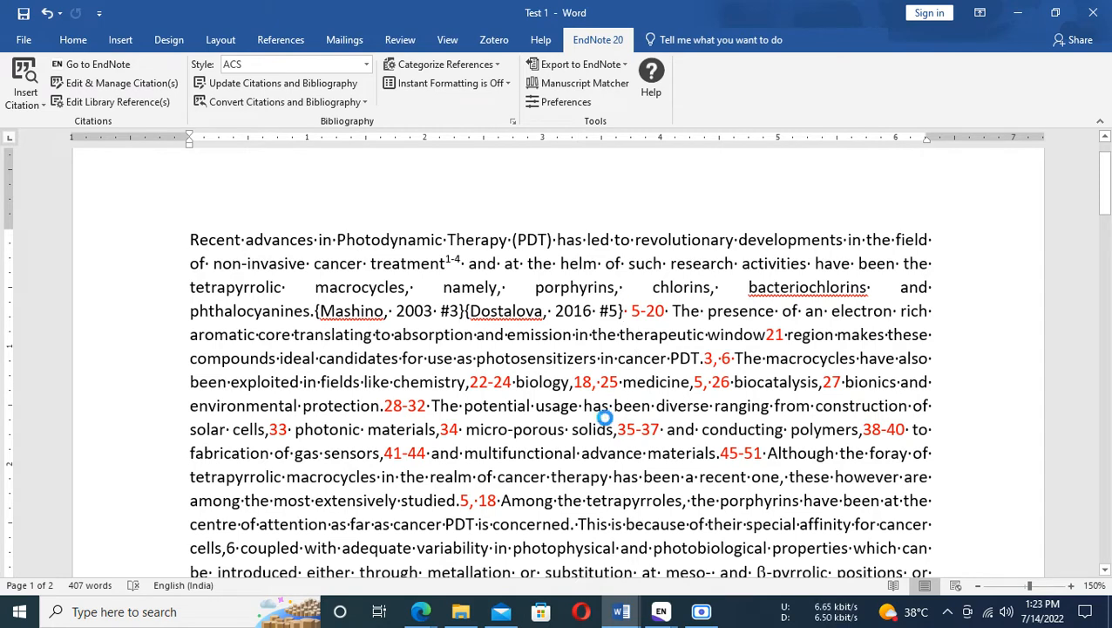
Copy the journal details of entry 7, "Fullerenes, Nanotubes and Carbon Nanostructures 2020, 28 (6), 487-499.", from the Test 2 document.
{"action": "left_click", "coordinate": [661, 612]}
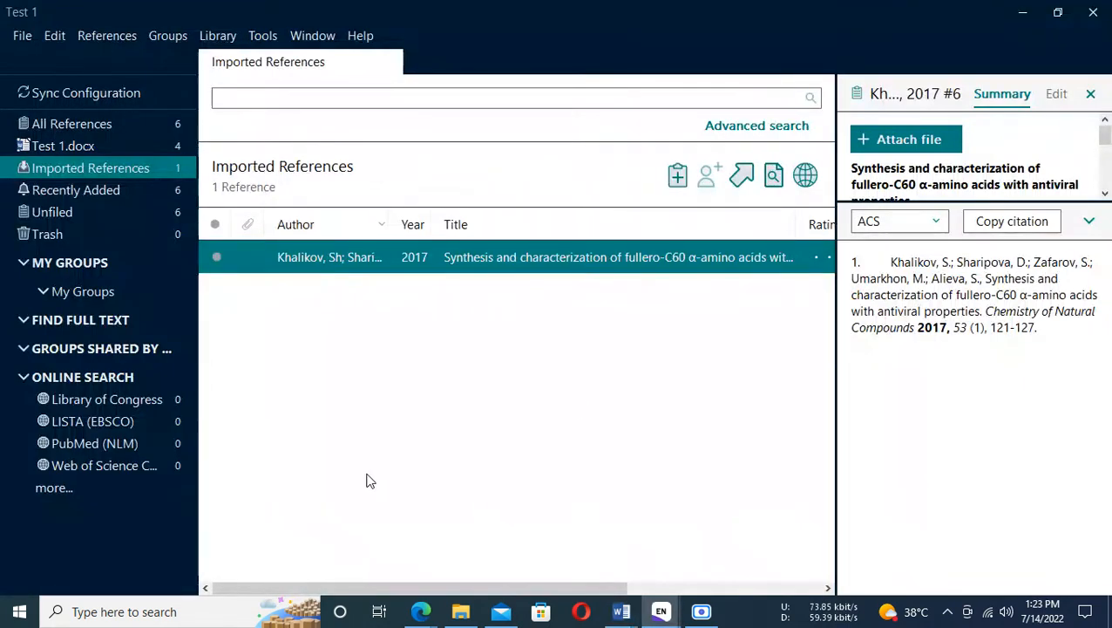
{"action": "mouse_move", "coordinate": [623, 617]}
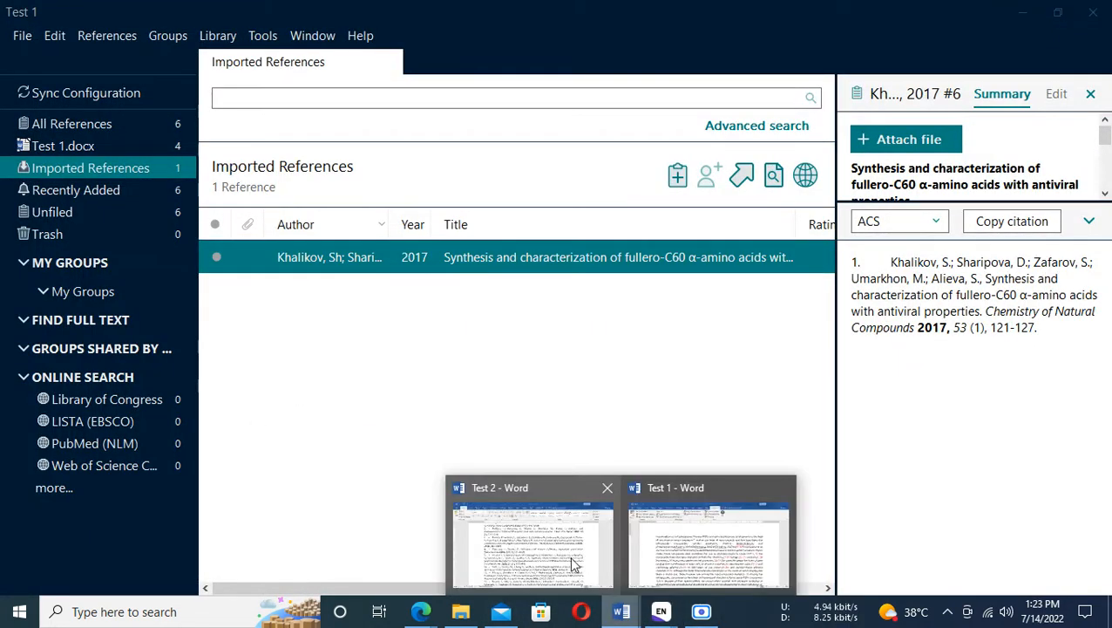
{"action": "left_click", "coordinate": [562, 553]}
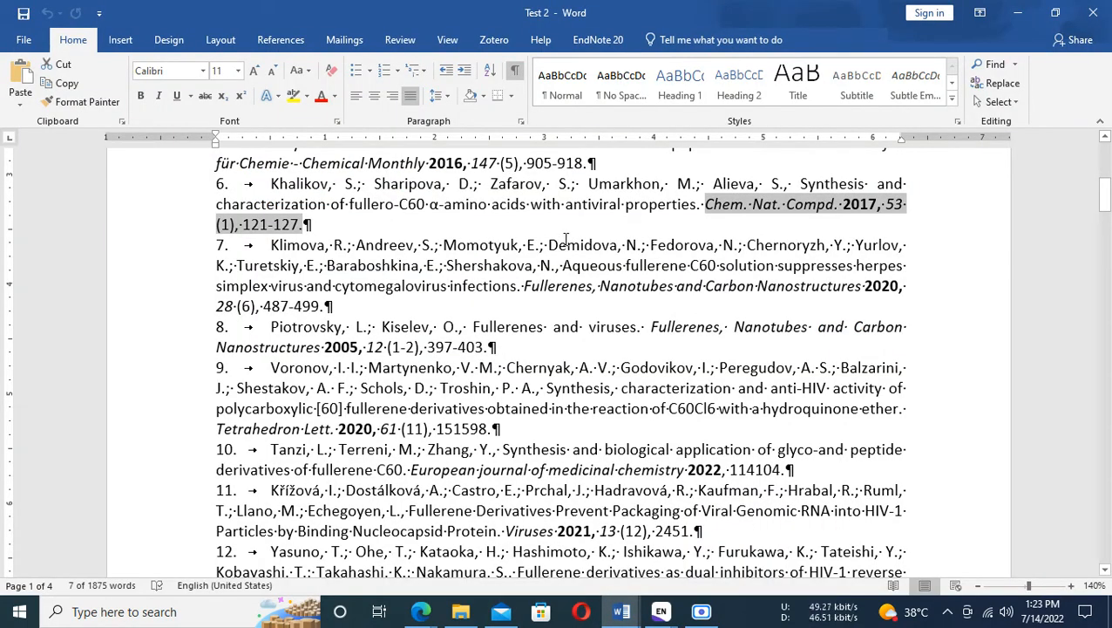
{"action": "key", "text": "alt+Tab"}
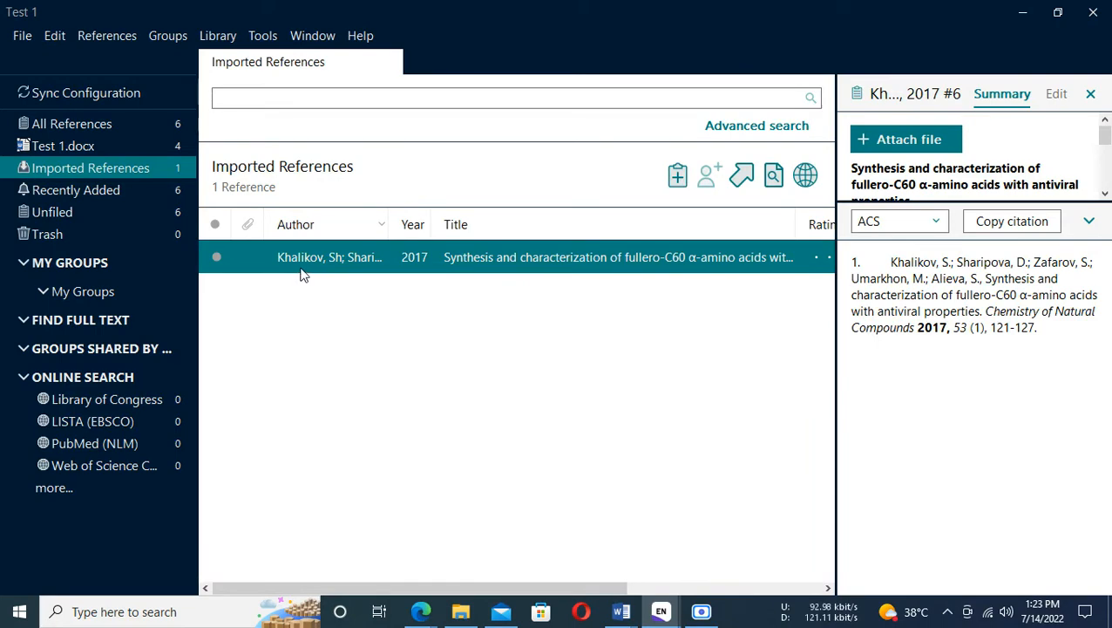
{"action": "key", "text": "alt+Tab"}
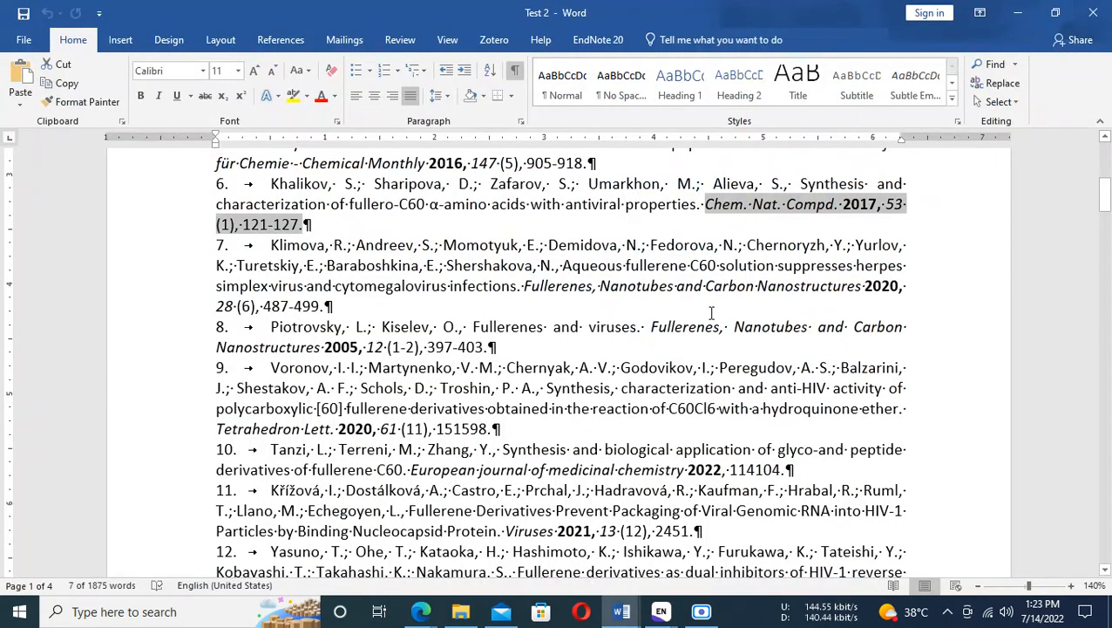
{"action": "left_click", "coordinate": [527, 287]}
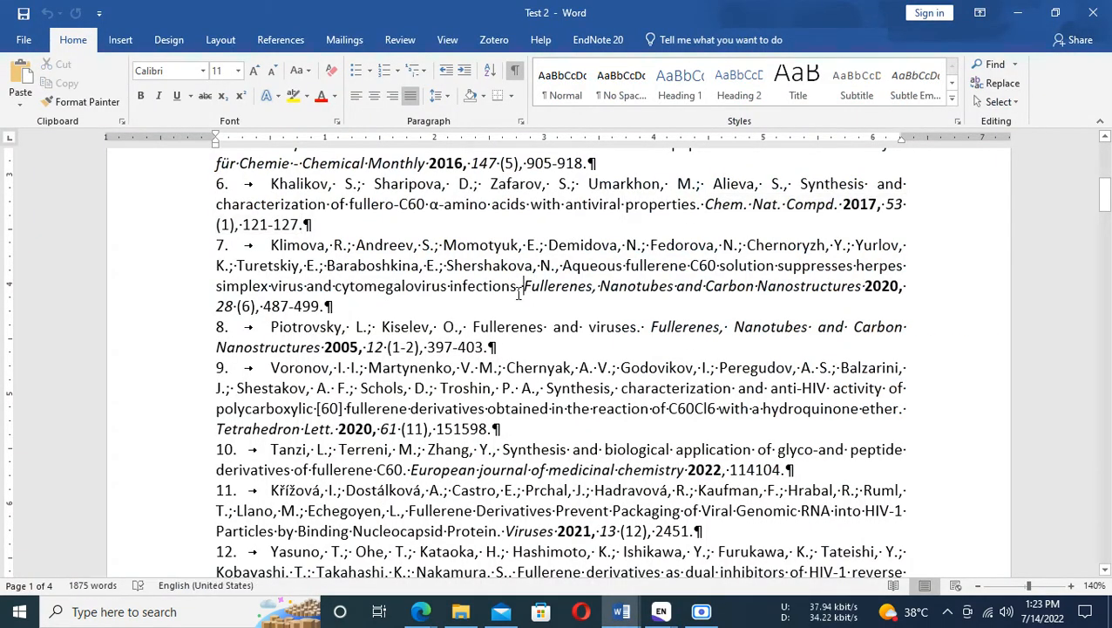
{"action": "left_click_drag", "start_coordinate": [526, 287], "coordinate": [332, 307]}
{"action": "key", "text": "ctrl+c"}
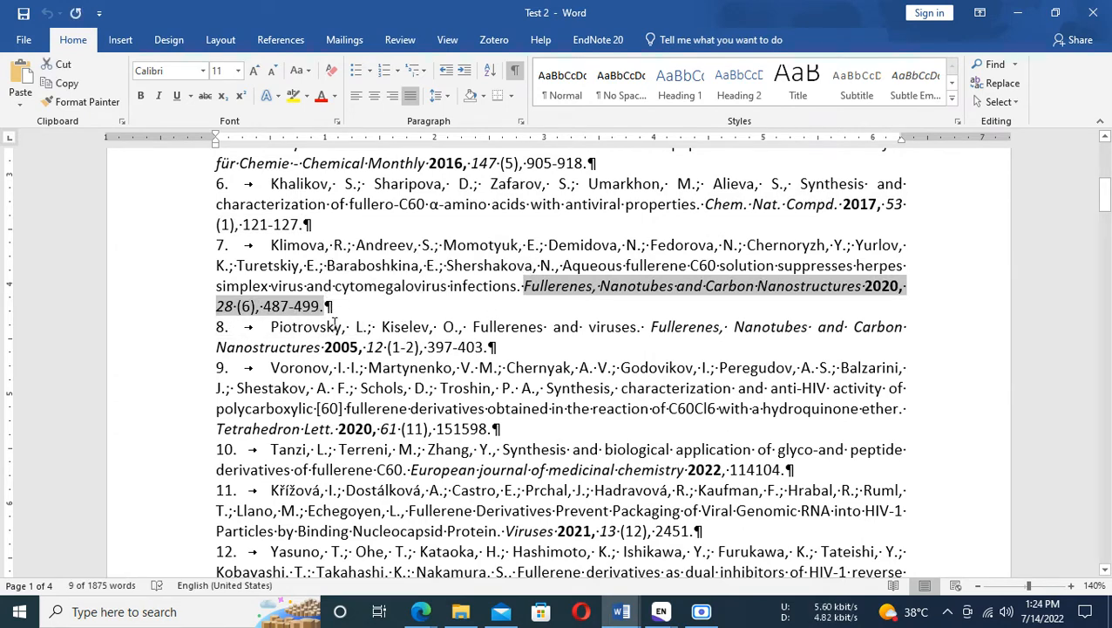
Search Google Scholar for "Fullerenes, Nanotubes and Carbon Nanostructures 2020, 28 (6), 487-499." and download the article's citation in EndNote format.
{"action": "key", "text": "alt+Tab"}
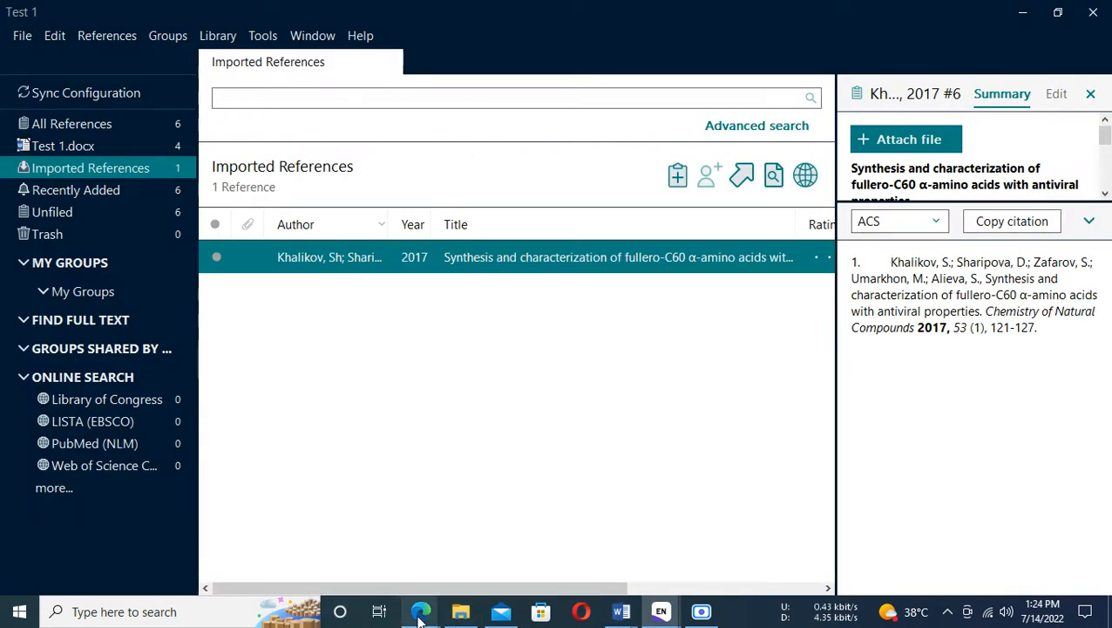
{"action": "mouse_move", "coordinate": [420, 618]}
{"action": "left_click", "coordinate": [319, 542]}
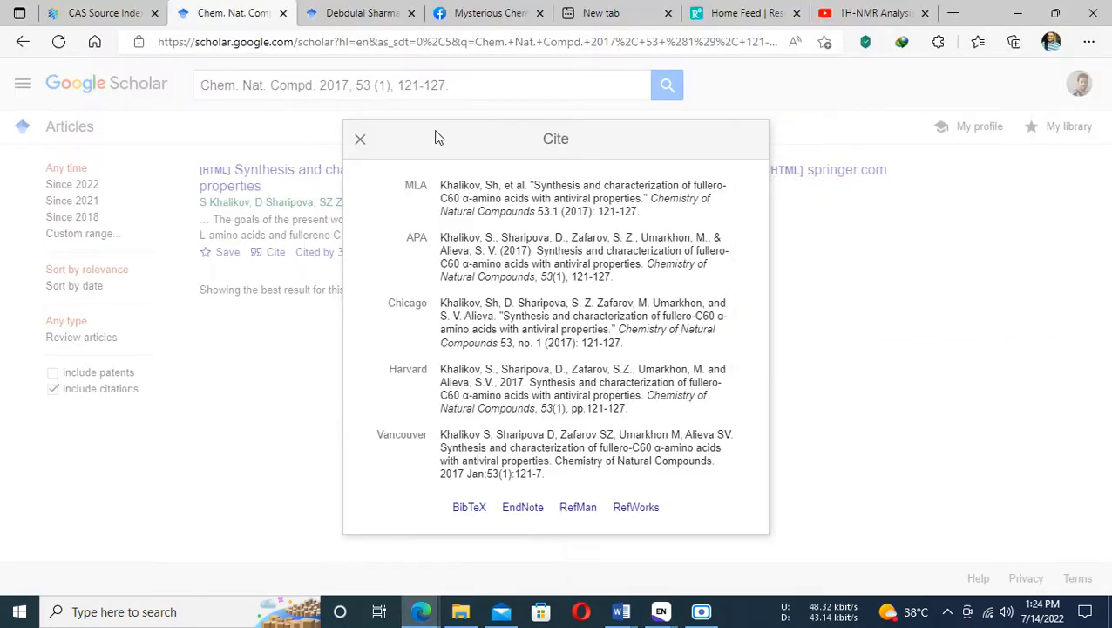
{"action": "left_click", "coordinate": [360, 140]}
{"action": "left_click", "coordinate": [477, 81]}
{"action": "key", "text": "ctrl+a"}
{"action": "key", "text": "ctrl+v"}
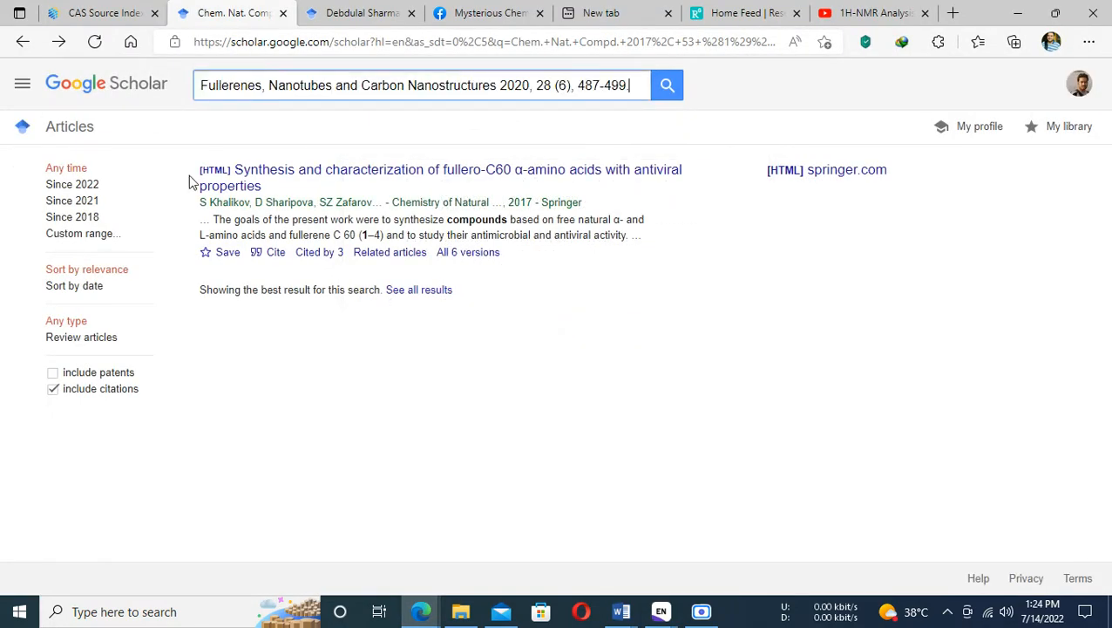
{"action": "left_click", "coordinate": [669, 93]}
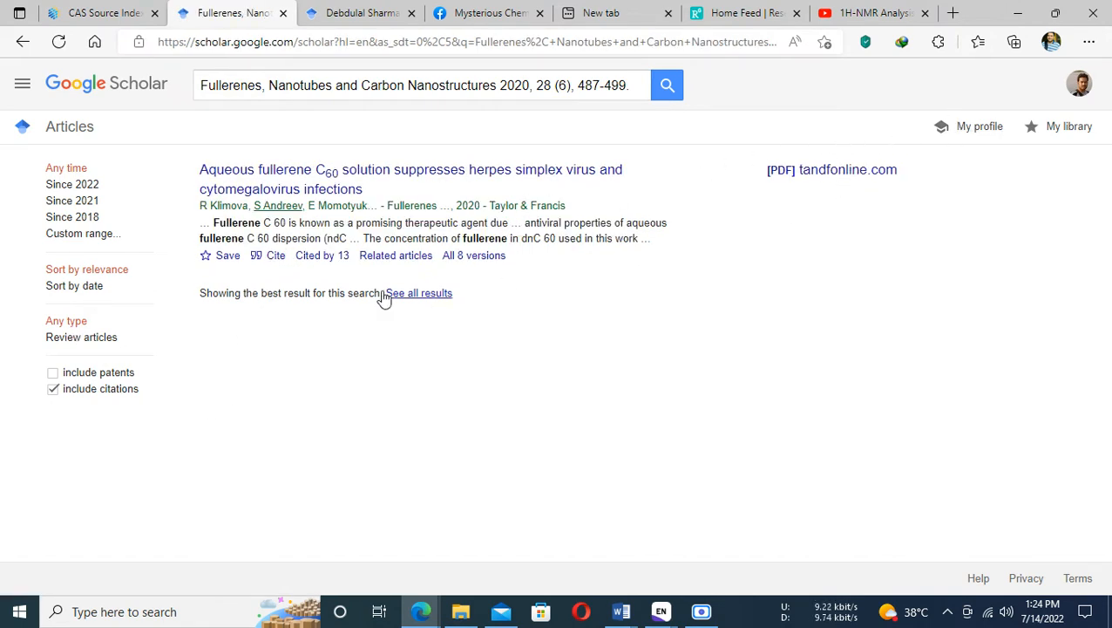
{"action": "left_click", "coordinate": [272, 257]}
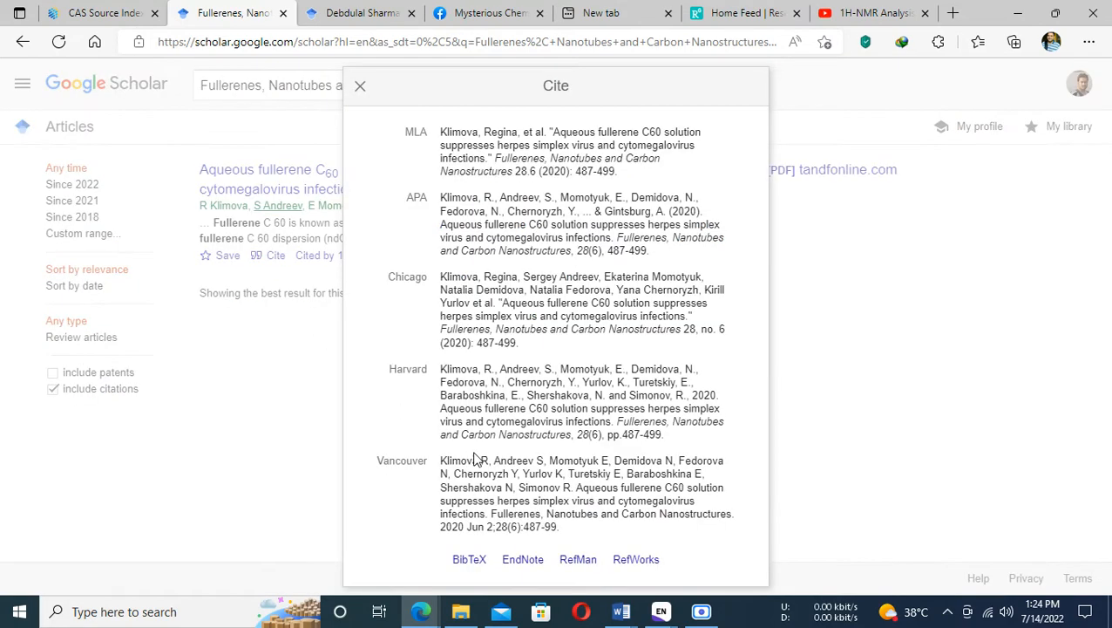
{"action": "left_click", "coordinate": [523, 561]}
Import the downloaded file scholar (47).enw into the EndNote library Test 1 using the EndNote Import option.
{"action": "left_click", "coordinate": [668, 613]}
{"action": "left_click", "coordinate": [722, 522]}
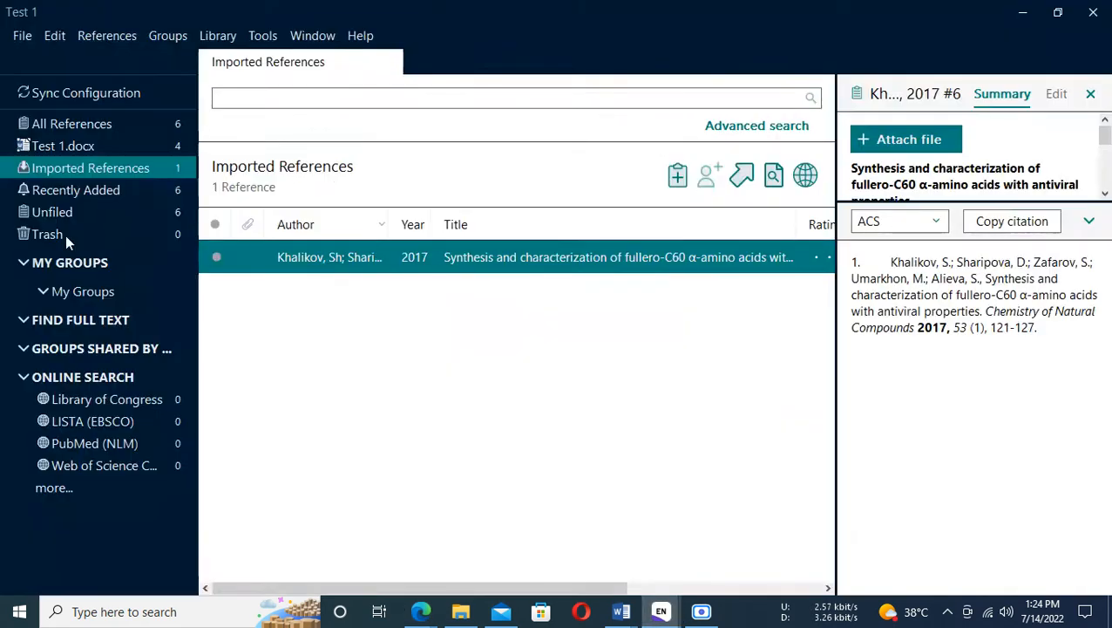
{"action": "left_click", "coordinate": [22, 38]}
{"action": "mouse_move", "coordinate": [162, 290]}
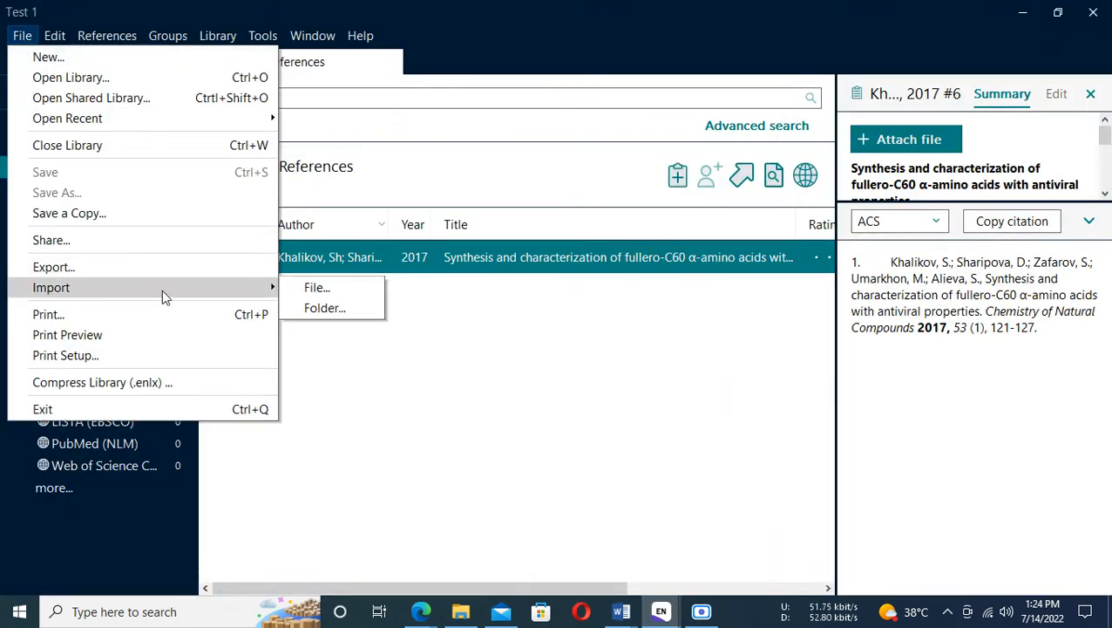
{"action": "left_click", "coordinate": [361, 293]}
{"action": "left_click", "coordinate": [695, 251]}
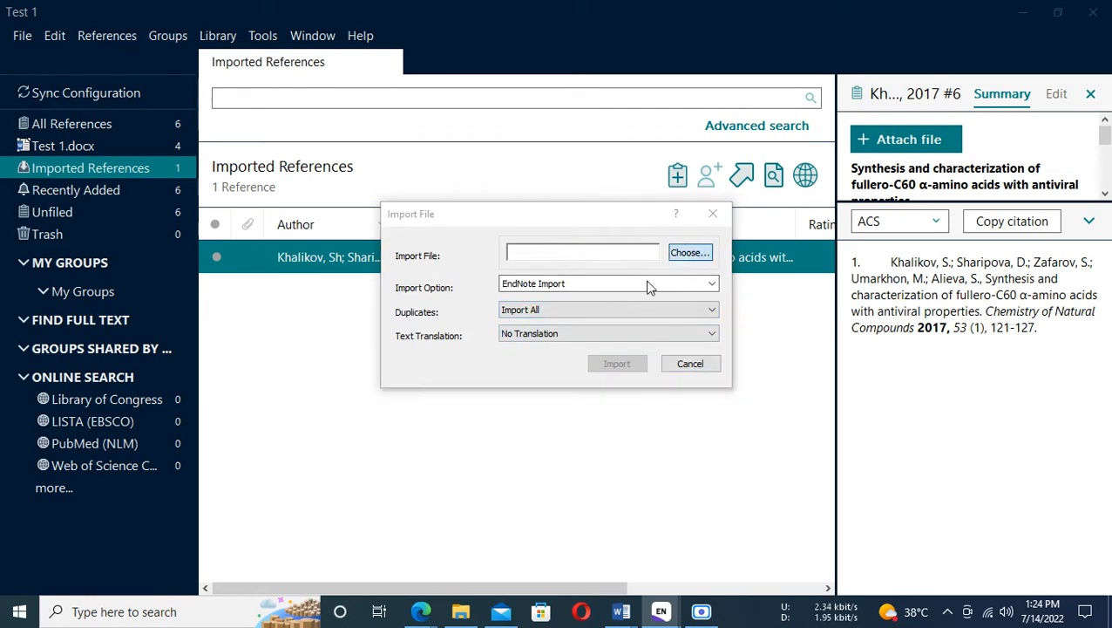
{"action": "left_click", "coordinate": [565, 318]}
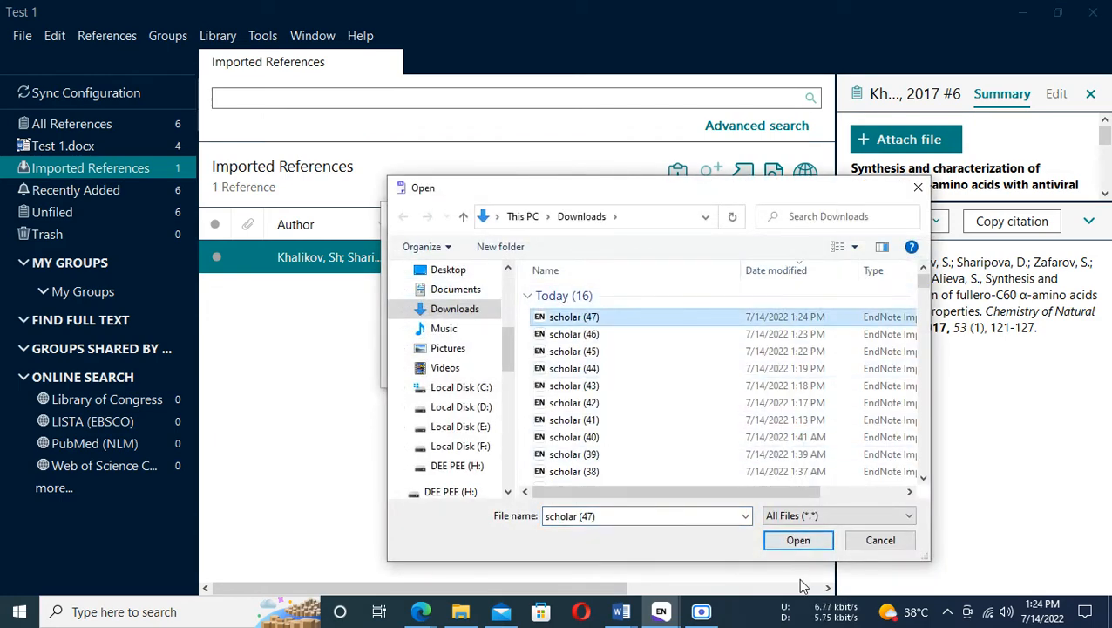
{"action": "left_click", "coordinate": [798, 546]}
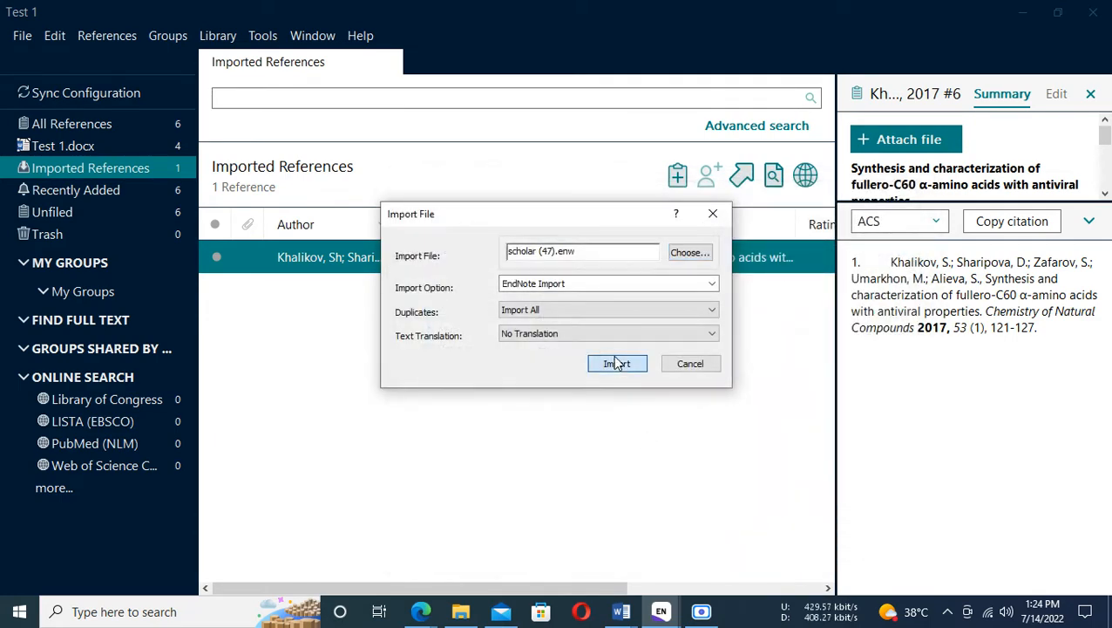
{"action": "left_click", "coordinate": [615, 362]}
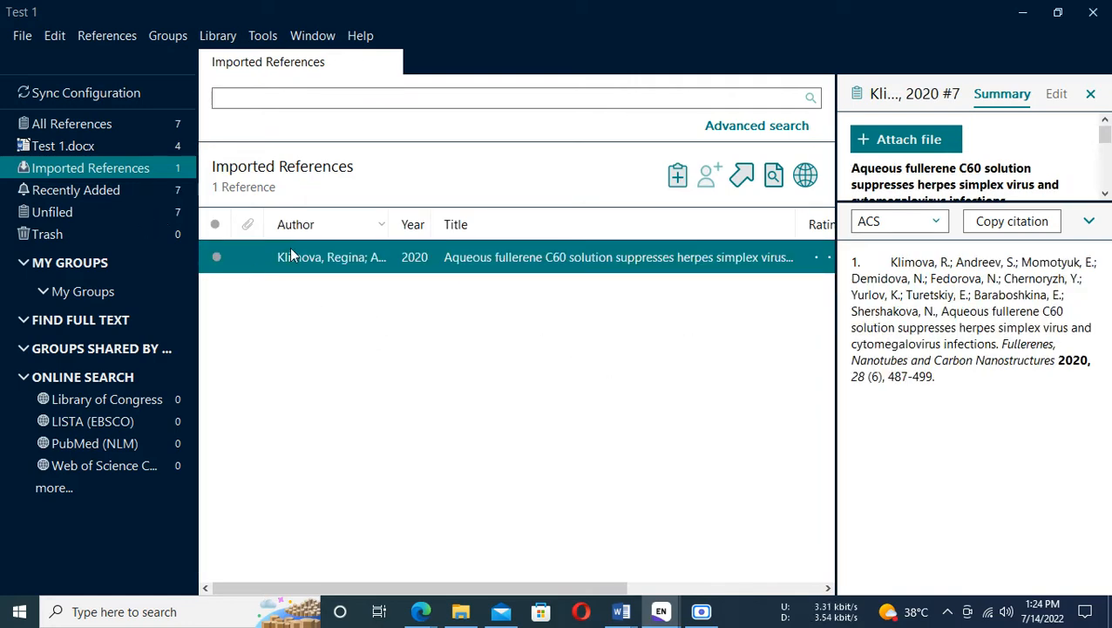
Insert the temporary citation for the imported 2020 reference #7 in the Test 1 document, directly after the #6 citation, and return to EndNote.
{"action": "mouse_move", "coordinate": [621, 611]}
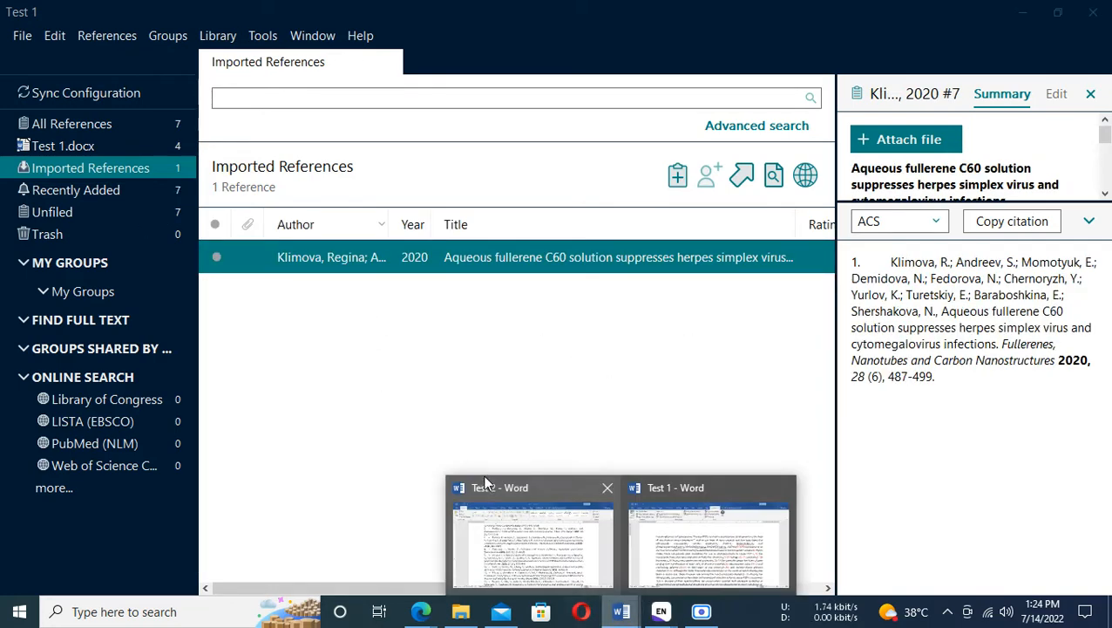
{"action": "left_click", "coordinate": [712, 558]}
{"action": "left_click", "coordinate": [749, 314]}
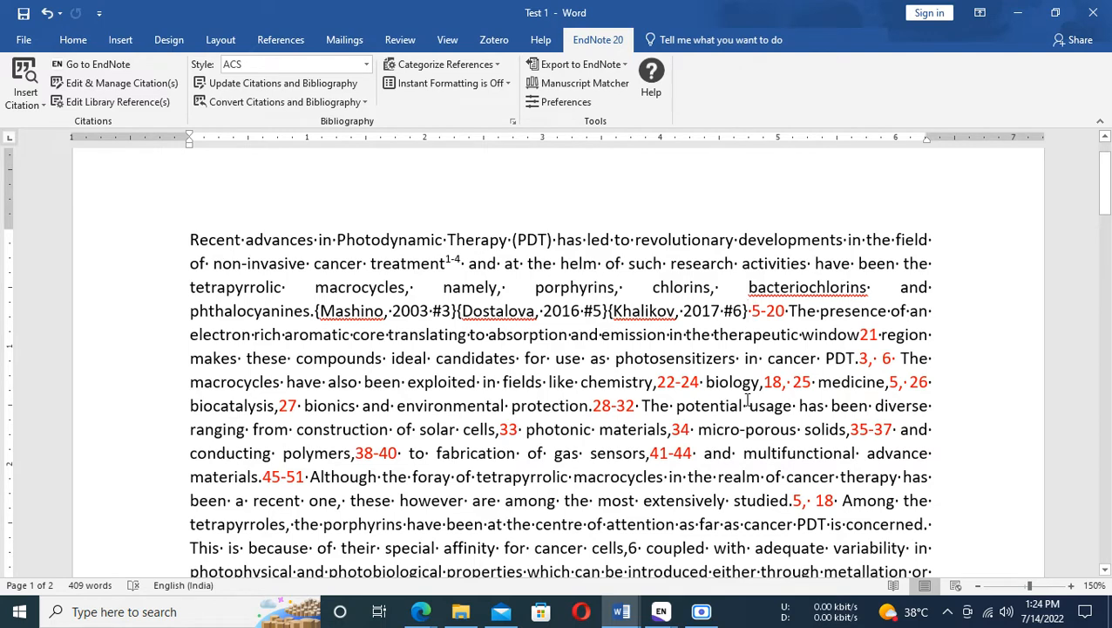
{"action": "type", "text": "{Klimova, 2020 #7}"}
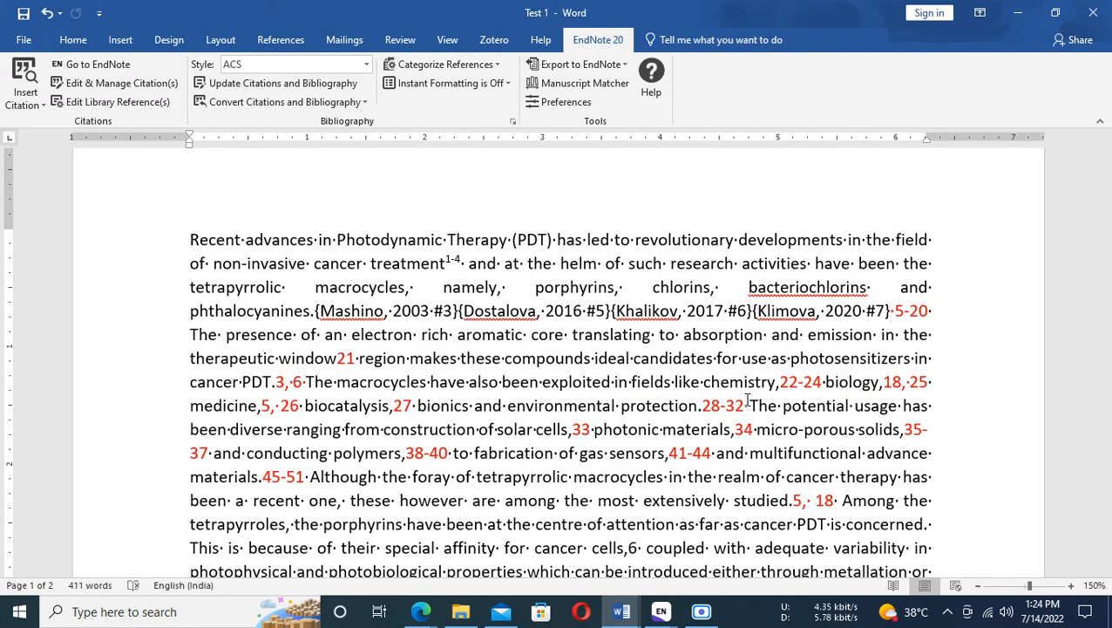
{"action": "key", "text": "alt+Tab"}
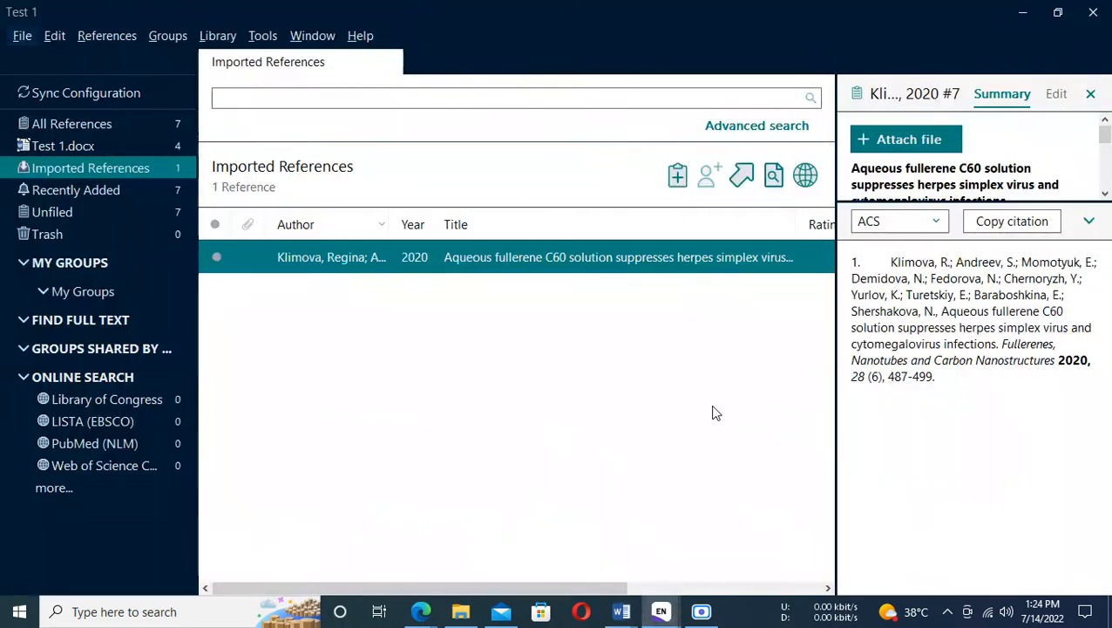
Switch to the Test 1 document in Word and update its citations and bibliography in the ACS style.
{"action": "key", "text": "alt+Tab"}
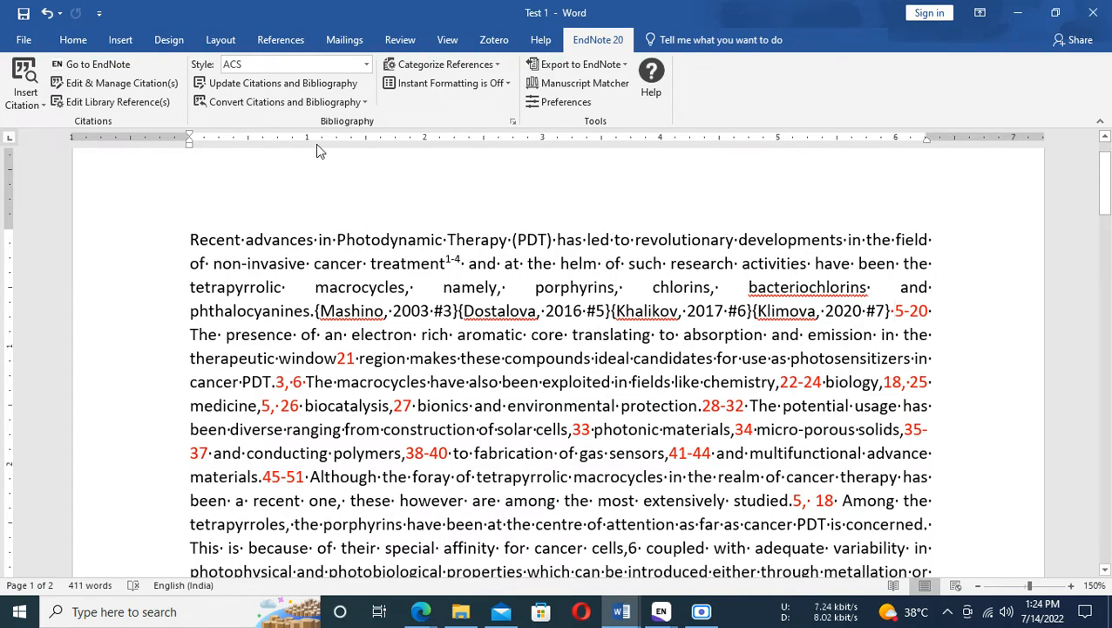
{"action": "left_click", "coordinate": [251, 87]}
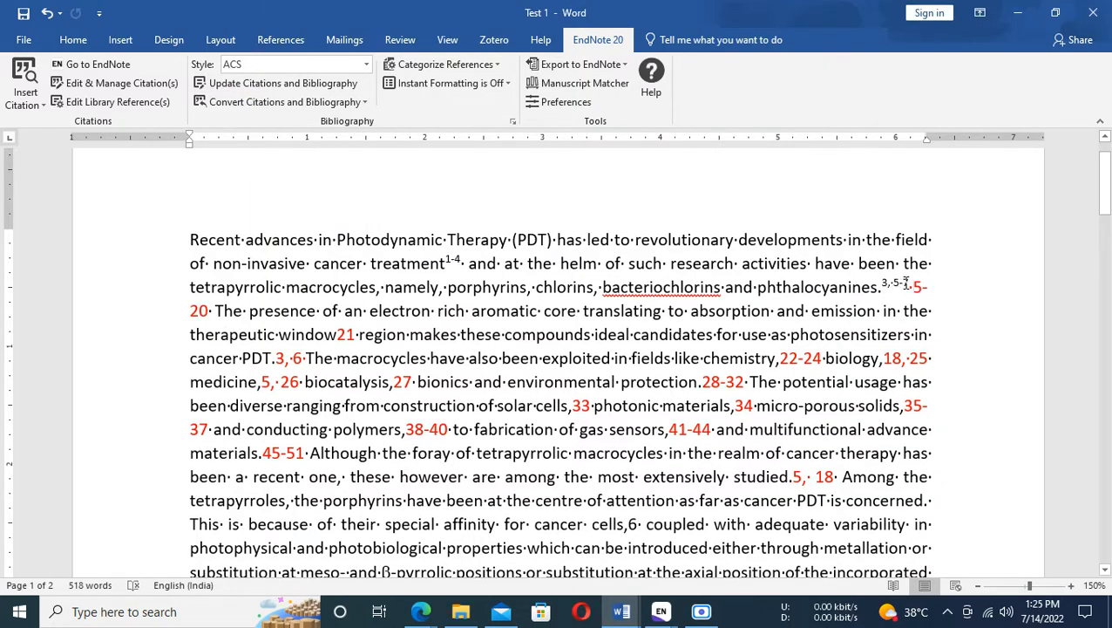
{"action": "scroll", "coordinate": [591, 492], "scroll_direction": "down", "scroll_amount": 15}
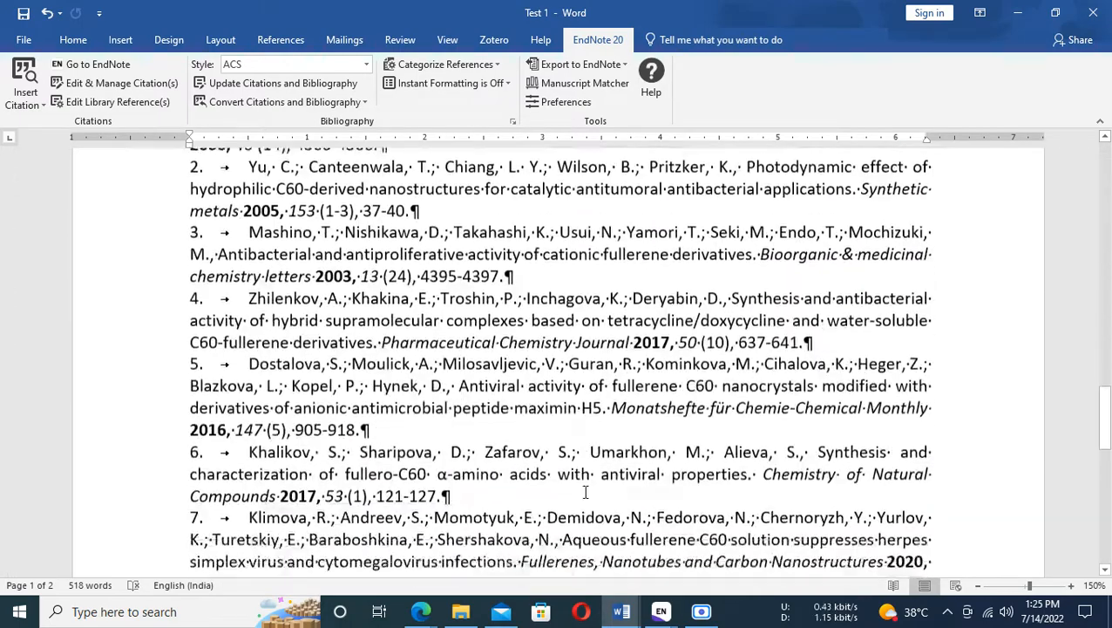
{"action": "scroll", "coordinate": [586, 493], "scroll_direction": "down", "scroll_amount": 10}
{"action": "scroll", "coordinate": [539, 489], "scroll_direction": "up", "scroll_amount": 6}
{"action": "scroll", "coordinate": [366, 436], "scroll_direction": "down", "scroll_amount": 2}
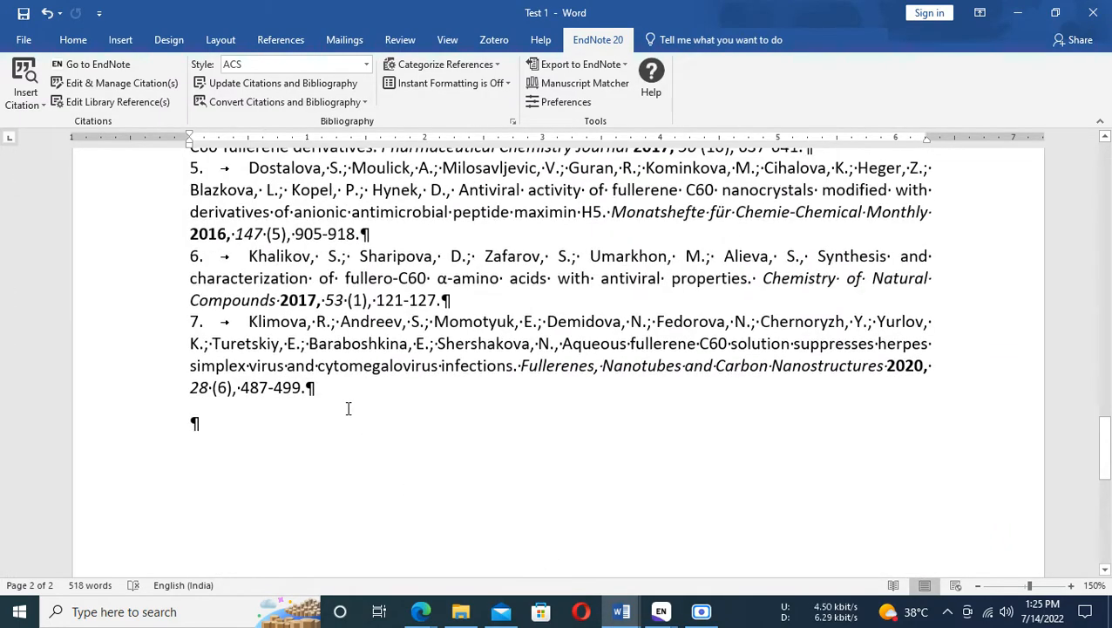
Examine the reference list in the Test 1 document, checking how the journal names of the entries are formatted.
{"action": "left_click", "coordinate": [336, 407]}
{"action": "scroll", "coordinate": [335, 408], "scroll_direction": "up", "scroll_amount": 5}
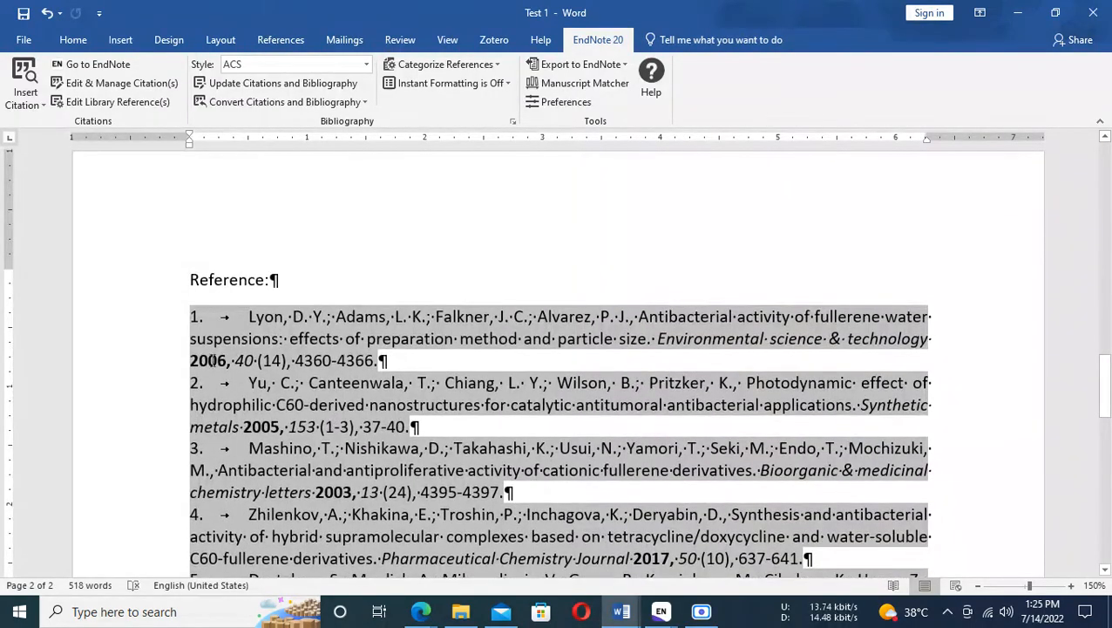
{"action": "left_click", "coordinate": [373, 291]}
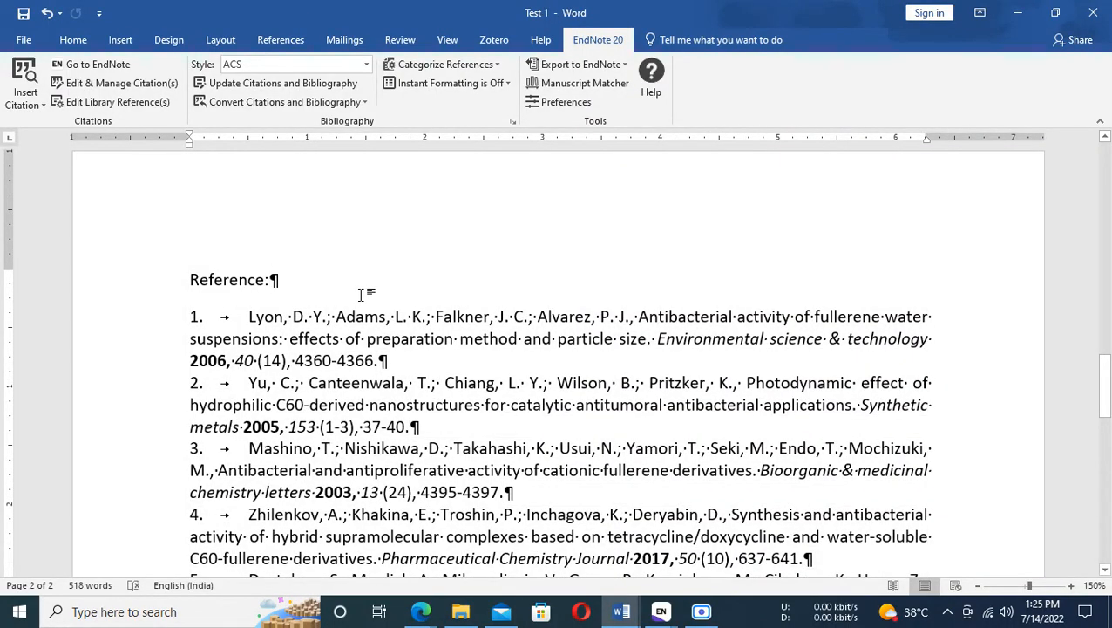
{"action": "scroll", "coordinate": [375, 349], "scroll_direction": "down", "scroll_amount": 8}
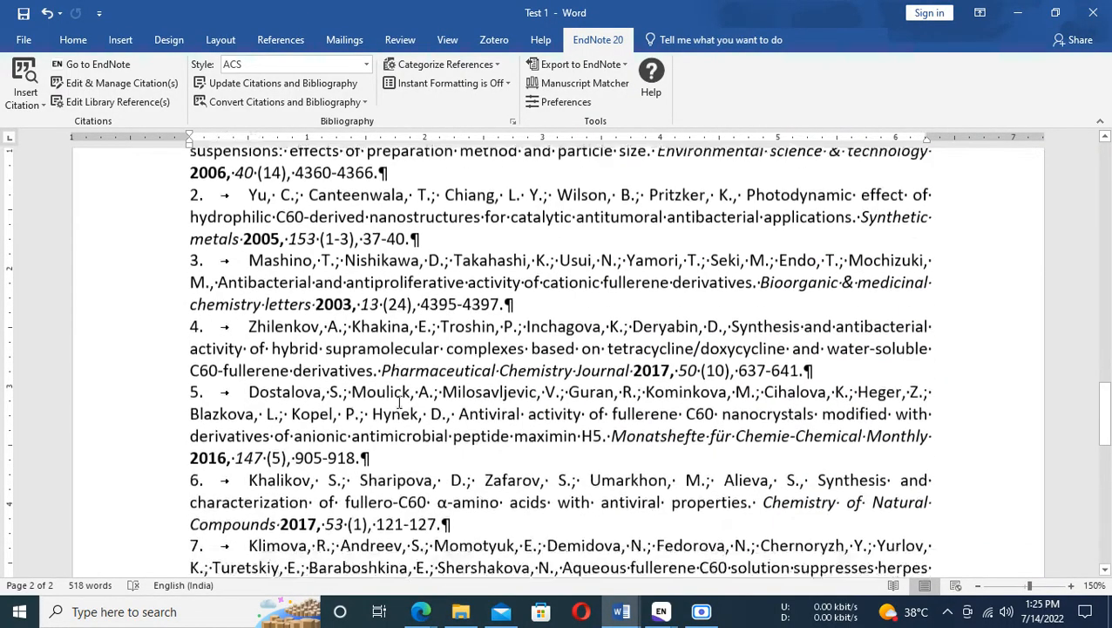
{"action": "scroll", "coordinate": [400, 401], "scroll_direction": "up", "scroll_amount": 8}
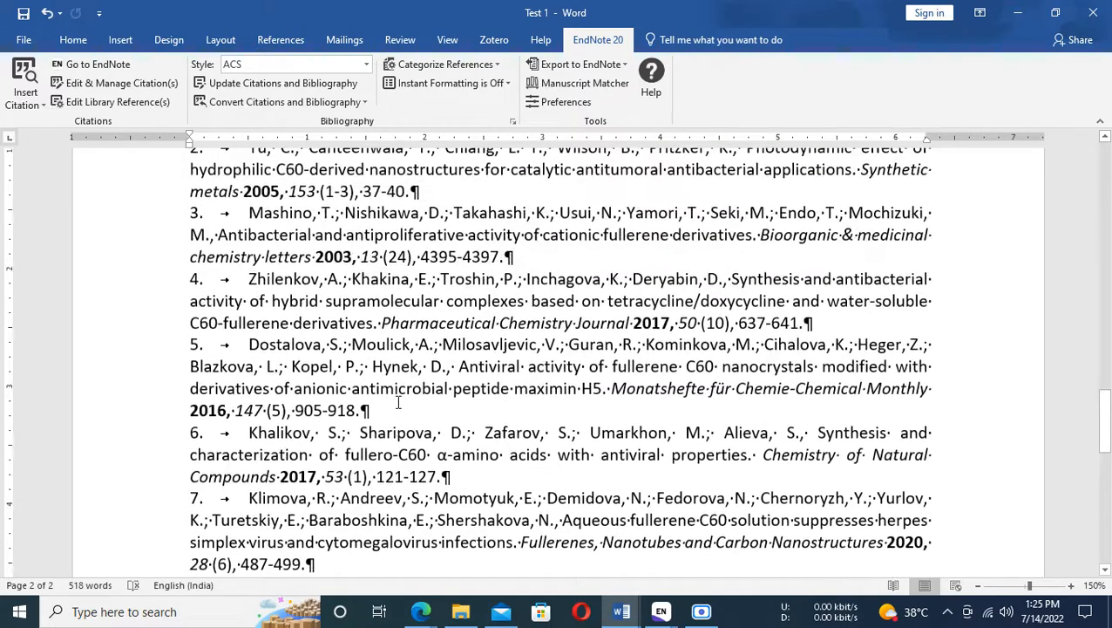
{"action": "scroll", "coordinate": [400, 402], "scroll_direction": "up", "scroll_amount": 1}
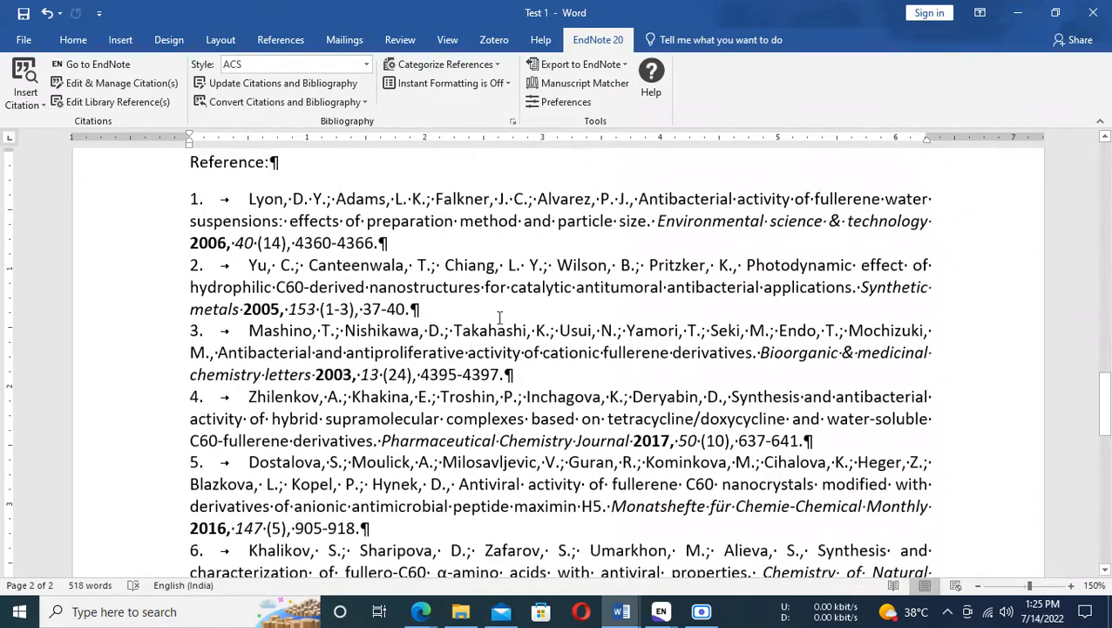
{"action": "left_click", "coordinate": [663, 222]}
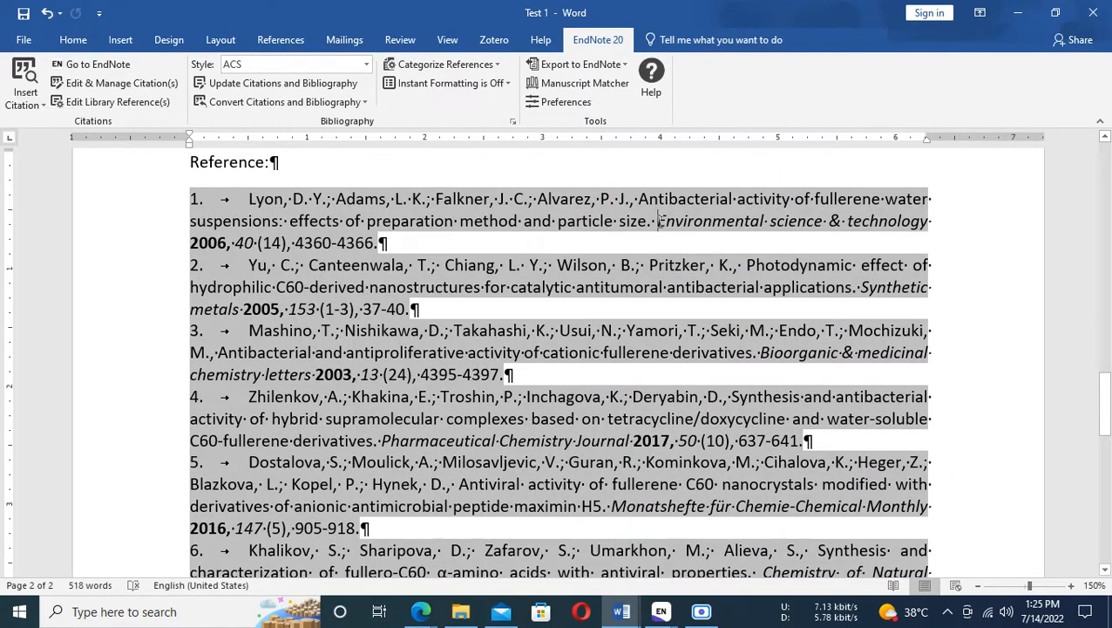
{"action": "left_click_drag", "start_coordinate": [660, 221], "coordinate": [933, 221]}
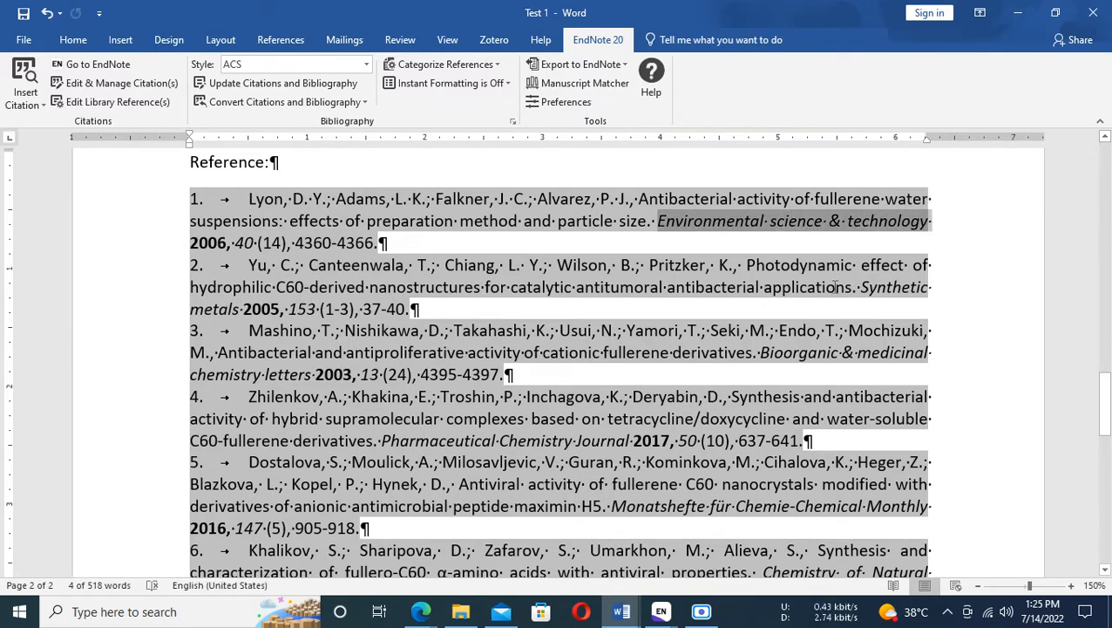
{"action": "left_click_drag", "start_coordinate": [863, 287], "coordinate": [239, 320]}
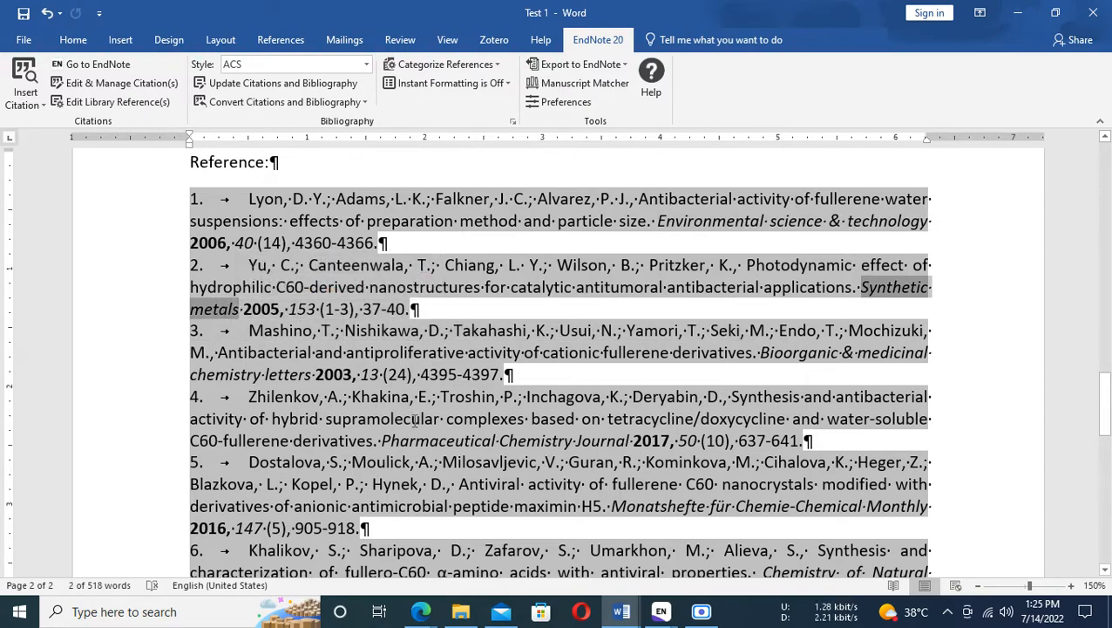
{"action": "left_click", "coordinate": [747, 353]}
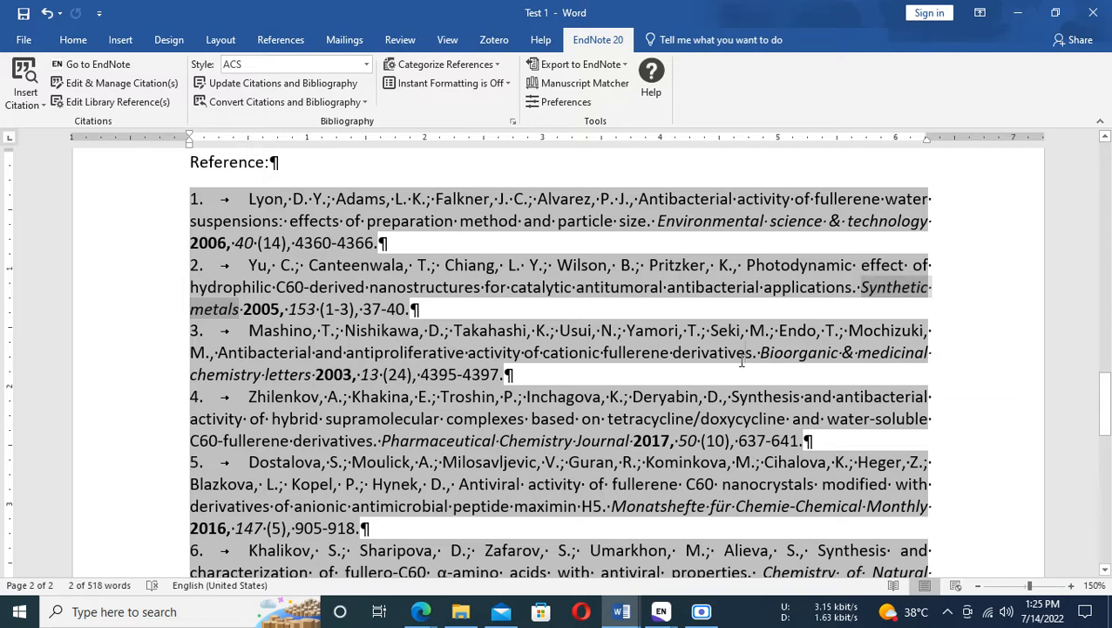
{"action": "left_click_drag", "start_coordinate": [765, 358], "coordinate": [515, 375]}
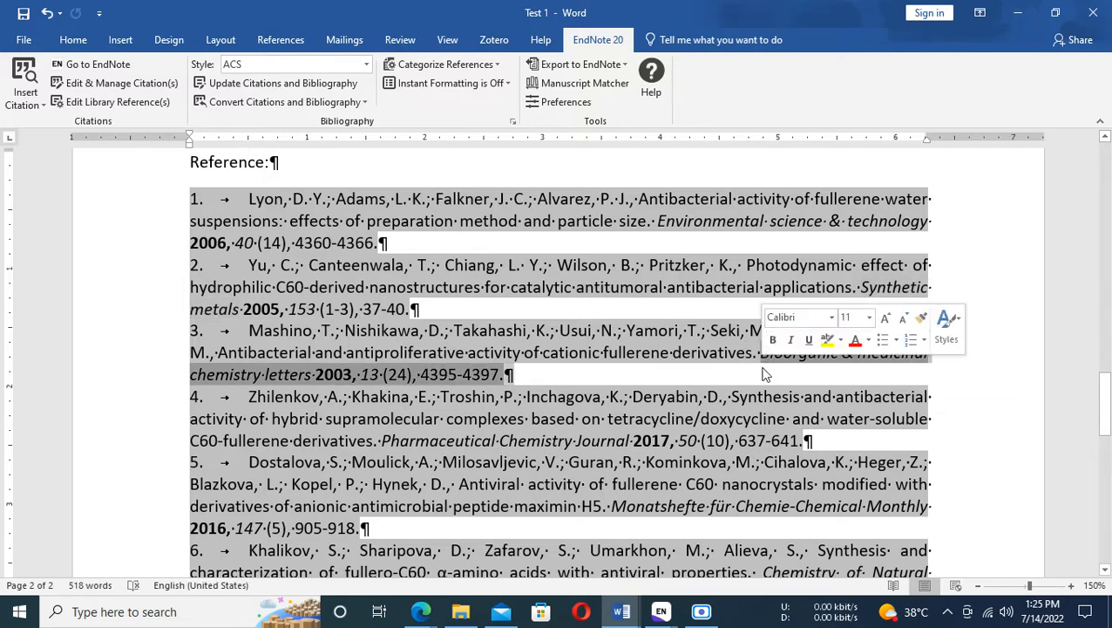
{"action": "left_click", "coordinate": [380, 399]}
{"action": "scroll", "coordinate": [485, 329], "scroll_direction": "down", "scroll_amount": 3}
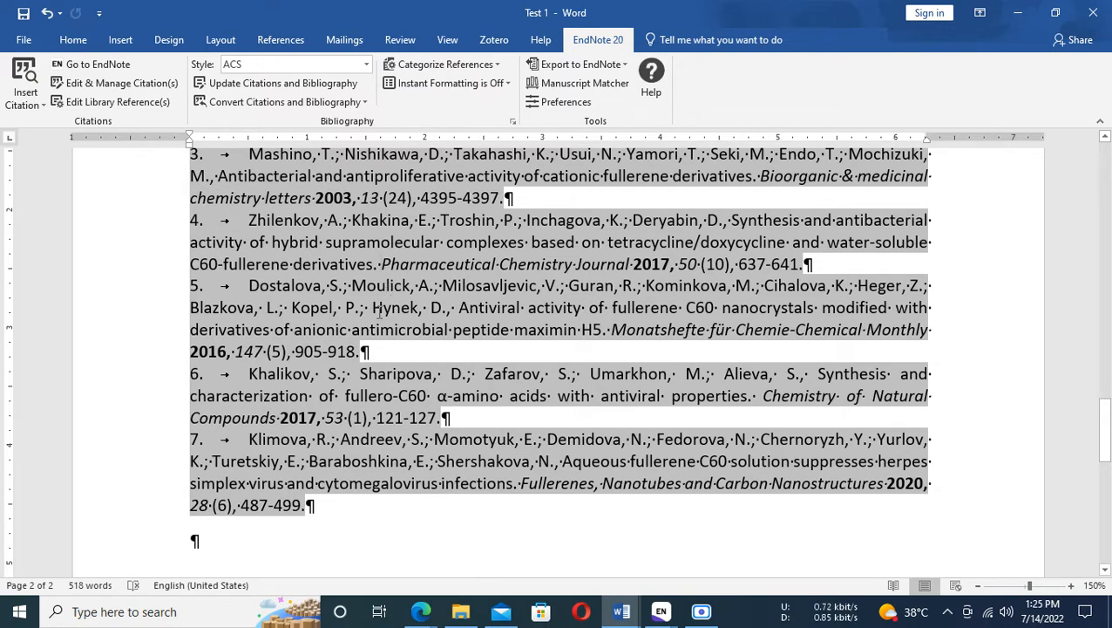
{"action": "double_click", "coordinate": [399, 263]}
{"action": "scroll", "coordinate": [387, 497], "scroll_direction": "up", "scroll_amount": 6}
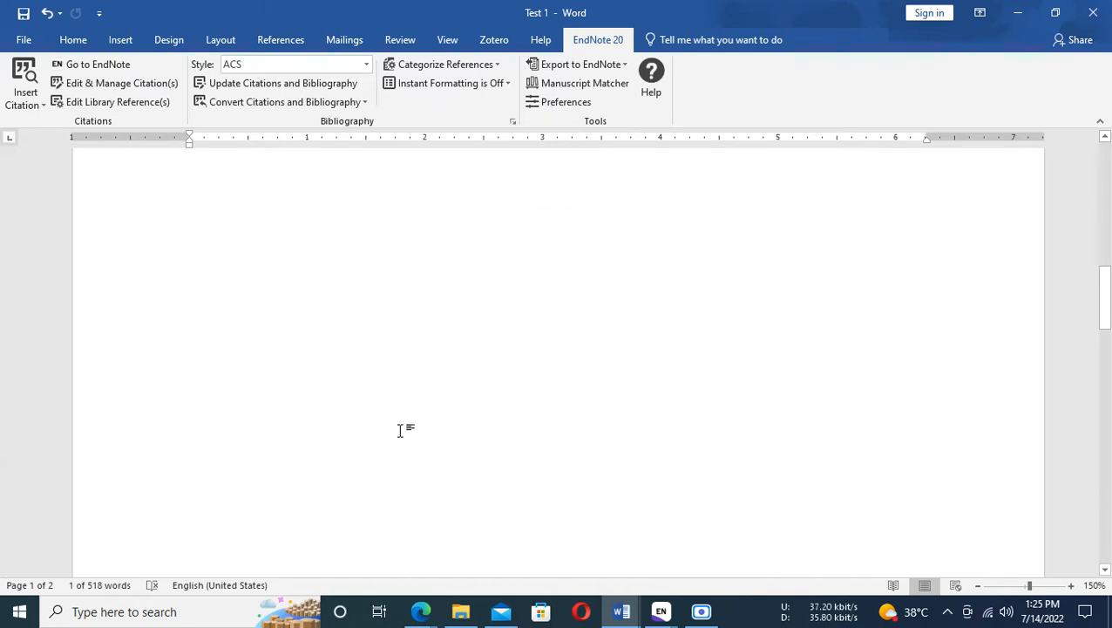
{"action": "scroll", "coordinate": [397, 427], "scroll_direction": "down", "scroll_amount": 4}
{"action": "left_click", "coordinate": [355, 352]}
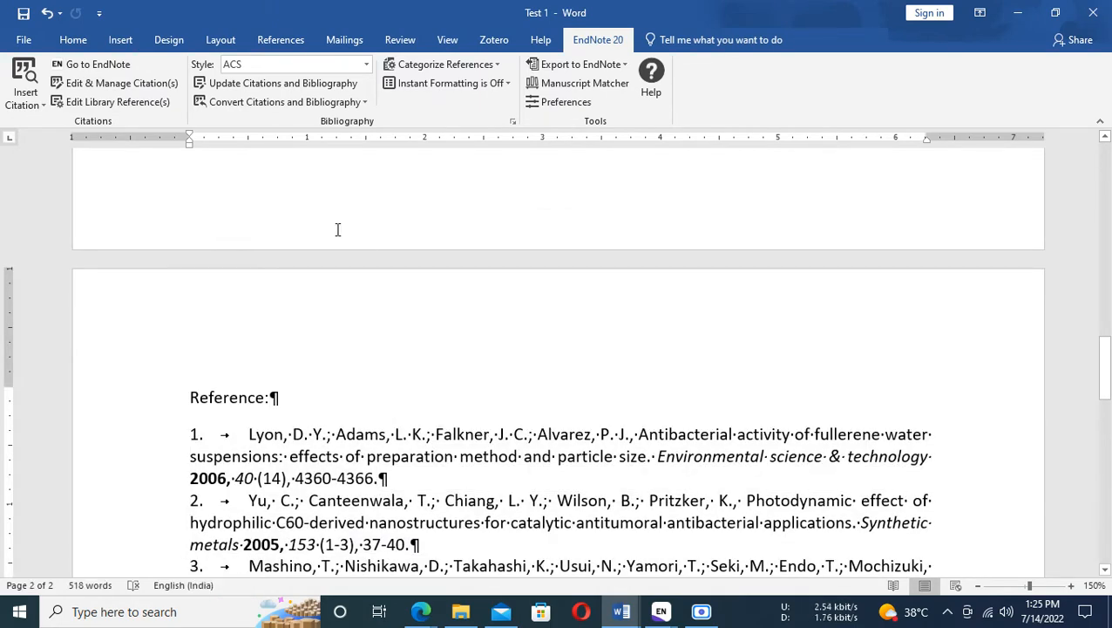
{"action": "scroll", "coordinate": [409, 302], "scroll_direction": "down", "scroll_amount": 3}
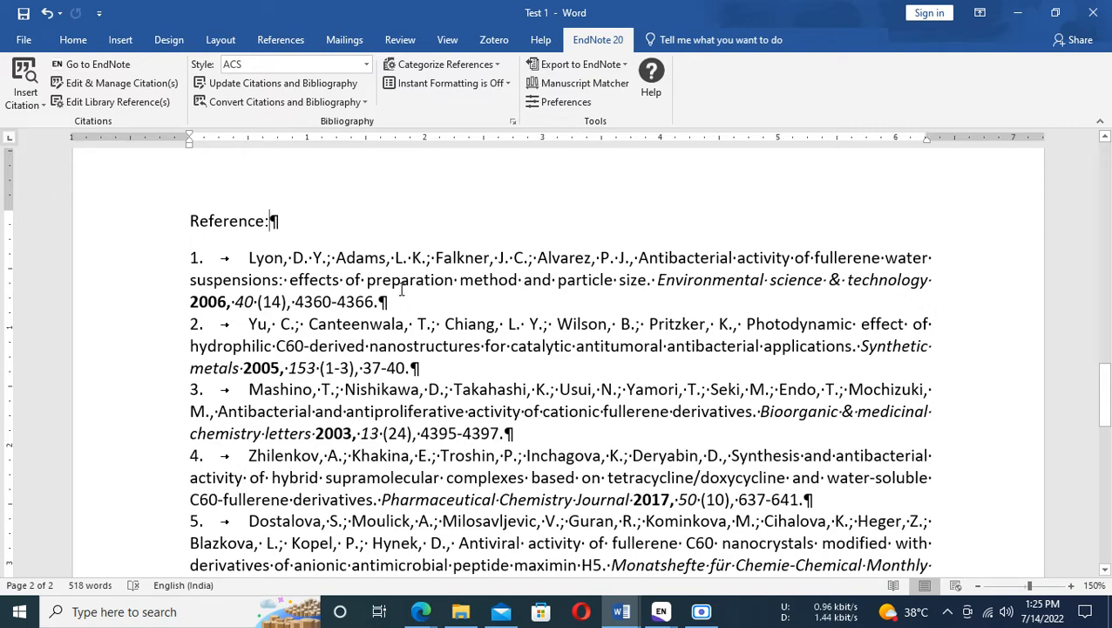
{"action": "scroll", "coordinate": [408, 241], "scroll_direction": "down", "scroll_amount": 5}
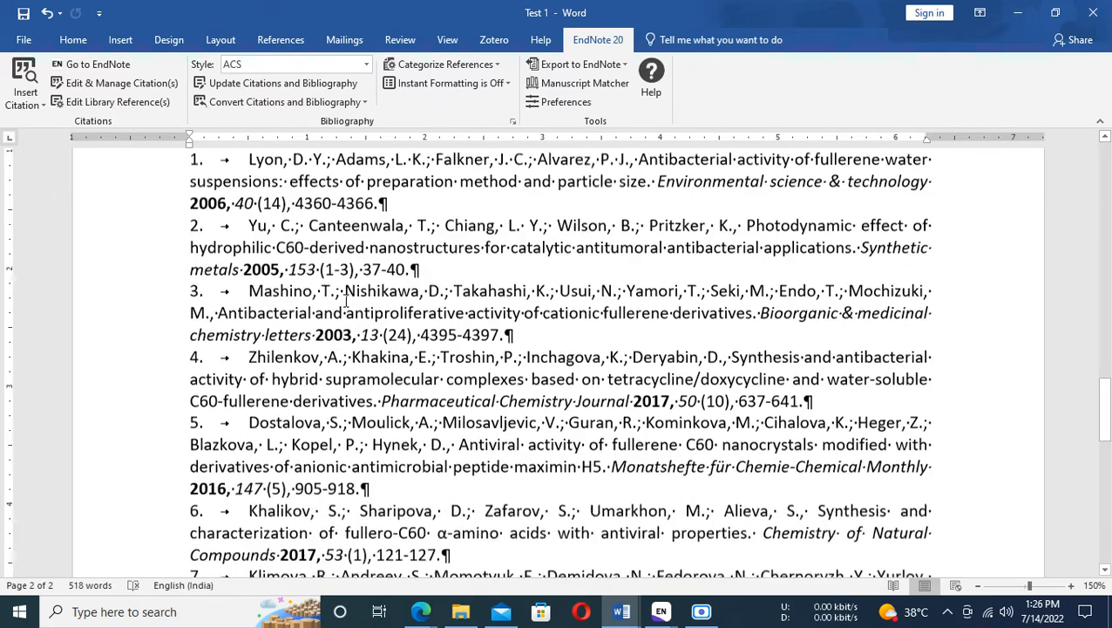
{"action": "scroll", "coordinate": [342, 402], "scroll_direction": "up", "scroll_amount": 5}
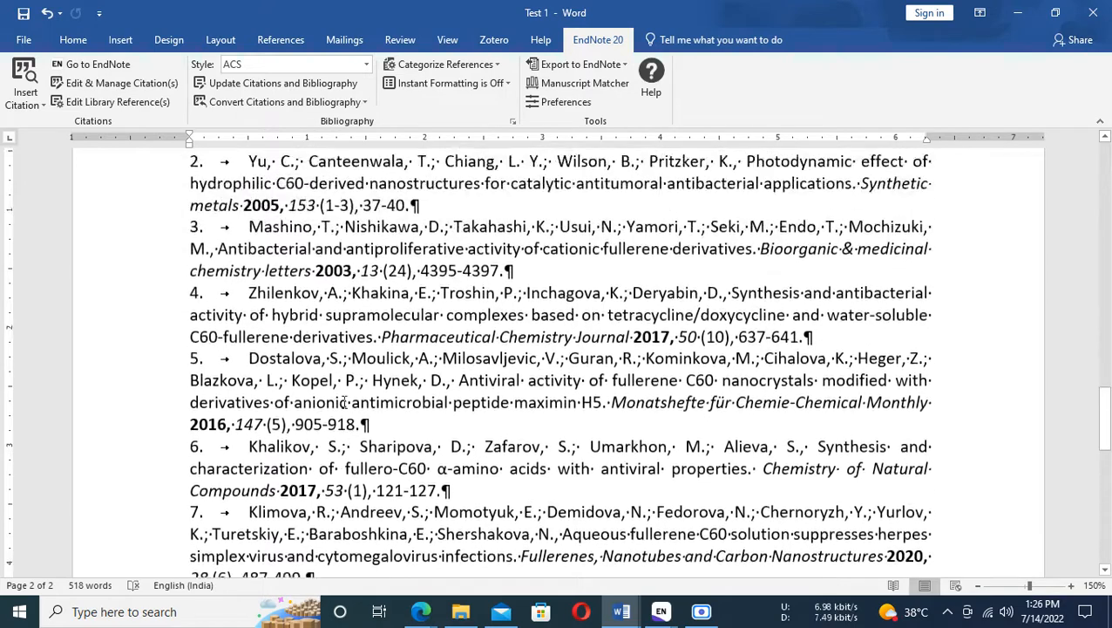
Reformat the Test 1 citations and bibliography with the Angewandte Chemie Copy output style.
{"action": "left_click", "coordinate": [367, 65]}
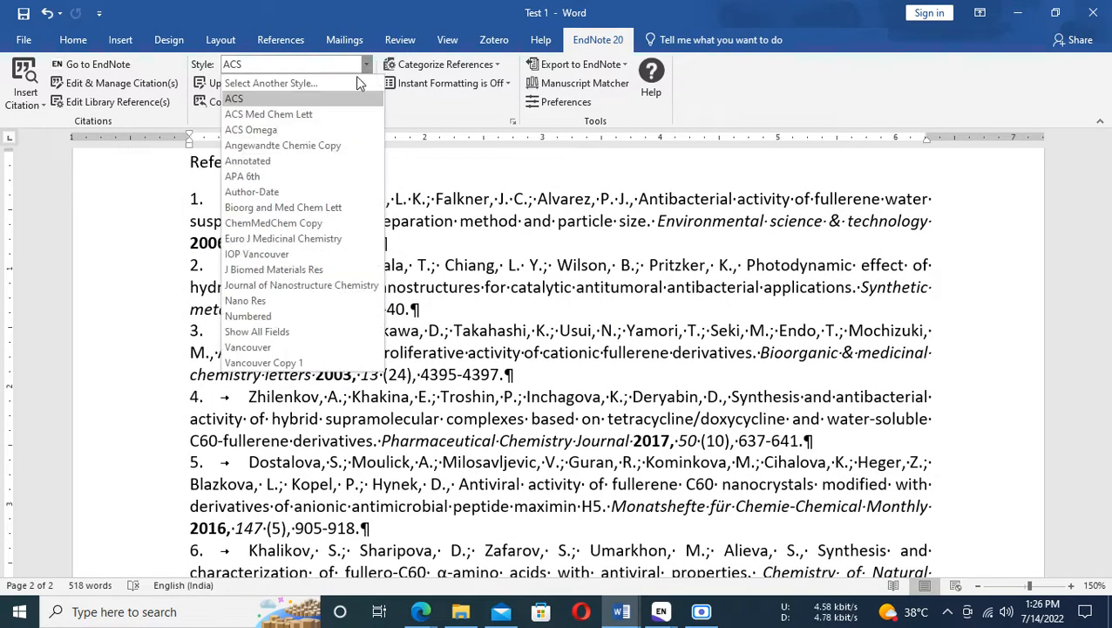
{"action": "left_click", "coordinate": [255, 99]}
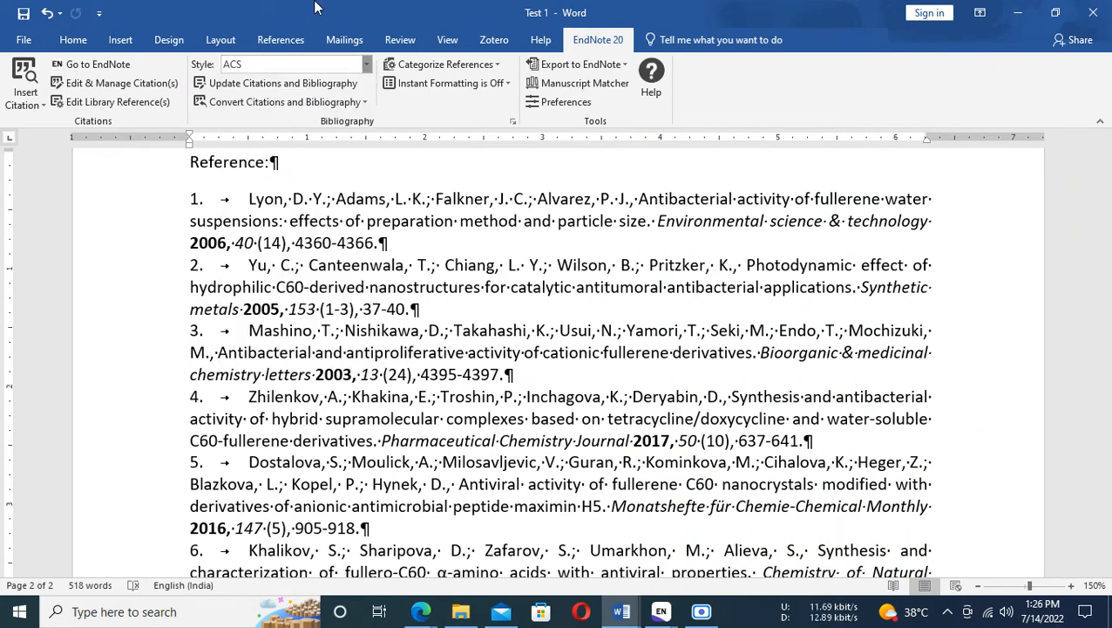
{"action": "left_click", "coordinate": [366, 68]}
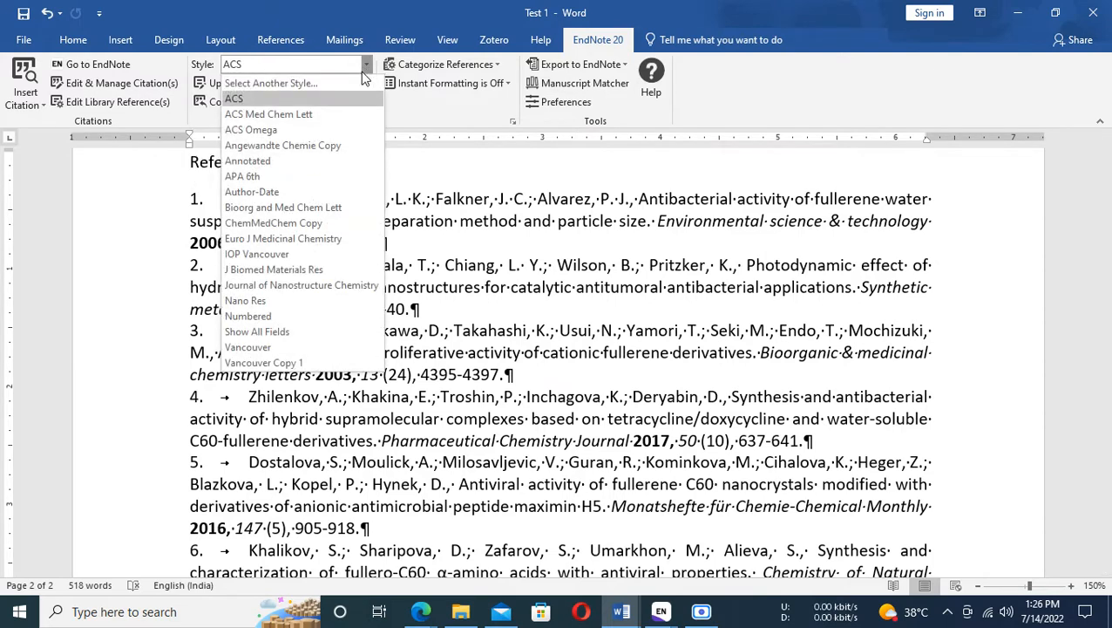
{"action": "left_click", "coordinate": [287, 146]}
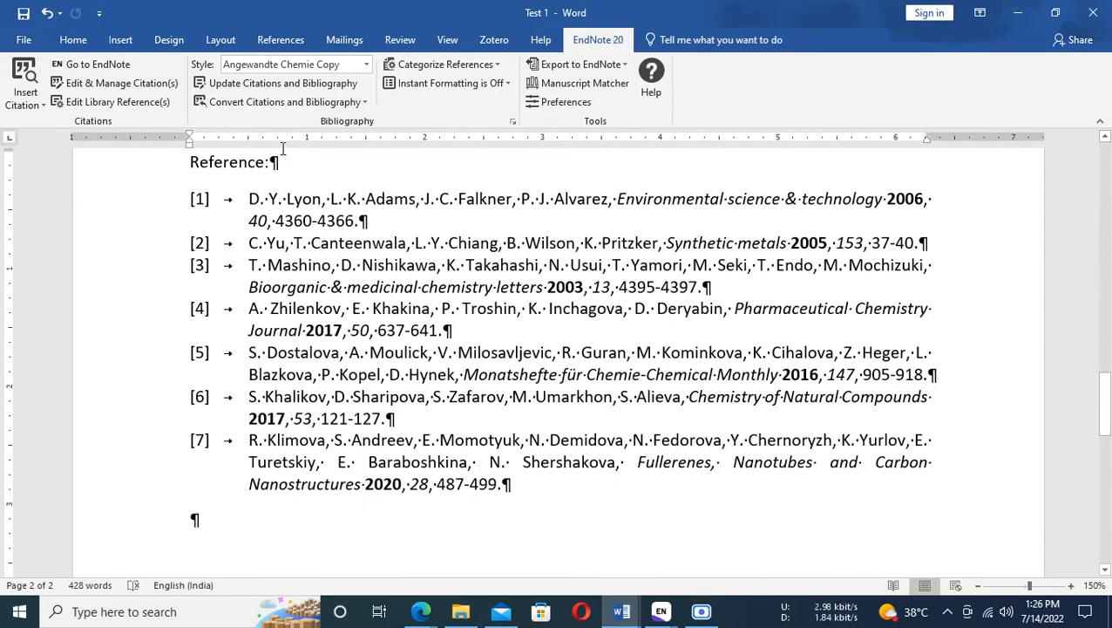
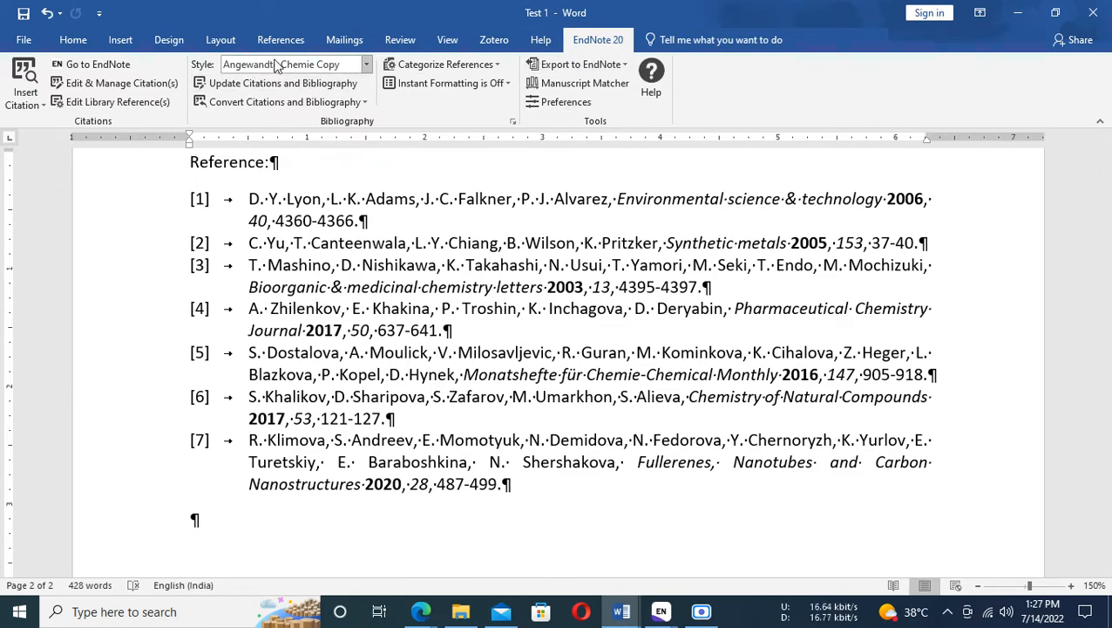
Apply the Vancouver output style to the Test 1 citations and bibliography and look through the reformatted reference list.
{"action": "left_click", "coordinate": [367, 65]}
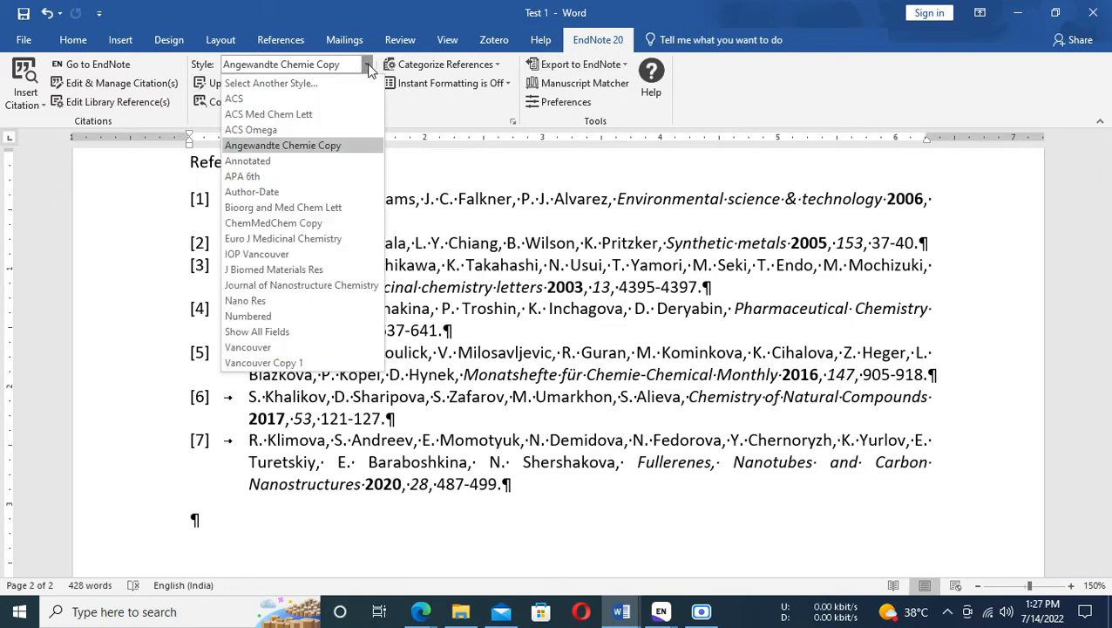
{"action": "left_click", "coordinate": [282, 346]}
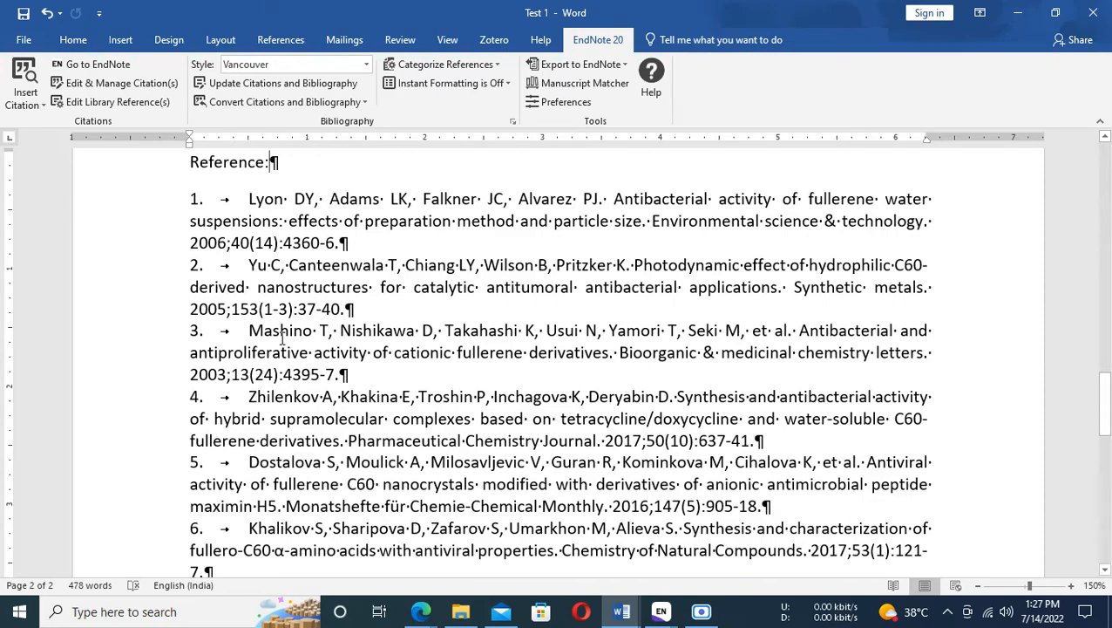
{"action": "scroll", "coordinate": [283, 348], "scroll_direction": "down", "scroll_amount": 5}
{"action": "scroll", "coordinate": [284, 353], "scroll_direction": "up", "scroll_amount": 3}
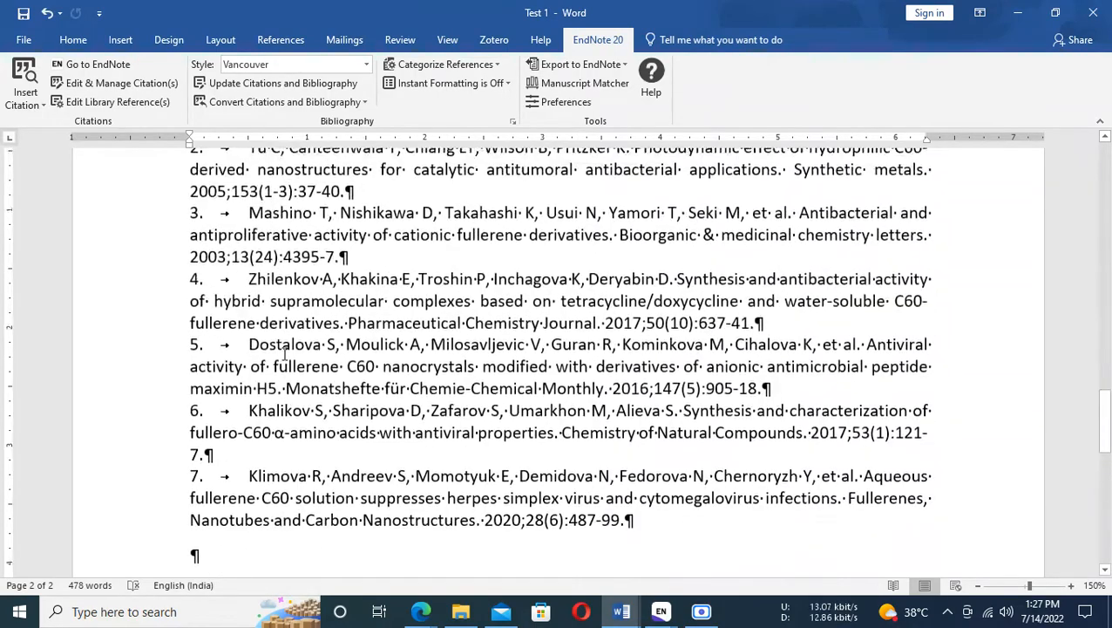
{"action": "scroll", "coordinate": [284, 353], "scroll_direction": "up", "scroll_amount": 8}
{"action": "scroll", "coordinate": [449, 425], "scroll_direction": "down", "scroll_amount": 4}
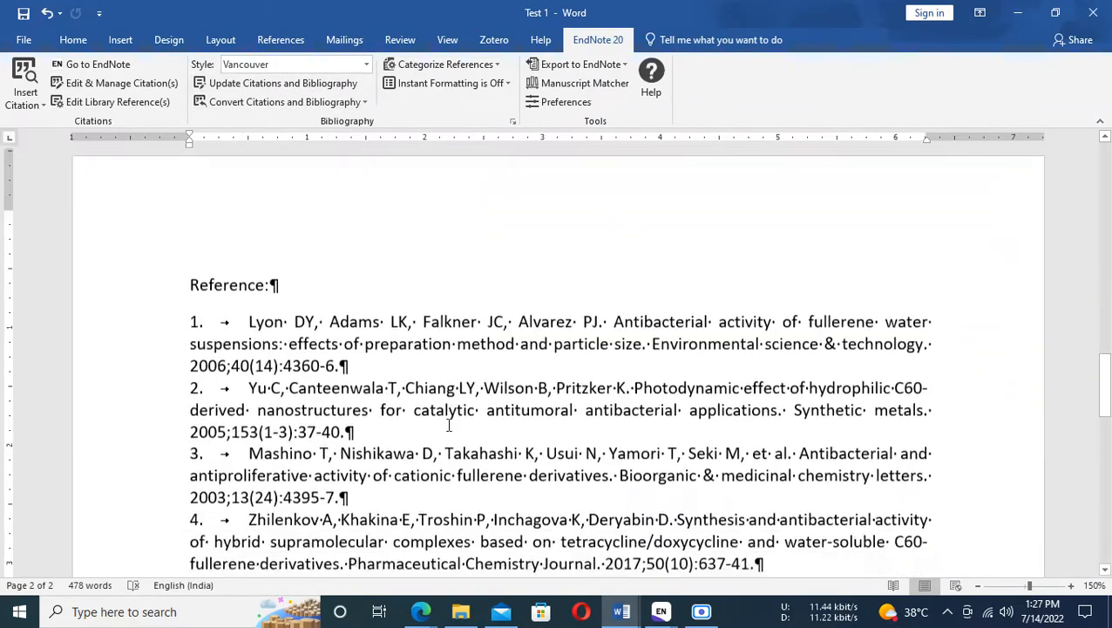
{"action": "scroll", "coordinate": [449, 425], "scroll_direction": "down", "scroll_amount": 6}
{"action": "scroll", "coordinate": [402, 158], "scroll_direction": "up", "scroll_amount": 4}
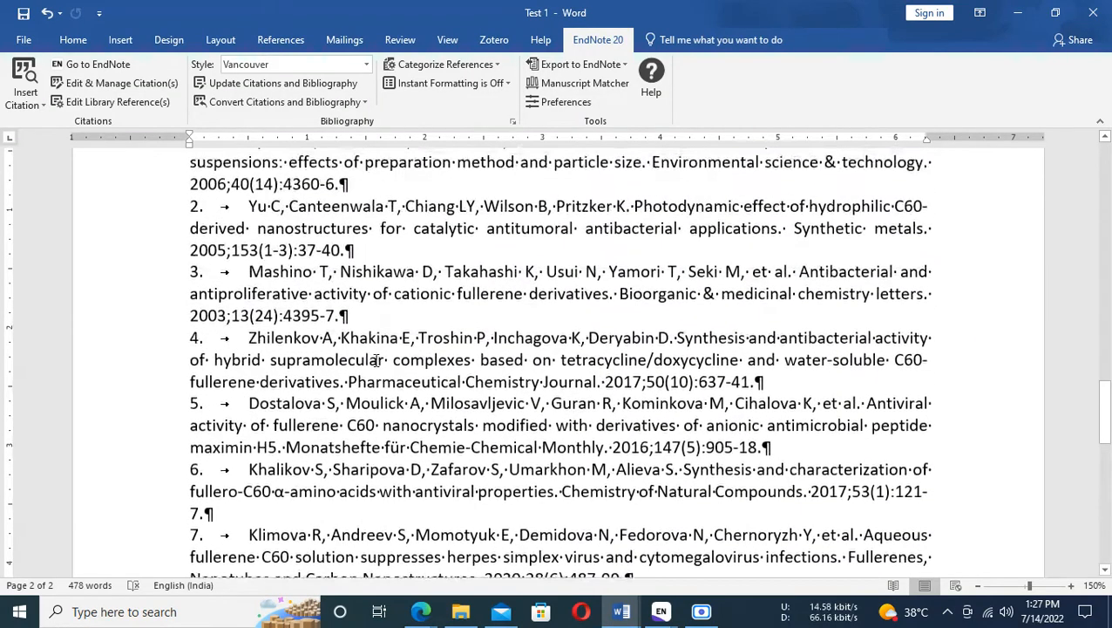
{"action": "scroll", "coordinate": [377, 360], "scroll_direction": "up", "scroll_amount": 1}
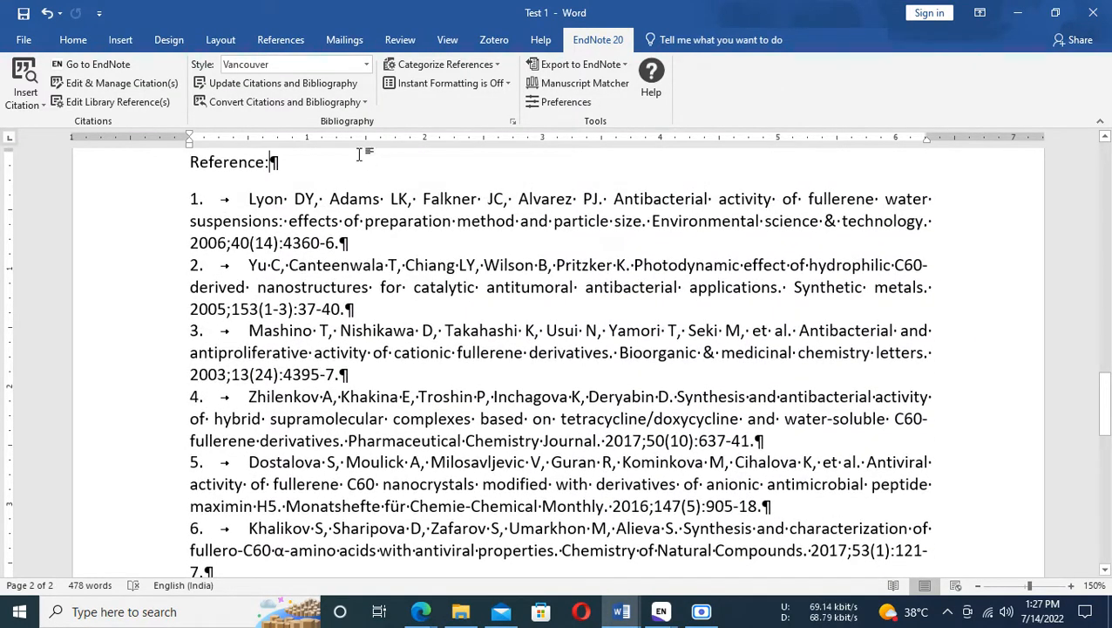
Set the Test 1 bibliography's output style to ACS and switch to the Test 2 document.
{"action": "left_click", "coordinate": [368, 70]}
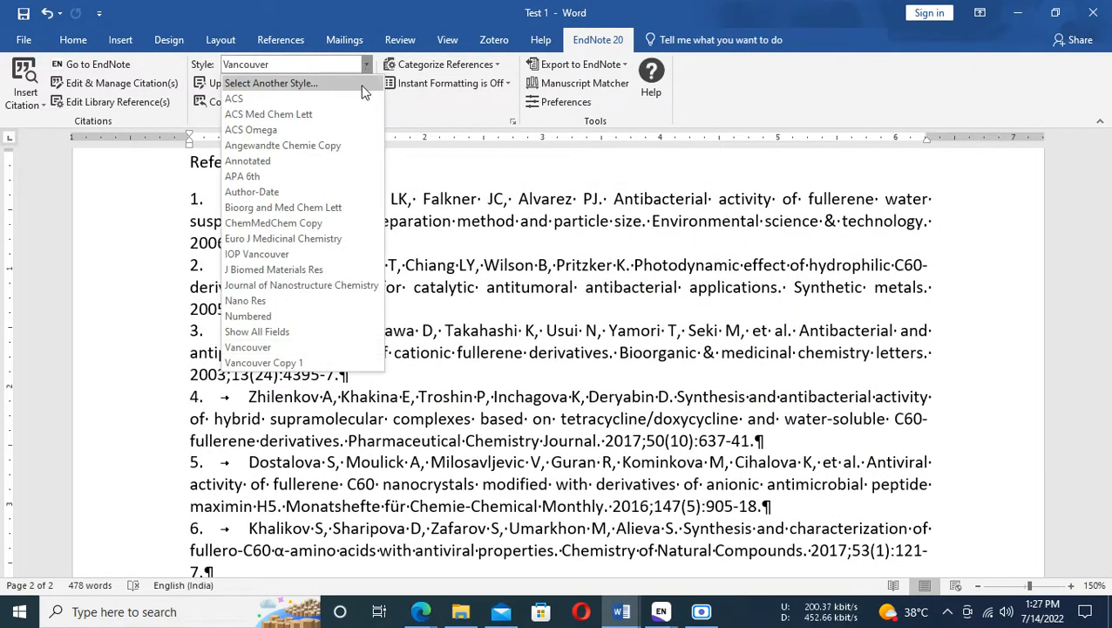
{"action": "left_click", "coordinate": [275, 101]}
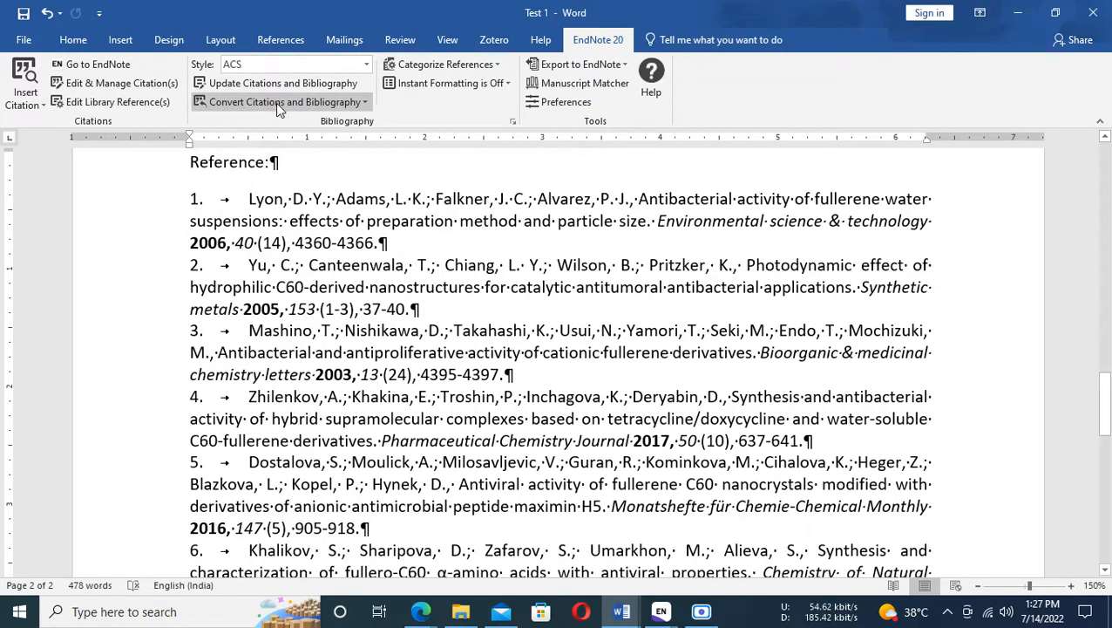
{"action": "scroll", "coordinate": [851, 497], "scroll_direction": "up", "scroll_amount": 15}
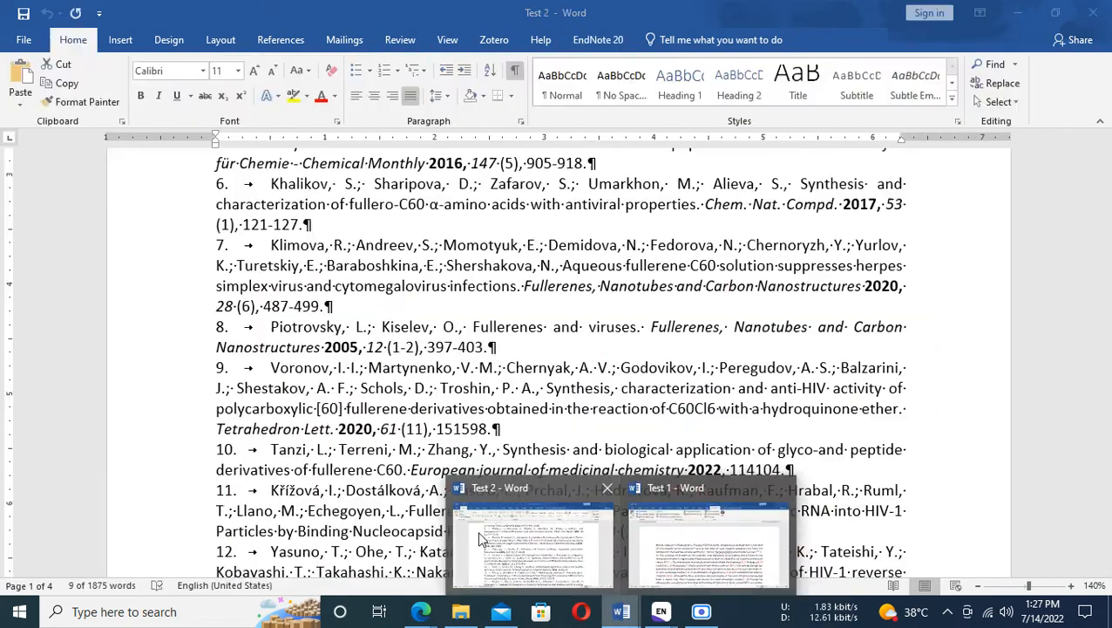
{"action": "left_click", "coordinate": [713, 550]}
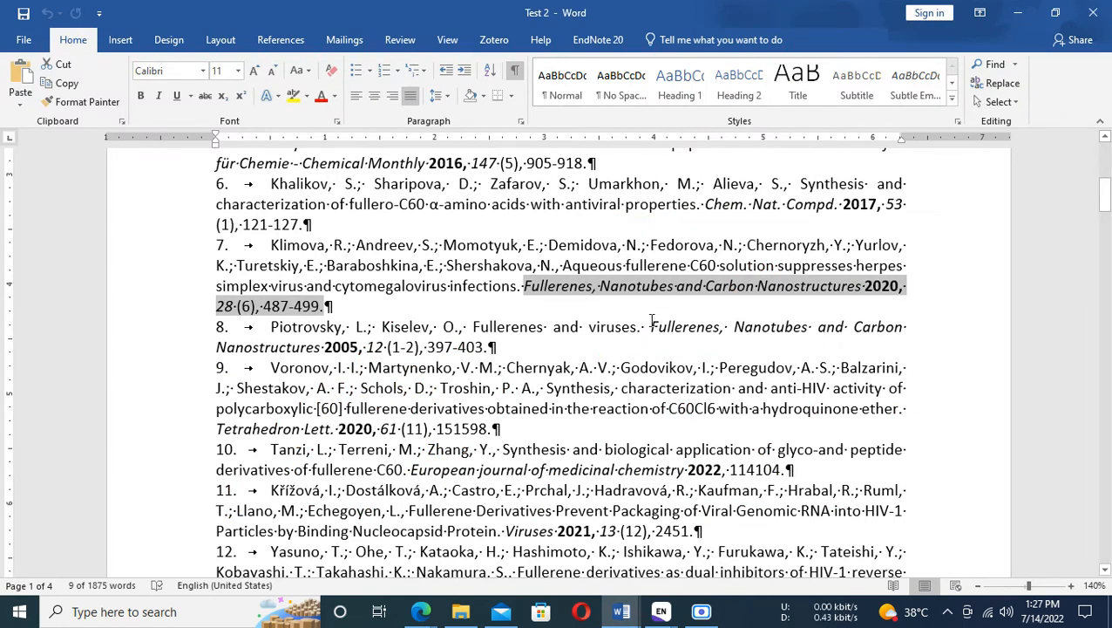
Copy reference 8's journal, year, volume and pages from Test 2 and search Google Scholar for "Fullerenes, Nanotubes and Carbon Nanostructures 2005, 12 (1-2), 397-403".
{"action": "left_click_drag", "start_coordinate": [651, 327], "coordinate": [485, 347]}
{"action": "key", "text": "ctrl+c"}
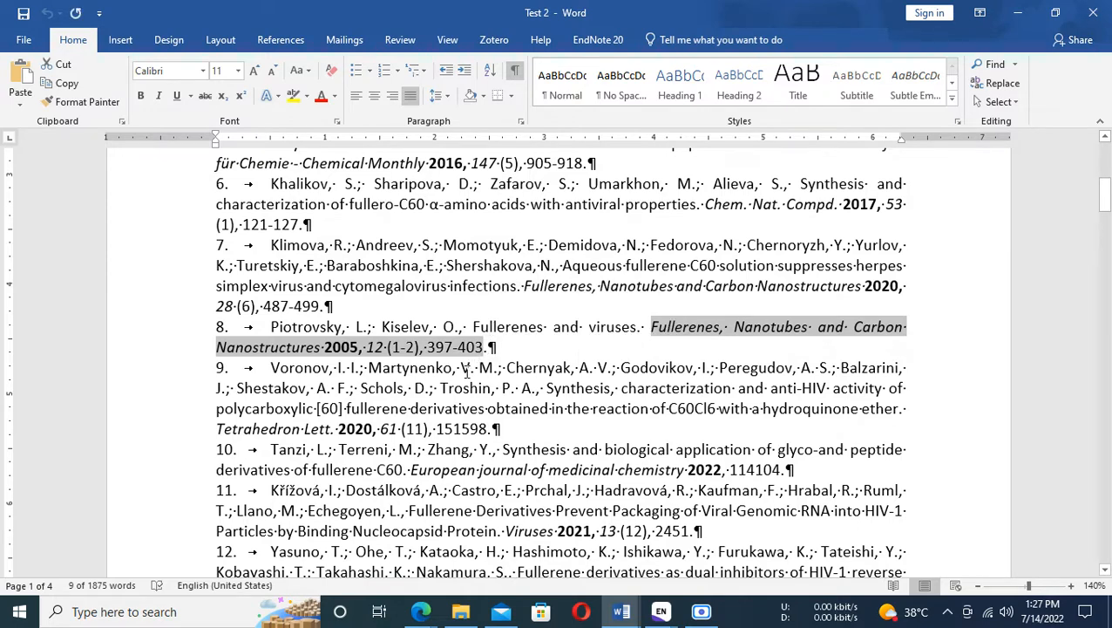
{"action": "left_click", "coordinate": [420, 611]}
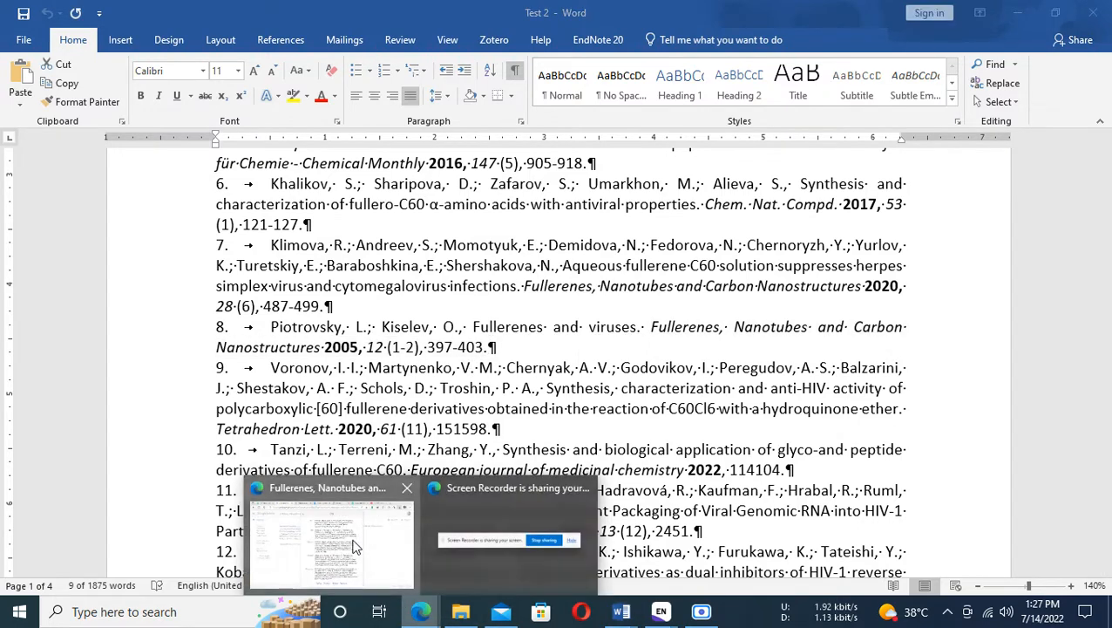
{"action": "left_click", "coordinate": [354, 547]}
{"action": "left_click", "coordinate": [357, 86]}
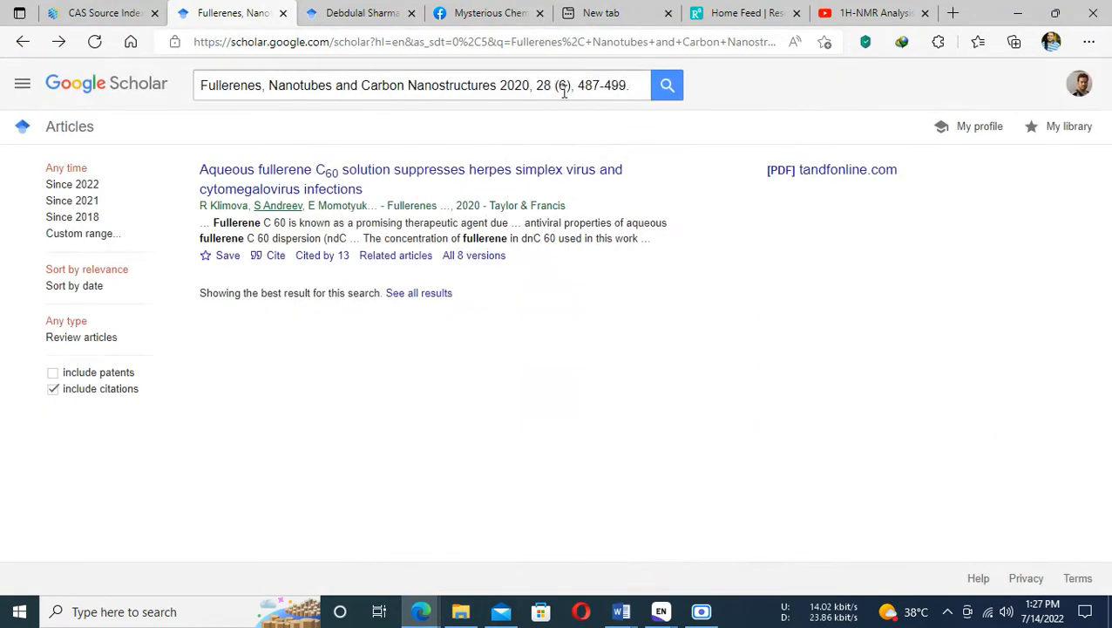
{"action": "left_click_drag", "start_coordinate": [199, 85], "coordinate": [913, 153]}
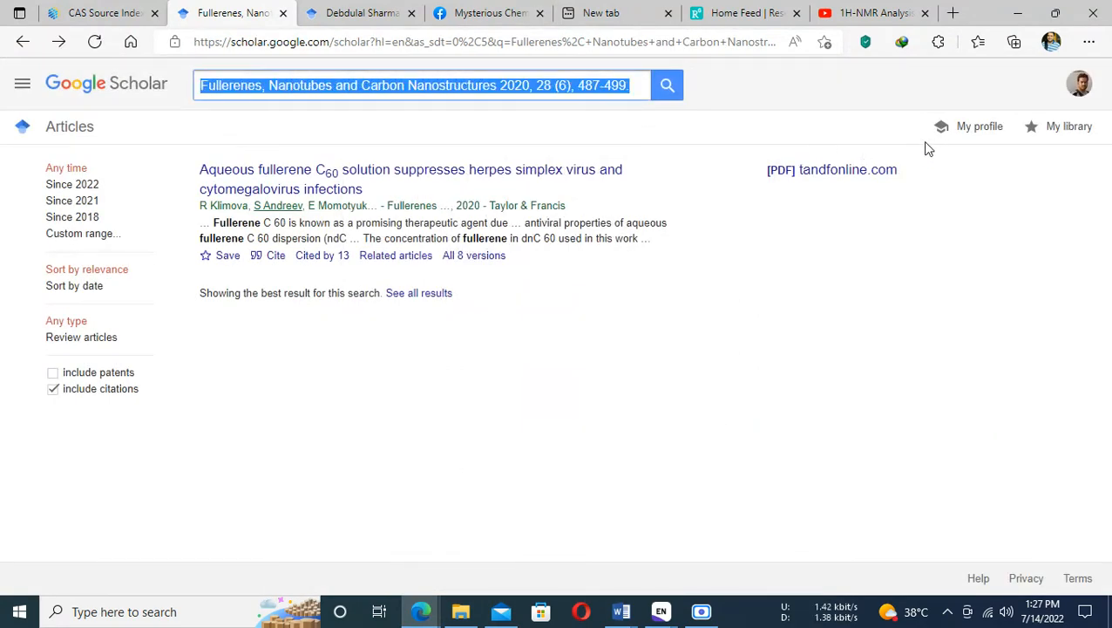
{"action": "key", "text": "ctrl+v"}
{"action": "left_click", "coordinate": [666, 92]}
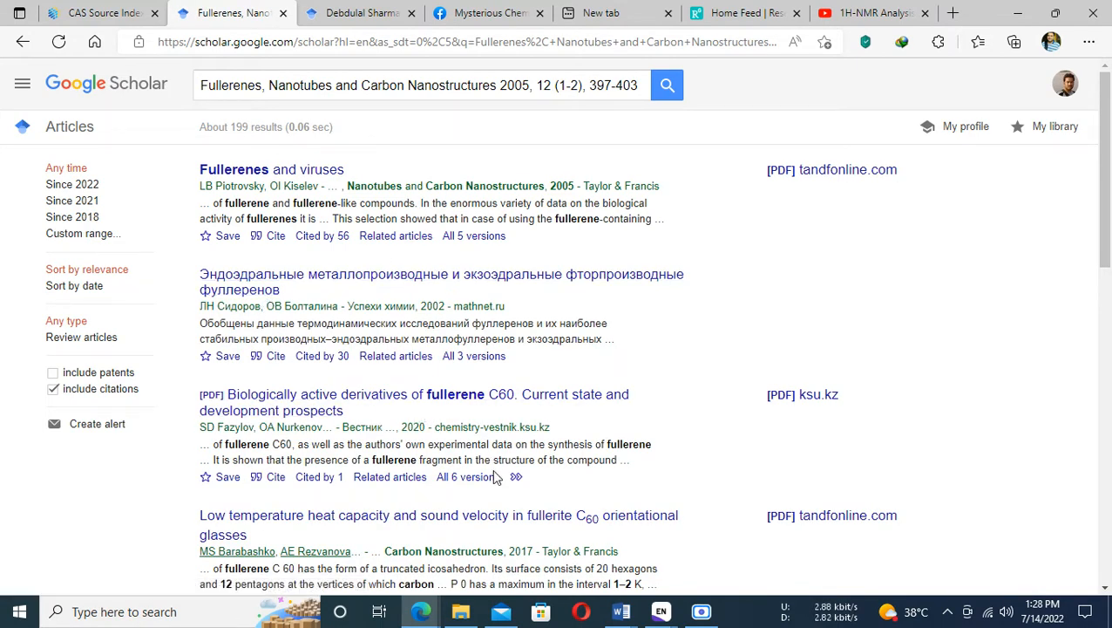
{"action": "scroll", "coordinate": [501, 471], "scroll_direction": "down", "scroll_amount": 12}
{"action": "scroll", "coordinate": [510, 462], "scroll_direction": "up", "scroll_amount": 12}
Copy the title "Fullerenes and viruses" from Test 2, search Google Scholar for it and download the first result's EndNote citation.
{"action": "key", "text": "alt+Tab"}
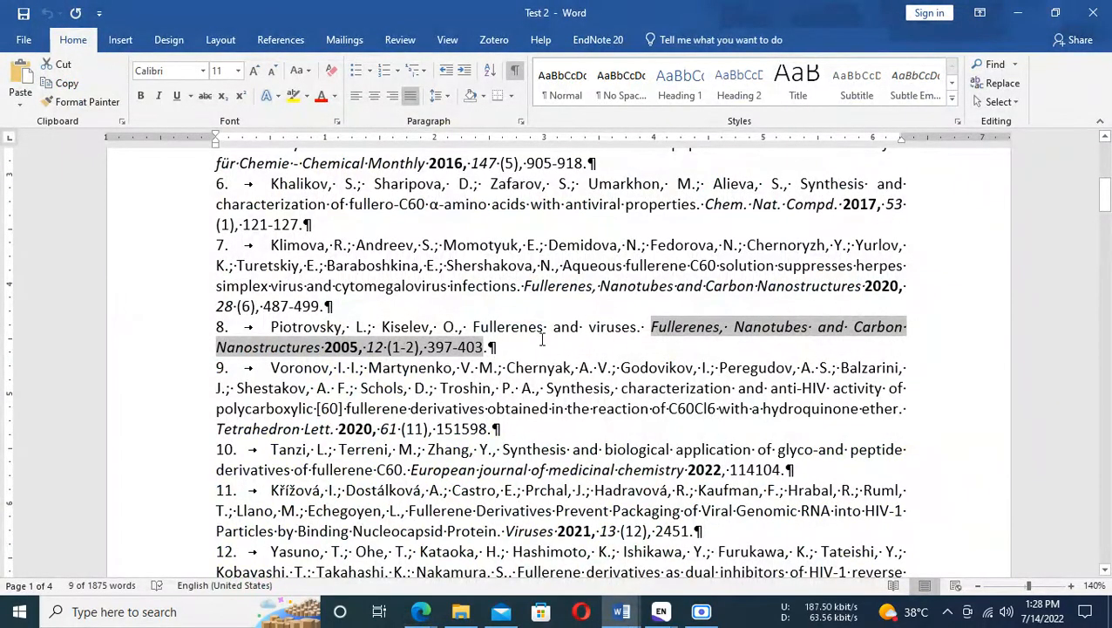
{"action": "left_click", "coordinate": [542, 340]}
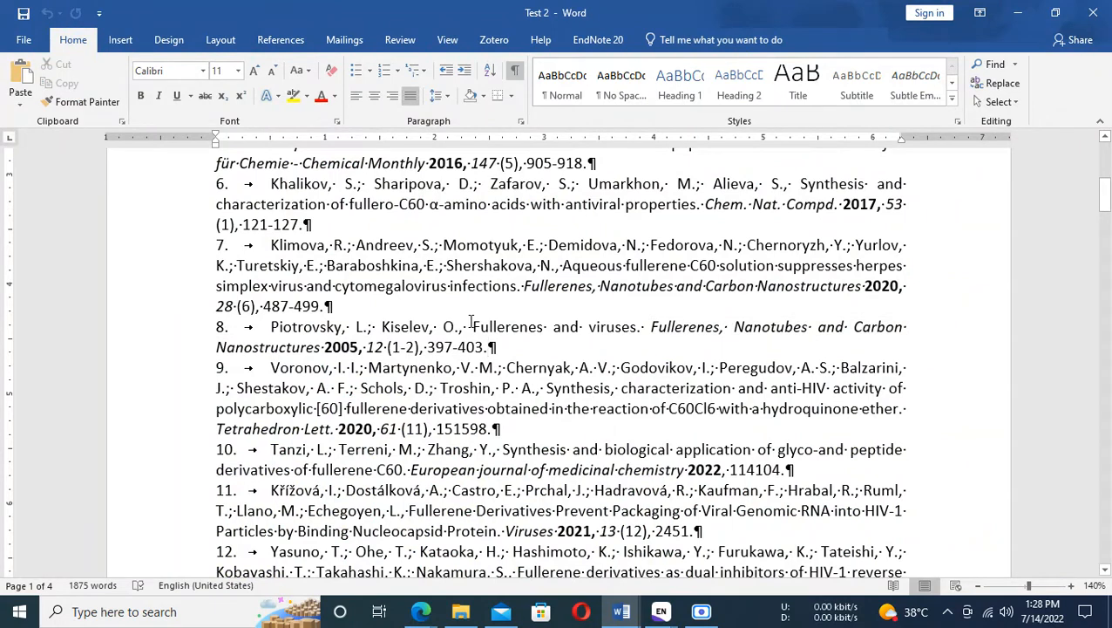
{"action": "left_click_drag", "start_coordinate": [481, 326], "coordinate": [636, 324]}
{"action": "key", "text": "ctrl+c"}
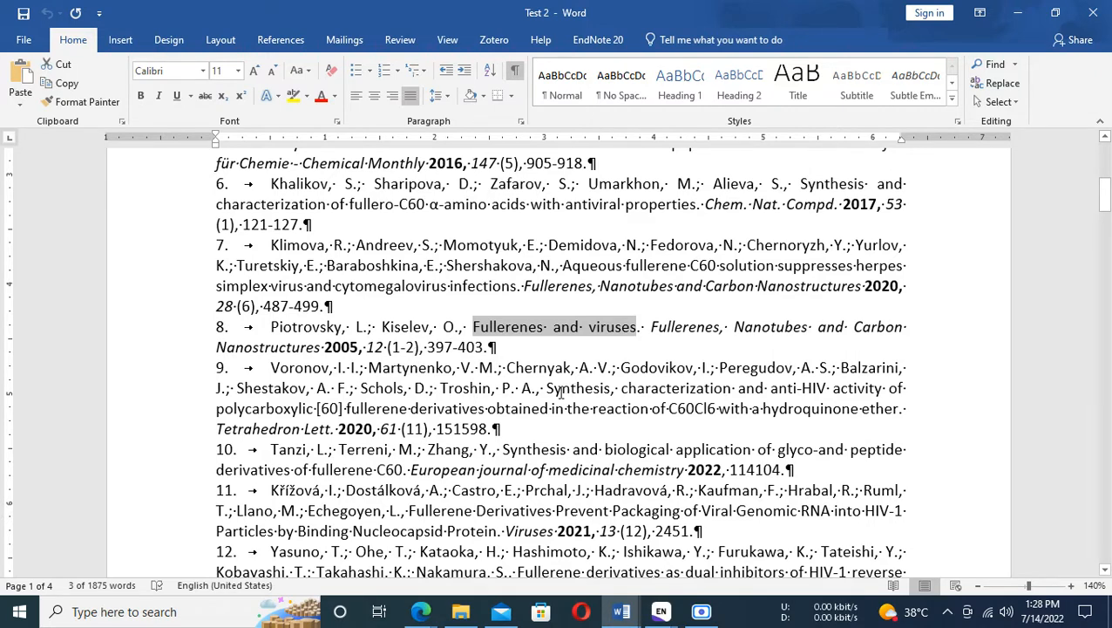
{"action": "key", "text": "alt+Tab"}
{"action": "left_click", "coordinate": [203, 83]}
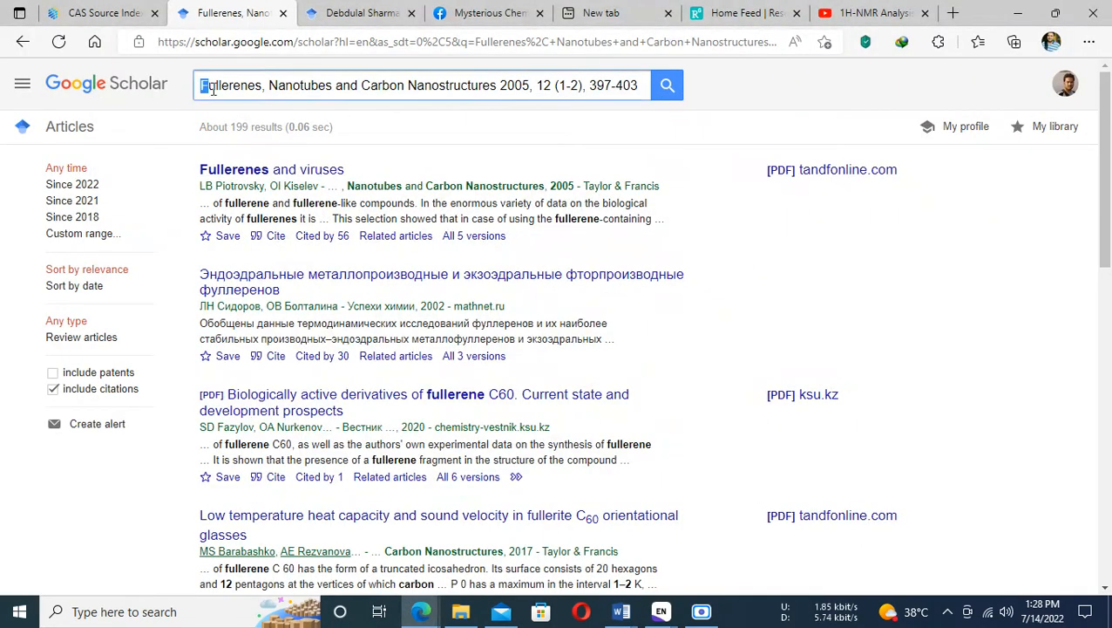
{"action": "key", "text": "ctrl+a"}
{"action": "key", "text": "ctrl+v"}
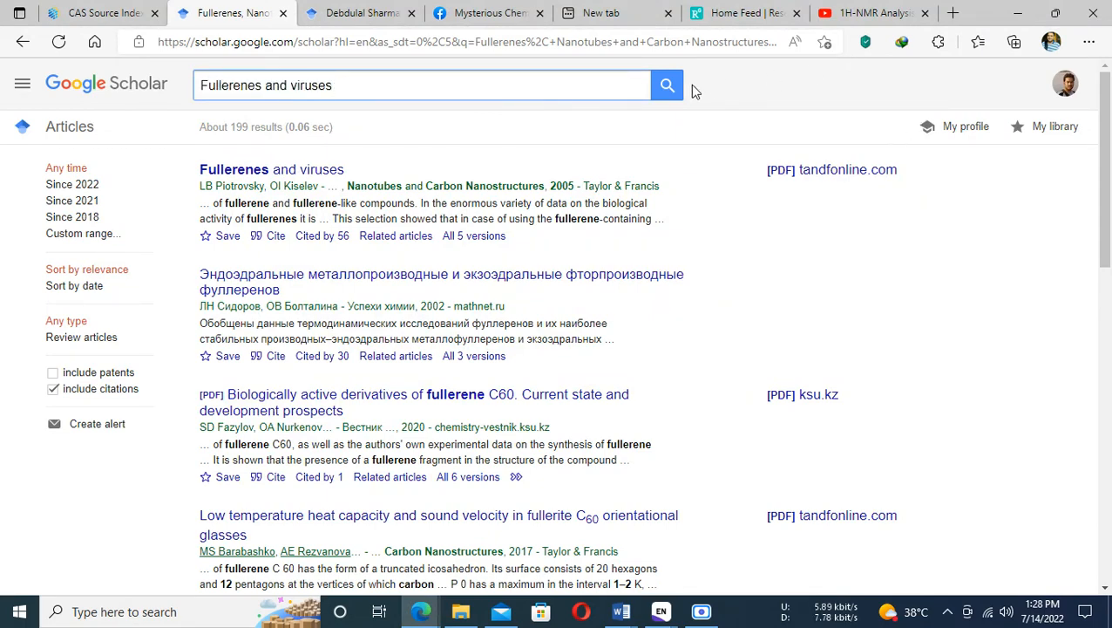
{"action": "left_click", "coordinate": [667, 87]}
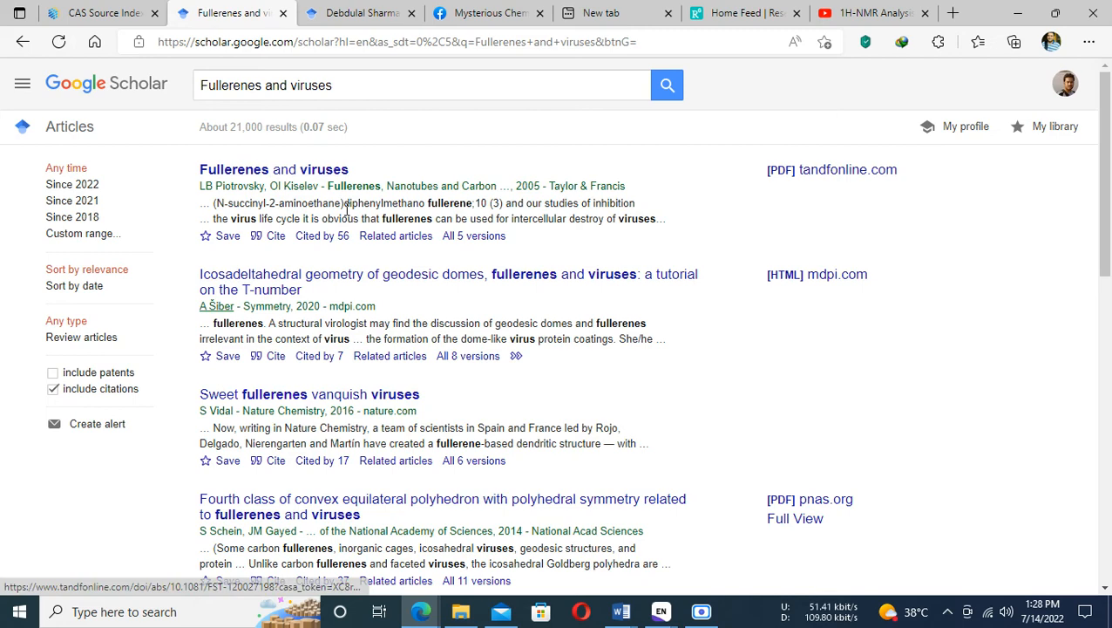
{"action": "left_click", "coordinate": [273, 236]}
{"action": "left_click", "coordinate": [515, 483]}
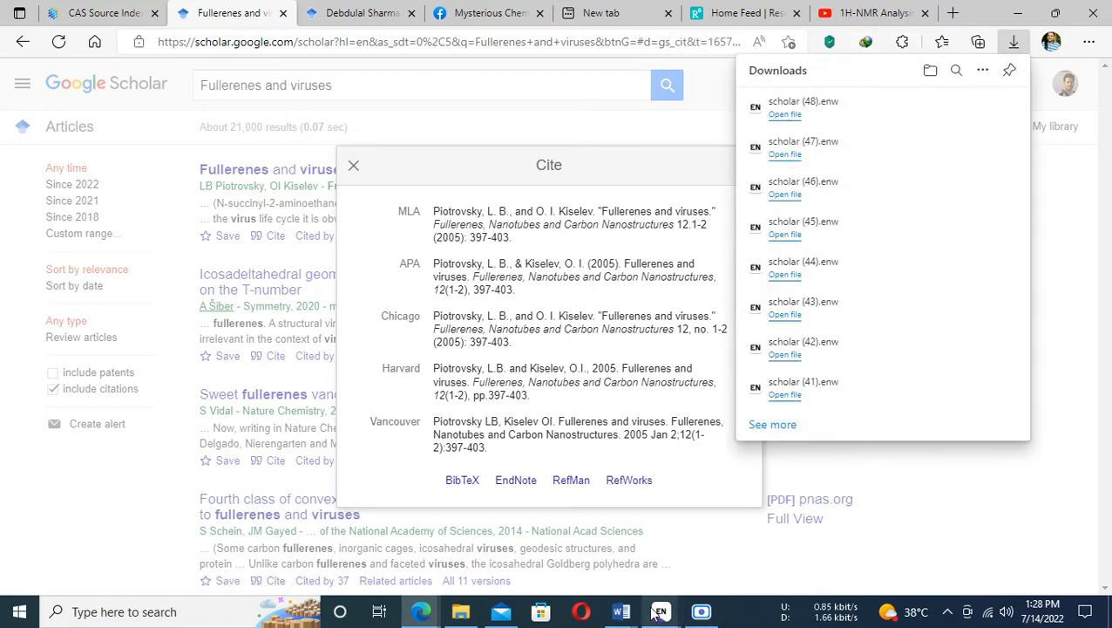
Switch to the Test 1 library in EndNote and import scholar (48).enw from Downloads using the EndNote Import option.
{"action": "mouse_move", "coordinate": [702, 611]}
{"action": "left_click", "coordinate": [722, 550]}
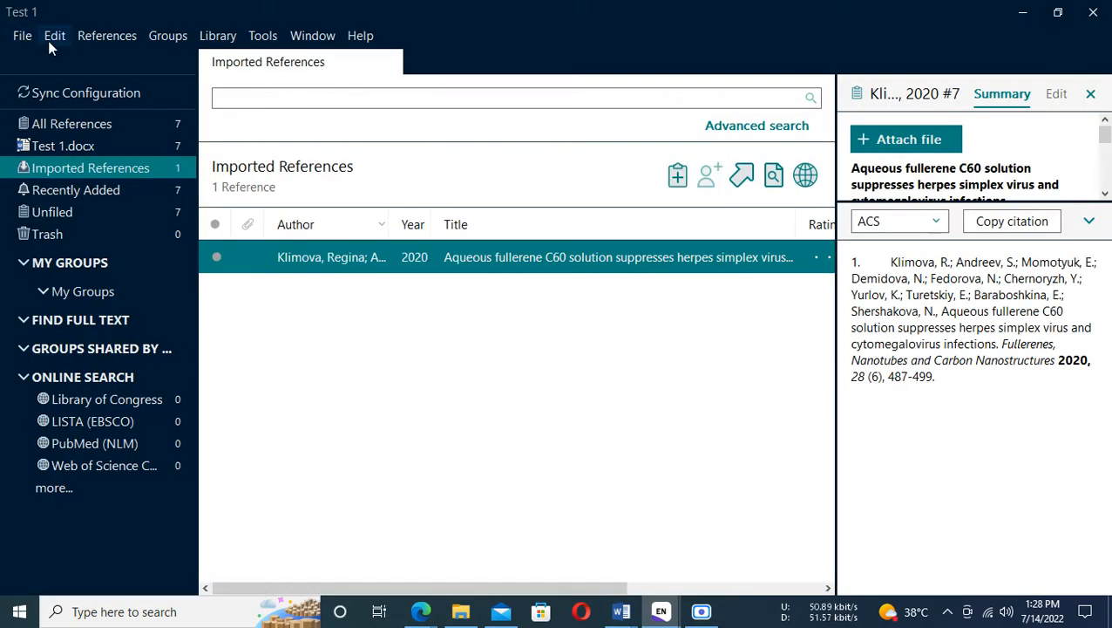
{"action": "left_click", "coordinate": [22, 36]}
{"action": "mouse_move", "coordinate": [122, 287]}
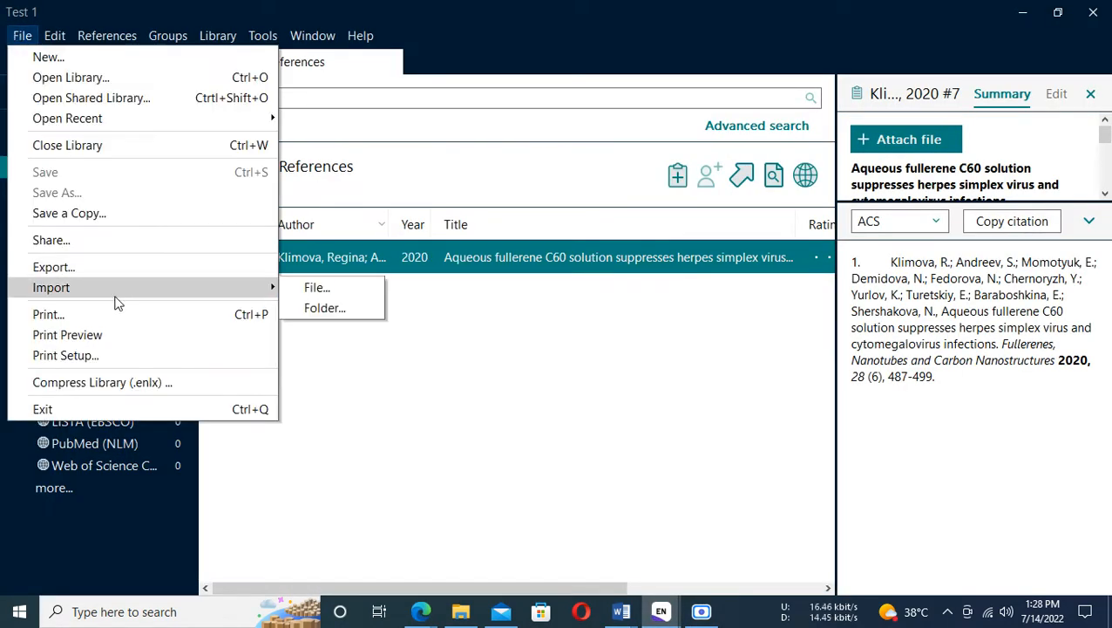
{"action": "left_click", "coordinate": [305, 288]}
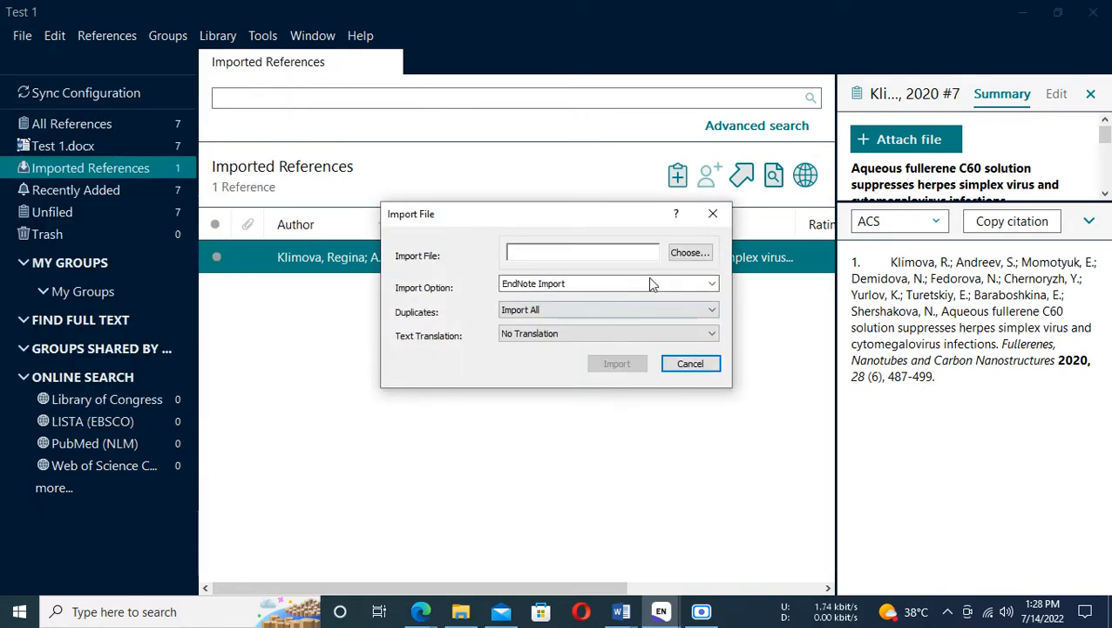
{"action": "left_click", "coordinate": [690, 253]}
{"action": "left_click", "coordinate": [567, 317]}
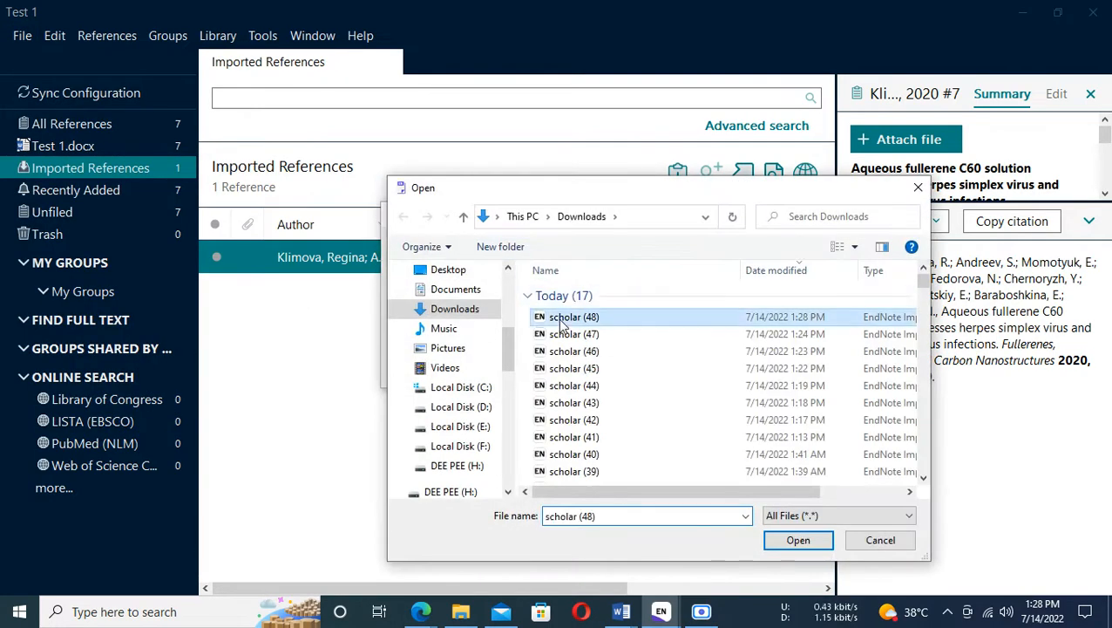
{"action": "left_click", "coordinate": [784, 540]}
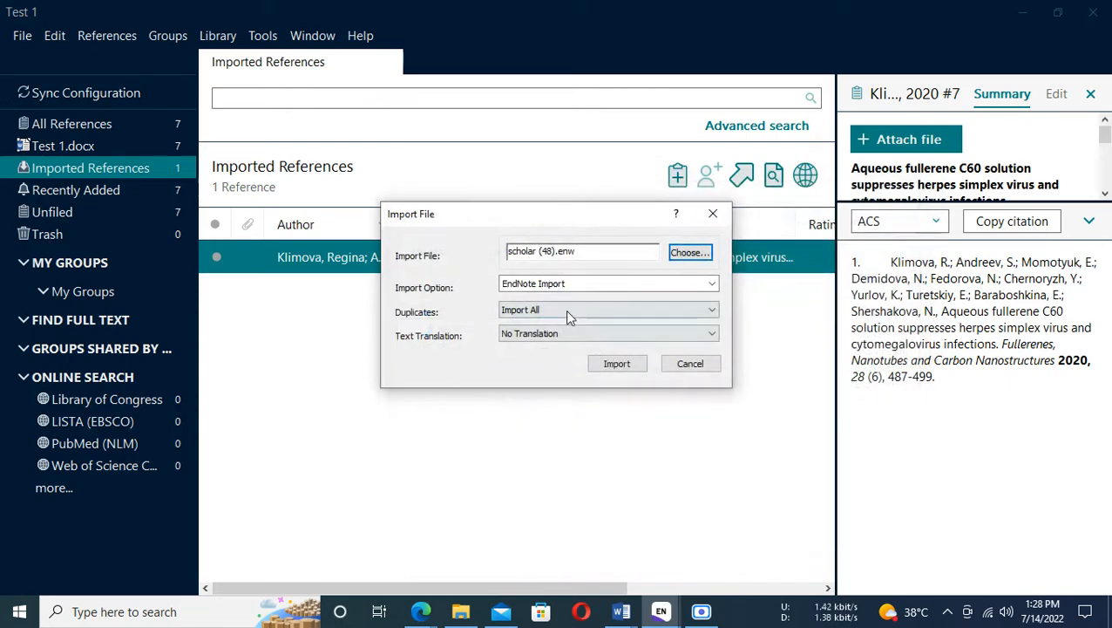
{"action": "left_click", "coordinate": [600, 283]}
{"action": "left_click", "coordinate": [600, 283]}
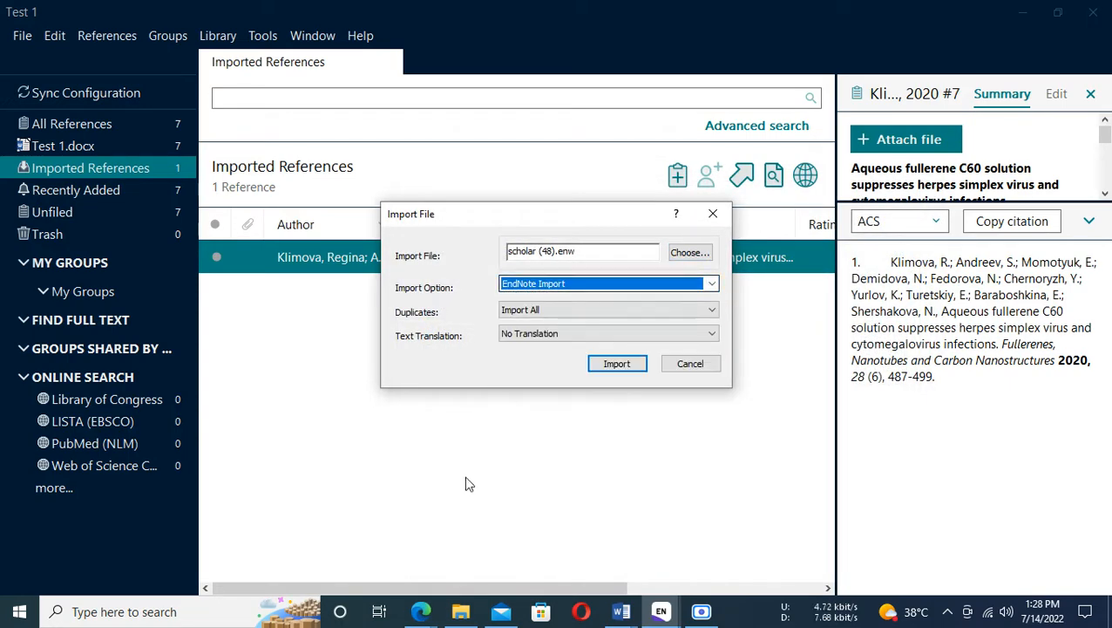
{"action": "left_click", "coordinate": [617, 364]}
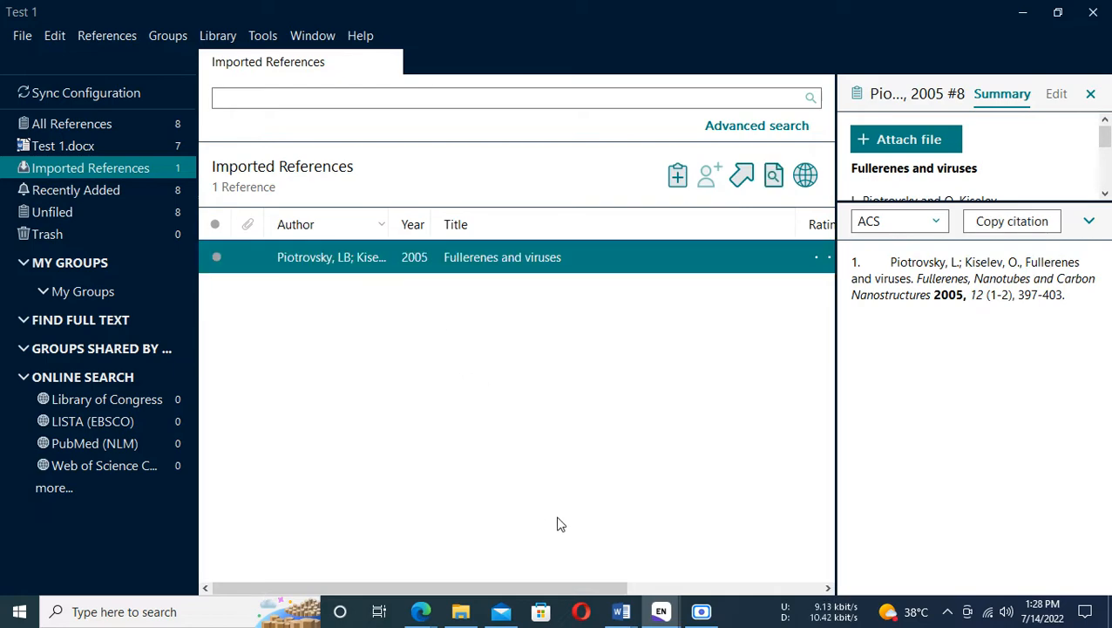
Switch to the Test 1 document and insert the temporary citation for the 2005 "Fullerenes and viruses" reference (#8) after the superscript following "phthalocyanines.".
{"action": "mouse_move", "coordinate": [620, 611]}
{"action": "left_click", "coordinate": [647, 548]}
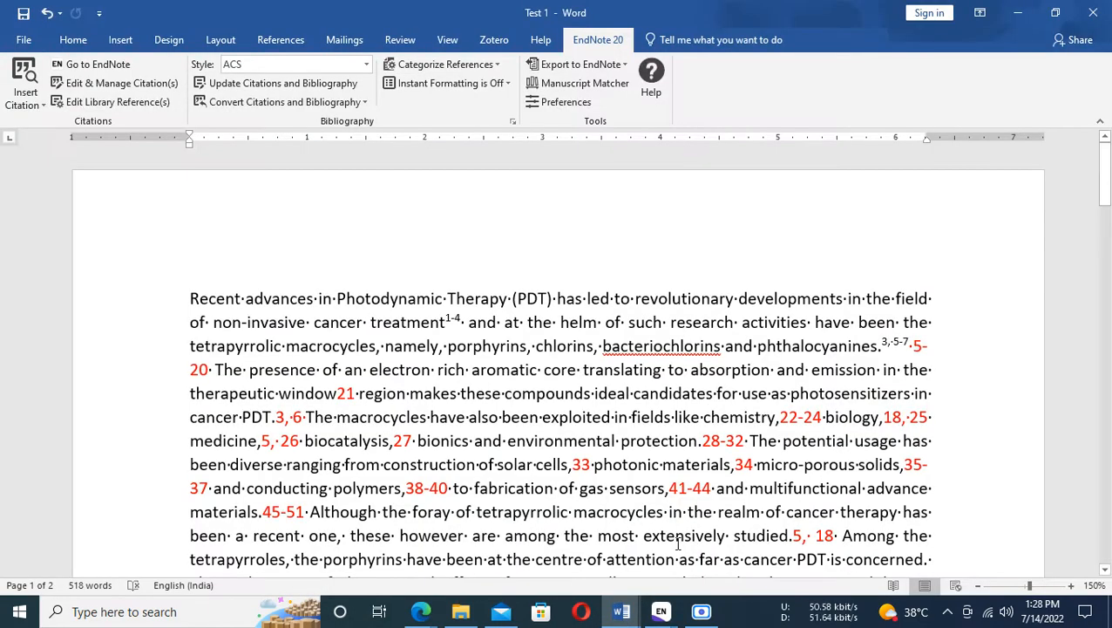
{"action": "left_click", "coordinate": [909, 349]}
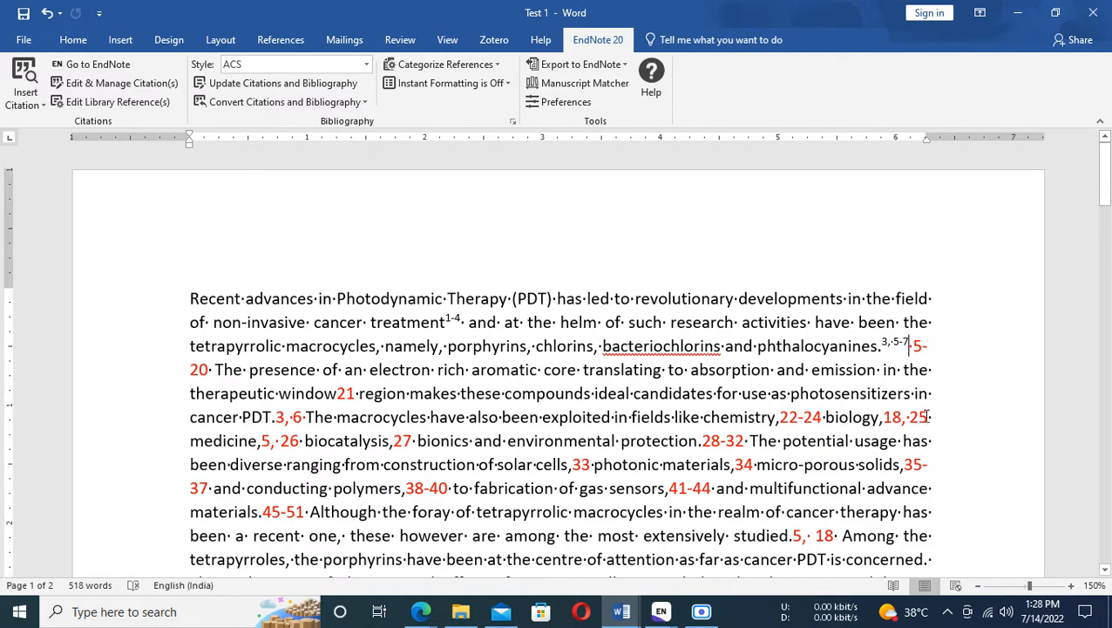
{"action": "type", "text": "{Piotrovsky, 2005 #8}"}
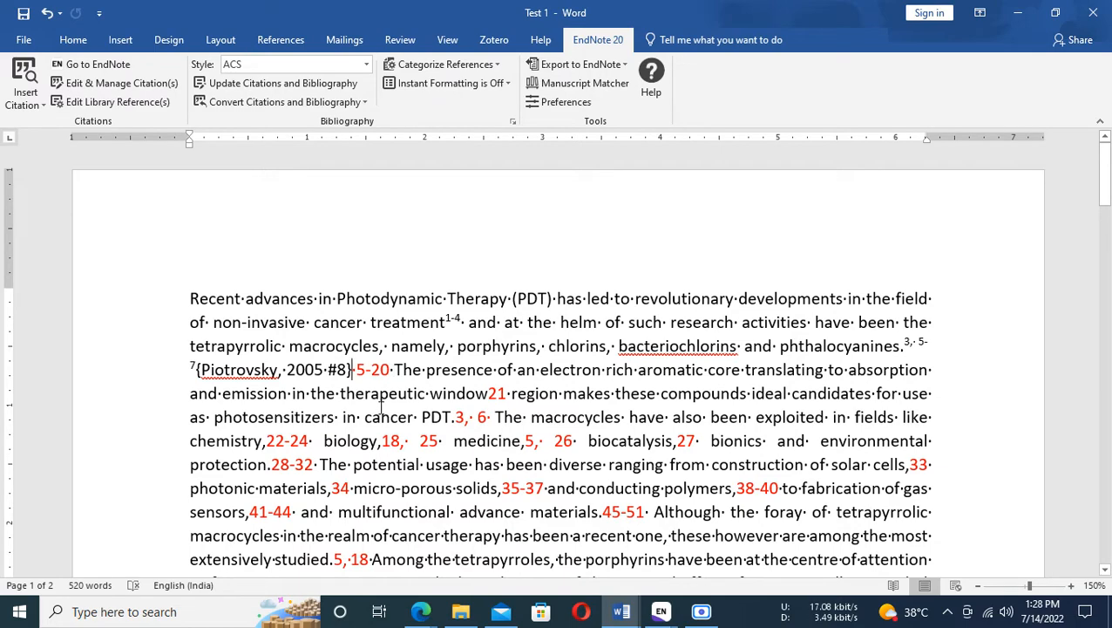
Switch to the Test 2 document and copy reference 9's source details, "Tetrahedron Lett. 2020, 61 (11), 151598.".
{"action": "key", "text": "alt+Tab"}
{"action": "key", "text": "alt+Tab"}
{"action": "key", "text": "alt+Tab"}
{"action": "key", "text": "alt+Tab"}
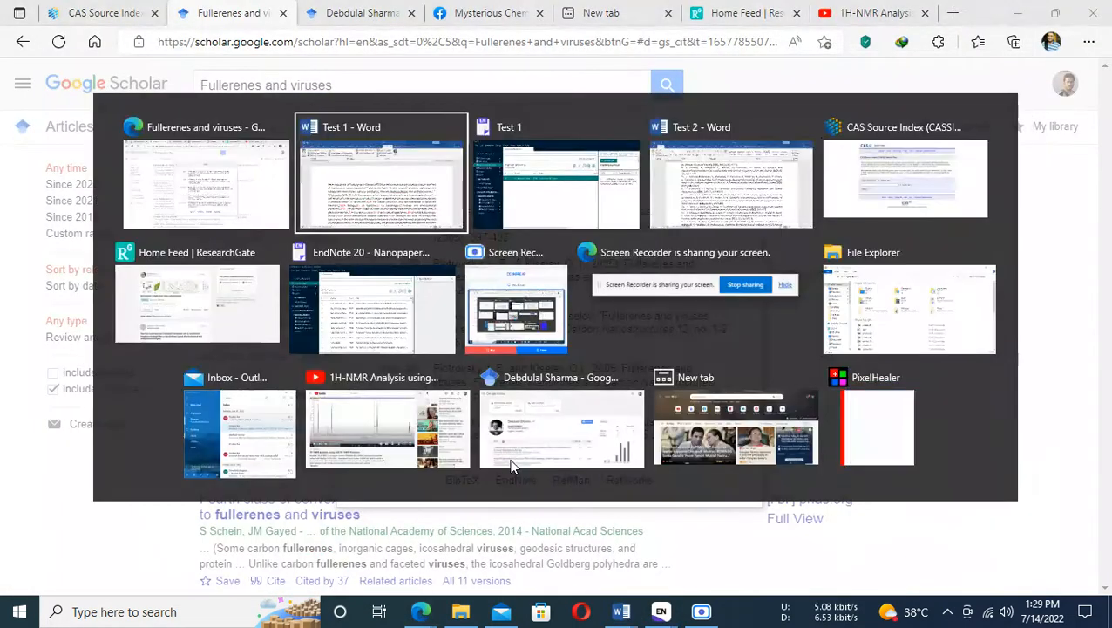
{"action": "key", "text": "alt+Tab"}
{"action": "key", "text": "alt+Tab"}
{"action": "scroll", "coordinate": [139, 427], "scroll_direction": "down", "scroll_amount": 3}
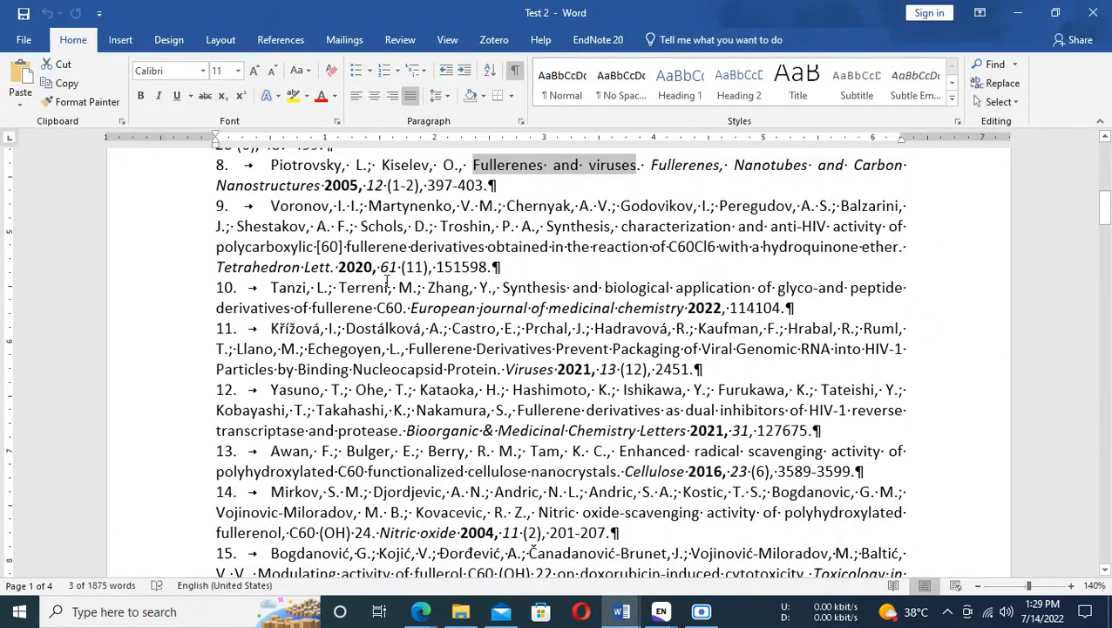
{"action": "left_click_drag", "start_coordinate": [219, 266], "coordinate": [494, 266]}
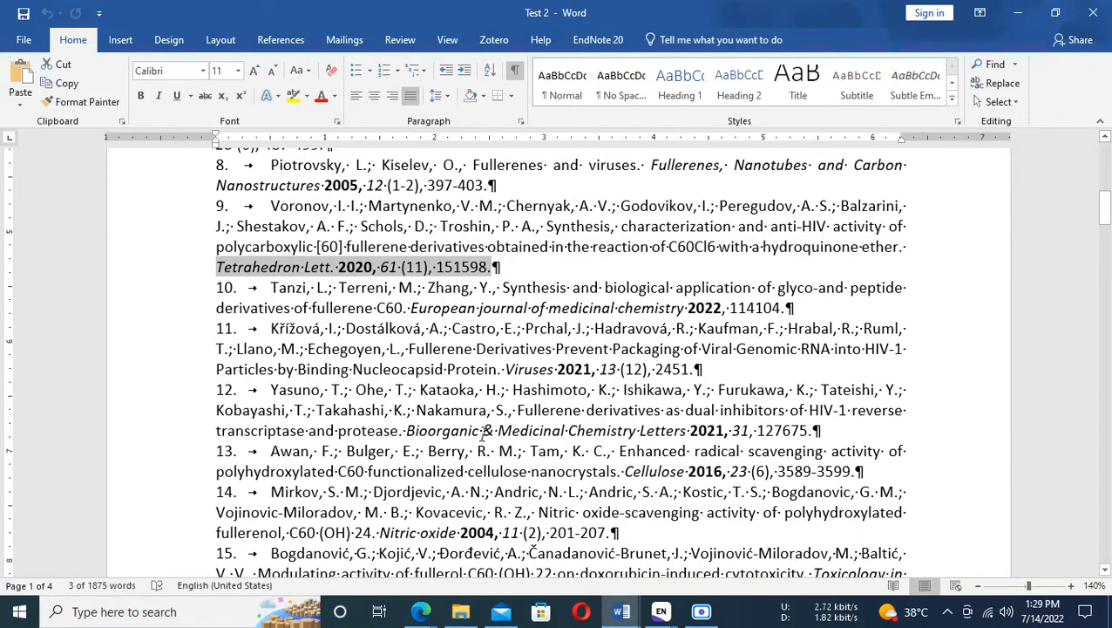
{"action": "key", "text": "ctrl+c"}
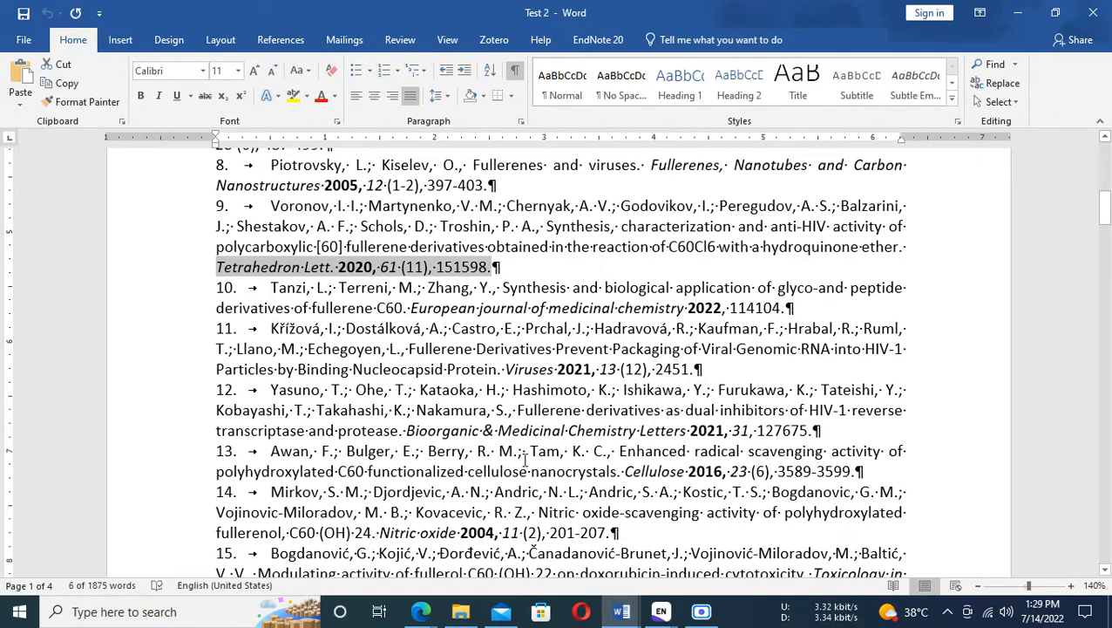
Switch to Google Scholar in the browser, close the citation dialog and search for the copied Tetrahedron Lett. source details.
{"action": "left_click", "coordinate": [620, 613]}
{"action": "left_click", "coordinate": [415, 616]}
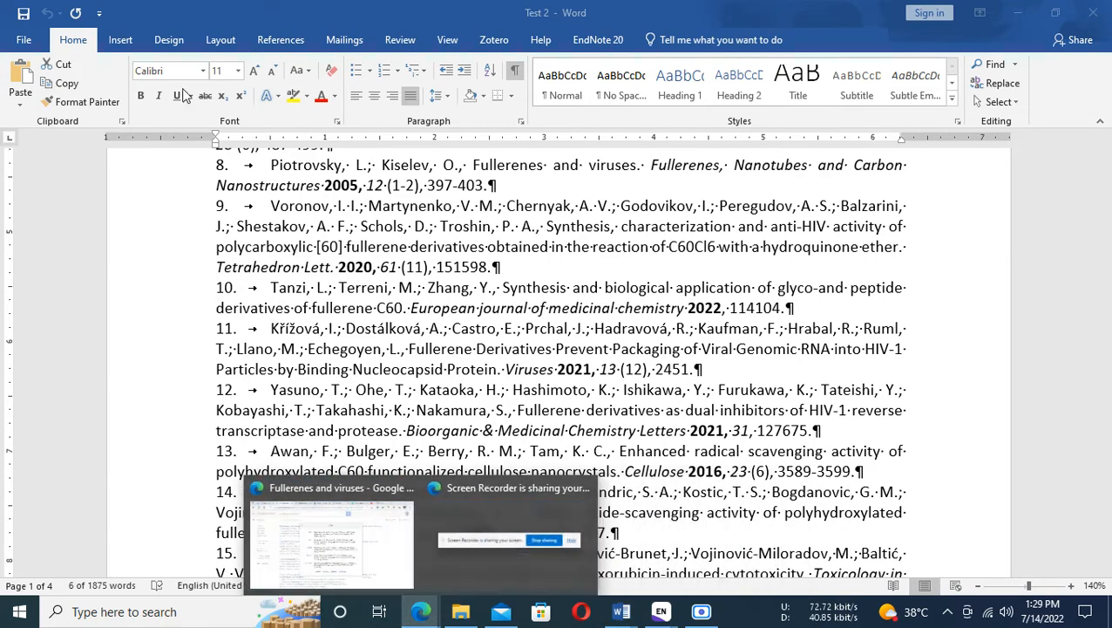
{"action": "left_click", "coordinate": [320, 532]}
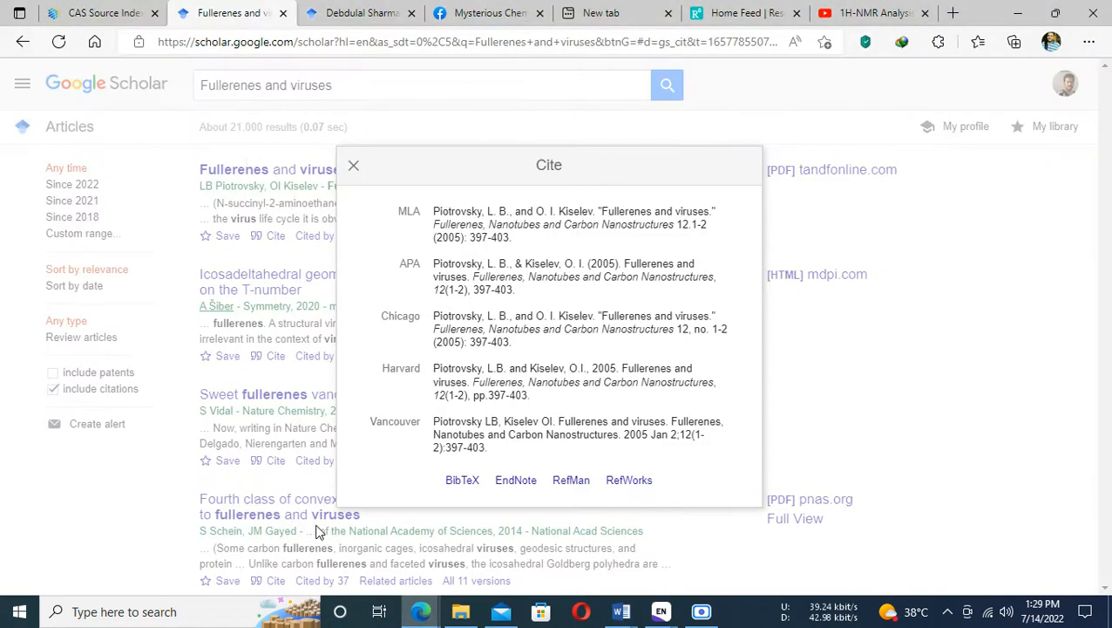
{"action": "left_click", "coordinate": [357, 165]}
{"action": "left_click", "coordinate": [367, 82]}
{"action": "key", "text": "ctrl+a"}
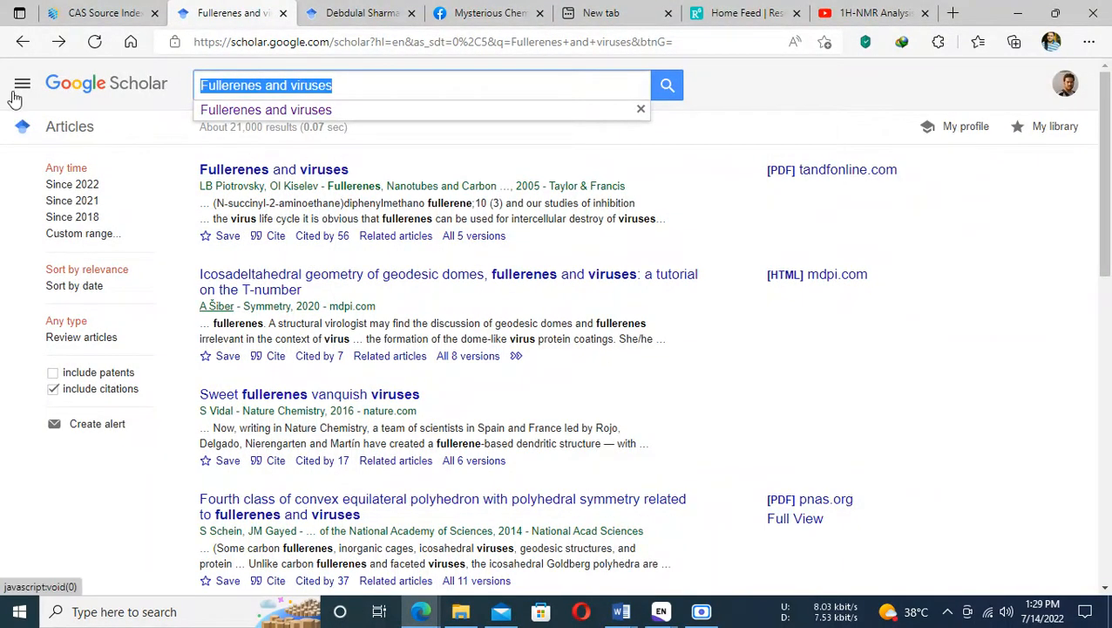
{"action": "key", "text": "ctrl+v"}
{"action": "left_click", "coordinate": [667, 86]}
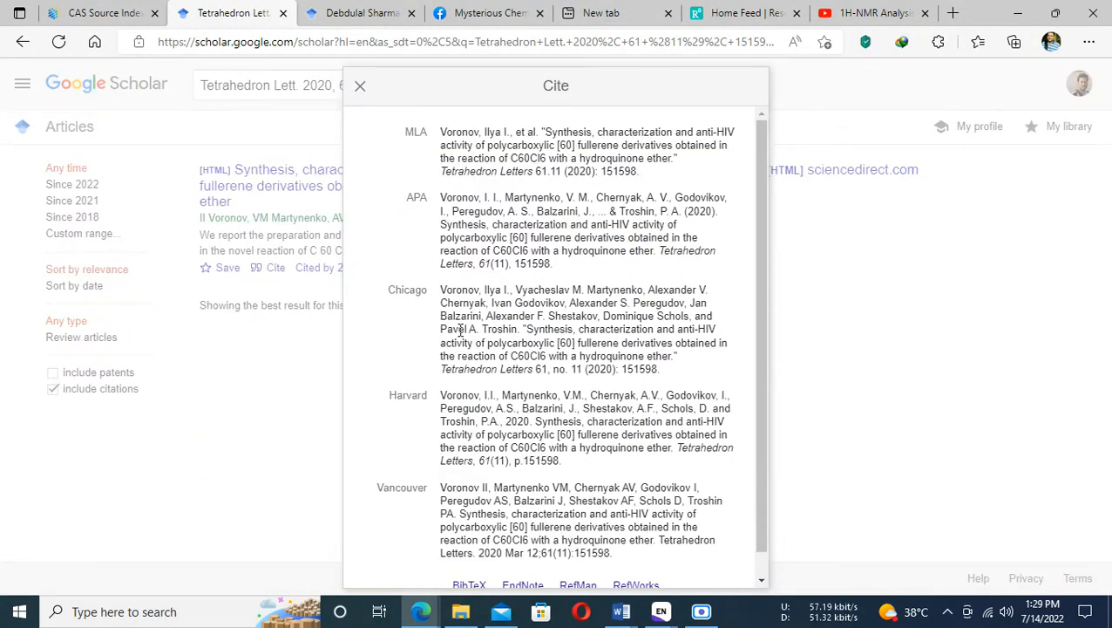
Download the Tetrahedron Letters article's citation in EndNote format and switch to the Test 1 library in EndNote.
{"action": "left_click", "coordinate": [523, 585]}
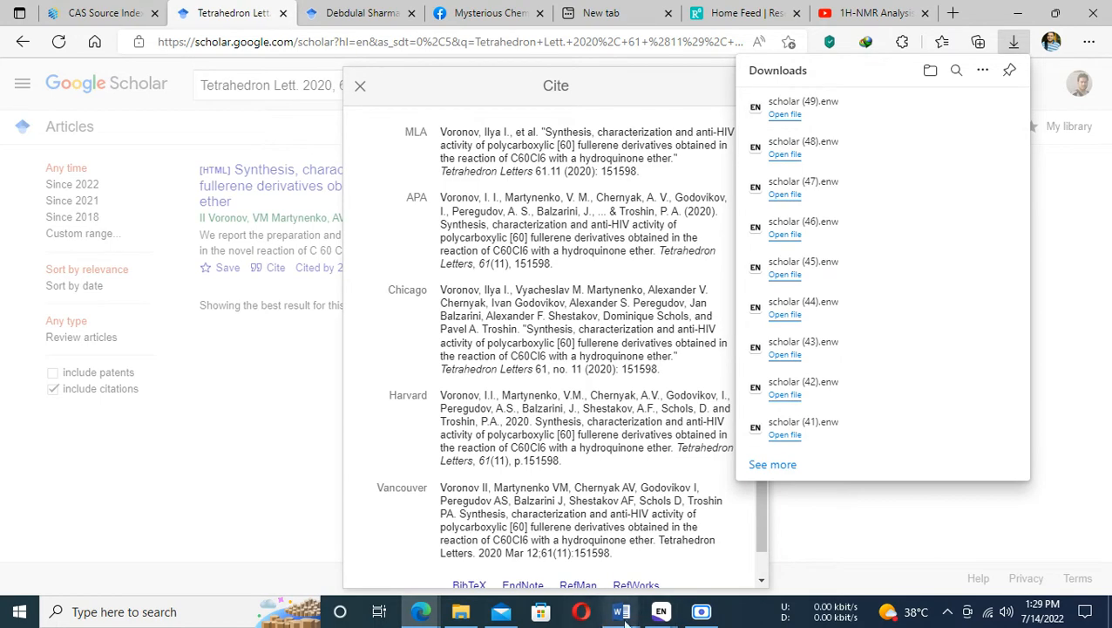
{"action": "left_click", "coordinate": [660, 611]}
{"action": "left_click", "coordinate": [695, 518]}
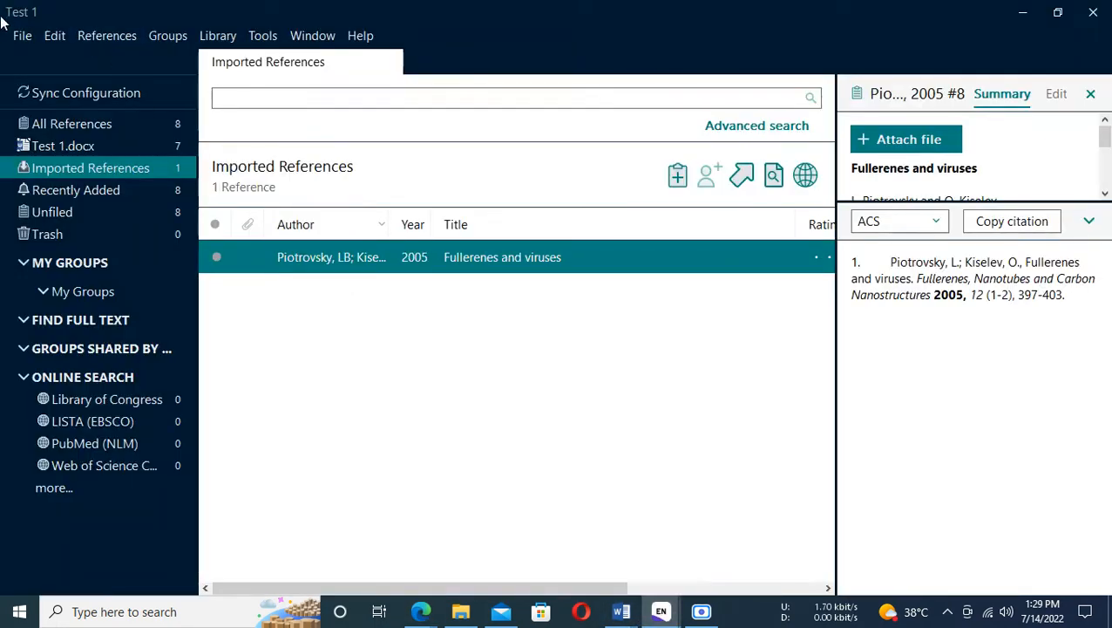
{"action": "left_click", "coordinate": [27, 38]}
{"action": "mouse_move", "coordinate": [199, 298]}
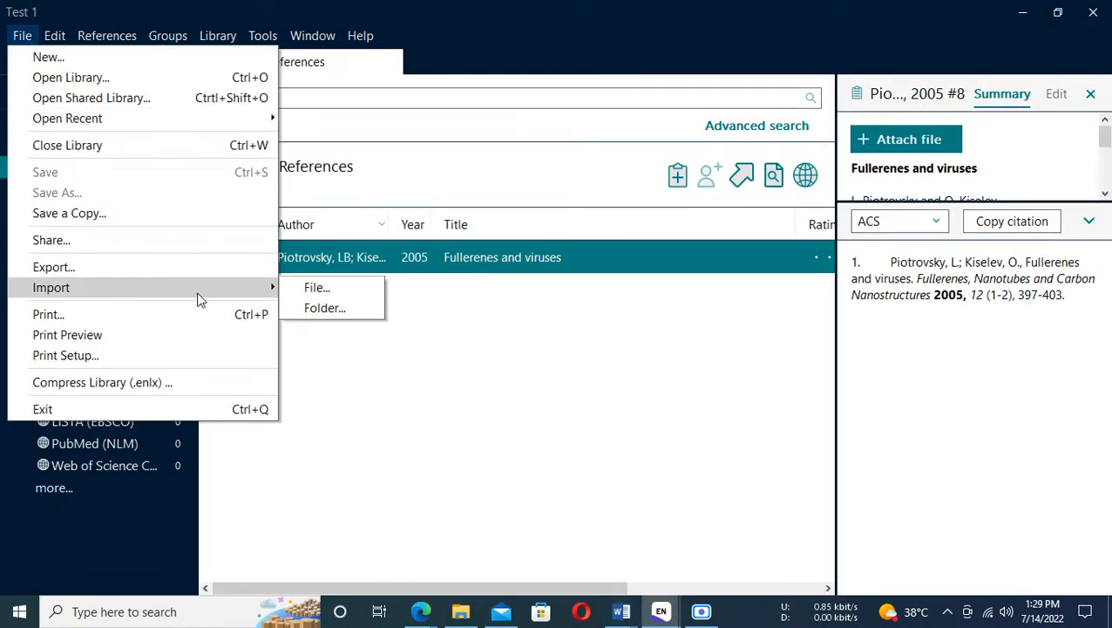
{"action": "left_click", "coordinate": [355, 308]}
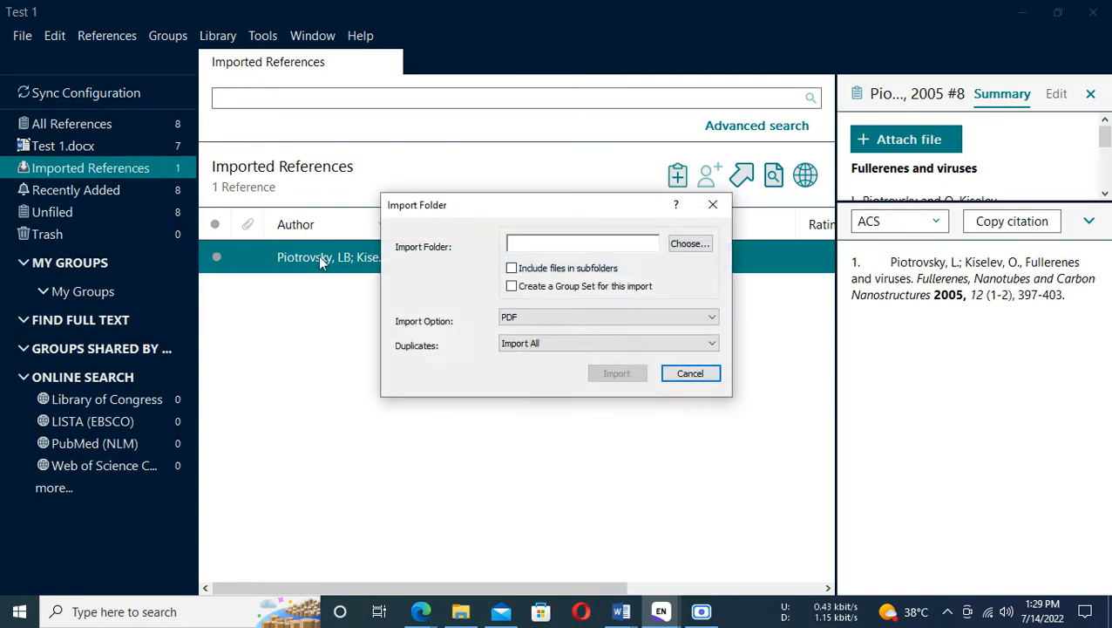
{"action": "left_click", "coordinate": [689, 373]}
Import the downloaded citation file scholar (49).enw into the Test 1 library using the EndNote Import option.
{"action": "left_click", "coordinate": [21, 36]}
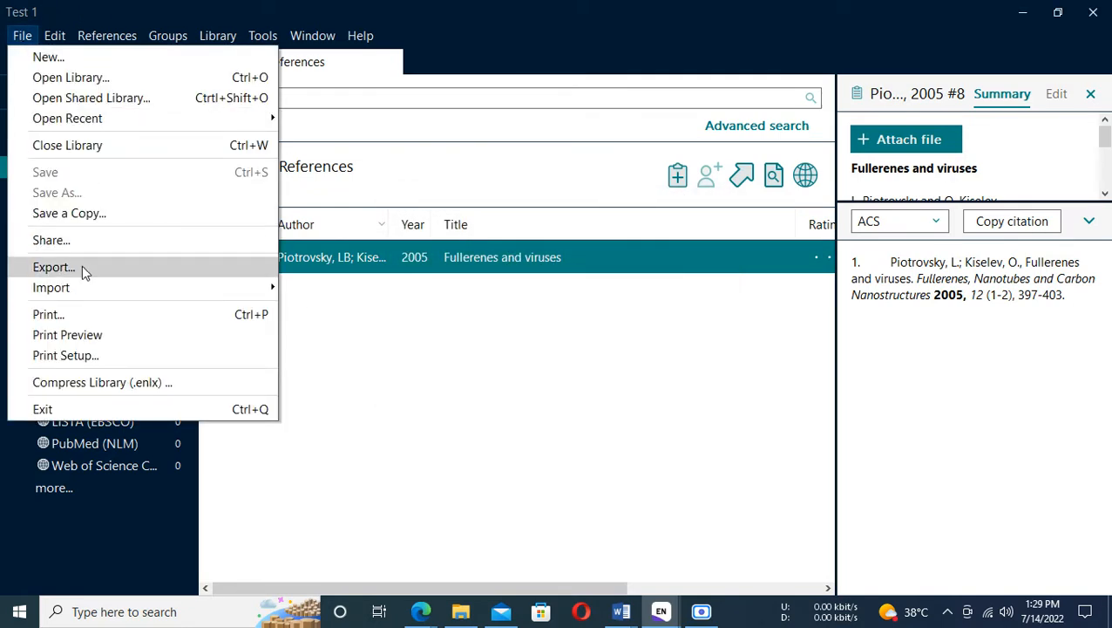
{"action": "mouse_move", "coordinate": [244, 296]}
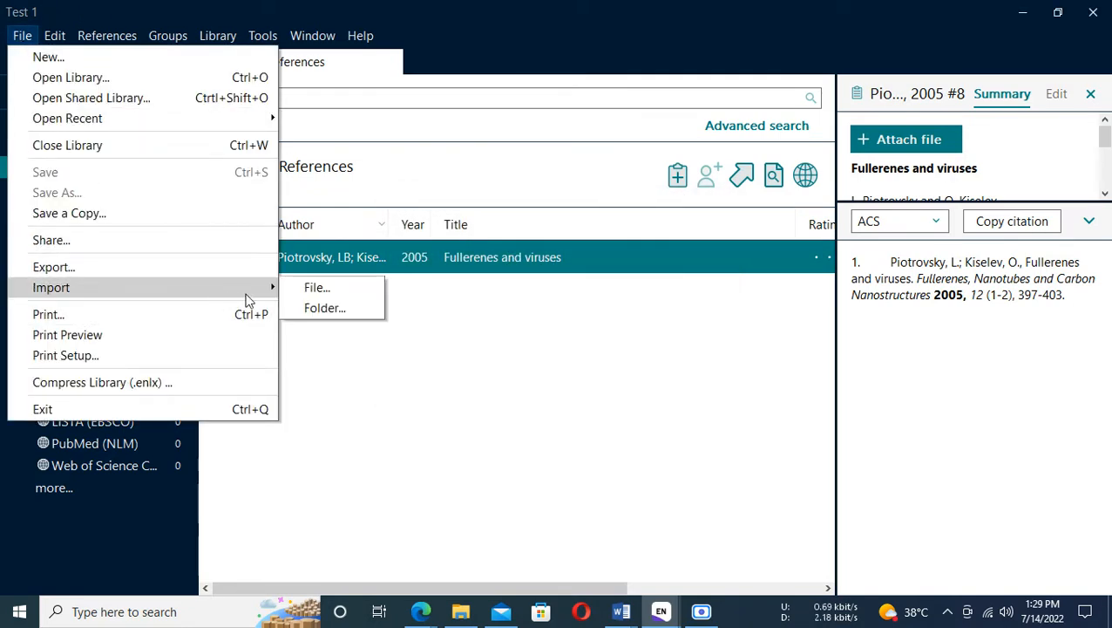
{"action": "left_click", "coordinate": [328, 289]}
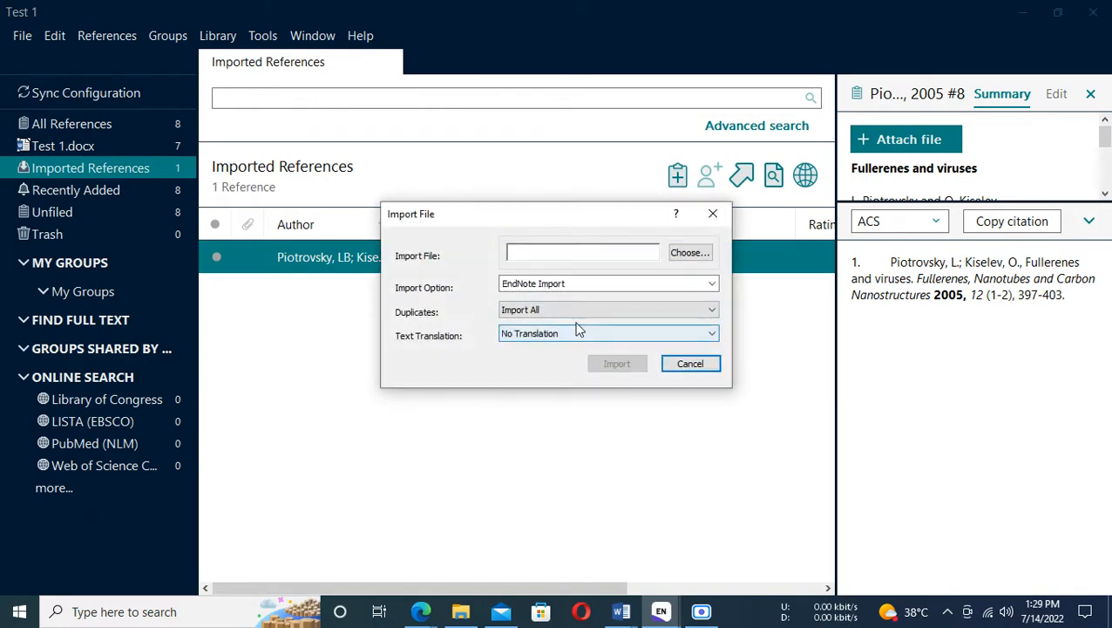
{"action": "left_click", "coordinate": [696, 252]}
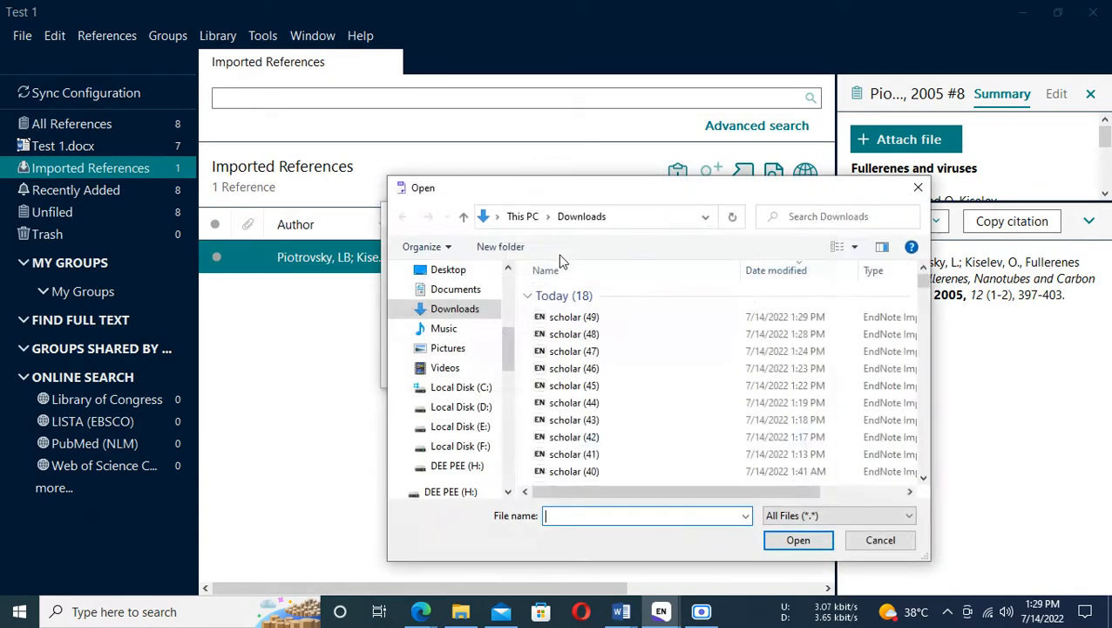
{"action": "left_click", "coordinate": [596, 317]}
{"action": "left_click", "coordinate": [796, 541]}
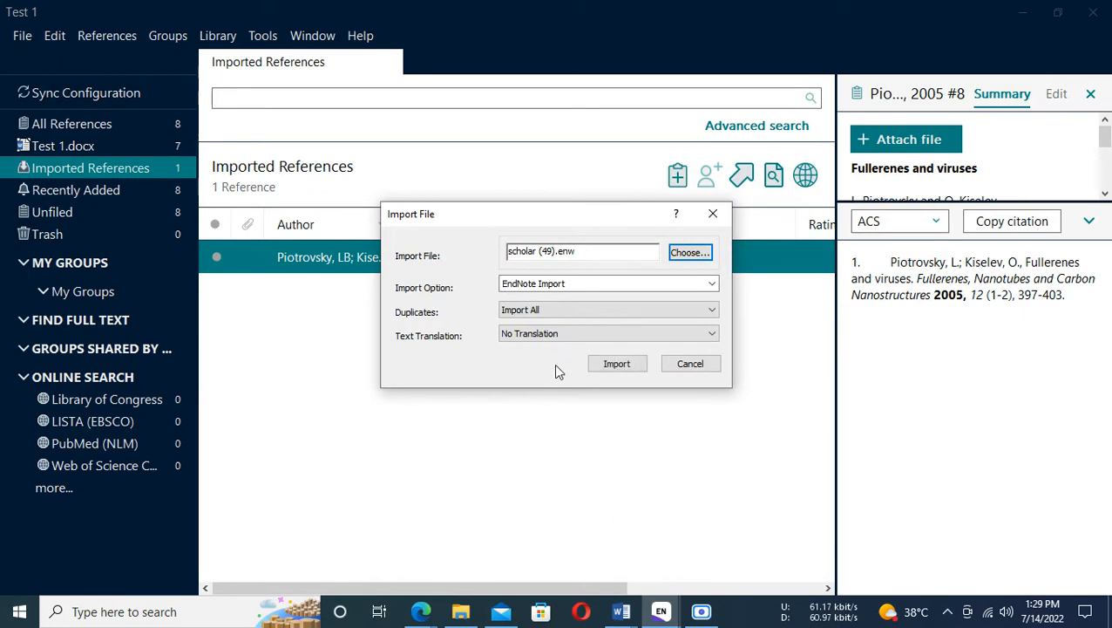
{"action": "left_click", "coordinate": [613, 365]}
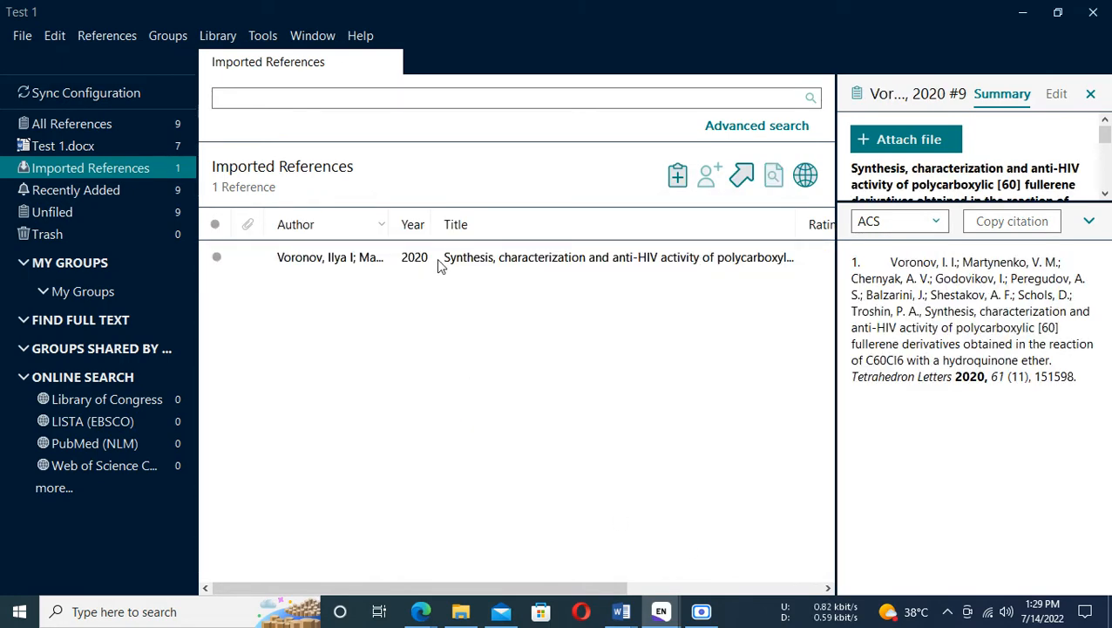
Insert the 2020 anti-HIV fullerene reference (#9) after the #8 temporary citation in the Test 1 document, and update citations and bibliography.
{"action": "left_click", "coordinate": [439, 260]}
{"action": "mouse_move", "coordinate": [620, 612]}
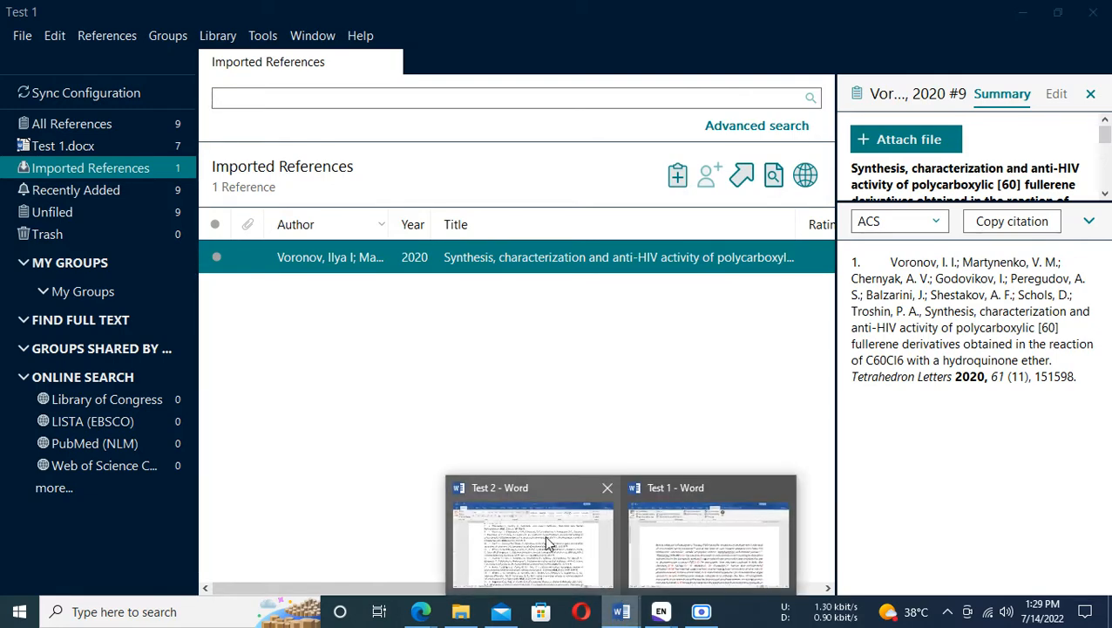
{"action": "left_click", "coordinate": [610, 537]}
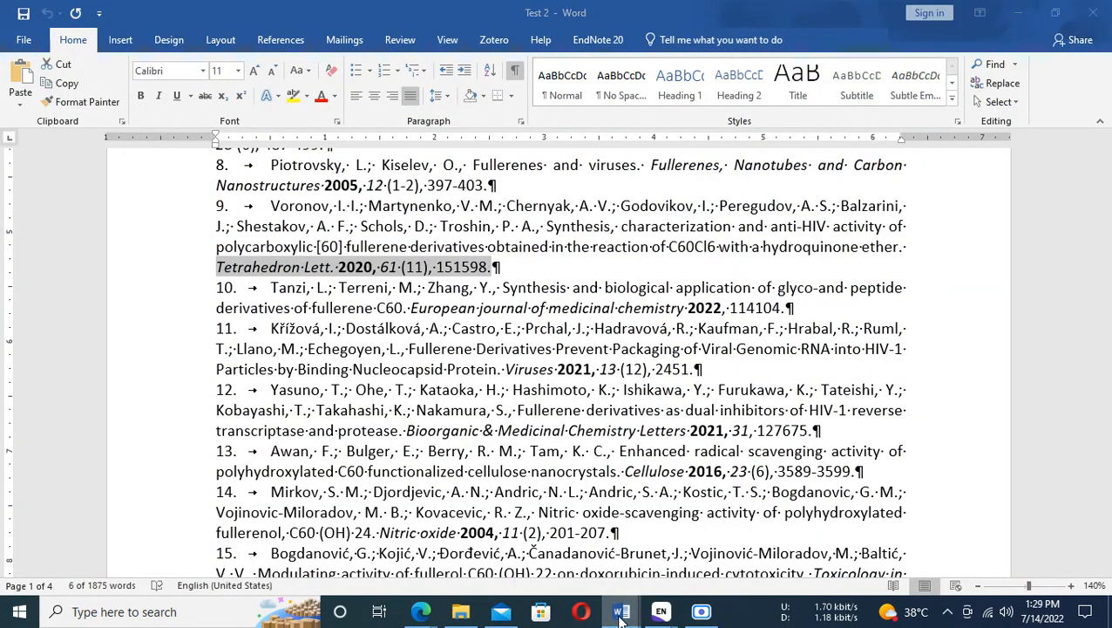
{"action": "mouse_move", "coordinate": [621, 613]}
{"action": "left_click", "coordinate": [663, 538]}
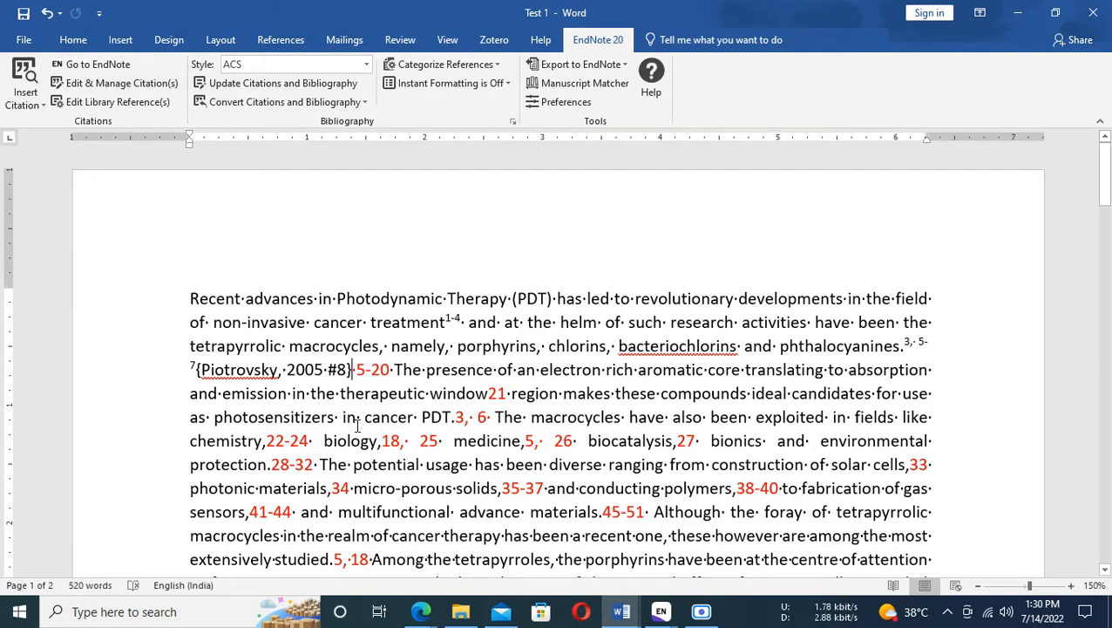
{"action": "key", "text": "ctrl+v"}
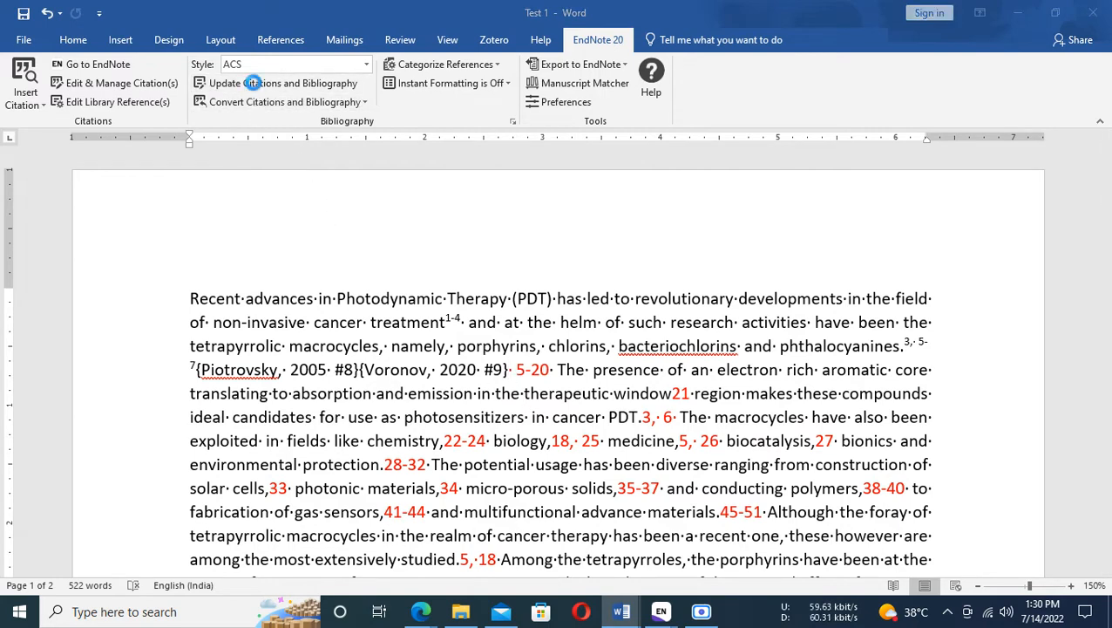
{"action": "left_click", "coordinate": [248, 83]}
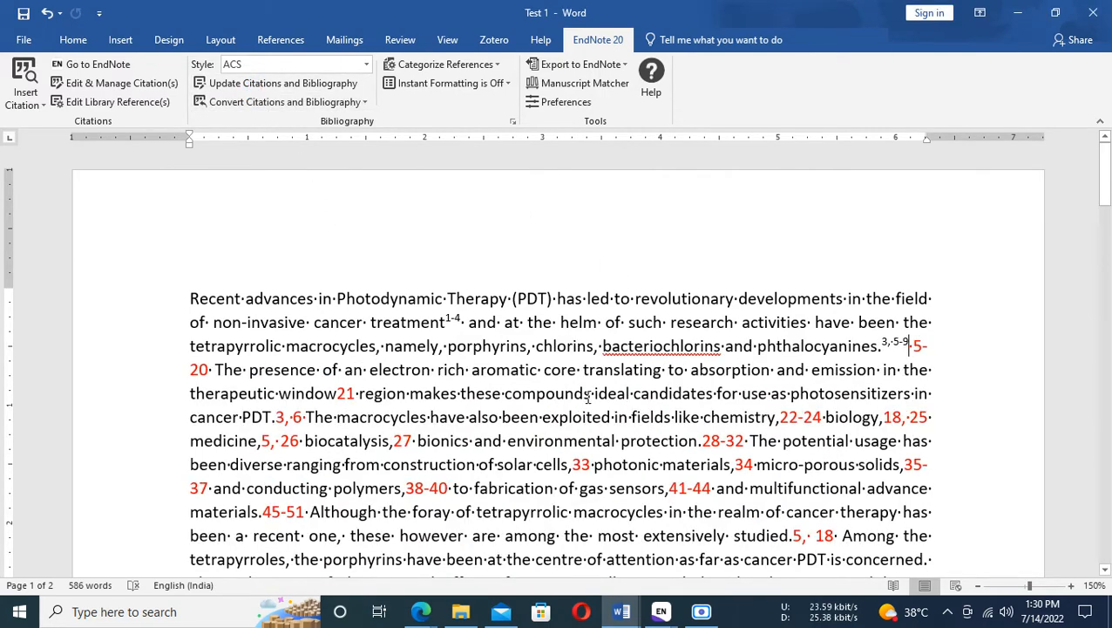
Examine the Test 1 document's text and formatted reference list, checking how the journal names are written.
{"action": "scroll", "coordinate": [589, 396], "scroll_direction": "down", "scroll_amount": 7}
{"action": "scroll", "coordinate": [593, 408], "scroll_direction": "up", "scroll_amount": 3}
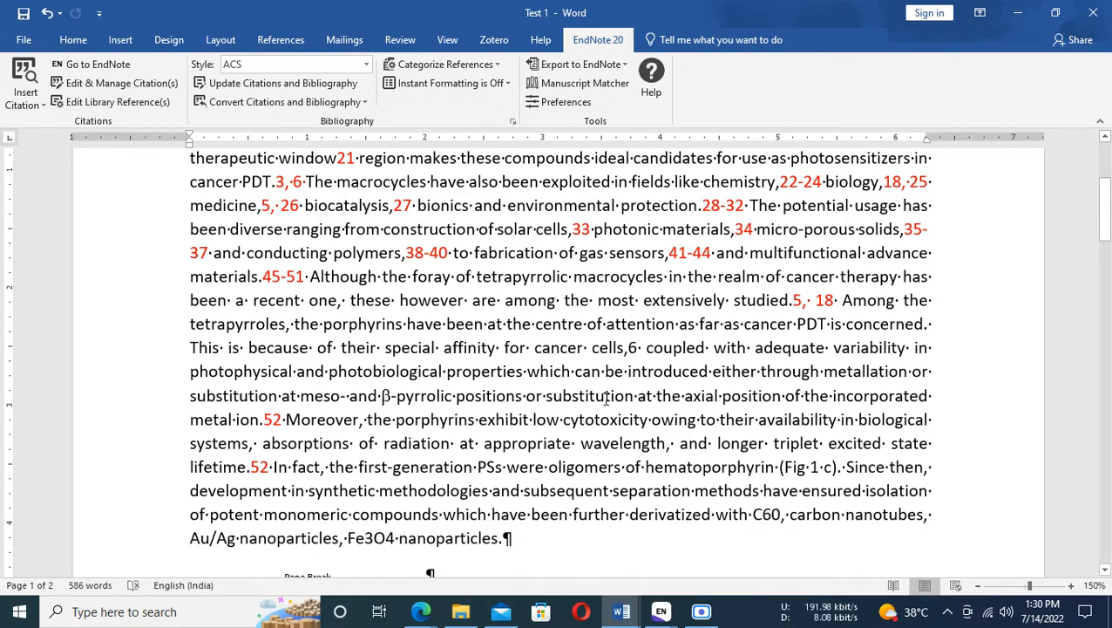
{"action": "scroll", "coordinate": [604, 398], "scroll_direction": "down", "scroll_amount": 10}
{"action": "scroll", "coordinate": [691, 370], "scroll_direction": "down", "scroll_amount": 10}
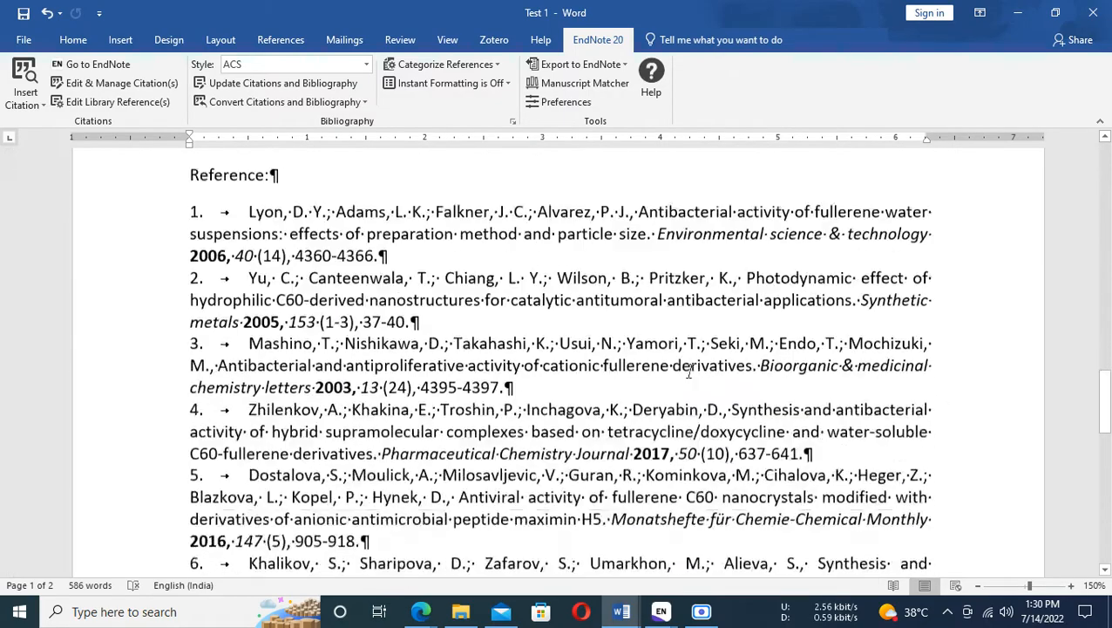
{"action": "scroll", "coordinate": [691, 371], "scroll_direction": "up", "scroll_amount": 3}
{"action": "scroll", "coordinate": [691, 375], "scroll_direction": "up", "scroll_amount": 7}
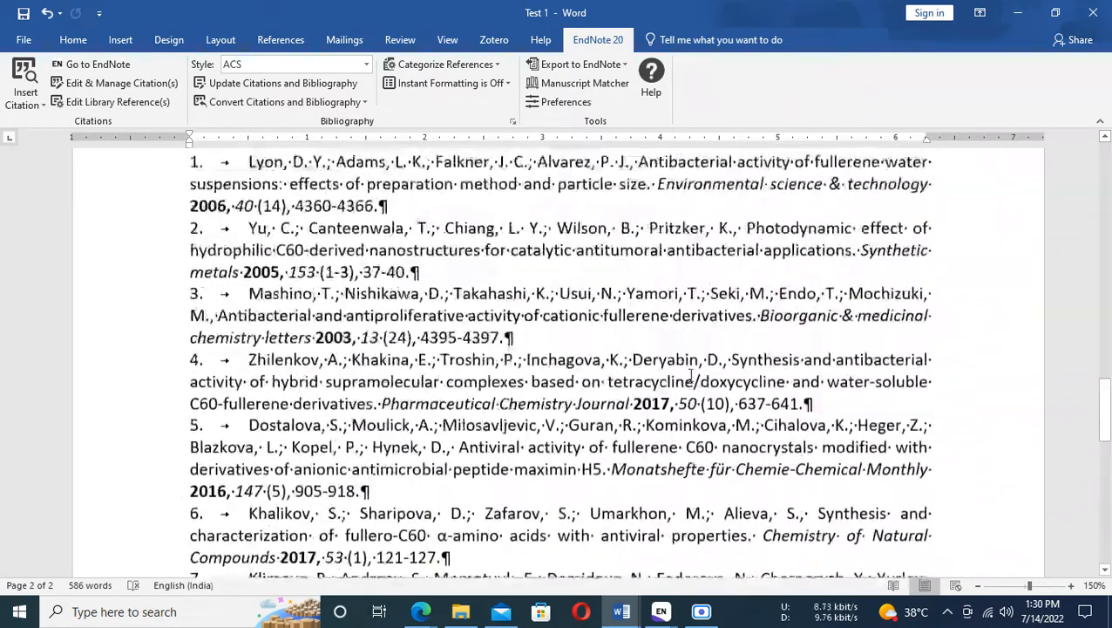
{"action": "left_click", "coordinate": [328, 340]}
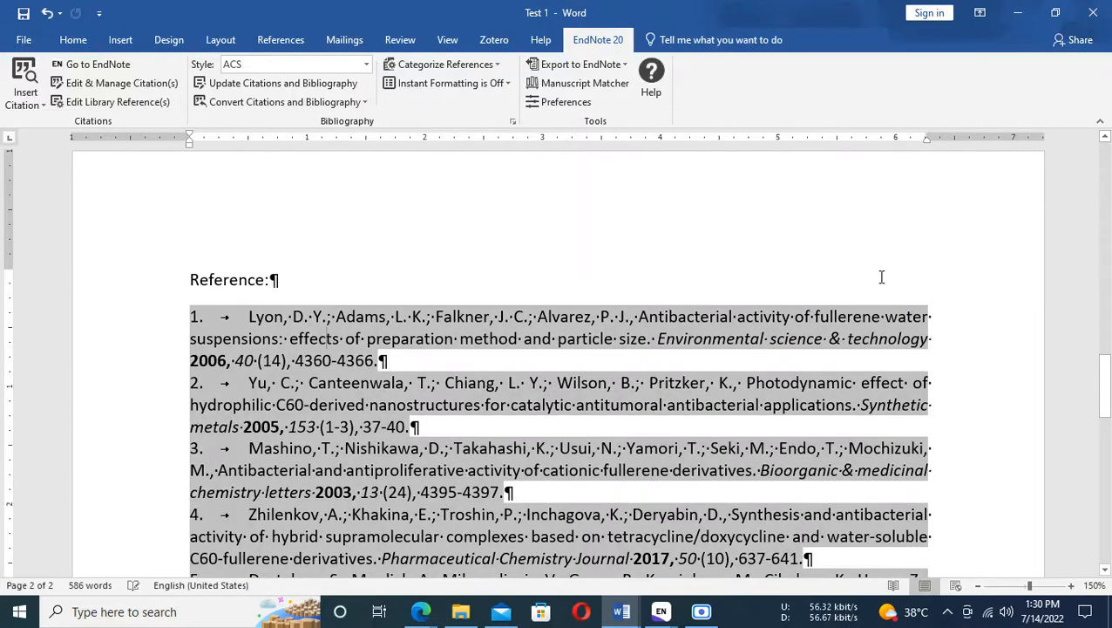
{"action": "left_click", "coordinate": [809, 246]}
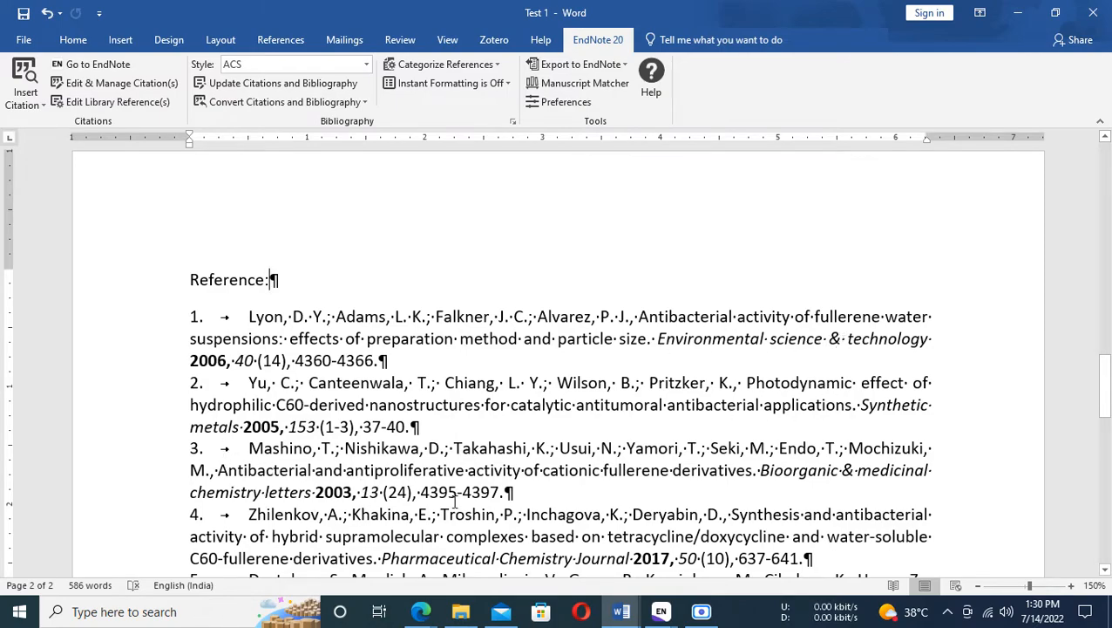
{"action": "scroll", "coordinate": [692, 474], "scroll_direction": "down", "scroll_amount": 8}
{"action": "scroll", "coordinate": [642, 453], "scroll_direction": "up", "scroll_amount": 8}
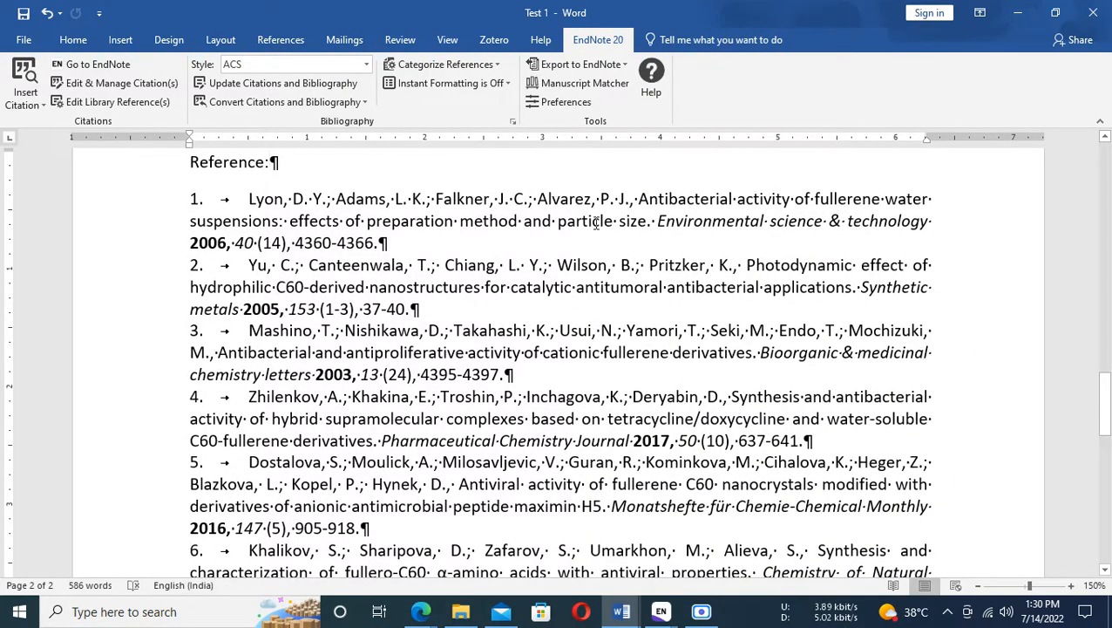
Switch to the Test 1 library in EndNote and open the ACS output style's journal name settings for editing.
{"action": "mouse_move", "coordinate": [669, 615]}
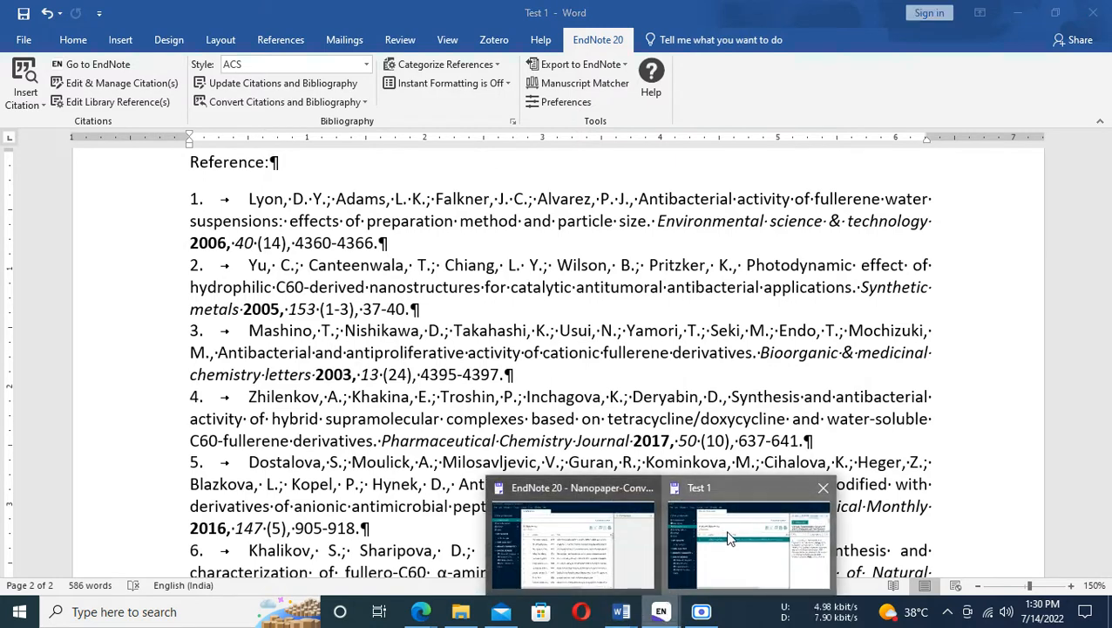
{"action": "left_click", "coordinate": [695, 541]}
{"action": "left_click", "coordinate": [105, 36]}
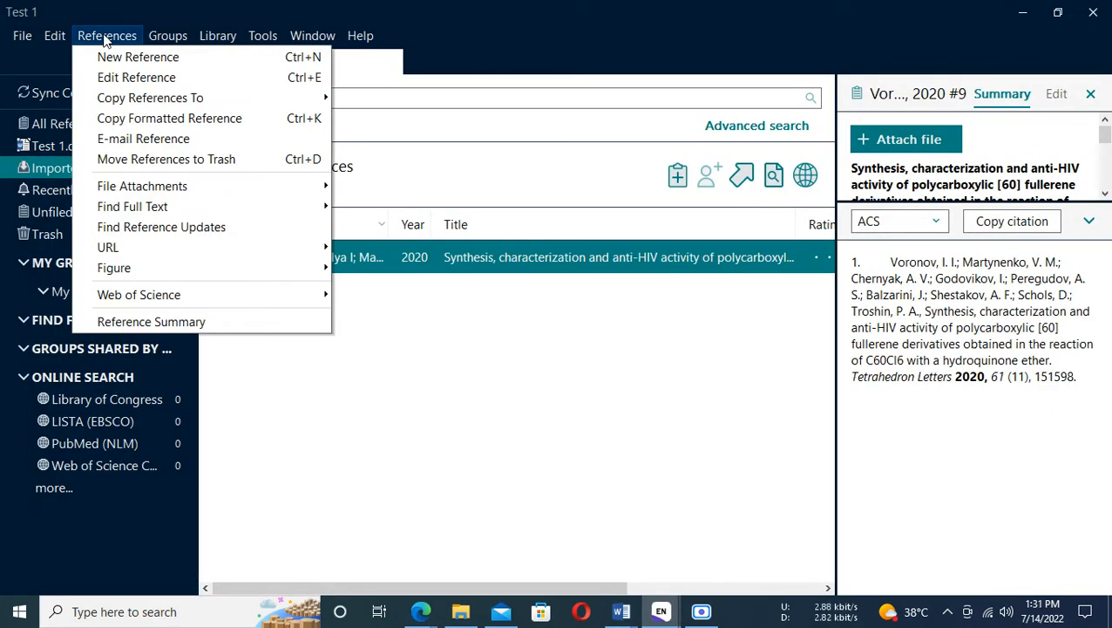
{"action": "mouse_move", "coordinate": [170, 39]}
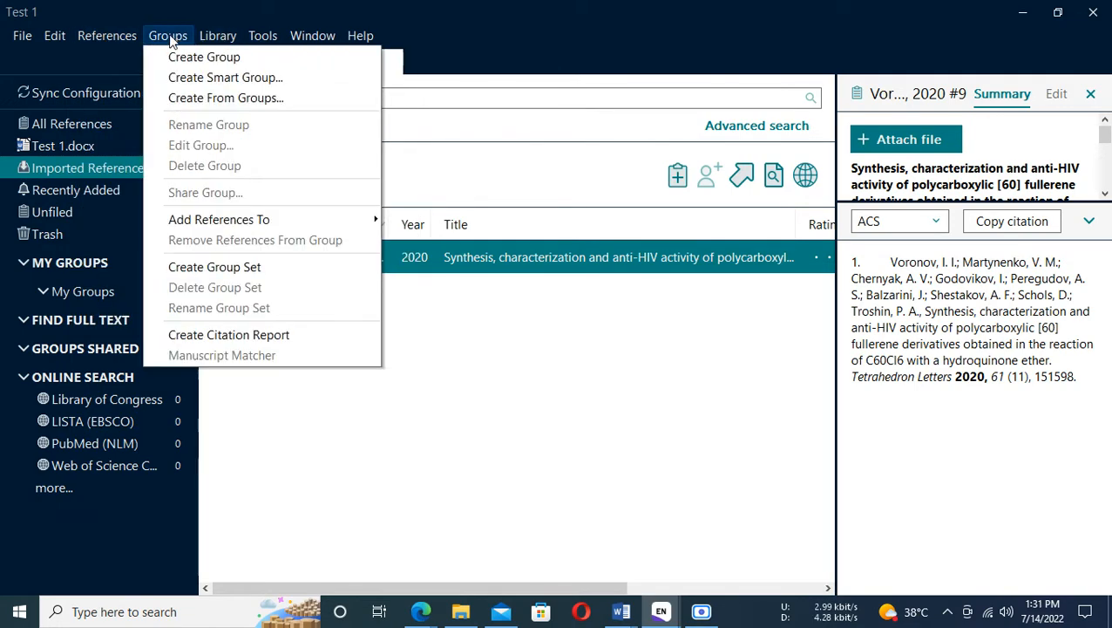
{"action": "mouse_move", "coordinate": [208, 42]}
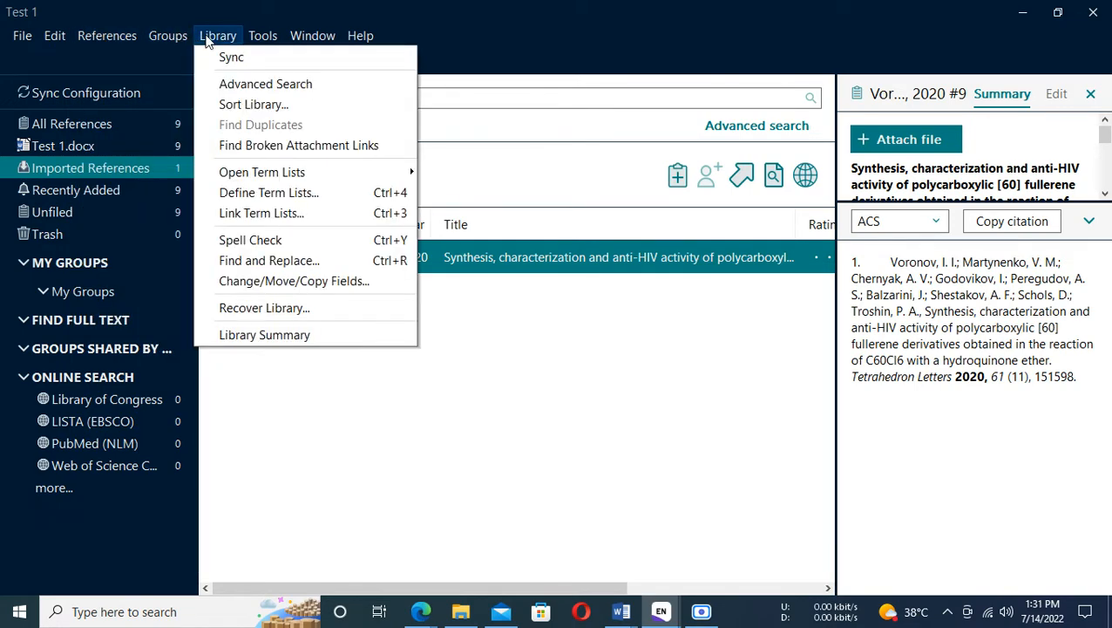
{"action": "mouse_move", "coordinate": [262, 37]}
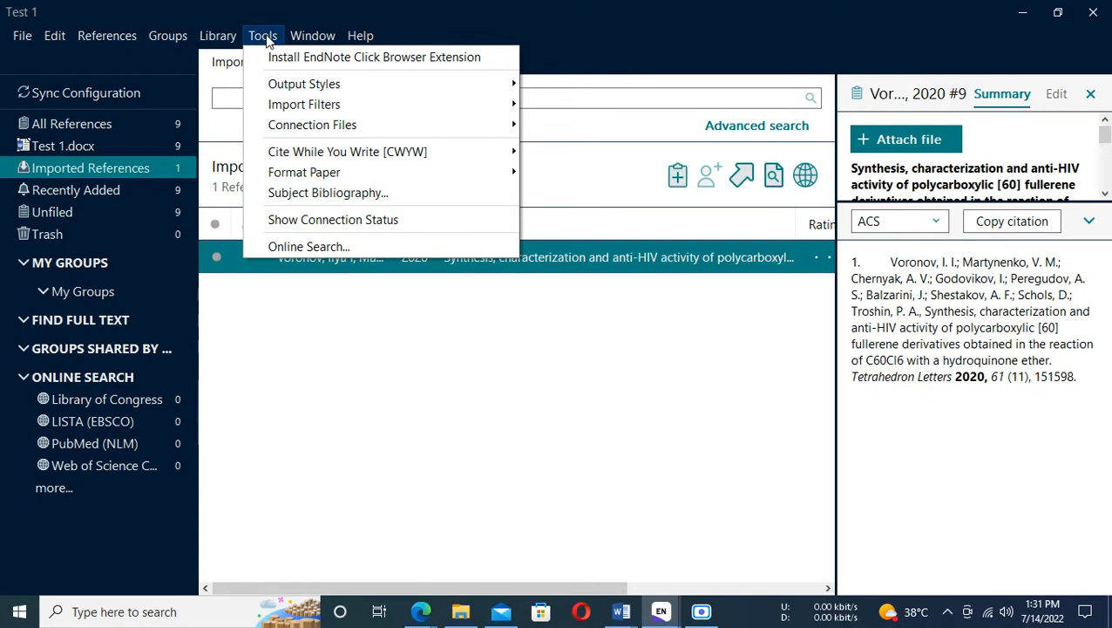
{"action": "mouse_move", "coordinate": [292, 90]}
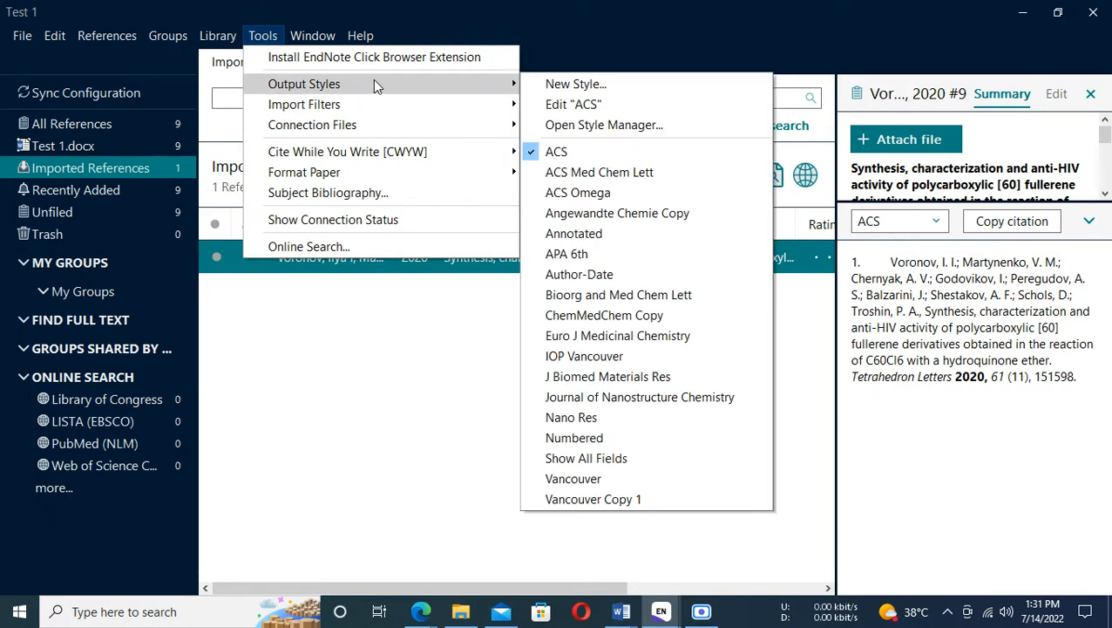
{"action": "left_click", "coordinate": [591, 109]}
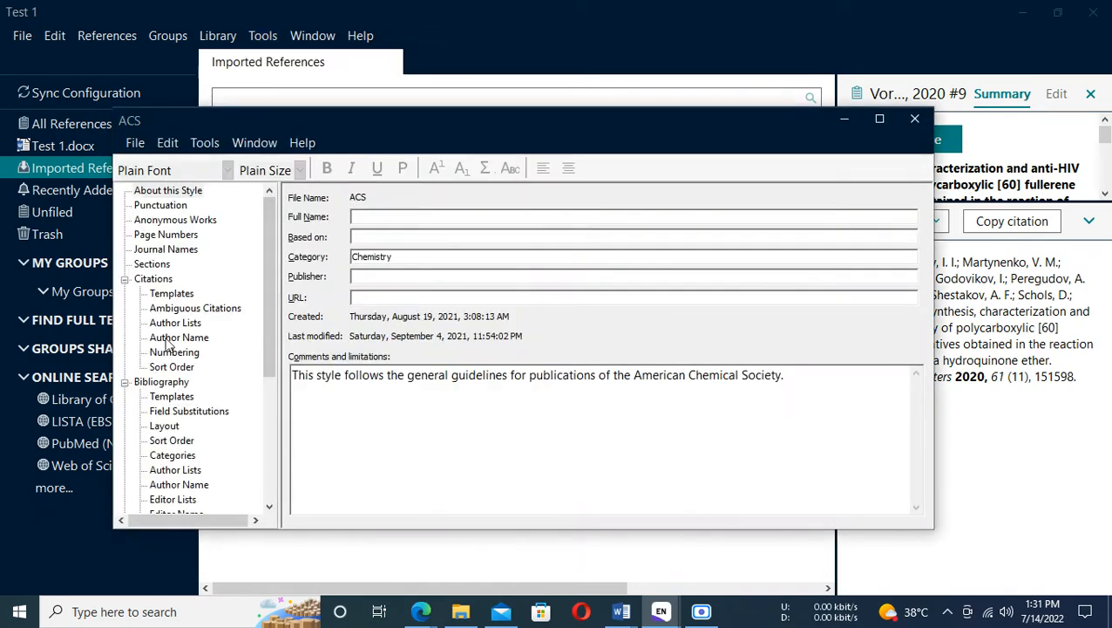
{"action": "left_click", "coordinate": [184, 251]}
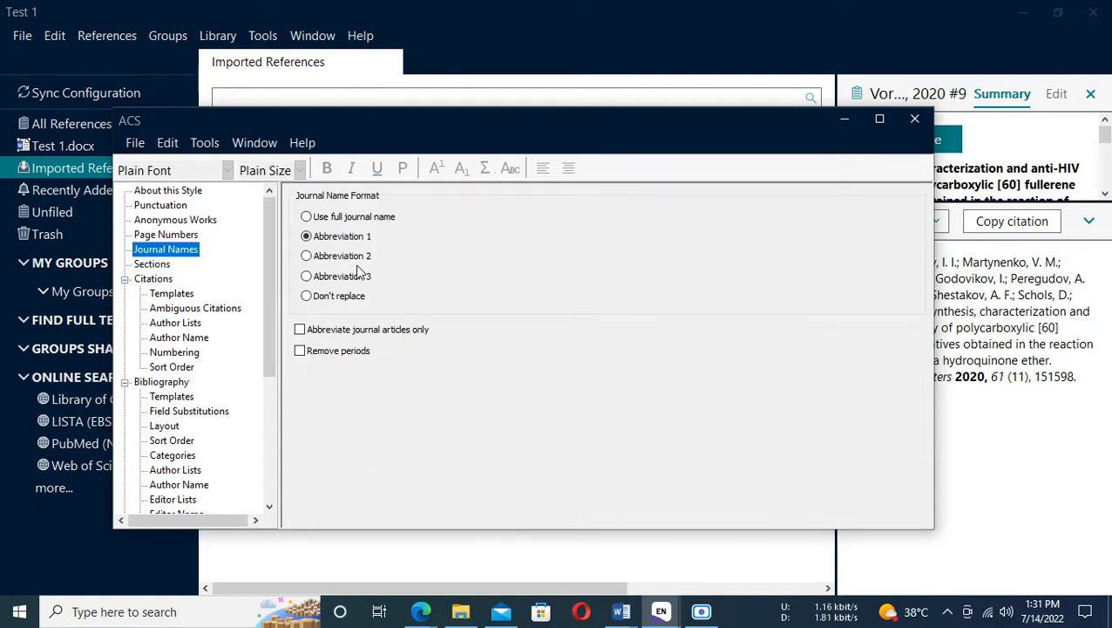
Set the ACS style's journal name format to Abbreviation 1 and save the changes to the style.
{"action": "left_click", "coordinate": [308, 218]}
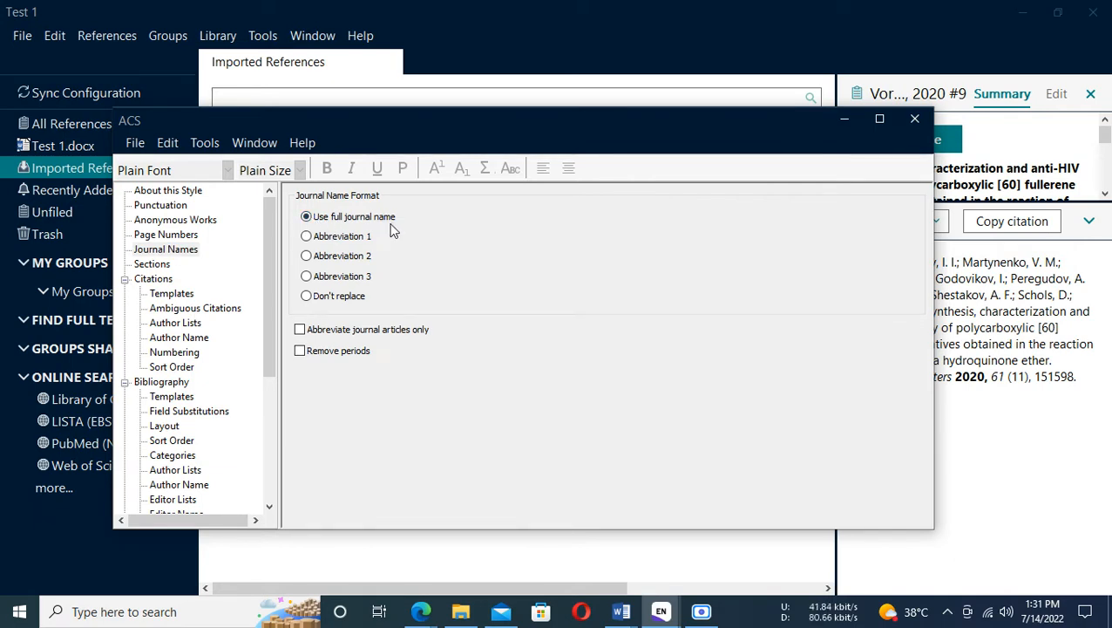
{"action": "left_click", "coordinate": [307, 237]}
{"action": "left_click", "coordinate": [306, 255]}
{"action": "left_click", "coordinate": [307, 277]}
{"action": "left_click", "coordinate": [307, 236]}
{"action": "left_click", "coordinate": [916, 119]}
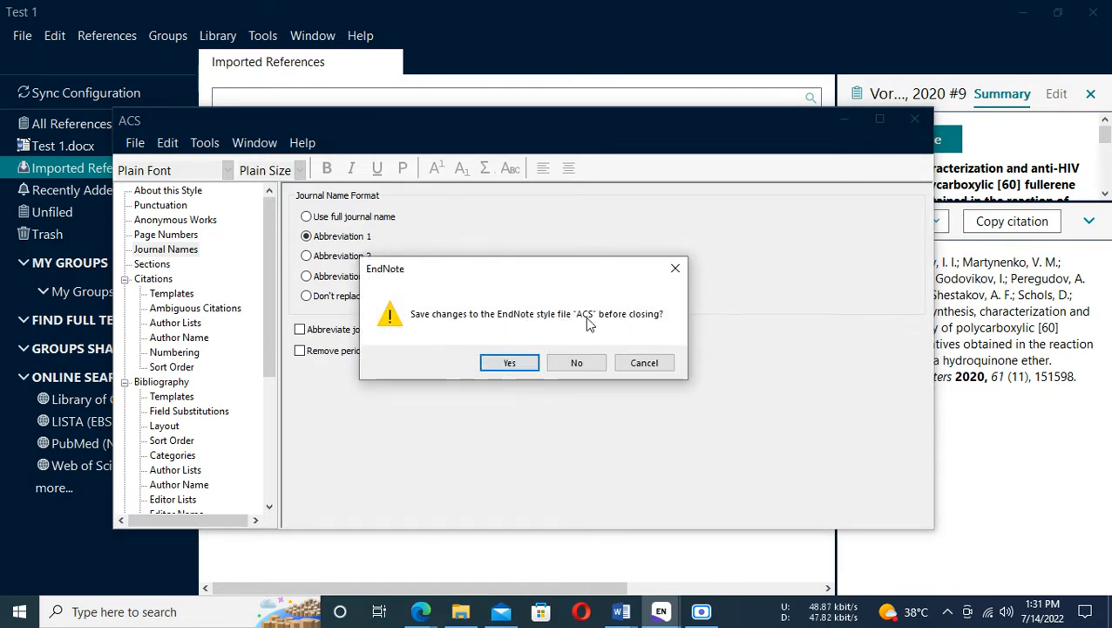
{"action": "left_click", "coordinate": [509, 363]}
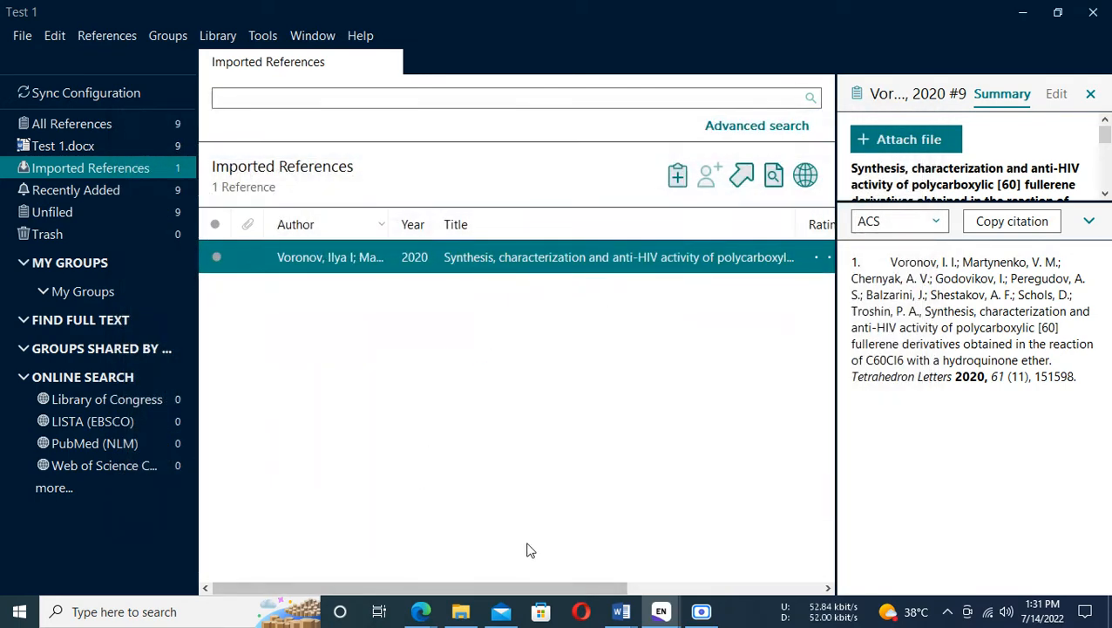
Switch to the Test 1 document, update its citations and bibliography, and check the journal names in the reference list.
{"action": "mouse_move", "coordinate": [620, 612]}
{"action": "left_click", "coordinate": [661, 535]}
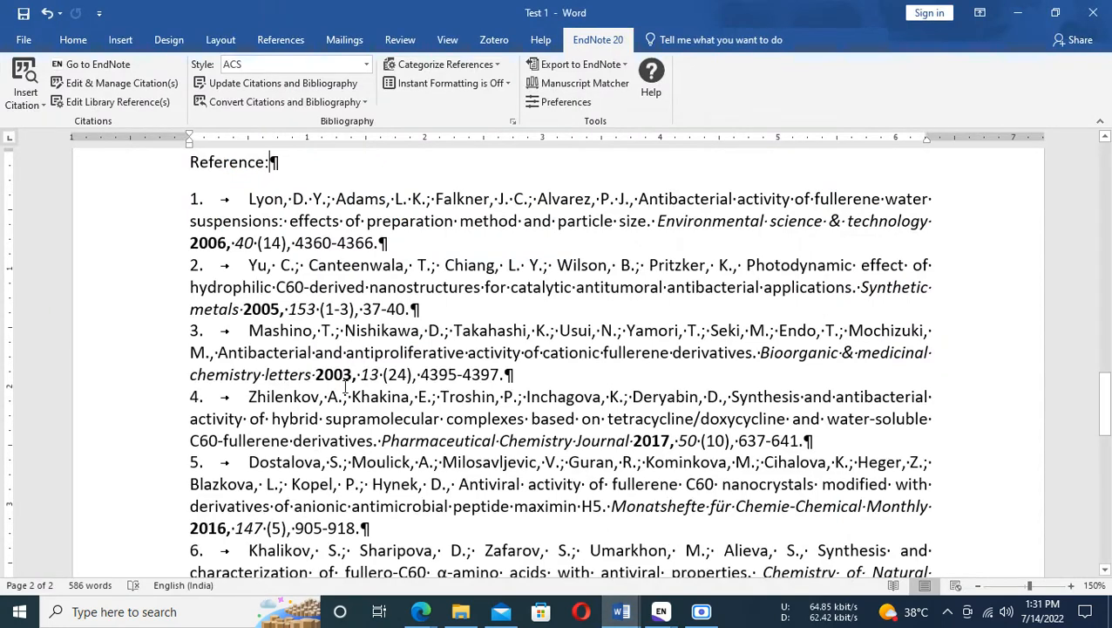
{"action": "scroll", "coordinate": [325, 355], "scroll_direction": "up", "scroll_amount": 4}
{"action": "left_click", "coordinate": [228, 84]}
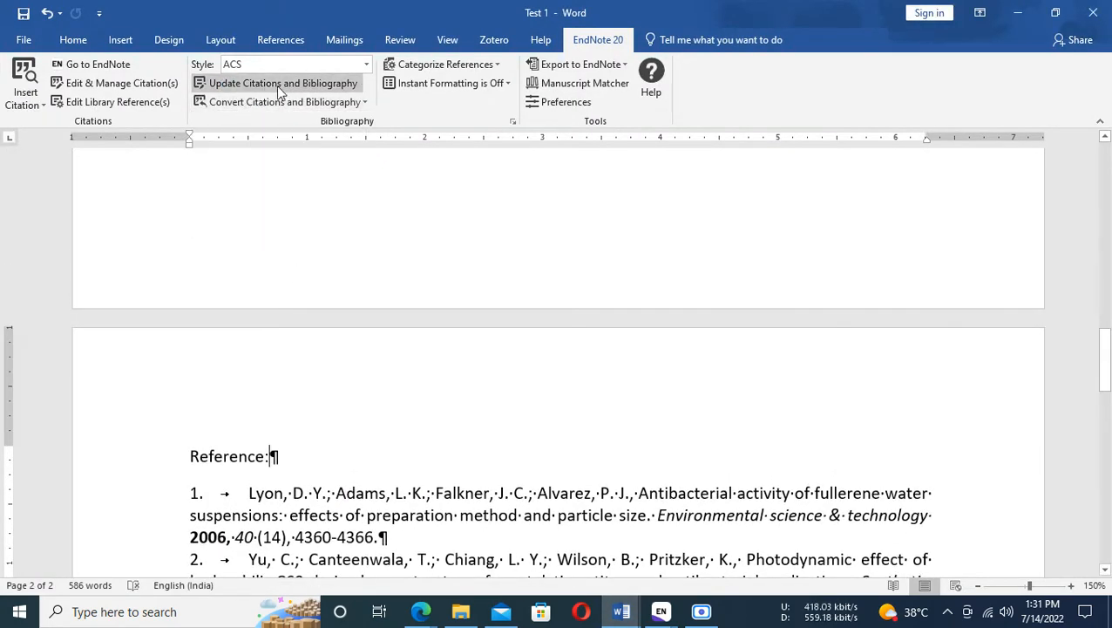
{"action": "scroll", "coordinate": [478, 314], "scroll_direction": "down", "scroll_amount": 10}
{"action": "scroll", "coordinate": [478, 314], "scroll_direction": "down", "scroll_amount": 1}
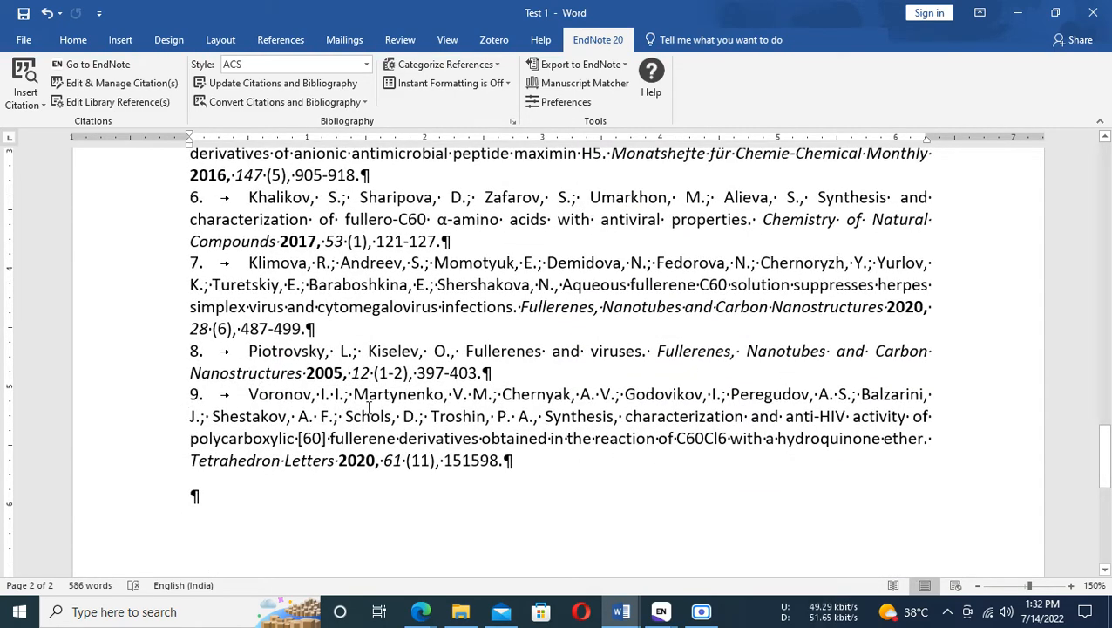
{"action": "scroll", "coordinate": [469, 451], "scroll_direction": "up", "scroll_amount": 5}
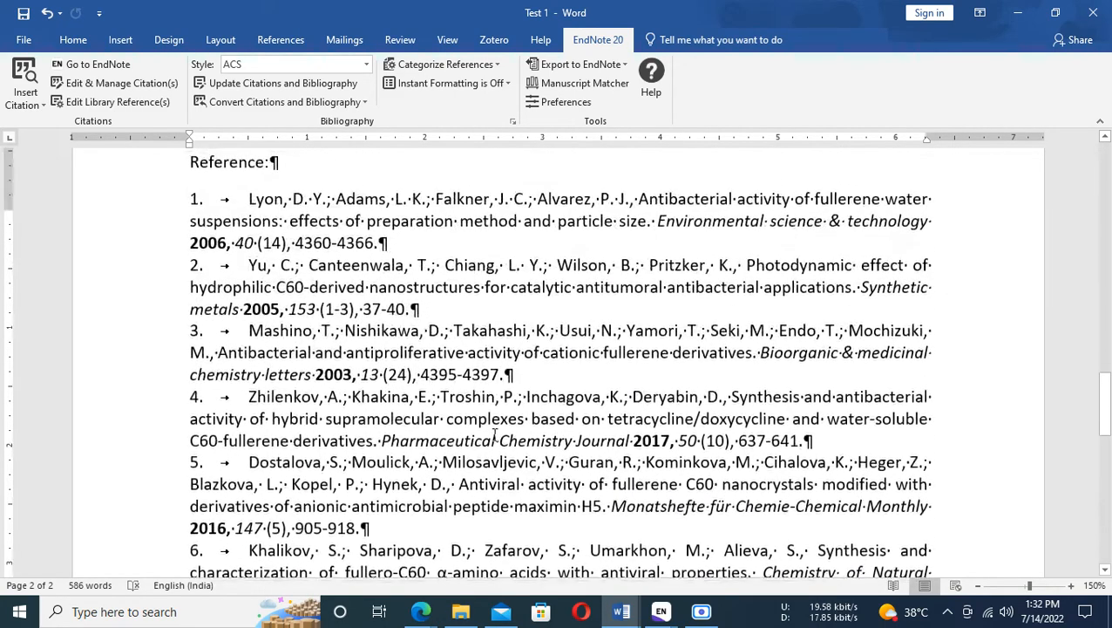
{"action": "left_click", "coordinate": [695, 259]}
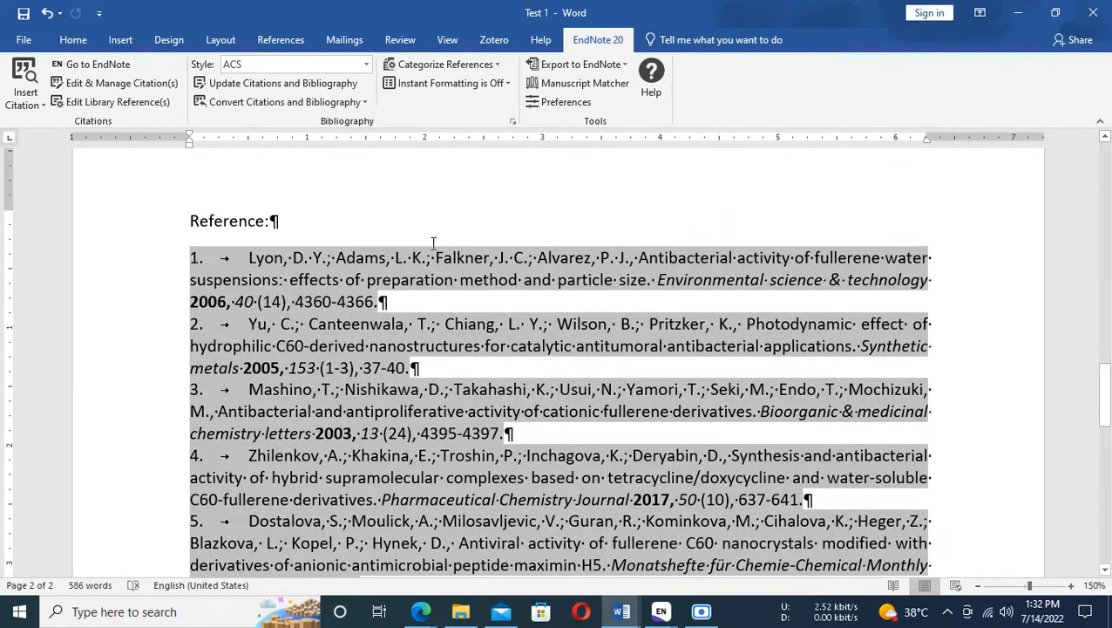
{"action": "left_click", "coordinate": [338, 208]}
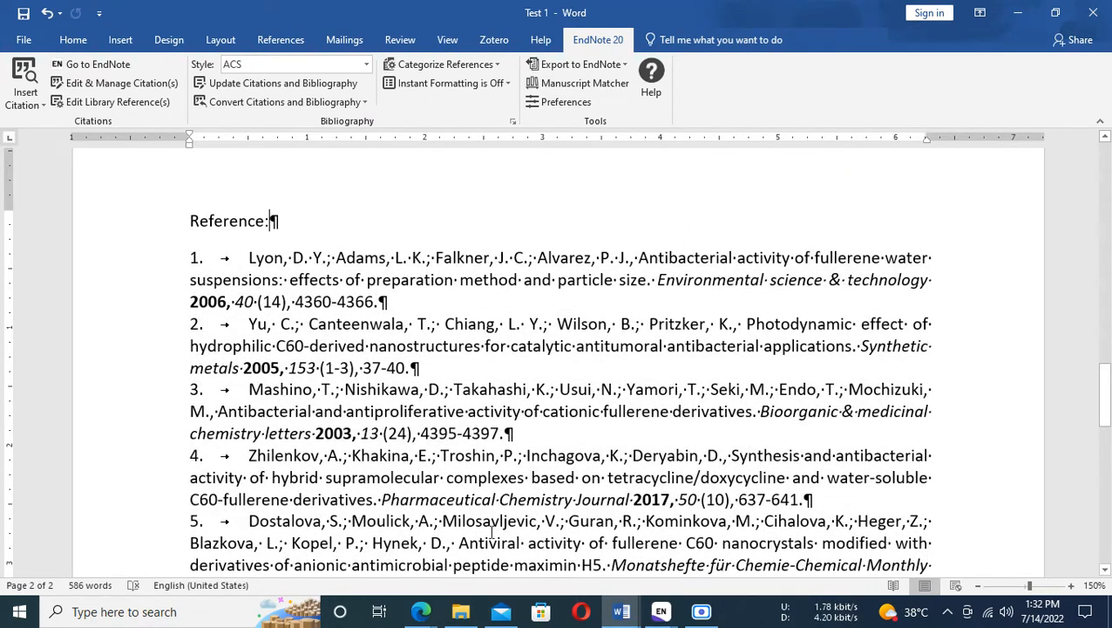
Return to the Test 1 library in EndNote, open its term list definitions and select the Journals list.
{"action": "left_click", "coordinate": [661, 614]}
{"action": "left_click", "coordinate": [746, 541]}
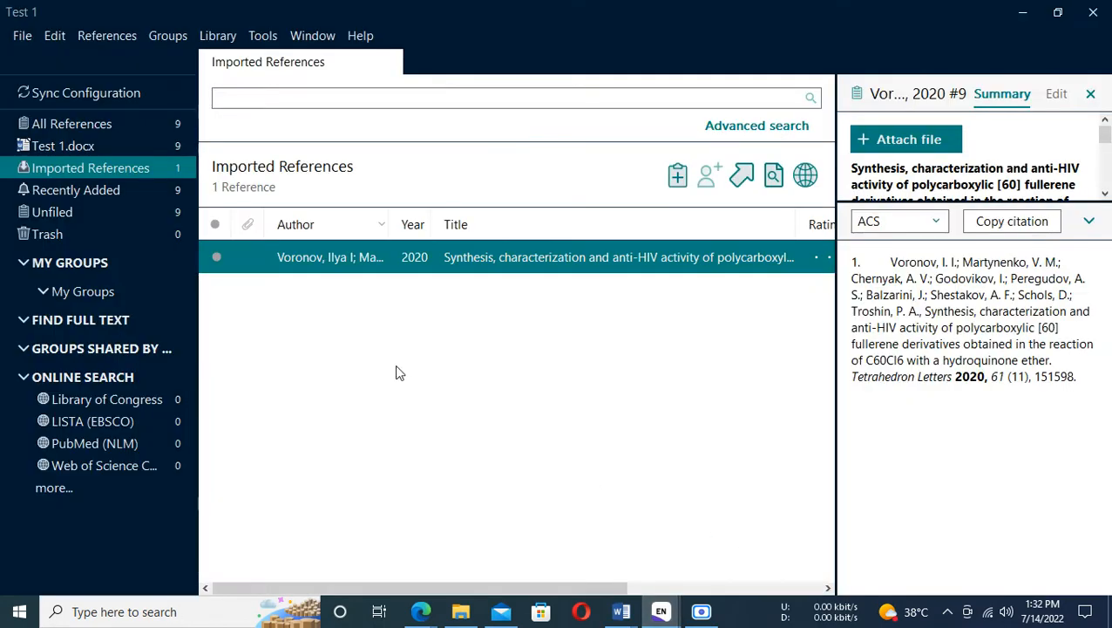
{"action": "left_click", "coordinate": [266, 36]}
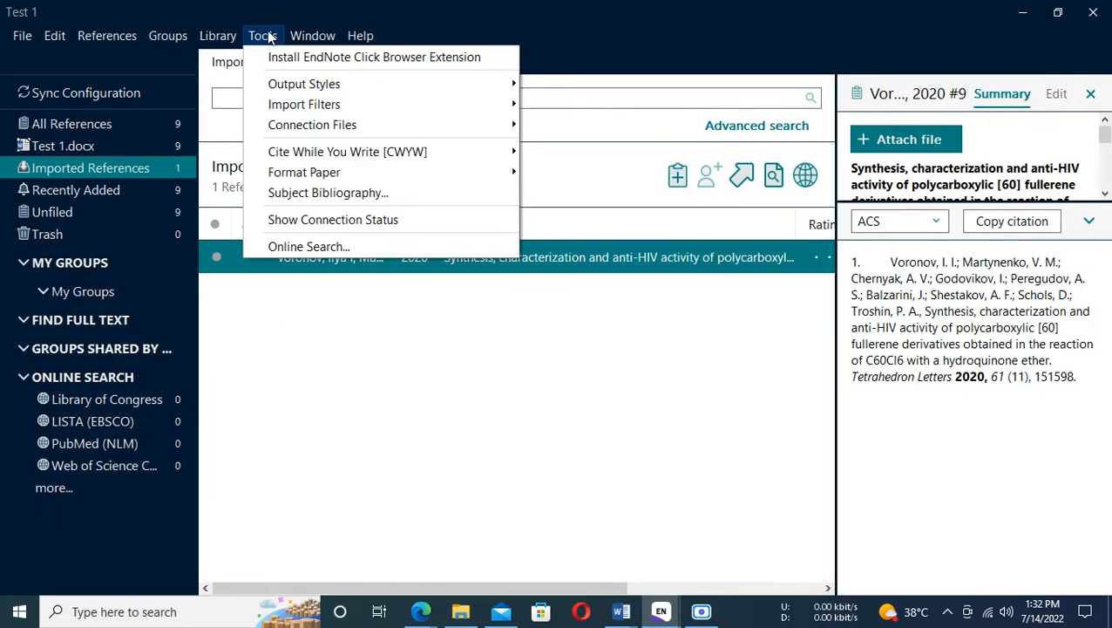
{"action": "mouse_move", "coordinate": [222, 42]}
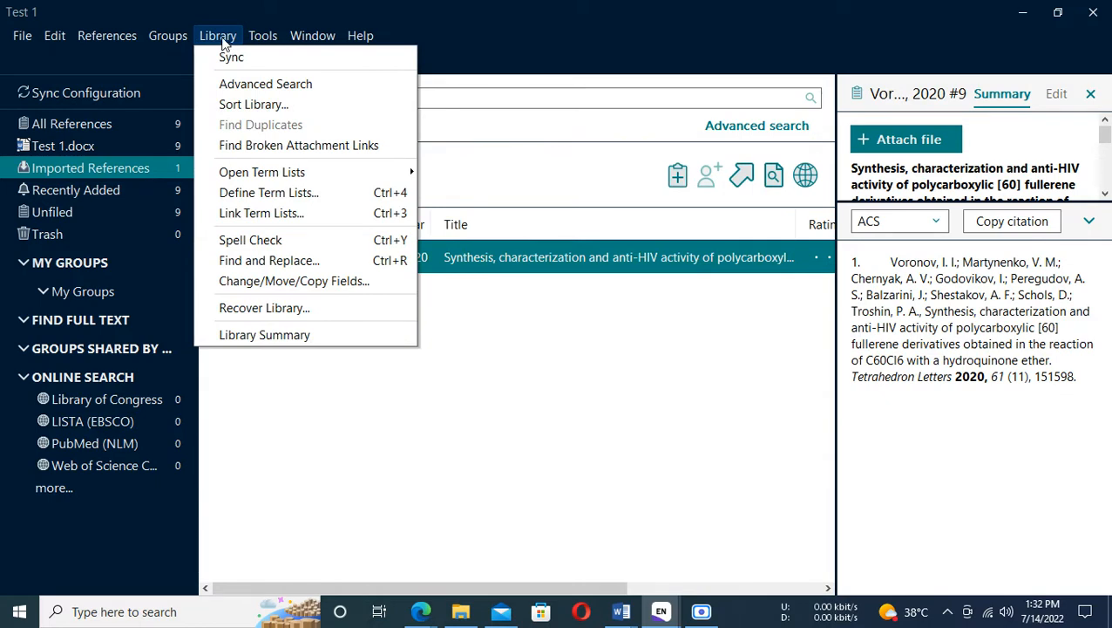
{"action": "left_click", "coordinate": [267, 193]}
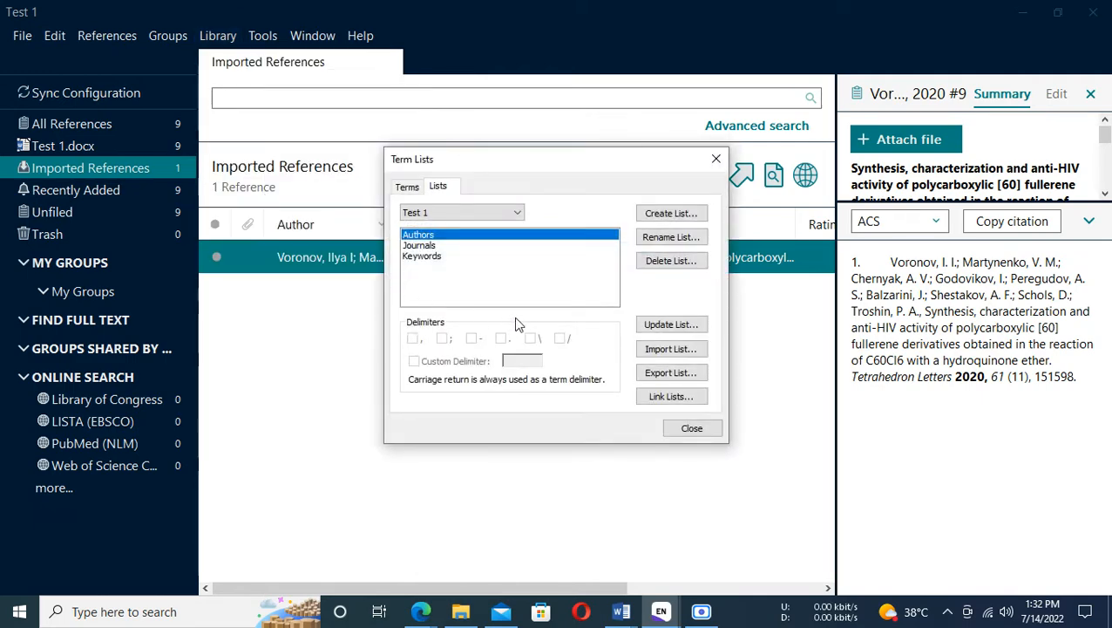
{"action": "left_click", "coordinate": [429, 247]}
{"action": "left_click", "coordinate": [433, 257]}
{"action": "left_click", "coordinate": [428, 236]}
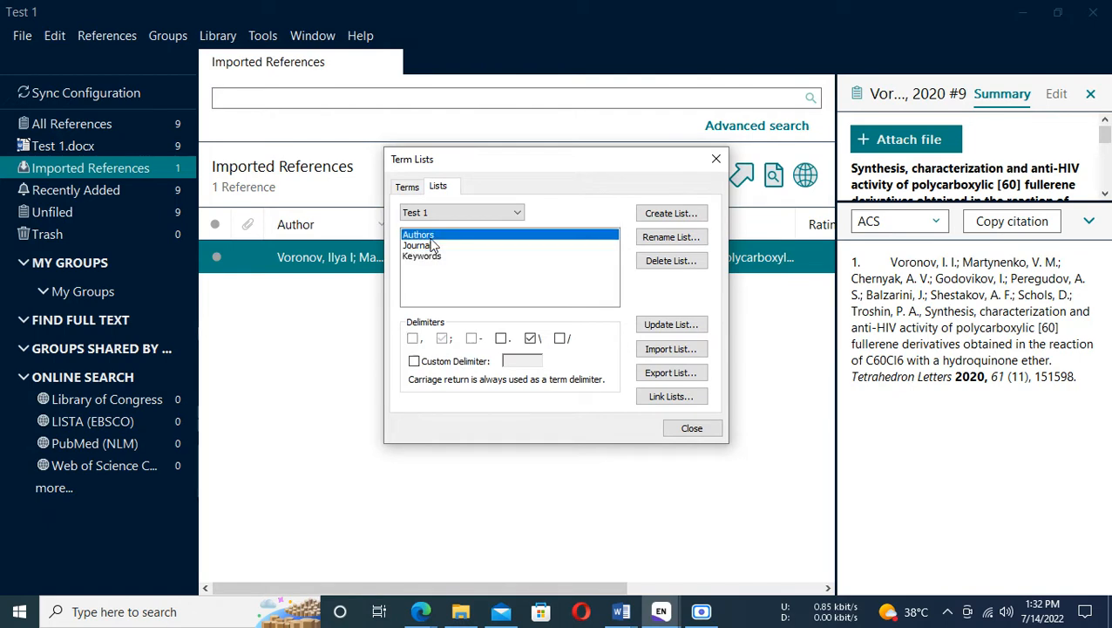
{"action": "left_click", "coordinate": [425, 247]}
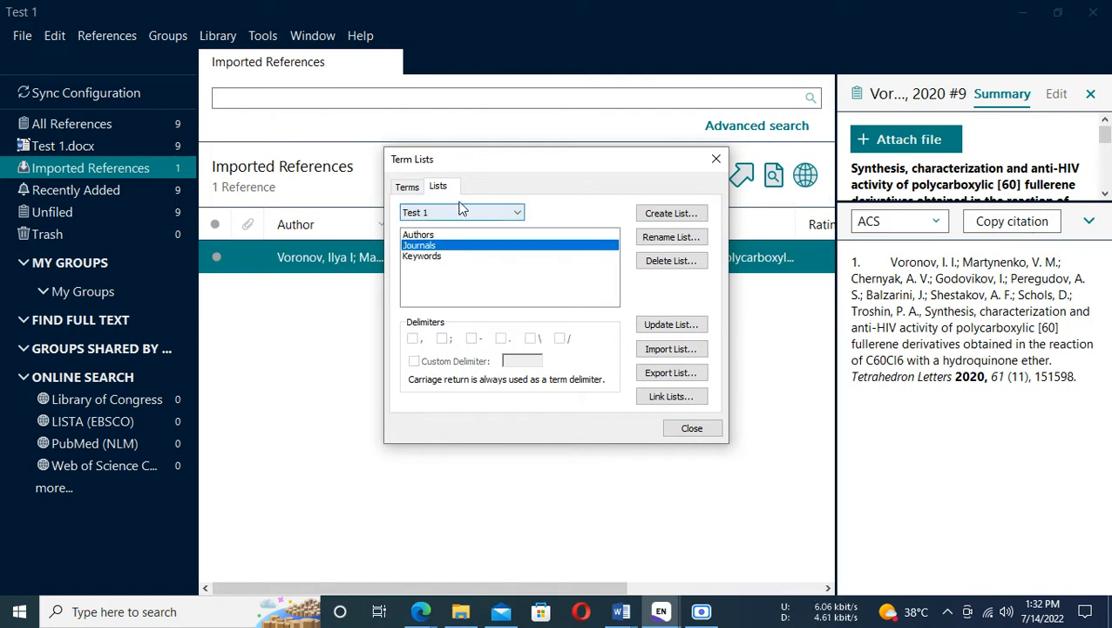
Delete the Journals term list from the Test 1 library.
{"action": "left_click", "coordinate": [427, 235]}
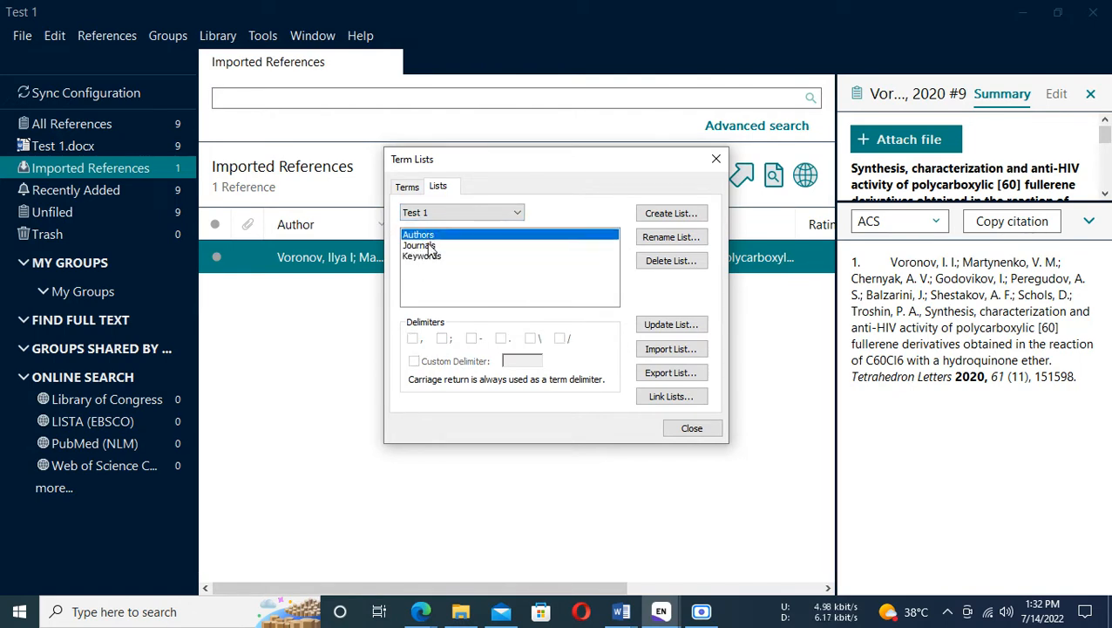
{"action": "left_click", "coordinate": [425, 247]}
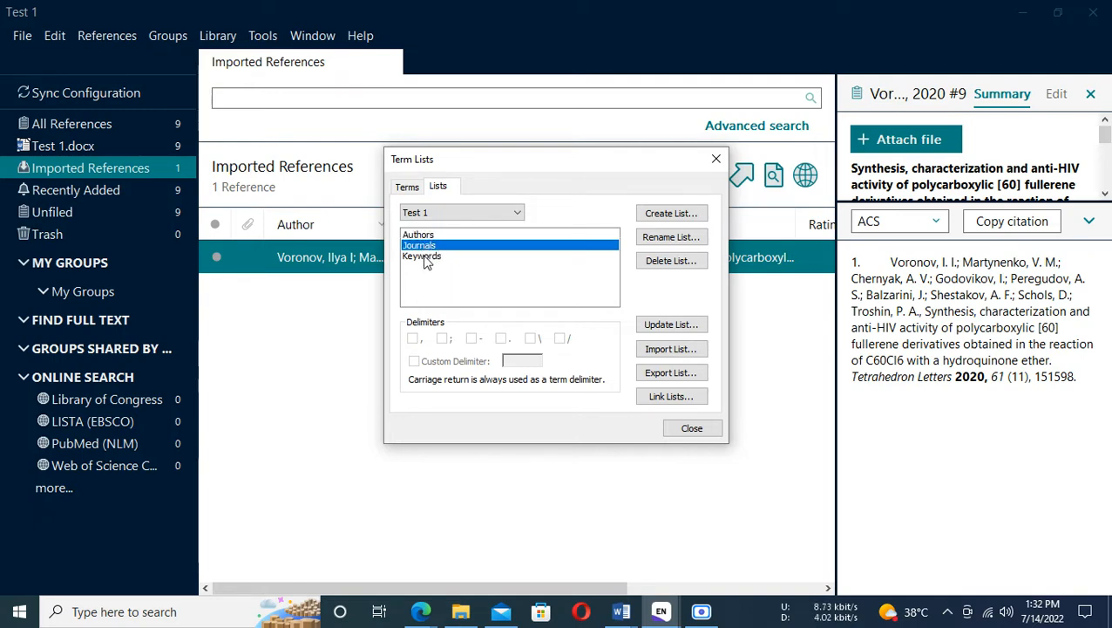
{"action": "left_click", "coordinate": [424, 258]}
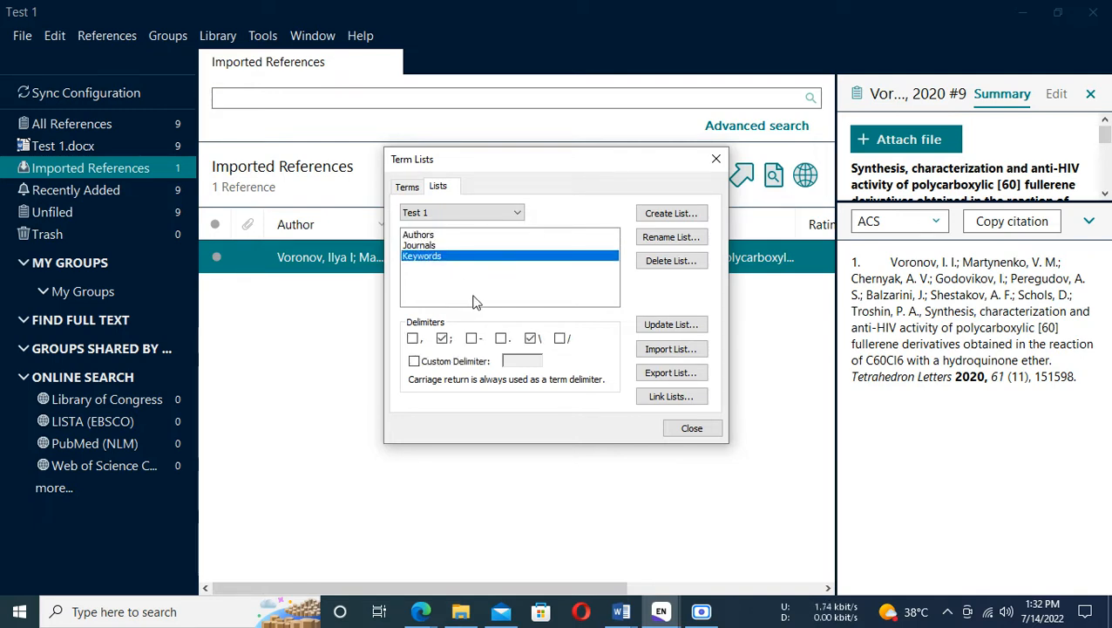
{"action": "left_click", "coordinate": [429, 246]}
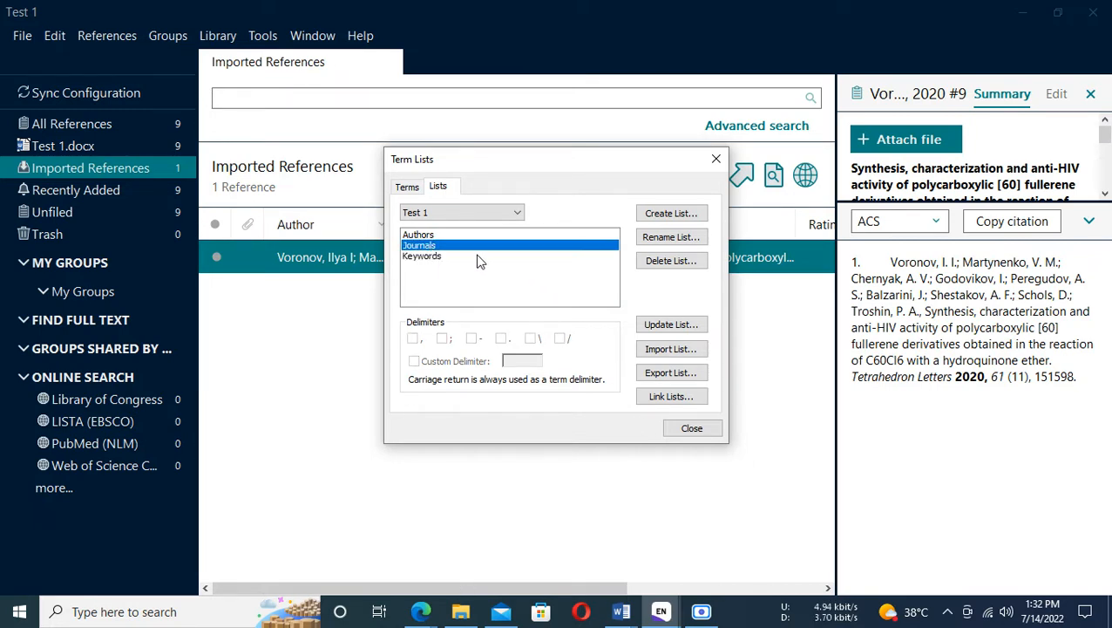
{"action": "left_click", "coordinate": [667, 260]}
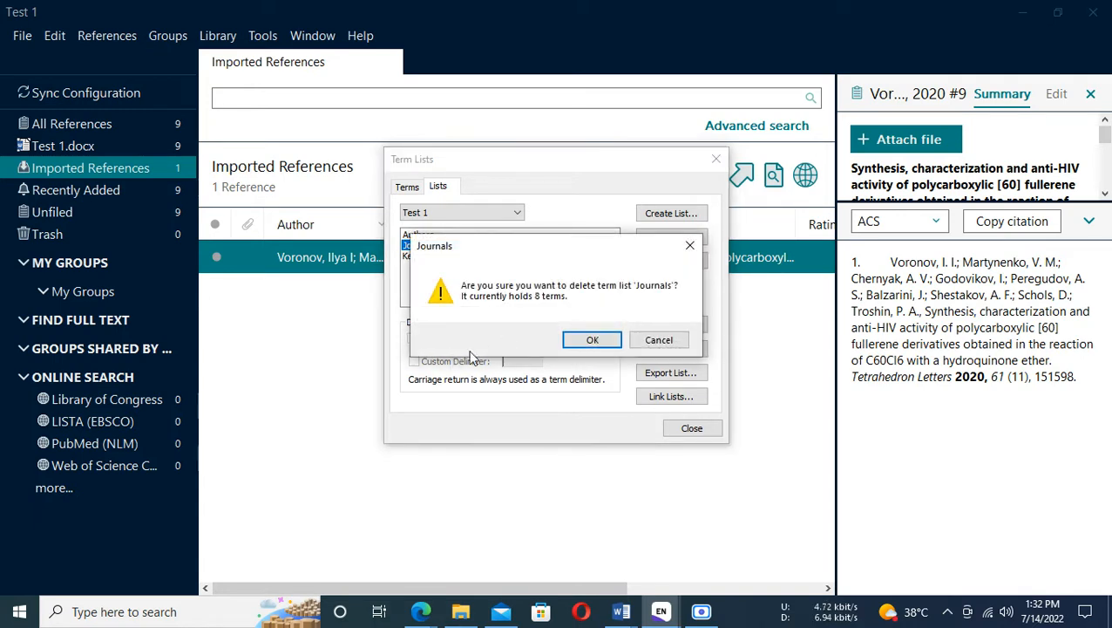
{"action": "left_click", "coordinate": [585, 340]}
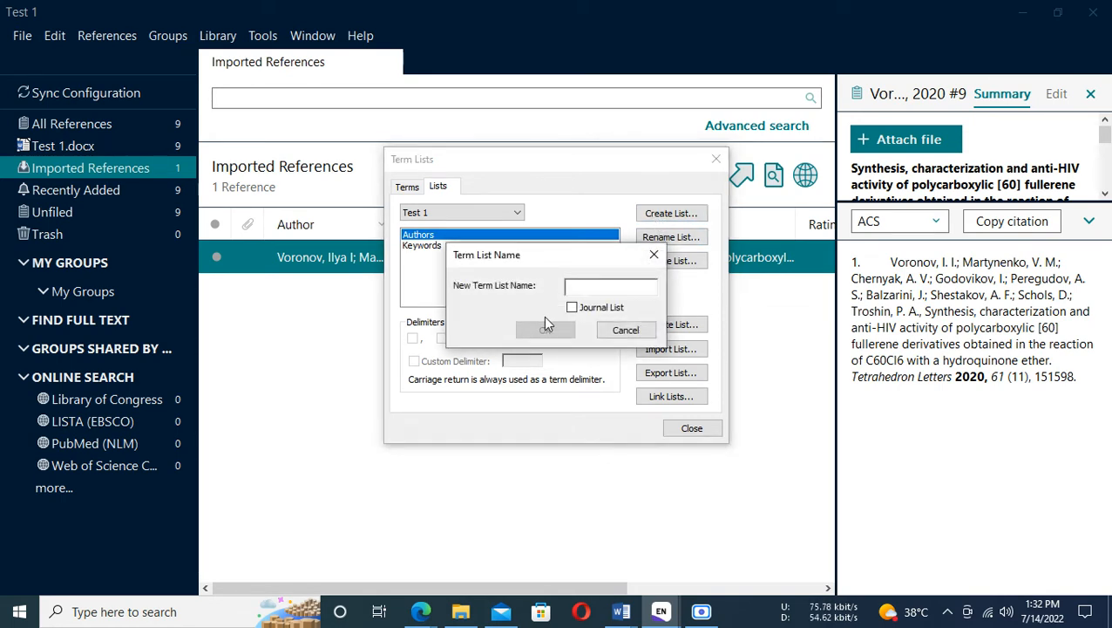
Create a new term list named Journals and designate it as a journal list.
{"action": "left_click", "coordinate": [573, 307]}
{"action": "left_click", "coordinate": [597, 286]}
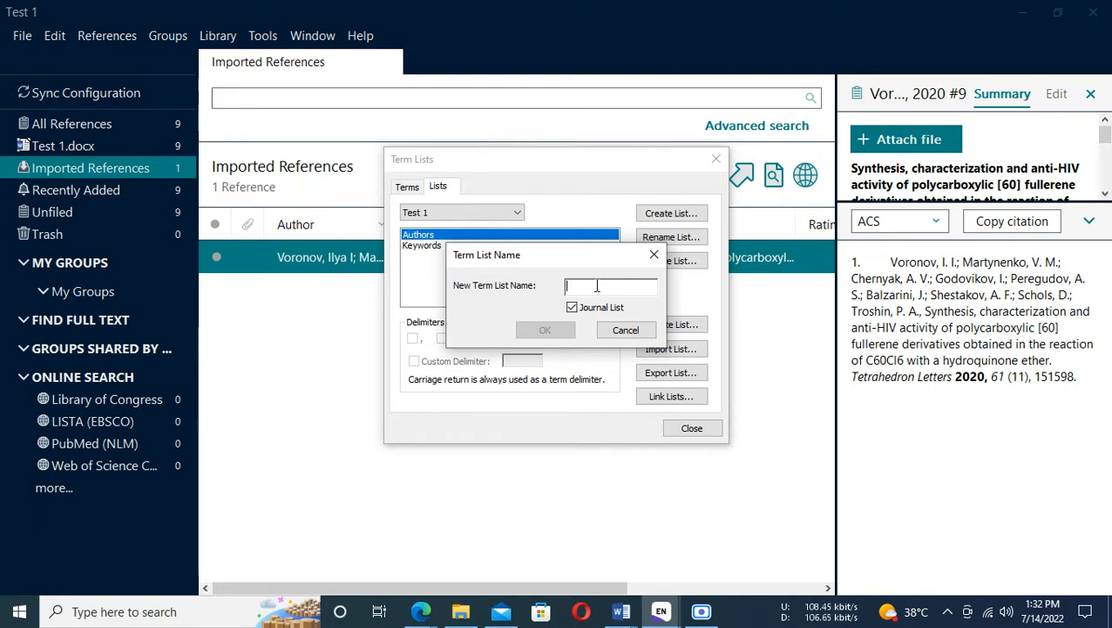
{"action": "type", "text": "Journ"}
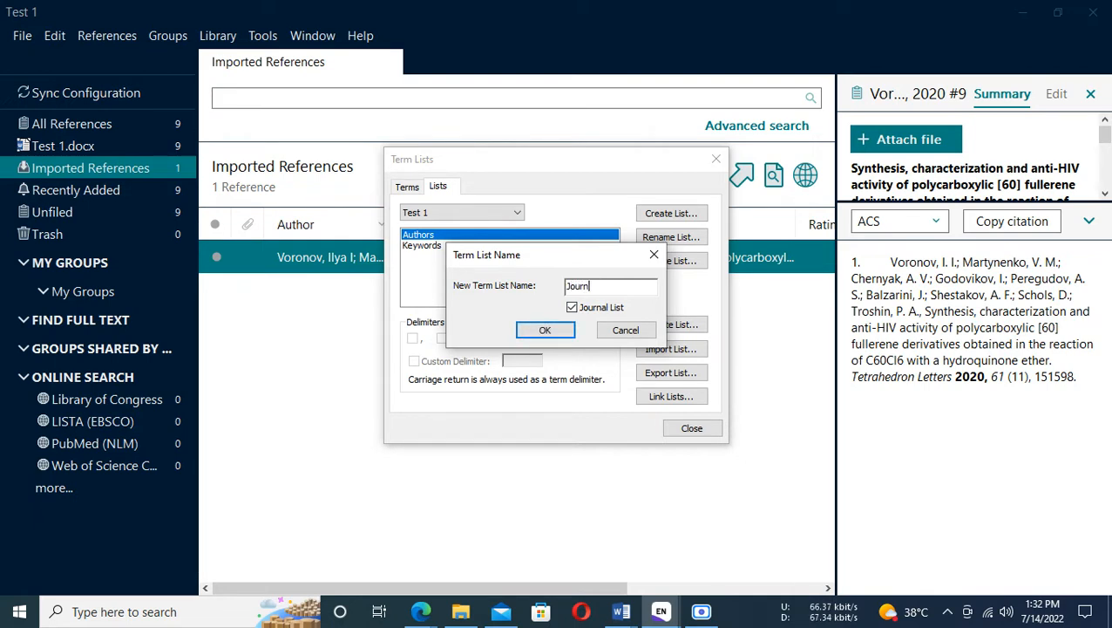
{"action": "type", "text": "als"}
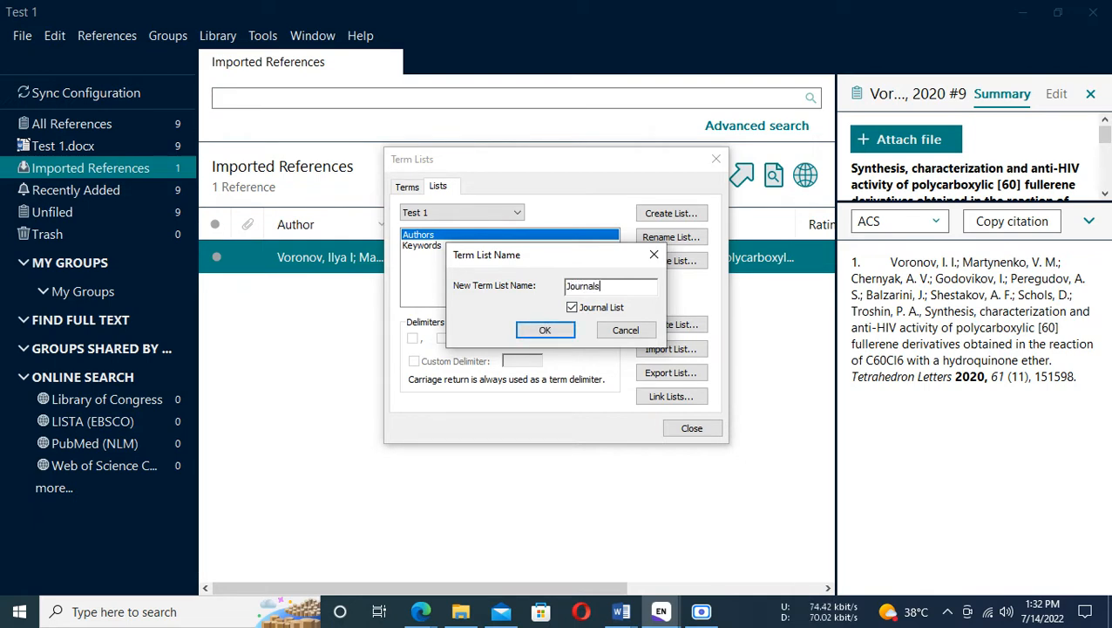
{"action": "left_click", "coordinate": [546, 331]}
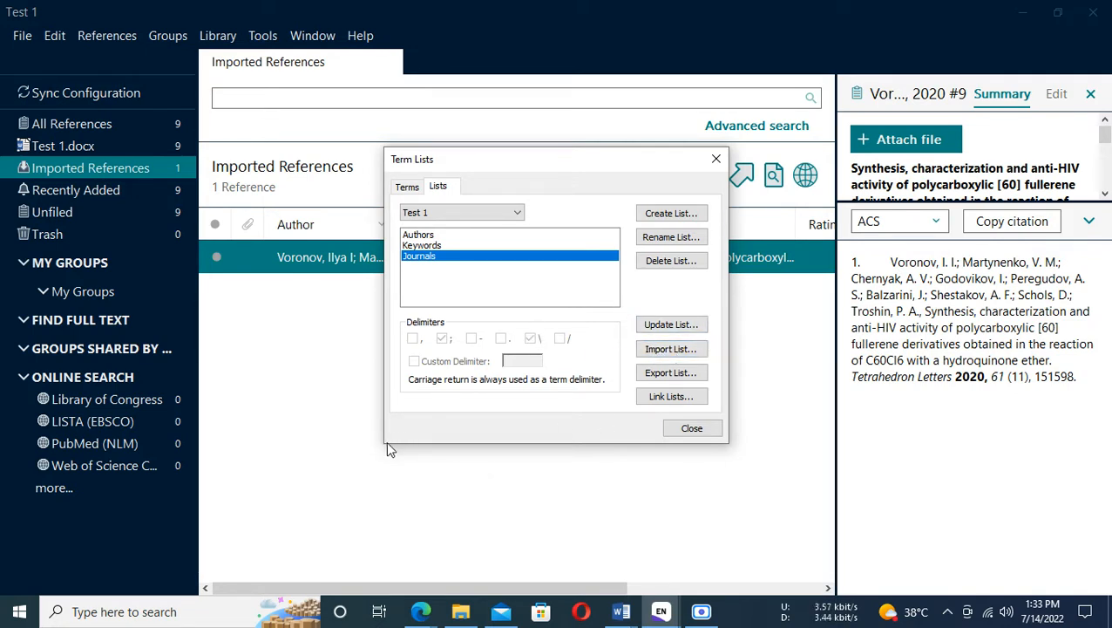
Import the Chemical text file from the EndNote 20 Terms Lists folder into the Journals list and close the term lists.
{"action": "left_click_drag", "start_coordinate": [384, 443], "coordinate": [314, 516]}
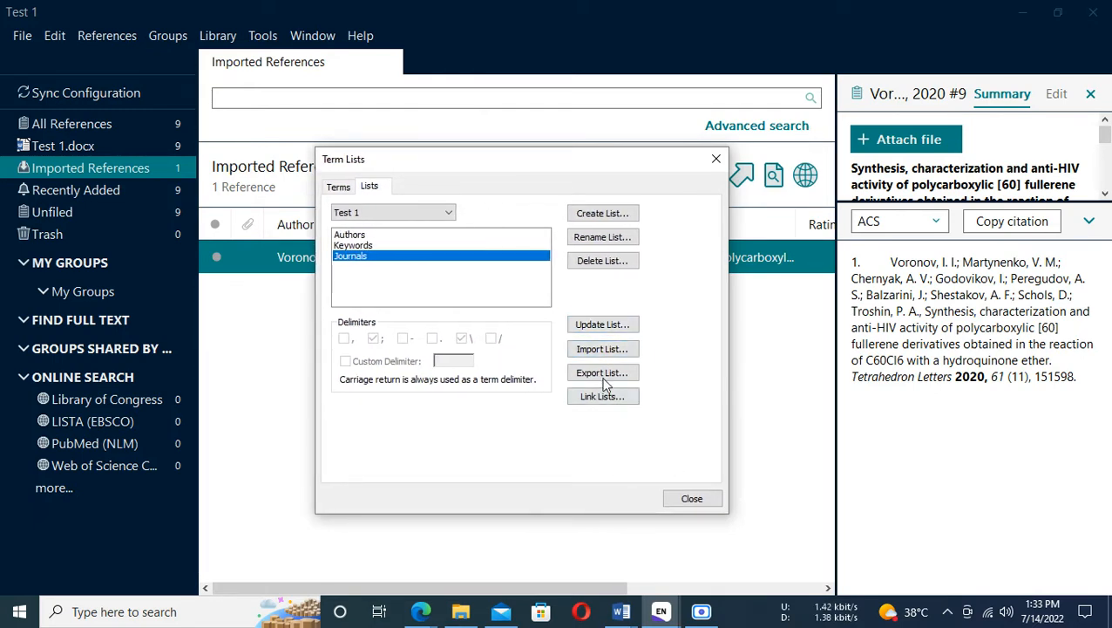
{"action": "left_click", "coordinate": [599, 354]}
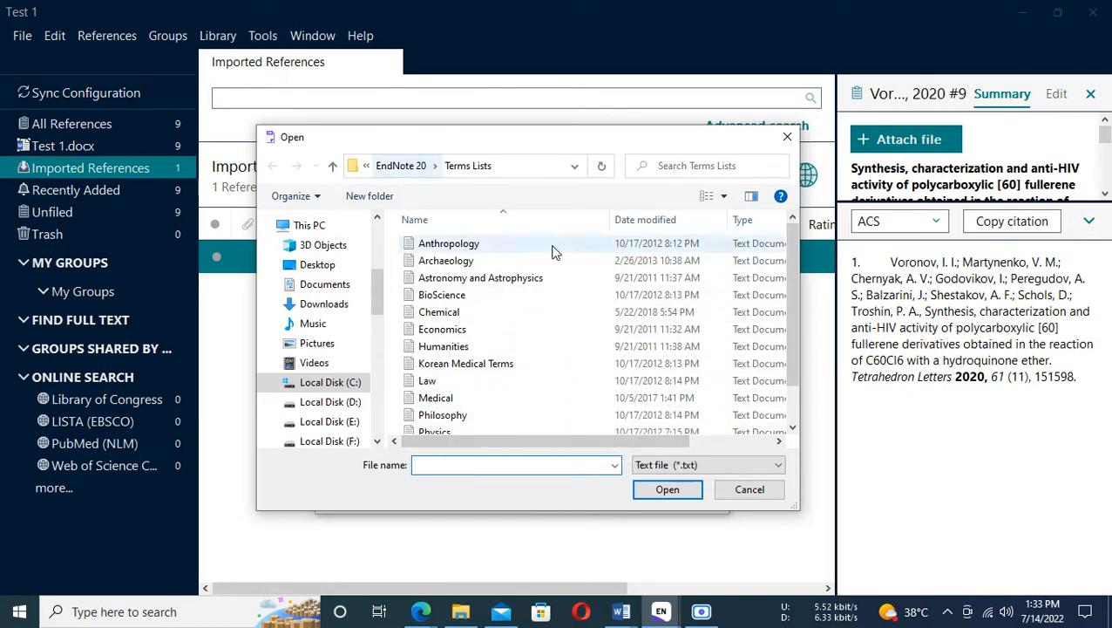
{"action": "scroll", "coordinate": [582, 335], "scroll_direction": "down", "scroll_amount": 1}
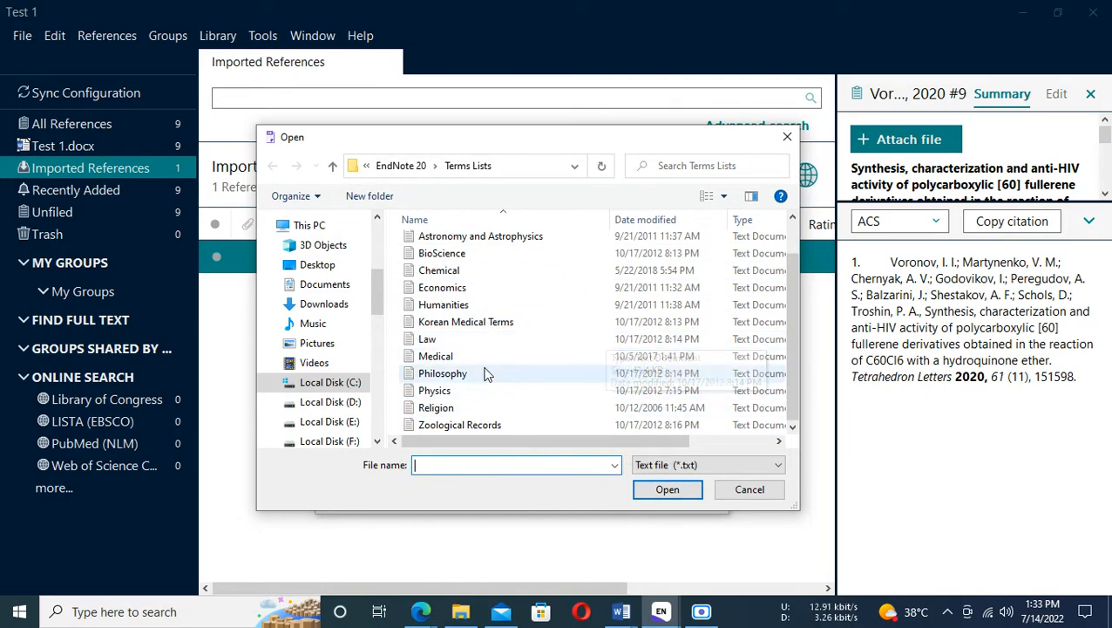
{"action": "scroll", "coordinate": [494, 351], "scroll_direction": "up", "scroll_amount": 1}
{"action": "scroll", "coordinate": [493, 352], "scroll_direction": "down", "scroll_amount": 1}
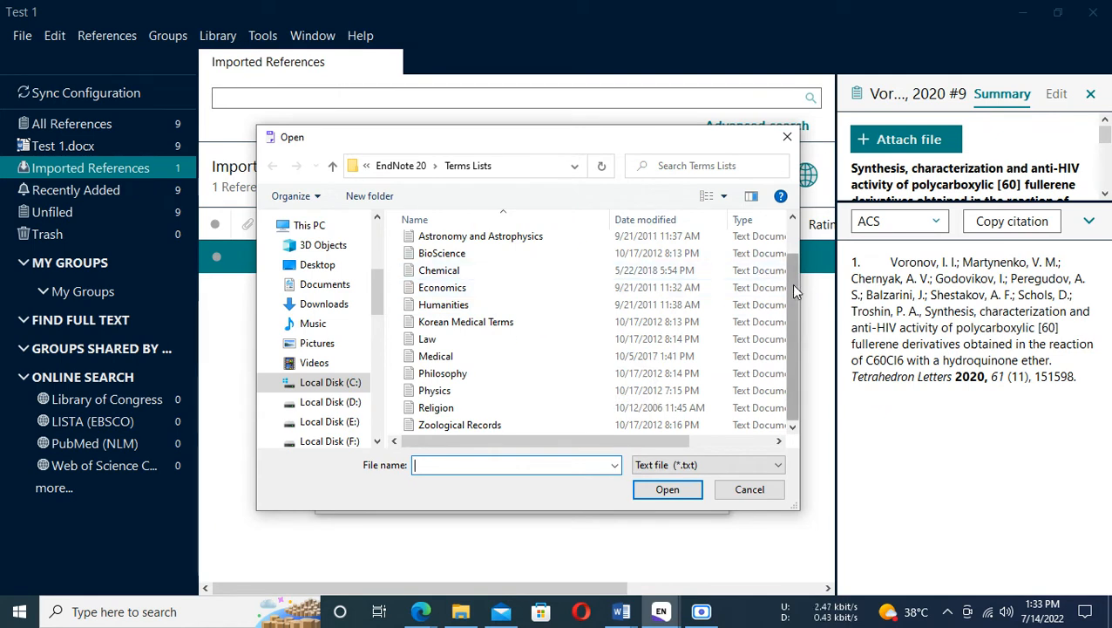
{"action": "scroll", "coordinate": [790, 353], "scroll_direction": "up", "scroll_amount": 1}
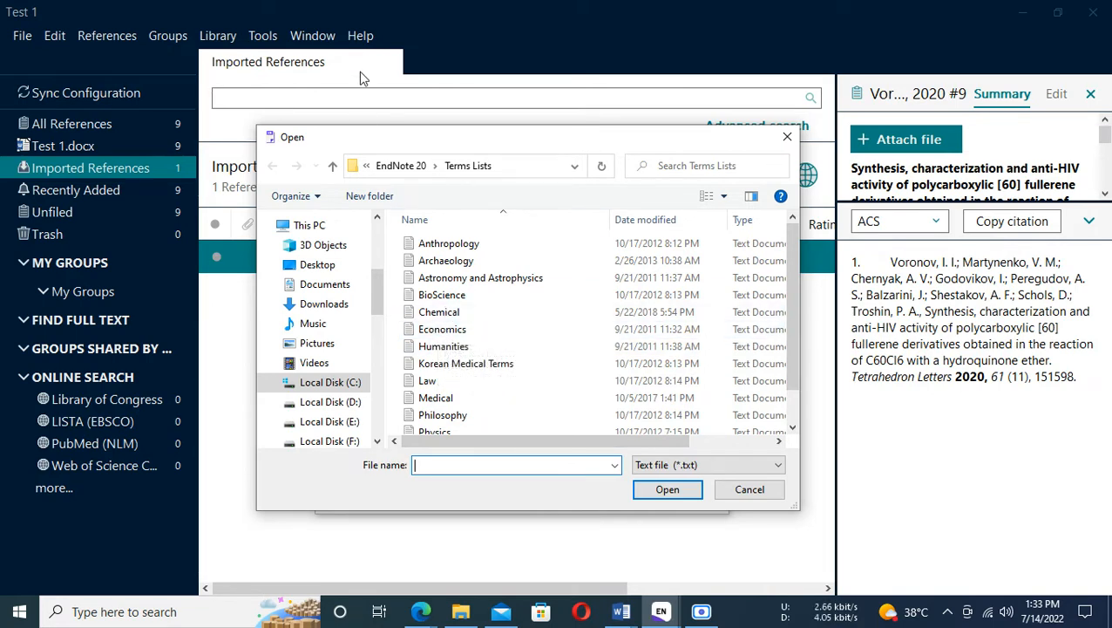
{"action": "left_click", "coordinate": [438, 312]}
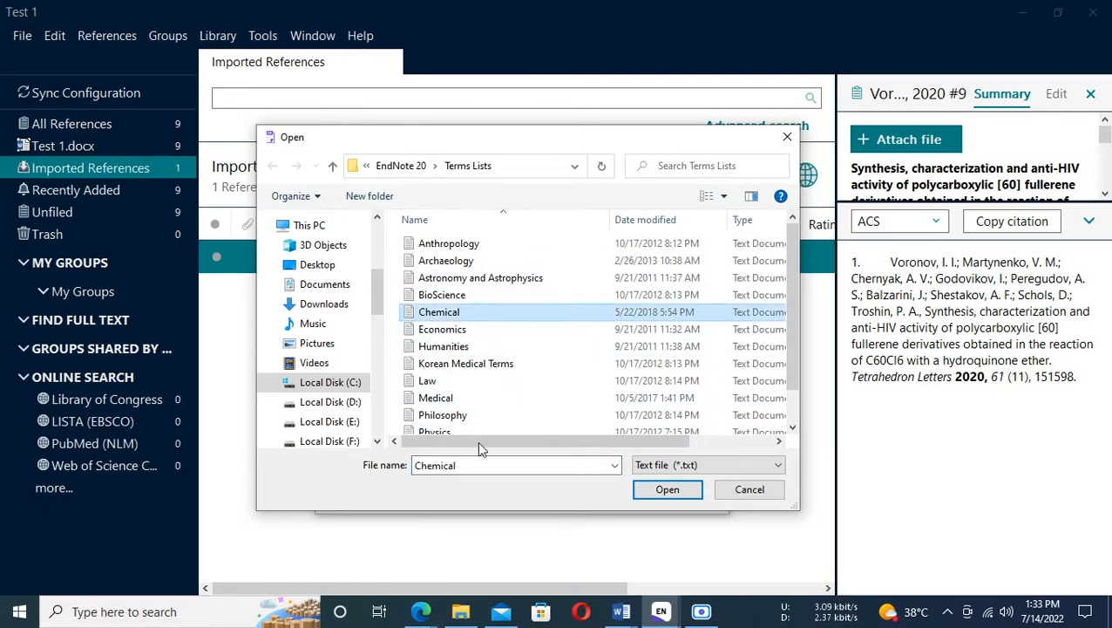
{"action": "left_click", "coordinate": [667, 490]}
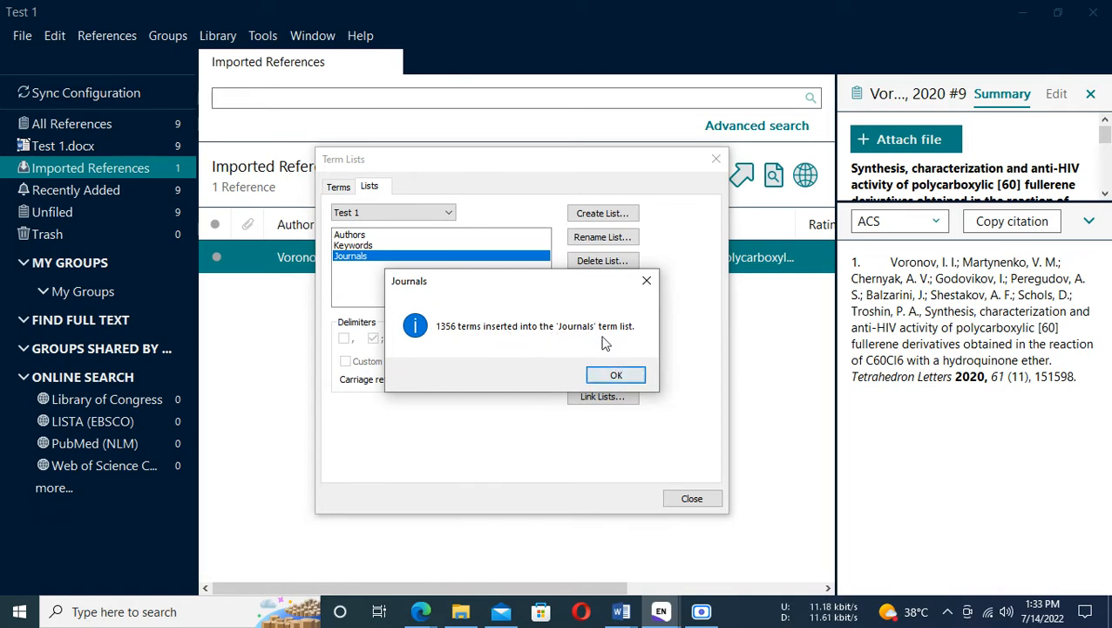
{"action": "left_click", "coordinate": [615, 377]}
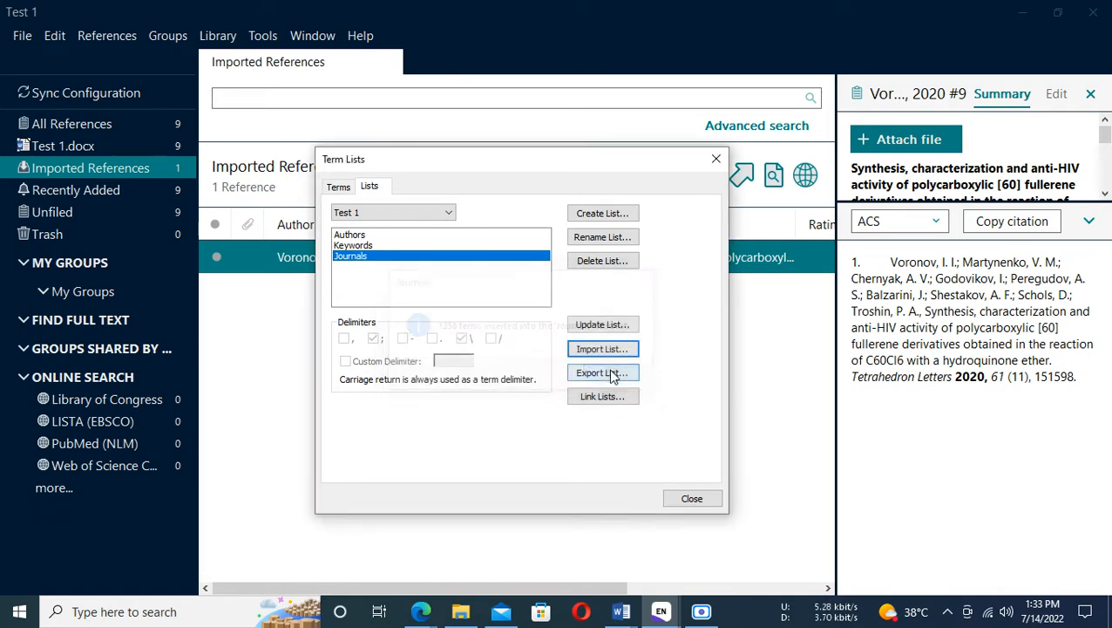
{"action": "left_click", "coordinate": [690, 500]}
{"action": "left_click", "coordinate": [436, 394]}
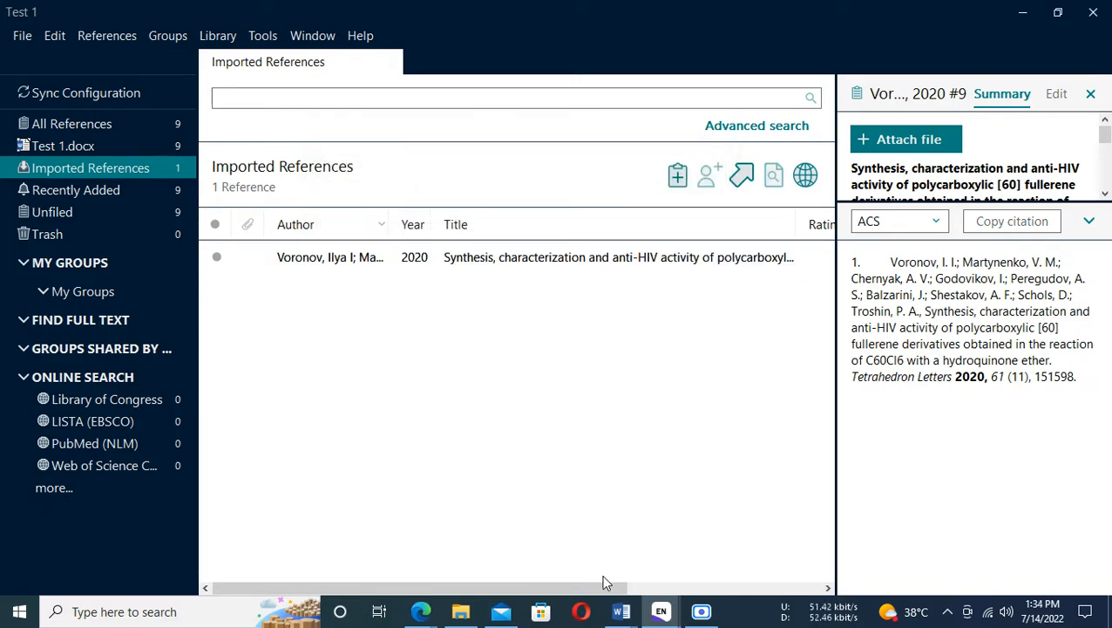
Switch to the Test 1 document in Word and update its citations and bibliography in ACS style.
{"action": "left_click", "coordinate": [620, 612]}
{"action": "left_click", "coordinate": [658, 567]}
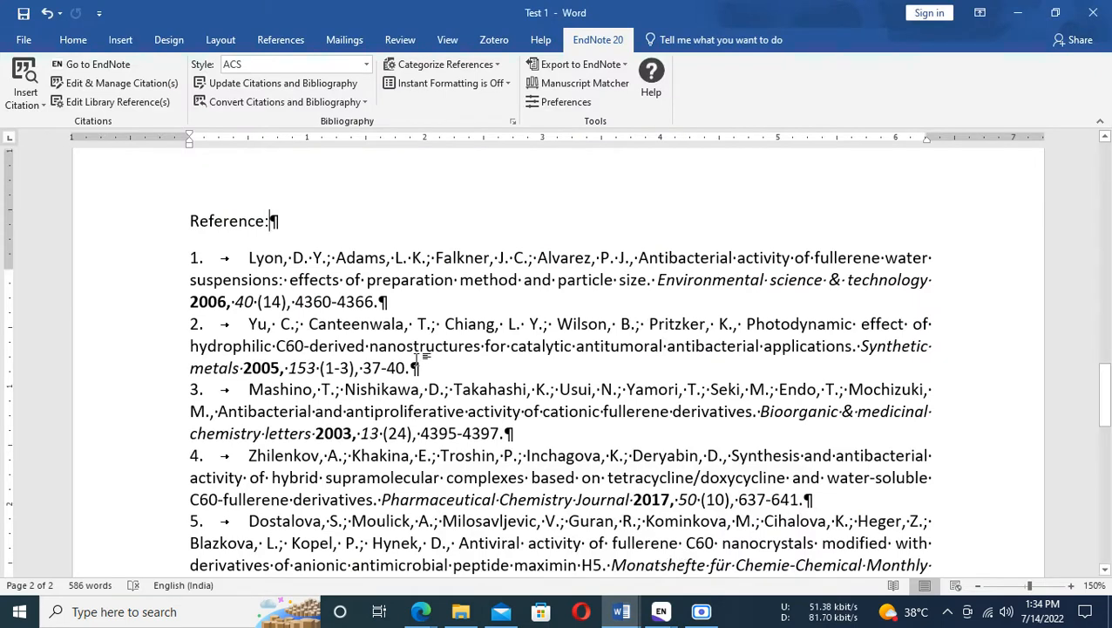
{"action": "scroll", "coordinate": [377, 424], "scroll_direction": "up", "scroll_amount": 10}
{"action": "left_click", "coordinate": [427, 244]}
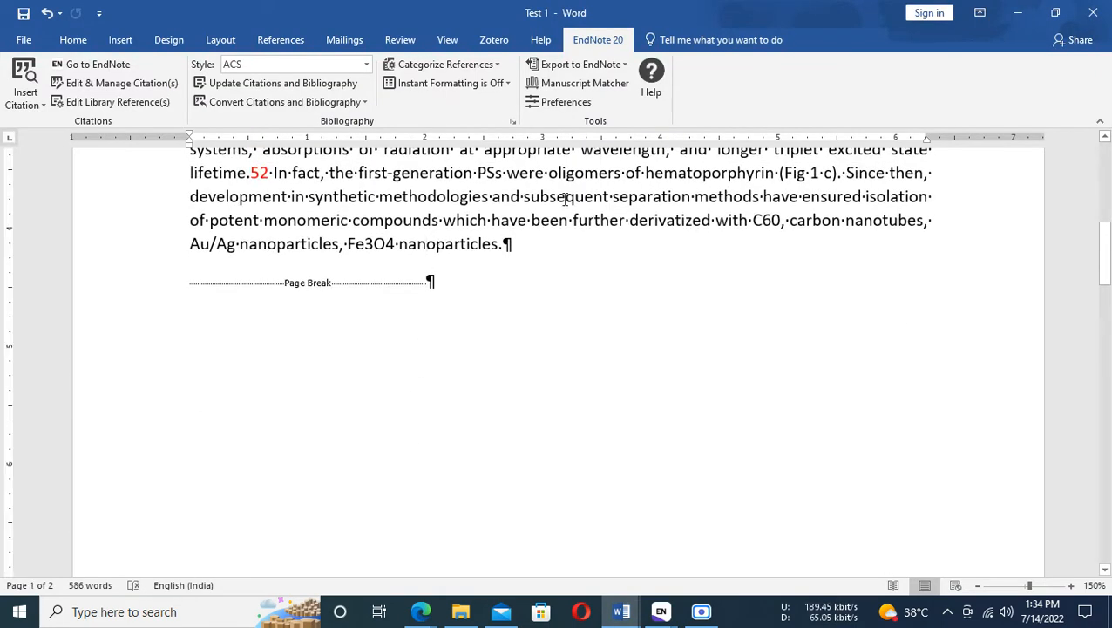
{"action": "left_click", "coordinate": [244, 84]}
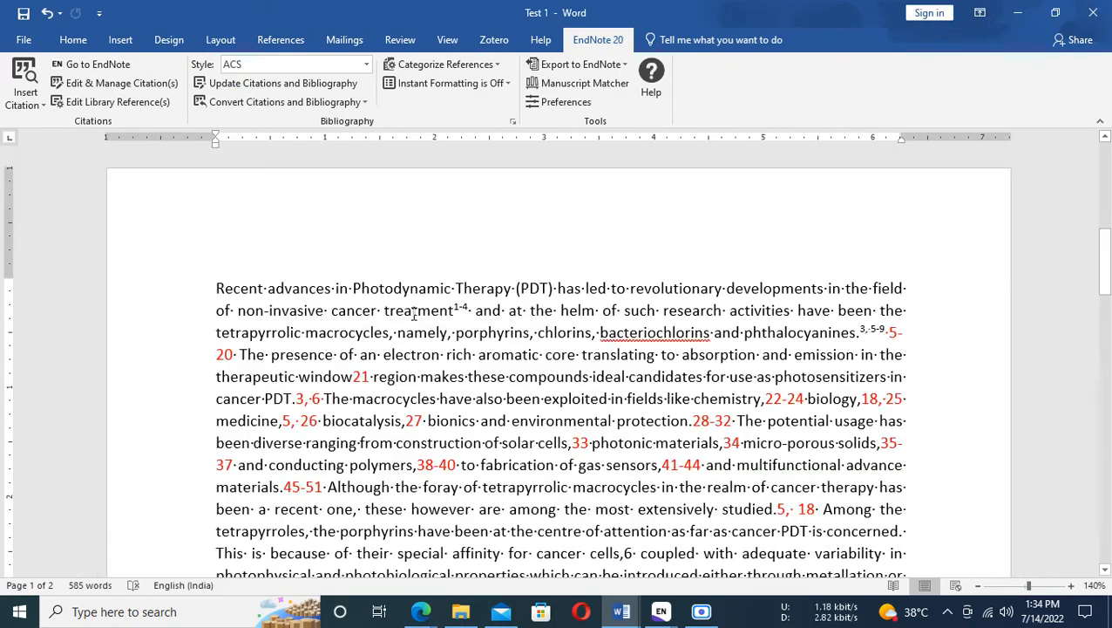
Examine the bibliography's journal names to check which ones are abbreviated and which are still written in full.
{"action": "scroll", "coordinate": [415, 322], "scroll_direction": "down", "scroll_amount": 5}
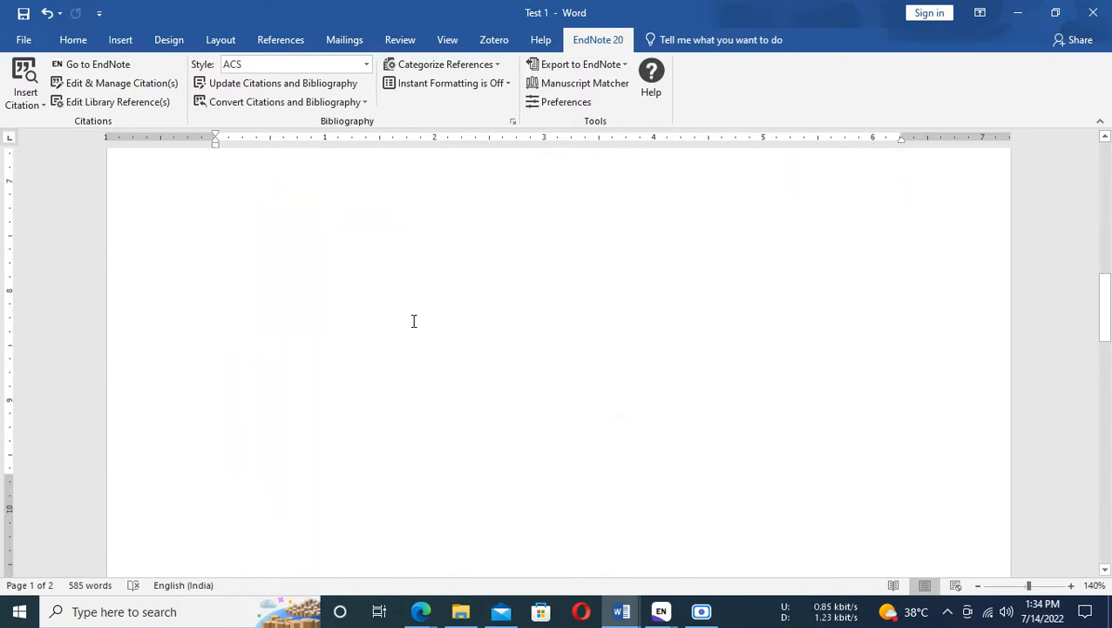
{"action": "scroll", "coordinate": [416, 323], "scroll_direction": "down", "scroll_amount": 5}
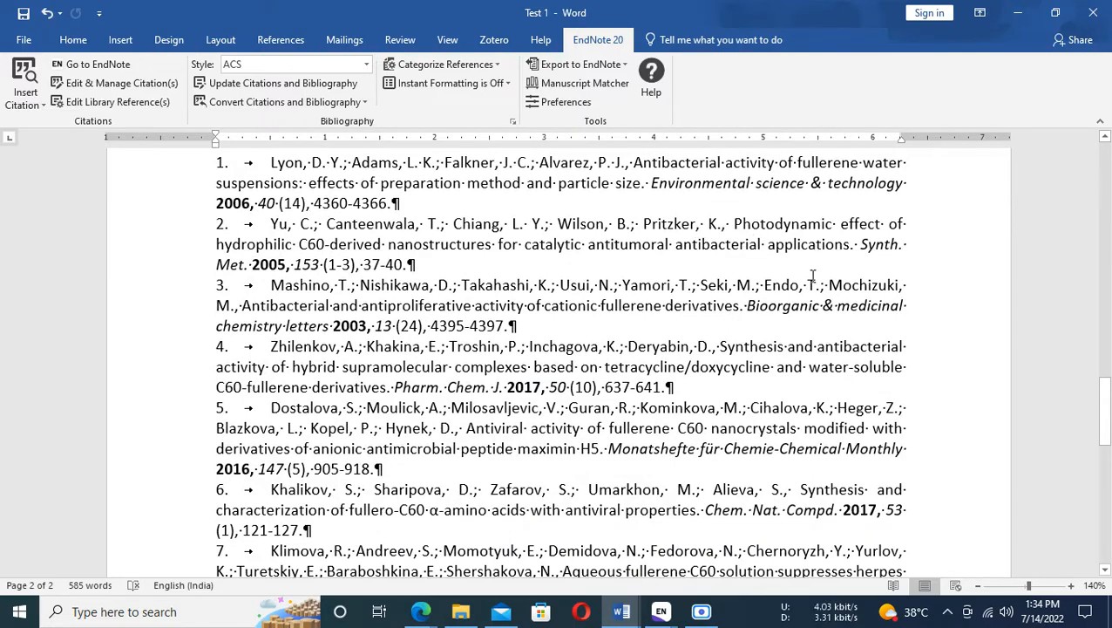
{"action": "left_click", "coordinate": [653, 190]}
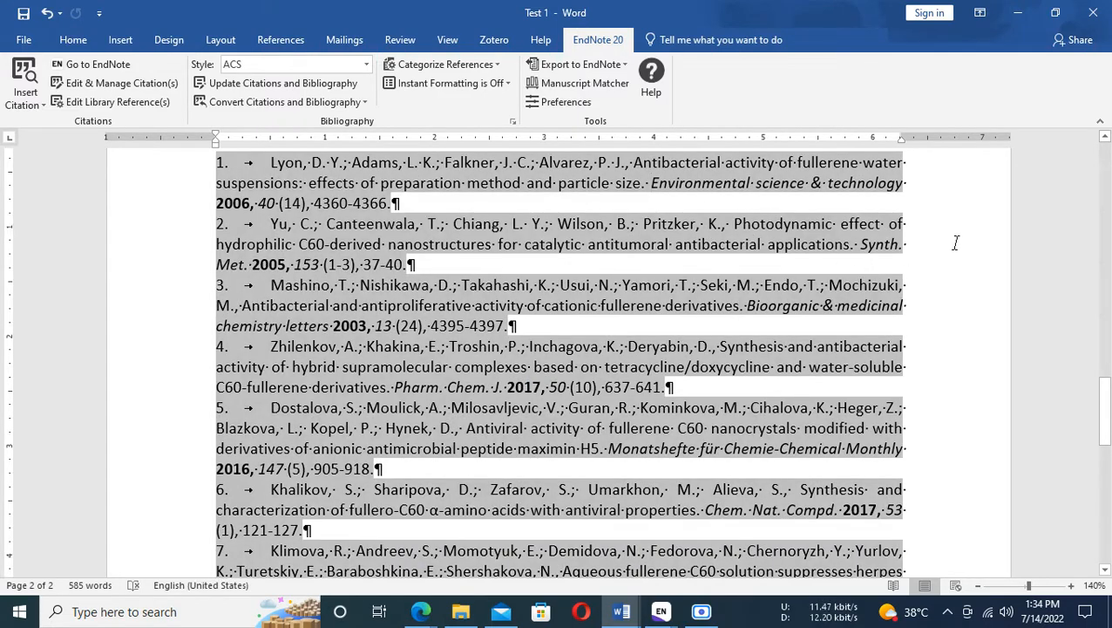
{"action": "left_click", "coordinate": [165, 225]}
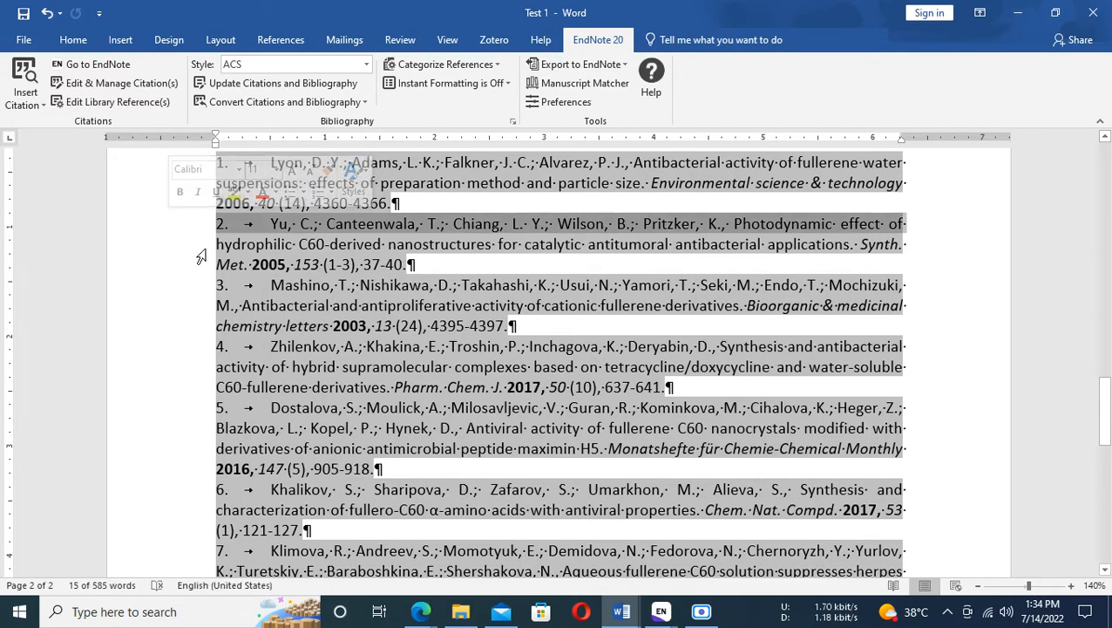
{"action": "scroll", "coordinate": [537, 351], "scroll_direction": "up", "scroll_amount": 3}
{"action": "left_click", "coordinate": [361, 388]}
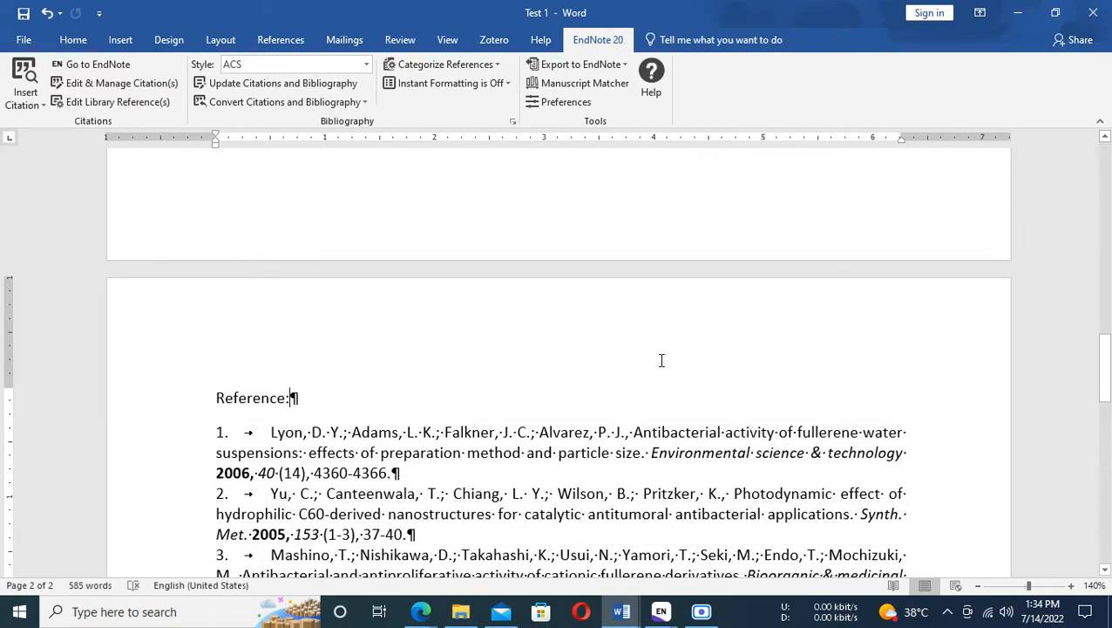
{"action": "scroll", "coordinate": [661, 360], "scroll_direction": "down", "scroll_amount": 3}
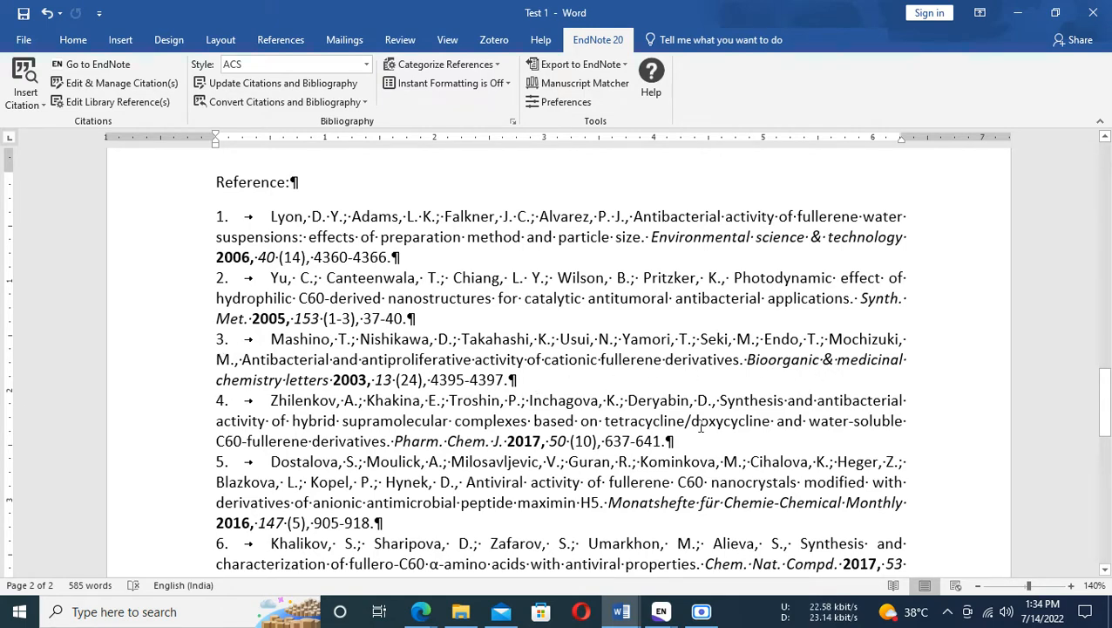
{"action": "scroll", "coordinate": [701, 426], "scroll_direction": "down", "scroll_amount": 1}
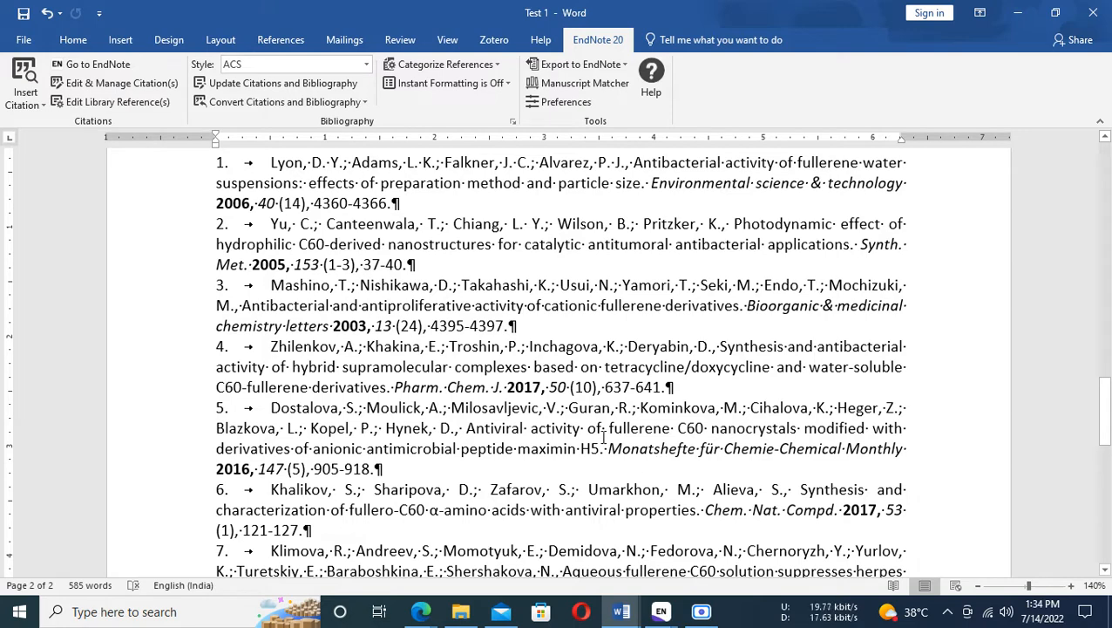
{"action": "scroll", "coordinate": [602, 436], "scroll_direction": "down", "scroll_amount": 3}
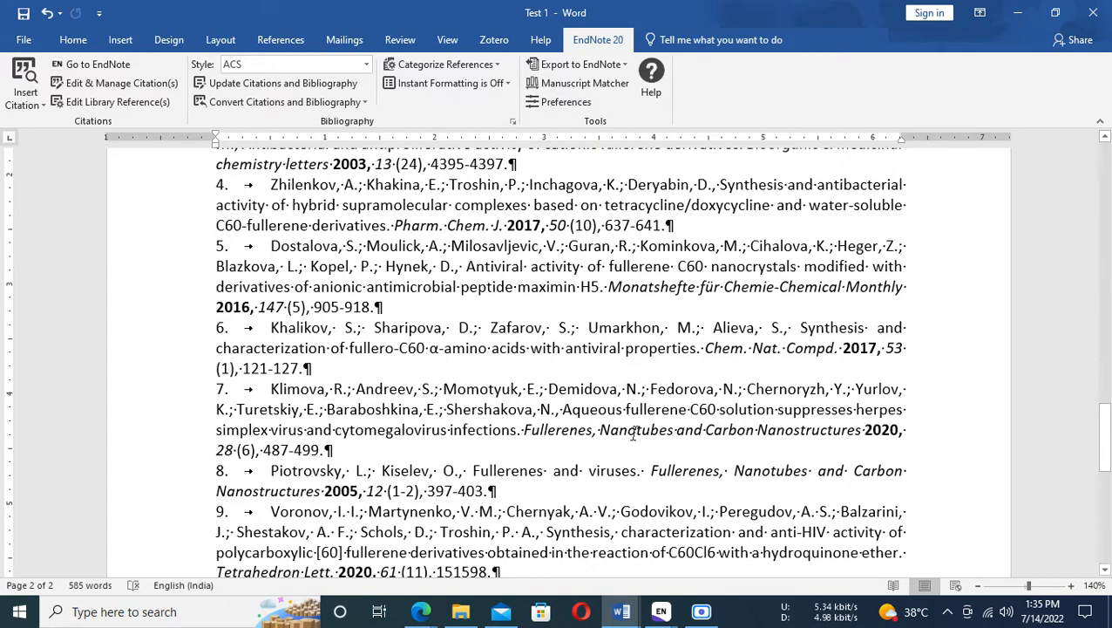
{"action": "scroll", "coordinate": [476, 457], "scroll_direction": "down", "scroll_amount": 3}
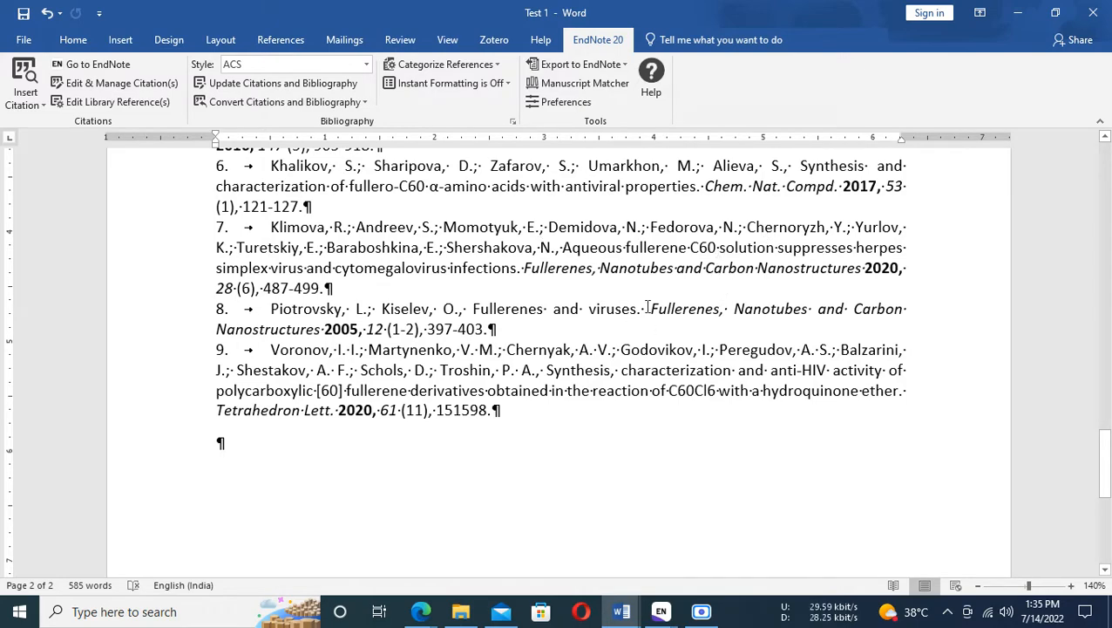
{"action": "scroll", "coordinate": [683, 335], "scroll_direction": "up", "scroll_amount": 10}
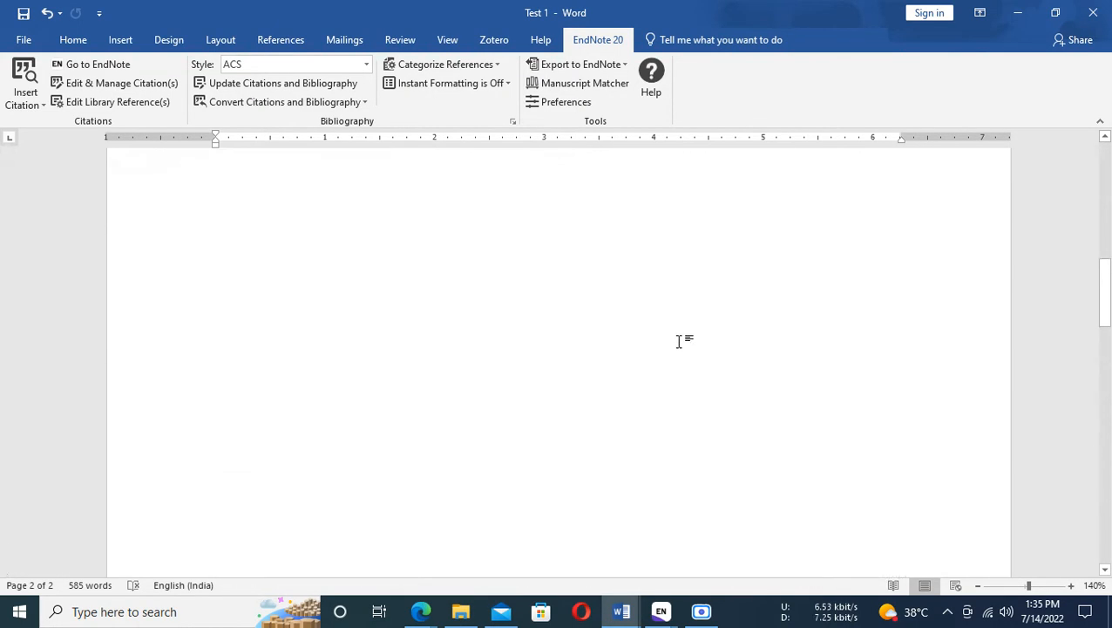
{"action": "scroll", "coordinate": [678, 340], "scroll_direction": "down", "scroll_amount": 2}
{"action": "scroll", "coordinate": [666, 357], "scroll_direction": "down", "scroll_amount": 1}
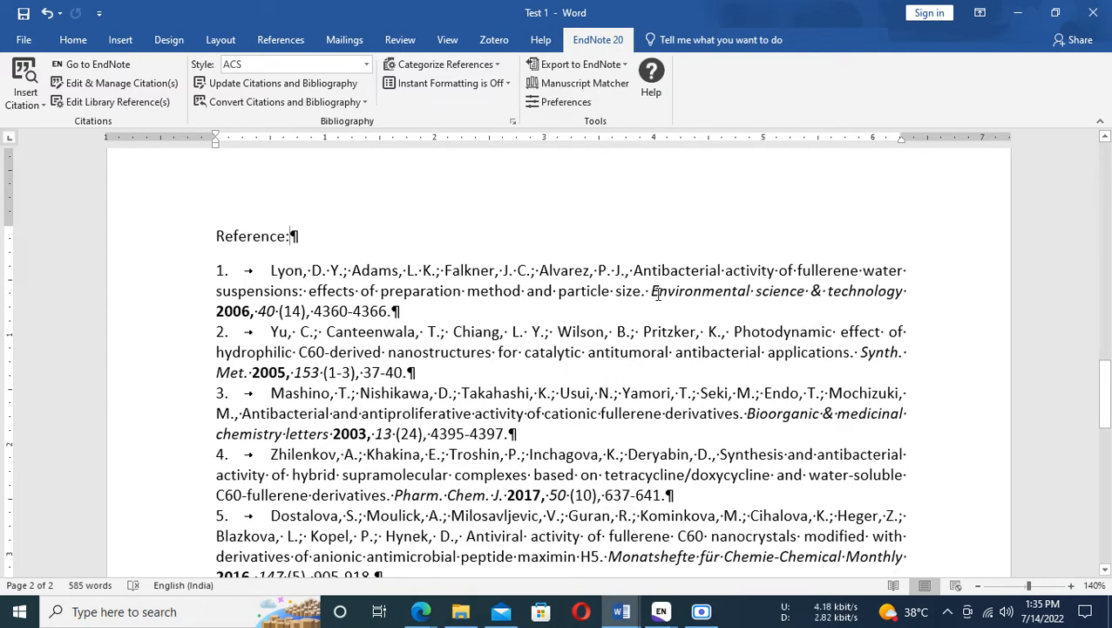
Copy the journal name "Environmental science & technology" from reference 1 and switch to the Edge browser.
{"action": "left_click_drag", "start_coordinate": [655, 291], "coordinate": [906, 294]}
{"action": "key", "text": "ctrl+c"}
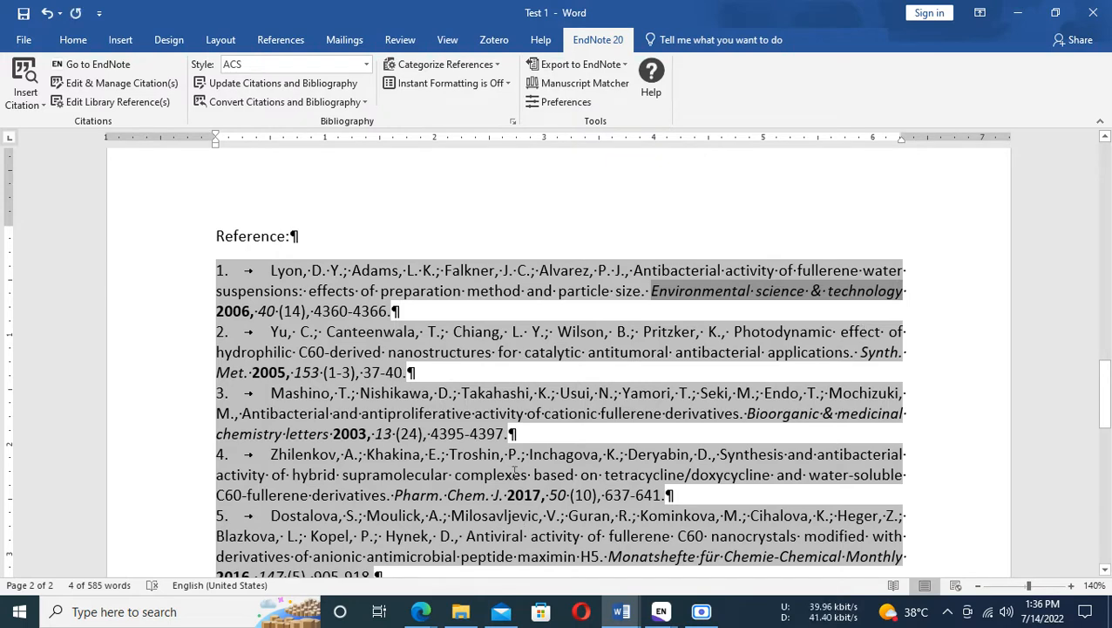
{"action": "mouse_move", "coordinate": [420, 611]}
{"action": "left_click", "coordinate": [335, 532]}
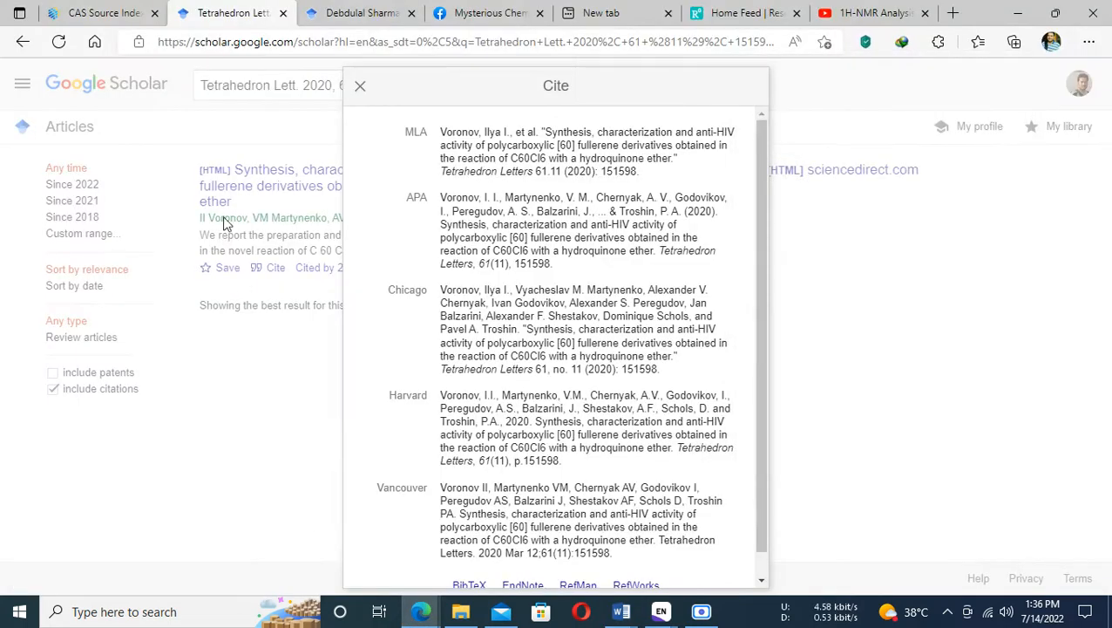
Search the CAS Source Index for the title "Environmental science & technology", limiting the search to an exact match.
{"action": "left_click", "coordinate": [99, 12]}
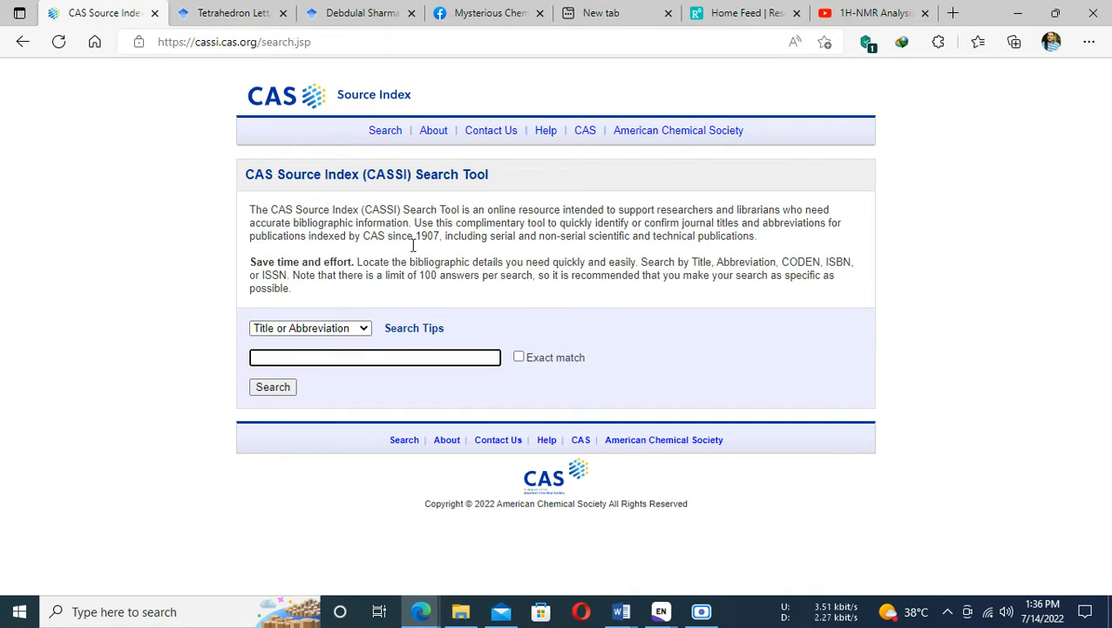
{"action": "key", "text": "ctrl+v"}
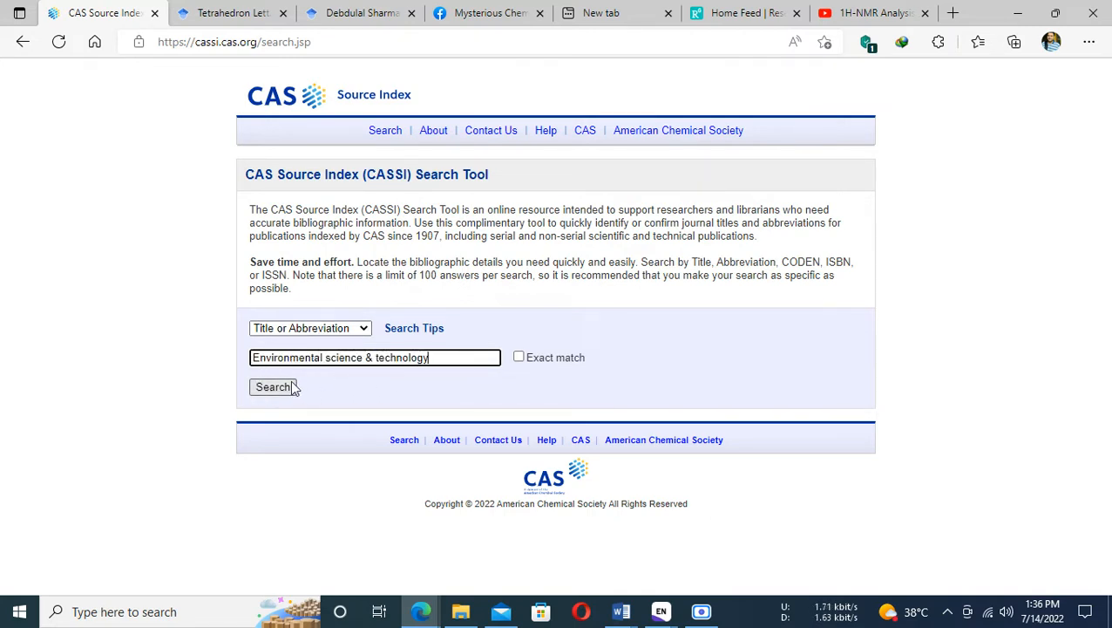
{"action": "left_click", "coordinate": [289, 389]}
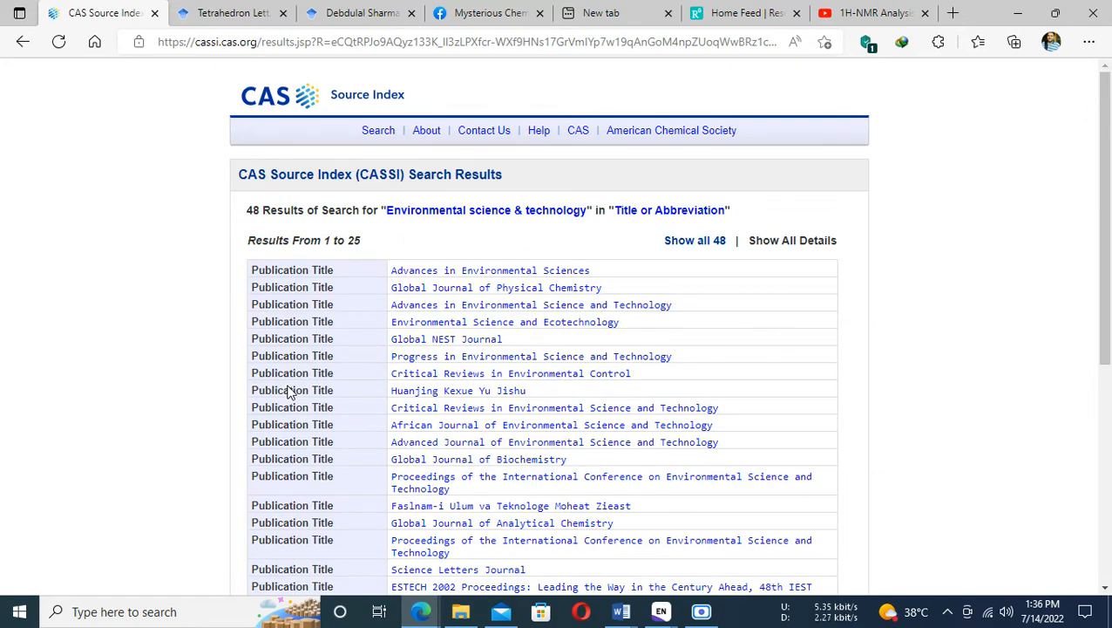
{"action": "scroll", "coordinate": [292, 394], "scroll_direction": "down", "scroll_amount": 5}
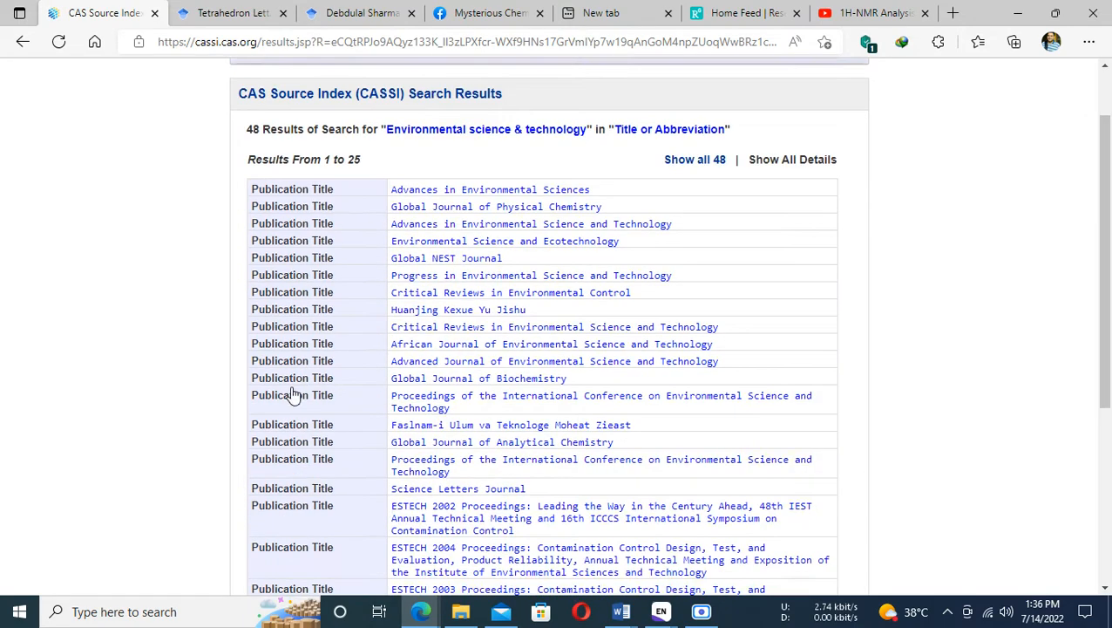
{"action": "scroll", "coordinate": [292, 395], "scroll_direction": "up", "scroll_amount": 5}
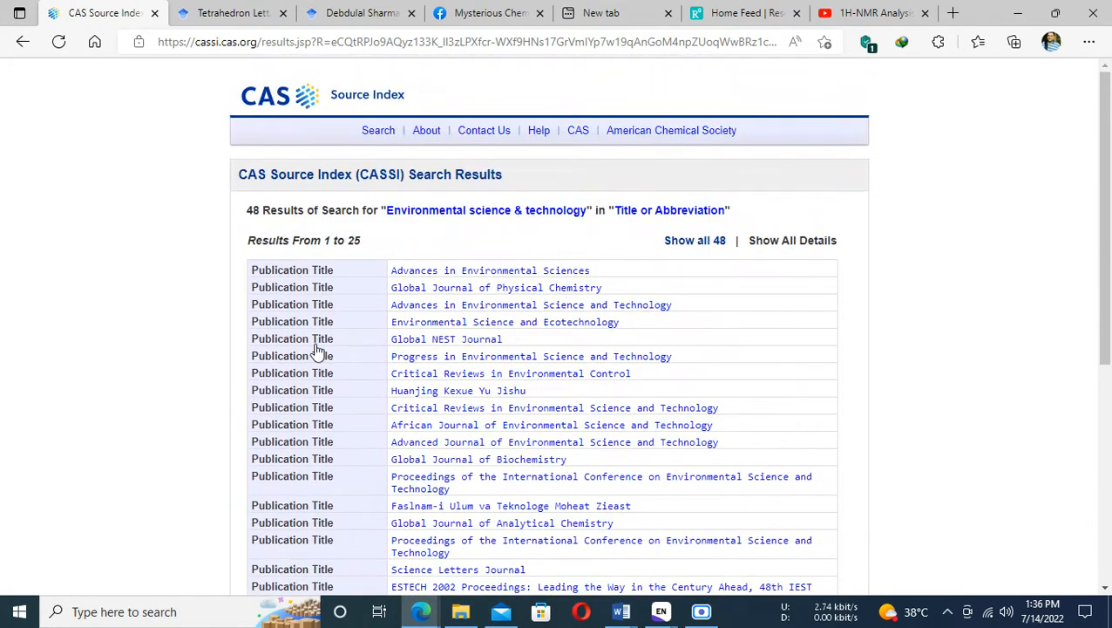
{"action": "left_click", "coordinate": [23, 42]}
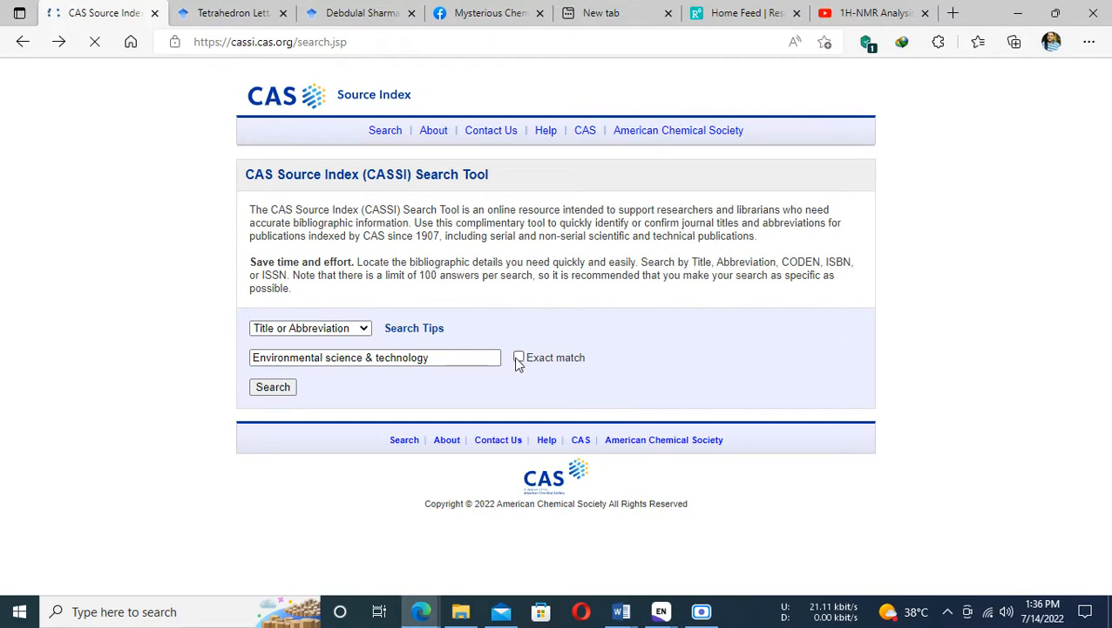
{"action": "left_click", "coordinate": [520, 360]}
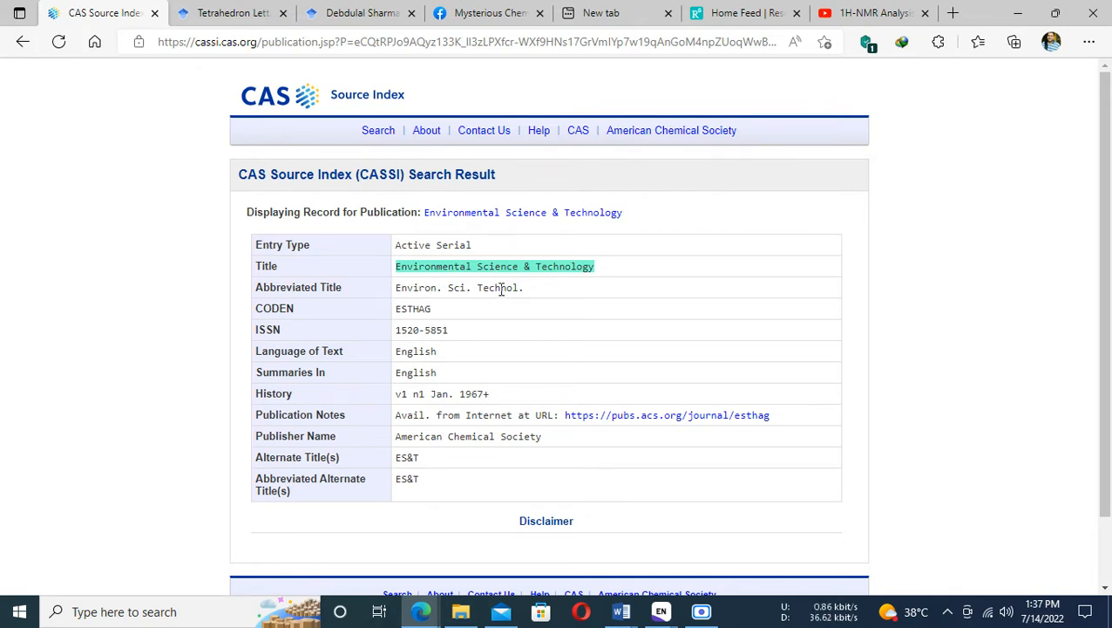
Copy the abbreviated title "Environ. Sci. Technol." from the journal's CAS record and switch to the Test 1 library in EndNote.
{"action": "left_click_drag", "start_coordinate": [527, 296], "coordinate": [394, 301]}
{"action": "right_click", "coordinate": [413, 290]}
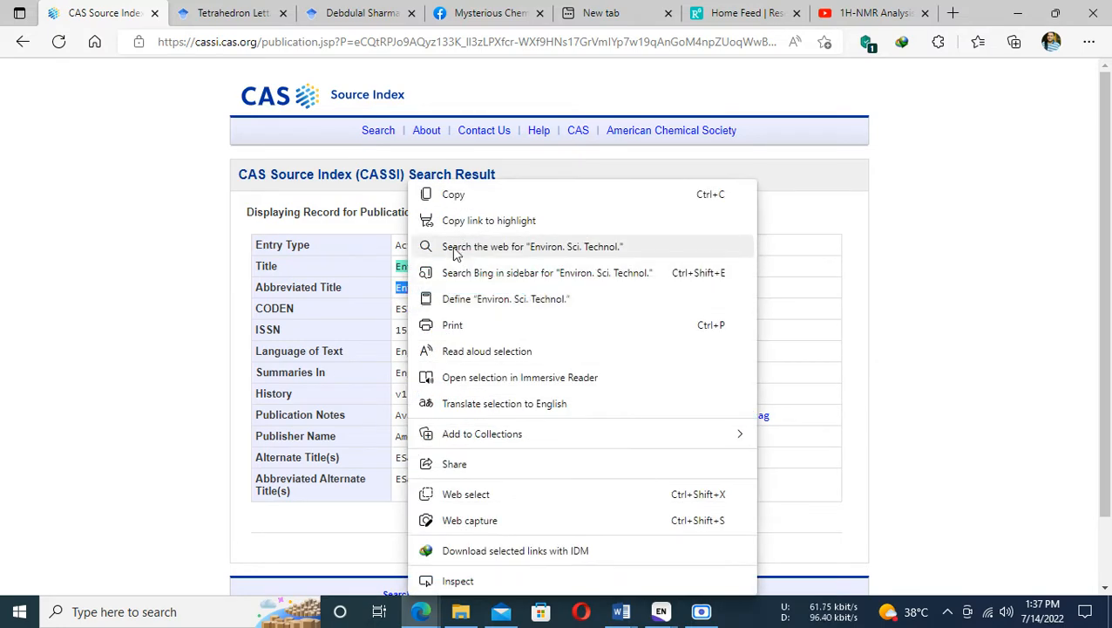
{"action": "left_click", "coordinate": [454, 195]}
{"action": "left_click", "coordinate": [661, 611]}
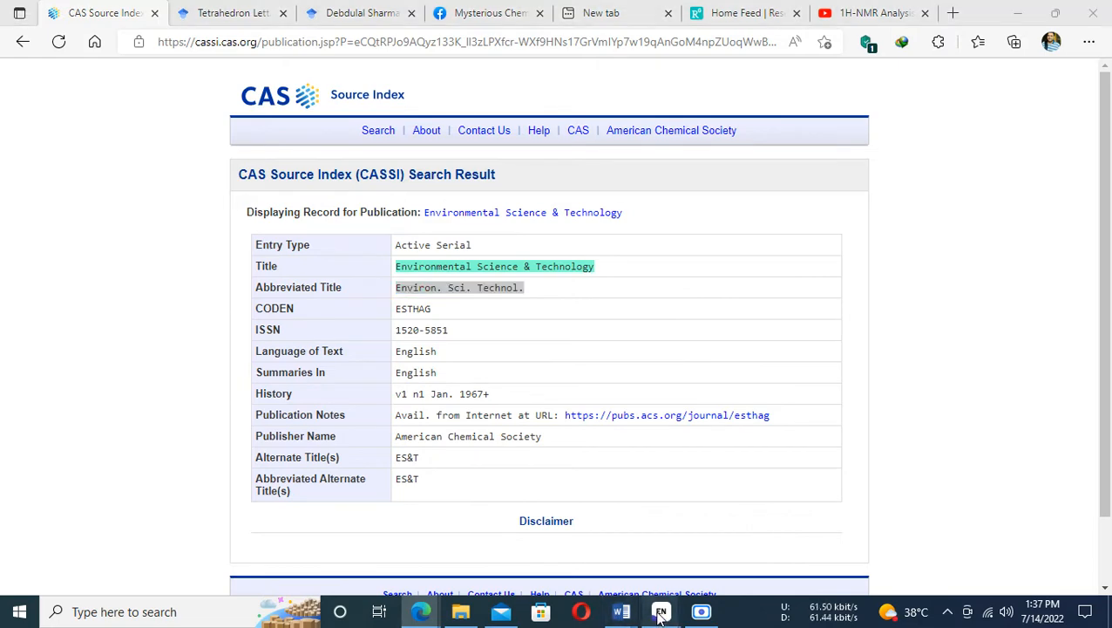
{"action": "left_click", "coordinate": [743, 545]}
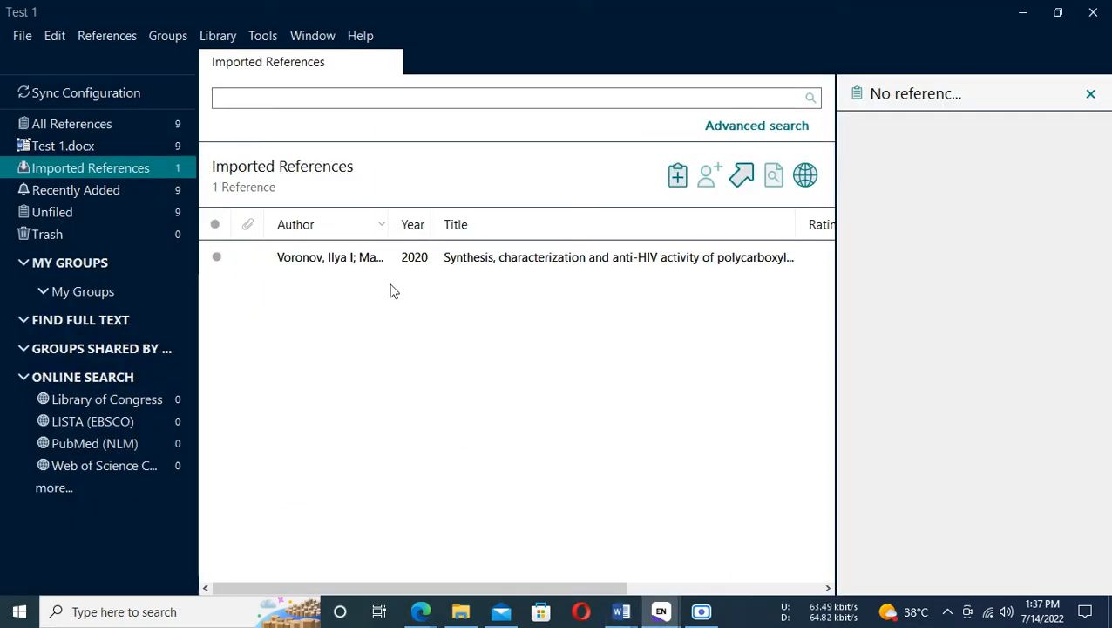
Open the terms of the Test 1 library's Journals list and enlarge the term lists window.
{"action": "left_click", "coordinate": [265, 41]}
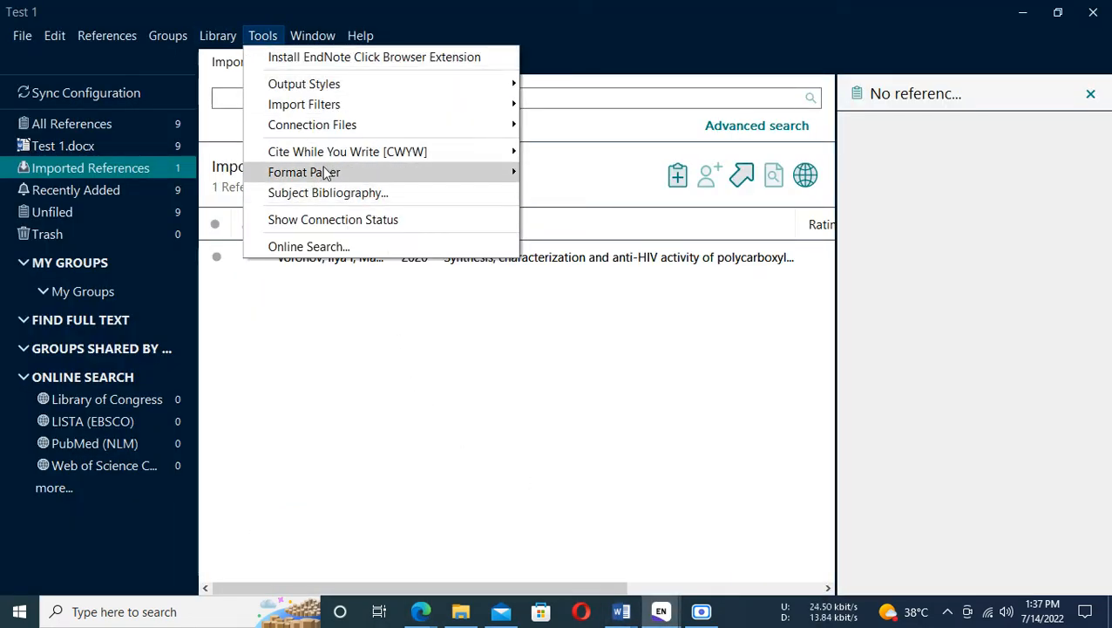
{"action": "left_click", "coordinate": [222, 59]}
{"action": "left_click", "coordinate": [217, 36]}
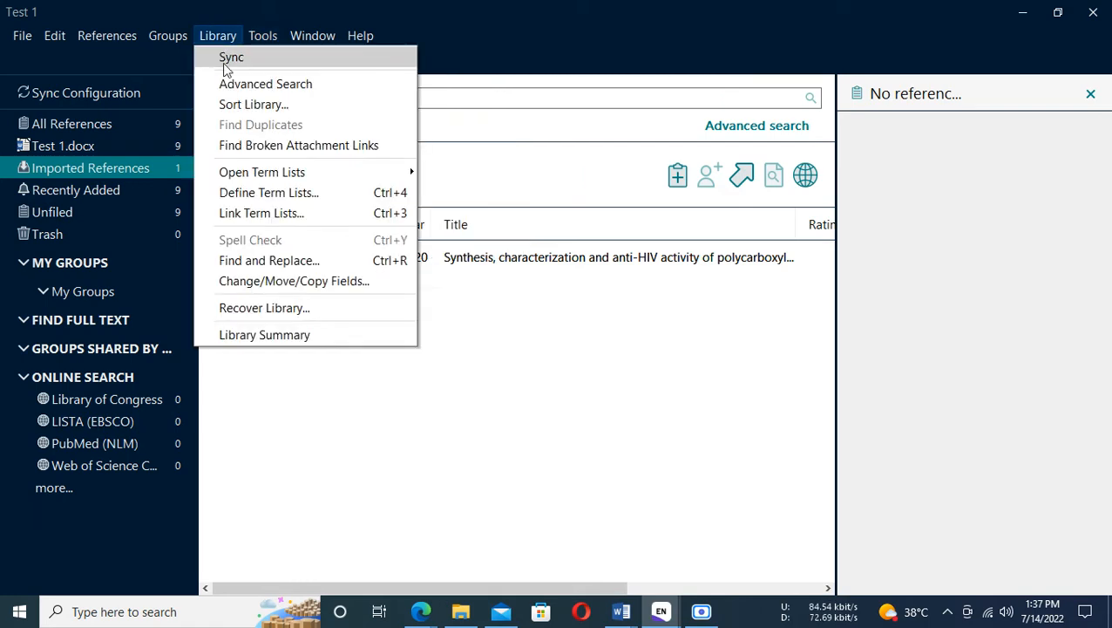
{"action": "left_click", "coordinate": [292, 199]}
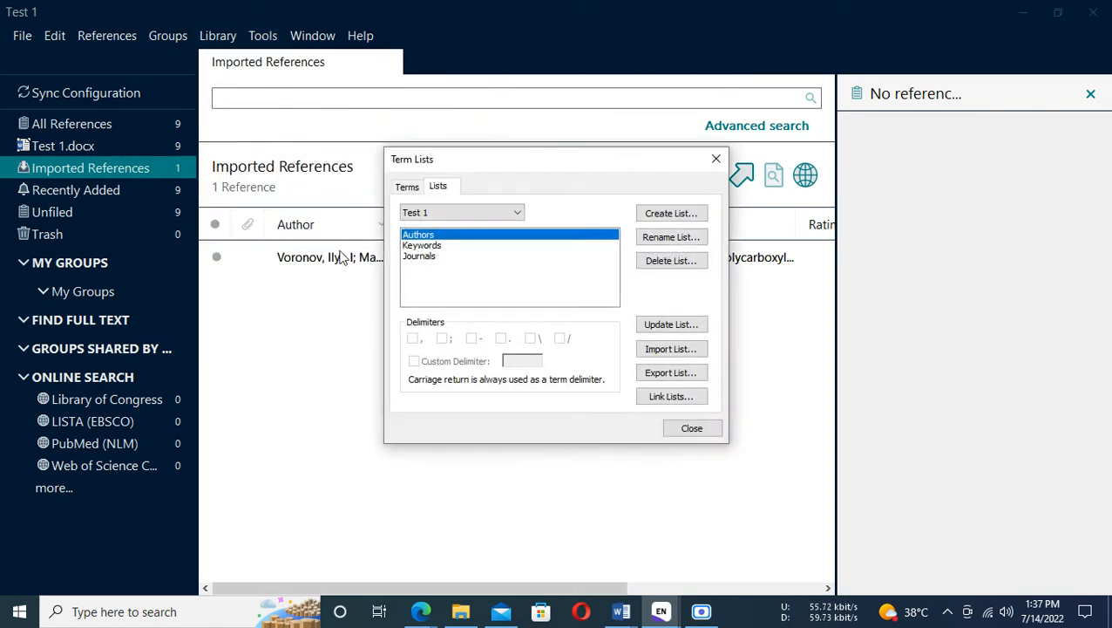
{"action": "left_click", "coordinate": [425, 258]}
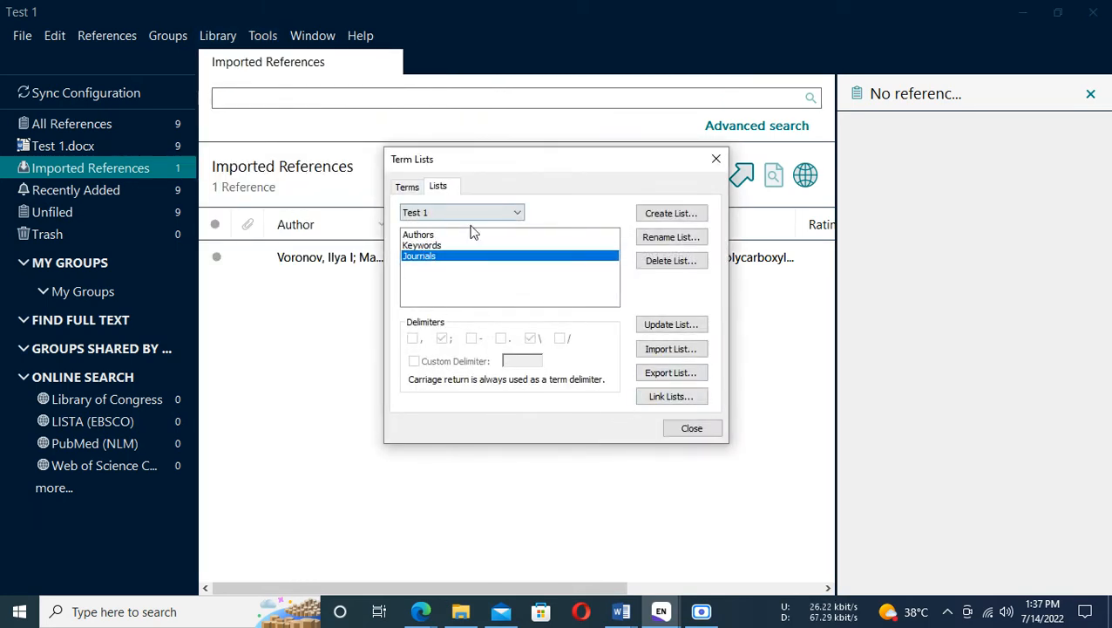
{"action": "left_click", "coordinate": [408, 189]}
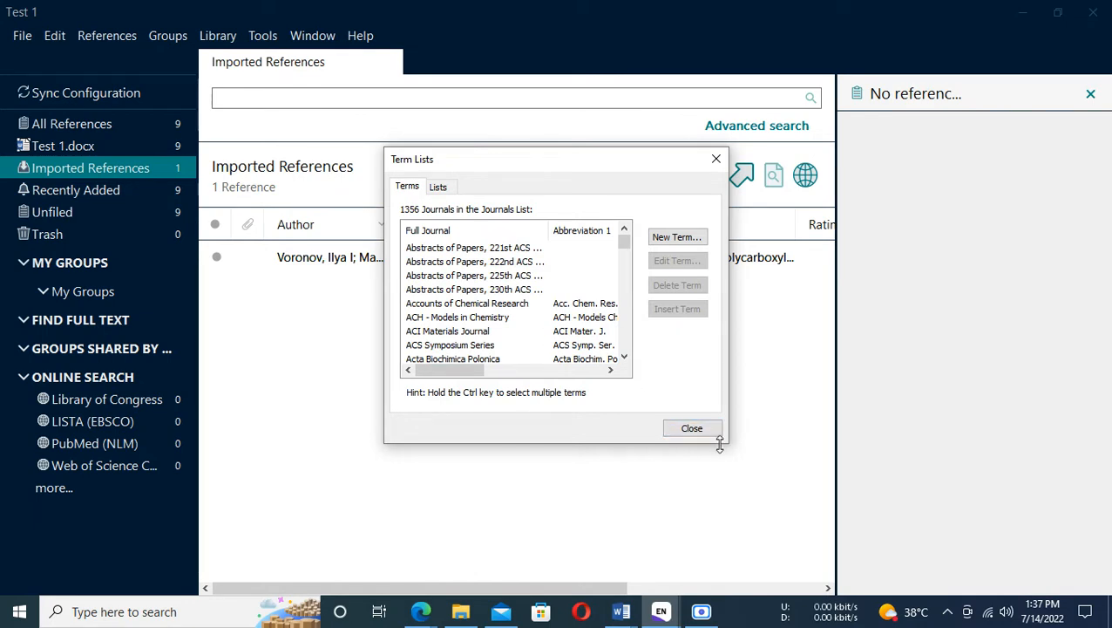
{"action": "left_click_drag", "start_coordinate": [724, 444], "coordinate": [863, 595]}
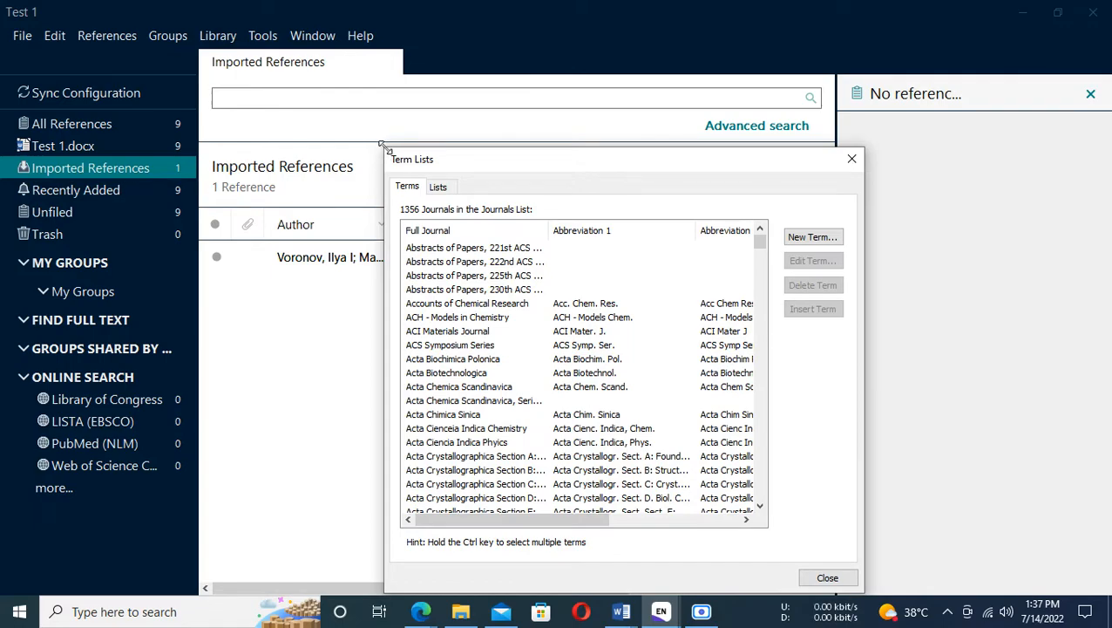
{"action": "left_click_drag", "start_coordinate": [384, 145], "coordinate": [242, 96]}
Find and select the journal term "Environmental Science and Technology", checking the title's spelling against the CAS record in Edge.
{"action": "scroll", "coordinate": [407, 375], "scroll_direction": "down", "scroll_amount": 8}
{"action": "scroll", "coordinate": [407, 375], "scroll_direction": "down", "scroll_amount": 20}
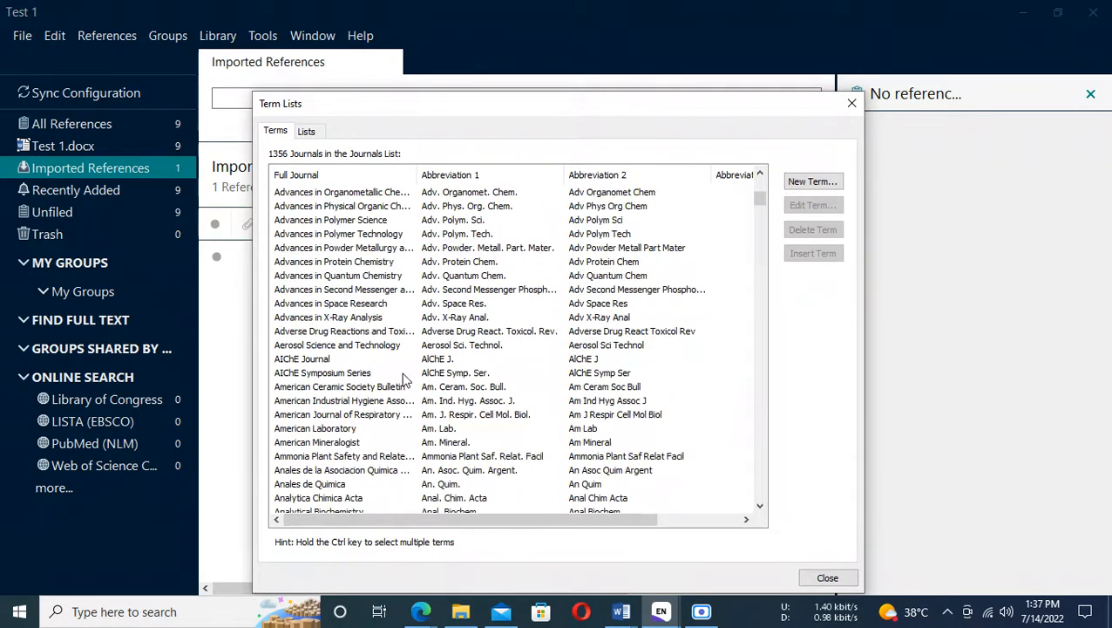
{"action": "key", "text": "alt+Tab"}
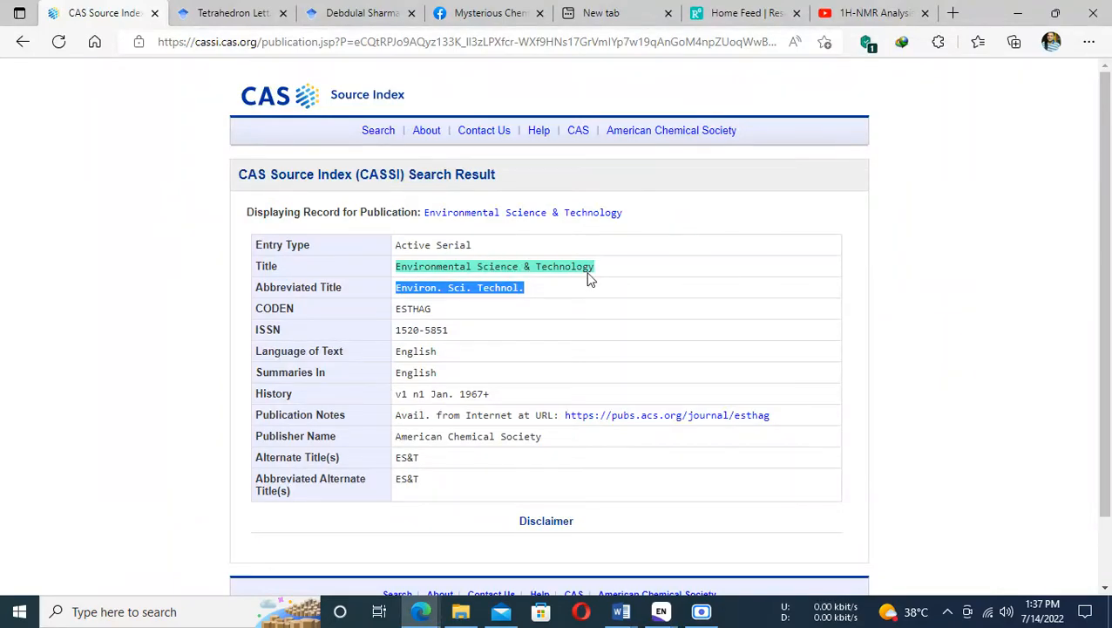
{"action": "key", "text": "alt+Tab"}
{"action": "scroll", "coordinate": [305, 410], "scroll_direction": "down", "scroll_amount": 20}
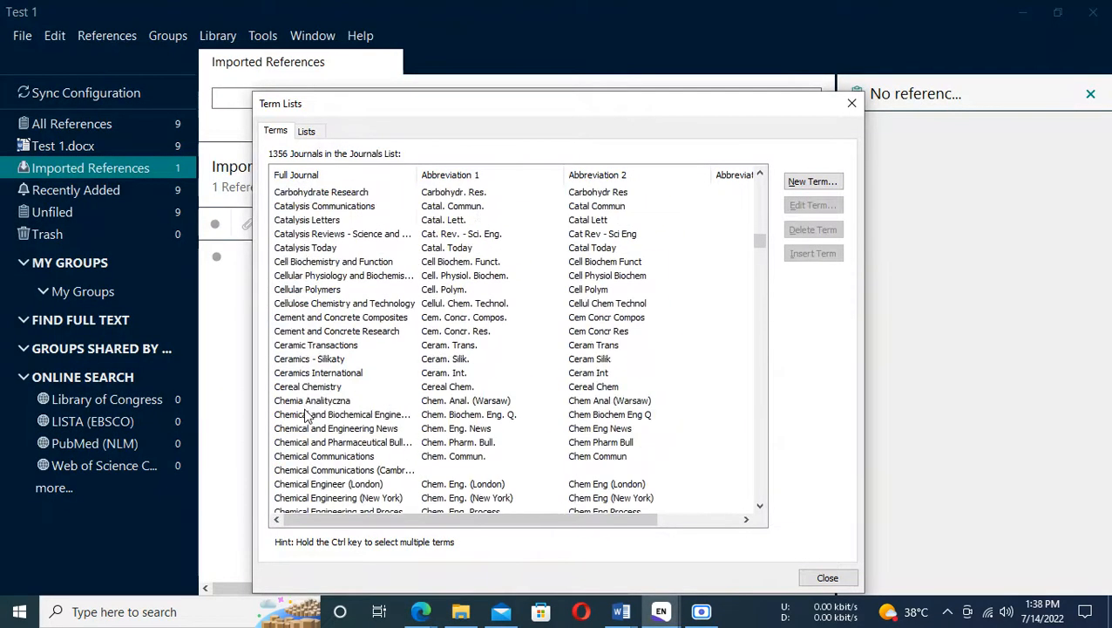
{"action": "scroll", "coordinate": [306, 418], "scroll_direction": "down", "scroll_amount": 20}
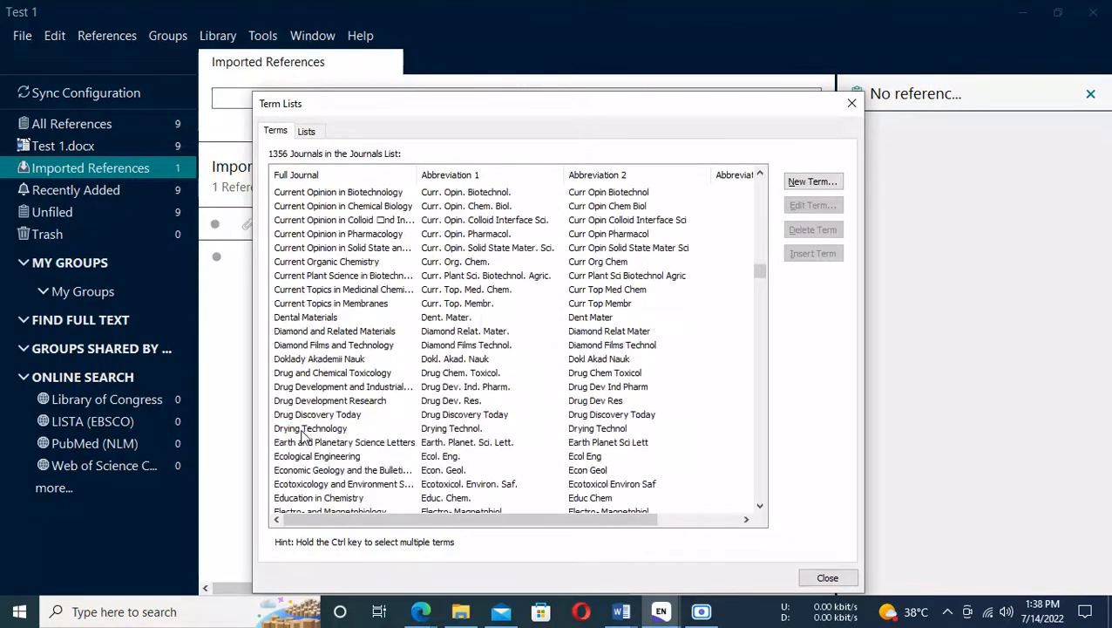
{"action": "scroll", "coordinate": [304, 436], "scroll_direction": "down", "scroll_amount": 7}
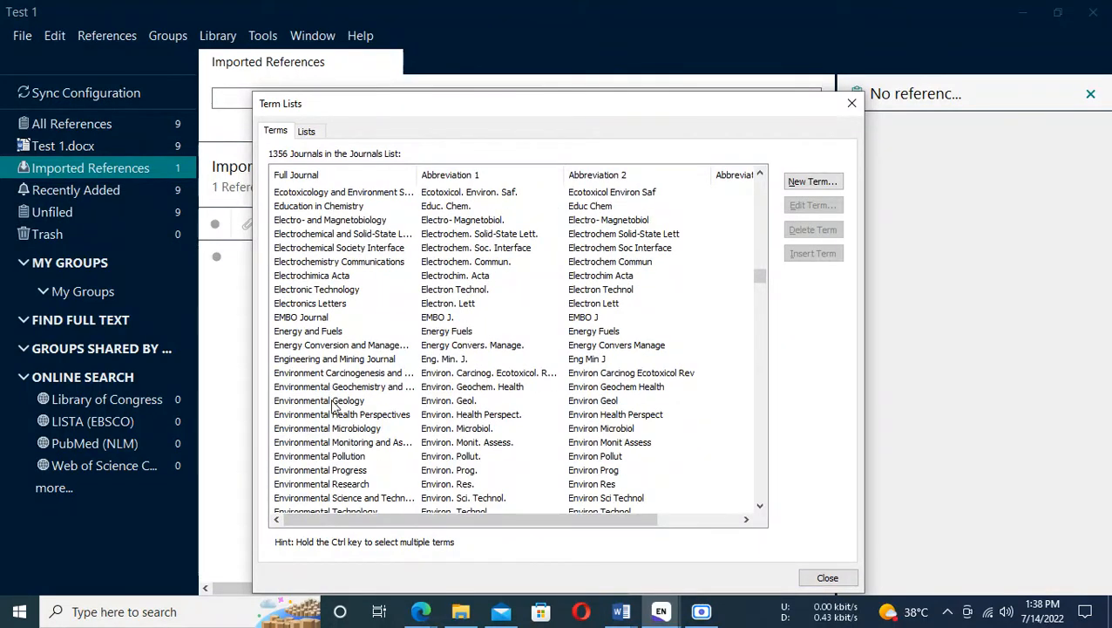
{"action": "scroll", "coordinate": [373, 453], "scroll_direction": "down", "scroll_amount": 1}
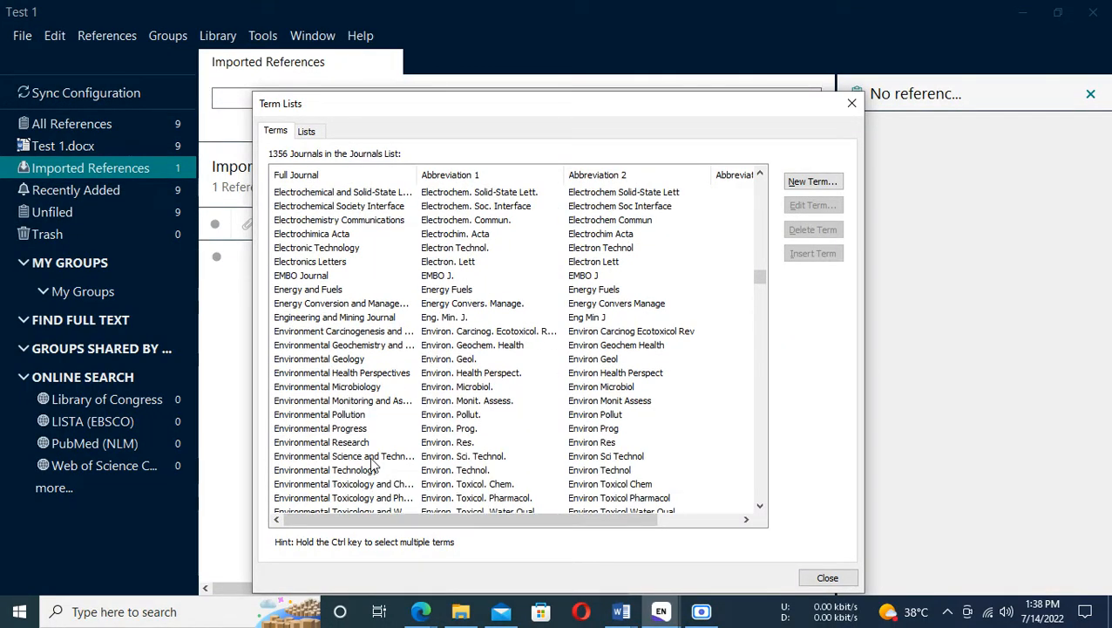
{"action": "left_click", "coordinate": [353, 459]}
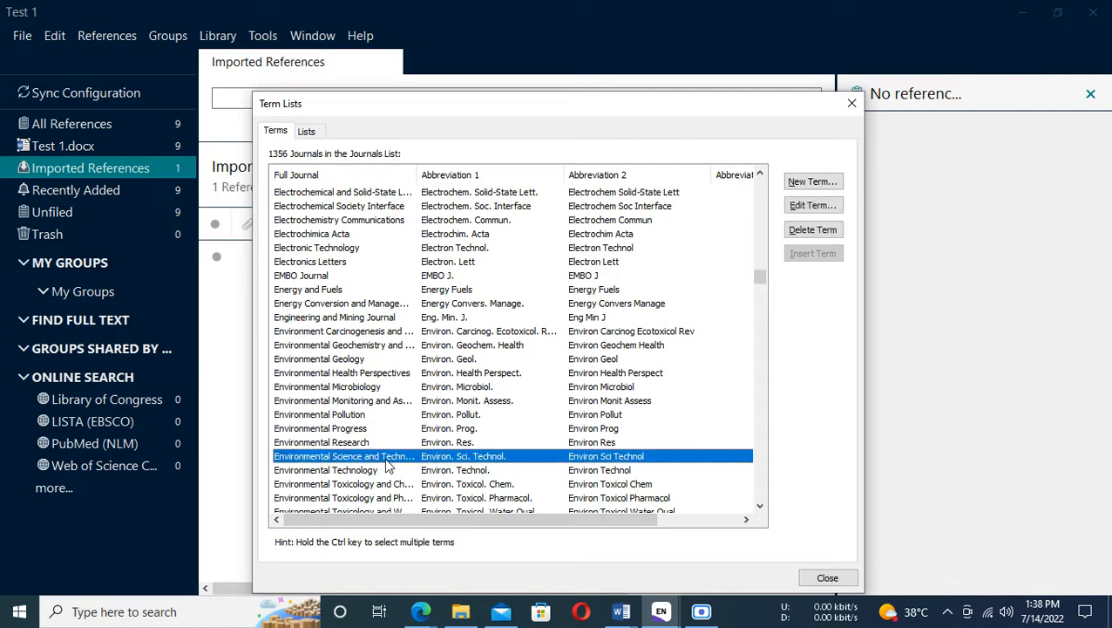
{"action": "scroll", "coordinate": [364, 490], "scroll_direction": "down", "scroll_amount": 2}
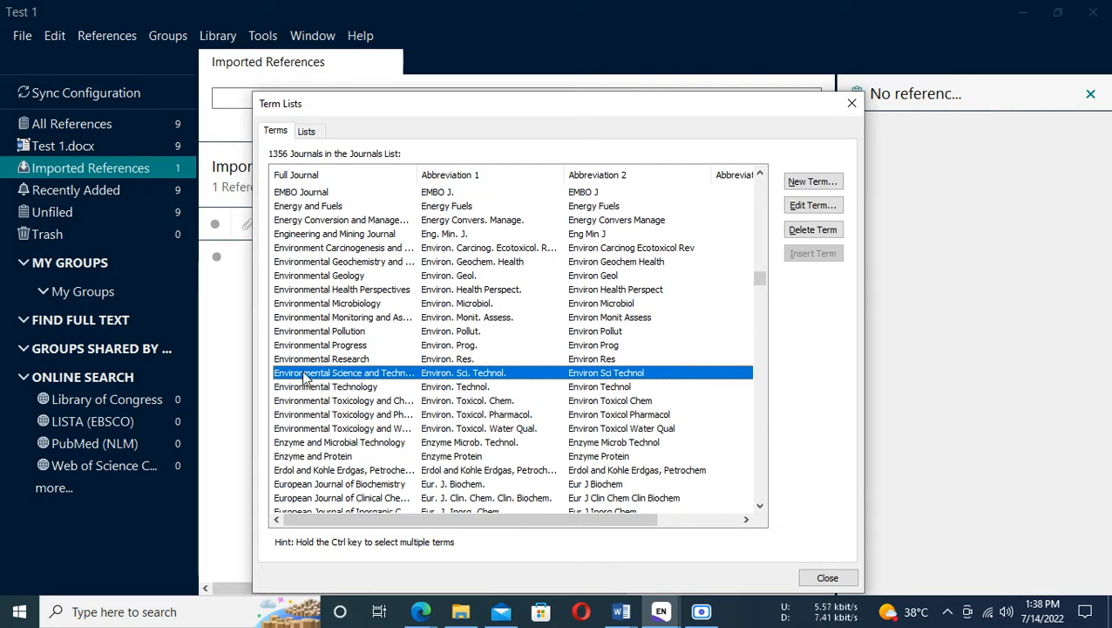
Open the selected journal term for editing and copy "Environmental science & technology" from reference 1 in the Word document.
{"action": "left_click", "coordinate": [811, 205]}
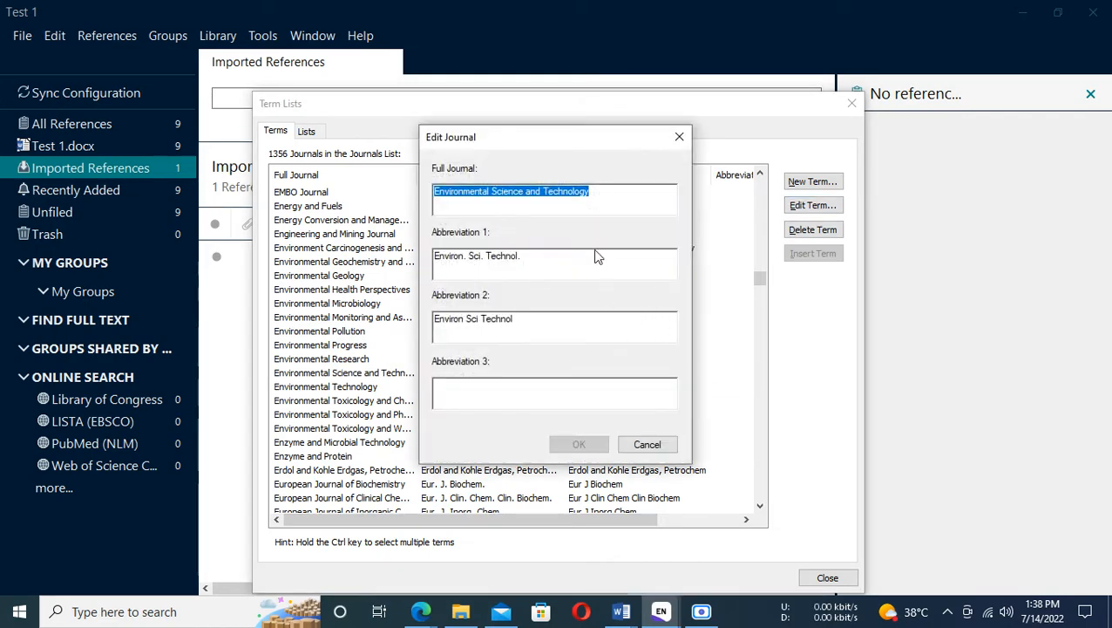
{"action": "left_click", "coordinate": [608, 191]}
{"action": "key", "text": "alt+Tab"}
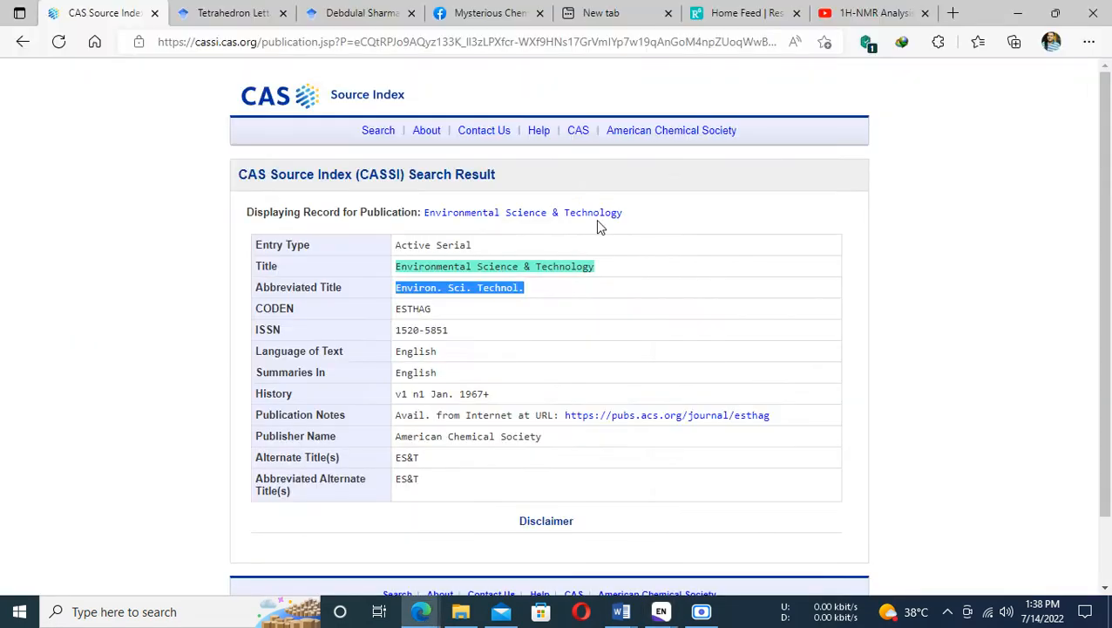
{"action": "key", "text": "alt+Tab"}
{"action": "key", "text": "alt+Tab"}
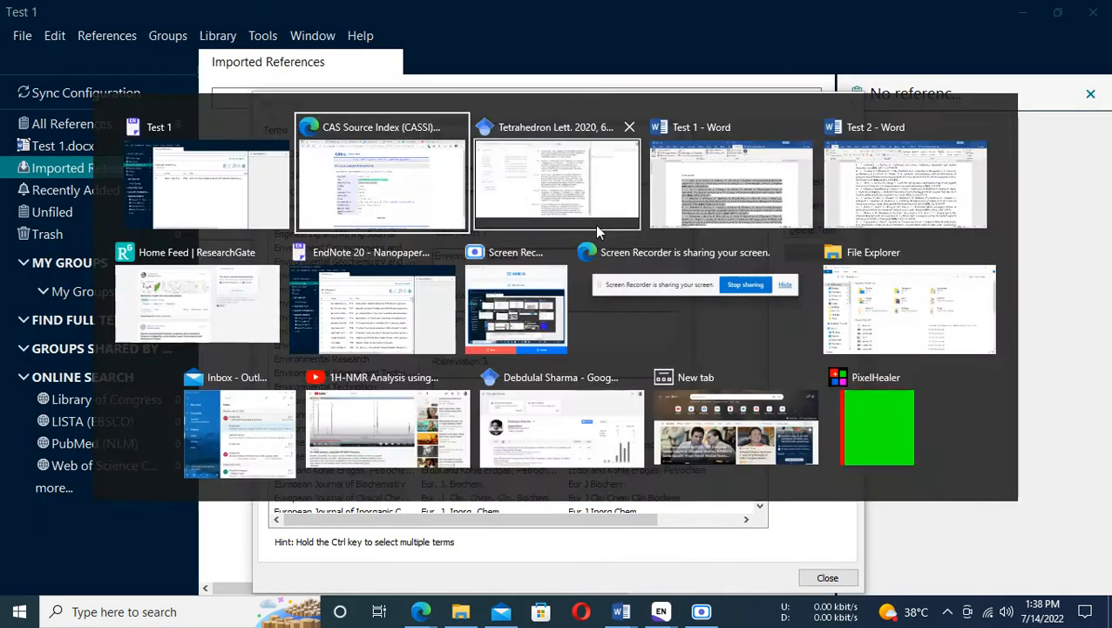
{"action": "key", "text": "alt+Tab"}
{"action": "key", "text": "alt+Tab"}
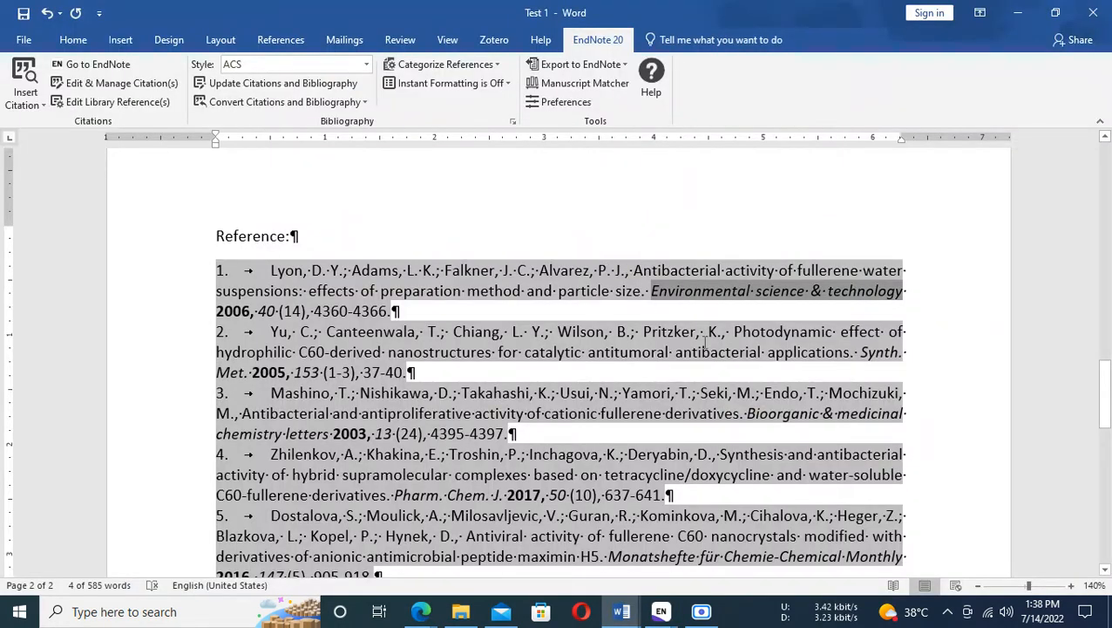
{"action": "left_click", "coordinate": [703, 349]}
{"action": "left_click_drag", "start_coordinate": [654, 289], "coordinate": [907, 290]}
{"action": "key", "text": "ctrl+c"}
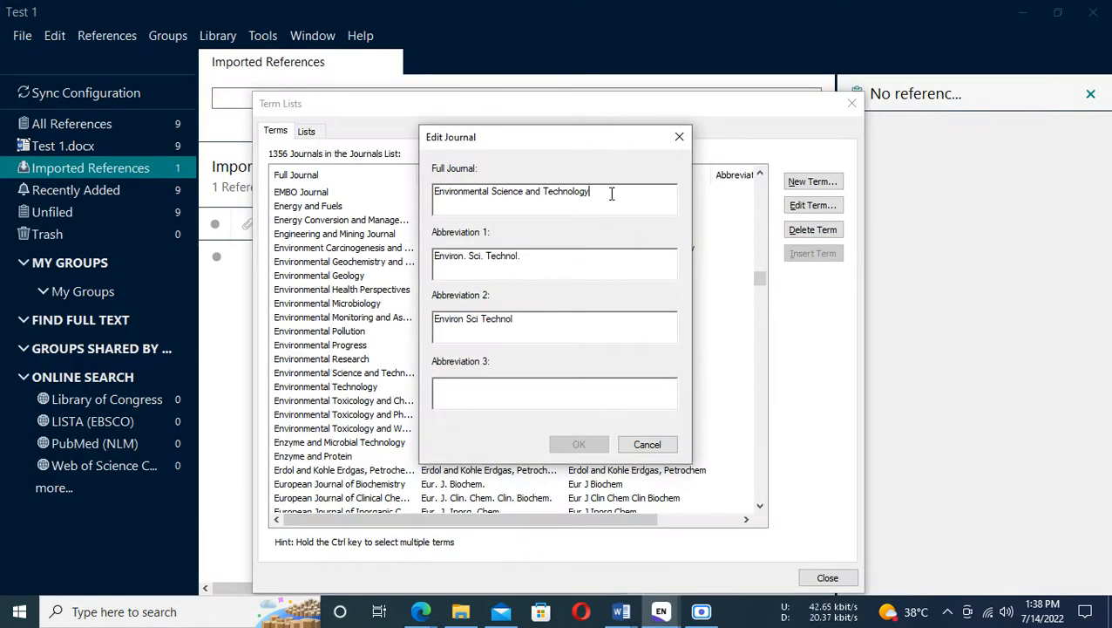
Replace the term's full journal name with "Environmental science & technology" from the Word document, save the edit and close the term lists.
{"action": "left_click_drag", "start_coordinate": [611, 191], "coordinate": [284, 197]}
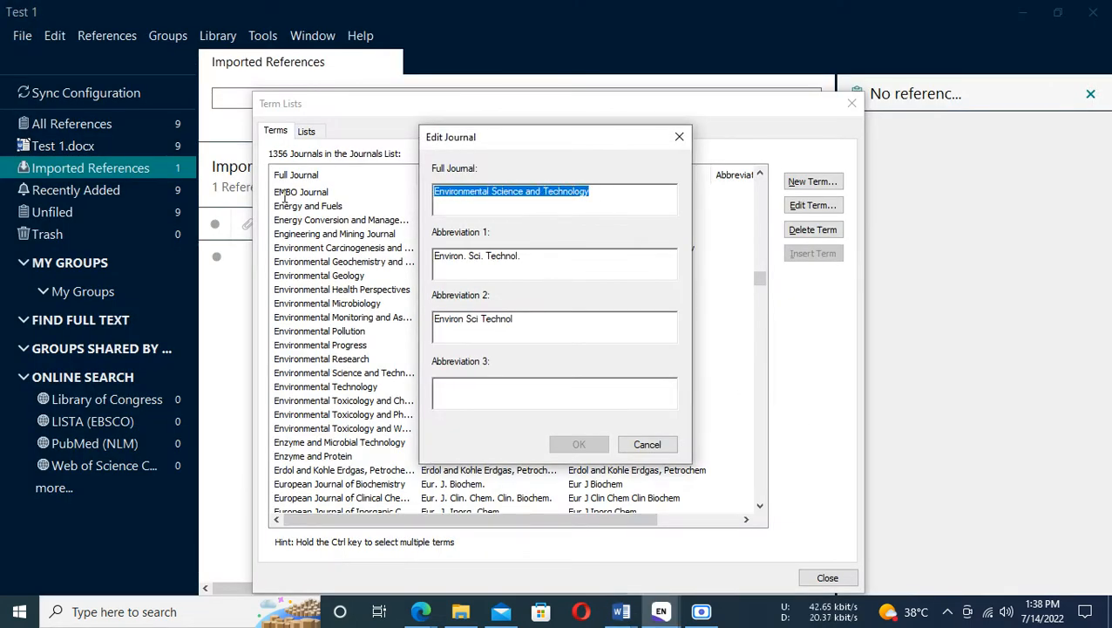
{"action": "left_click", "coordinate": [608, 199]}
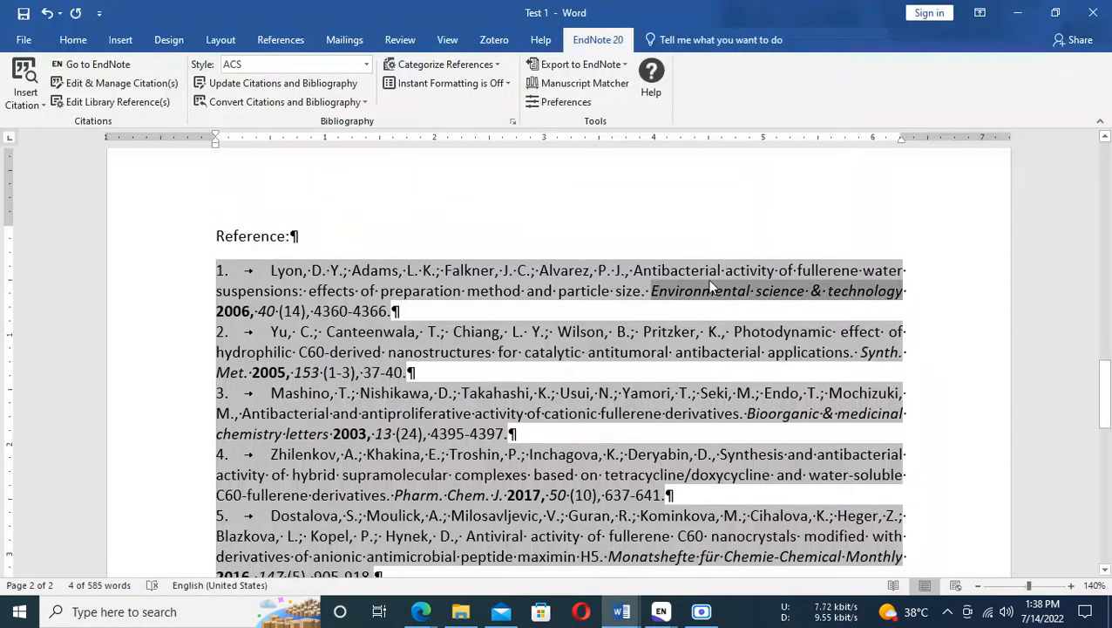
{"action": "left_click", "coordinate": [657, 298]}
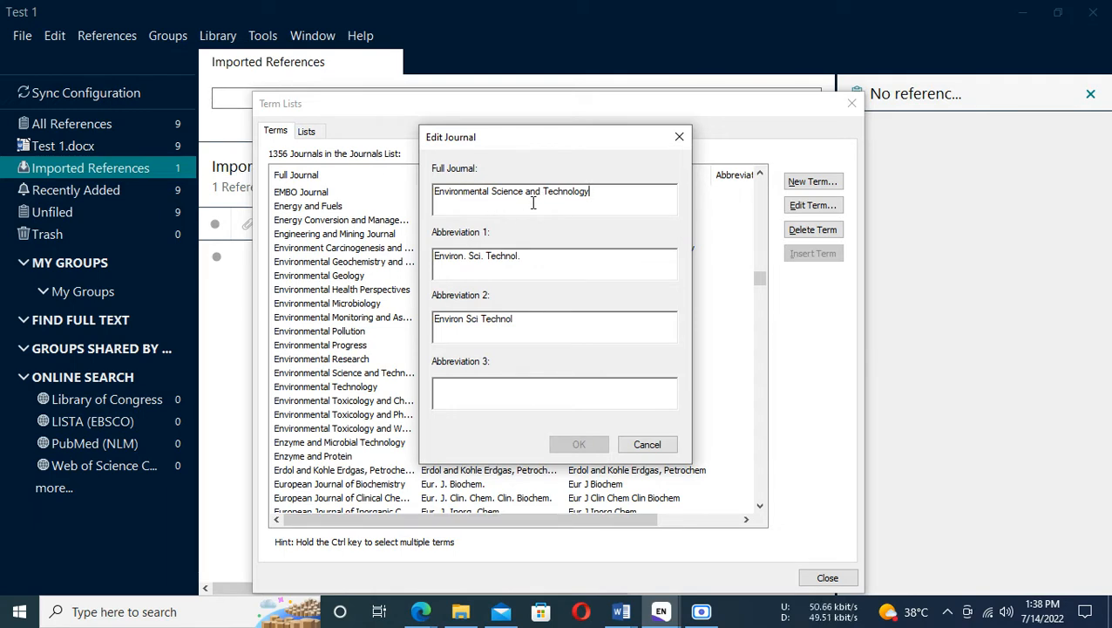
{"action": "left_click_drag", "start_coordinate": [527, 191], "coordinate": [549, 197]}
{"action": "key", "text": "ctrl+a"}
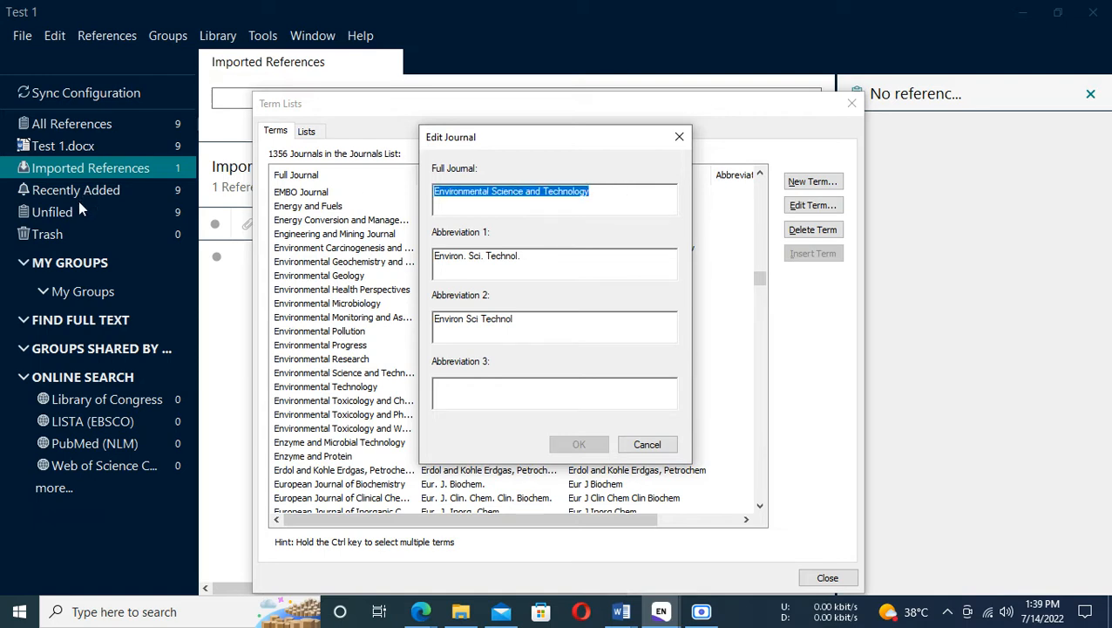
{"action": "key", "text": "ctrl+v"}
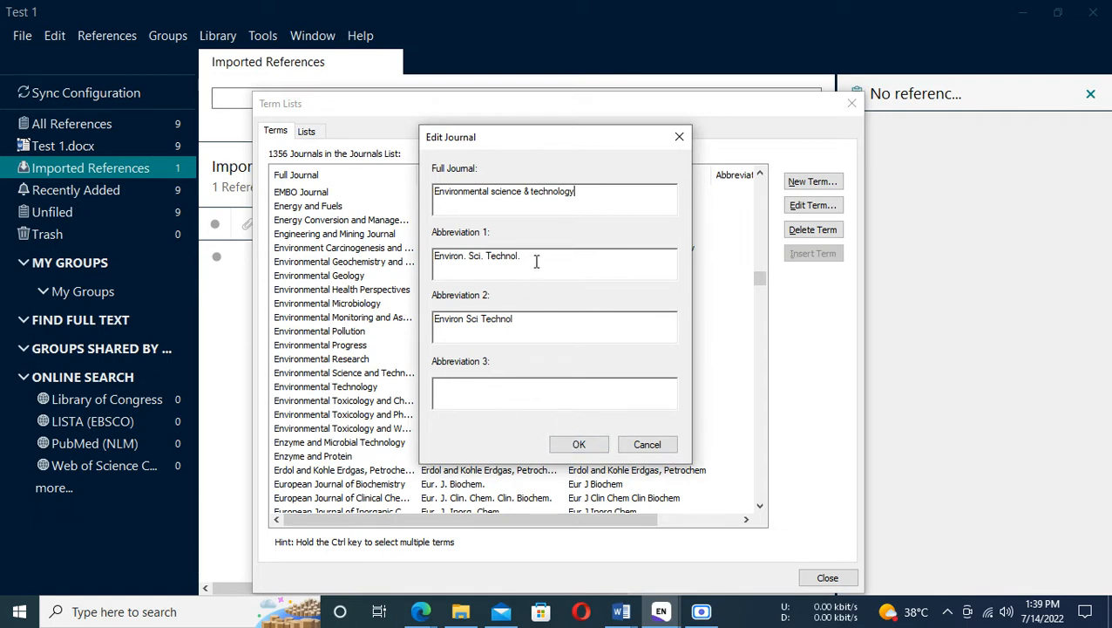
{"action": "left_click_drag", "start_coordinate": [533, 256], "coordinate": [434, 256]}
{"action": "left_click_drag", "start_coordinate": [525, 320], "coordinate": [427, 320]}
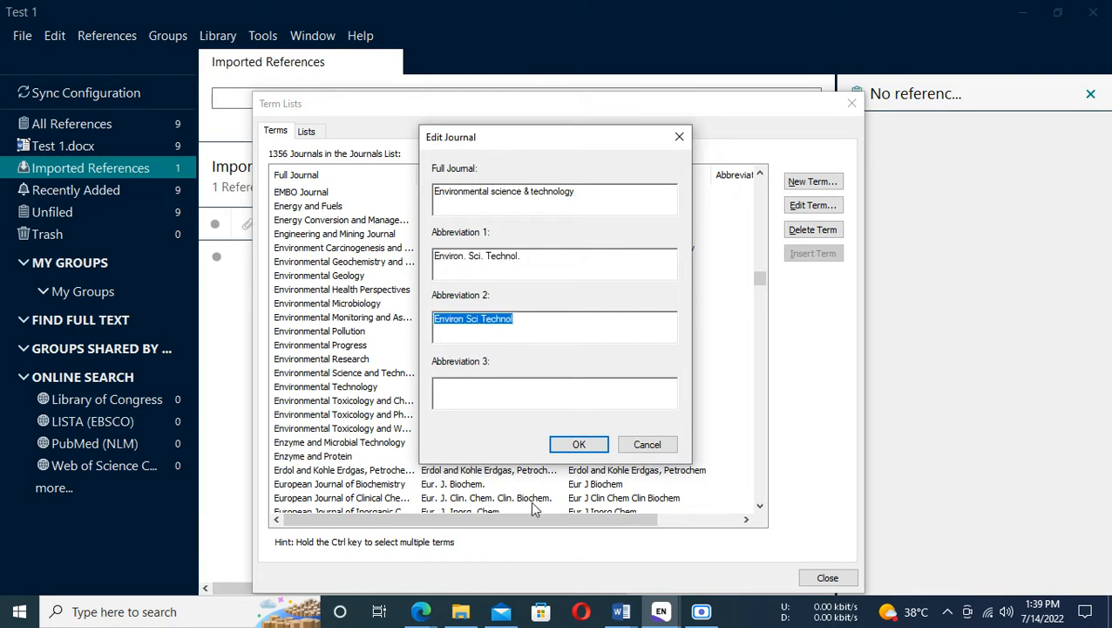
{"action": "left_click", "coordinate": [570, 447]}
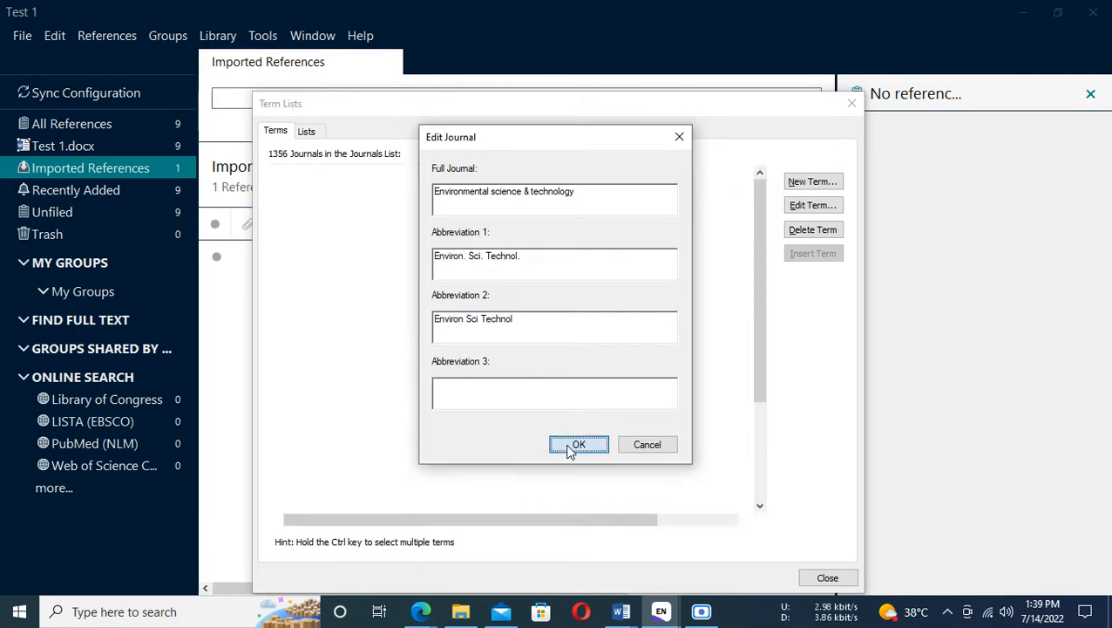
{"action": "left_click", "coordinate": [828, 578]}
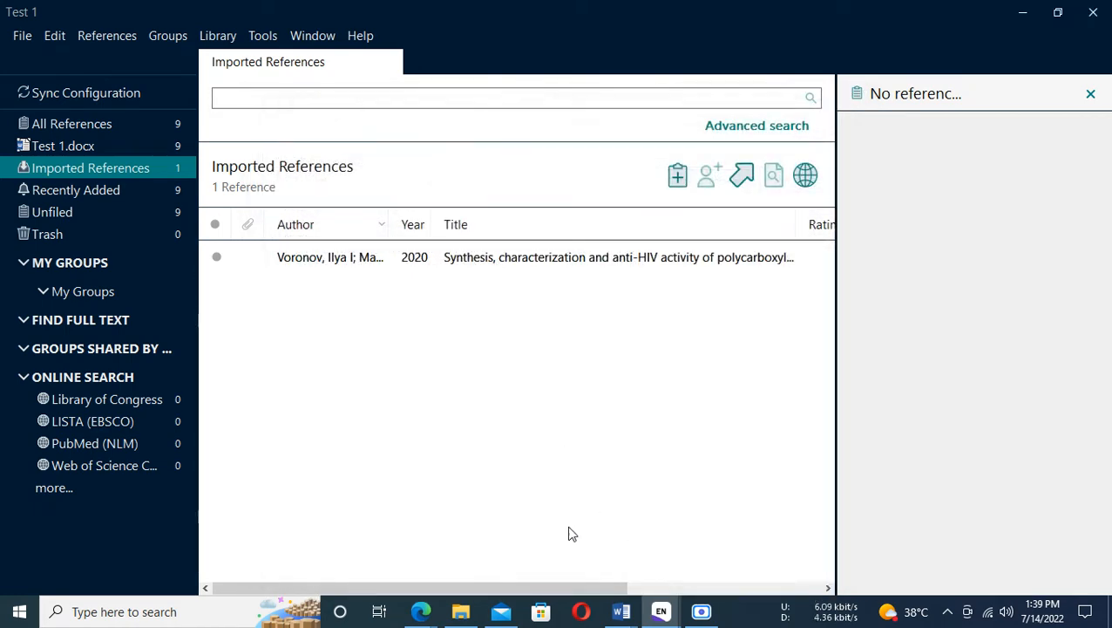
Switch to the Word document, update its citations and bibliography, and check the journal name in reference 1.
{"action": "mouse_move", "coordinate": [626, 614]}
{"action": "left_click", "coordinate": [676, 550]}
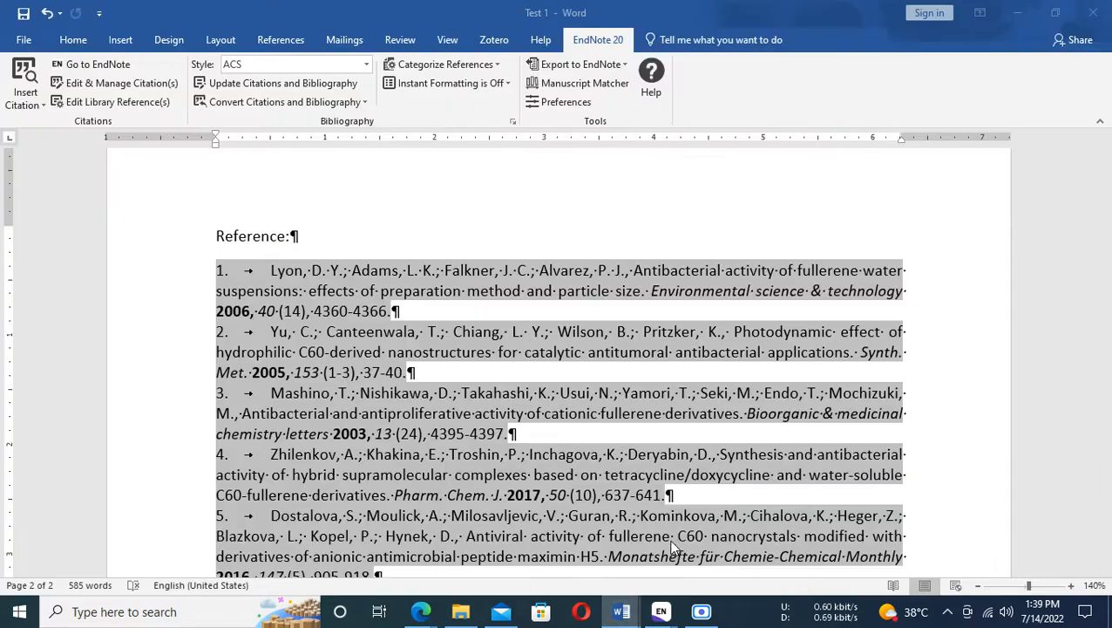
{"action": "left_click", "coordinate": [318, 232]}
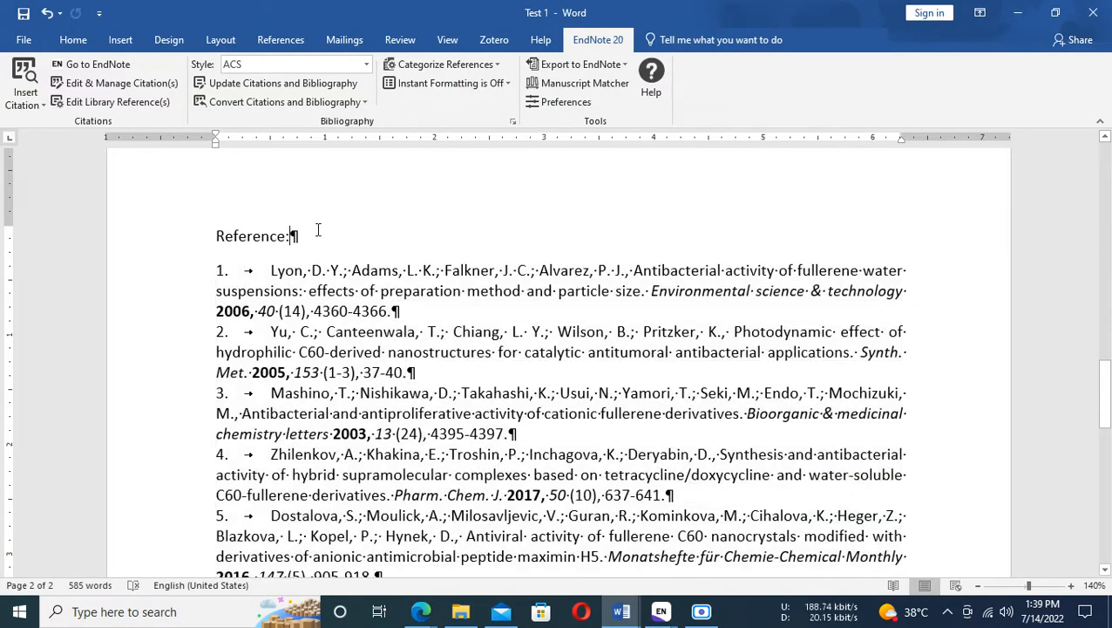
{"action": "left_click", "coordinate": [248, 85]}
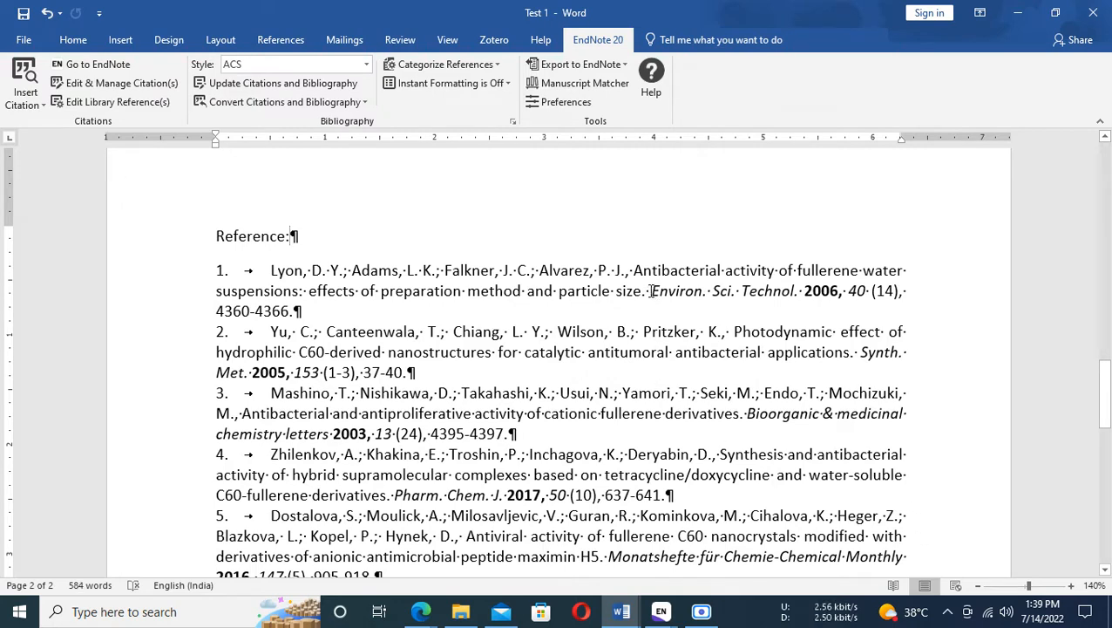
{"action": "left_click_drag", "start_coordinate": [652, 290], "coordinate": [798, 297]}
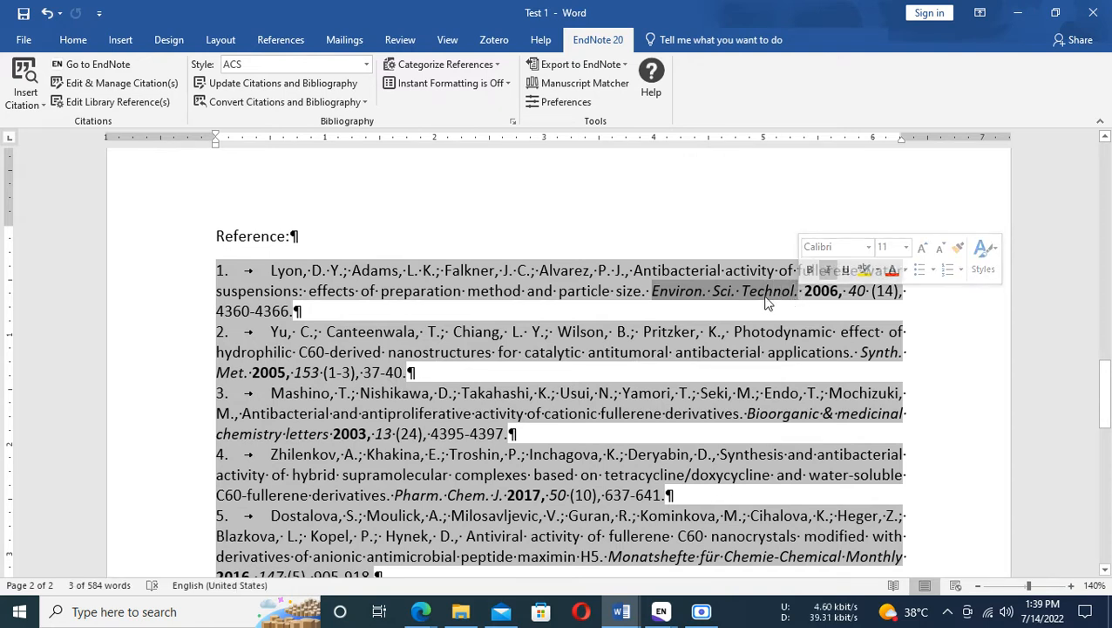
{"action": "scroll", "coordinate": [768, 300], "scroll_direction": "down", "scroll_amount": 2}
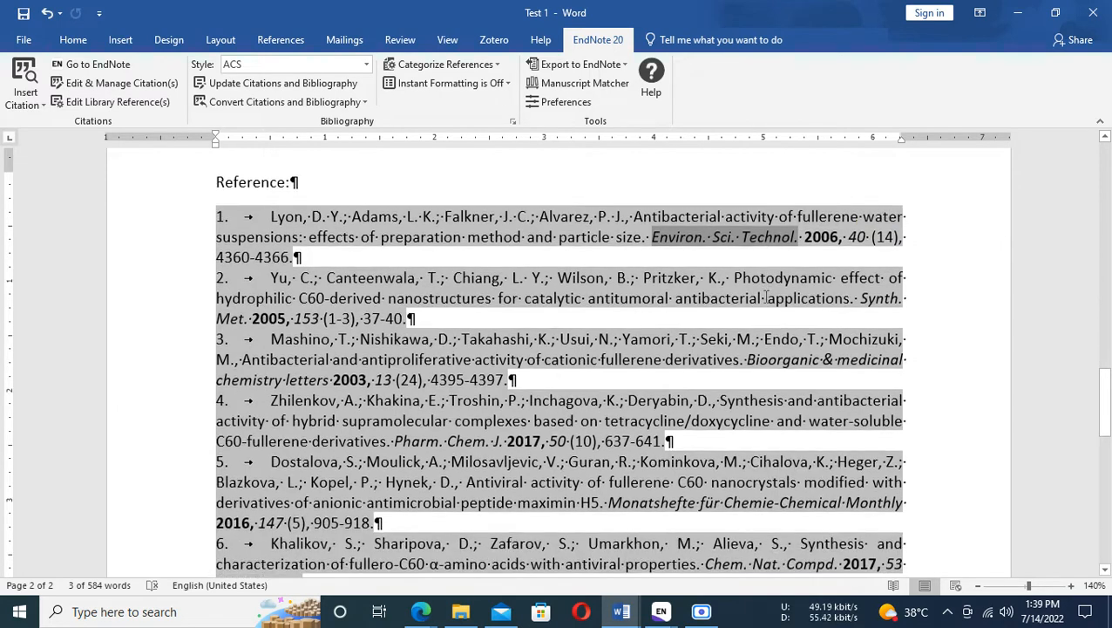
Copy the journal name "Bioorganic & medicinal chemistry letters" from reference 3 in the bibliography.
{"action": "left_click", "coordinate": [985, 284]}
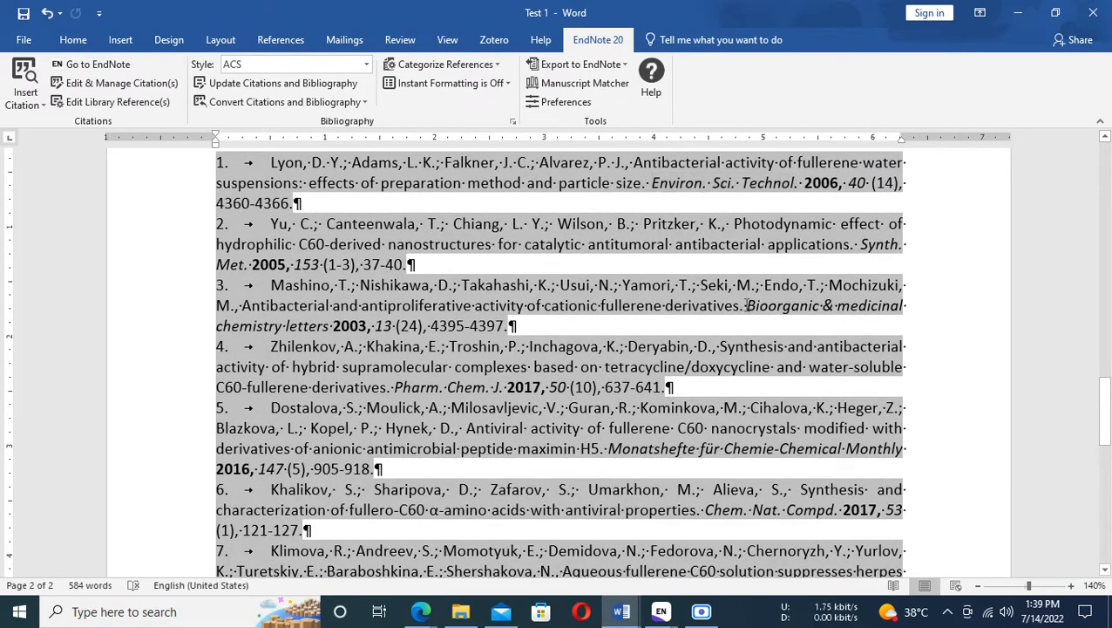
{"action": "left_click_drag", "start_coordinate": [747, 305], "coordinate": [325, 325]}
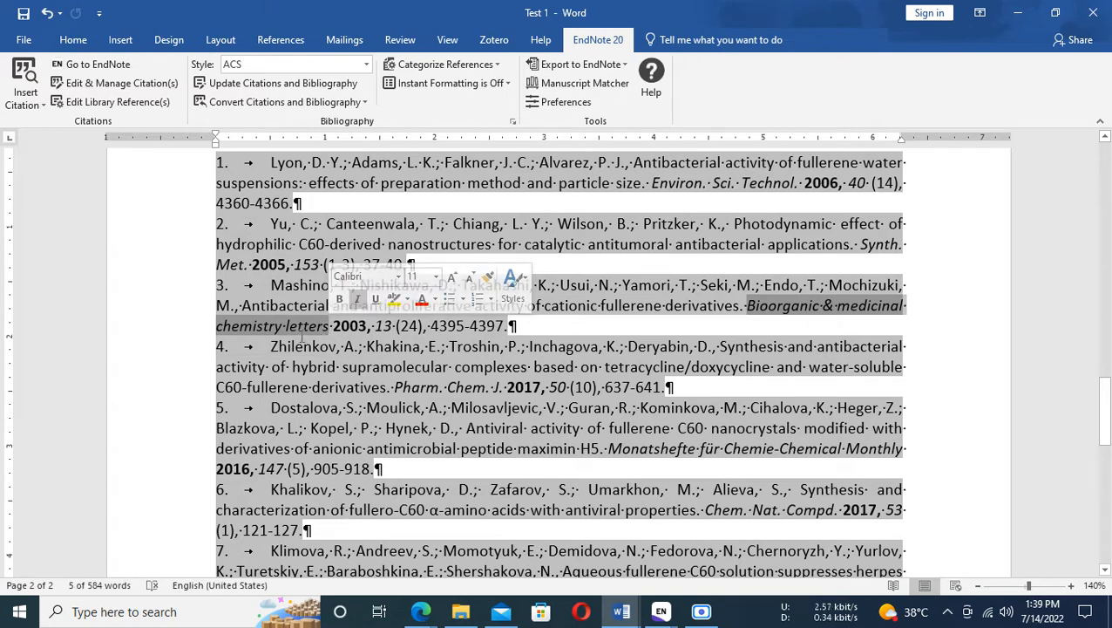
{"action": "left_click", "coordinate": [300, 326]}
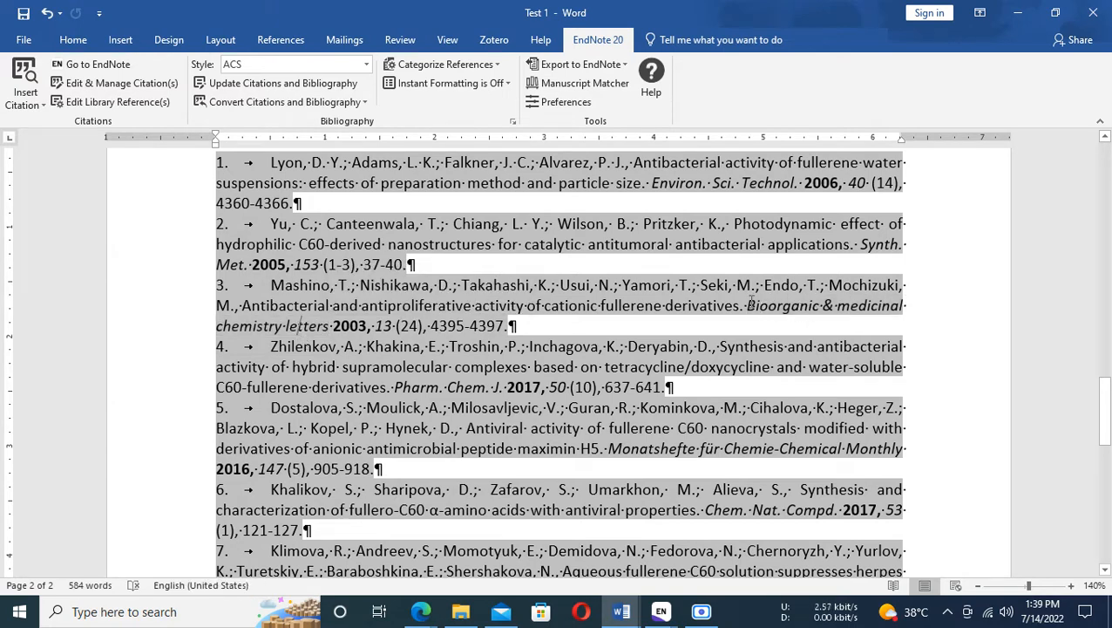
{"action": "left_click_drag", "start_coordinate": [748, 306], "coordinate": [330, 327]}
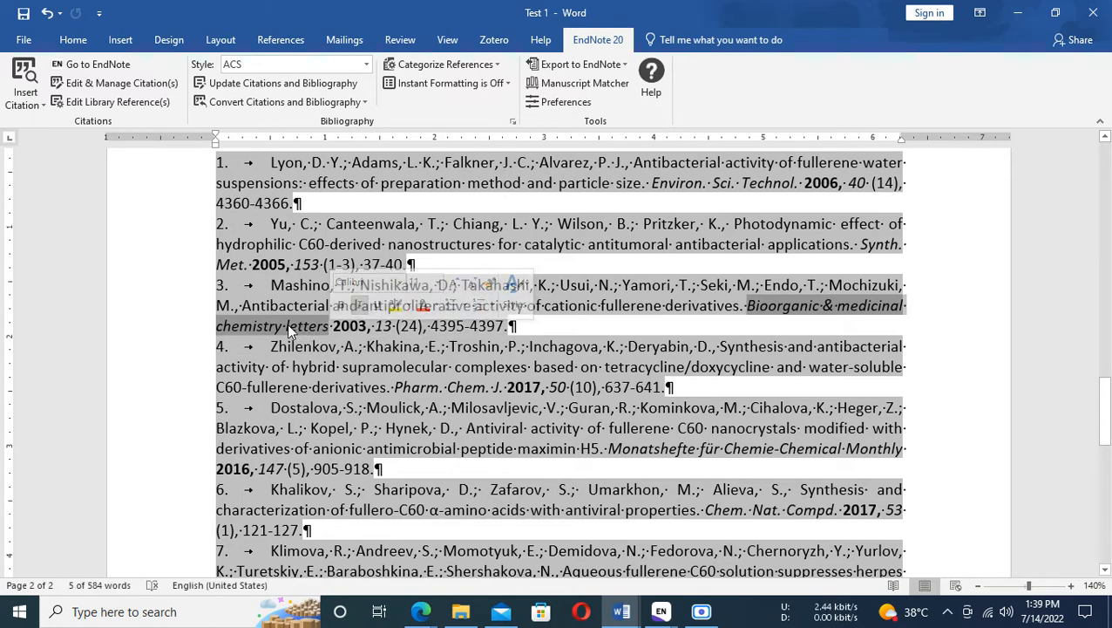
{"action": "left_click", "coordinate": [287, 324]}
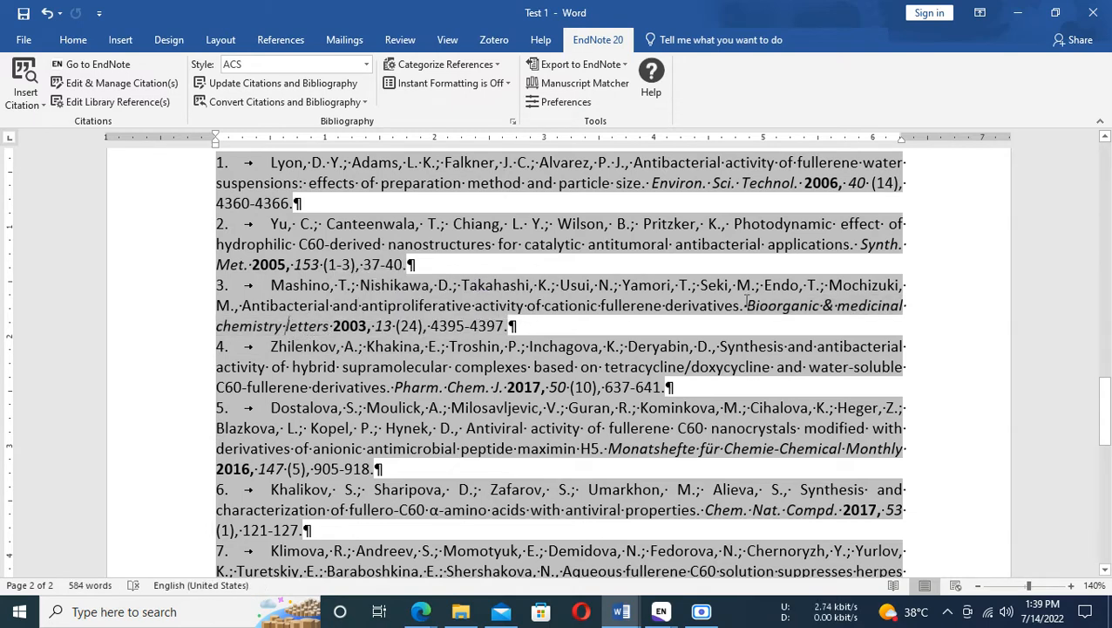
{"action": "left_click_drag", "start_coordinate": [748, 305], "coordinate": [331, 329]}
{"action": "key", "text": "ctrl+c"}
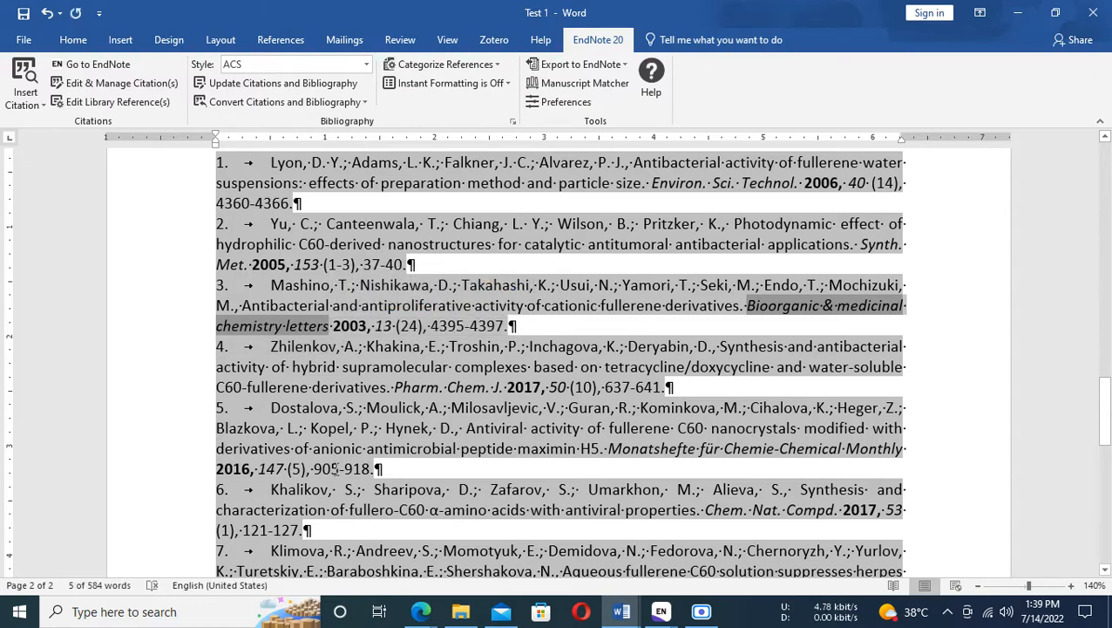
Switch to Edge and search the CAS Source Index for an exact match of "Bioorganic & medicinal chemistry letters".
{"action": "left_click", "coordinate": [420, 612]}
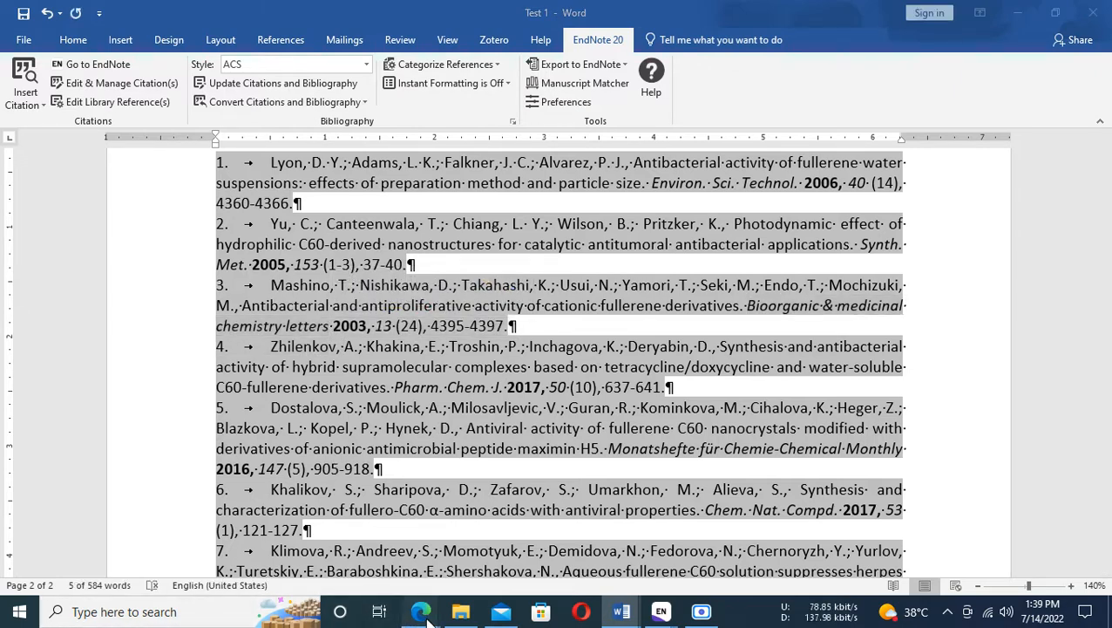
{"action": "left_click", "coordinate": [328, 522]}
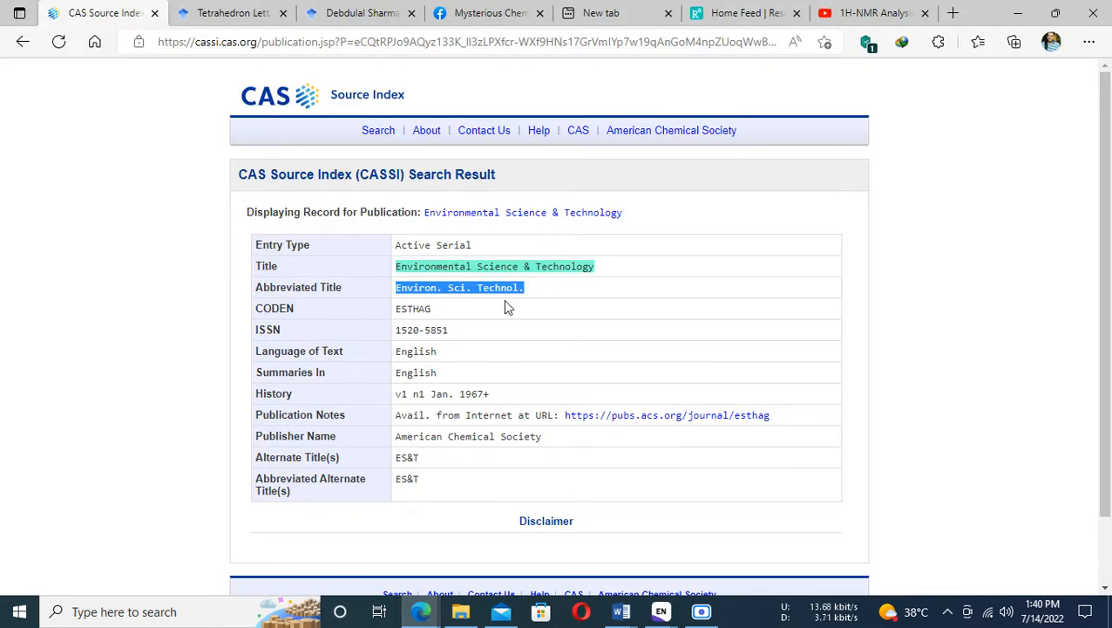
{"action": "scroll", "coordinate": [466, 414], "scroll_direction": "down", "scroll_amount": 2}
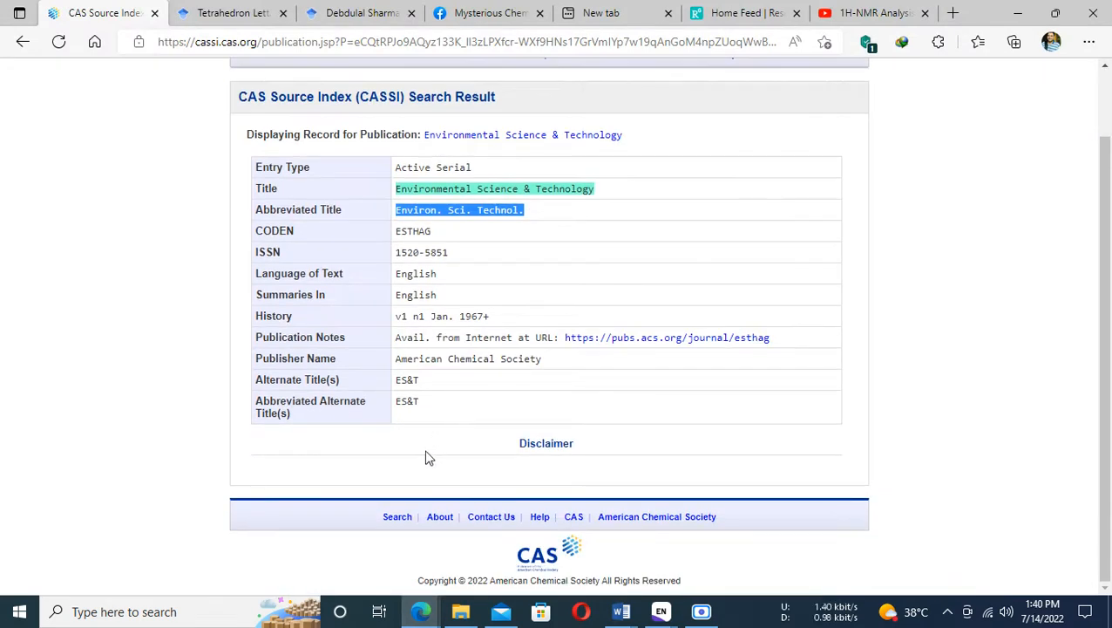
{"action": "left_click", "coordinate": [22, 42]}
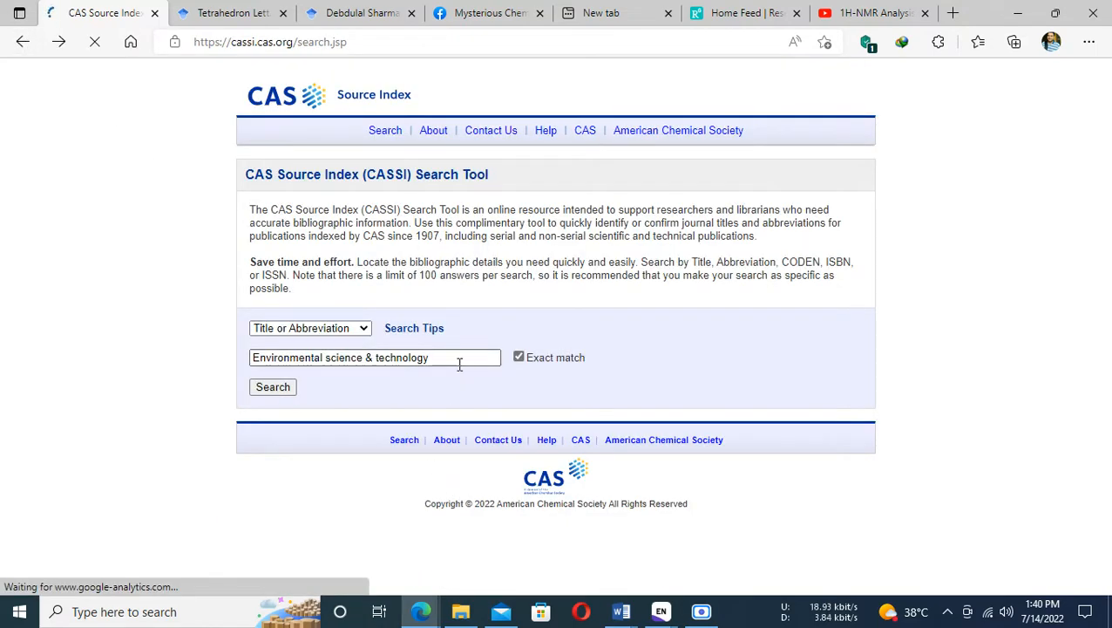
{"action": "left_click_drag", "start_coordinate": [459, 359], "coordinate": [7, 364]}
{"action": "key", "text": "ctrl+v"}
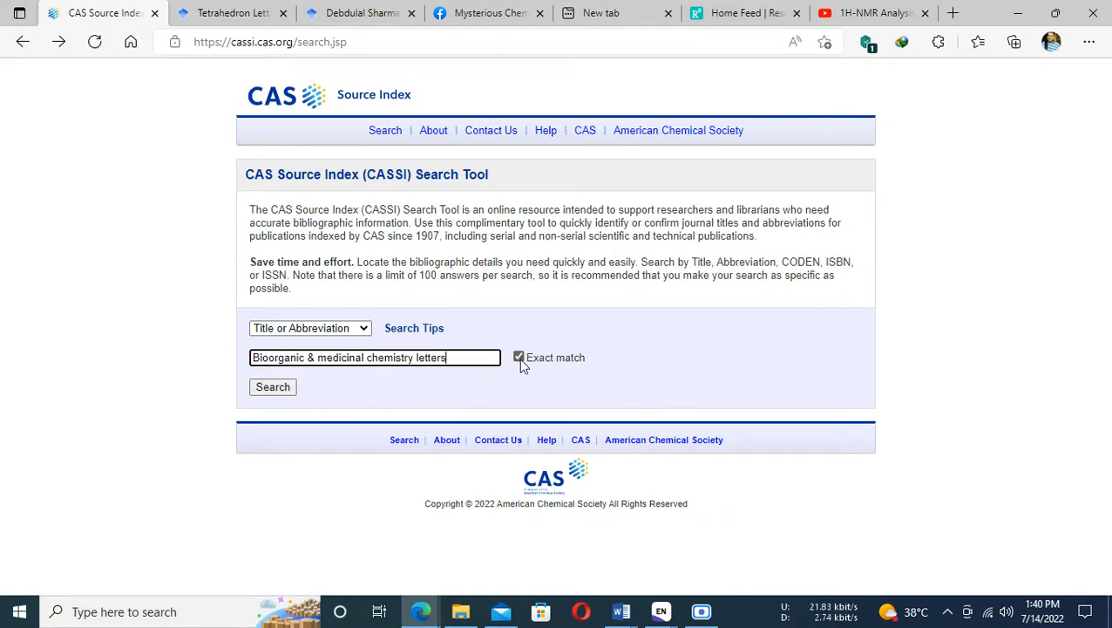
{"action": "left_click", "coordinate": [274, 391]}
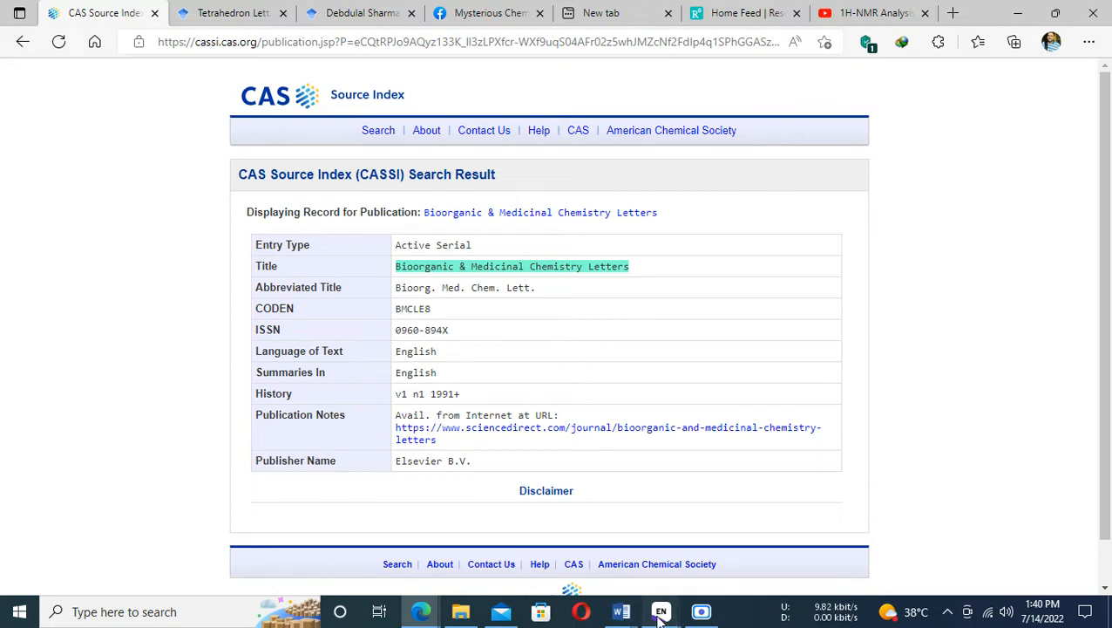
Switch to the Test 1 library in EndNote, open its Journals list terms and enlarge the term lists window.
{"action": "mouse_move", "coordinate": [661, 612]}
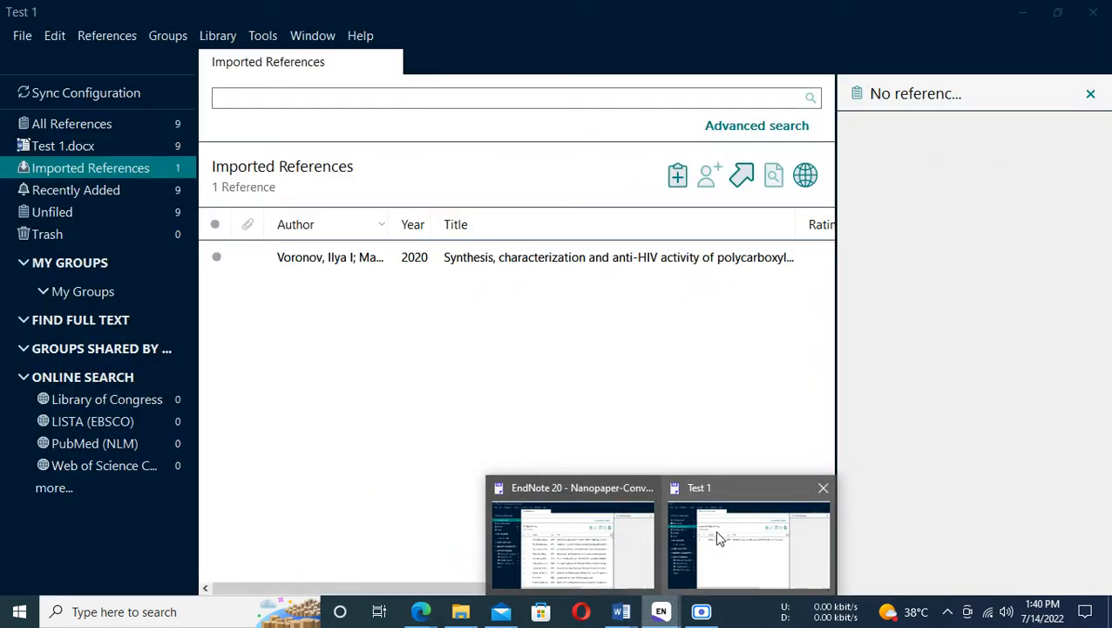
{"action": "left_click", "coordinate": [720, 538]}
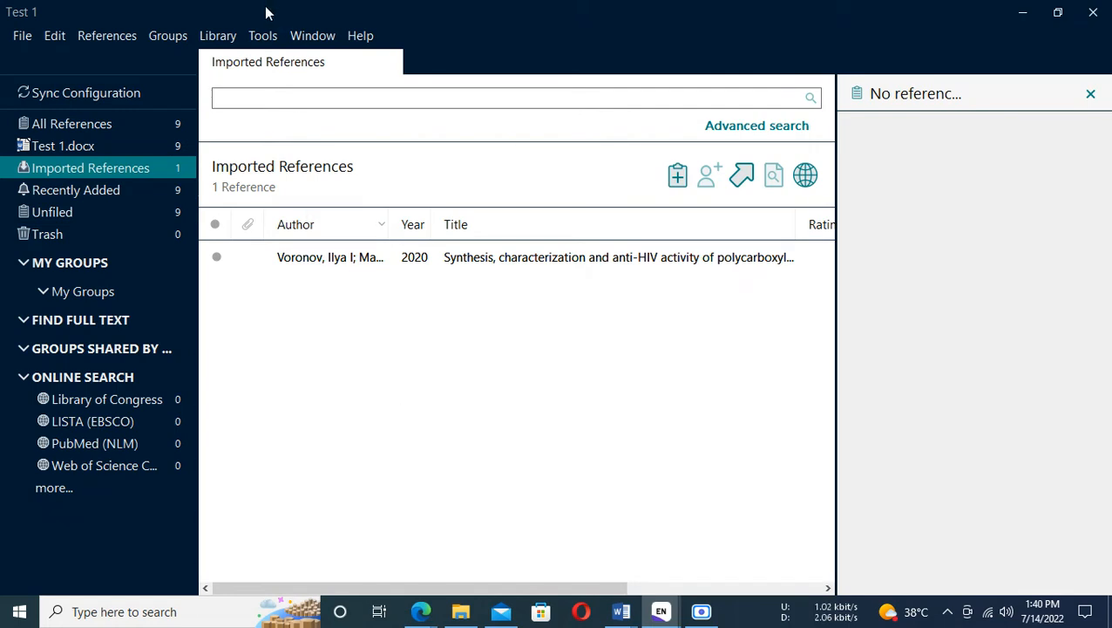
{"action": "left_click", "coordinate": [259, 37]}
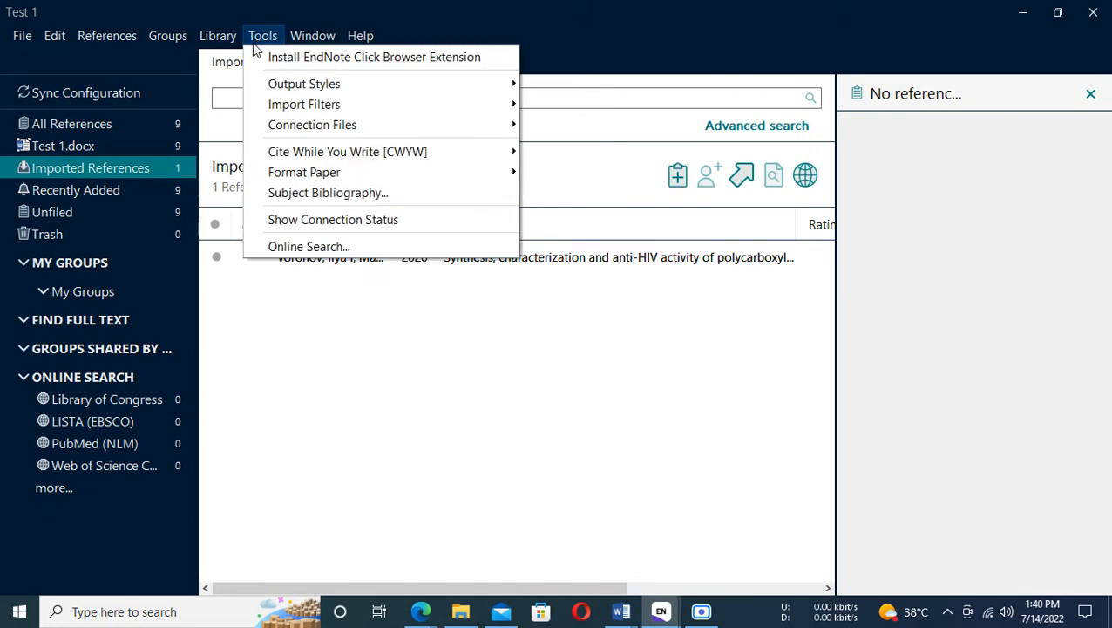
{"action": "mouse_move", "coordinate": [208, 40]}
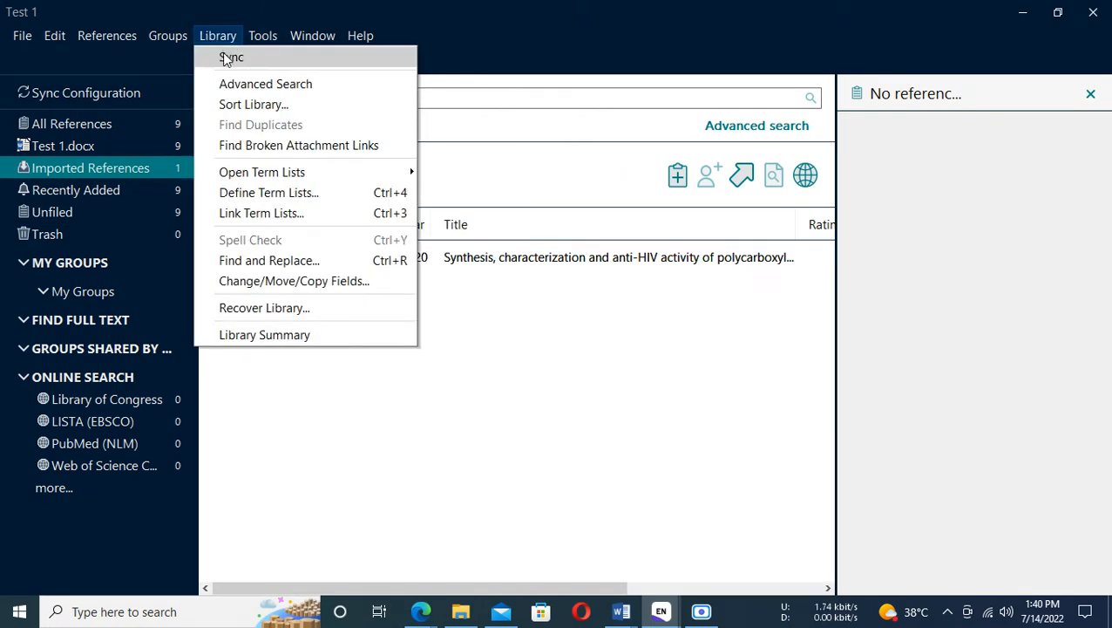
{"action": "left_click", "coordinate": [288, 195]}
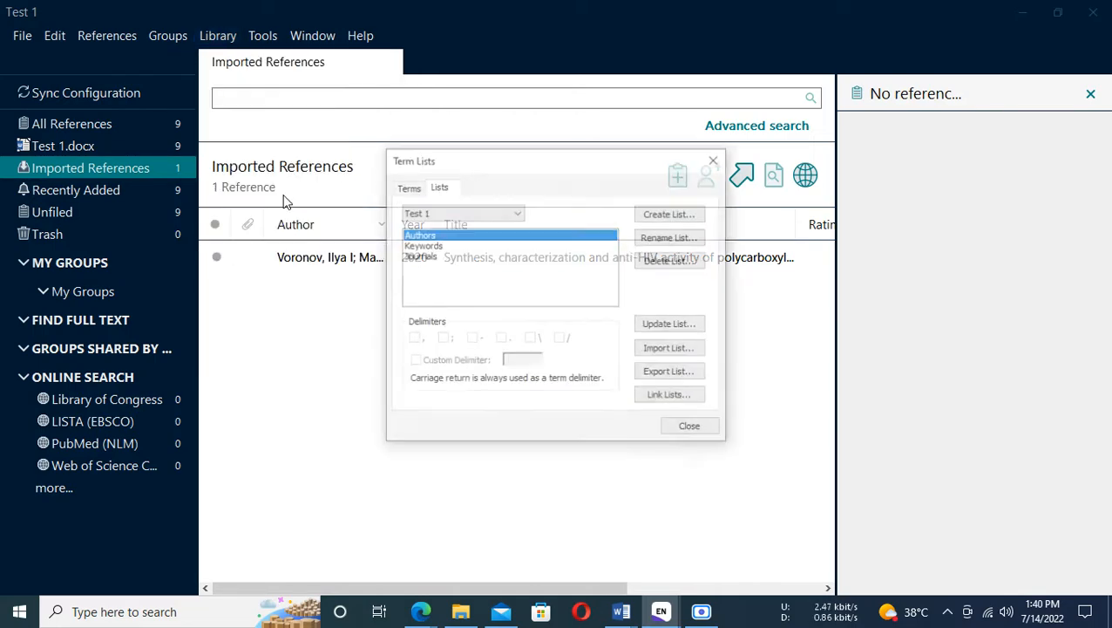
{"action": "left_click", "coordinate": [417, 256]}
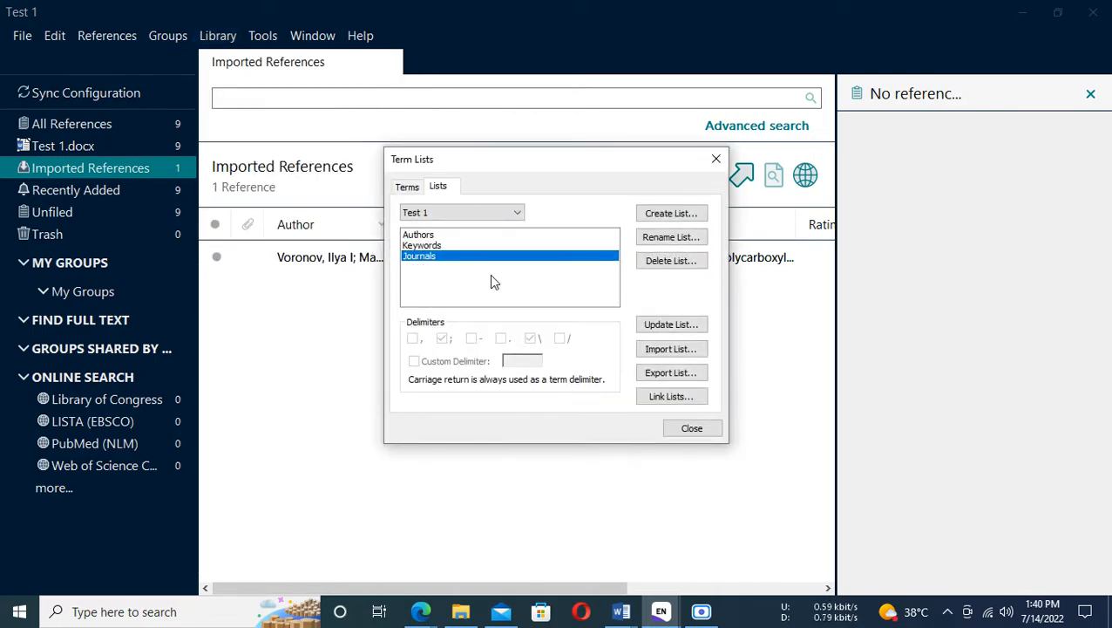
{"action": "left_click", "coordinate": [407, 186]}
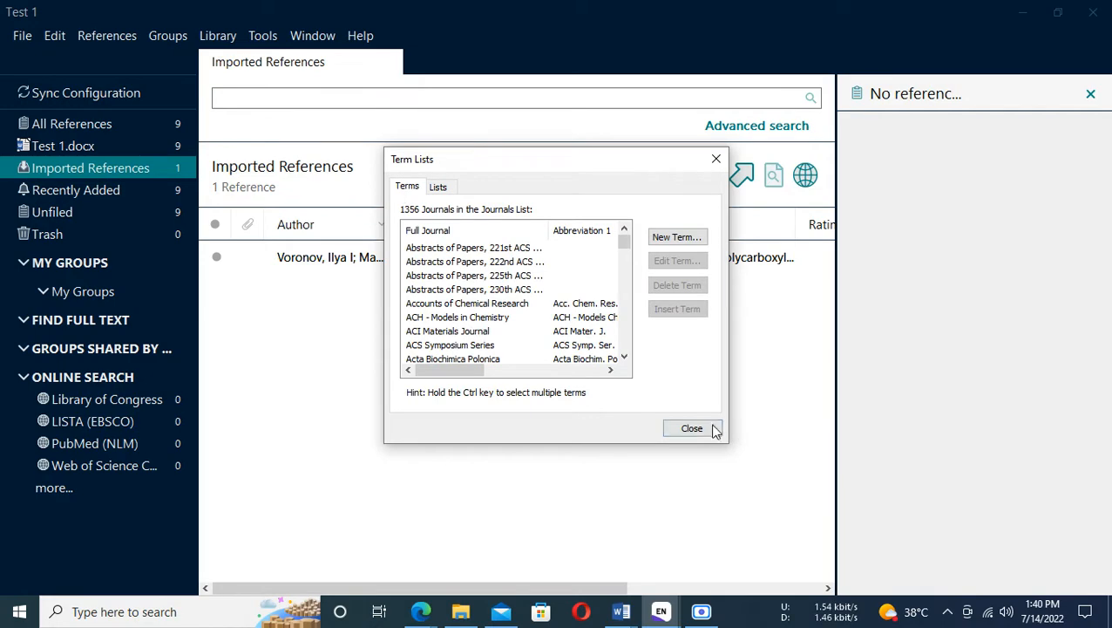
{"action": "left_click_drag", "start_coordinate": [725, 443], "coordinate": [947, 593]}
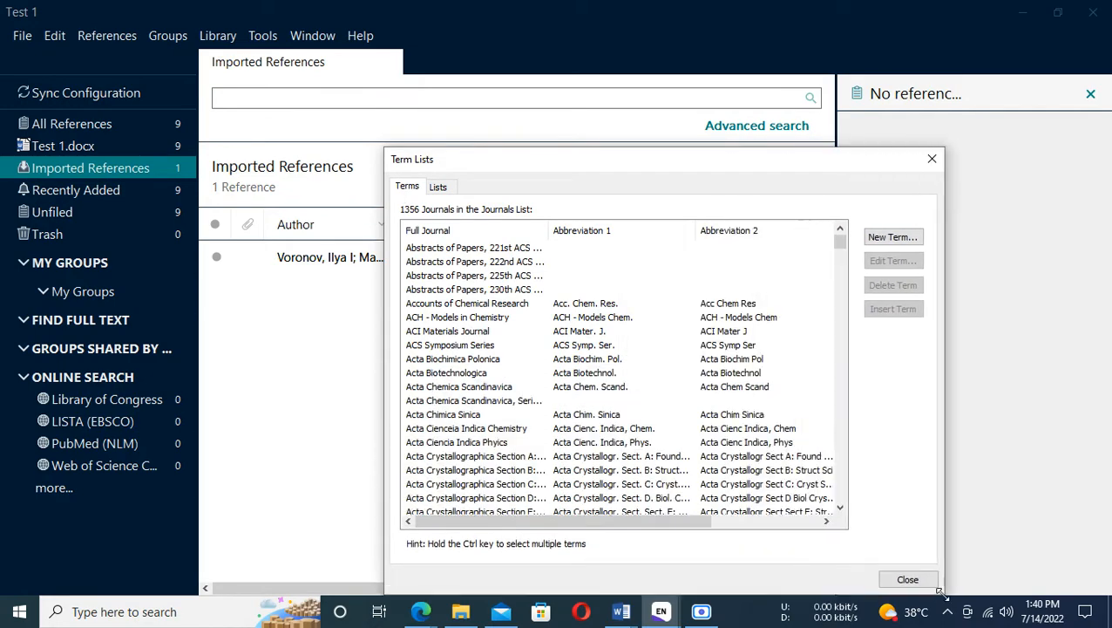
{"action": "left_click_drag", "start_coordinate": [373, 144], "coordinate": [168, 29]}
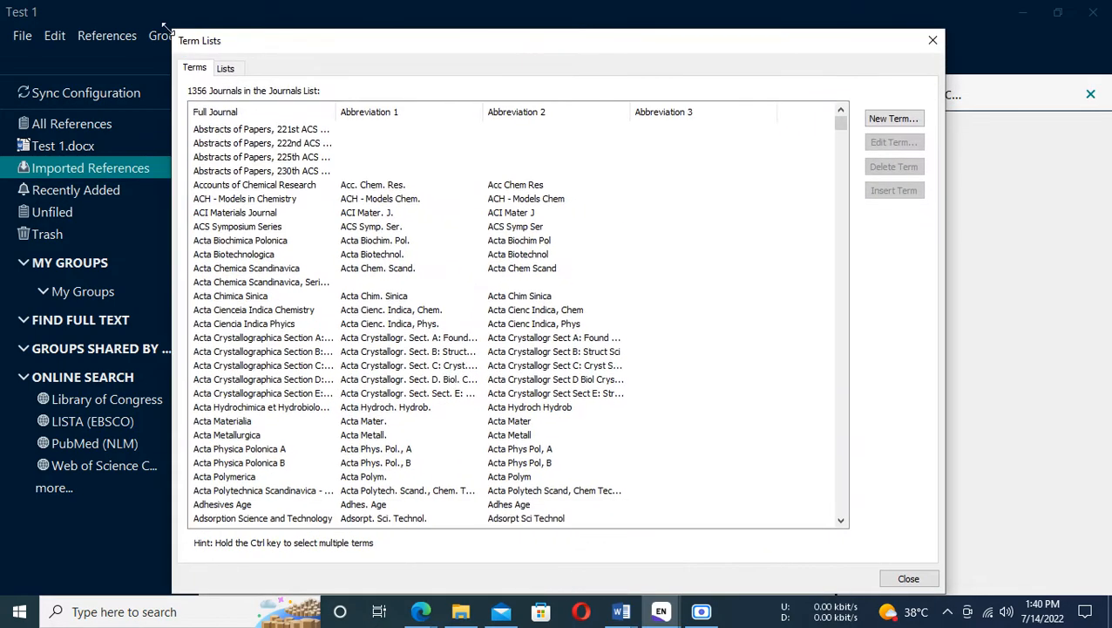
Look through the Journals list for the entries beginning with "Bioorganic".
{"action": "scroll", "coordinate": [366, 379], "scroll_direction": "down", "scroll_amount": 20}
{"action": "scroll", "coordinate": [367, 379], "scroll_direction": "down", "scroll_amount": 20}
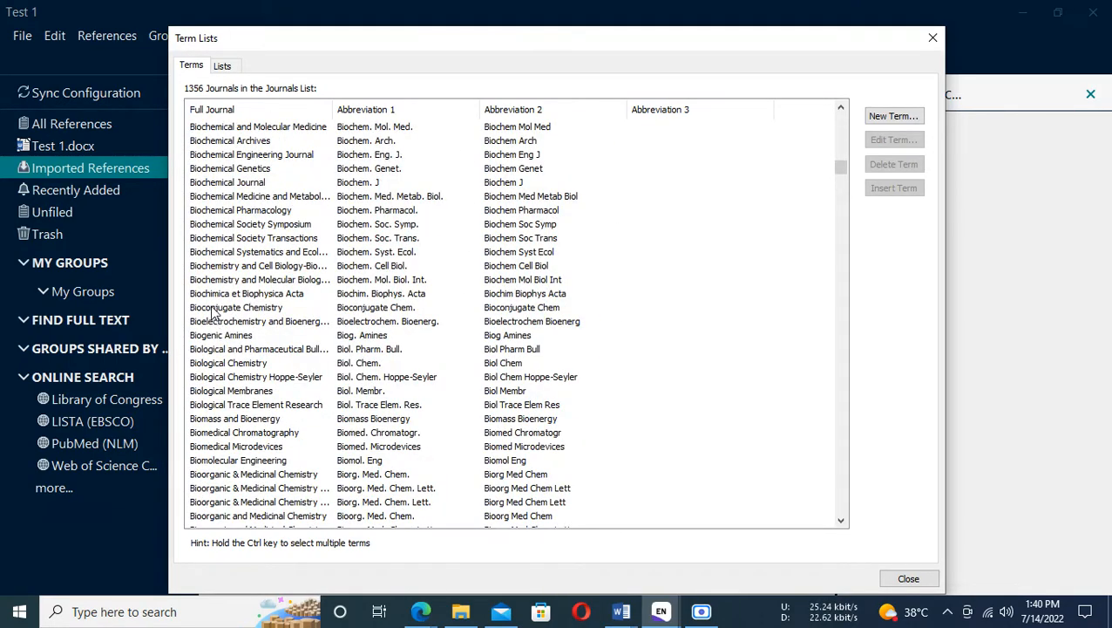
{"action": "left_click", "coordinate": [206, 127]}
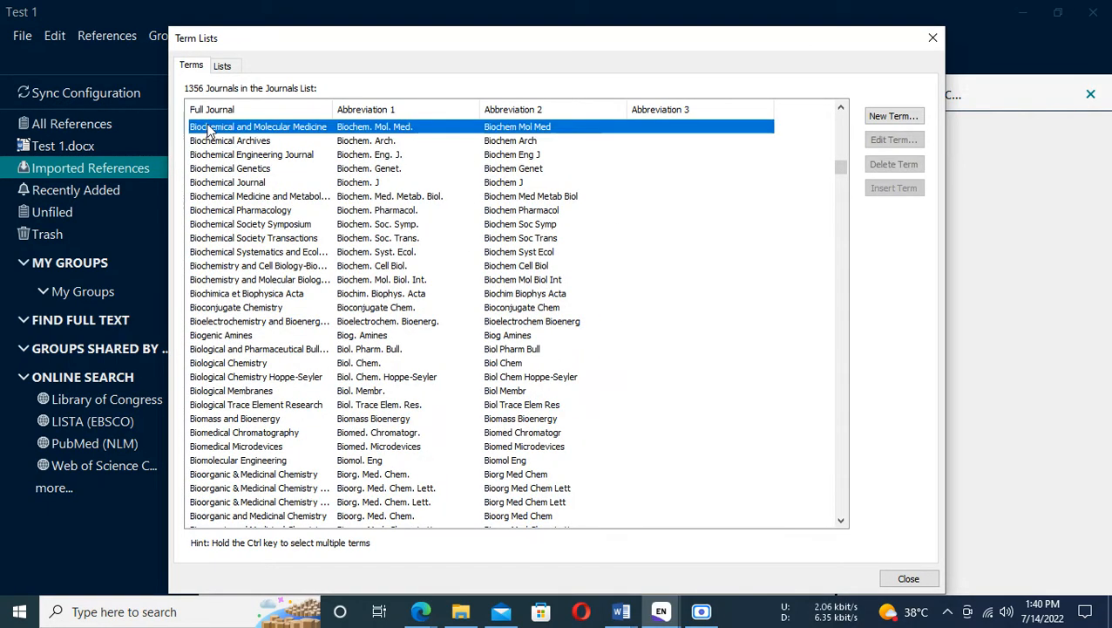
{"action": "key", "text": "Down"}
{"action": "key", "text": "Down"}
{"action": "key", "text": "Down"}
{"action": "key", "text": "Down"}
{"action": "key", "text": "Down"}
{"action": "key", "text": "Down"}
{"action": "key", "text": "Down"}
{"action": "key", "text": "Down"}
{"action": "key", "text": "Down"}
{"action": "key", "text": "Down"}
{"action": "key", "text": "Down"}
{"action": "key", "text": "Down"}
{"action": "key", "text": "Down"}
{"action": "key", "text": "Down"}
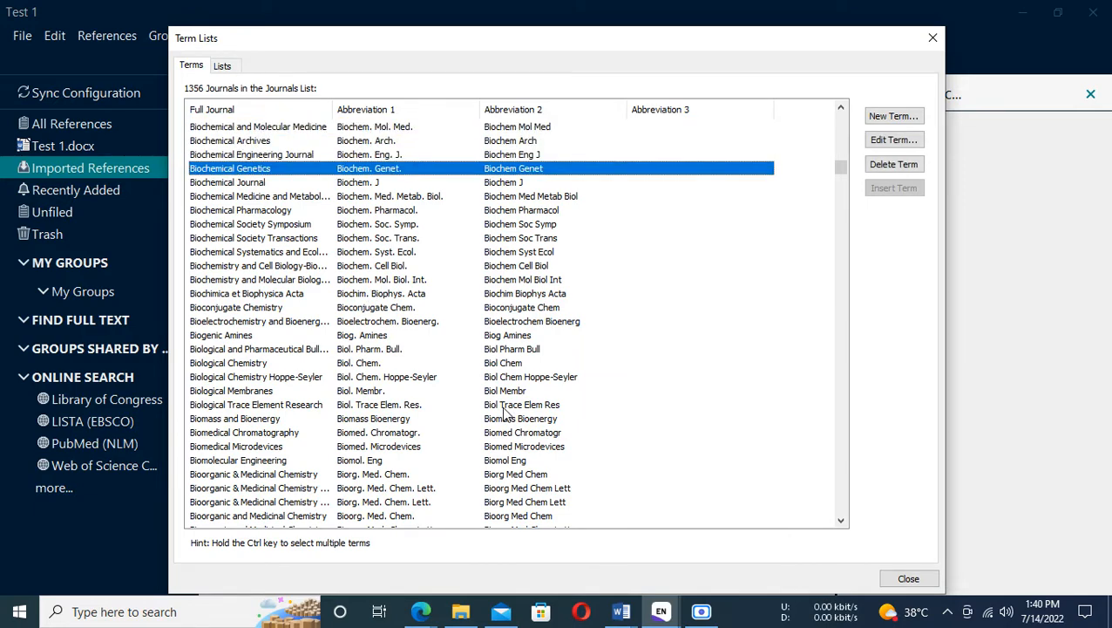
{"action": "key", "text": "Down"}
{"action": "key", "text": "Down"}
{"action": "key", "text": "Down"}
{"action": "key", "text": "Down"}
{"action": "key", "text": "Down"}
{"action": "key", "text": "Down"}
{"action": "key", "text": "Down"}
{"action": "key", "text": "Down"}
{"action": "key", "text": "Down"}
{"action": "key", "text": "Down"}
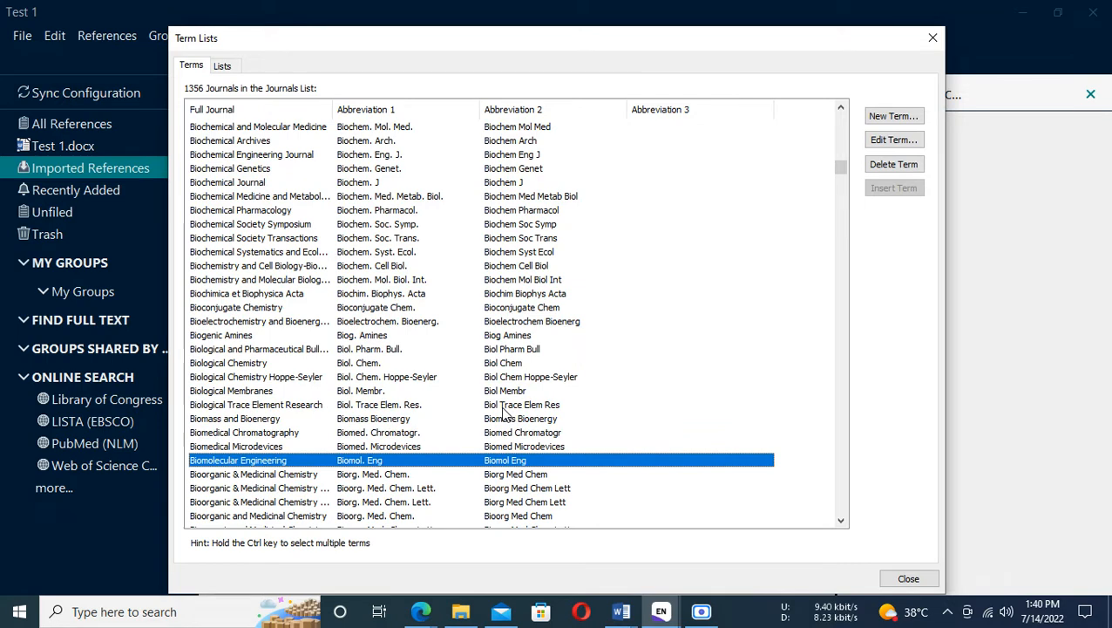
Widen the Full Journal column and delete the "Bioorganic and Medicinal Chemistry Letters" term.
{"action": "left_click", "coordinate": [266, 492]}
{"action": "scroll", "coordinate": [519, 516], "scroll_direction": "down", "scroll_amount": 1}
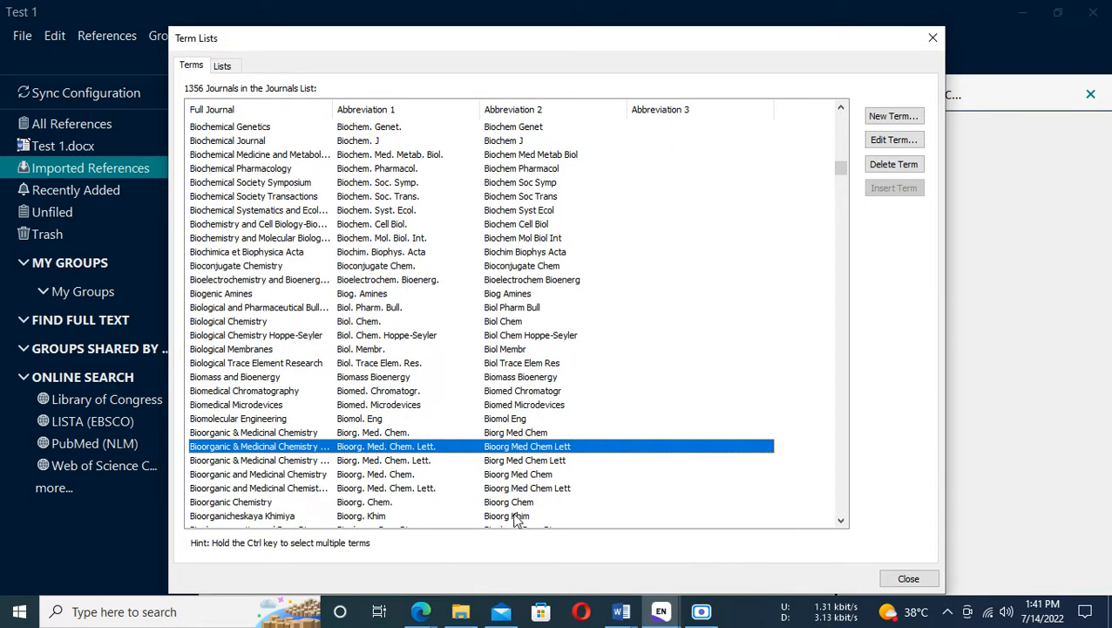
{"action": "scroll", "coordinate": [384, 511], "scroll_direction": "down", "scroll_amount": 1}
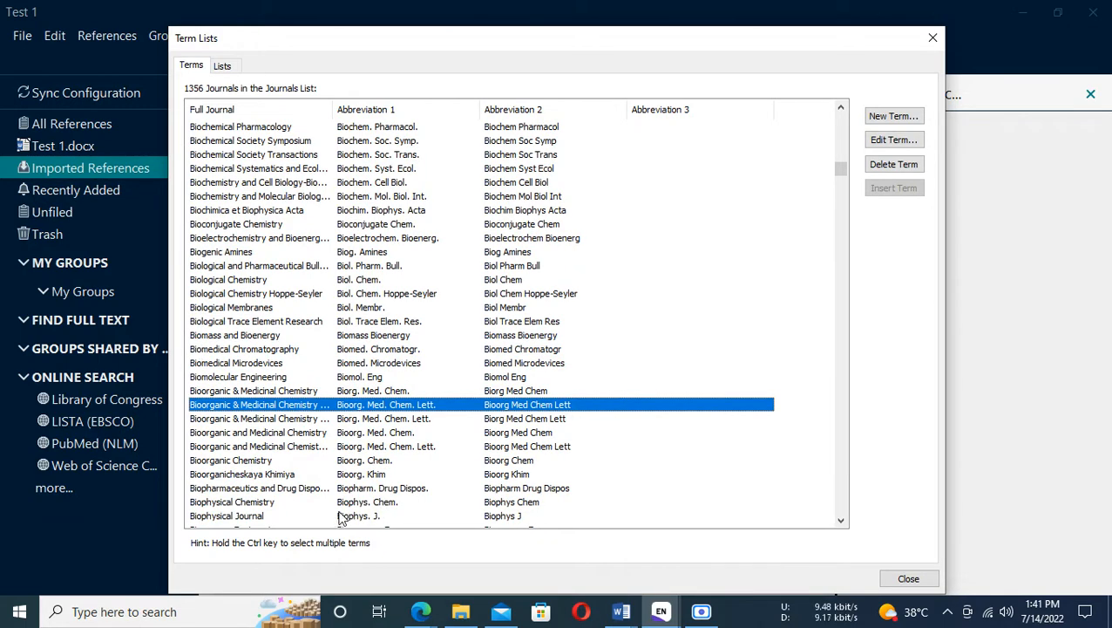
{"action": "left_click", "coordinate": [294, 446]}
{"action": "left_click_drag", "start_coordinate": [331, 109], "coordinate": [411, 109]}
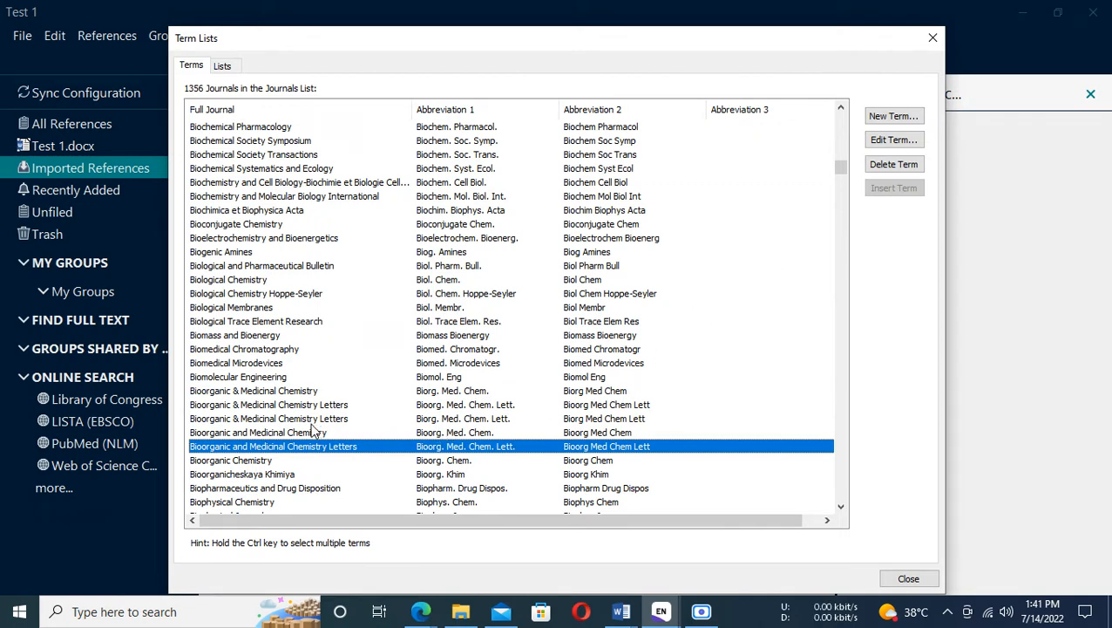
{"action": "left_click", "coordinate": [874, 170]}
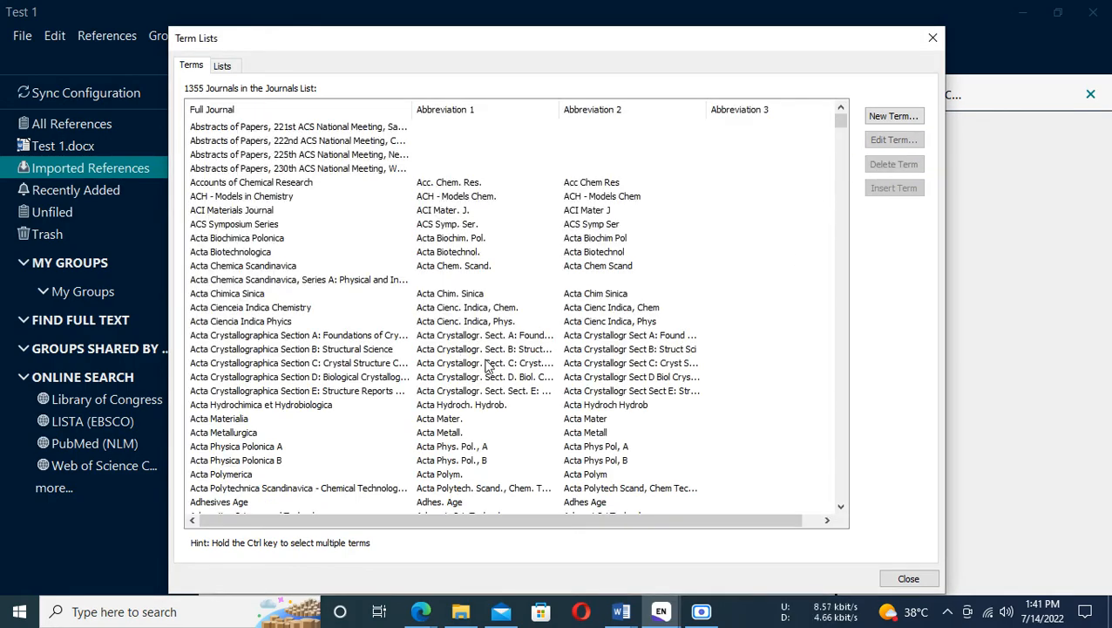
Delete the "Bioorganic & Medicinal Chemistry Letters" entry abbreviated "Biorg. Med. Chem. Lett." together with the "Bioorganic and Medicinal Chemistry" term.
{"action": "scroll", "coordinate": [433, 353], "scroll_direction": "down", "scroll_amount": 20}
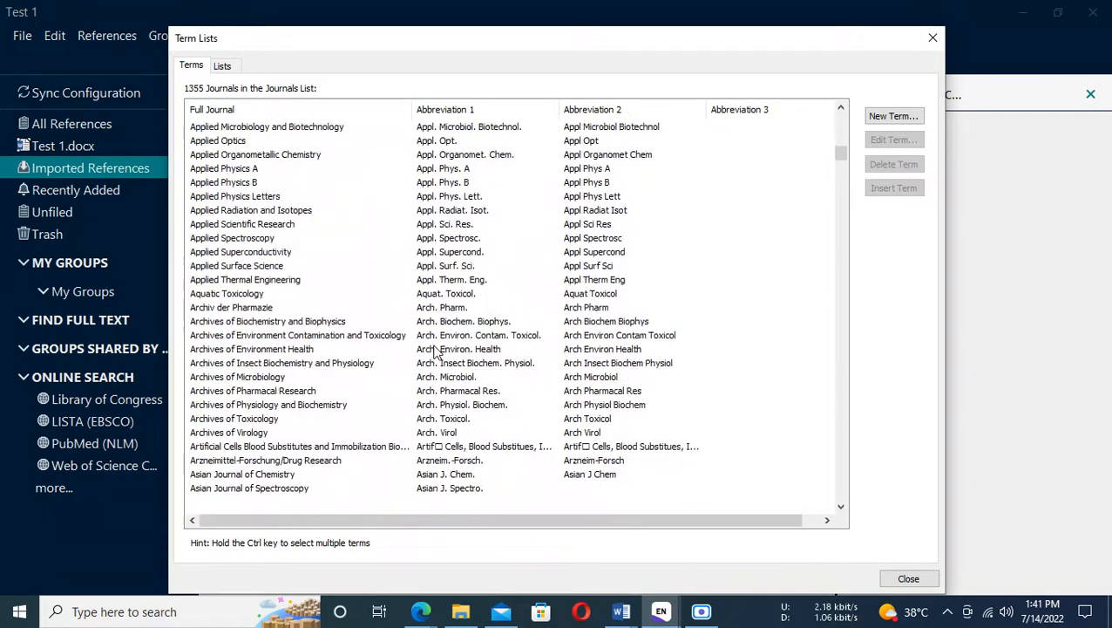
{"action": "scroll", "coordinate": [430, 353], "scroll_direction": "down", "scroll_amount": 18}
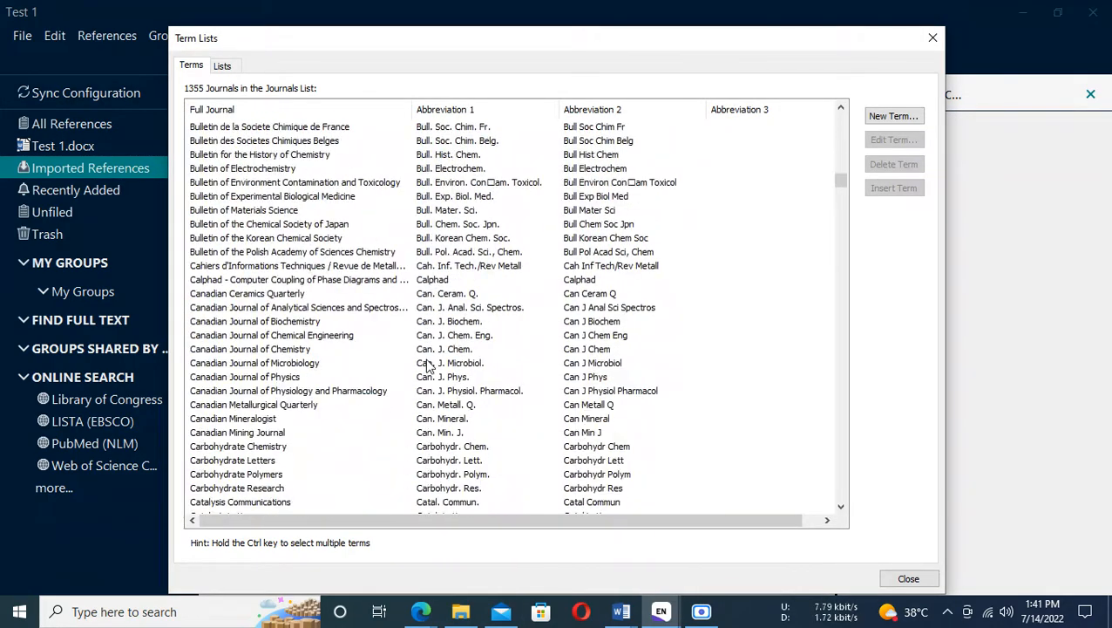
{"action": "scroll", "coordinate": [427, 365], "scroll_direction": "up", "scroll_amount": 3}
{"action": "scroll", "coordinate": [299, 357], "scroll_direction": "up", "scroll_amount": 9}
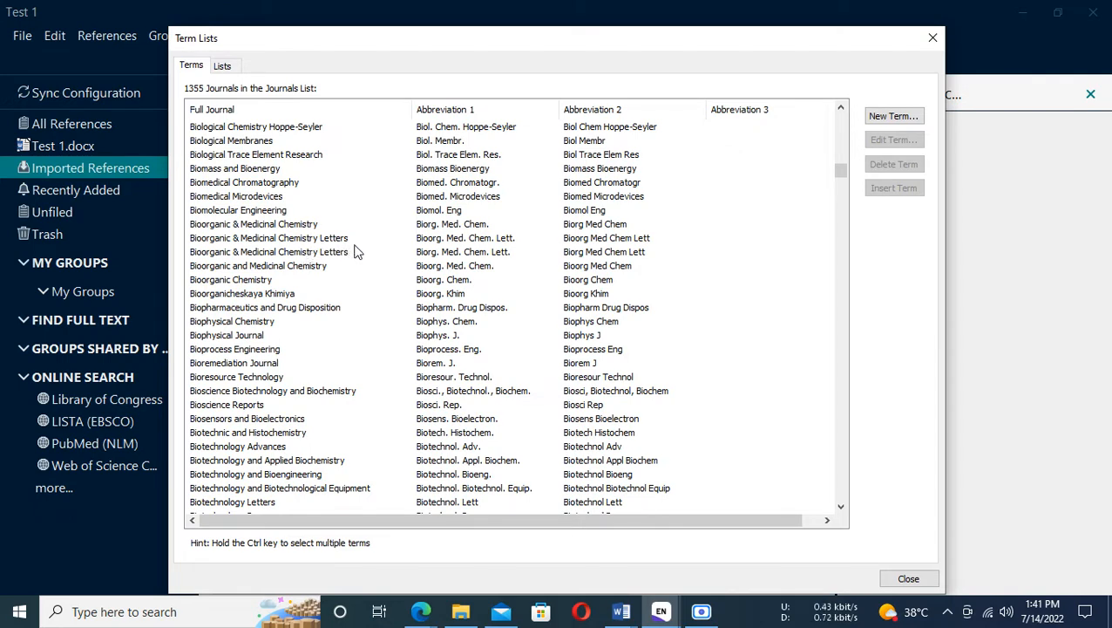
{"action": "left_click", "coordinate": [310, 252]}
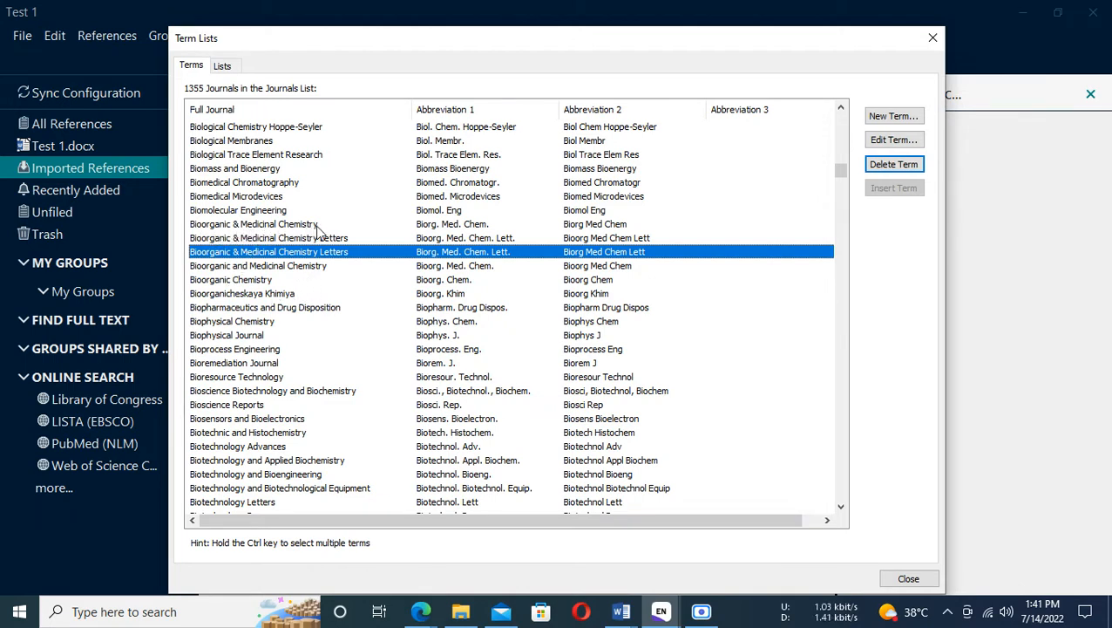
{"action": "left_click", "coordinate": [296, 267], "text": "ctrl"}
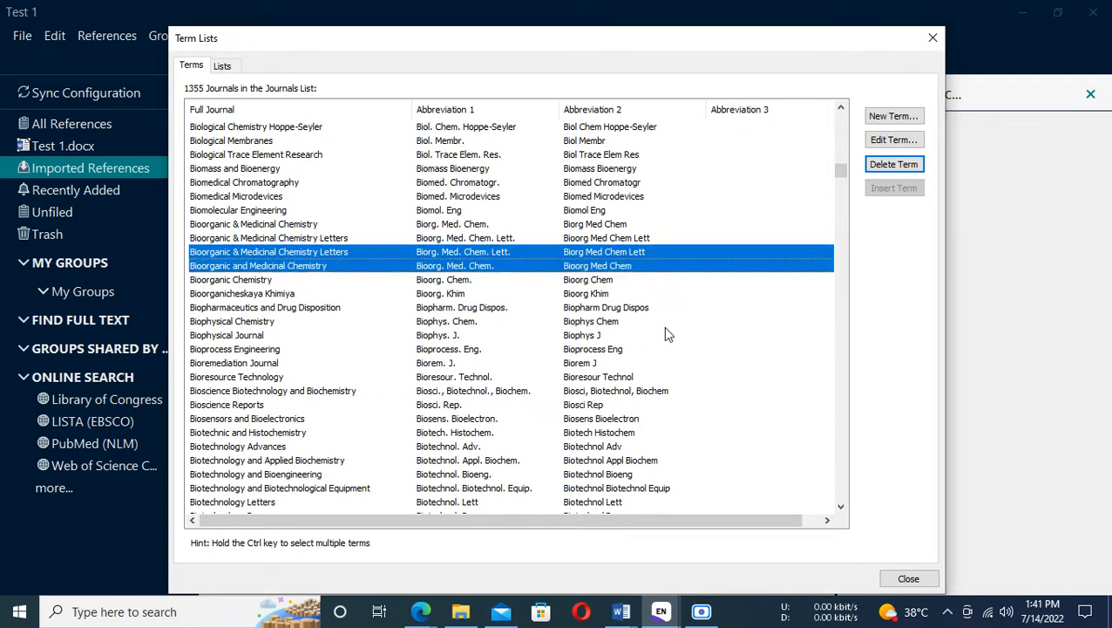
{"action": "left_click", "coordinate": [893, 164]}
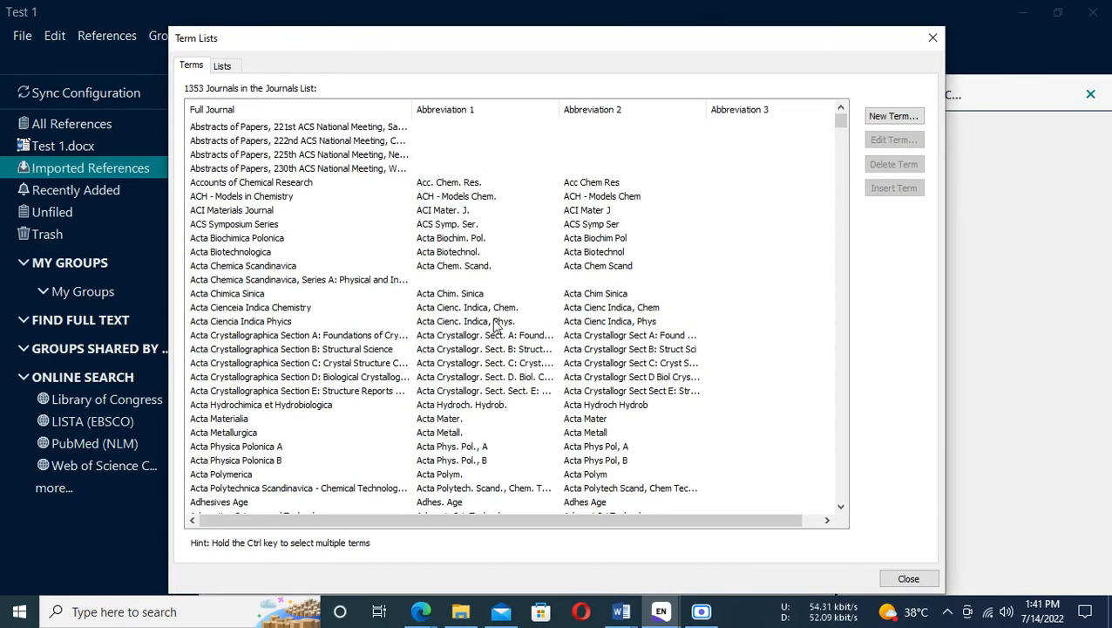
Edit the remaining "Bioorganic & Medicinal Chemistry Letters" term and set its full journal name to "Bioorganic & medicinal chemistry letters".
{"action": "scroll", "coordinate": [453, 338], "scroll_direction": "down", "scroll_amount": 5}
{"action": "scroll", "coordinate": [453, 339], "scroll_direction": "up", "scroll_amount": 4}
{"action": "scroll", "coordinate": [453, 338], "scroll_direction": "down", "scroll_amount": 20}
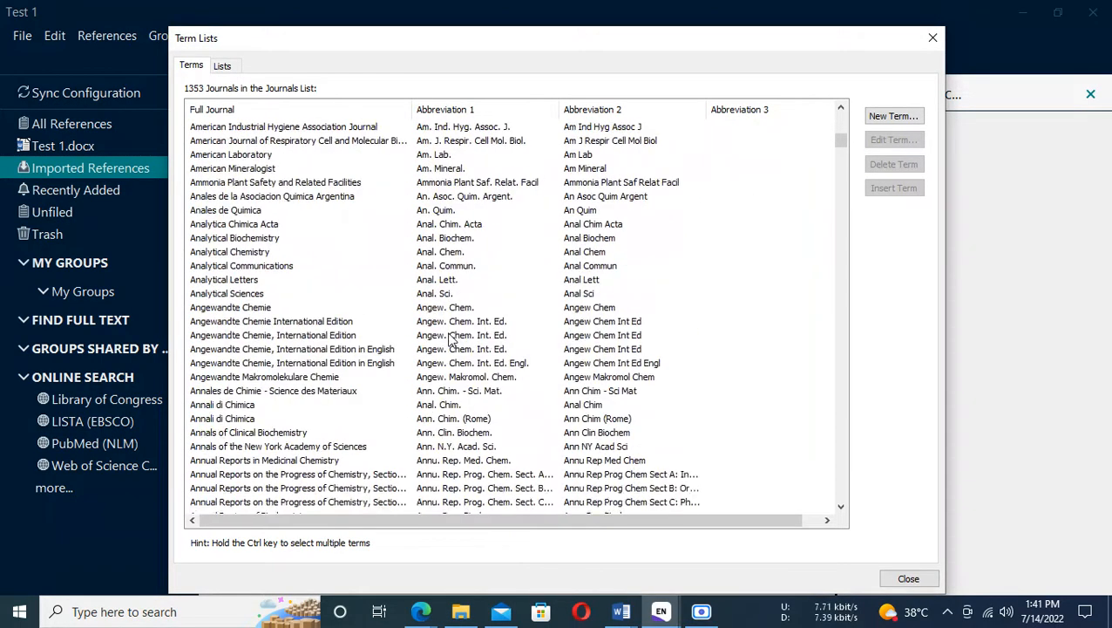
{"action": "scroll", "coordinate": [442, 367], "scroll_direction": "down", "scroll_amount": 8}
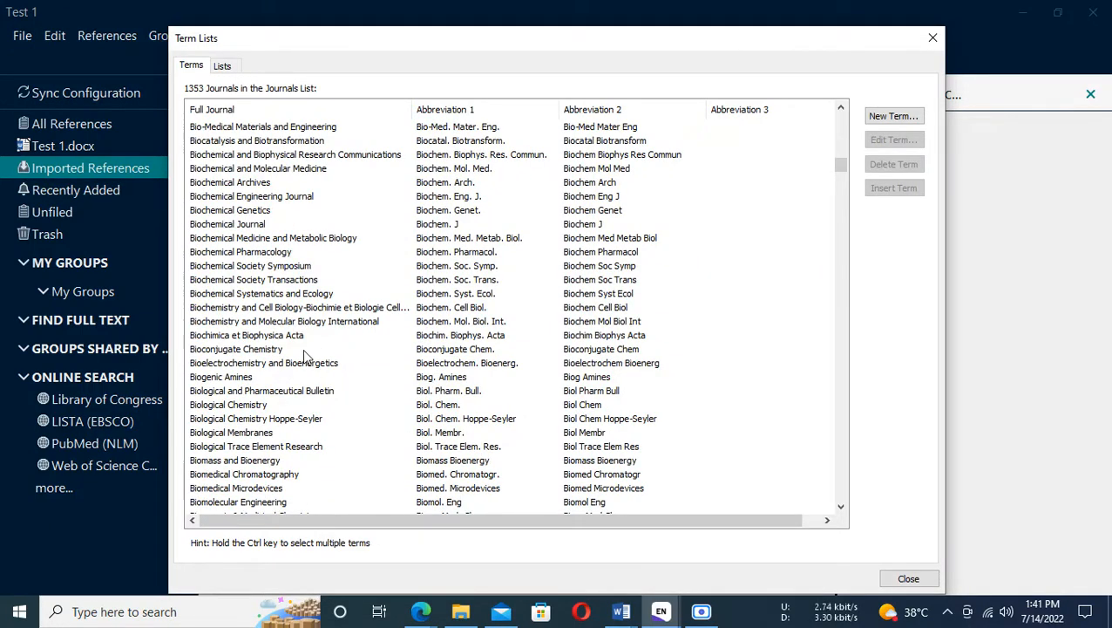
{"action": "scroll", "coordinate": [349, 366], "scroll_direction": "down", "scroll_amount": 3}
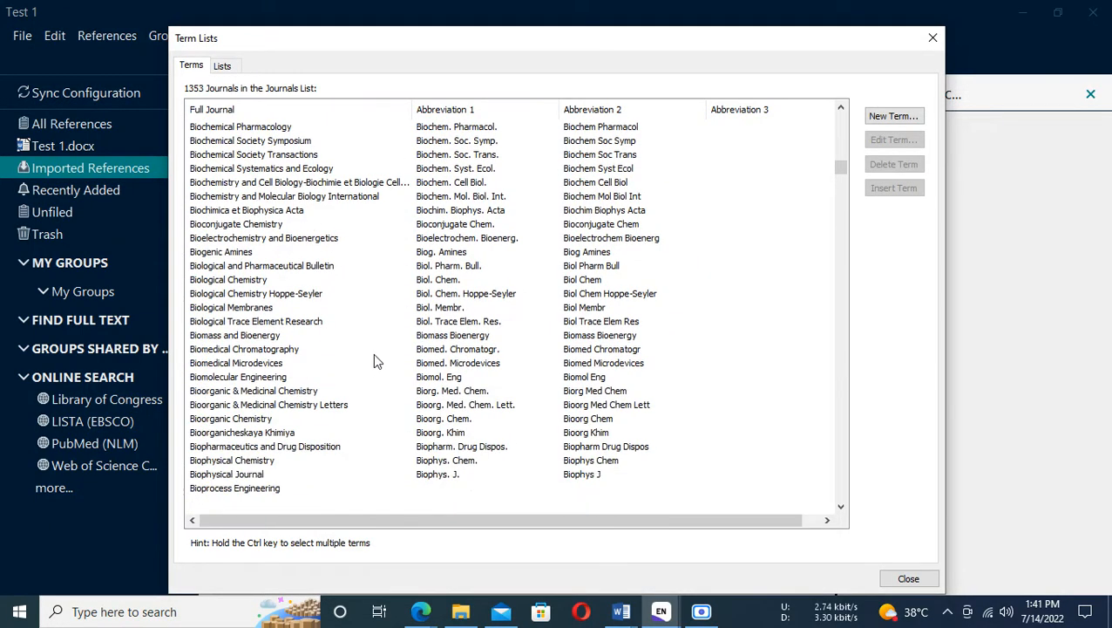
{"action": "left_click", "coordinate": [259, 405]}
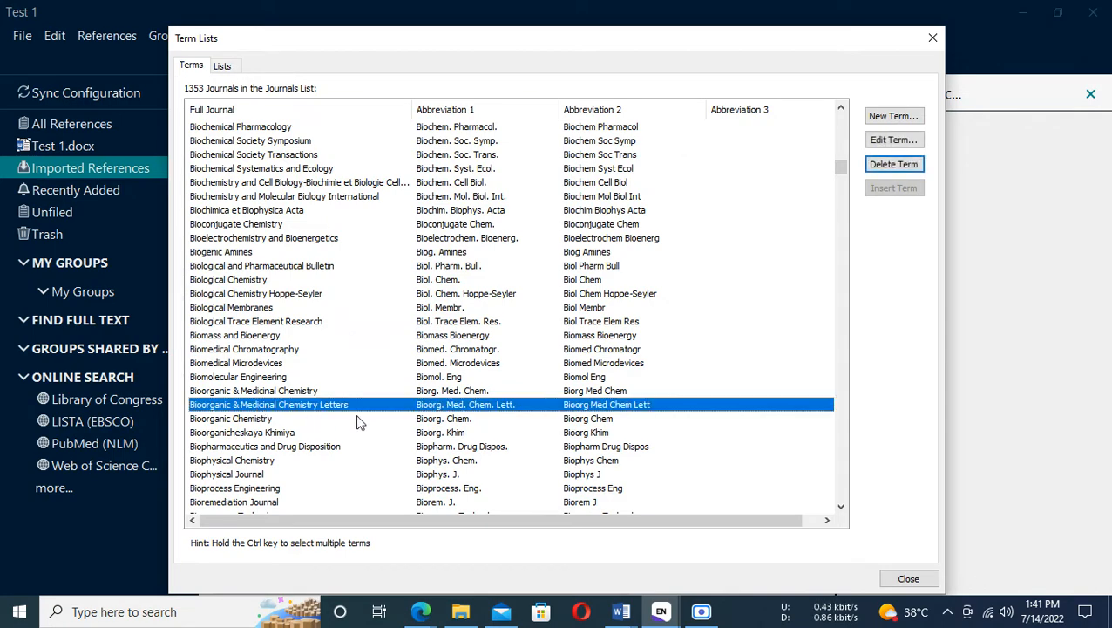
{"action": "left_click", "coordinate": [895, 141]}
{"action": "left_click", "coordinate": [599, 201]}
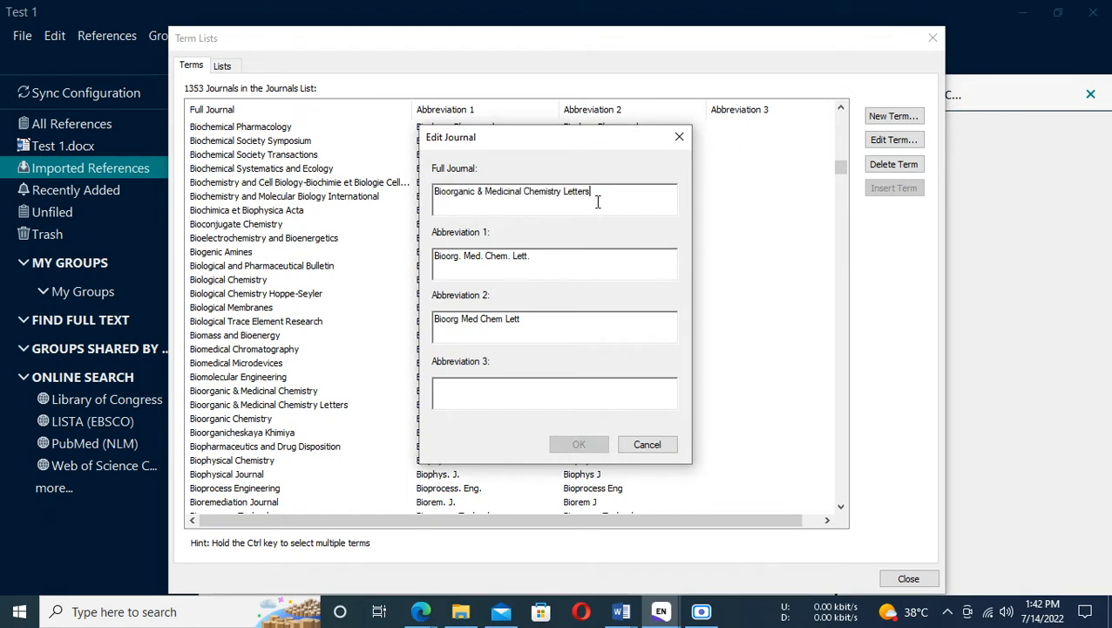
{"action": "key", "text": "ctrl+a"}
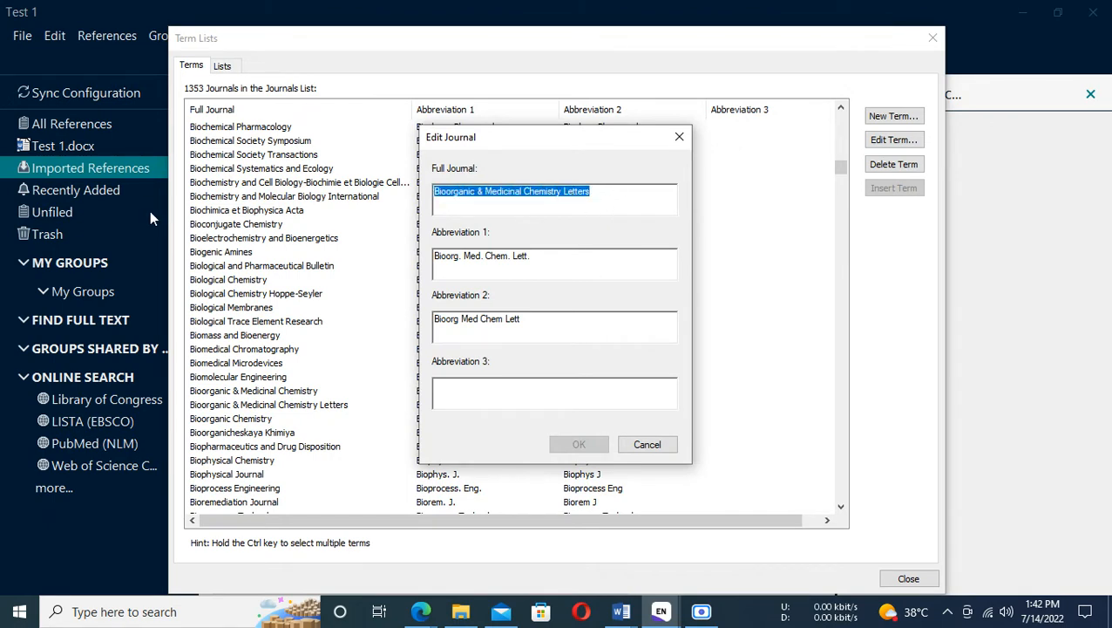
{"action": "type", "text": "Bioorganic & medicinal chemistry letters"}
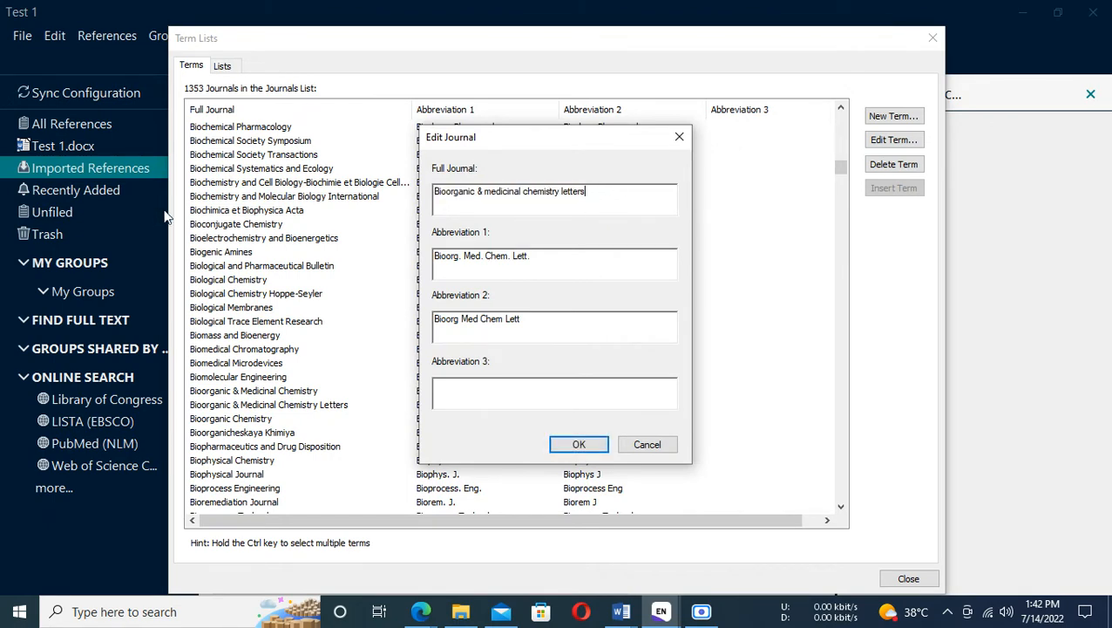
{"action": "key", "text": "ctrl+z"}
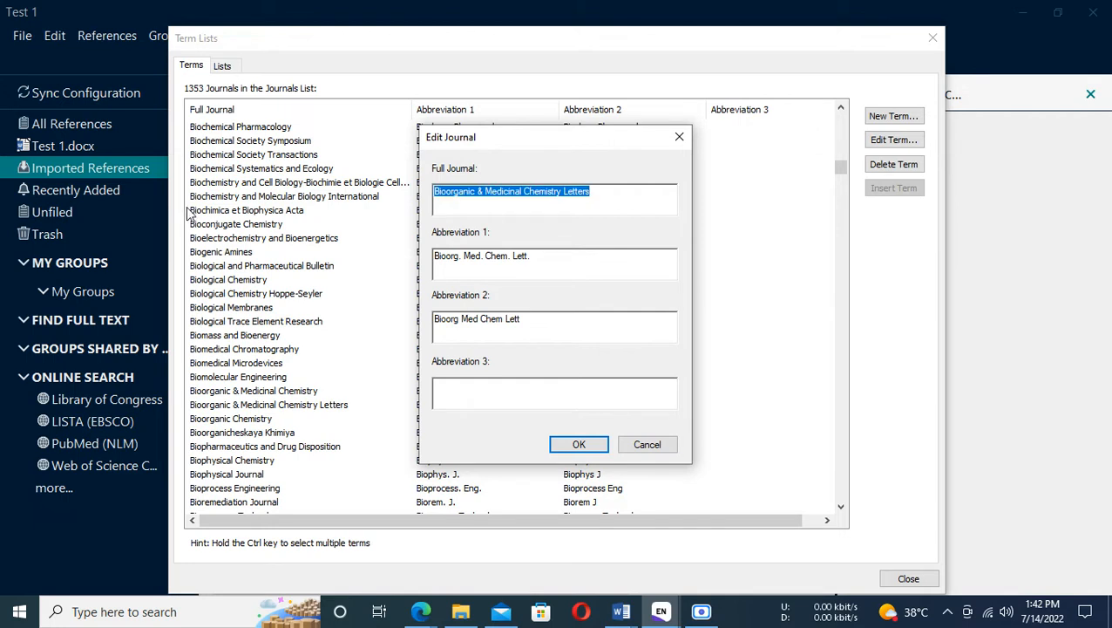
{"action": "type", "text": "Bioorganic & medicinal chemistry letters"}
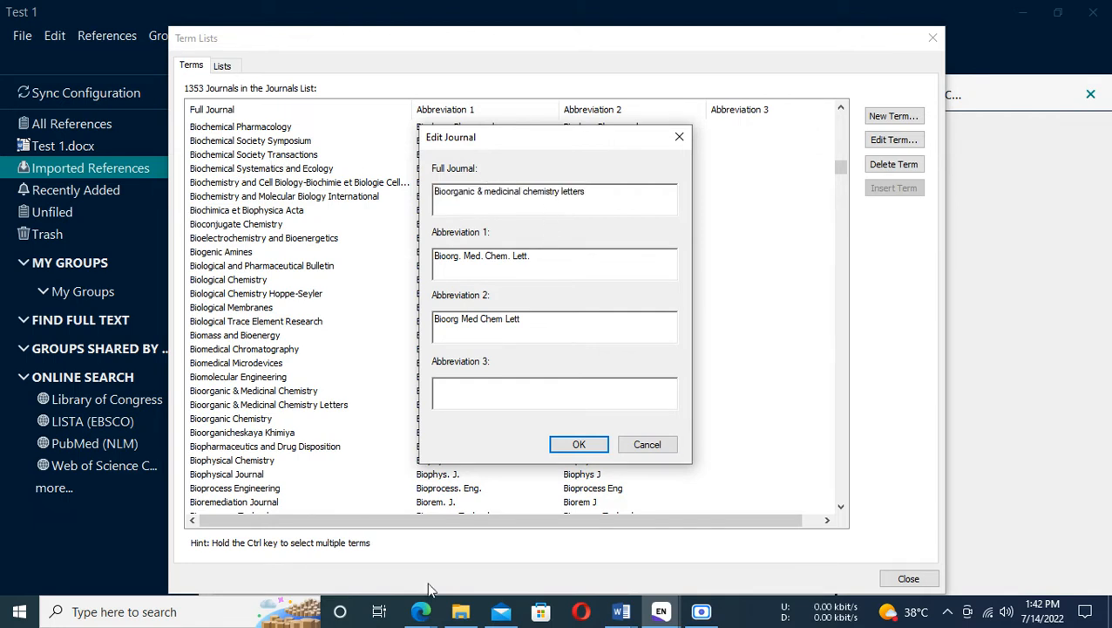
Switch to Edge and copy the abbreviated title "Bioorg. Med. Chem. Lett." from the CAS Source Index record.
{"action": "left_click", "coordinate": [421, 611]}
{"action": "left_click", "coordinate": [290, 556]}
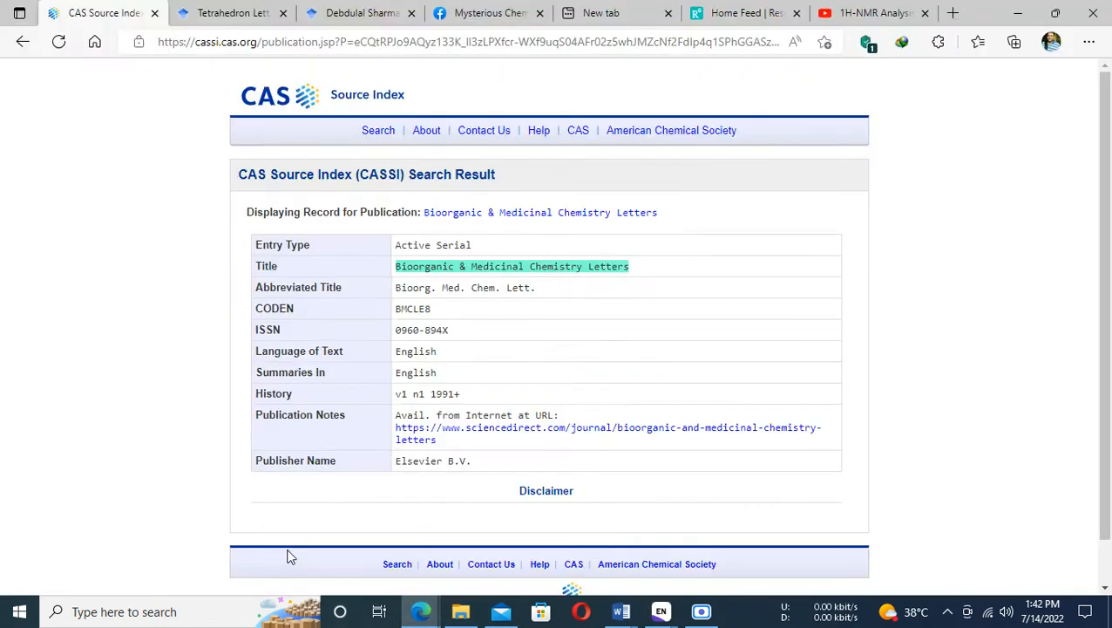
{"action": "left_click_drag", "start_coordinate": [538, 298], "coordinate": [396, 303]}
{"action": "key", "text": "ctrl+c"}
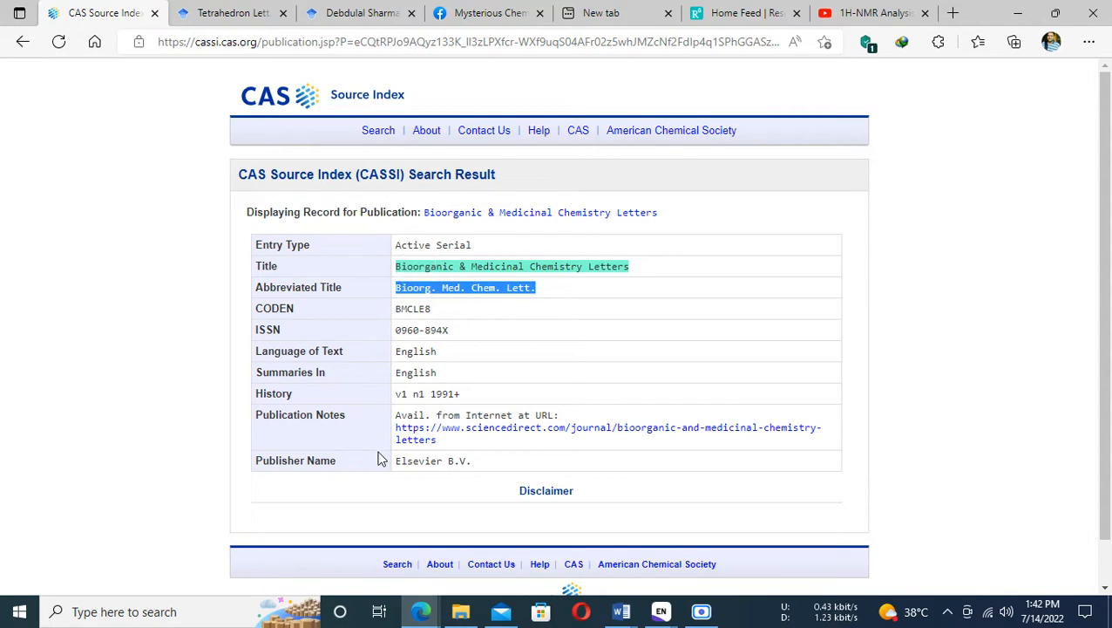
Return to EndNote and replace Abbreviation 1 with the copied "Bioorg. Med. Chem. Lett.", removing the leading blank space.
{"action": "key", "text": "alt+Tab"}
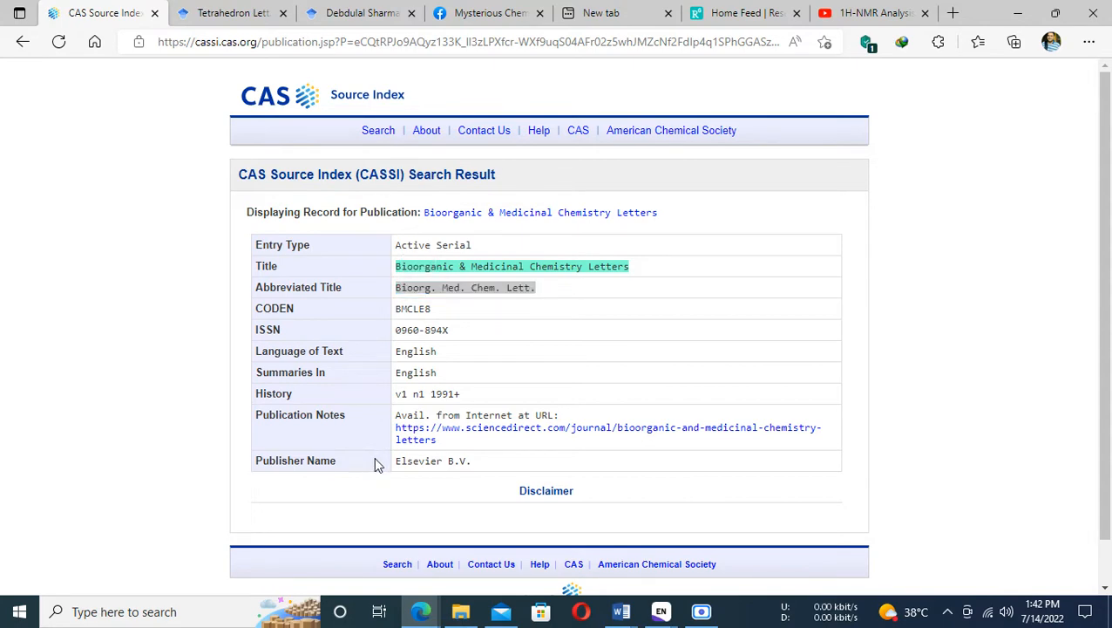
{"action": "key", "text": "Tab"}
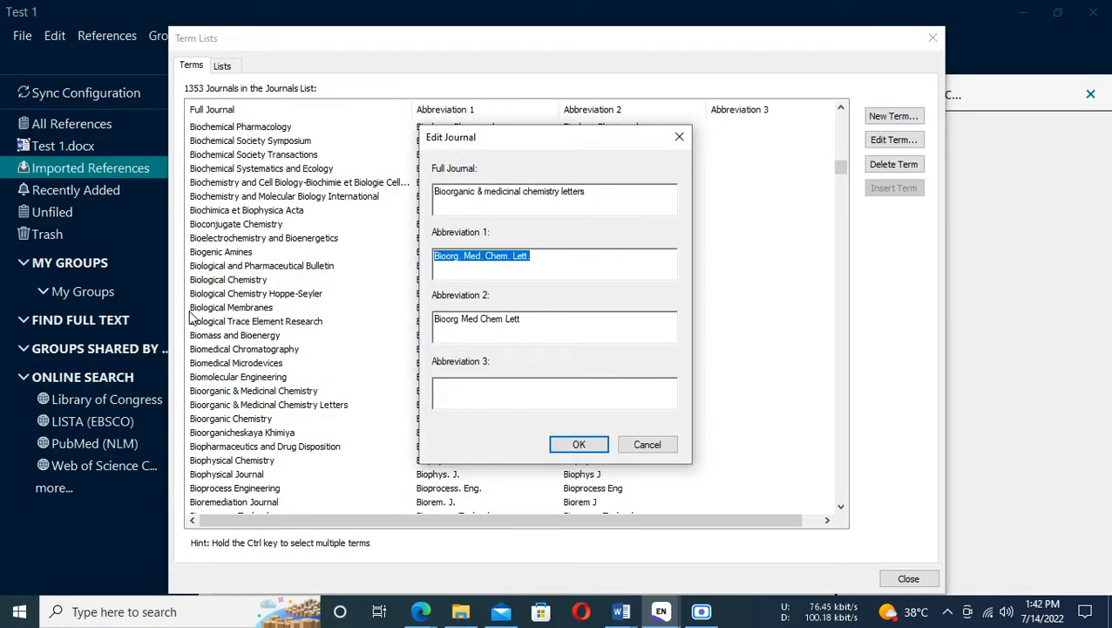
{"action": "key", "text": "ctrl+v"}
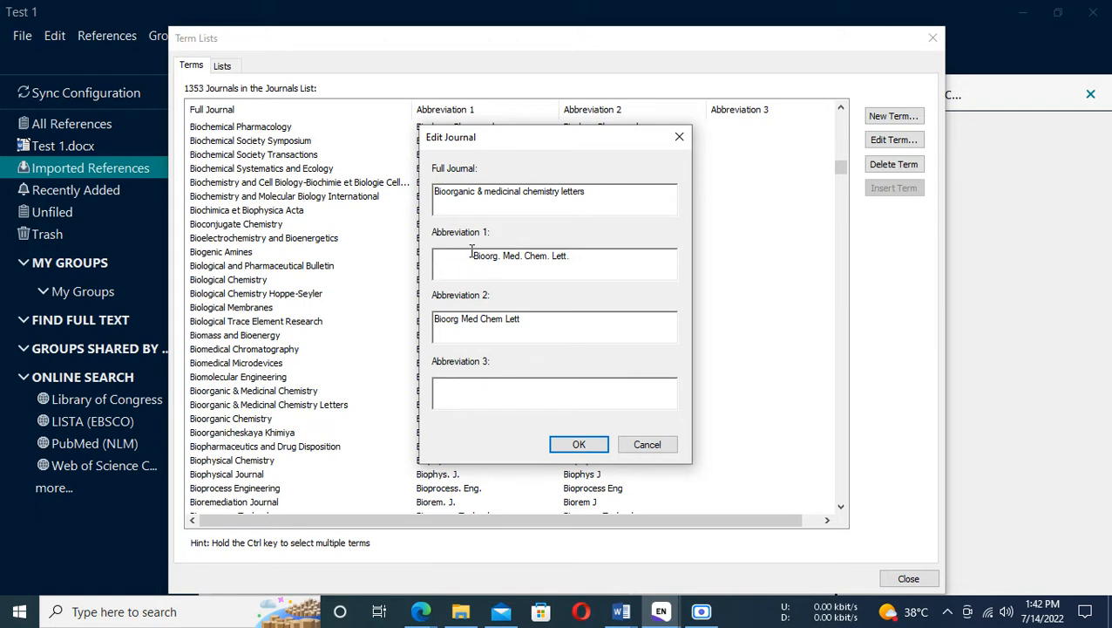
{"action": "key", "text": "Home"}
{"action": "key", "text": "Delete"}
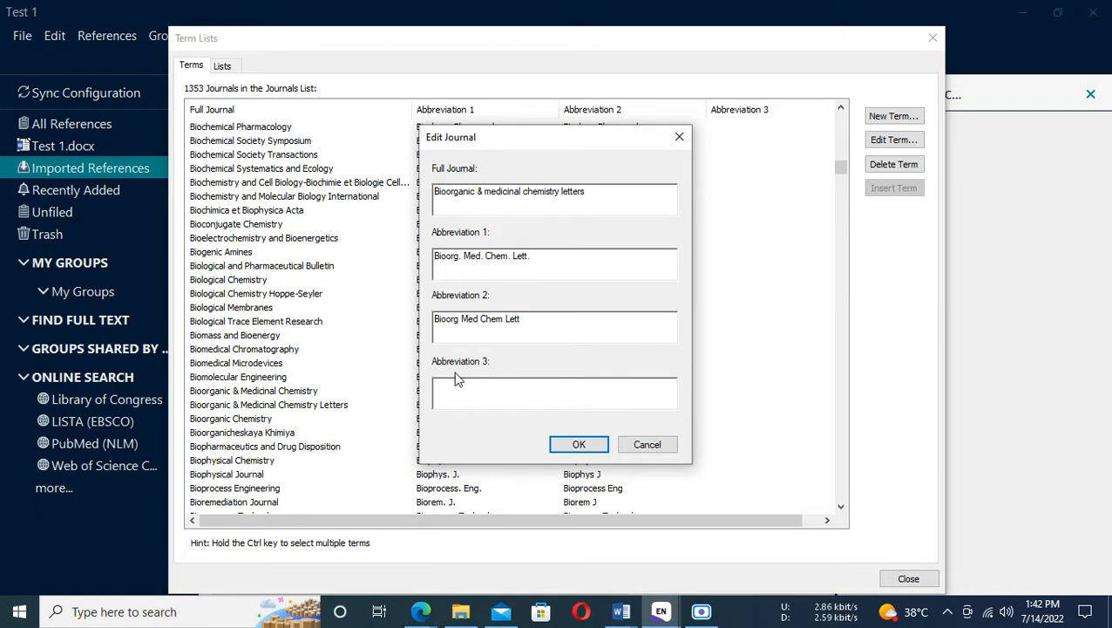
Replace Abbreviation 2 with "Bioorg. Med. Chem. Lett." without leading space, save the term and close the term lists.
{"action": "left_click_drag", "start_coordinate": [564, 320], "coordinate": [7, 367]}
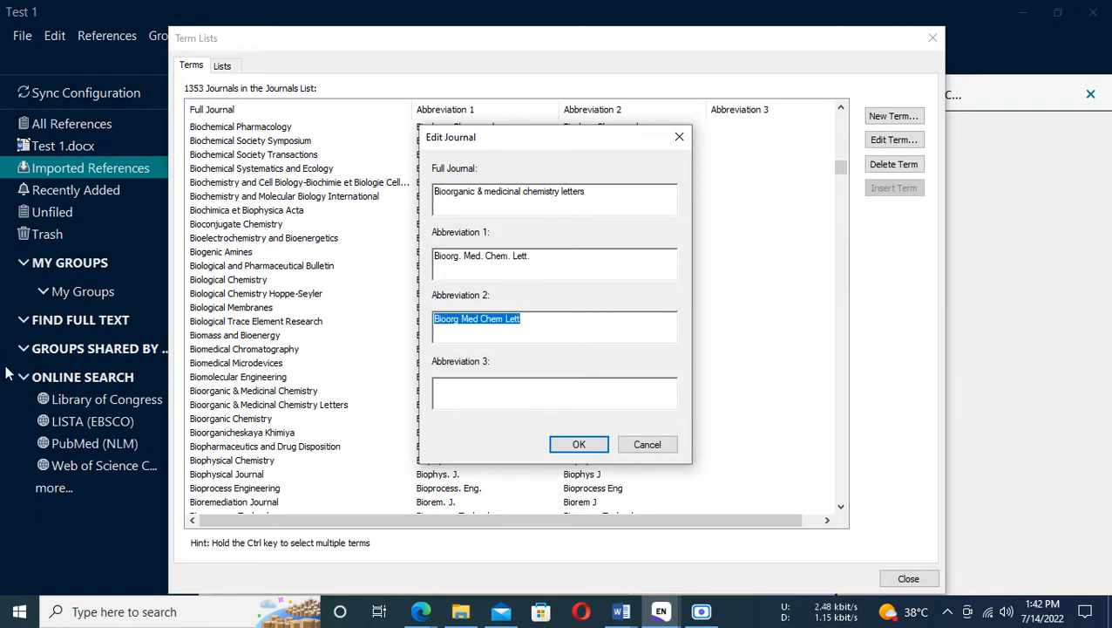
{"action": "key", "text": "ctrl+v"}
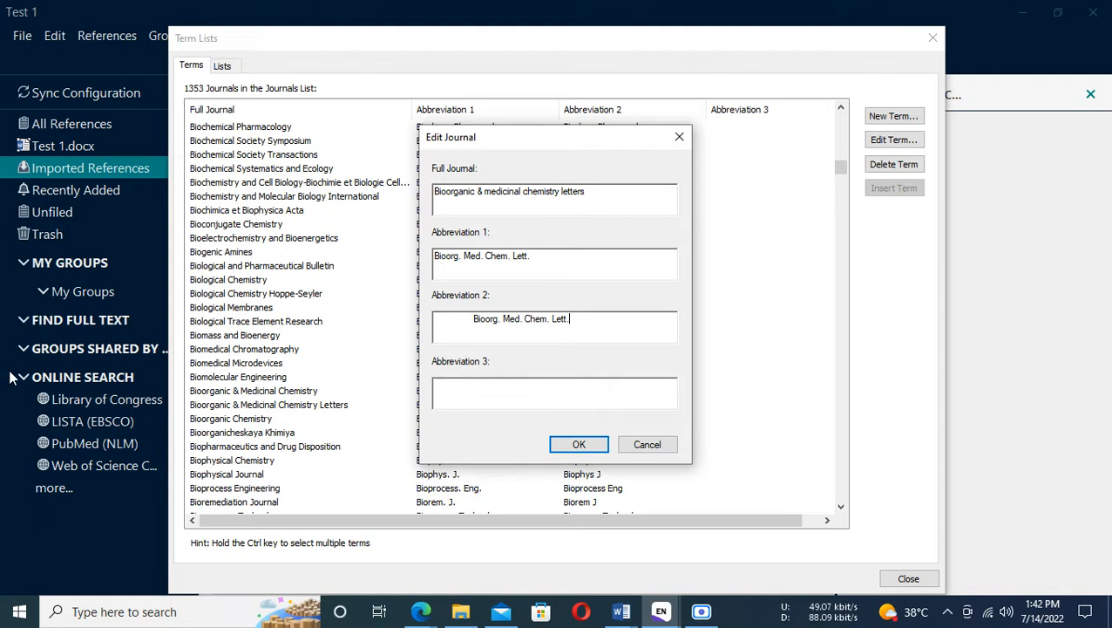
{"action": "left_click", "coordinate": [473, 320]}
{"action": "key", "text": "BackSpace"}
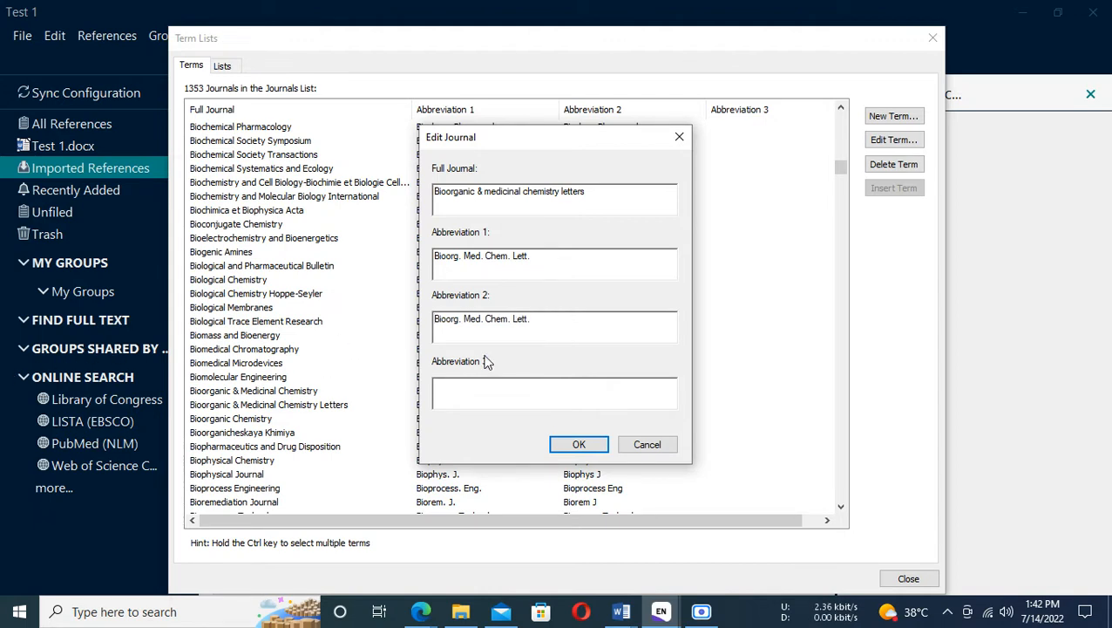
{"action": "left_click", "coordinate": [577, 443]}
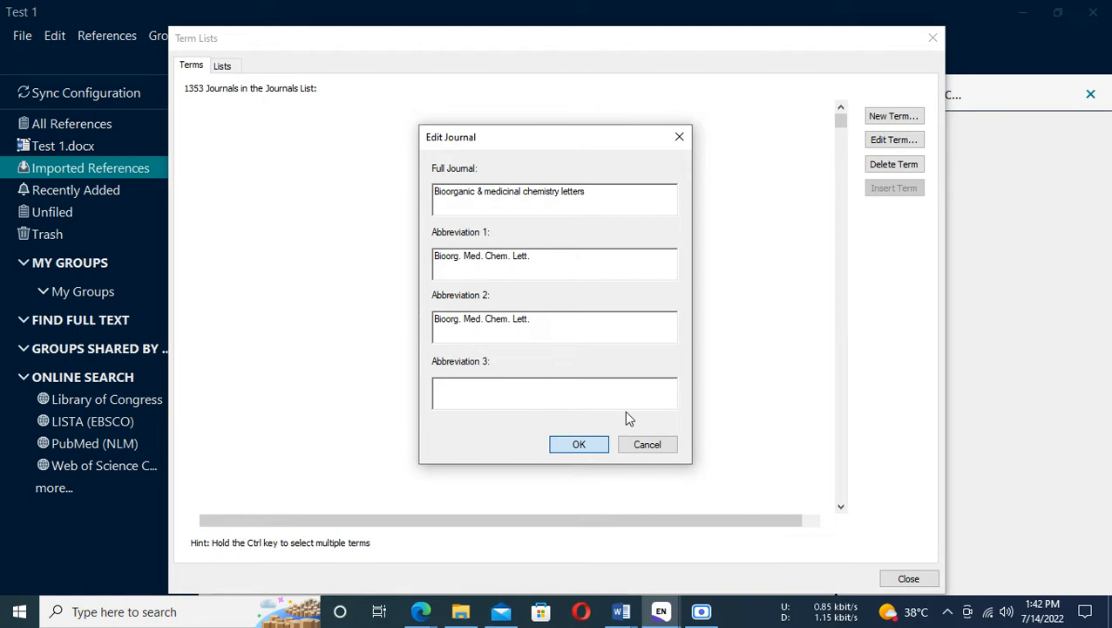
{"action": "left_click", "coordinate": [908, 579]}
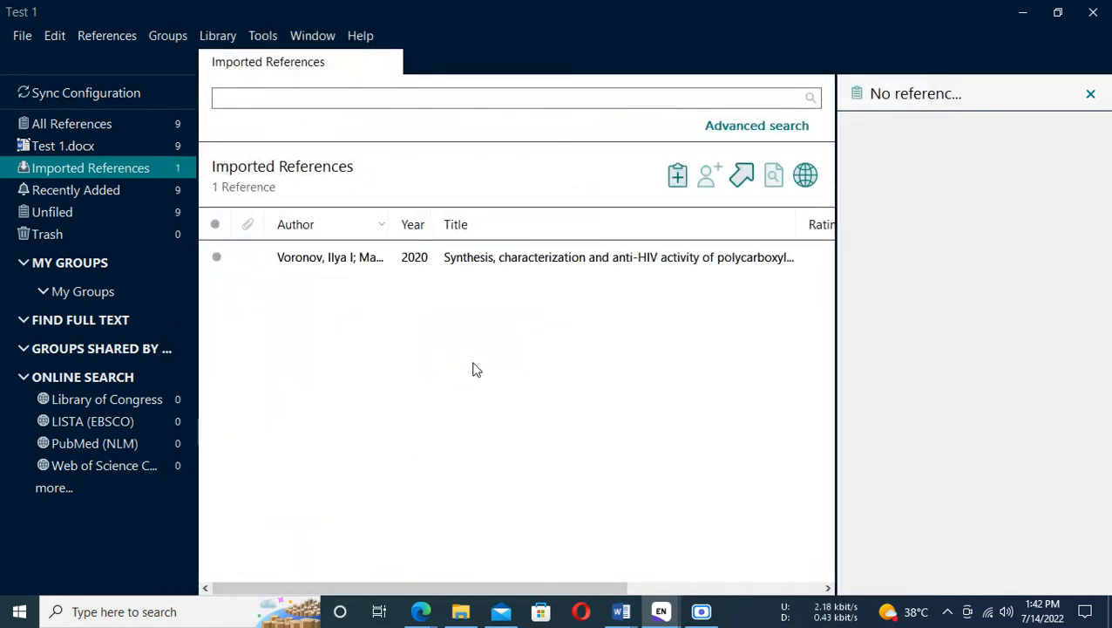
Switch to the Word document and update the citations and bibliography in the ACS style.
{"action": "mouse_move", "coordinate": [620, 611]}
{"action": "left_click", "coordinate": [541, 523]}
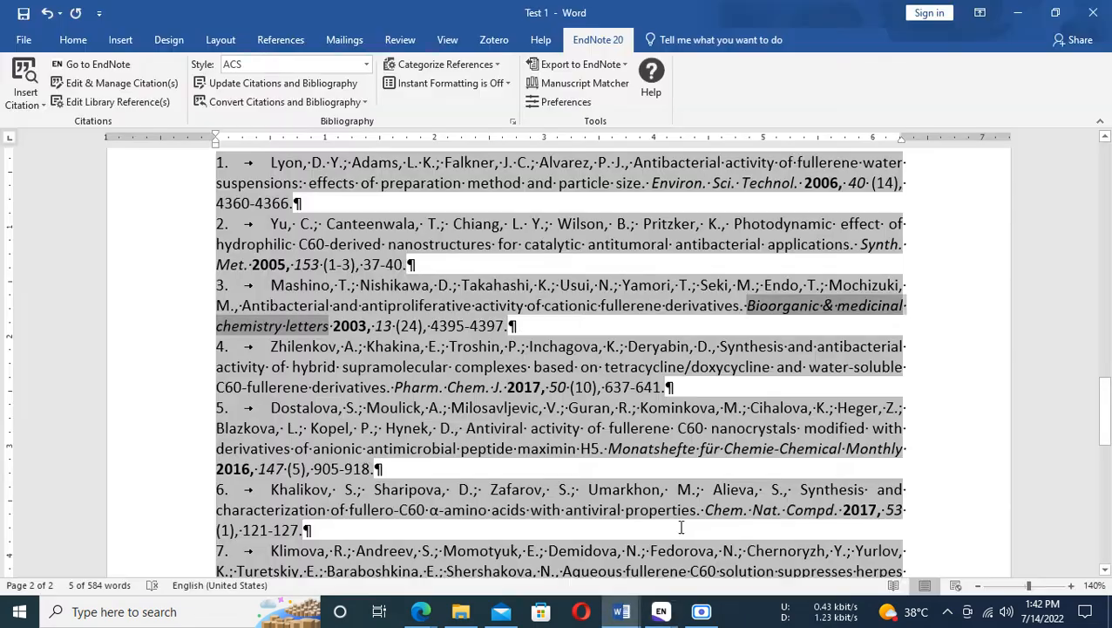
{"action": "scroll", "coordinate": [553, 471], "scroll_direction": "up", "scroll_amount": 6}
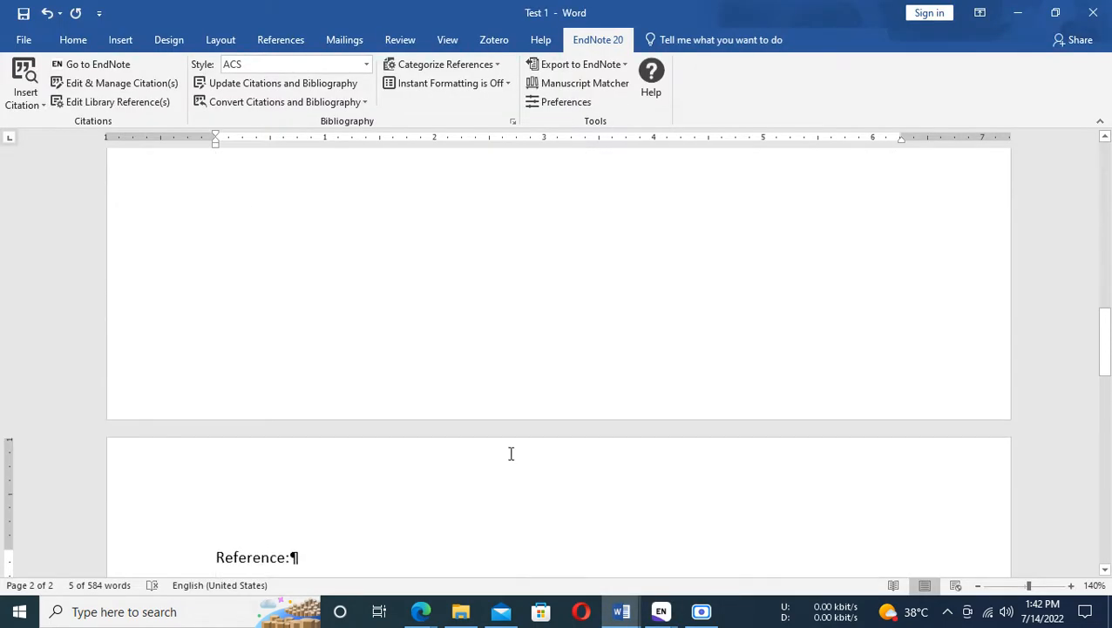
{"action": "left_click", "coordinate": [302, 556]}
{"action": "scroll", "coordinate": [445, 484], "scroll_direction": "down", "scroll_amount": 6}
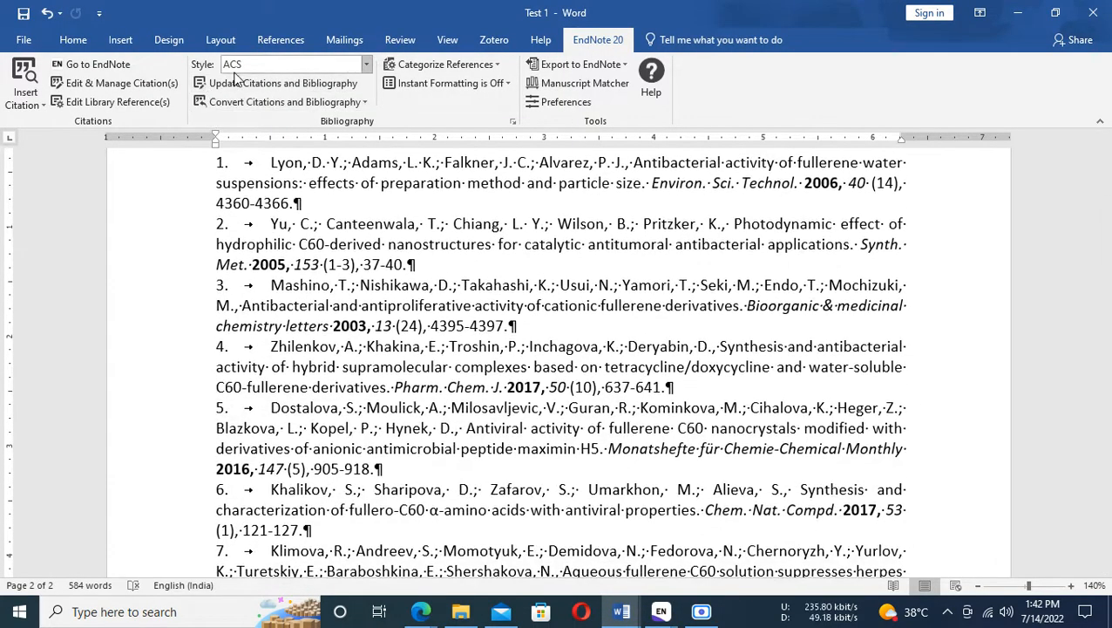
{"action": "left_click", "coordinate": [251, 82]}
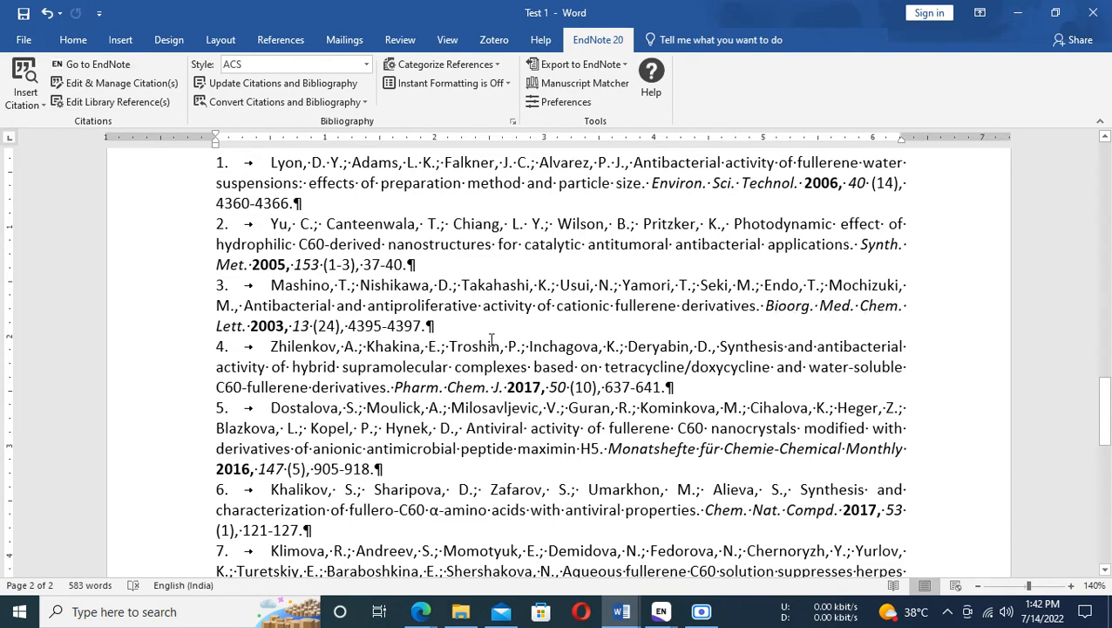
Copy the journal name "Monatshefte für Chemie-Chemical Monthly" from reference 5.
{"action": "scroll", "coordinate": [491, 340], "scroll_direction": "down", "scroll_amount": 3}
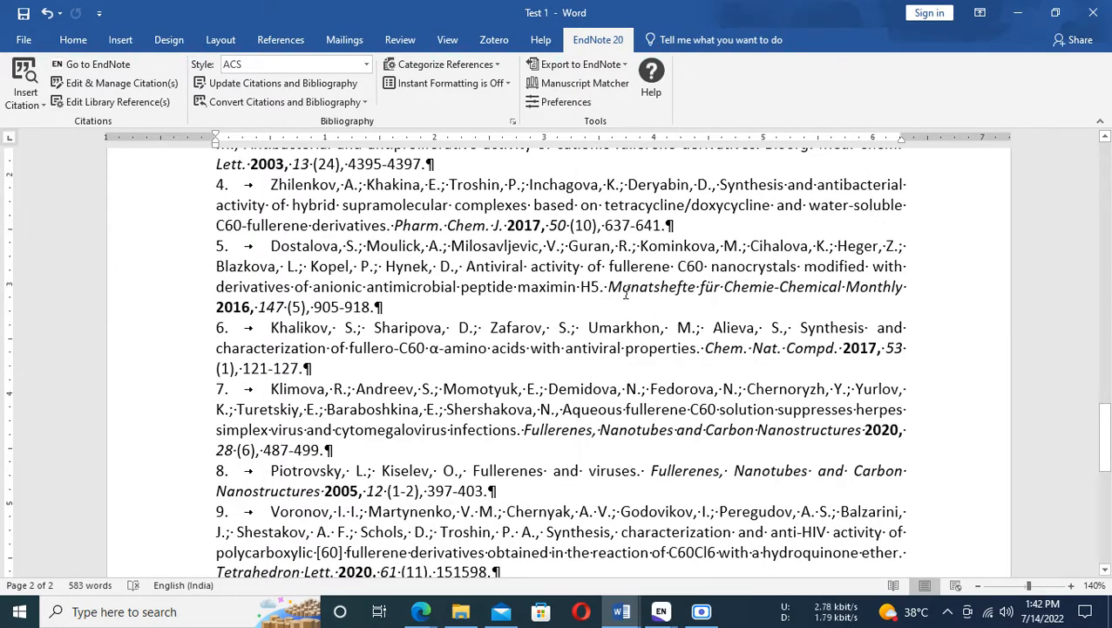
{"action": "left_click_drag", "start_coordinate": [608, 289], "coordinate": [902, 288]}
{"action": "key", "text": "ctrl+c"}
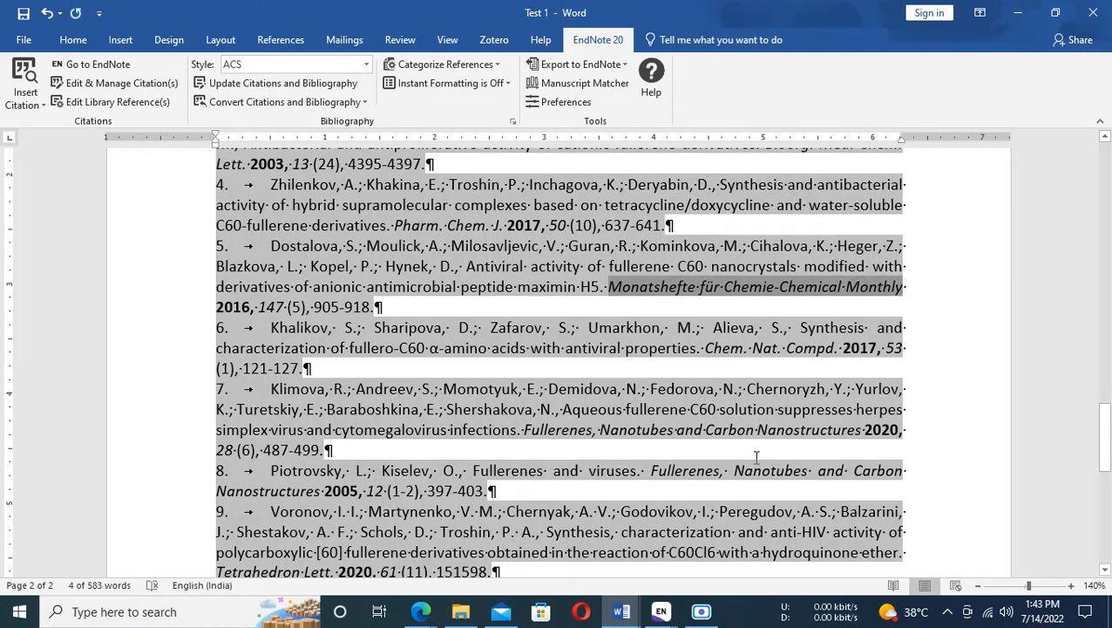
Switch to Edge and search the CAS Source Index for the exact title "Monatshefte für Chemie-Chemical Monthly".
{"action": "mouse_move", "coordinate": [417, 615]}
{"action": "left_click", "coordinate": [297, 488]}
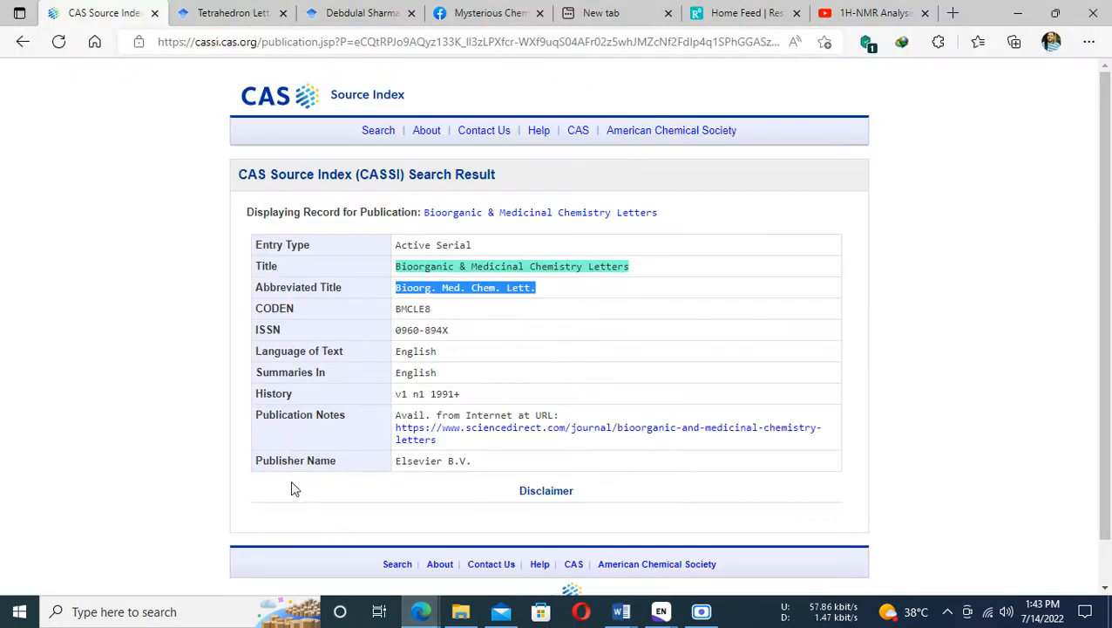
{"action": "left_click", "coordinate": [17, 46]}
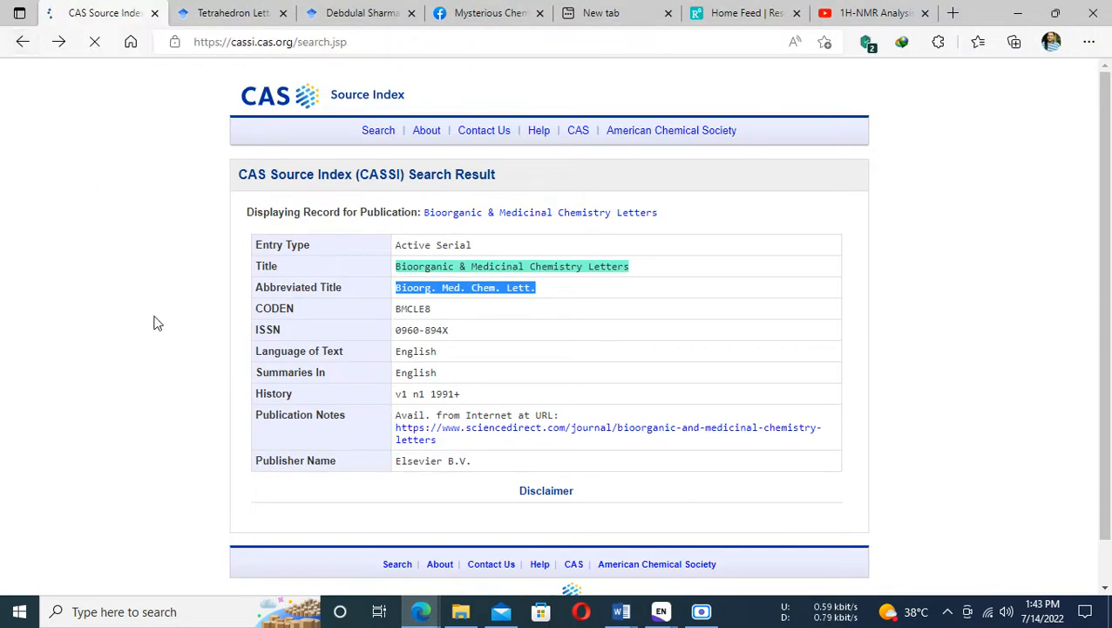
{"action": "key", "text": "ctrl+a"}
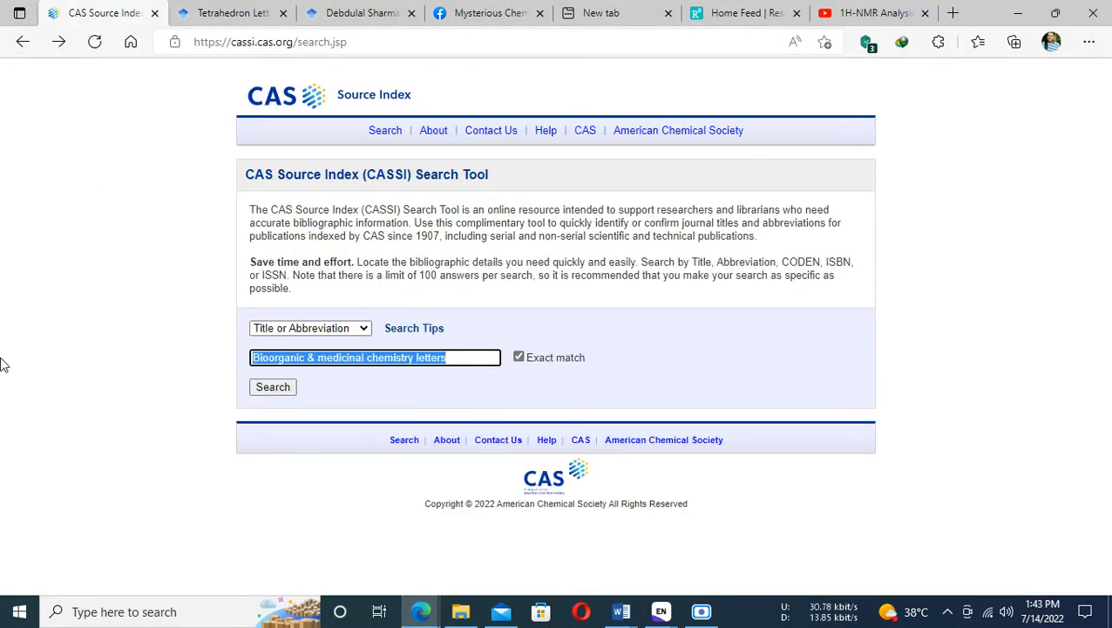
{"action": "key", "text": "ctrl+v"}
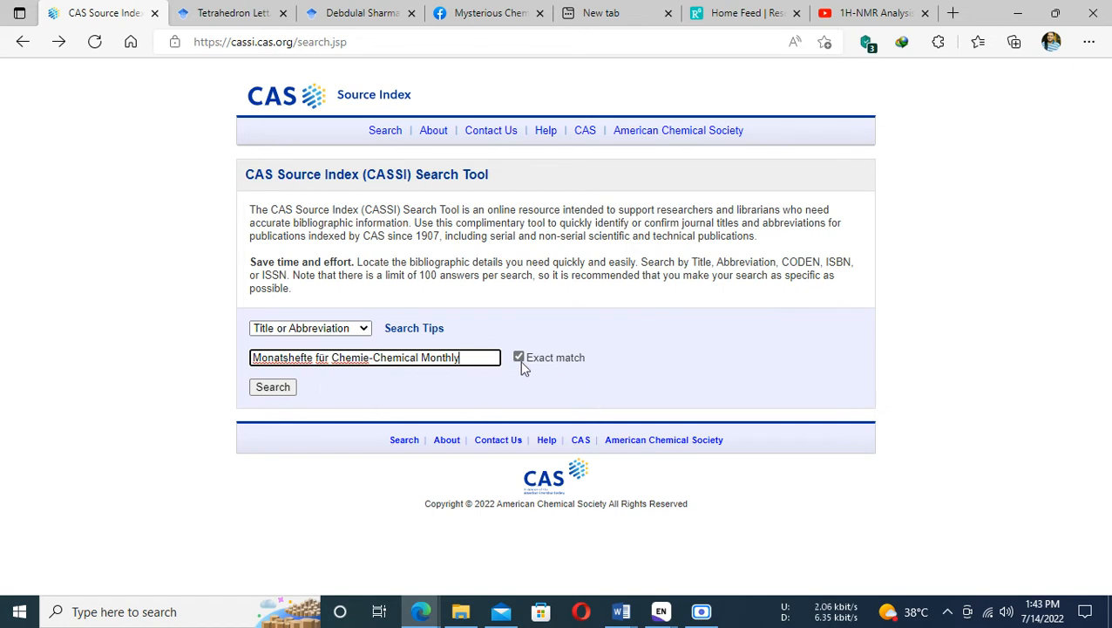
{"action": "left_click", "coordinate": [276, 388]}
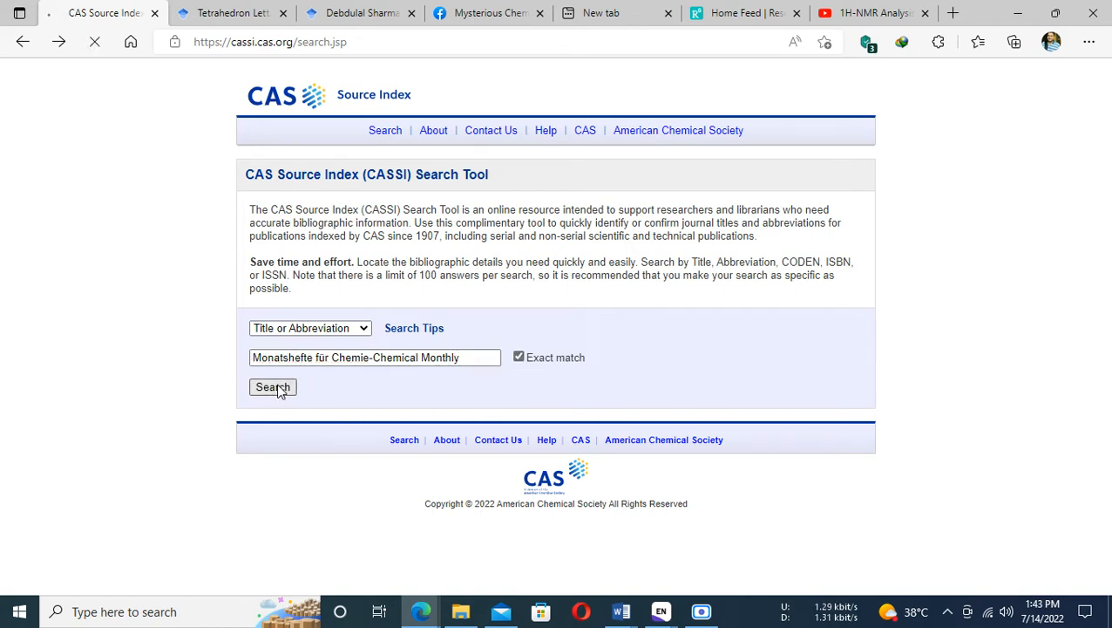
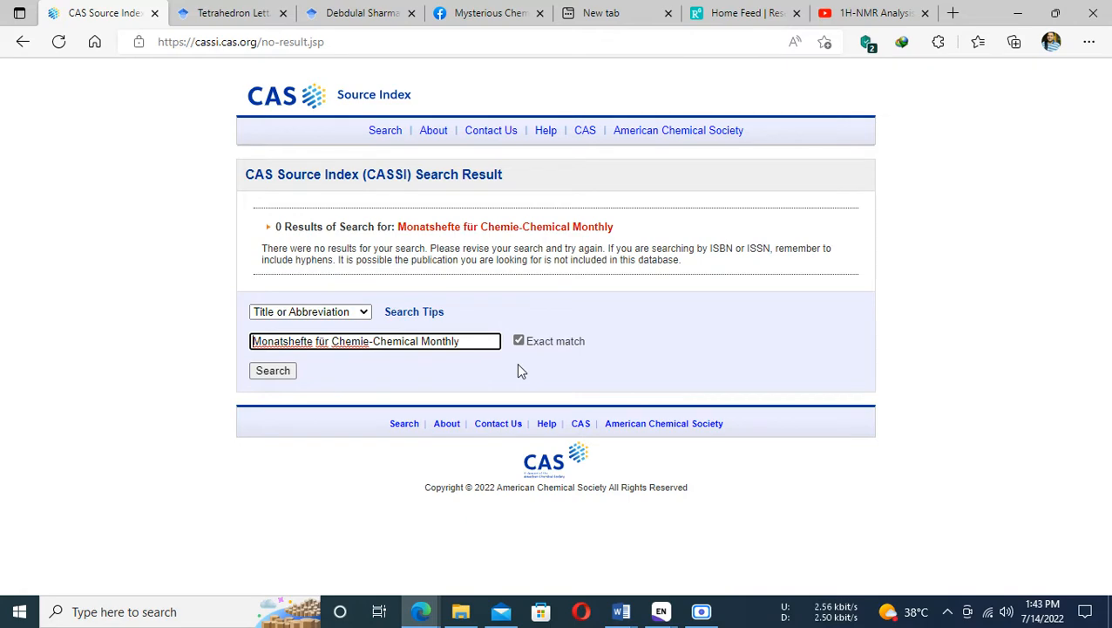
Return to Word and copy the journal name "Fullerenes, Nanotubes and Carbon Nanostructures" from reference 7.
{"action": "key", "text": "alt+Tab"}
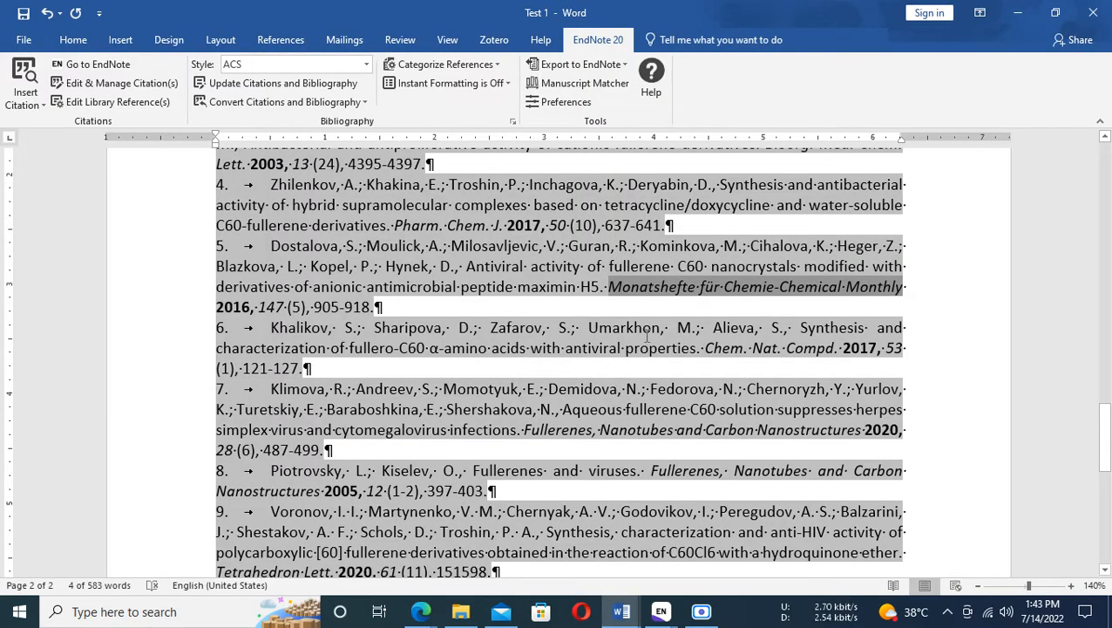
{"action": "left_click", "coordinate": [990, 331]}
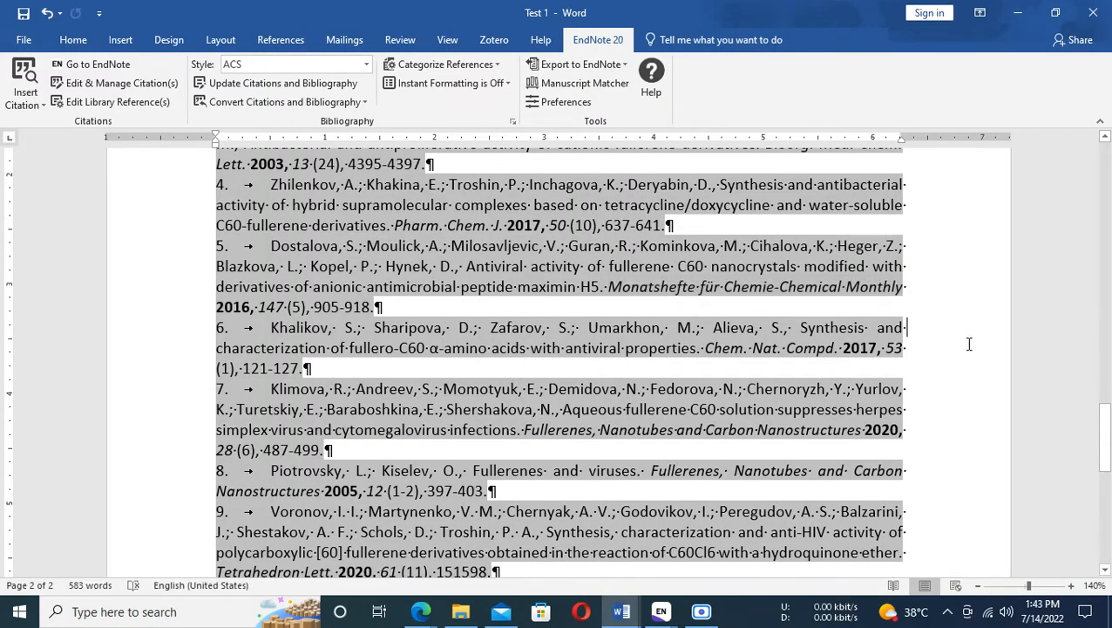
{"action": "scroll", "coordinate": [966, 342], "scroll_direction": "down", "scroll_amount": 3}
{"action": "scroll", "coordinate": [305, 438], "scroll_direction": "up", "scroll_amount": 3}
{"action": "left_click_drag", "start_coordinate": [524, 430], "coordinate": [862, 431]}
{"action": "key", "text": "ctrl+c"}
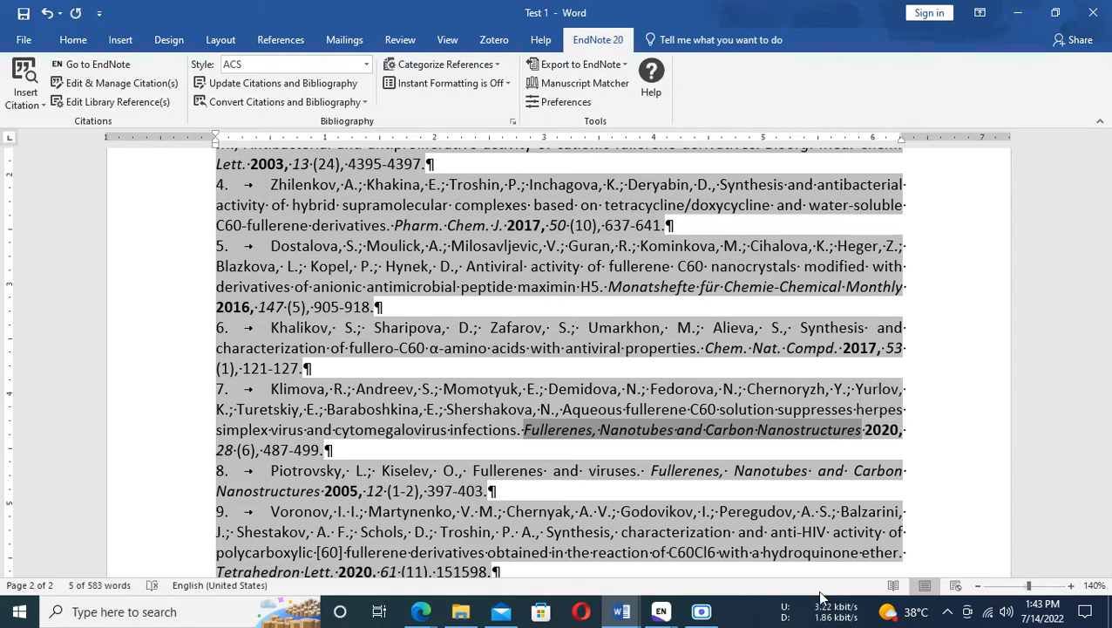
Switch to Edge and search the CAS Source Index for the exact title "Fullerenes, Nanotubes and Carbon Nanostructures".
{"action": "left_click", "coordinate": [413, 607]}
{"action": "left_click", "coordinate": [316, 521]}
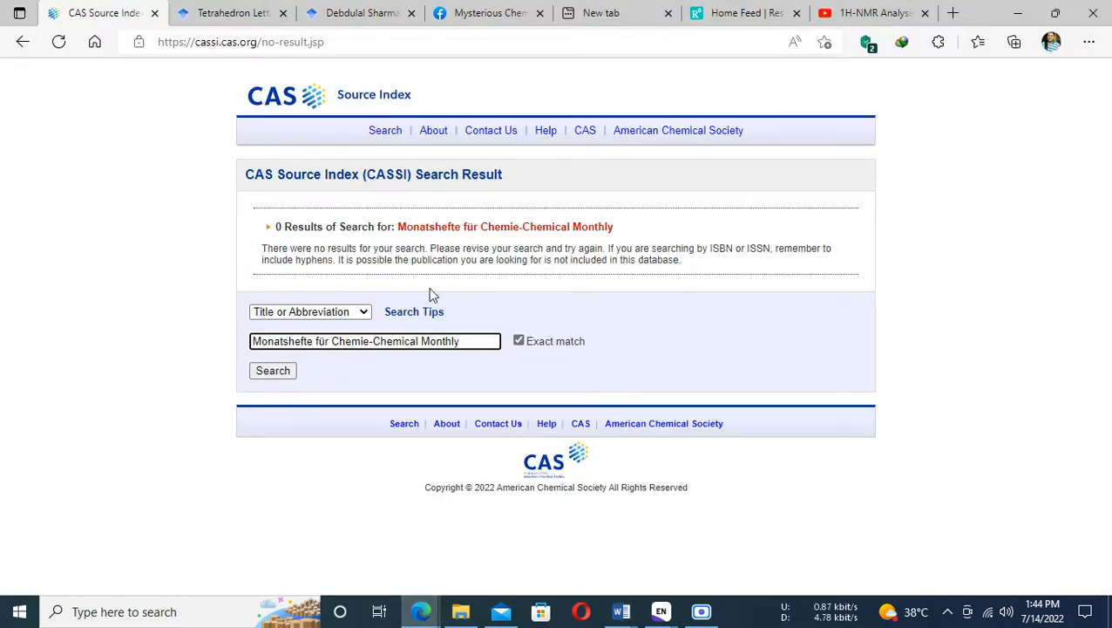
{"action": "left_click_drag", "start_coordinate": [478, 349], "coordinate": [3, 338]}
{"action": "key", "text": "ctrl+v"}
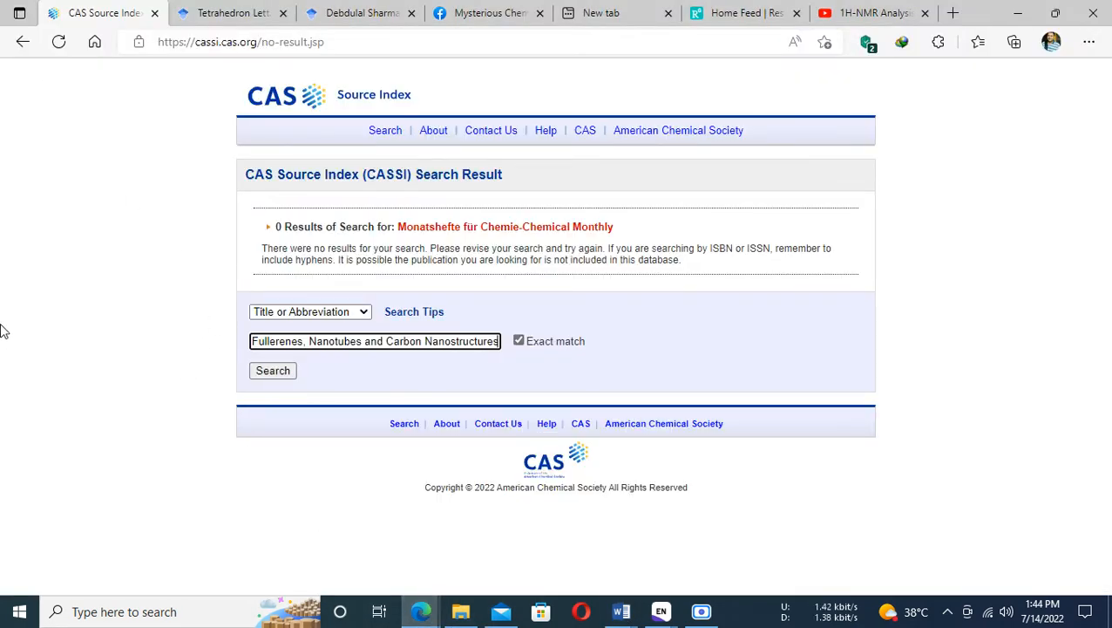
{"action": "left_click", "coordinate": [275, 373]}
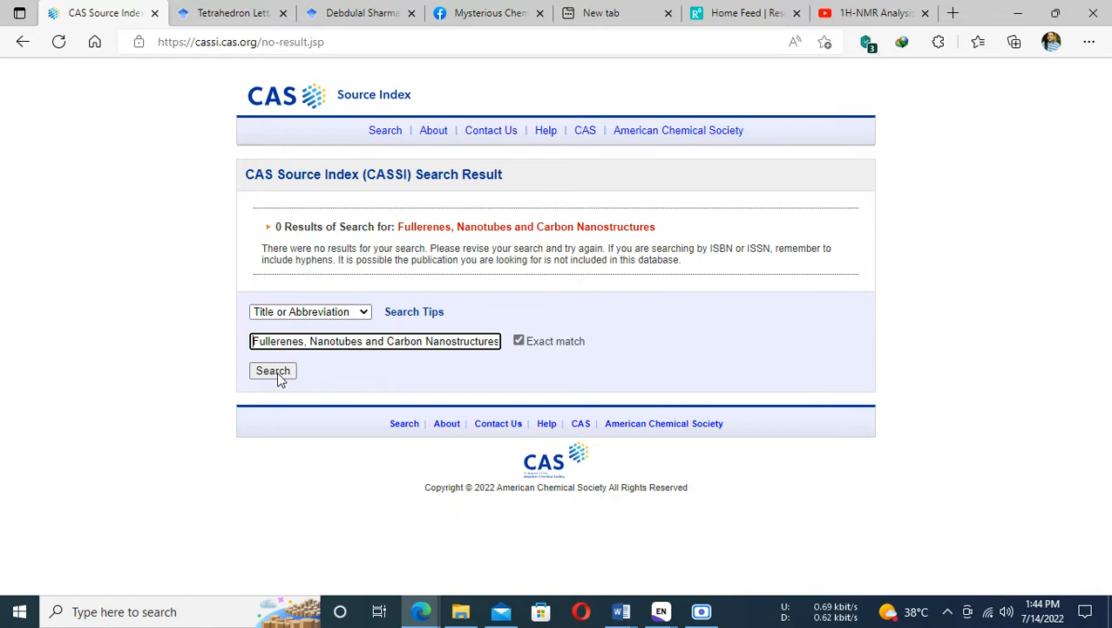
Return to Word and copy the abbreviated journal name "Tetrahedron Lett" from reference 9.
{"action": "key", "text": "alt+Tab"}
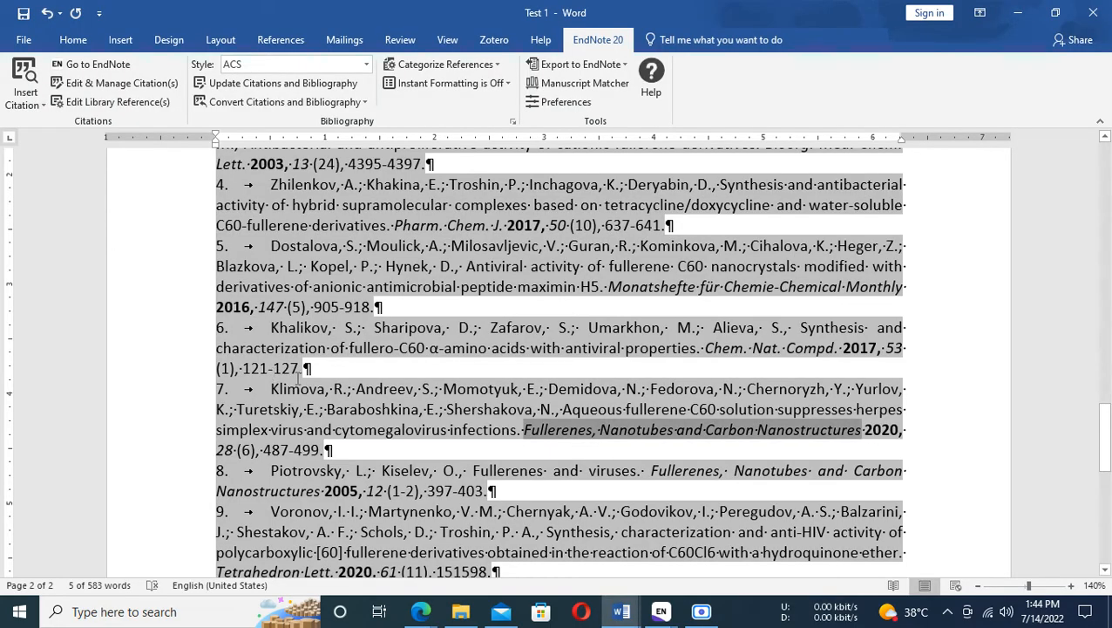
{"action": "scroll", "coordinate": [571, 436], "scroll_direction": "down", "scroll_amount": 4}
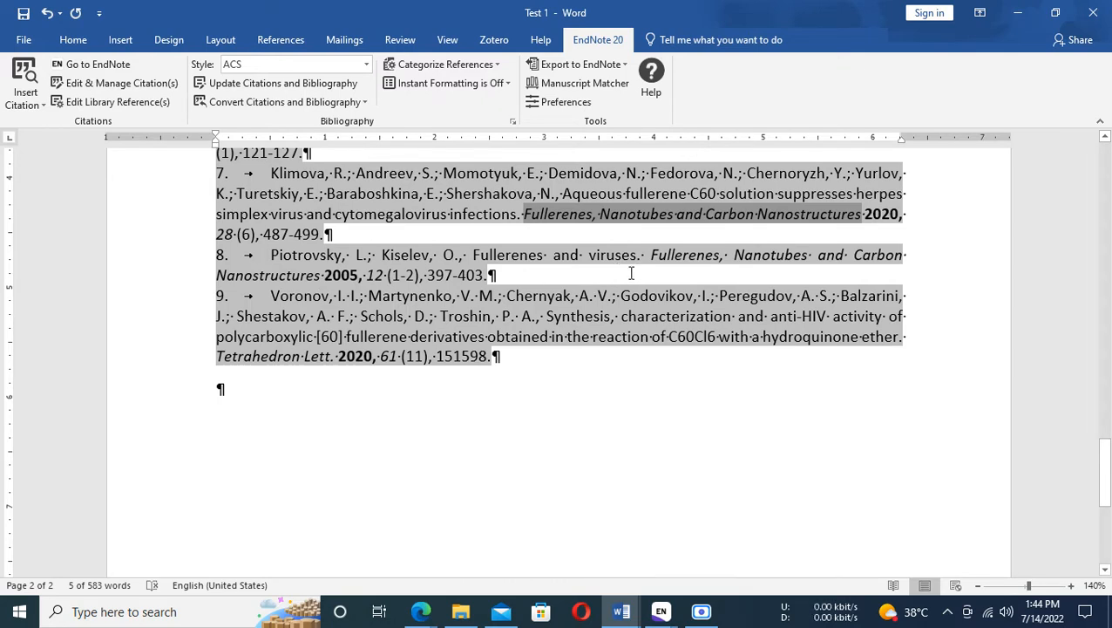
{"action": "scroll", "coordinate": [621, 380], "scroll_direction": "up", "scroll_amount": 1}
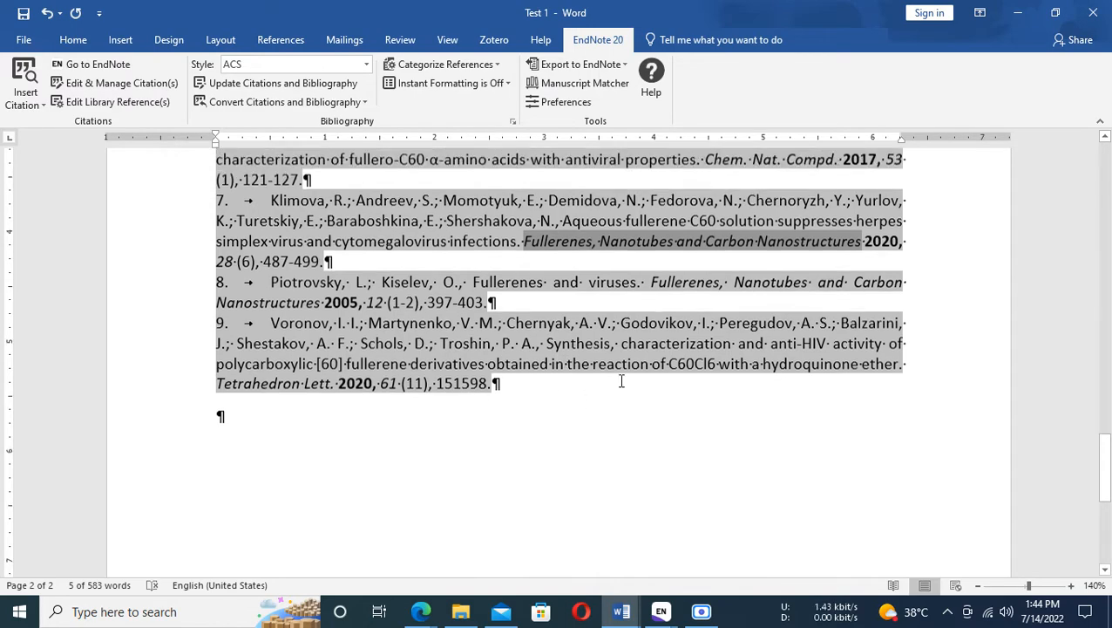
{"action": "scroll", "coordinate": [621, 380], "scroll_direction": "up", "scroll_amount": 2}
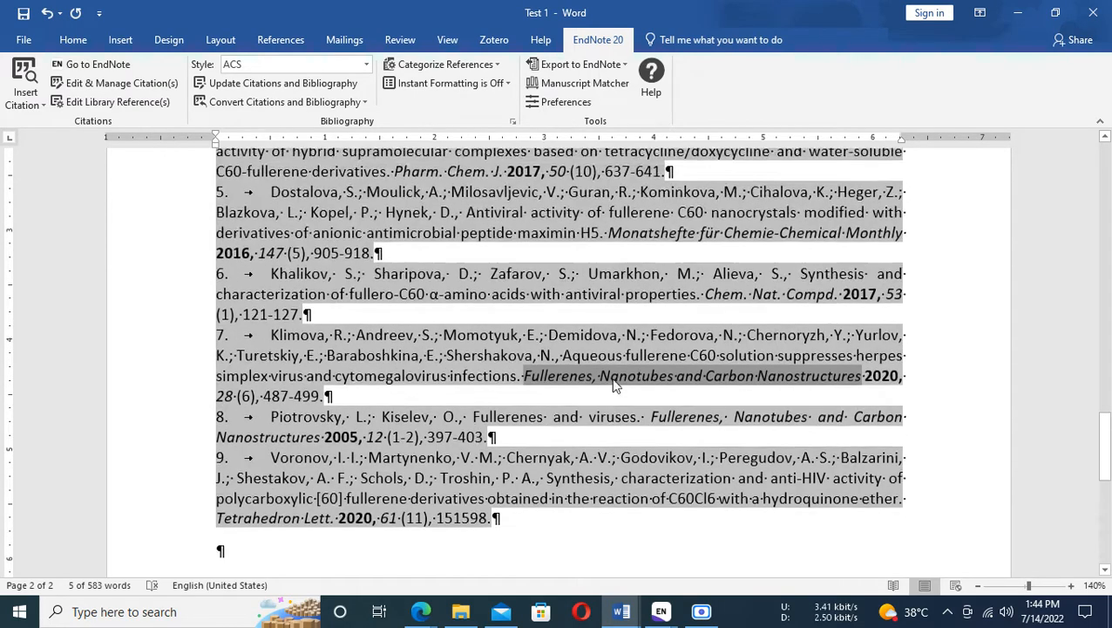
{"action": "scroll", "coordinate": [767, 372], "scroll_direction": "down", "scroll_amount": 3}
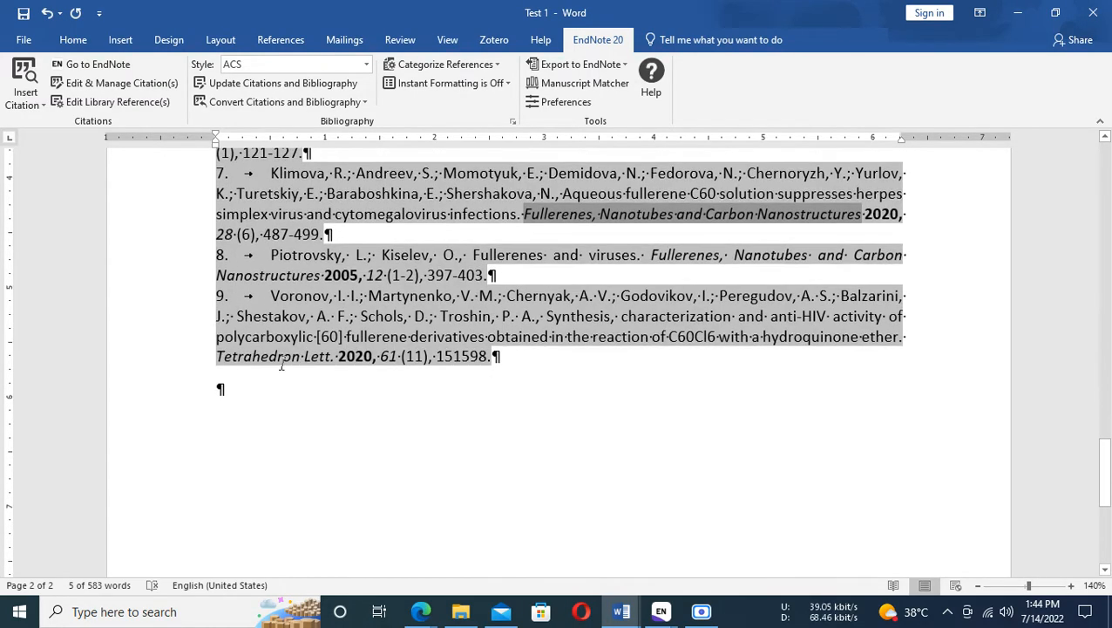
{"action": "left_click_drag", "start_coordinate": [213, 356], "coordinate": [330, 355]}
{"action": "key", "text": "ctrl+c"}
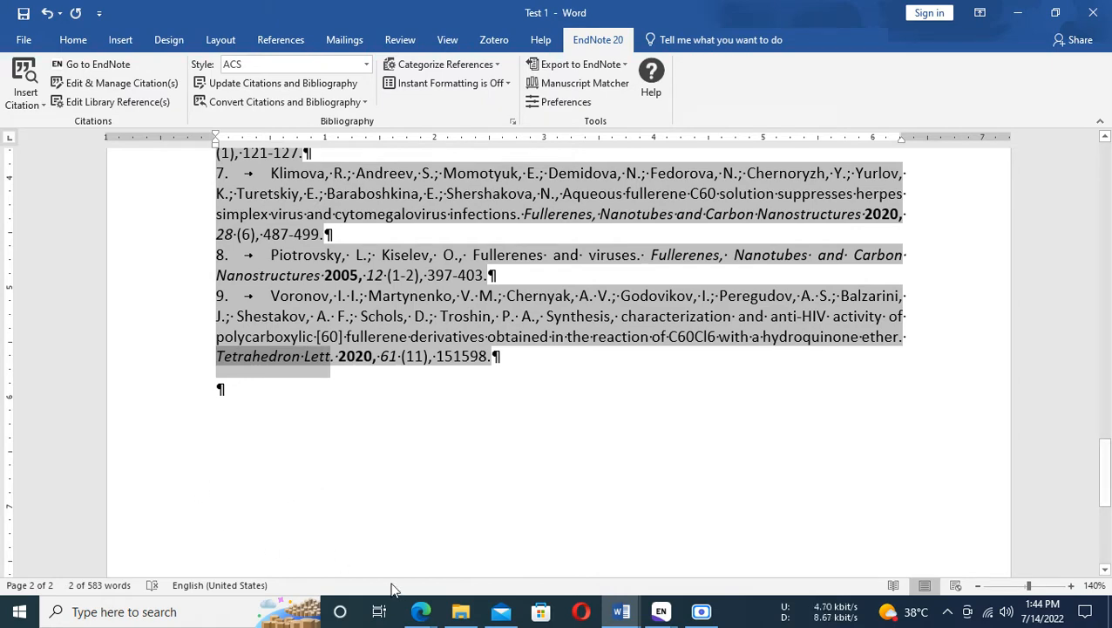
Switch to Edge and search the CAS Source Index for an exact match of "Tetrahedron Lett".
{"action": "mouse_move", "coordinate": [421, 610]}
{"action": "left_click", "coordinate": [311, 522]}
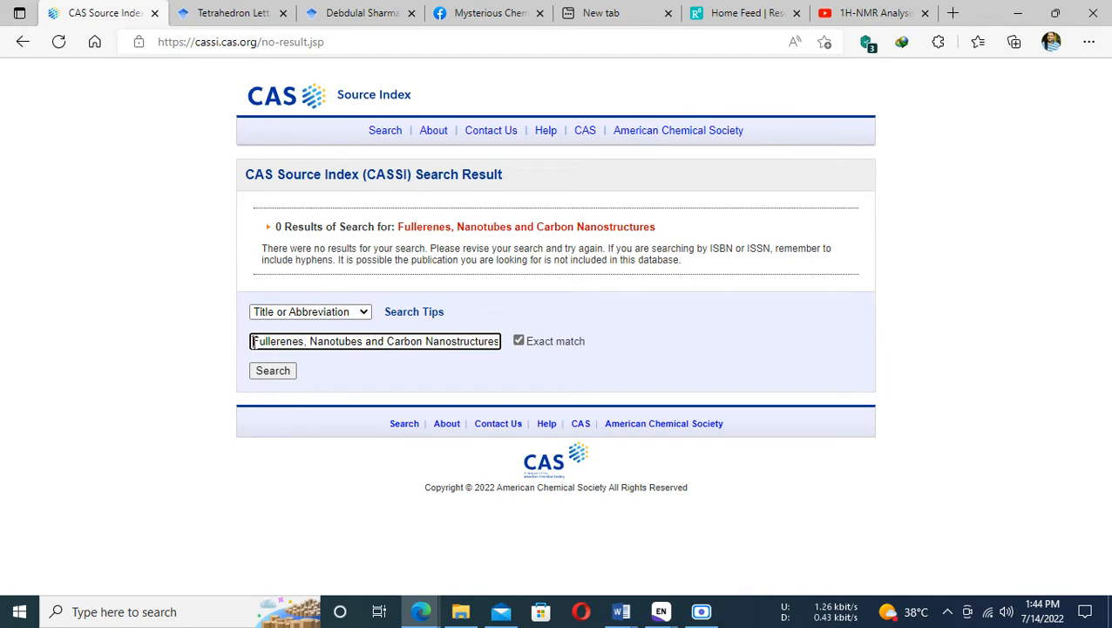
{"action": "left_click_drag", "start_coordinate": [253, 341], "coordinate": [707, 364]}
{"action": "key", "text": "ctrl+v"}
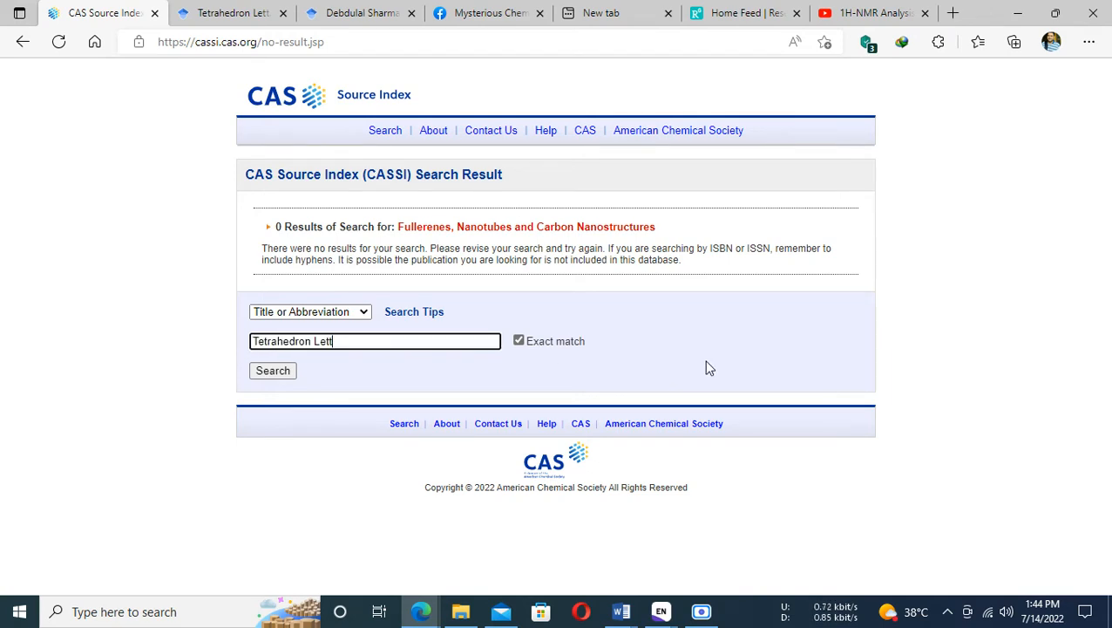
{"action": "left_click", "coordinate": [271, 372]}
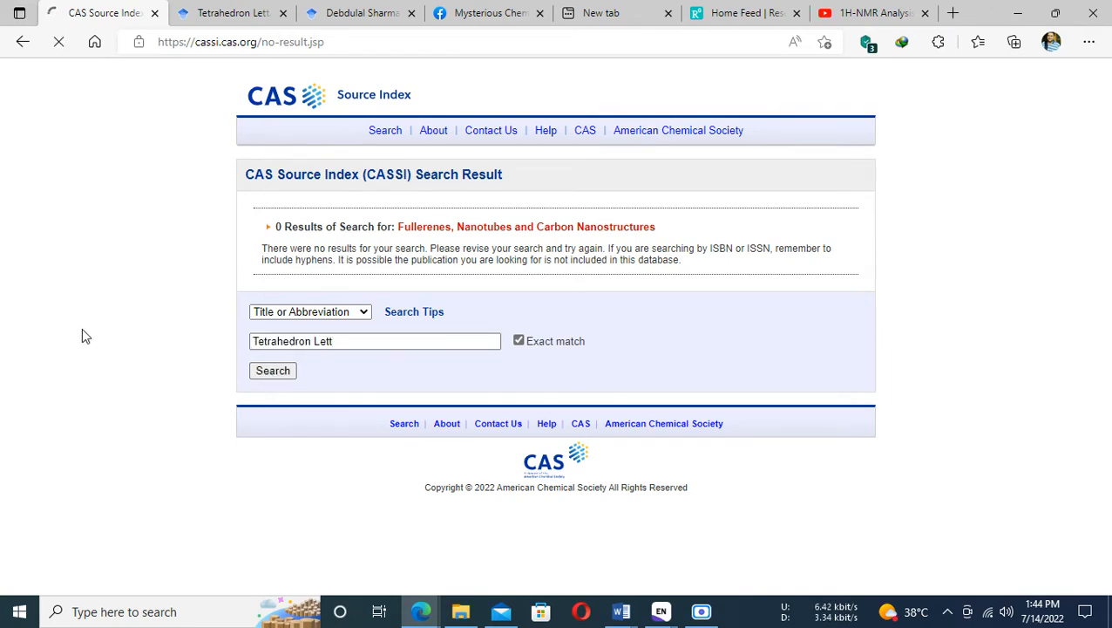
{"action": "key", "text": "alt+Tab"}
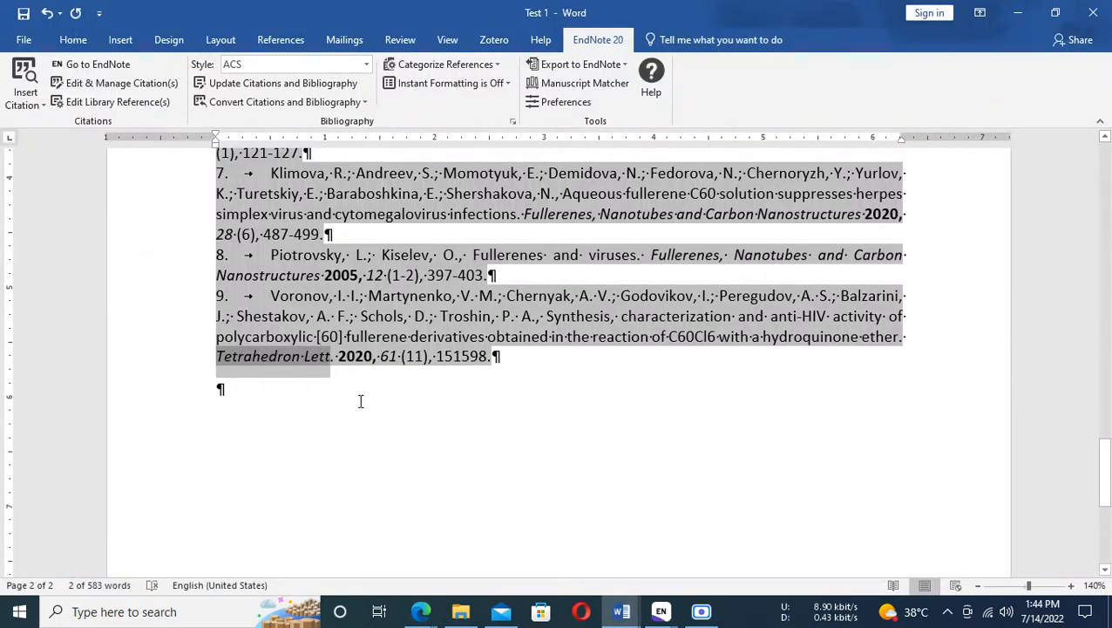
{"action": "left_click", "coordinate": [330, 373]}
{"action": "type", "text": "."}
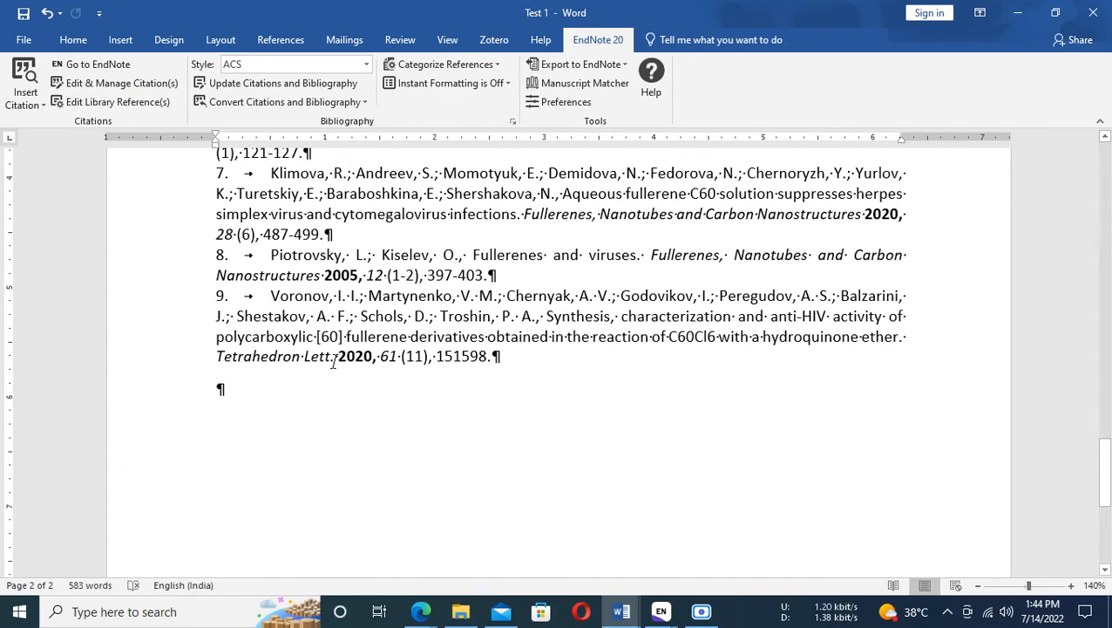
Switch to Edge, turn off exact matching and search the CAS Source Index for "Tetrahedron Letters".
{"action": "key", "text": "alt+Tab"}
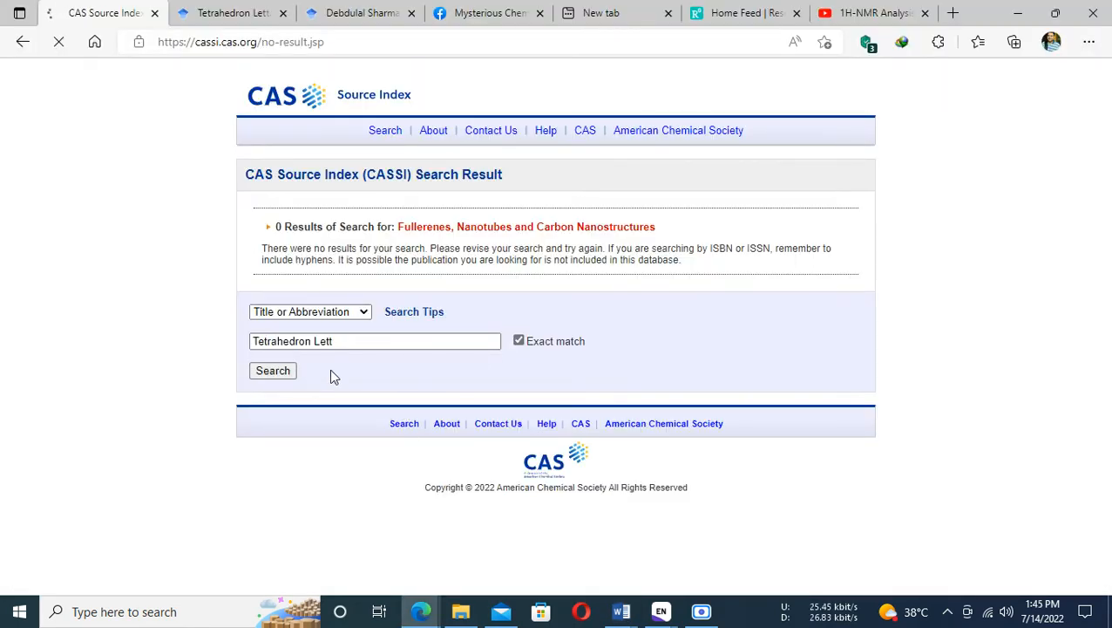
{"action": "left_click", "coordinate": [518, 340]}
{"action": "left_click", "coordinate": [384, 339]}
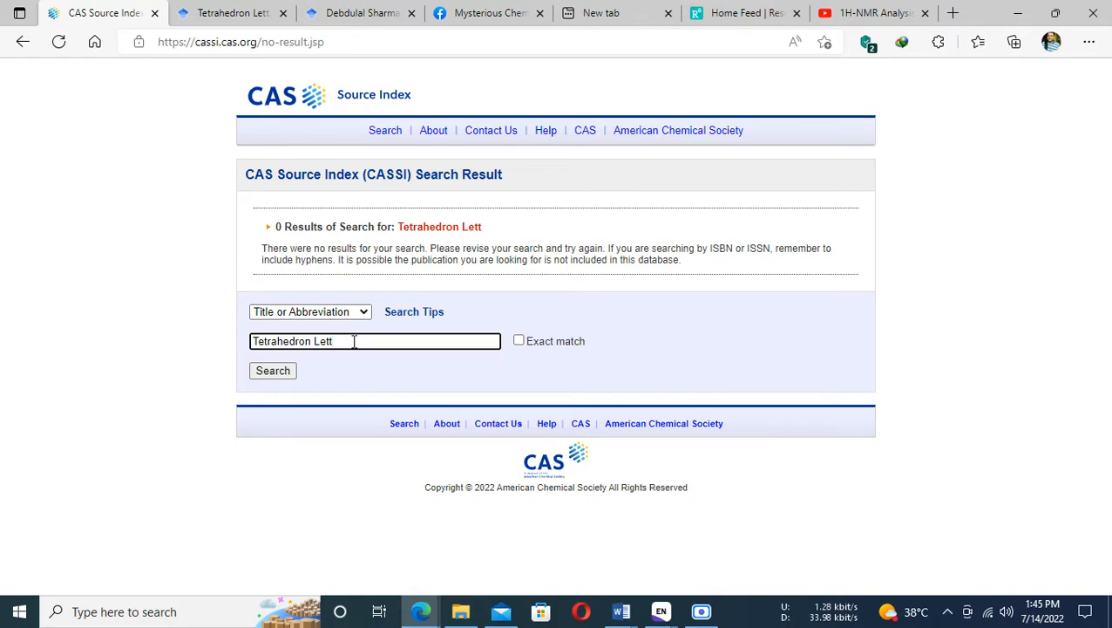
{"action": "type", "text": "ers"}
{"action": "left_click", "coordinate": [273, 375]}
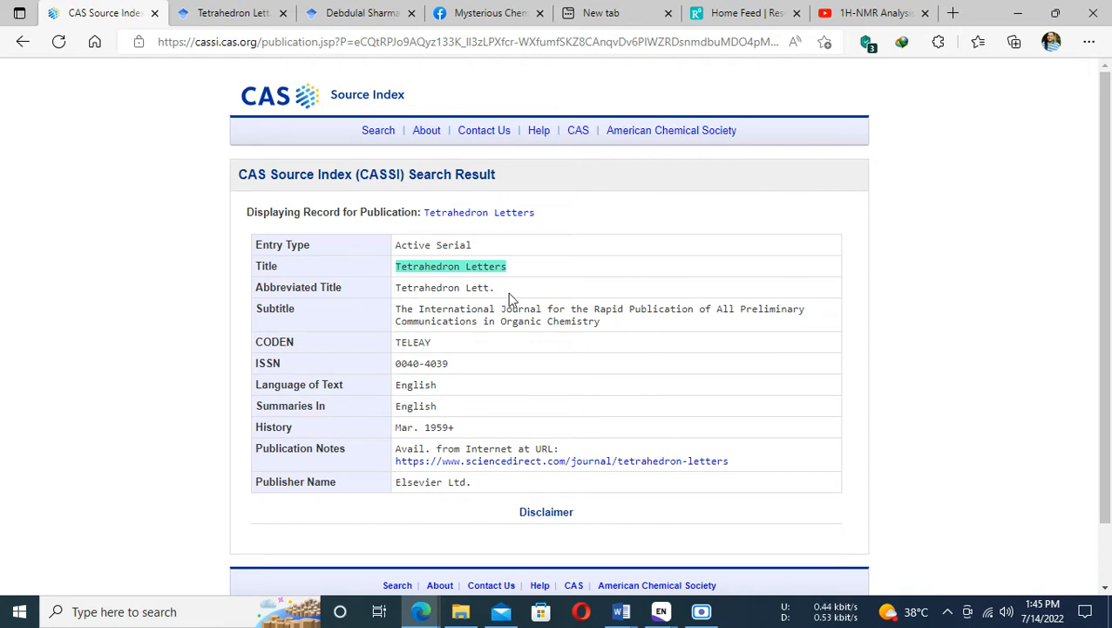
Compare the abbreviated title in the Tetrahedron Letters record with reference 9 in Word, and review the other journal names in the bibliography.
{"action": "left_click_drag", "start_coordinate": [510, 299], "coordinate": [347, 316]}
{"action": "key", "text": "alt+Tab"}
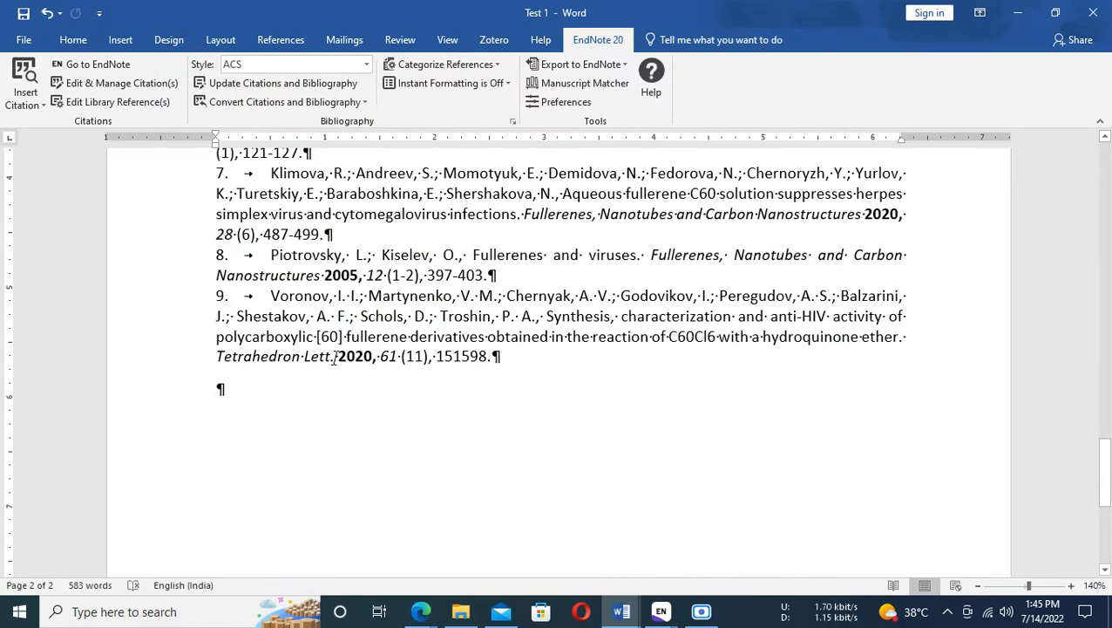
{"action": "left_click_drag", "start_coordinate": [335, 357], "coordinate": [206, 357]}
{"action": "left_click", "coordinate": [414, 427]}
{"action": "scroll", "coordinate": [414, 428], "scroll_direction": "up", "scroll_amount": 1}
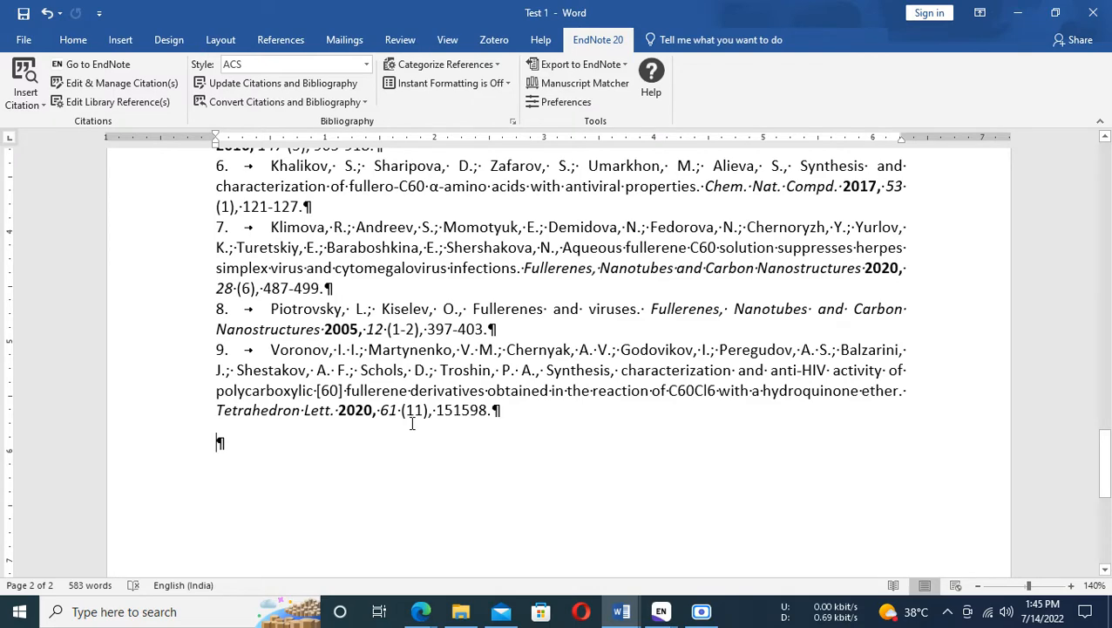
{"action": "scroll", "coordinate": [412, 423], "scroll_direction": "up", "scroll_amount": 4}
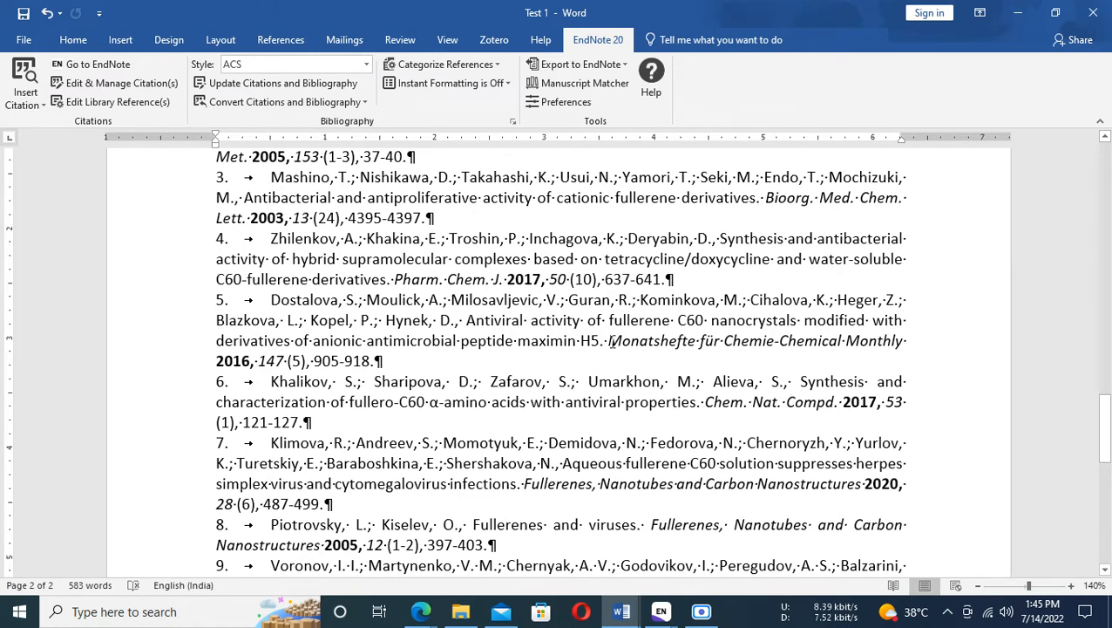
Copy the journal name, year, volume and pages at the end of reference 5 in the Word bibliography.
{"action": "key", "text": "ctrl+a"}
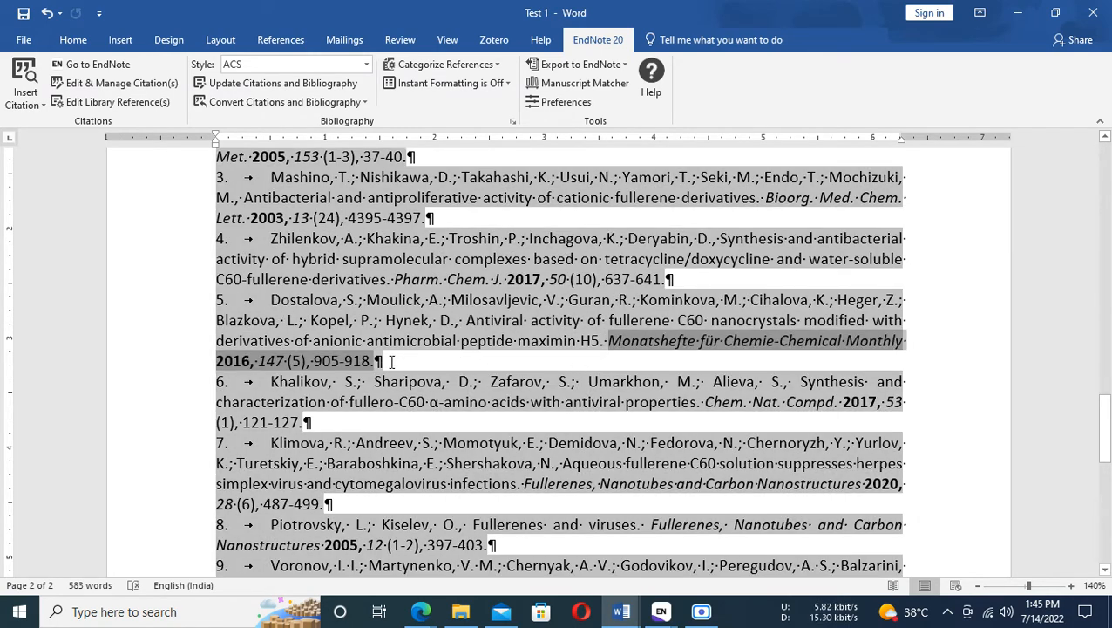
{"action": "mouse_move", "coordinate": [392, 362]}
{"action": "left_mouse_down"}
{"action": "mouse_move", "coordinate": [259, 360]}
{"action": "mouse_move", "coordinate": [196, 327]}
{"action": "mouse_move", "coordinate": [310, 360]}
{"action": "mouse_move", "coordinate": [376, 361]}
{"action": "left_mouse_up"}
{"action": "key", "text": "ctrl+c"}
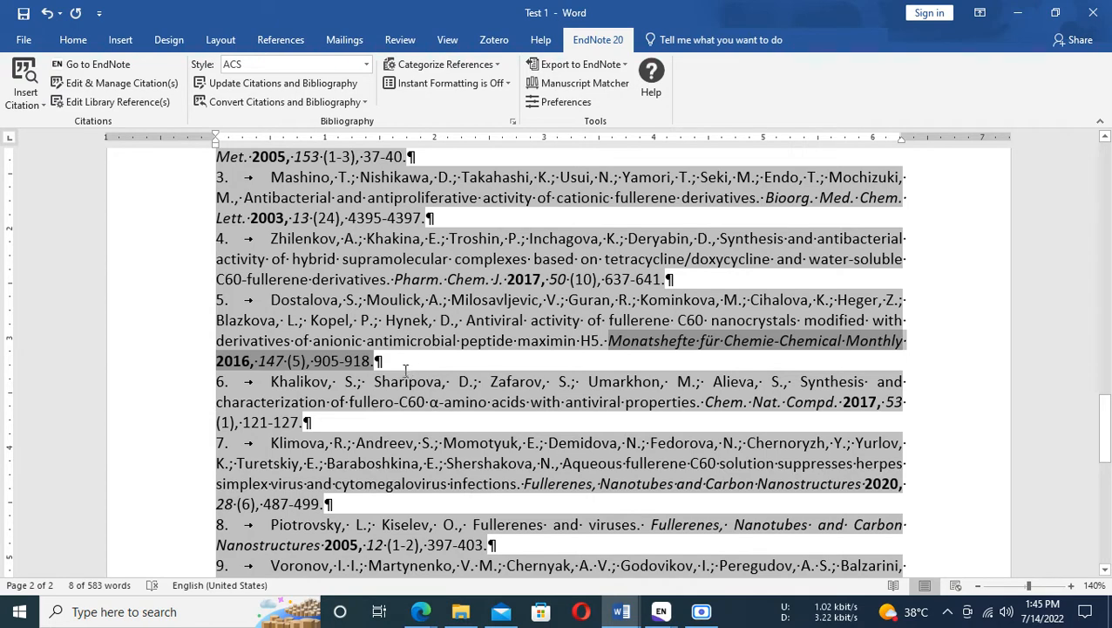
Switch to Edge and search Google Scholar for "Monatshefte für Chemie-Chemical Monthly 2016, 147 (5), 905-918.".
{"action": "left_click", "coordinate": [421, 612]}
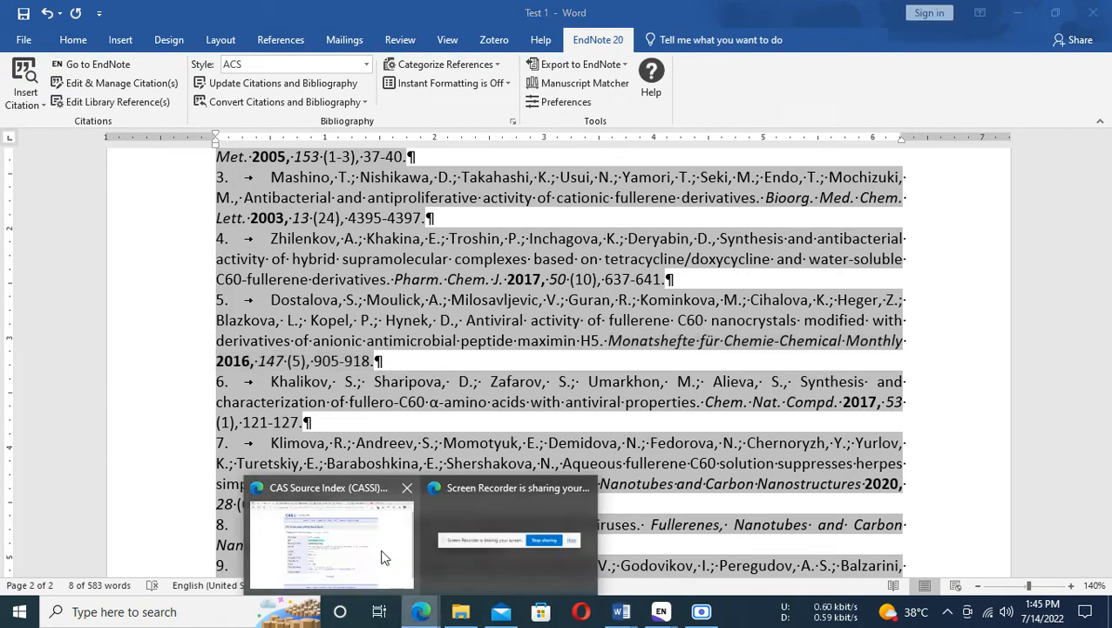
{"action": "left_click", "coordinate": [384, 558]}
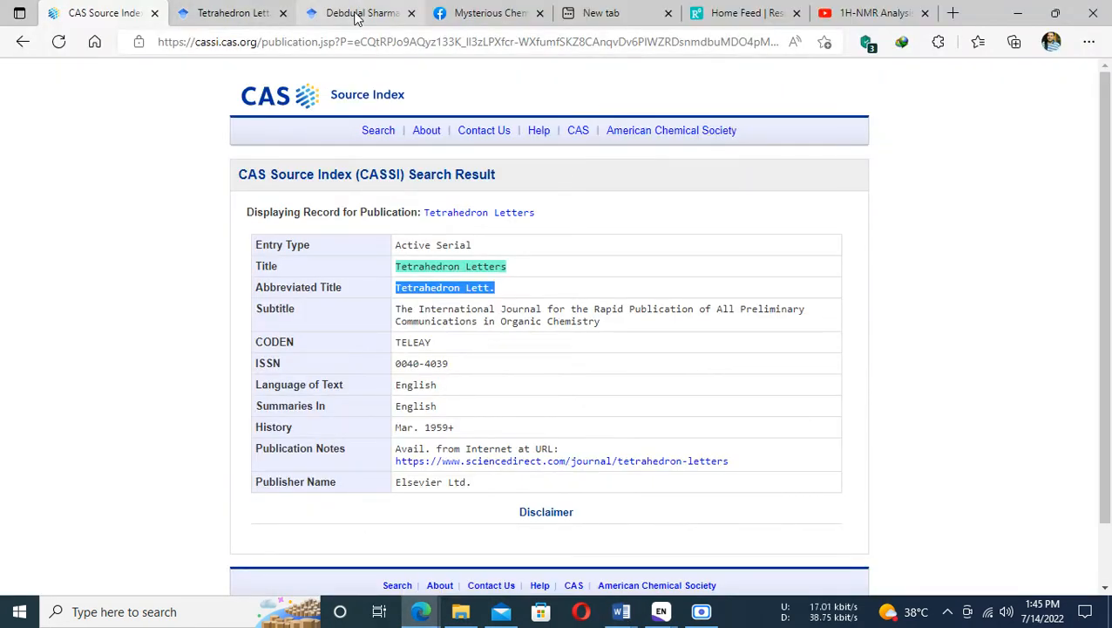
{"action": "left_click", "coordinate": [229, 13]}
{"action": "left_click", "coordinate": [360, 86]}
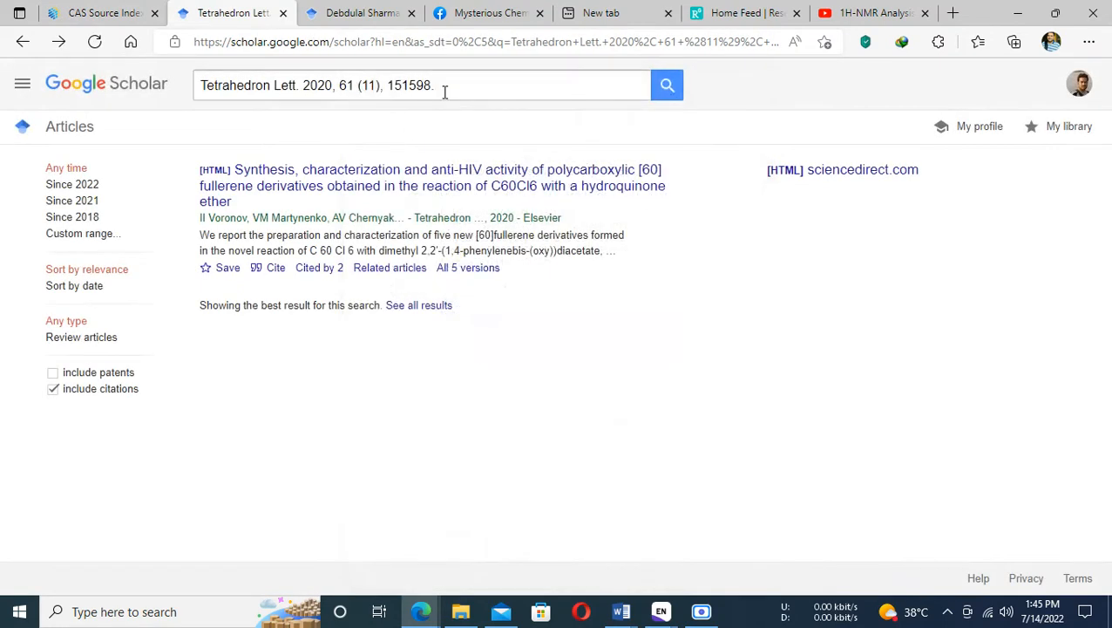
{"action": "left_click_drag", "start_coordinate": [466, 93], "coordinate": [3, 173]}
{"action": "key", "text": "ctrl+v"}
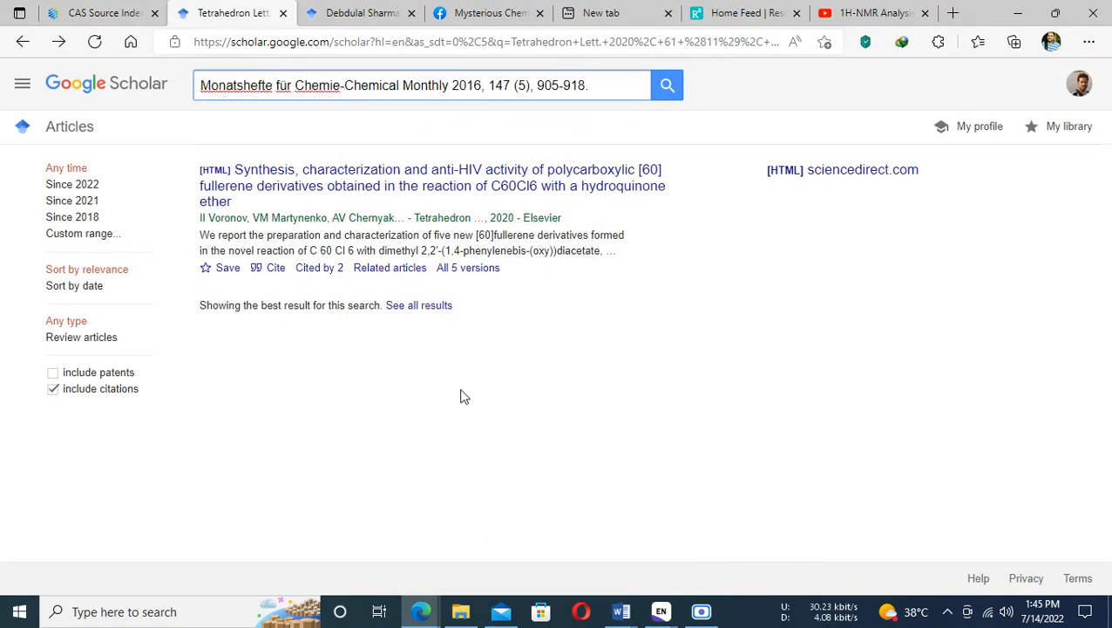
{"action": "key", "text": "Return"}
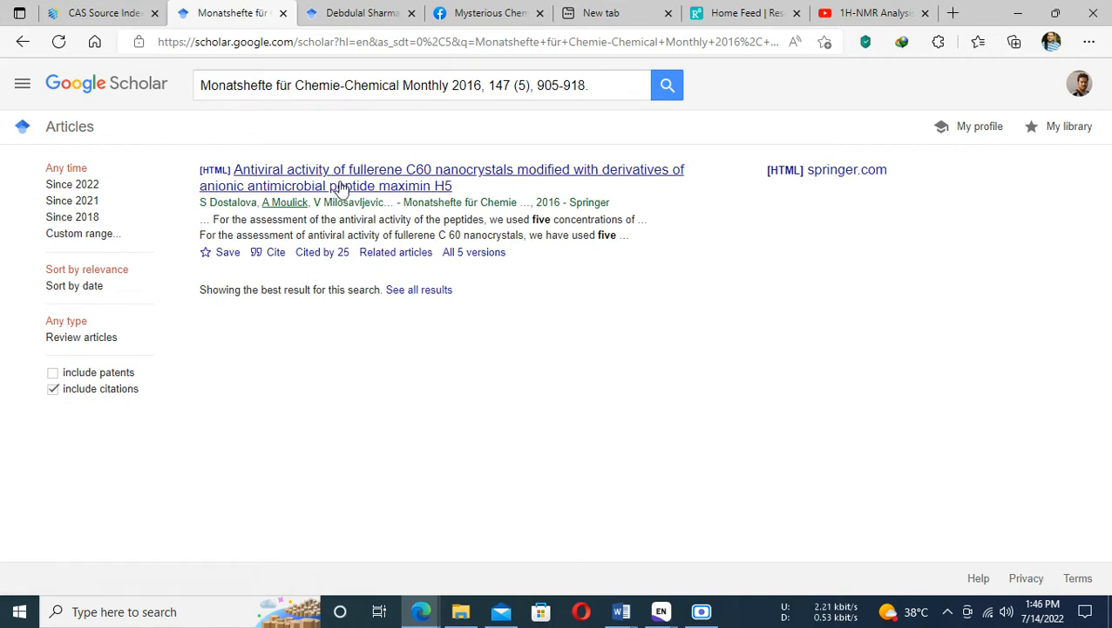
Open the found Springer article in a new tab, go to its citation details and highlight the abbreviated journal name "Monatsh Chem".
{"action": "right_click", "coordinate": [319, 184]}
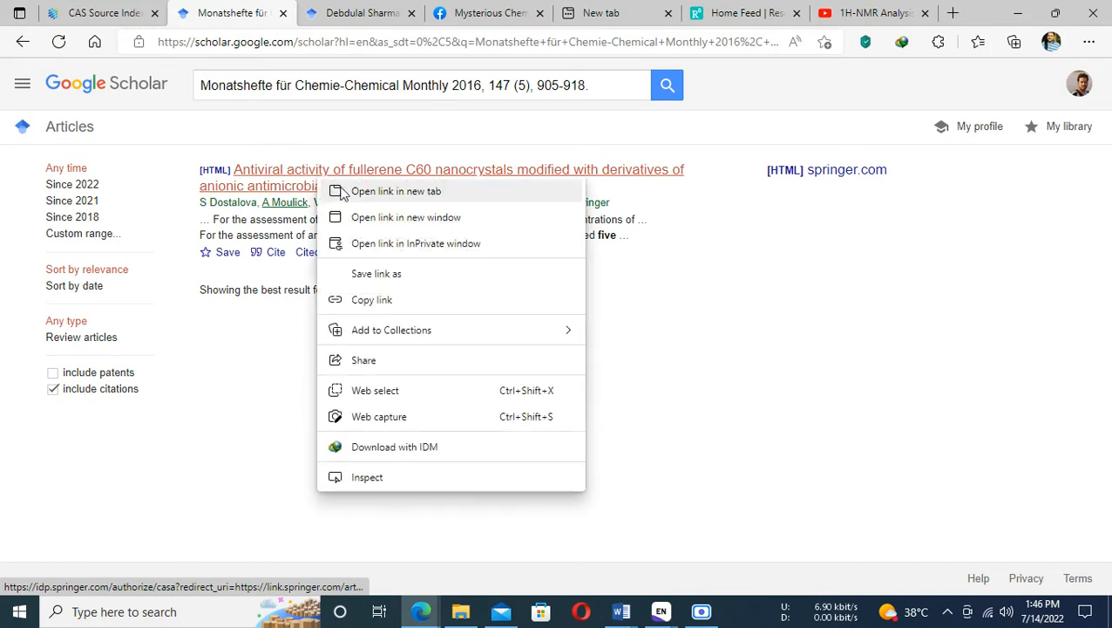
{"action": "left_click", "coordinate": [365, 197]}
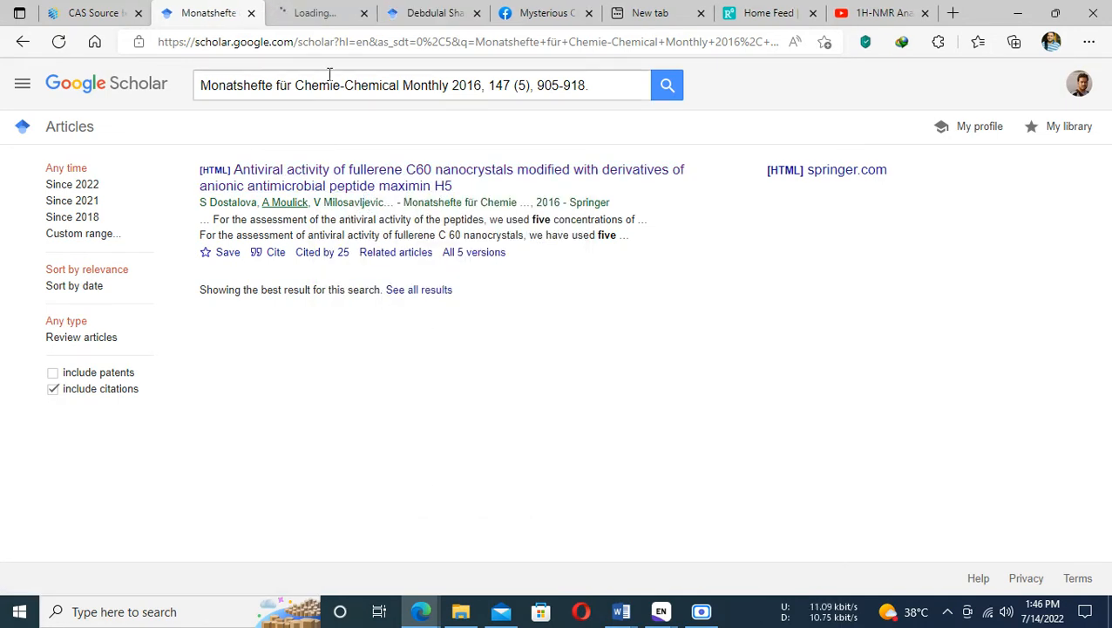
{"action": "left_click", "coordinate": [319, 26]}
{"action": "left_click", "coordinate": [197, 16]}
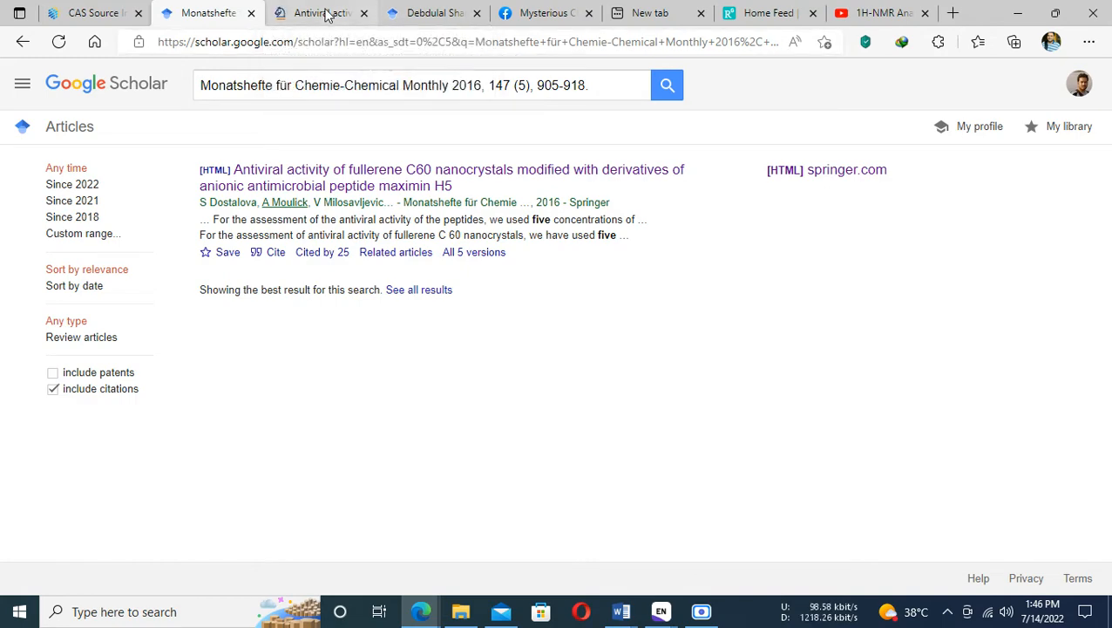
{"action": "left_click", "coordinate": [321, 17]}
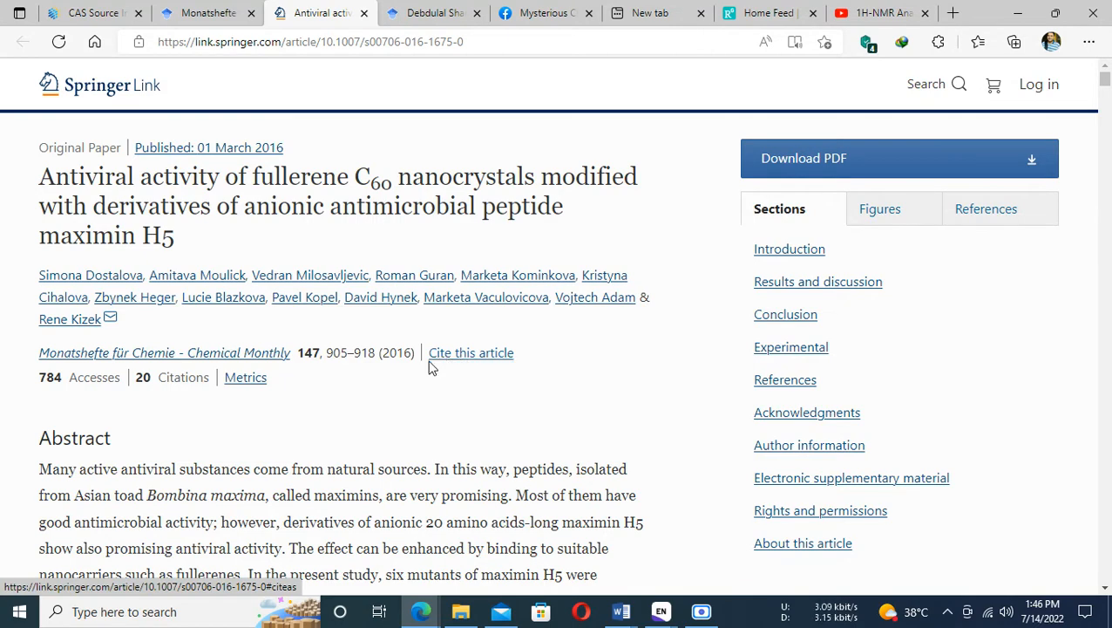
{"action": "left_click", "coordinate": [479, 361]}
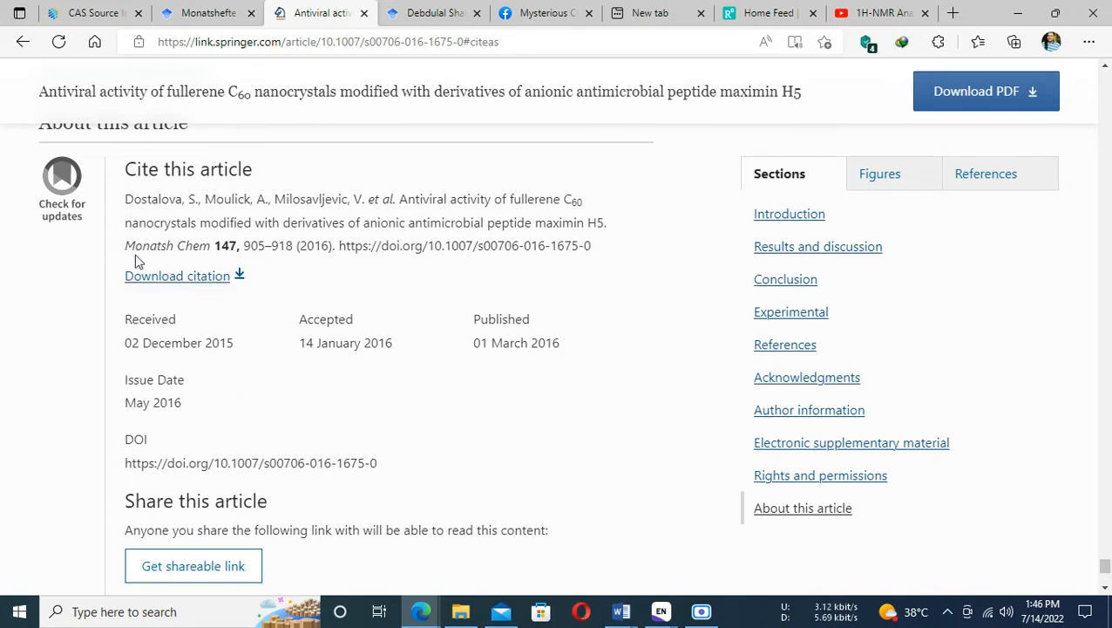
{"action": "left_click_drag", "start_coordinate": [128, 245], "coordinate": [214, 245]}
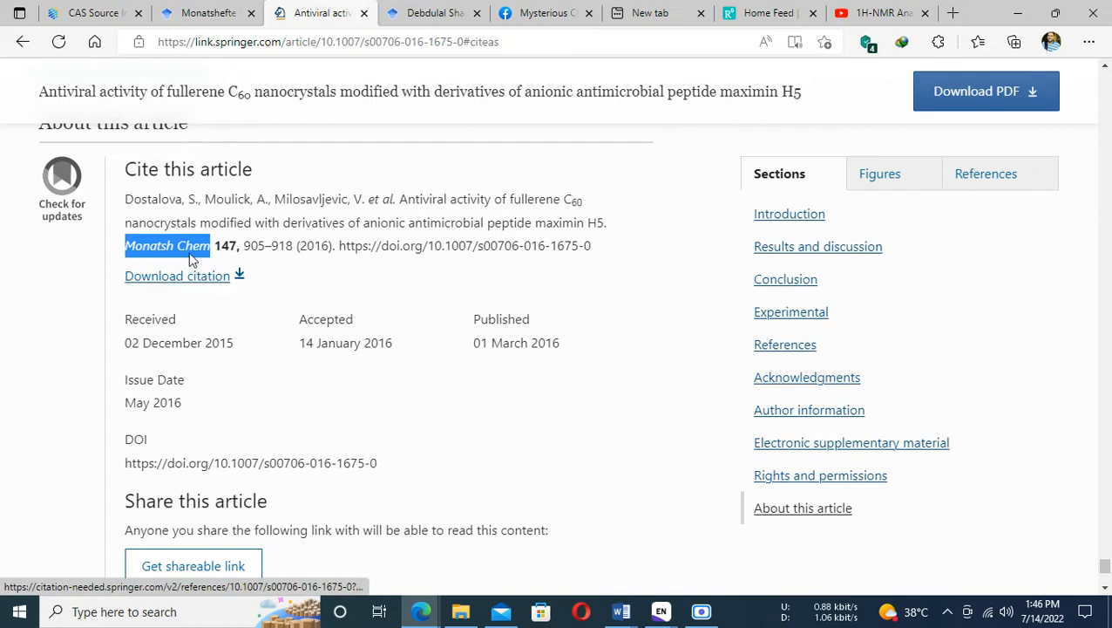
Switch to the Test 1 library in EndNote, open the terms of its Journals list and enlarge the Term Lists window.
{"action": "left_click", "coordinate": [661, 611]}
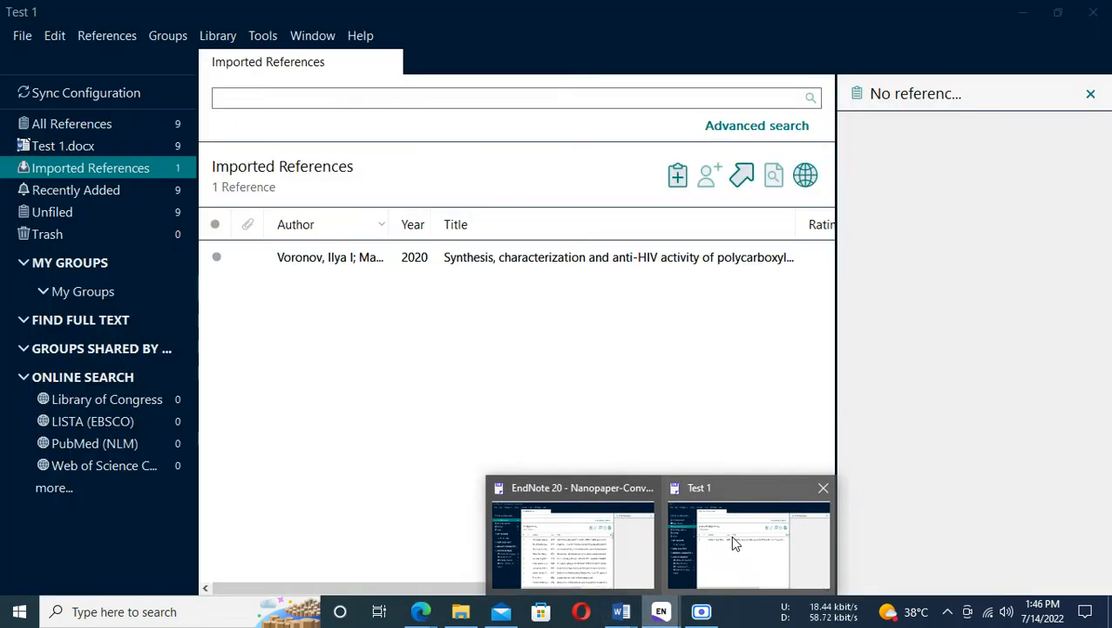
{"action": "left_click", "coordinate": [732, 539]}
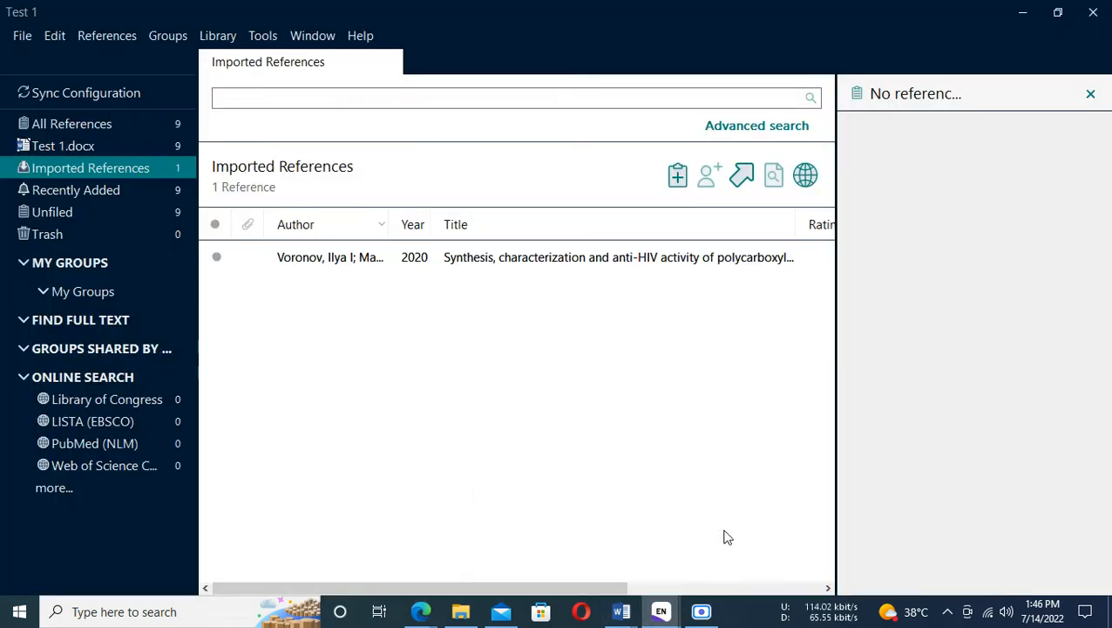
{"action": "left_click", "coordinate": [262, 38]}
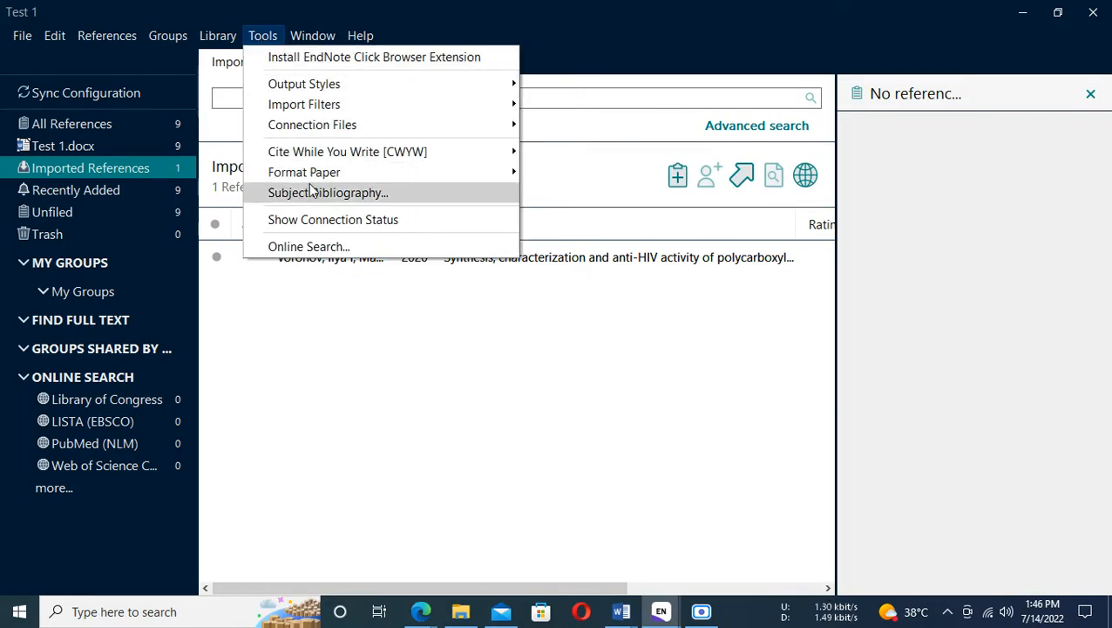
{"action": "mouse_move", "coordinate": [189, 38]}
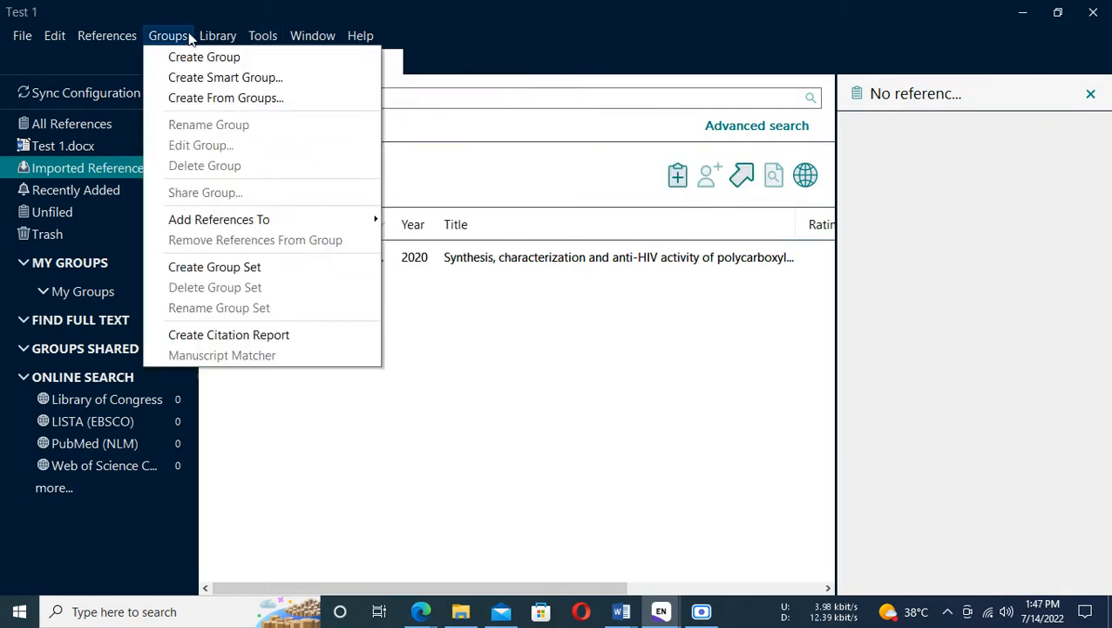
{"action": "left_click", "coordinate": [276, 192]}
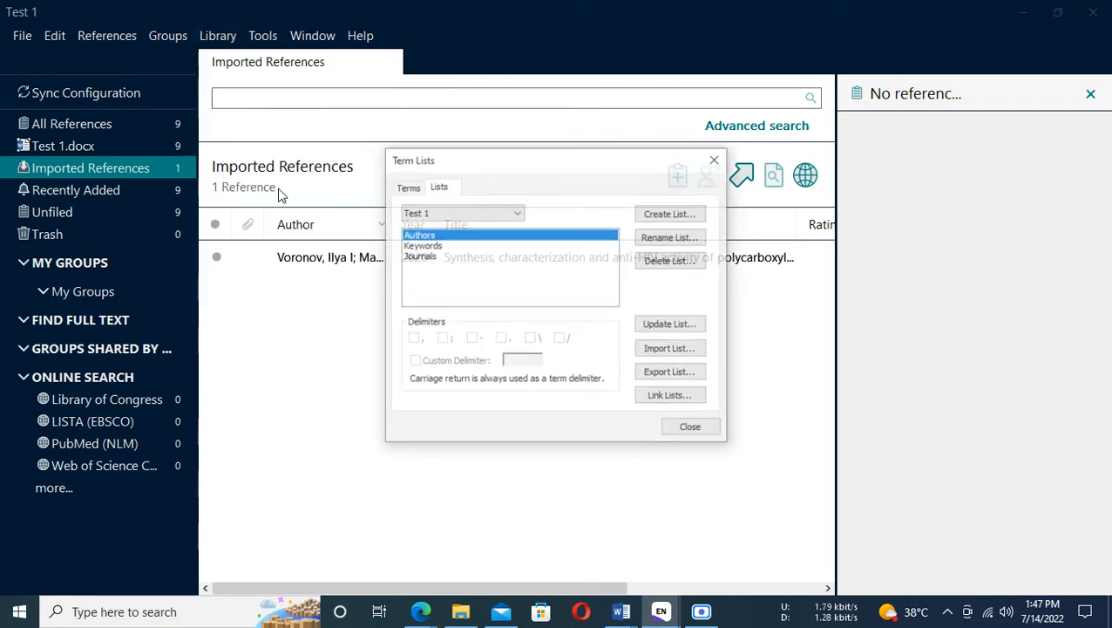
{"action": "left_click", "coordinate": [420, 256]}
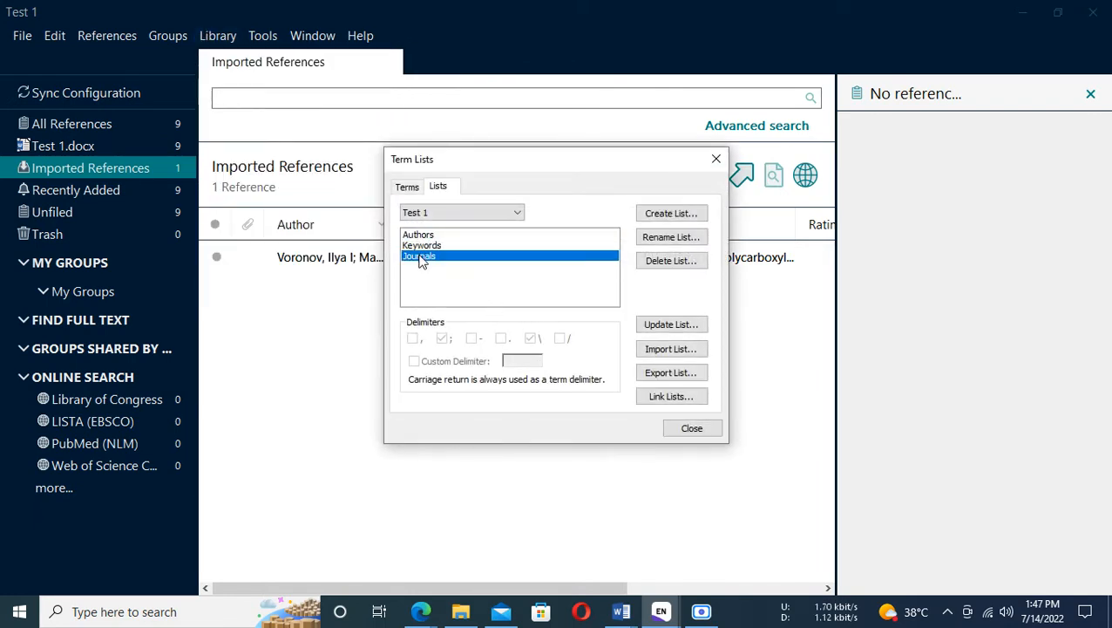
{"action": "left_click", "coordinate": [407, 187]}
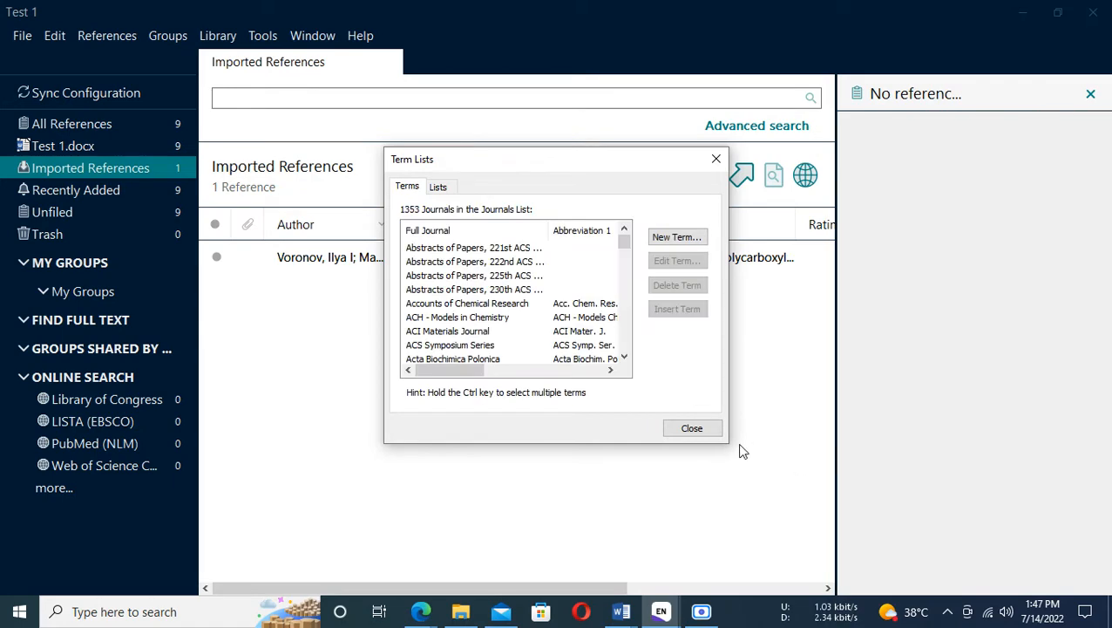
{"action": "left_click_drag", "start_coordinate": [725, 440], "coordinate": [925, 563]}
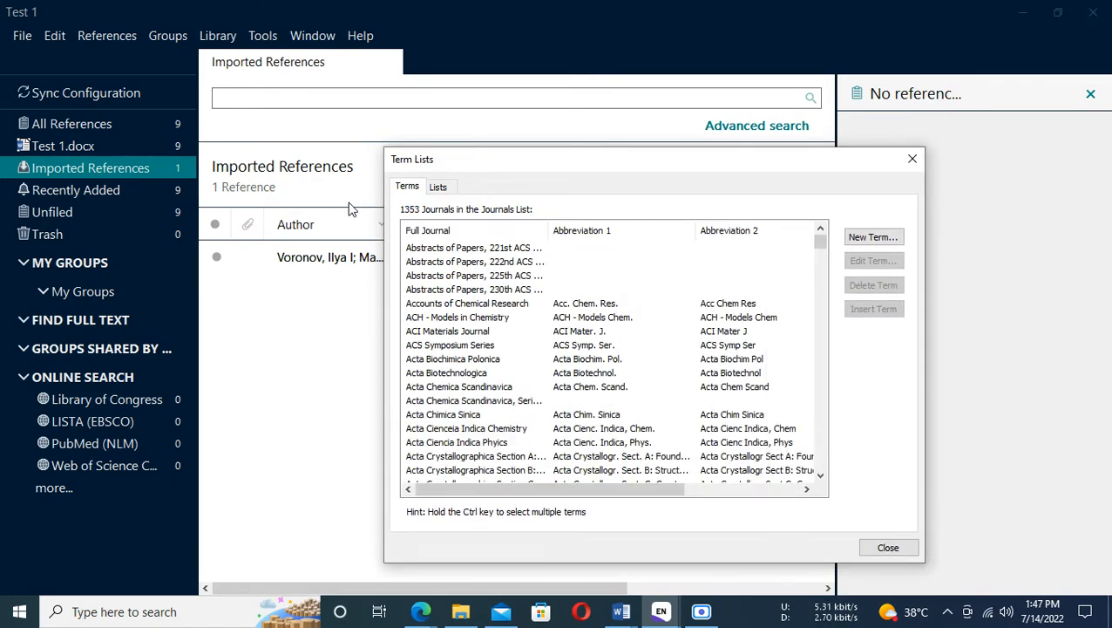
{"action": "left_click_drag", "start_coordinate": [376, 145], "coordinate": [197, 38]}
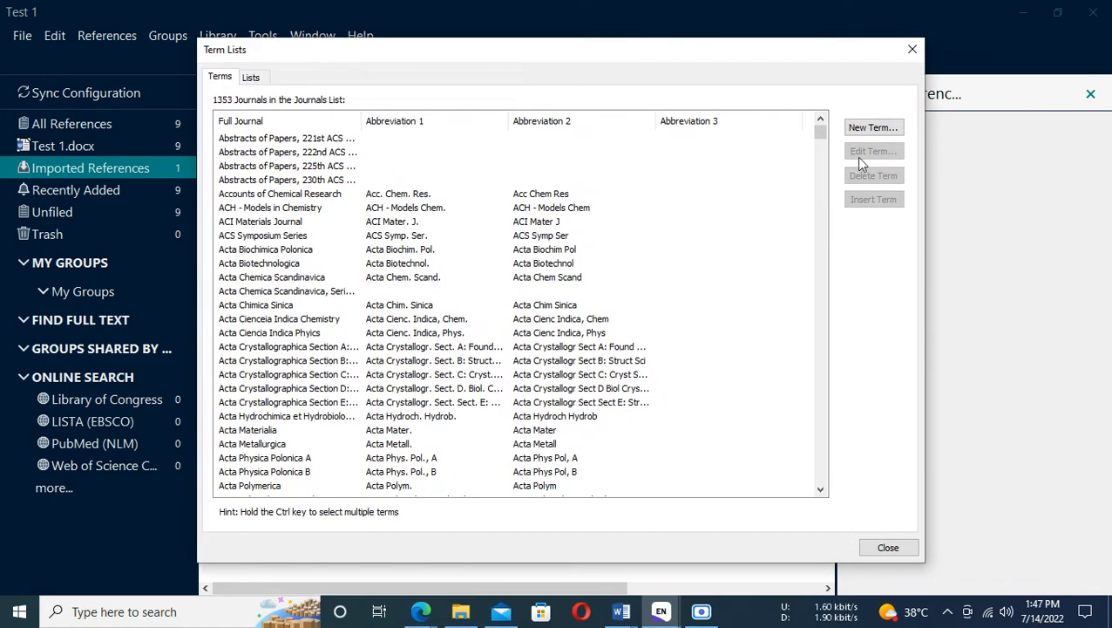
Find and select the "Monatshefte fur Chemie" entry in the Journals term list.
{"action": "left_click_drag", "start_coordinate": [823, 139], "coordinate": [830, 402]}
{"action": "scroll", "coordinate": [347, 288], "scroll_direction": "up", "scroll_amount": 2}
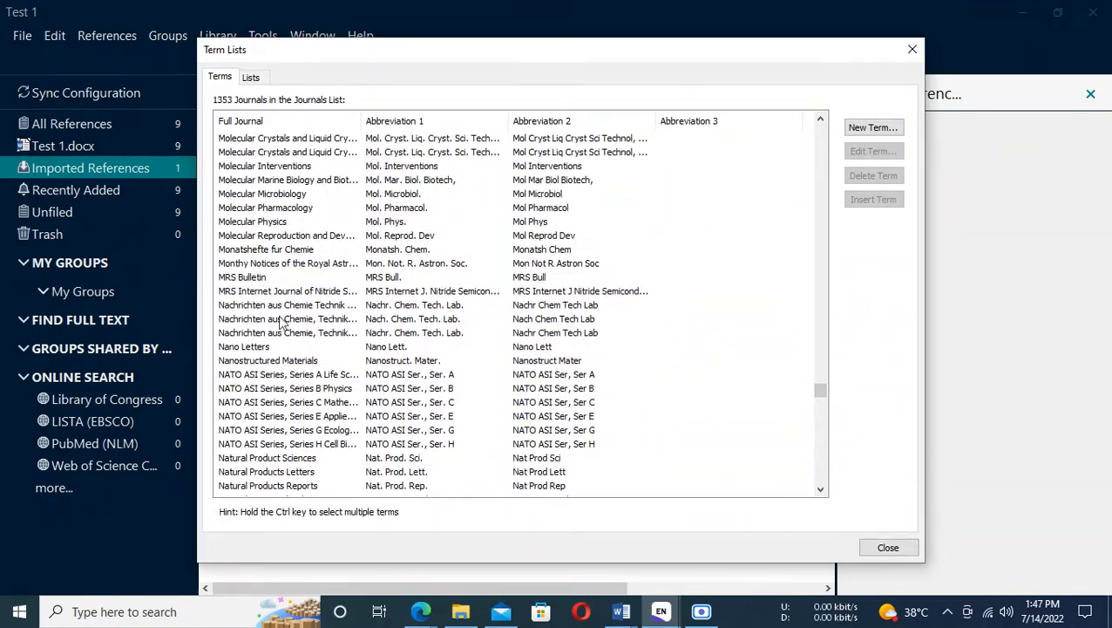
{"action": "left_click", "coordinate": [251, 252]}
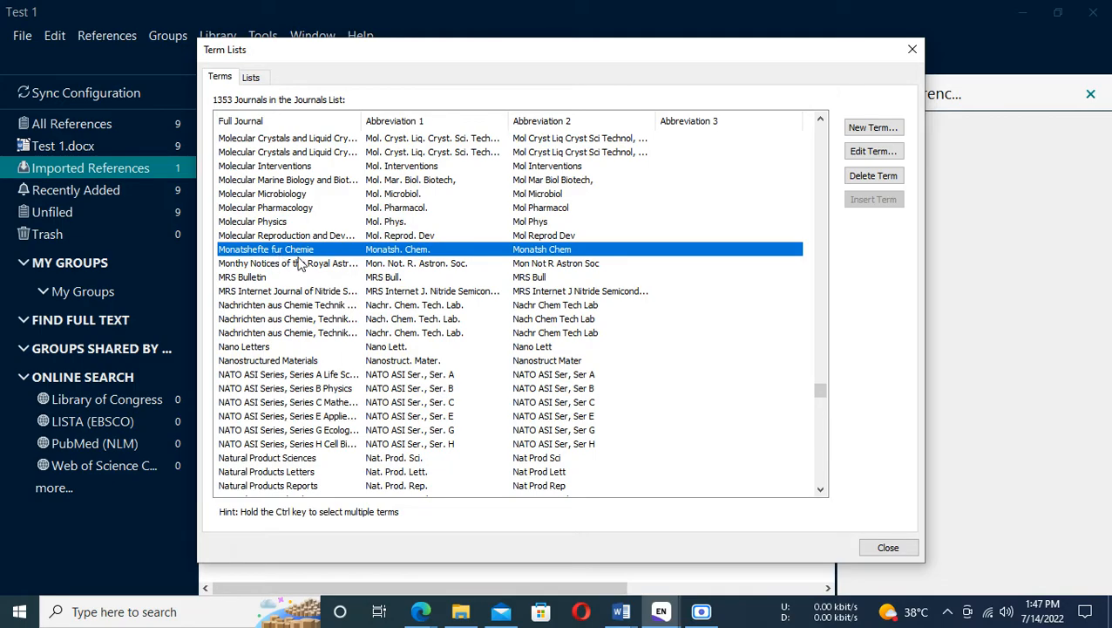
Compare the full journal title on the Springer article page with the selected term in EndNote's Journals list.
{"action": "key", "text": "alt+Tab"}
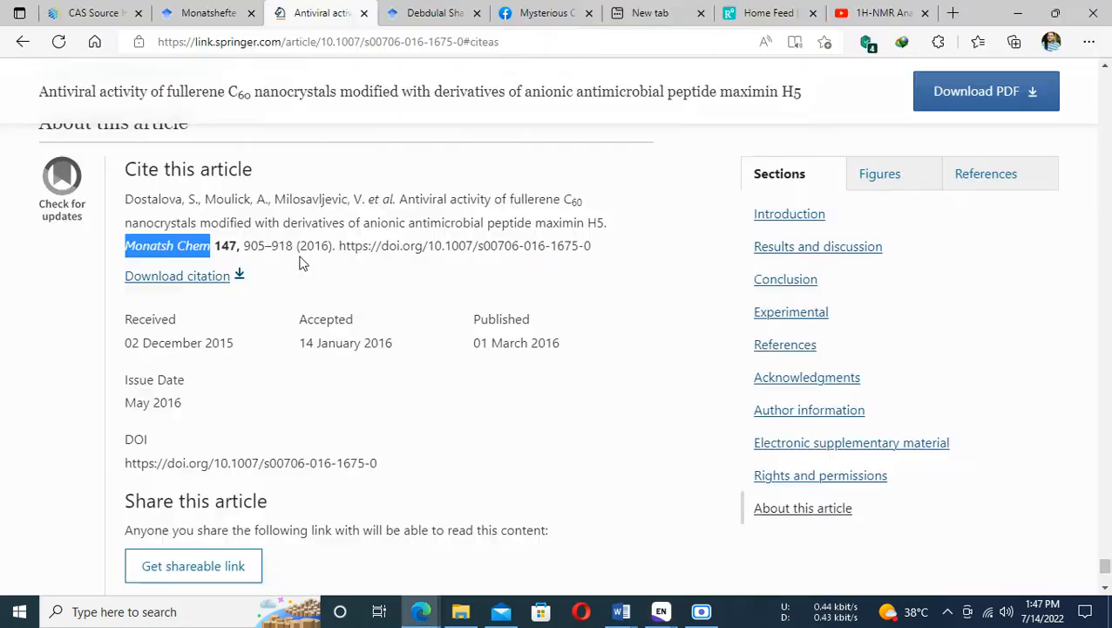
{"action": "scroll", "coordinate": [306, 269], "scroll_direction": "up", "scroll_amount": 10}
{"action": "scroll", "coordinate": [308, 272], "scroll_direction": "up", "scroll_amount": 20}
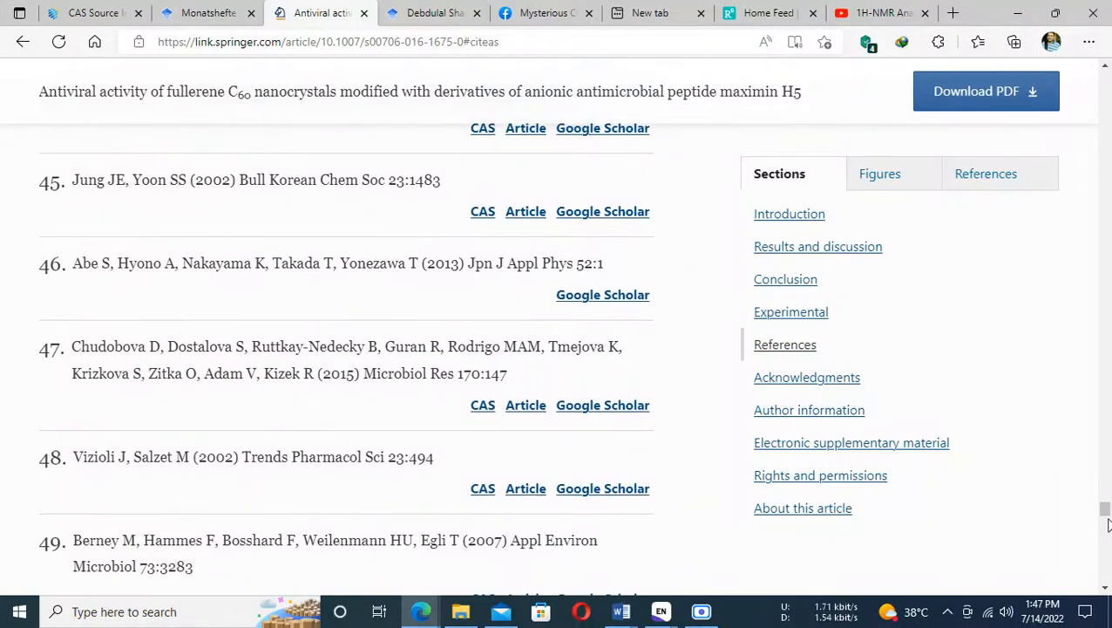
{"action": "left_click_drag", "start_coordinate": [1105, 514], "coordinate": [1109, 52]}
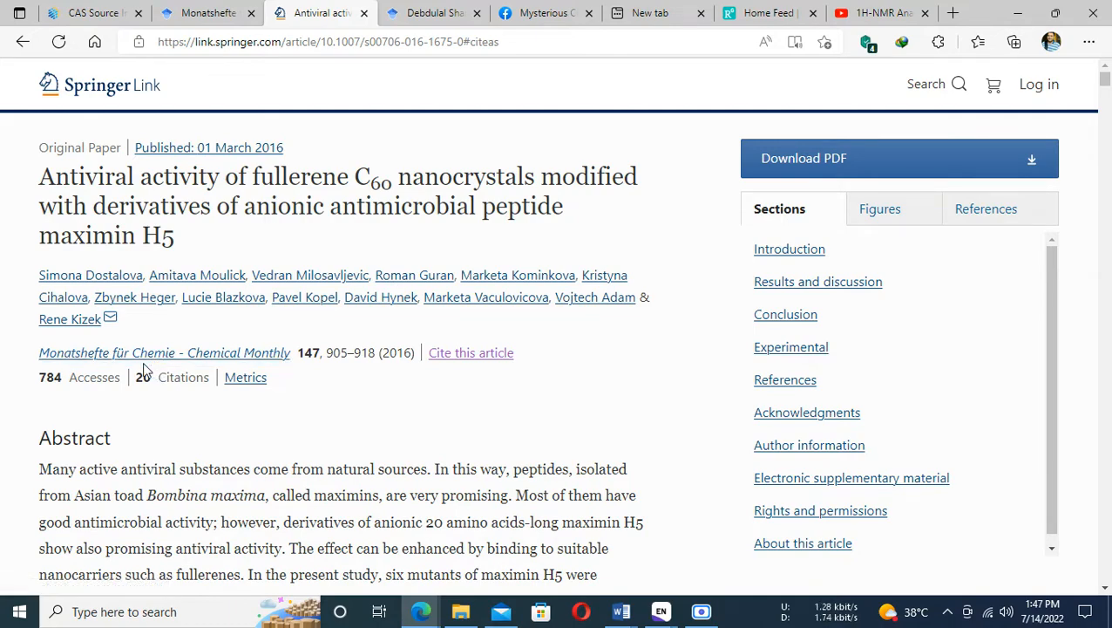
{"action": "key", "text": "alt+Tab"}
{"action": "key", "text": "alt+Tab"}
{"action": "key", "text": "alt+Tab"}
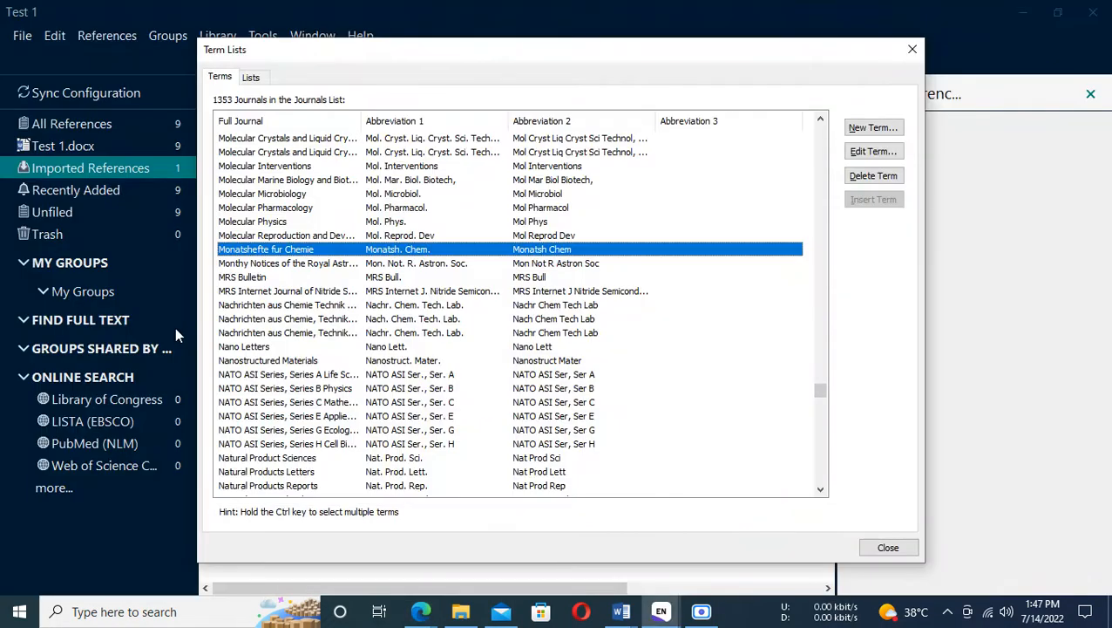
{"action": "key", "text": "alt+Tab"}
{"action": "key", "text": "alt+Tab"}
Close the term lists, show all references in EndNote and recheck the journal name of reference 5 in Word.
{"action": "left_click", "coordinate": [886, 549]}
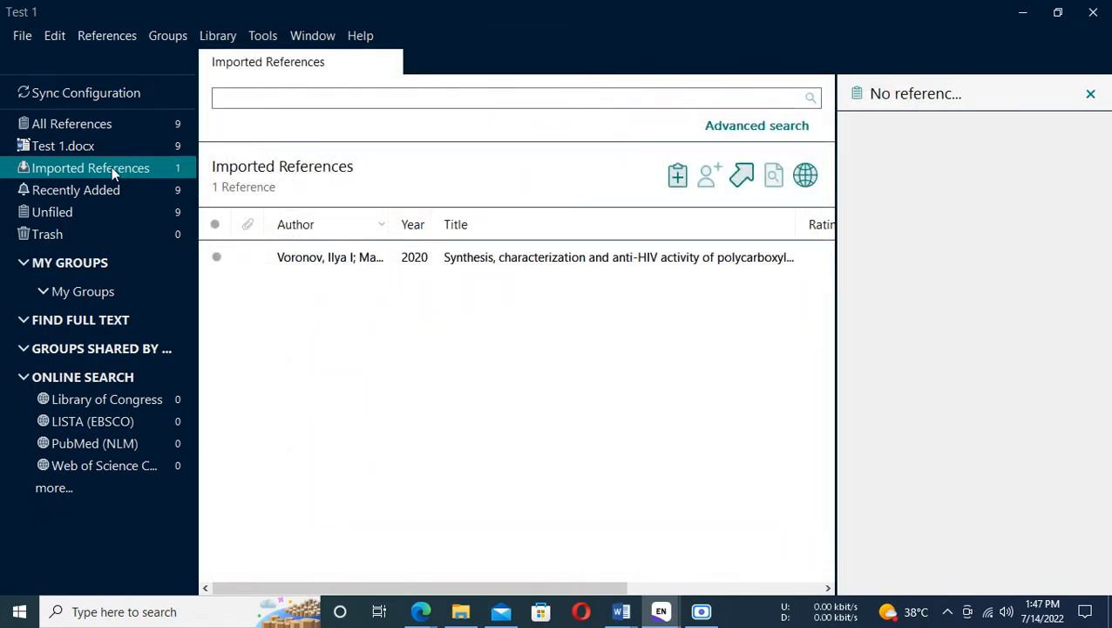
{"action": "left_click", "coordinate": [66, 127]}
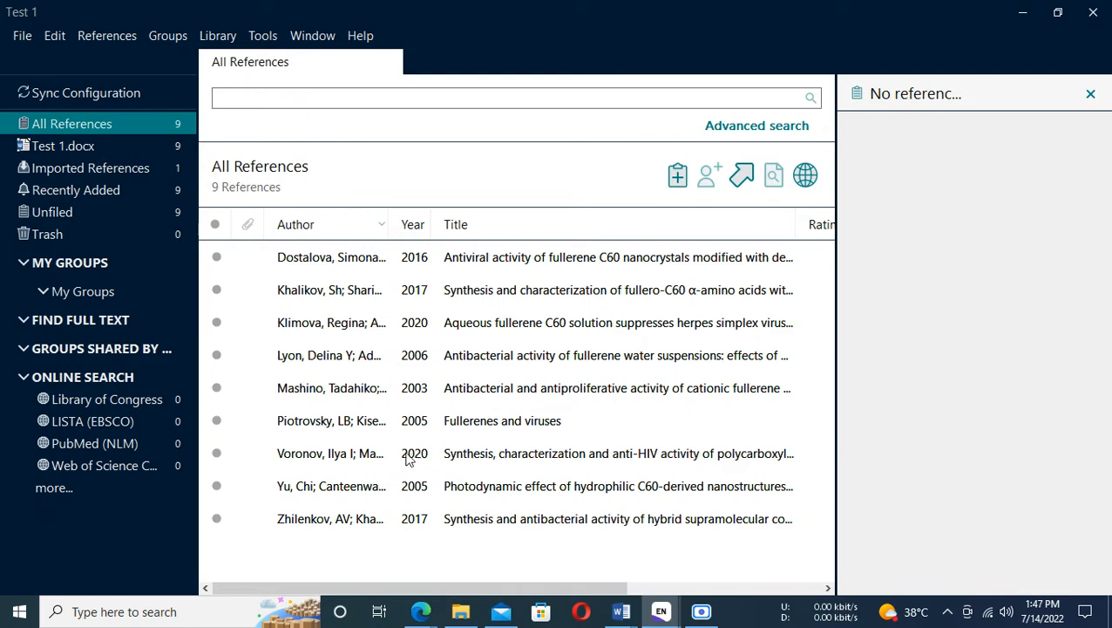
{"action": "key", "text": "alt+Tab"}
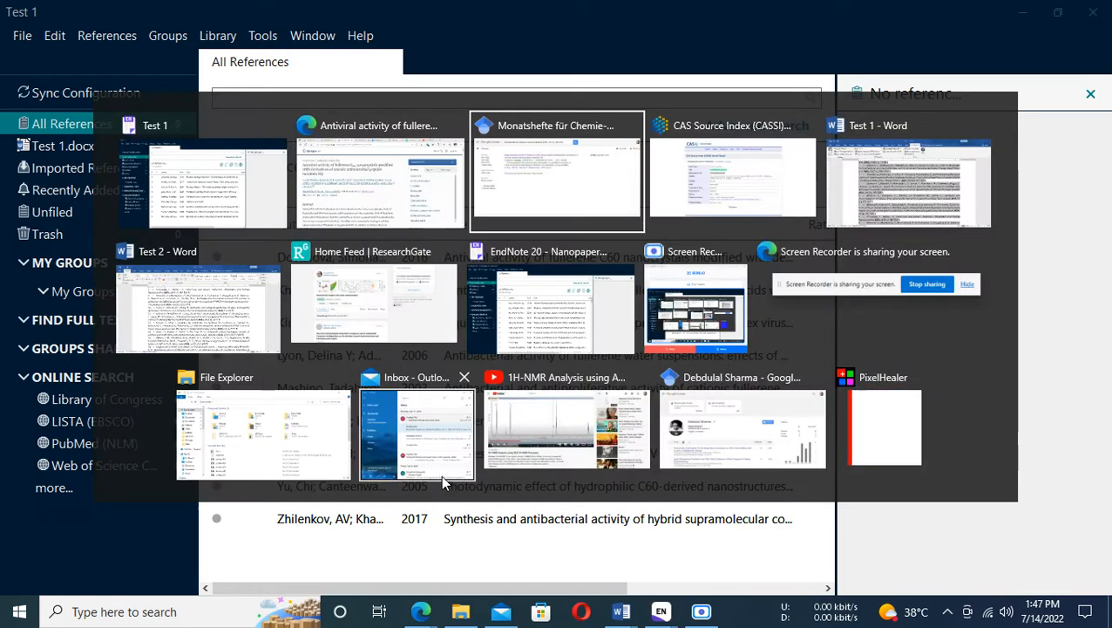
{"action": "key", "text": "alt+Tab"}
{"action": "key", "text": "alt+Tab"}
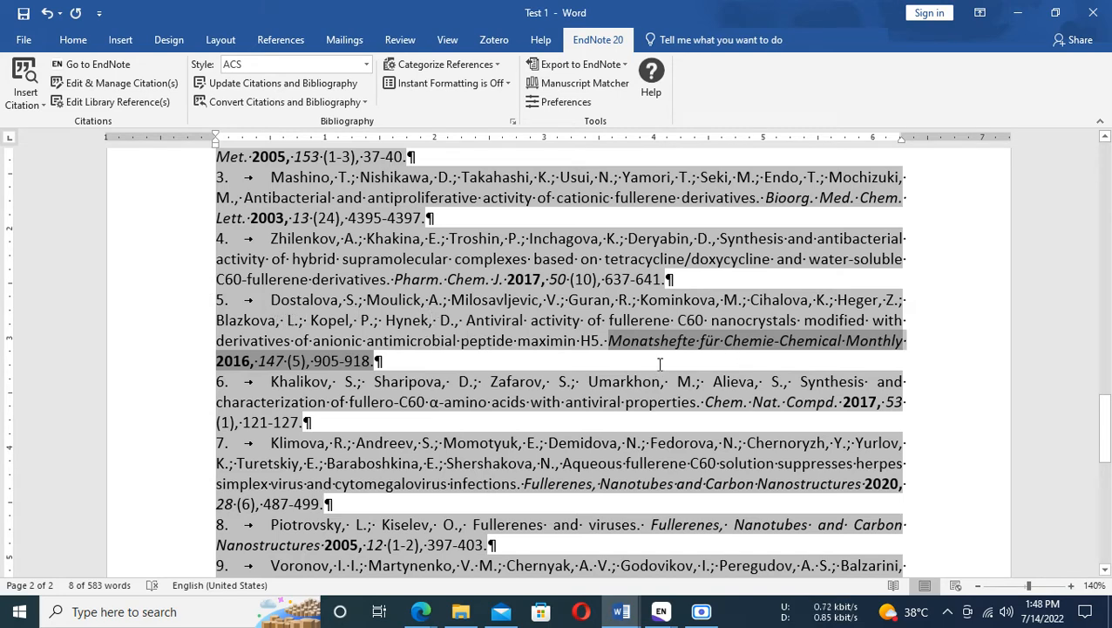
{"action": "key", "text": "alt+Tab"}
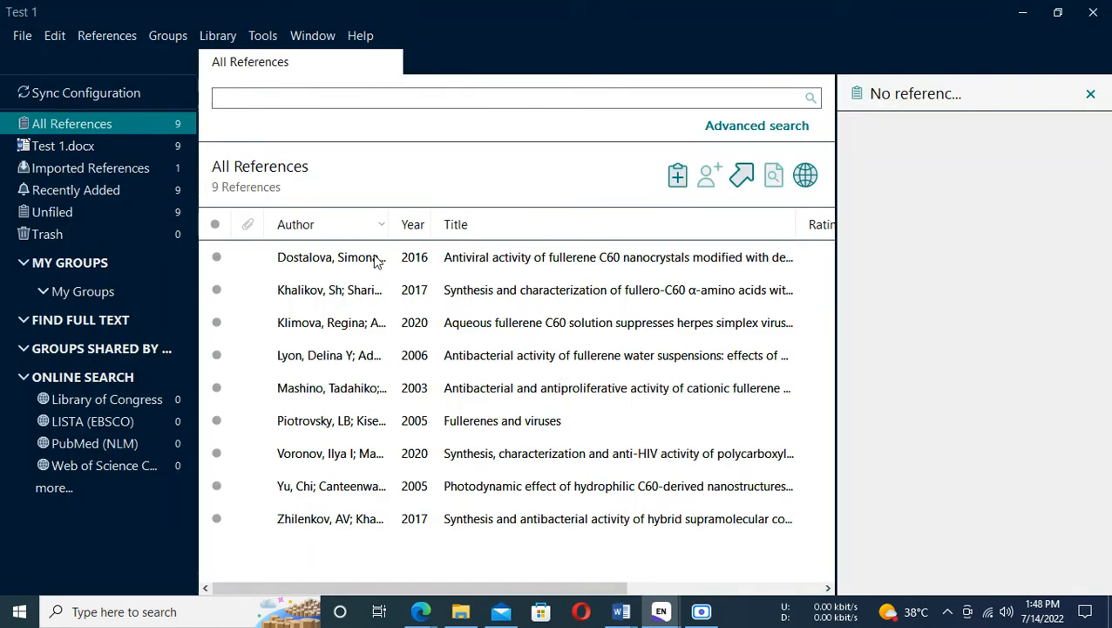
Select the 2016 reference on antiviral activity of fullerene C60 nanocrystals in EndNote and view the journal details in its summary.
{"action": "left_click", "coordinate": [326, 260]}
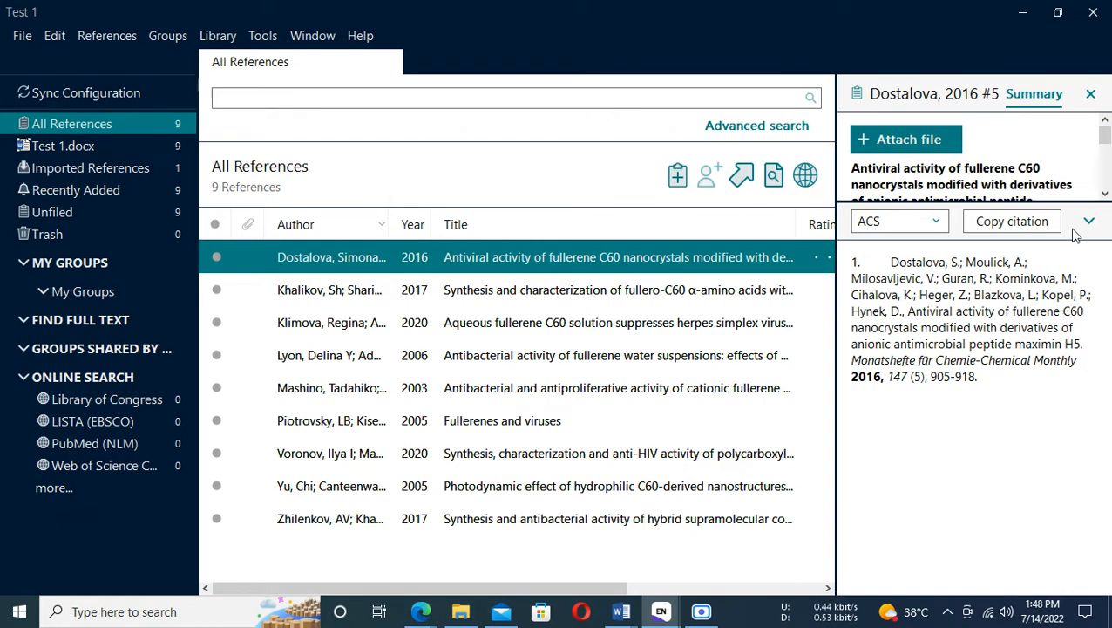
{"action": "scroll", "coordinate": [954, 159], "scroll_direction": "down", "scroll_amount": 5}
{"action": "scroll", "coordinate": [954, 159], "scroll_direction": "up", "scroll_amount": 1}
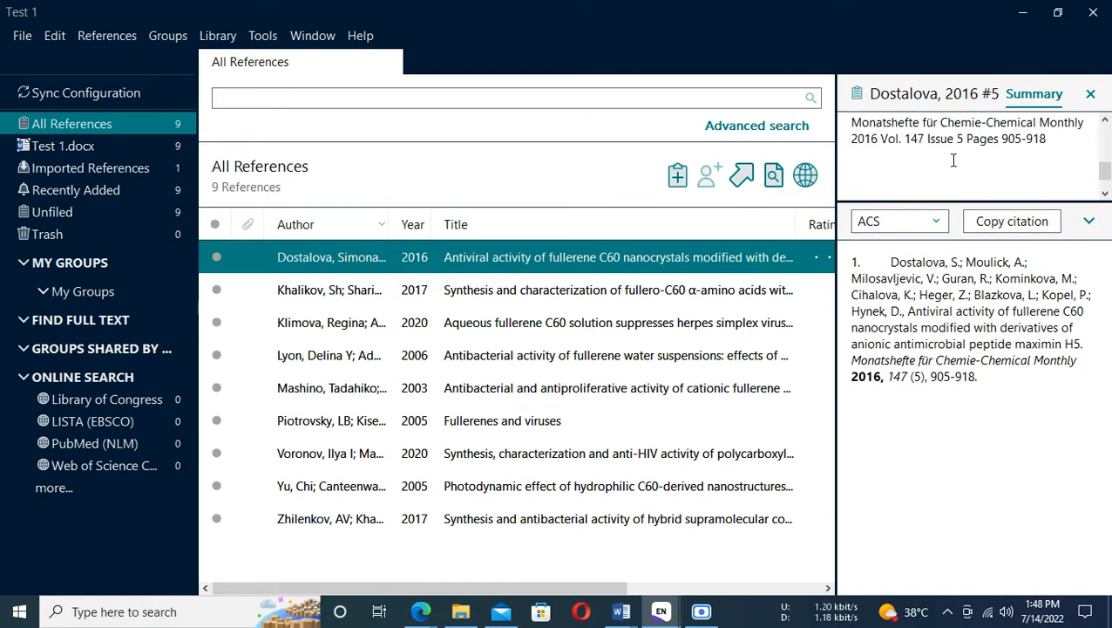
Collapse the formatted citation preview so the selected reference's full summary can be read.
{"action": "scroll", "coordinate": [954, 160], "scroll_direction": "up", "scroll_amount": 4}
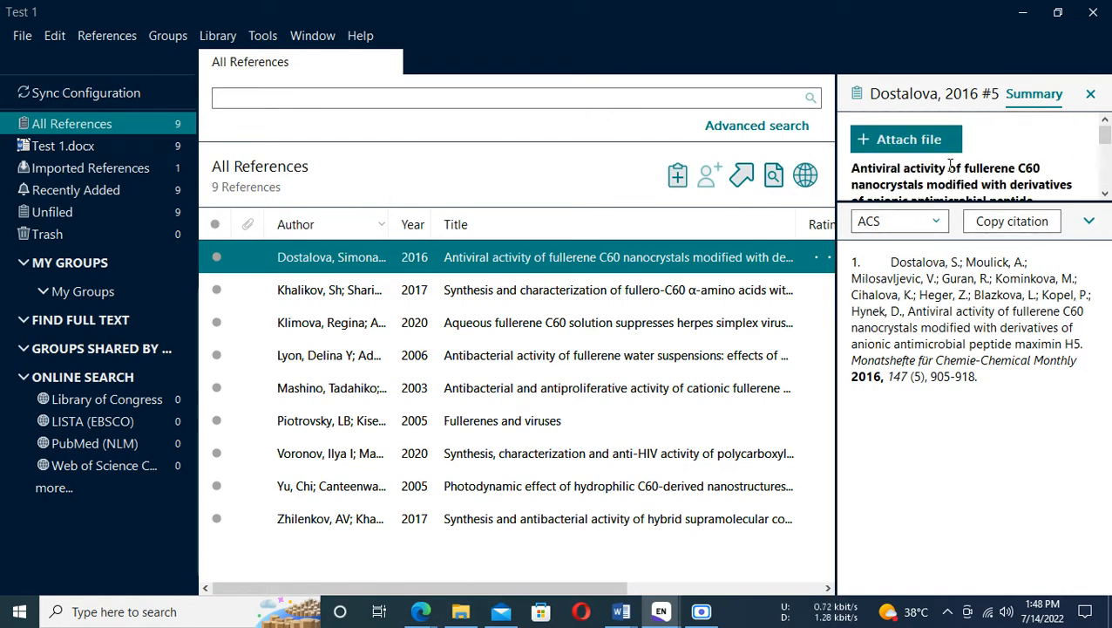
{"action": "left_click", "coordinate": [1090, 222]}
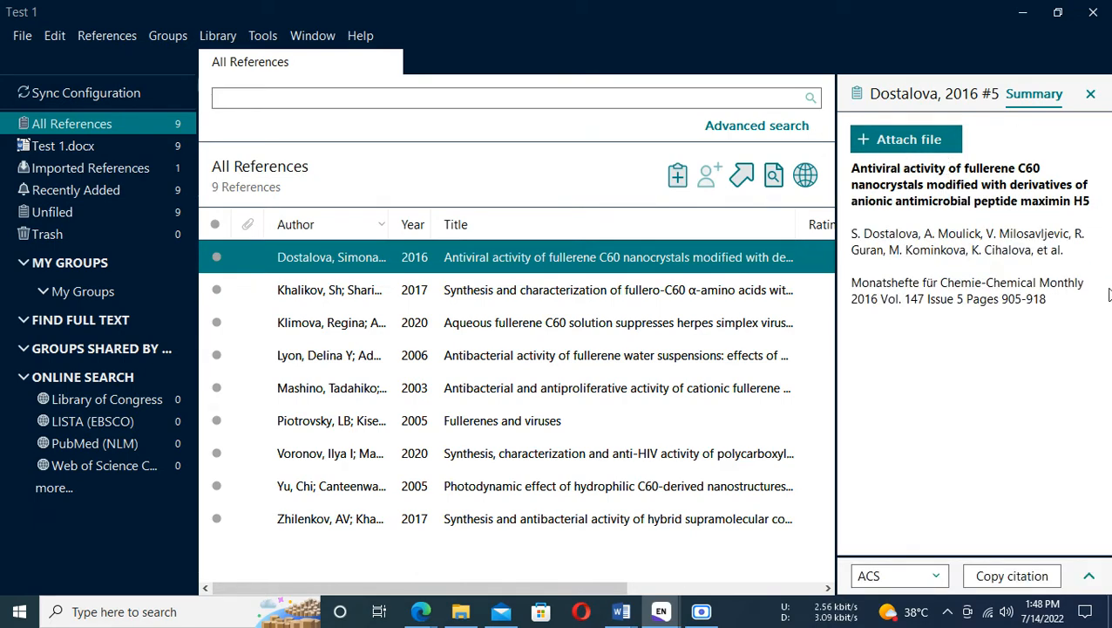
{"action": "left_click", "coordinate": [1091, 94]}
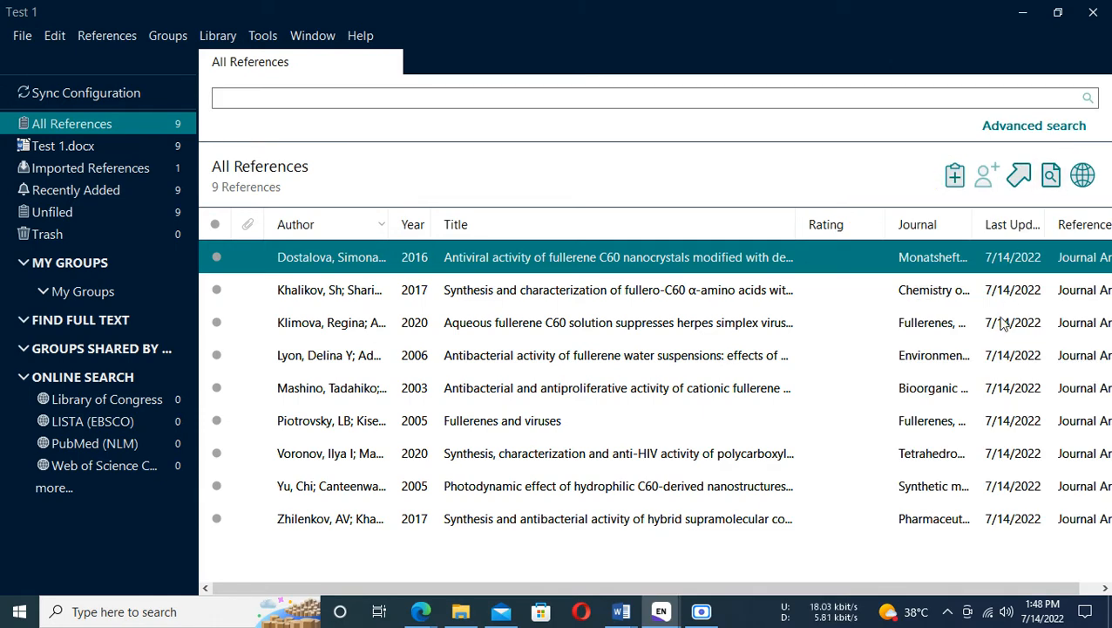
{"action": "right_click", "coordinate": [529, 261]}
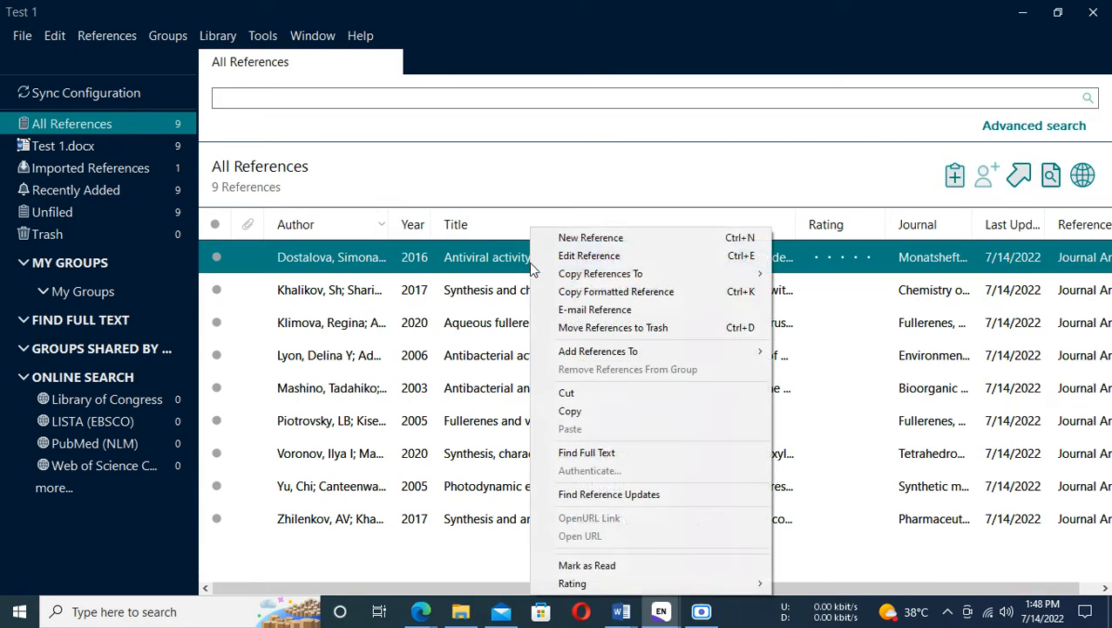
{"action": "left_click", "coordinate": [55, 35]}
{"action": "mouse_move", "coordinate": [94, 41]}
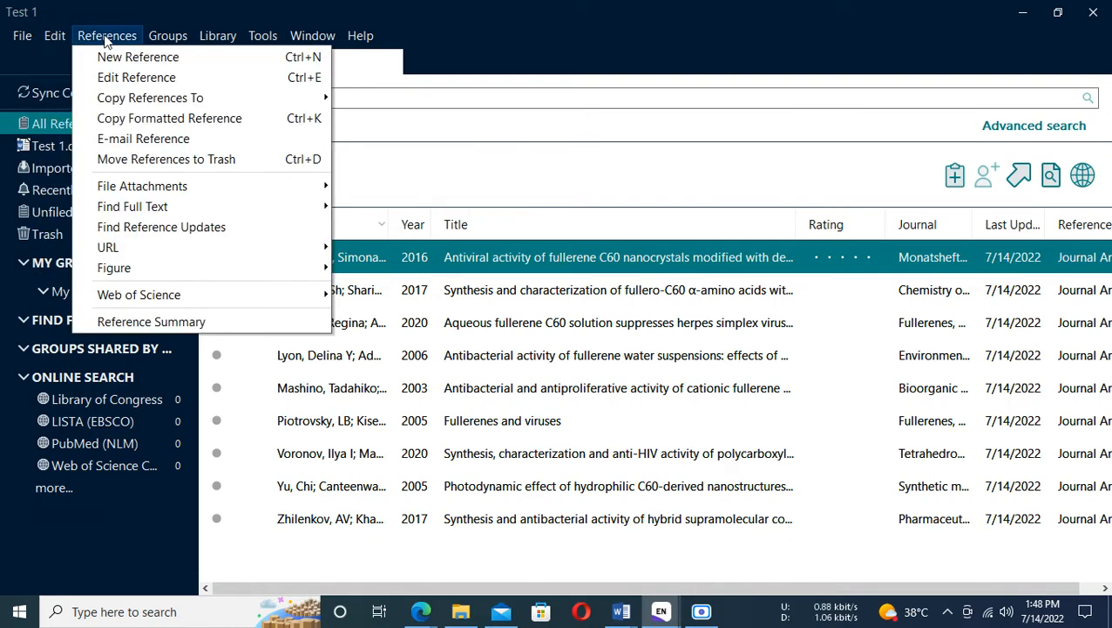
{"action": "left_click", "coordinate": [581, 568]}
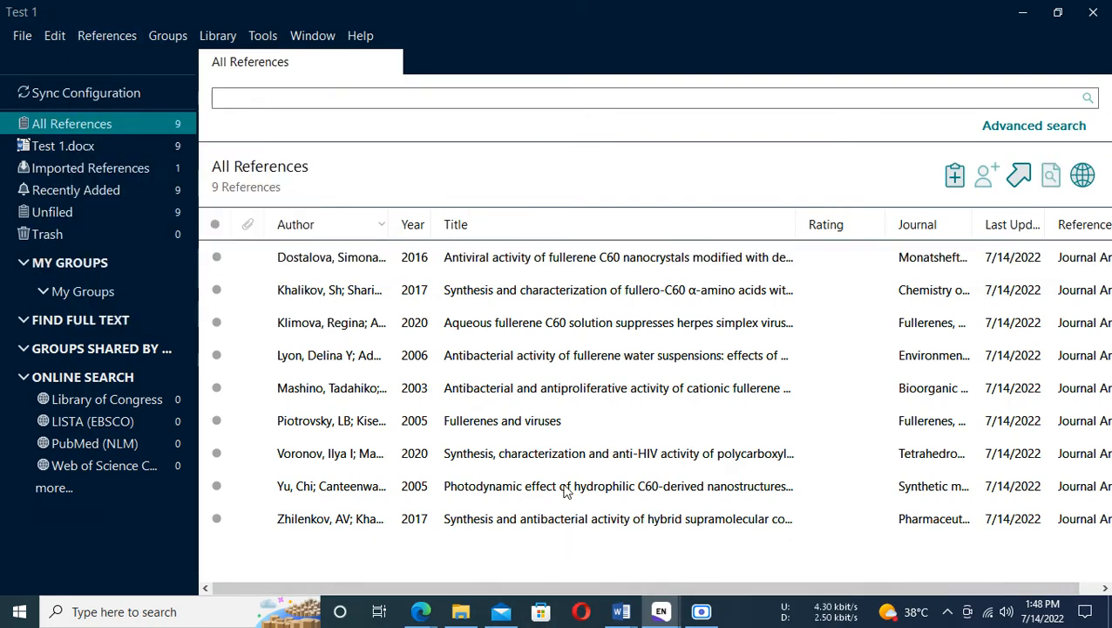
Edit the 2016 antiviral fullerene C60 nanocrystals reference, shorten its Journal field to "Monatshefte für Chemie" and save it.
{"action": "left_click", "coordinate": [513, 259]}
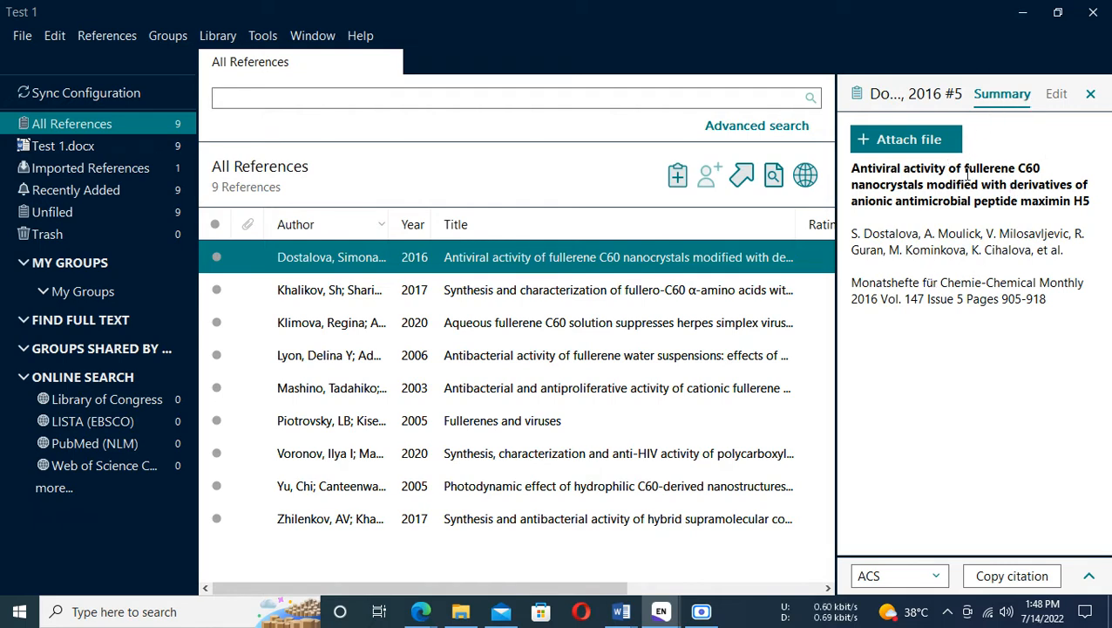
{"action": "left_click", "coordinate": [1058, 97]}
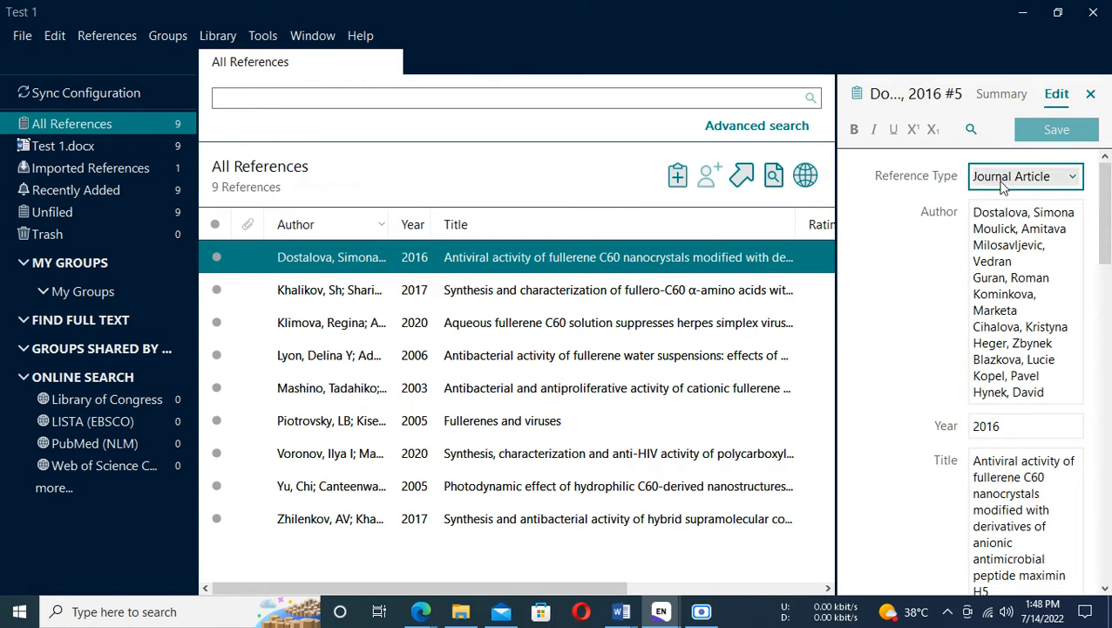
{"action": "scroll", "coordinate": [1057, 338], "scroll_direction": "down", "scroll_amount": 3}
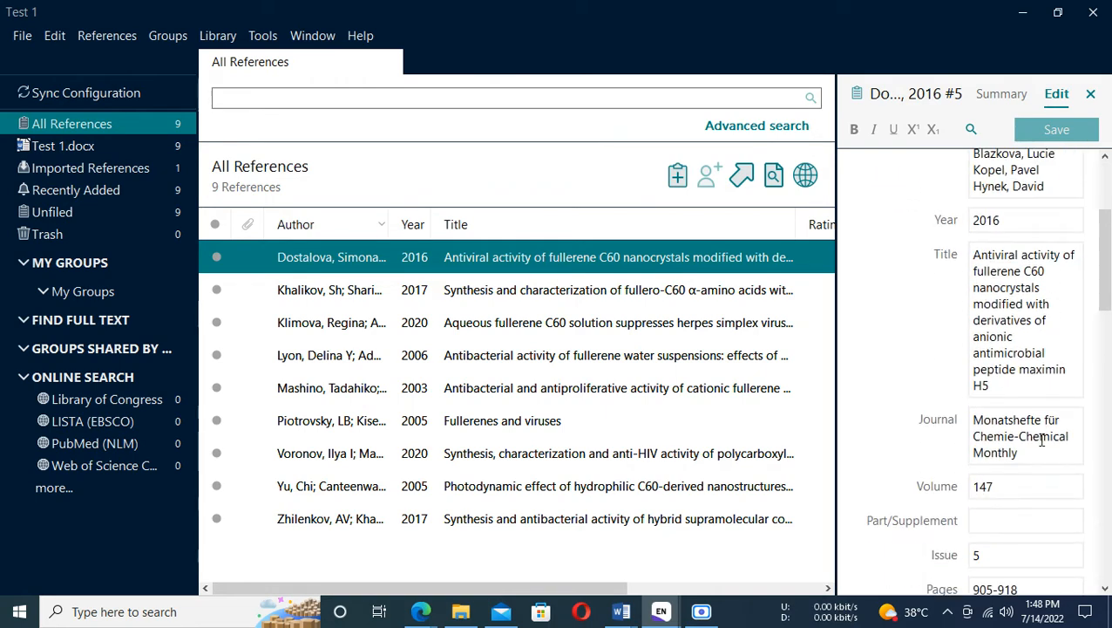
{"action": "left_click_drag", "start_coordinate": [1029, 453], "coordinate": [924, 377]}
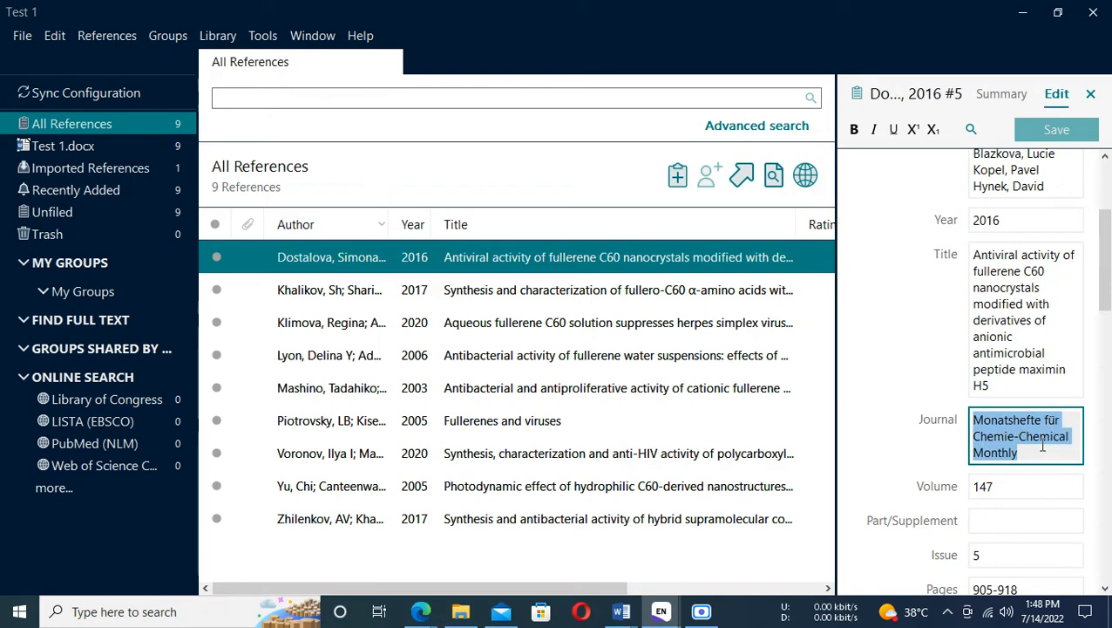
{"action": "left_click", "coordinate": [1019, 438]}
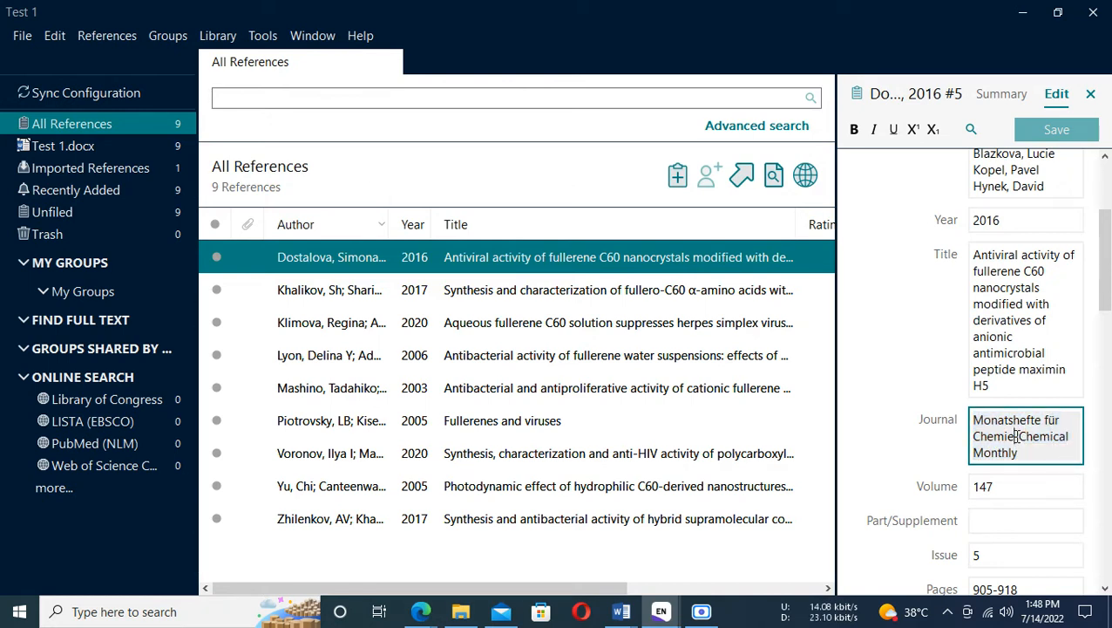
{"action": "left_click_drag", "start_coordinate": [1017, 436], "coordinate": [1021, 453]}
{"action": "key", "text": "BackSpace"}
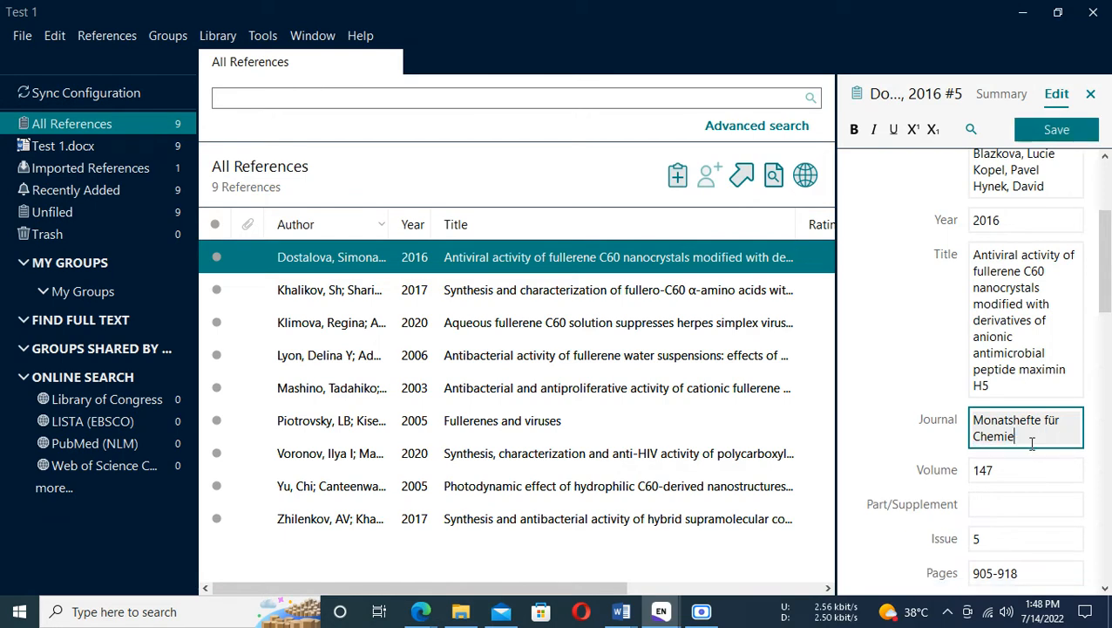
{"action": "left_click", "coordinate": [1067, 128]}
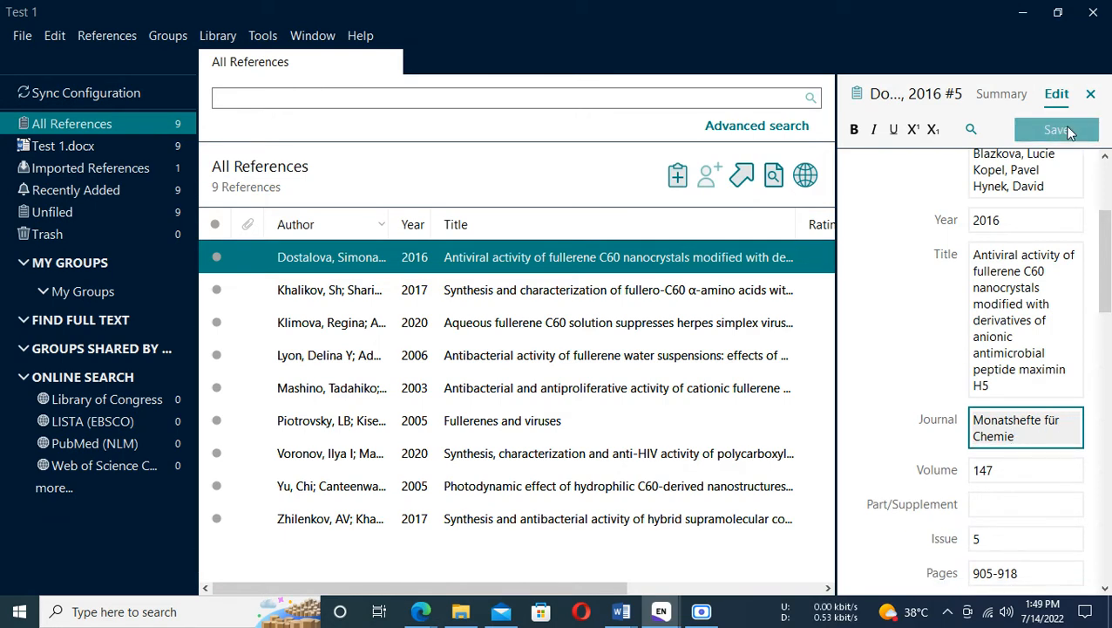
{"action": "left_click", "coordinate": [868, 332]}
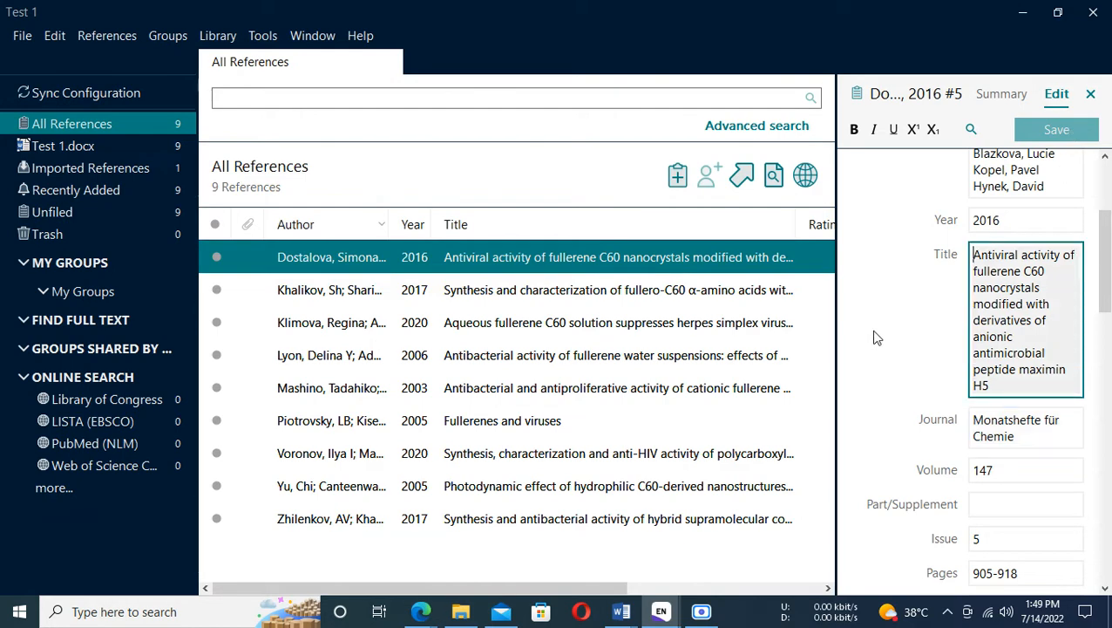
Switch to the Test 1 document in Word and update its citations and bibliography.
{"action": "mouse_move", "coordinate": [620, 613]}
{"action": "left_click", "coordinate": [676, 529]}
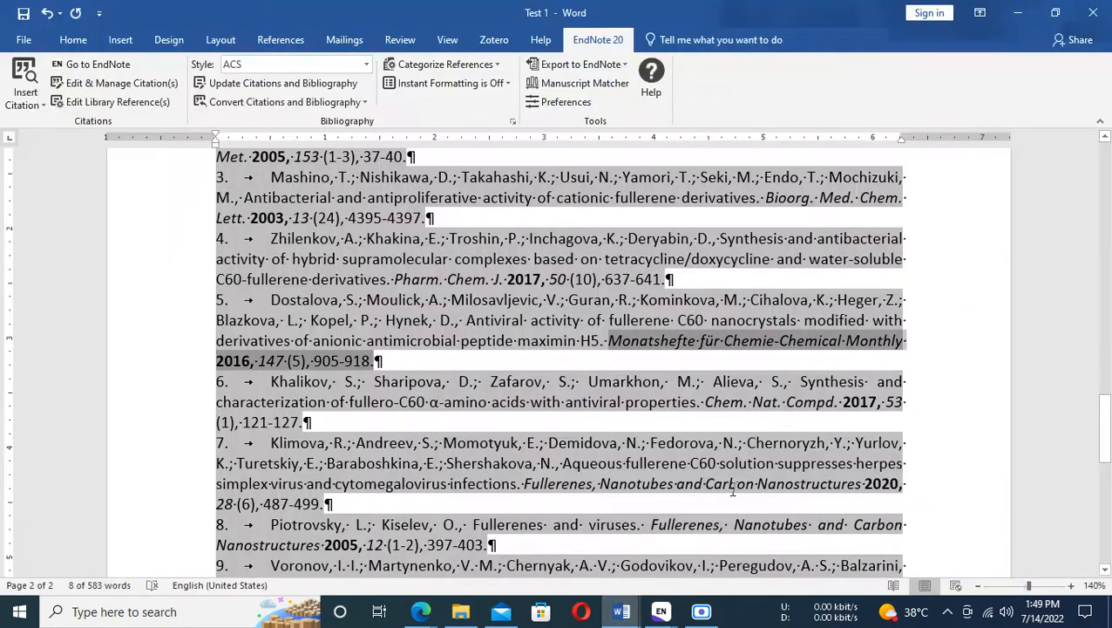
{"action": "left_click", "coordinate": [908, 299]}
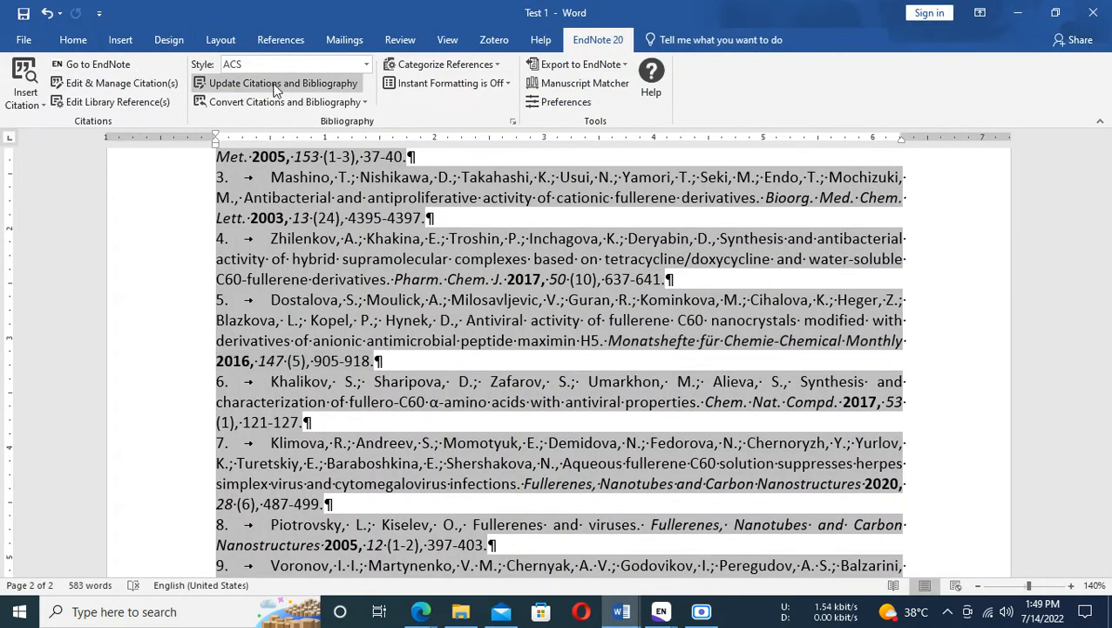
{"action": "left_click", "coordinate": [272, 83]}
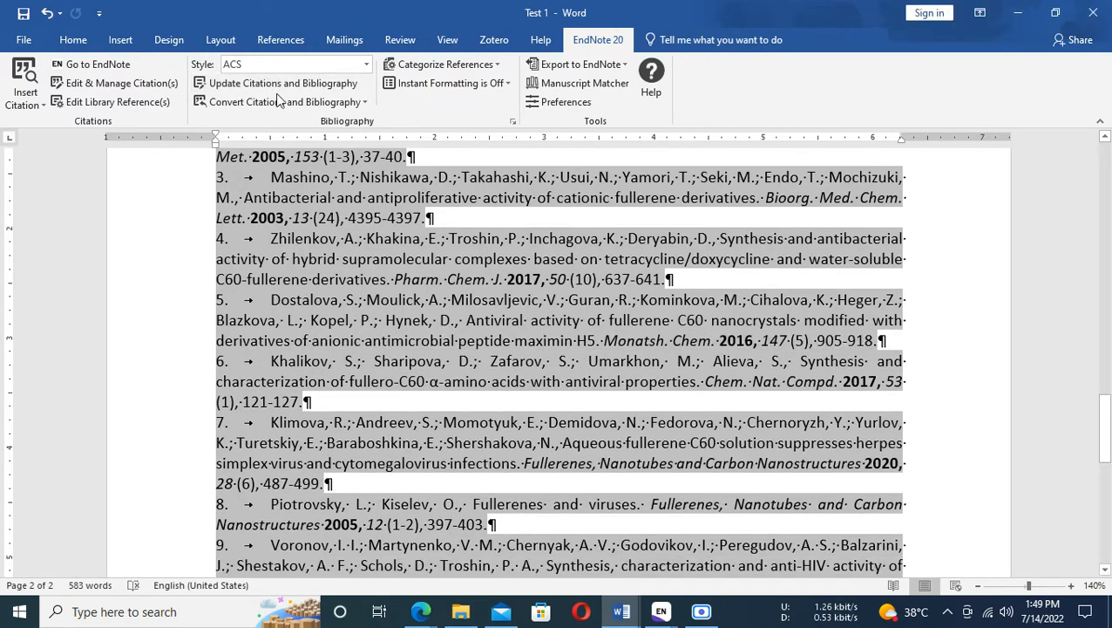
Check the journal name of reference 5 in the updated bibliography.
{"action": "scroll", "coordinate": [878, 326], "scroll_direction": "up", "scroll_amount": 3}
{"action": "left_click", "coordinate": [325, 329]}
{"action": "scroll", "coordinate": [383, 314], "scroll_direction": "down", "scroll_amount": 4}
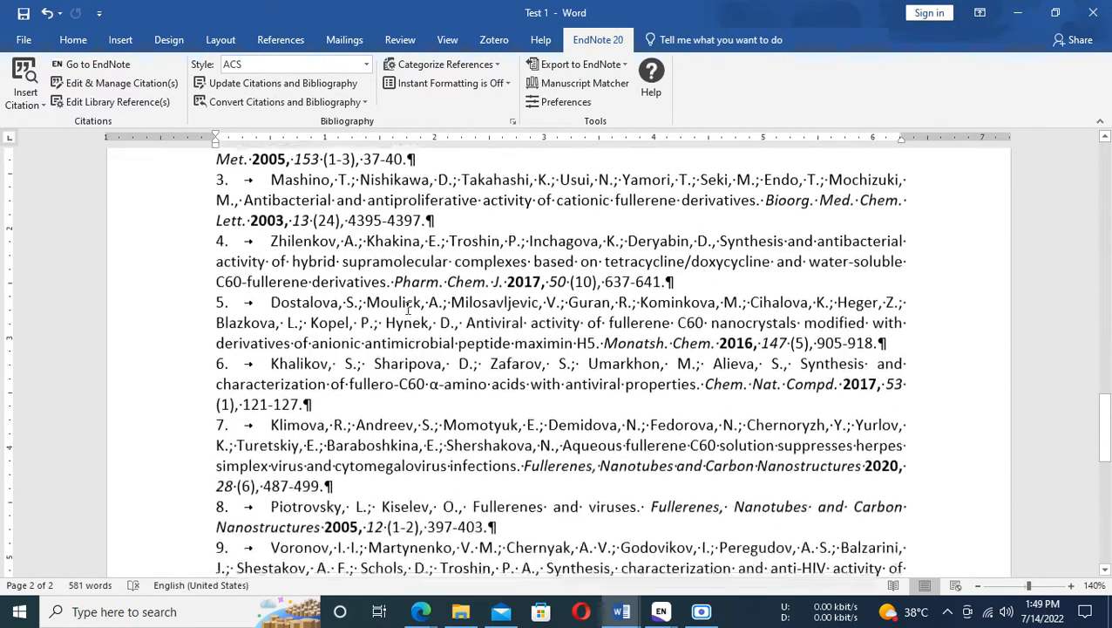
{"action": "scroll", "coordinate": [646, 305], "scroll_direction": "up", "scroll_amount": 1}
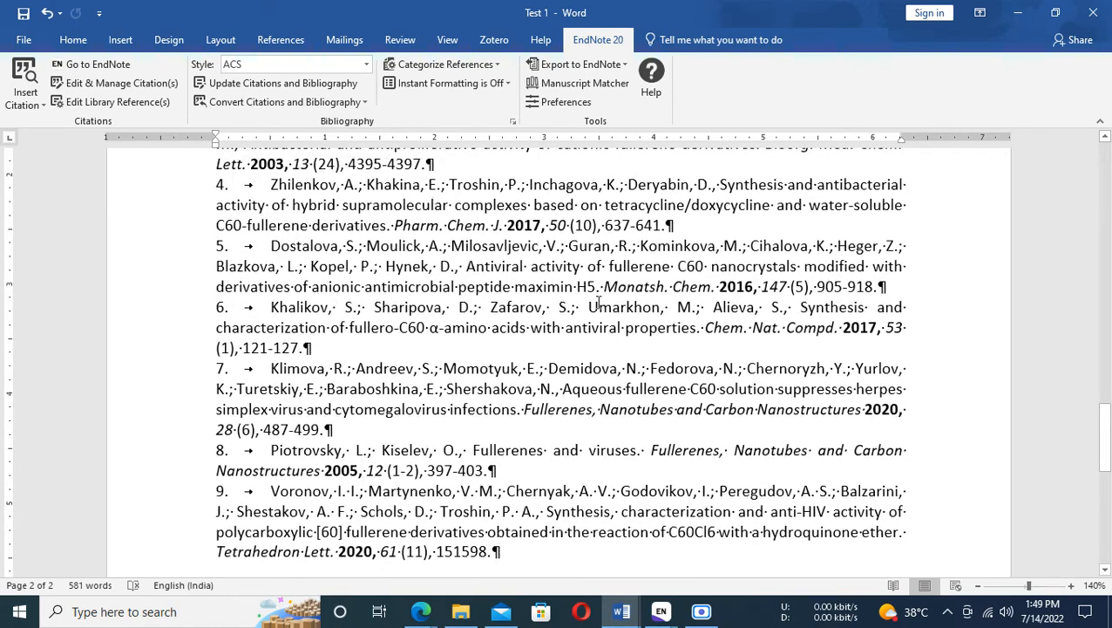
{"action": "left_click_drag", "start_coordinate": [607, 286], "coordinate": [715, 288]}
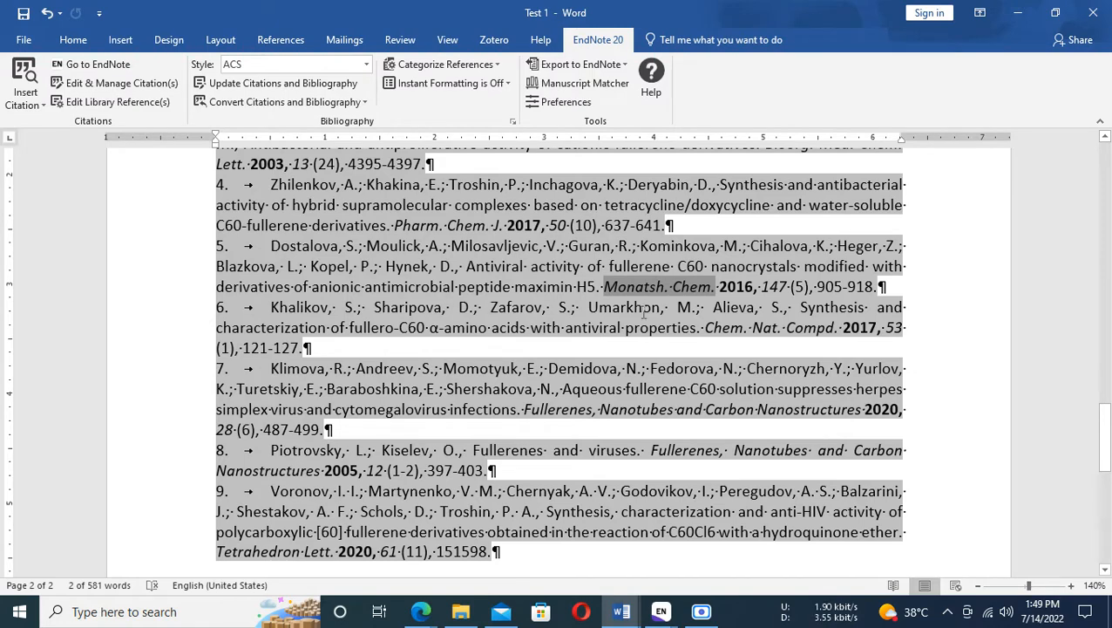
Copy the journal name, year, volume, issue and pages of reference 7 from the bibliography.
{"action": "scroll", "coordinate": [643, 311], "scroll_direction": "down", "scroll_amount": 1}
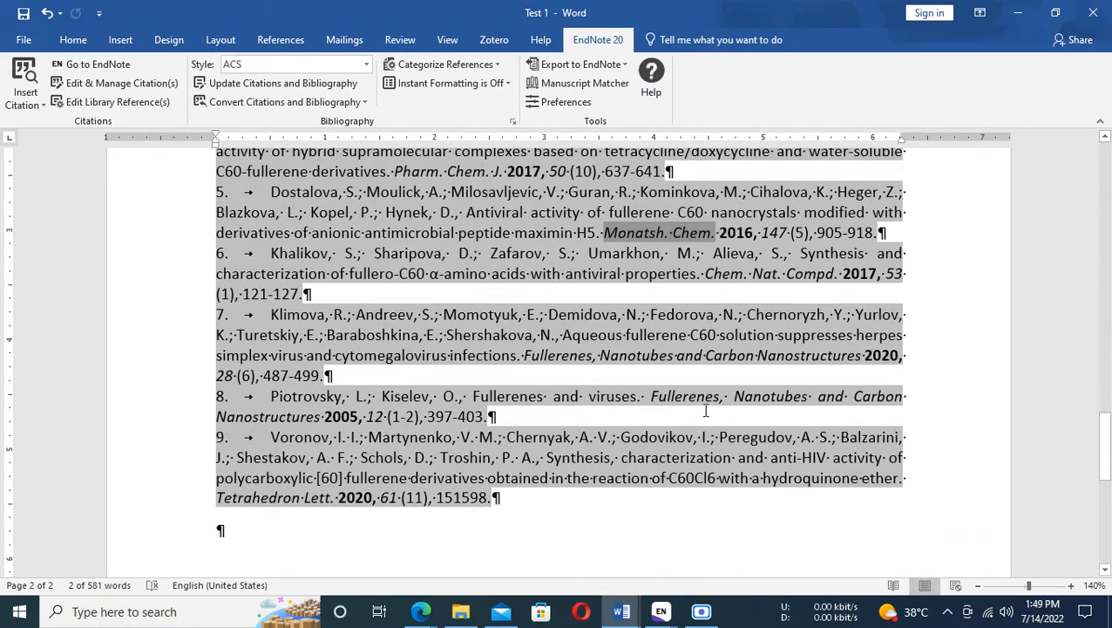
{"action": "left_click", "coordinate": [531, 375]}
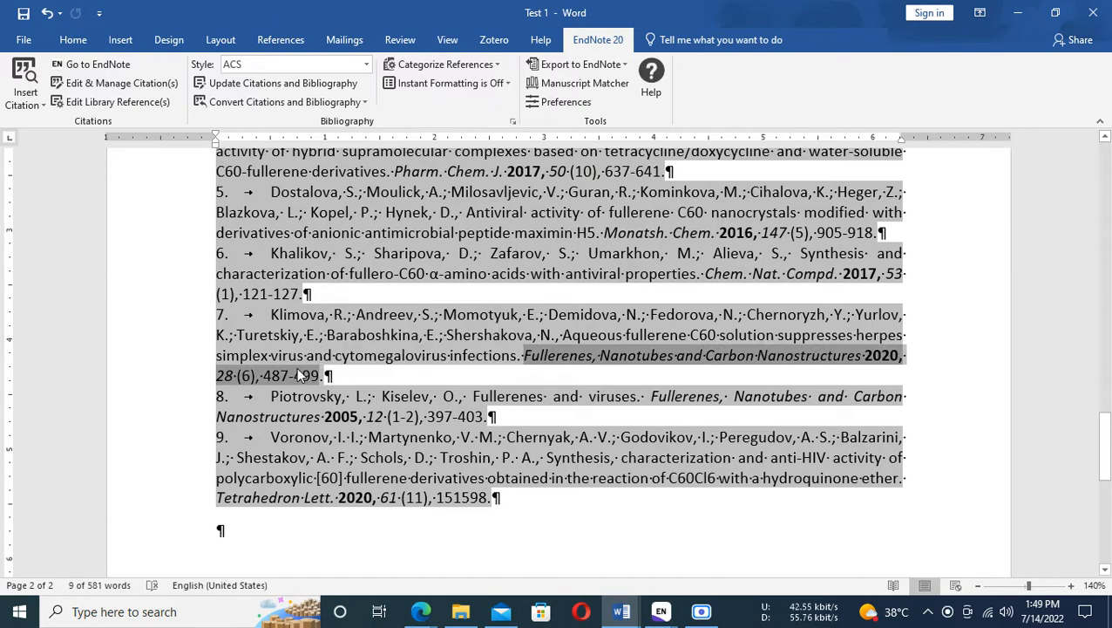
{"action": "right_click", "coordinate": [297, 369]}
{"action": "left_click", "coordinate": [337, 400]}
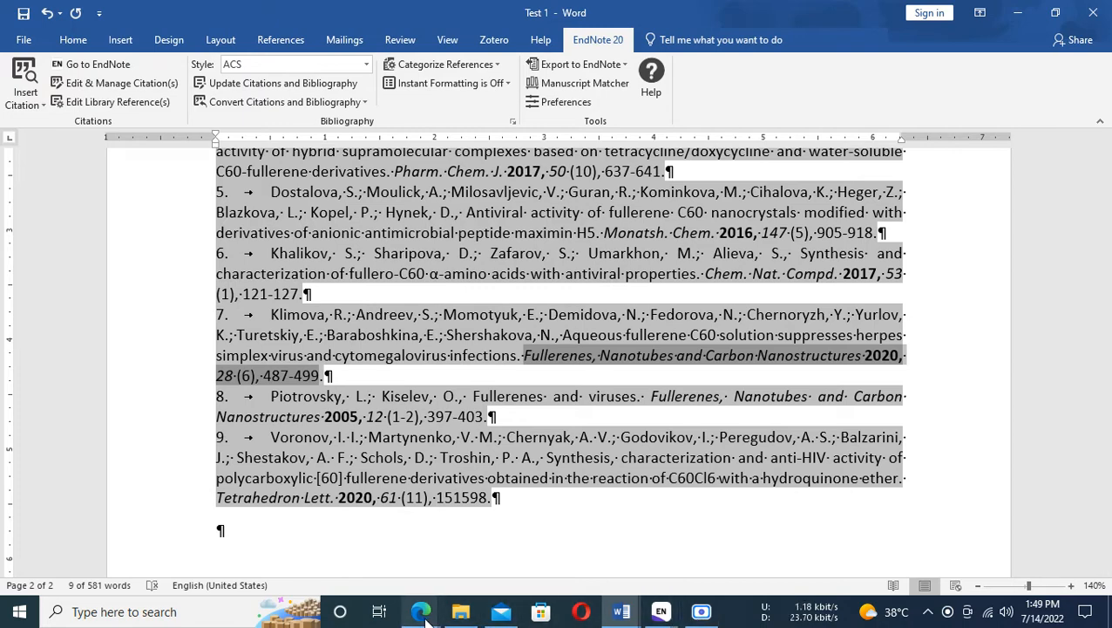
Switch to Edge and search Google Scholar for "Fullerenes, Nanotubes and Carbon Nanostructures 2020, 28 (6), 487-499".
{"action": "mouse_move", "coordinate": [422, 610]}
{"action": "left_click", "coordinate": [343, 546]}
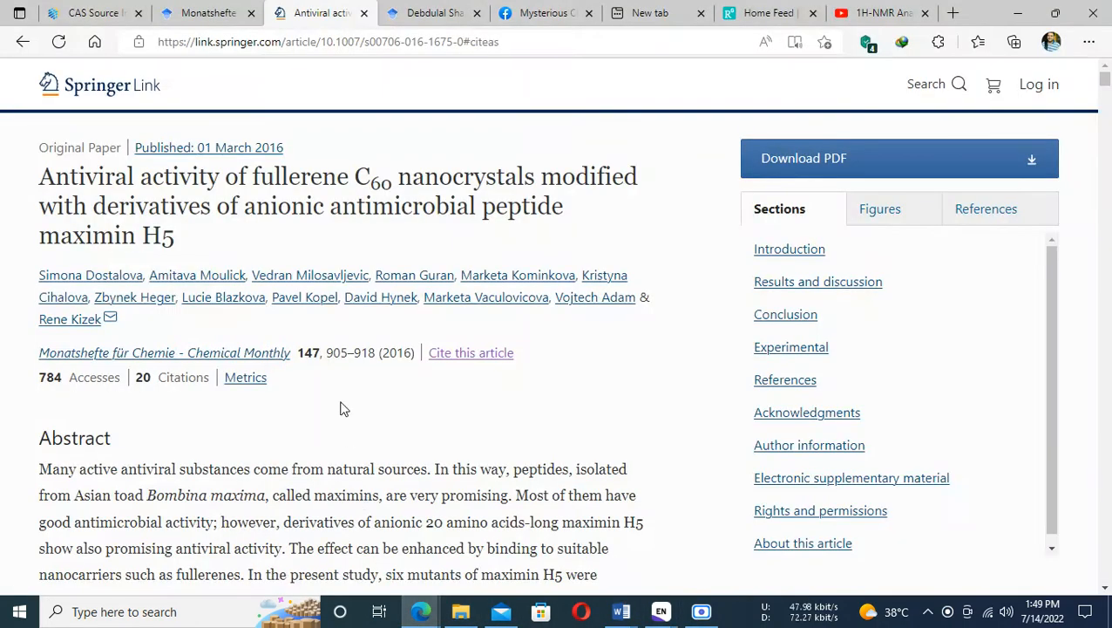
{"action": "left_click", "coordinate": [194, 17]}
{"action": "left_click_drag", "start_coordinate": [613, 89], "coordinate": [2, 210]}
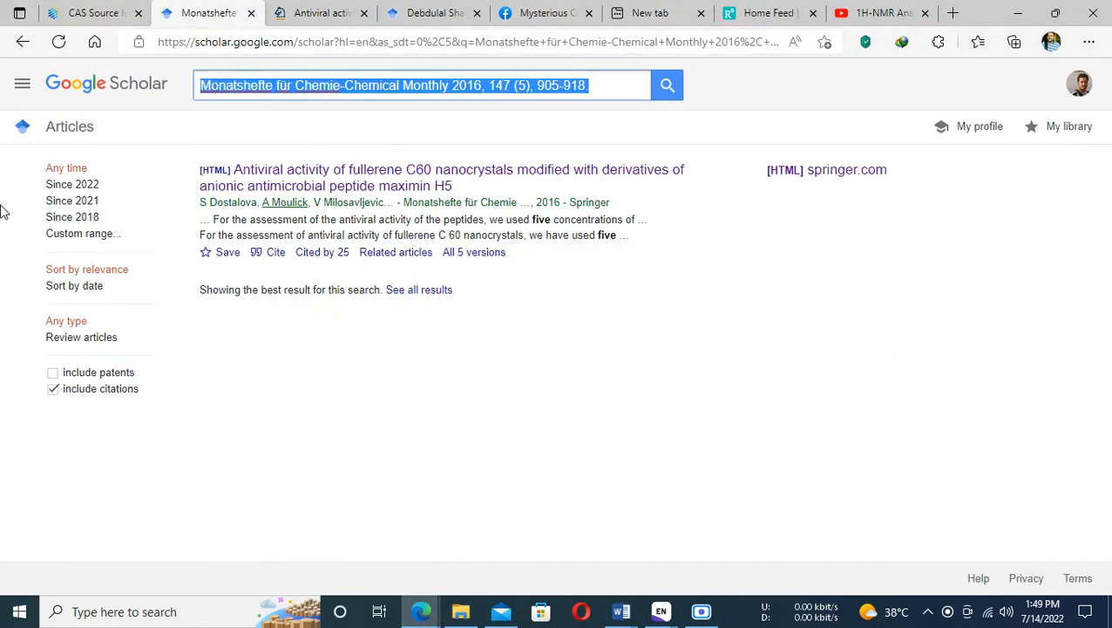
{"action": "key", "text": "ctrl+v"}
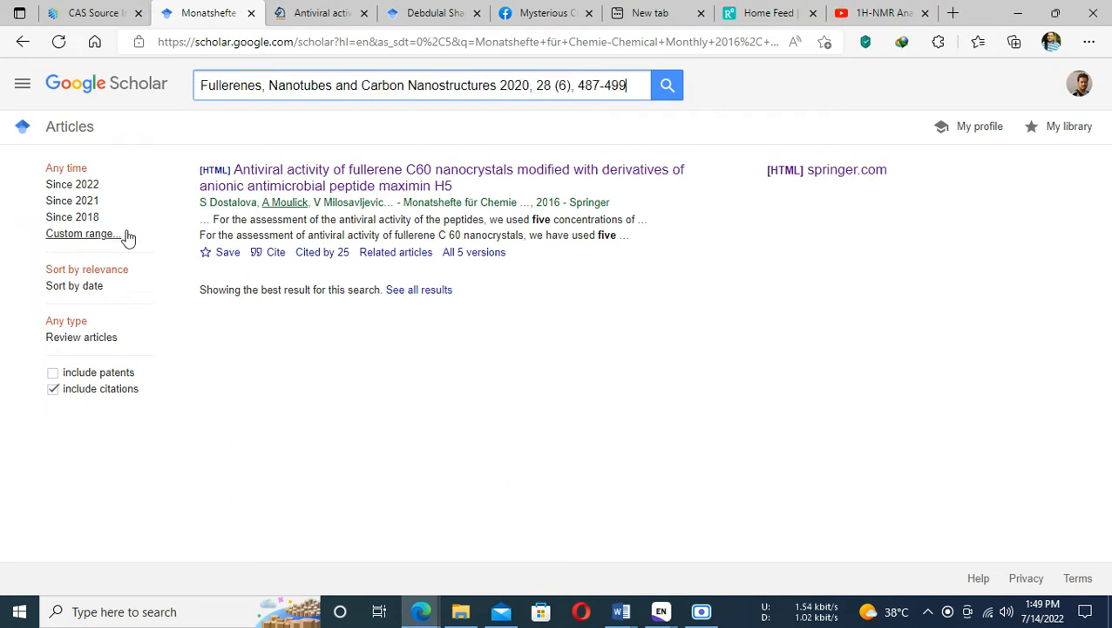
{"action": "left_click", "coordinate": [663, 92]}
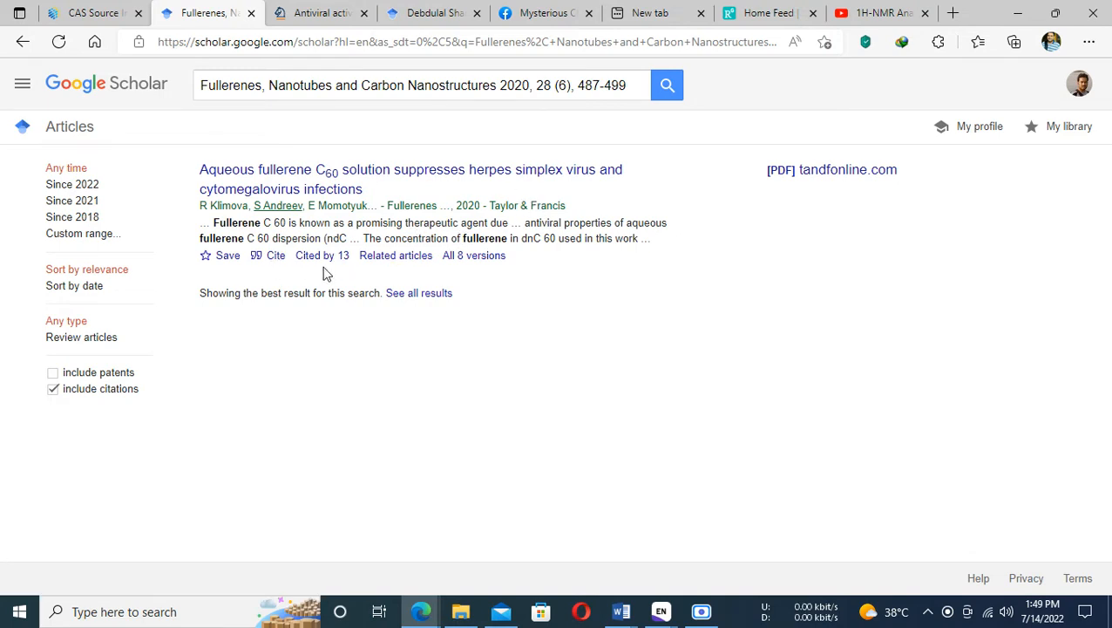
Open the aqueous fullerene C60 article in a new tab and view its citation formats in Google Scholar.
{"action": "right_click", "coordinate": [318, 179]}
{"action": "left_click", "coordinate": [366, 121]}
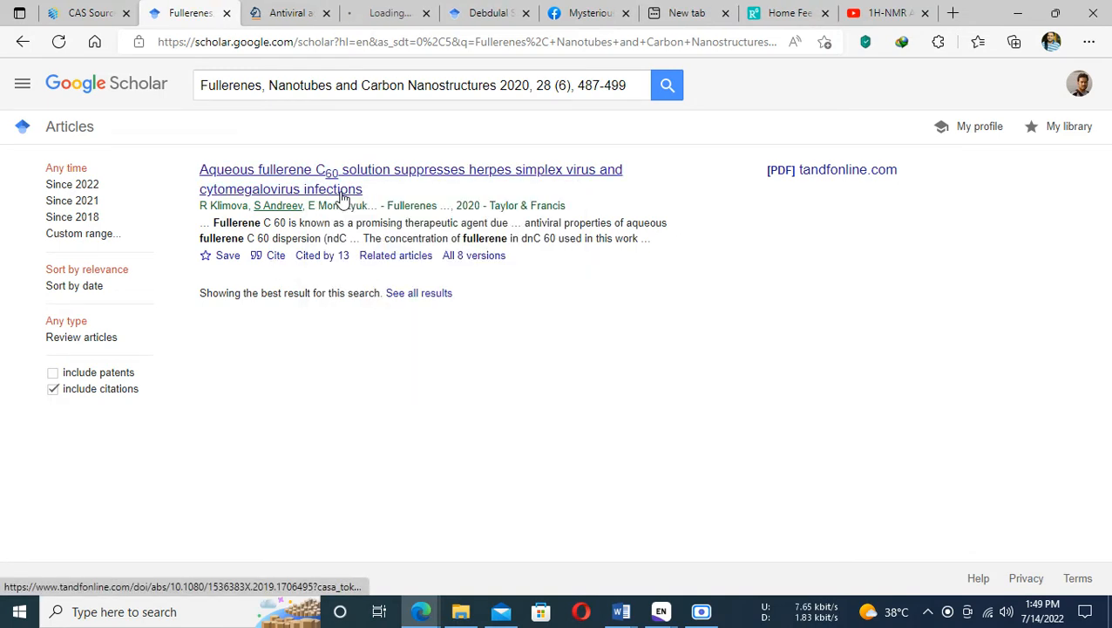
{"action": "left_click", "coordinate": [276, 256]}
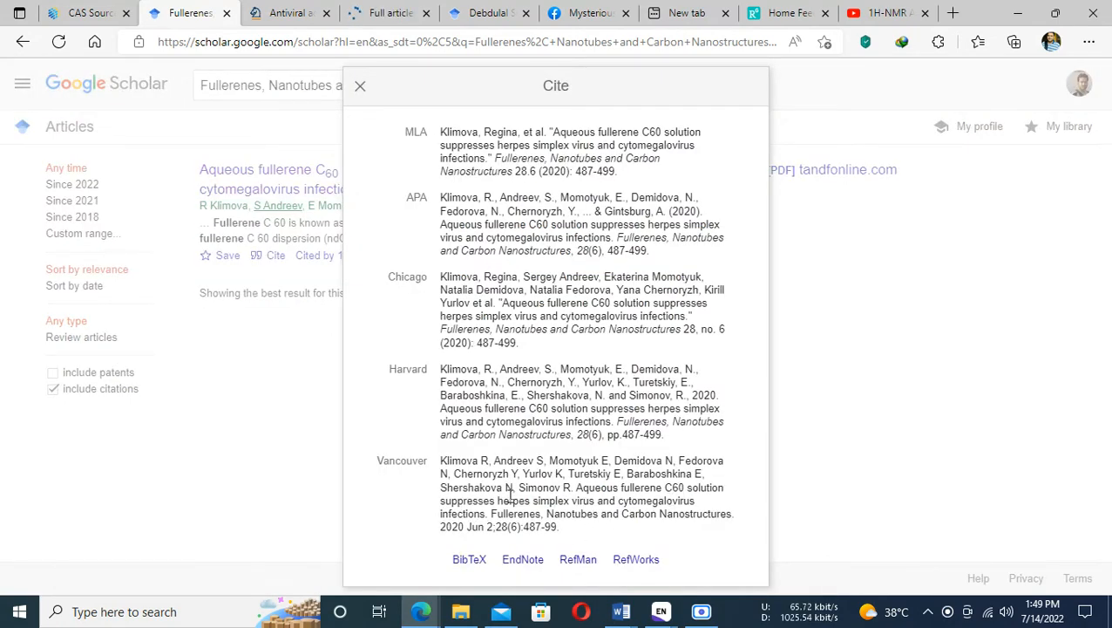
{"action": "left_click", "coordinate": [361, 87]}
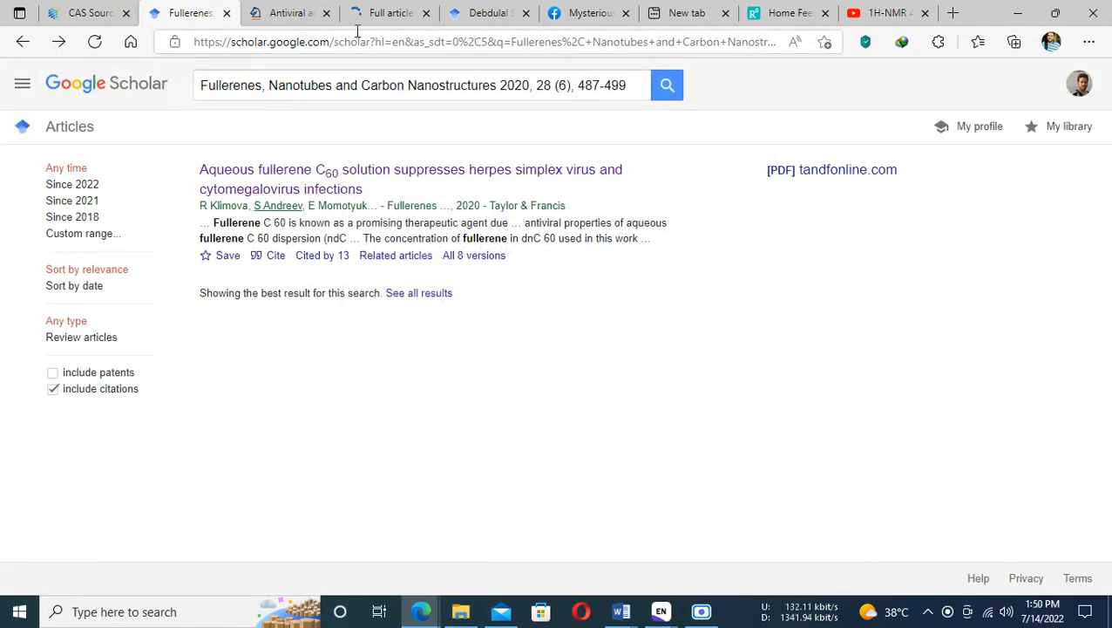
Open the article's citation download page on Taylor & Francis Online and examine how the journal name is cited.
{"action": "left_click", "coordinate": [388, 13]}
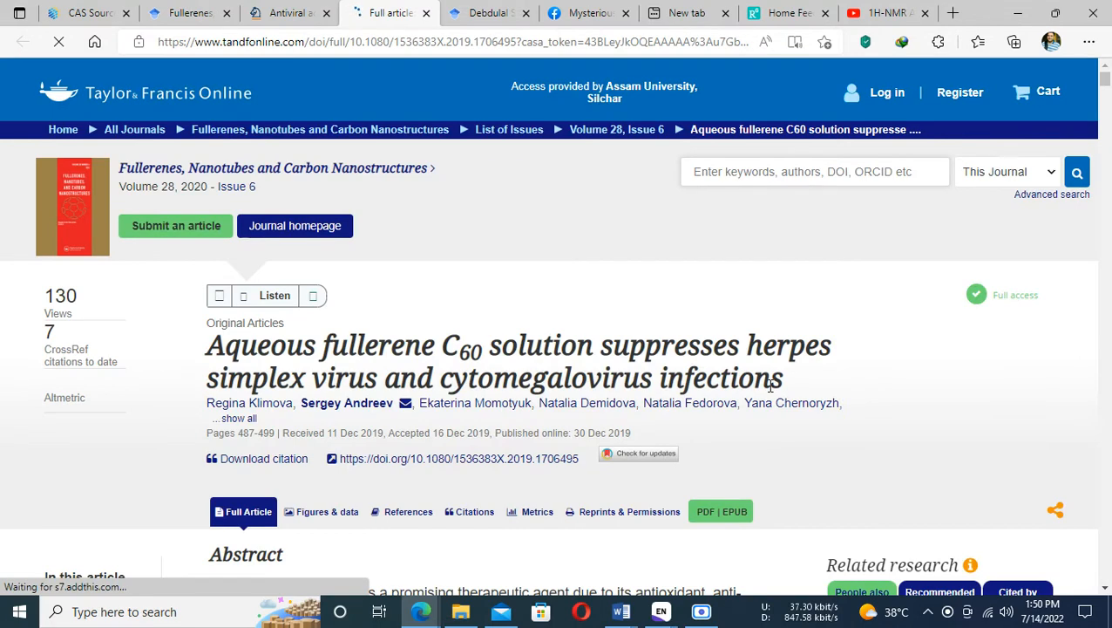
{"action": "scroll", "coordinate": [771, 384], "scroll_direction": "down", "scroll_amount": 2}
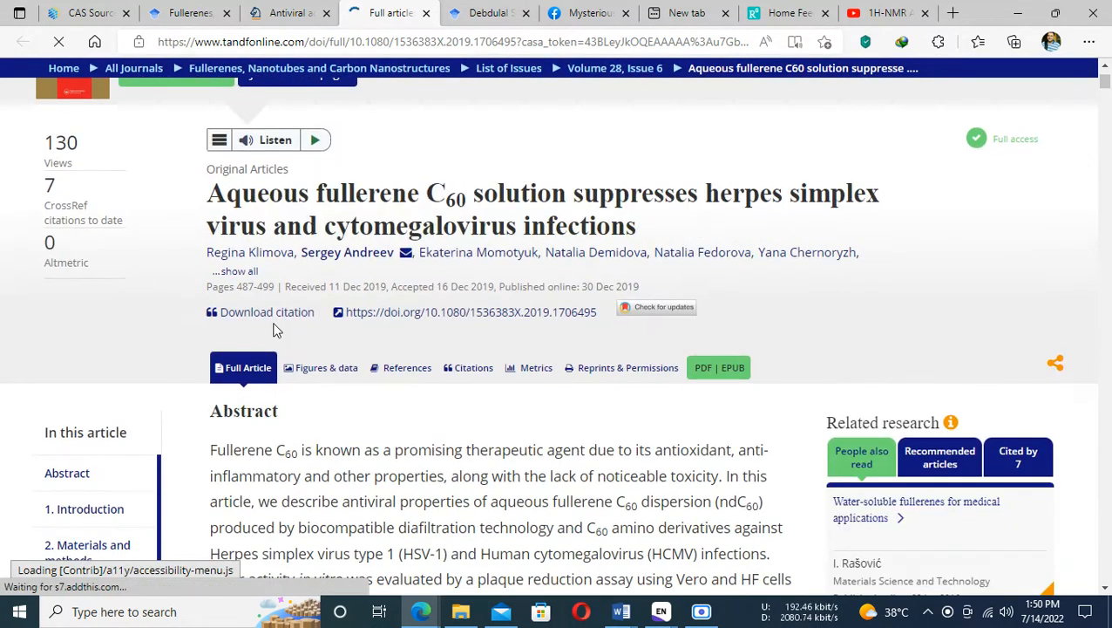
{"action": "left_click", "coordinate": [280, 346]}
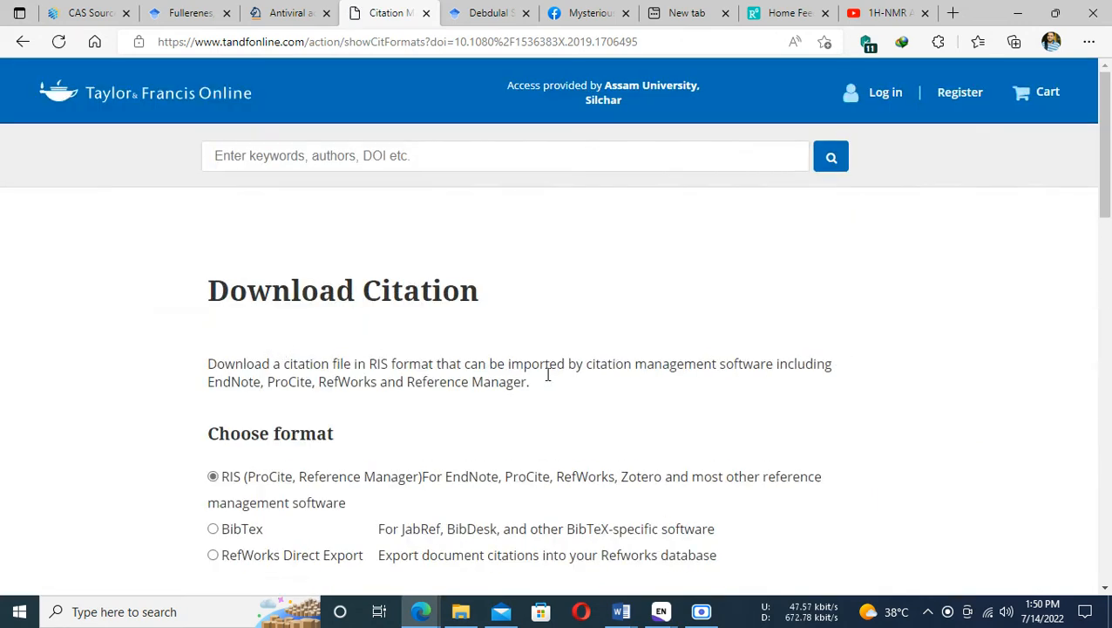
{"action": "scroll", "coordinate": [576, 381], "scroll_direction": "down", "scroll_amount": 1}
{"action": "scroll", "coordinate": [576, 381], "scroll_direction": "down", "scroll_amount": 5}
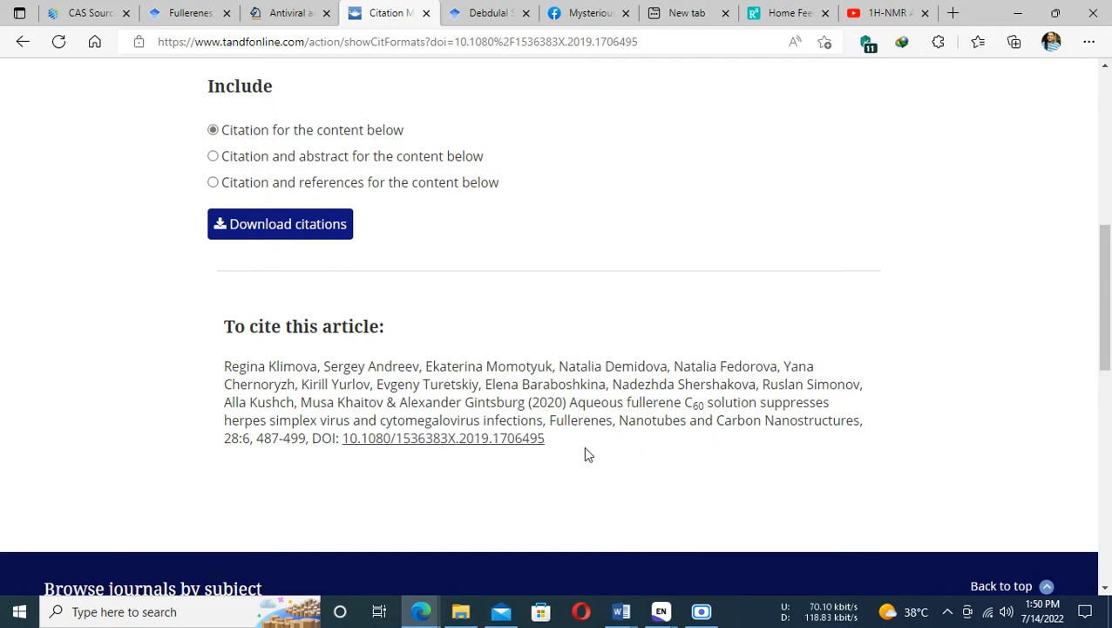
{"action": "scroll", "coordinate": [565, 417], "scroll_direction": "up", "scroll_amount": 5}
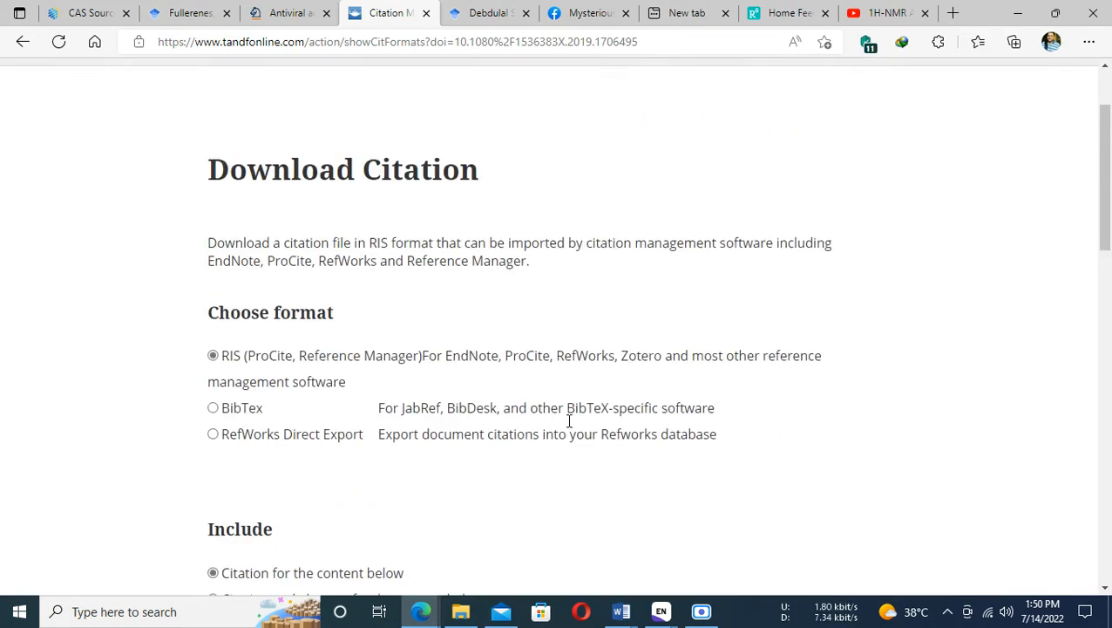
Copy the journal name Fullerenes, Nanotubes and Carbon Nanostructures from the article's suggested citation text.
{"action": "scroll", "coordinate": [559, 430], "scroll_direction": "down", "scroll_amount": 10}
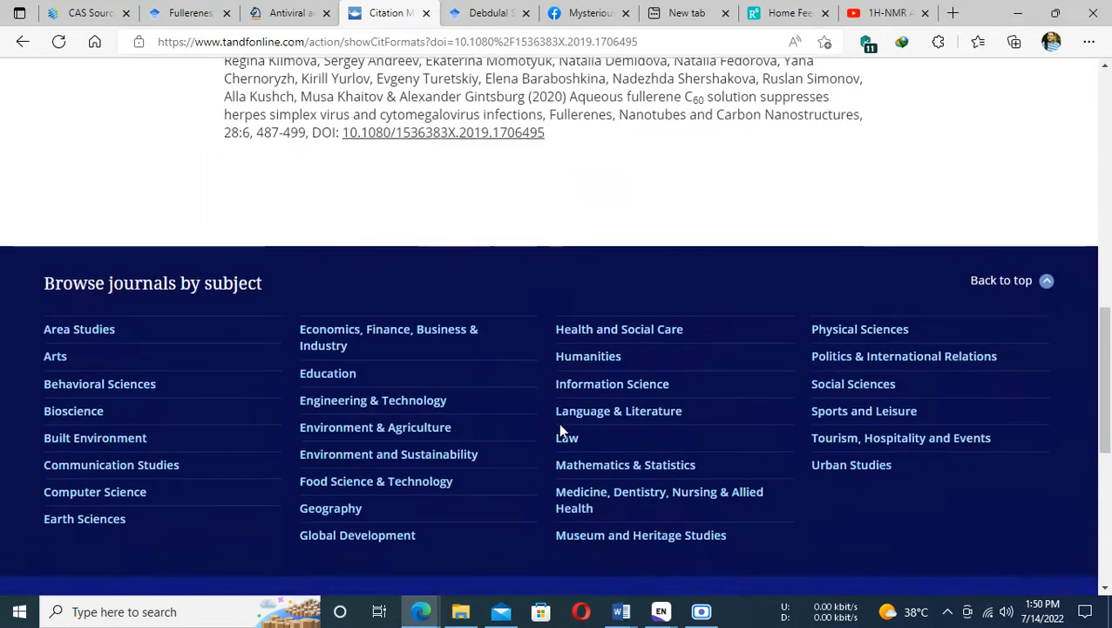
{"action": "scroll", "coordinate": [576, 399], "scroll_direction": "up", "scroll_amount": 1}
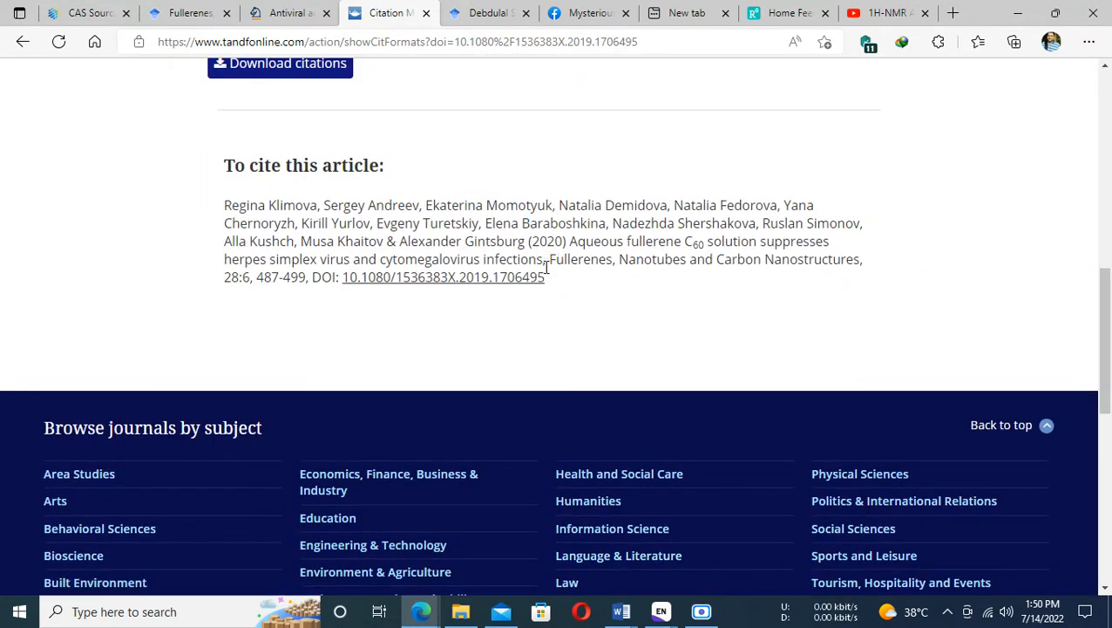
{"action": "left_click_drag", "start_coordinate": [550, 259], "coordinate": [841, 255]}
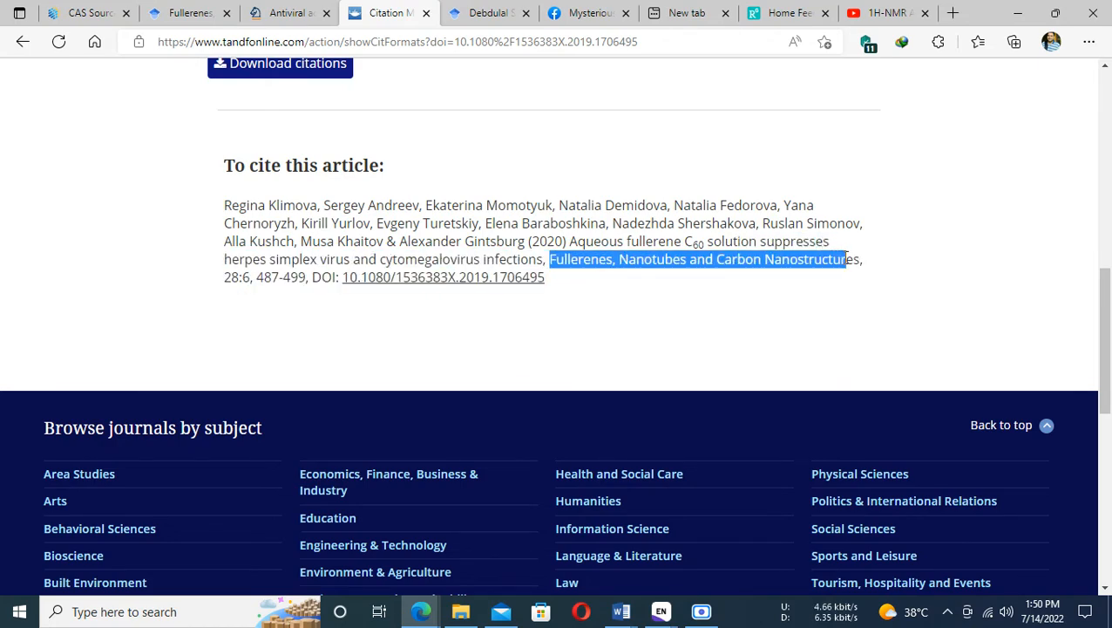
{"action": "right_click", "coordinate": [755, 268]}
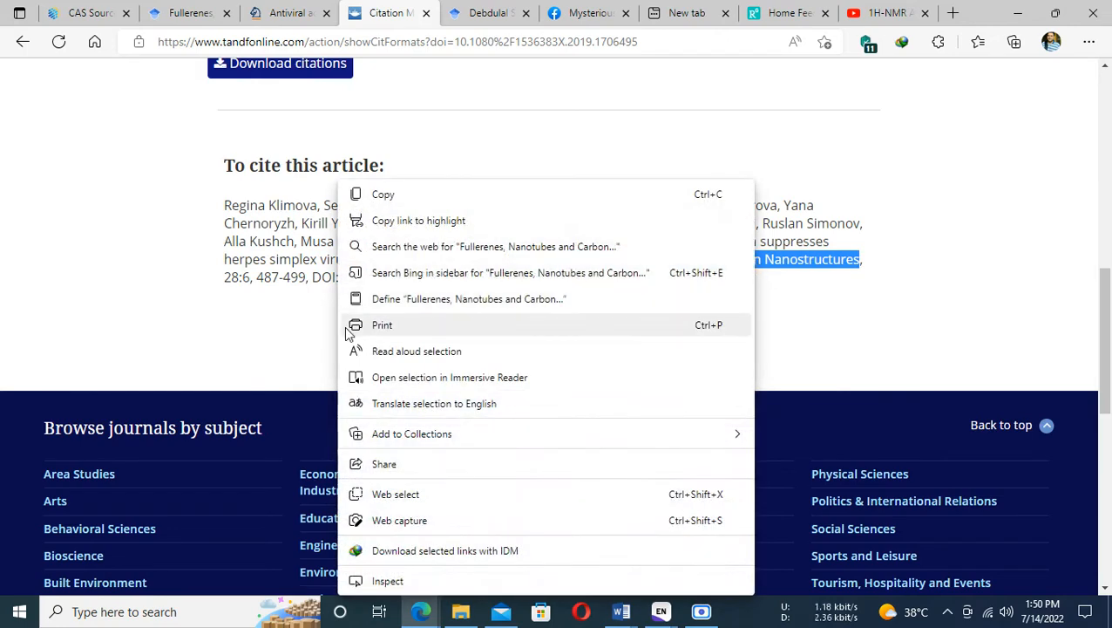
{"action": "left_click", "coordinate": [384, 193]}
Search Google for "fullerenes nanotubes and carbon nanostructures abbreviation" from the ResearchGate browser page.
{"action": "left_click", "coordinate": [789, 13]}
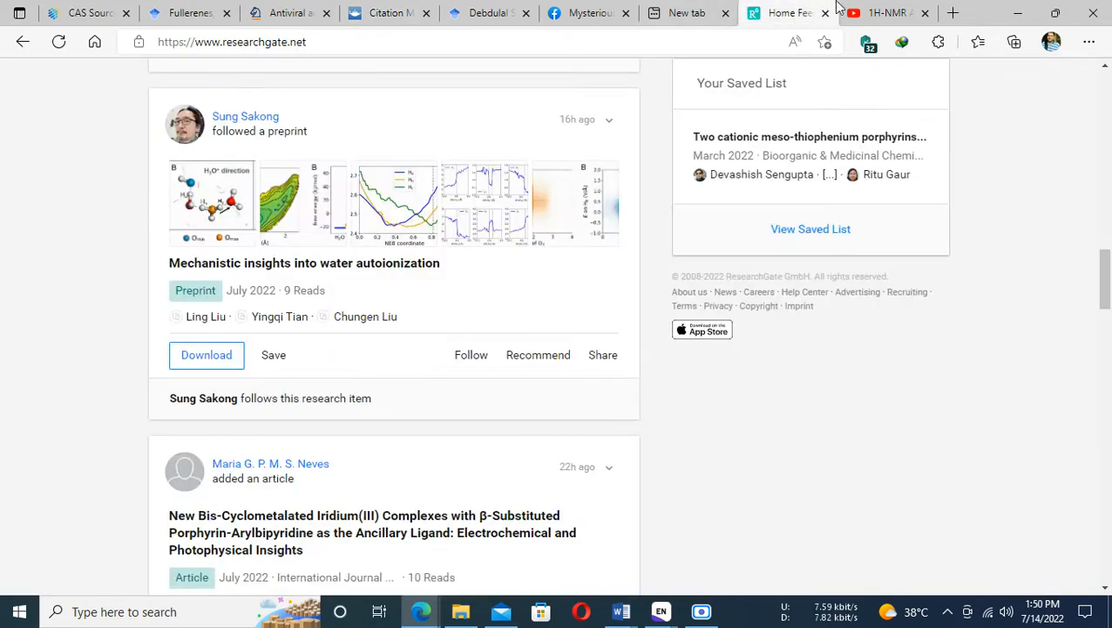
{"action": "left_click", "coordinate": [247, 51]}
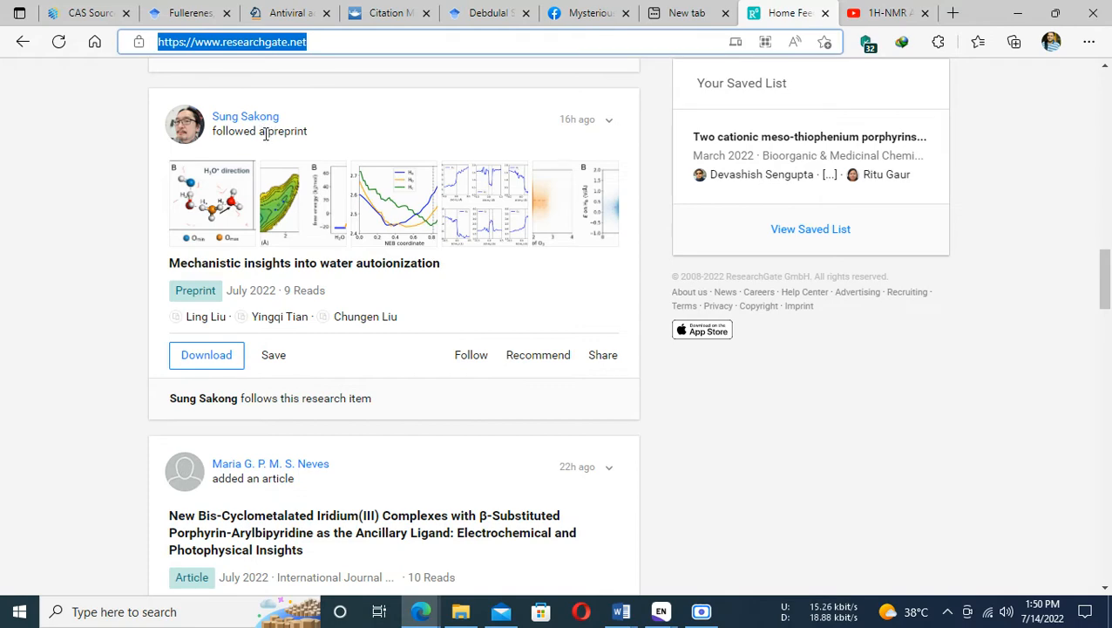
{"action": "type", "text": "Fullerenes, Nanotubes and Carbon Nanostructures"}
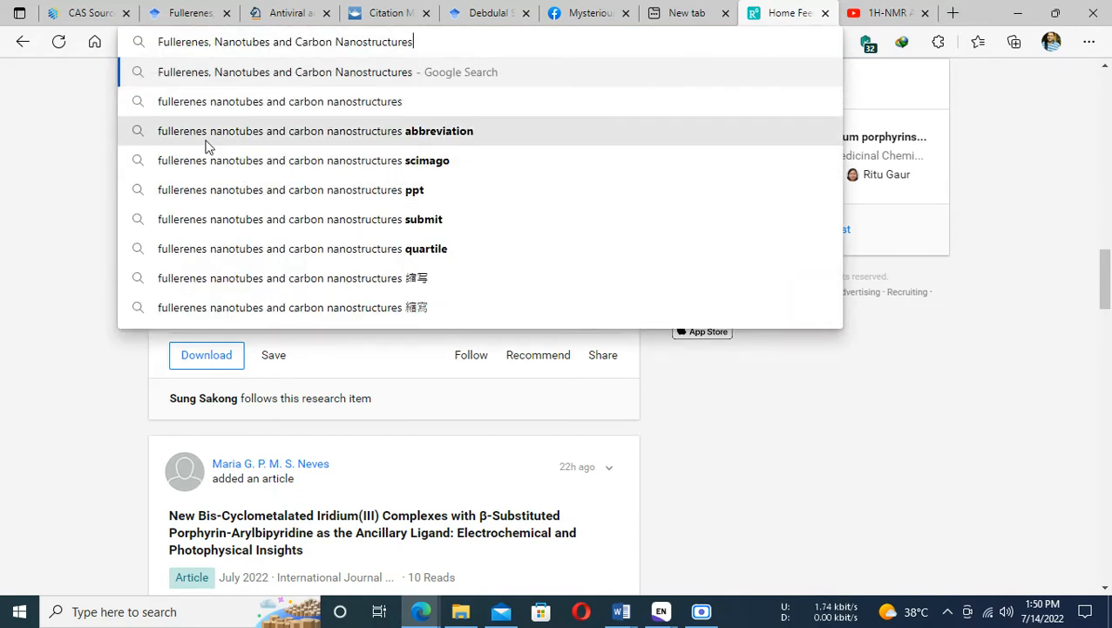
{"action": "left_click", "coordinate": [413, 139]}
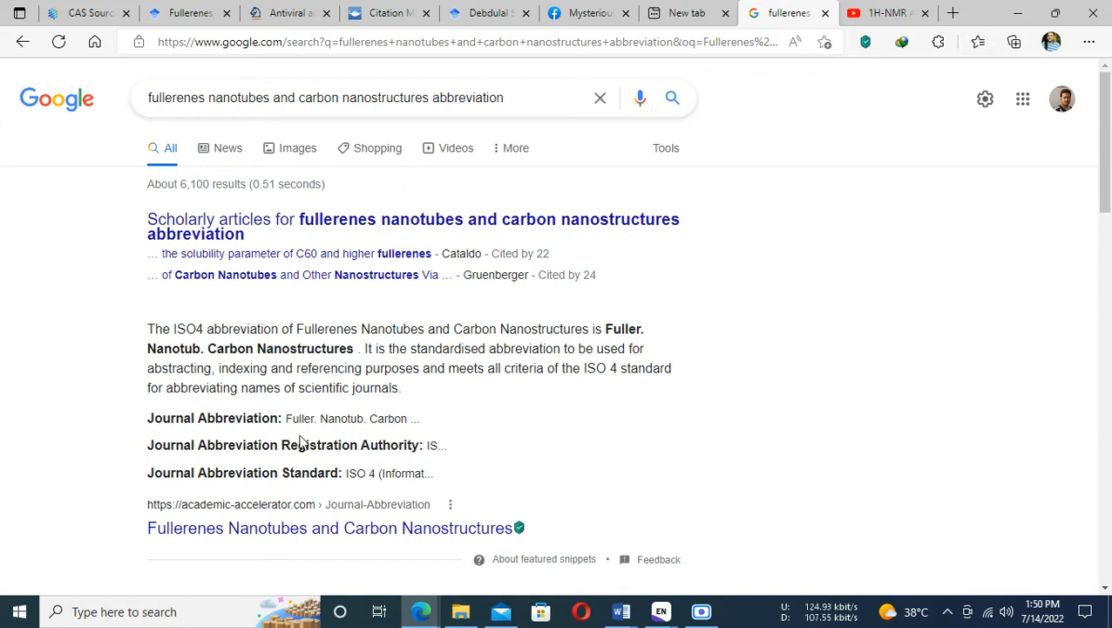
Open the Academic Accelerator result for the journal and examine its standard ISO4 abbreviation.
{"action": "left_click", "coordinate": [305, 527]}
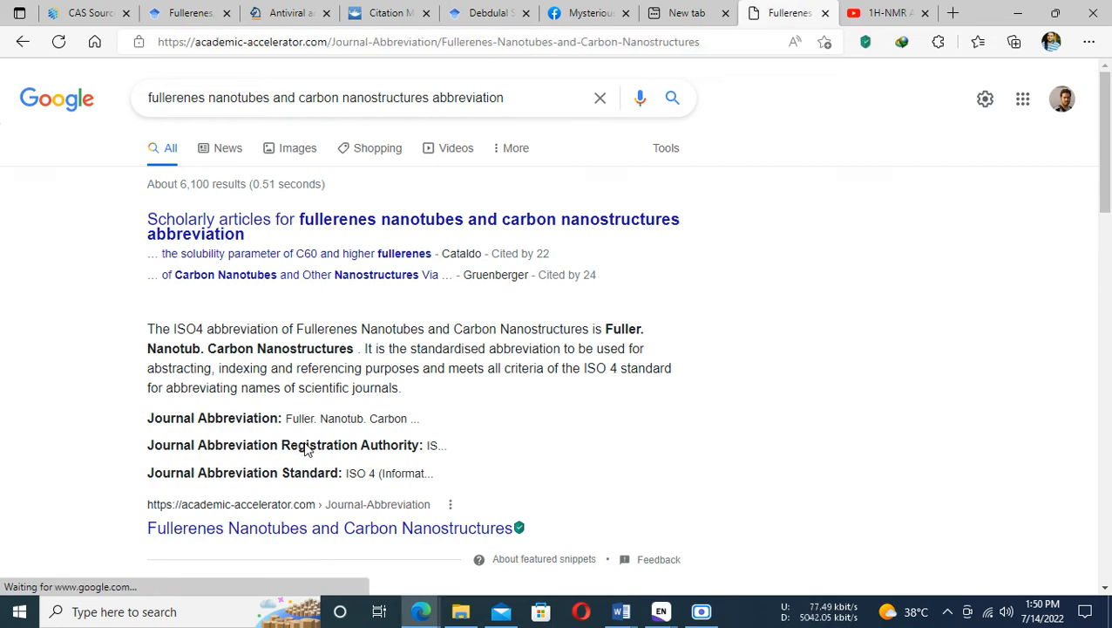
{"action": "scroll", "coordinate": [478, 392], "scroll_direction": "down", "scroll_amount": 1}
{"action": "scroll", "coordinate": [479, 392], "scroll_direction": "down", "scroll_amount": 1}
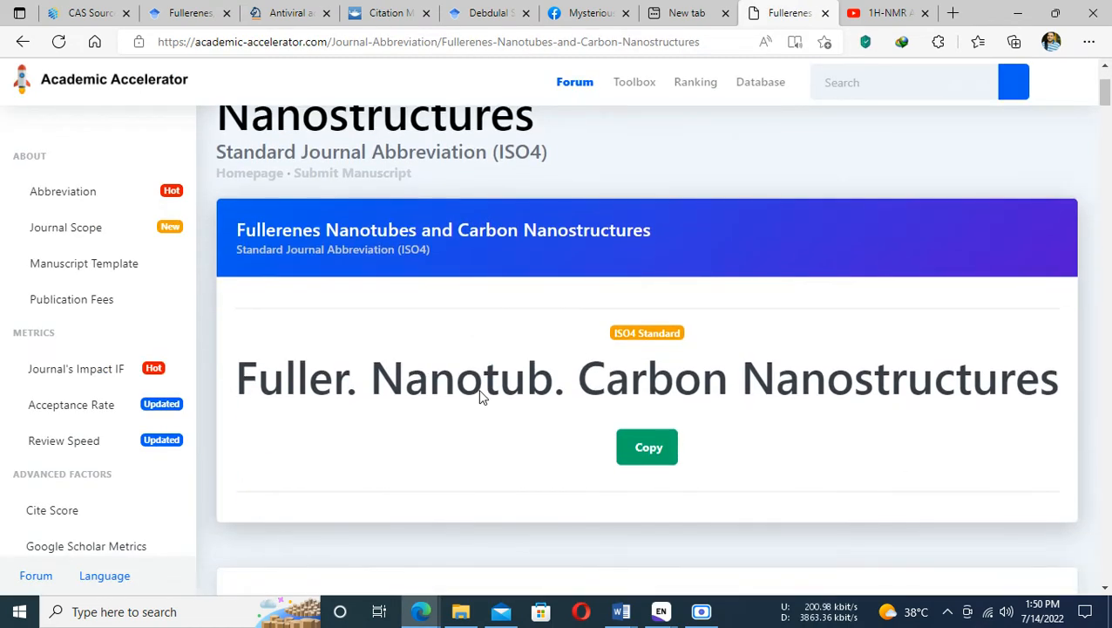
{"action": "scroll", "coordinate": [620, 460], "scroll_direction": "down", "scroll_amount": 1}
{"action": "scroll", "coordinate": [624, 460], "scroll_direction": "down", "scroll_amount": 2}
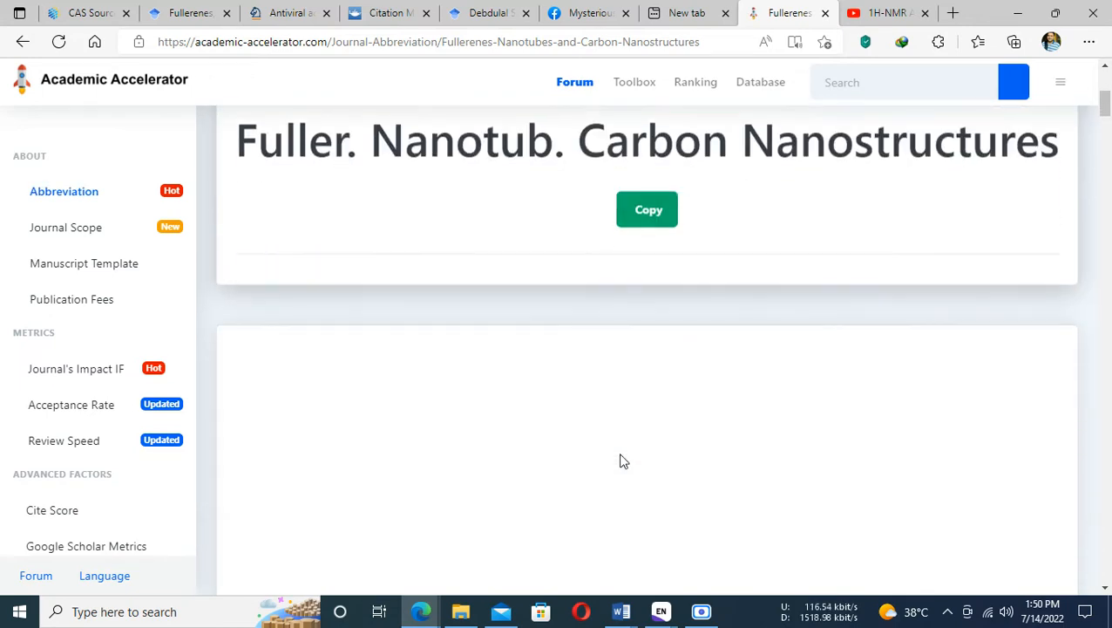
{"action": "scroll", "coordinate": [446, 393], "scroll_direction": "up", "scroll_amount": 5}
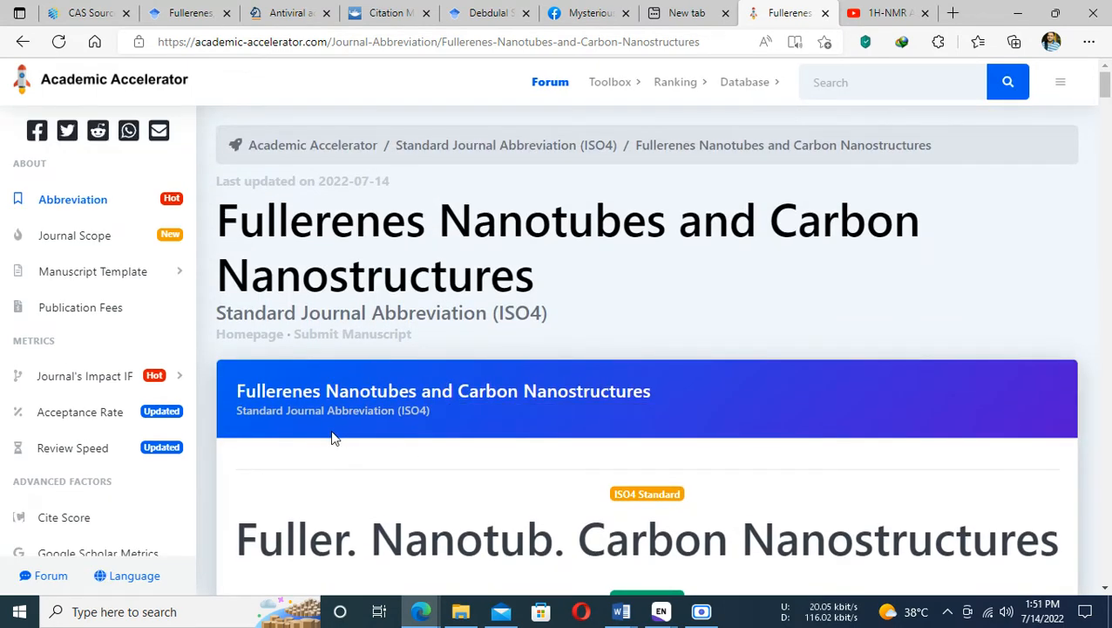
{"action": "scroll", "coordinate": [470, 402], "scroll_direction": "down", "scroll_amount": 15}
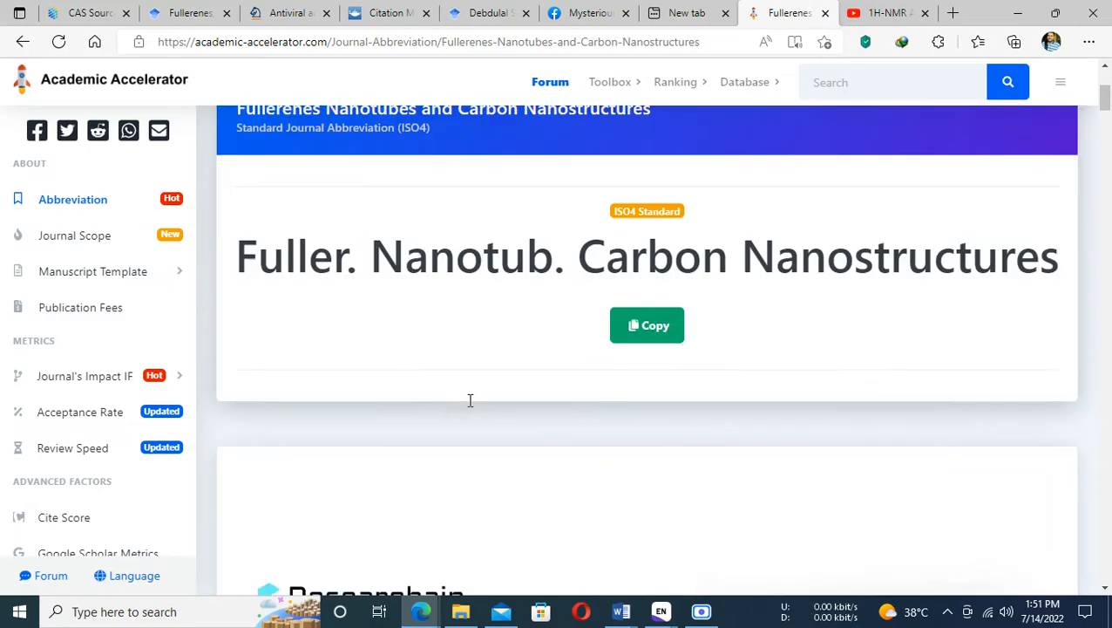
{"action": "scroll", "coordinate": [469, 407], "scroll_direction": "down", "scroll_amount": 10}
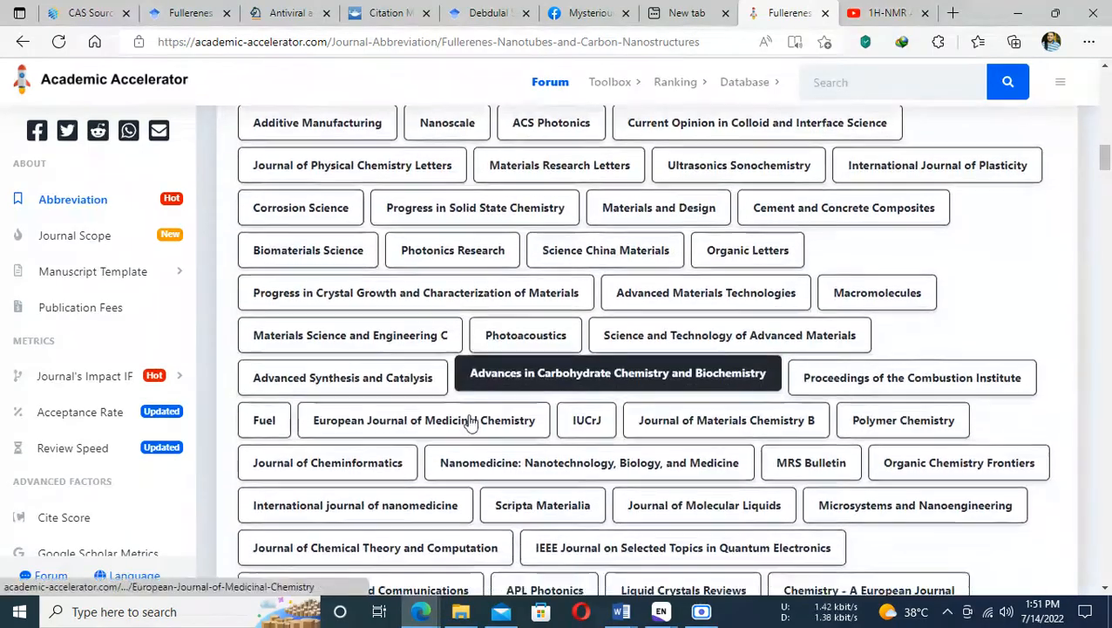
{"action": "scroll", "coordinate": [463, 425], "scroll_direction": "up", "scroll_amount": 20}
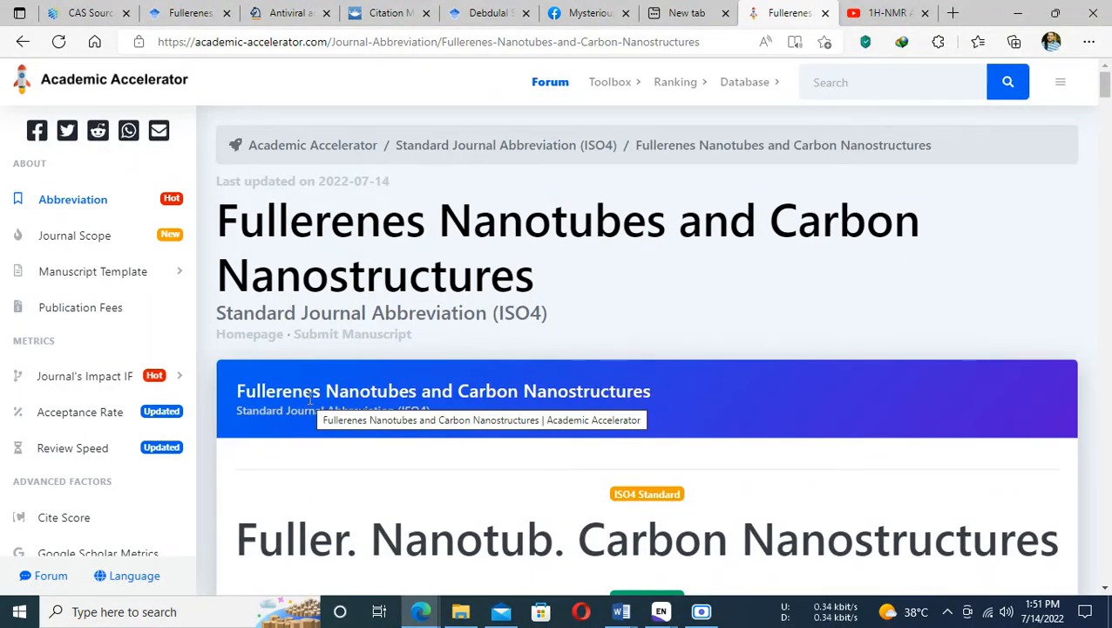
{"action": "scroll", "coordinate": [311, 401], "scroll_direction": "down", "scroll_amount": 5}
{"action": "scroll", "coordinate": [311, 349], "scroll_direction": "up", "scroll_amount": 1}
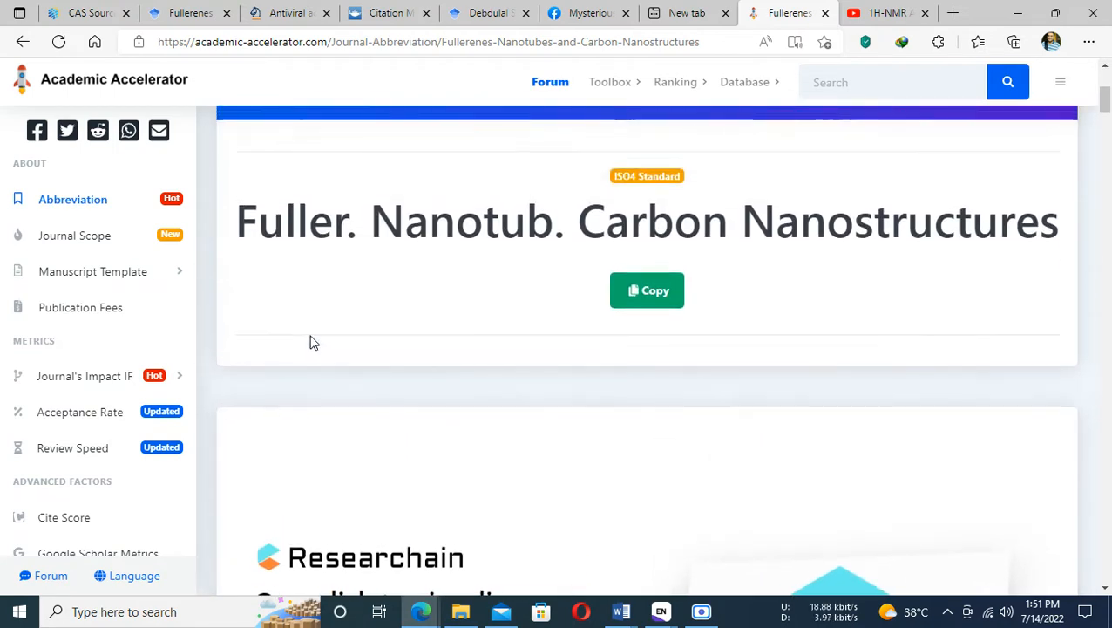
Copy the ISO4 abbreviation "Fuller. Nanotub. Carbon Nanostructures" from the journal's page.
{"action": "left_click_drag", "start_coordinate": [239, 218], "coordinate": [1068, 229]}
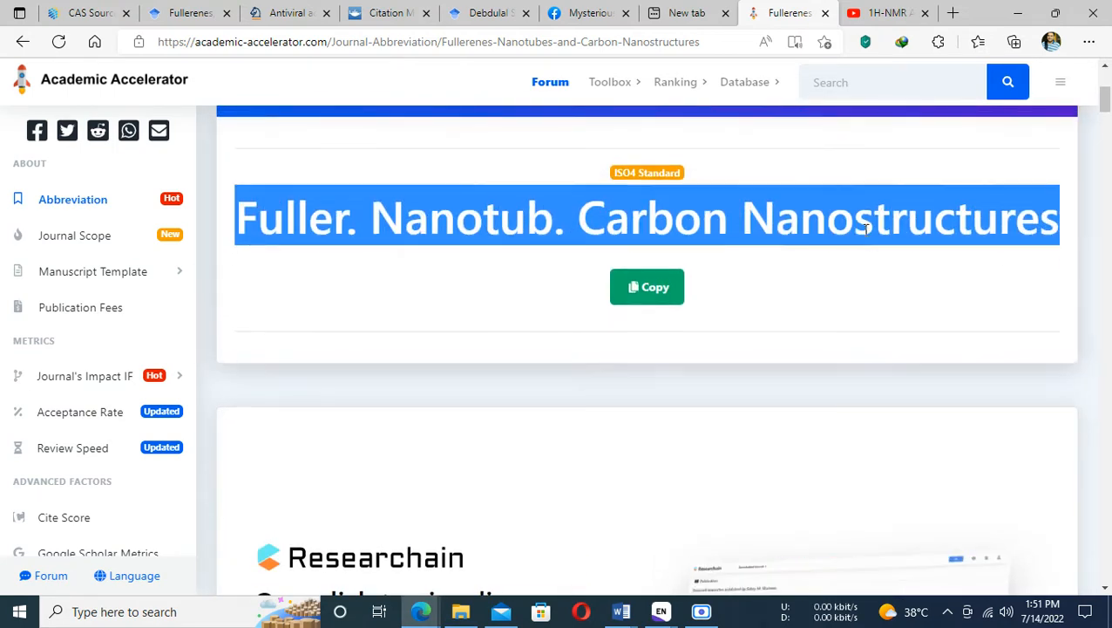
{"action": "right_click", "coordinate": [846, 227]}
{"action": "left_click", "coordinate": [527, 196]}
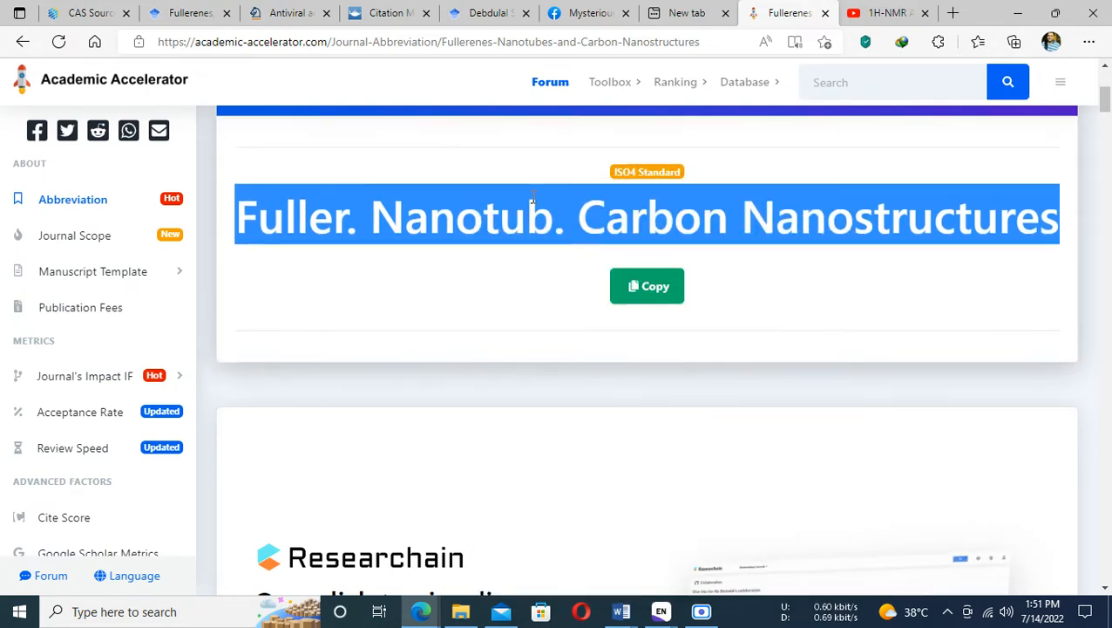
Switch to the Test 1 library in EndNote, display the terms of its Journals list and enlarge the Term Lists dialog.
{"action": "left_click", "coordinate": [701, 612]}
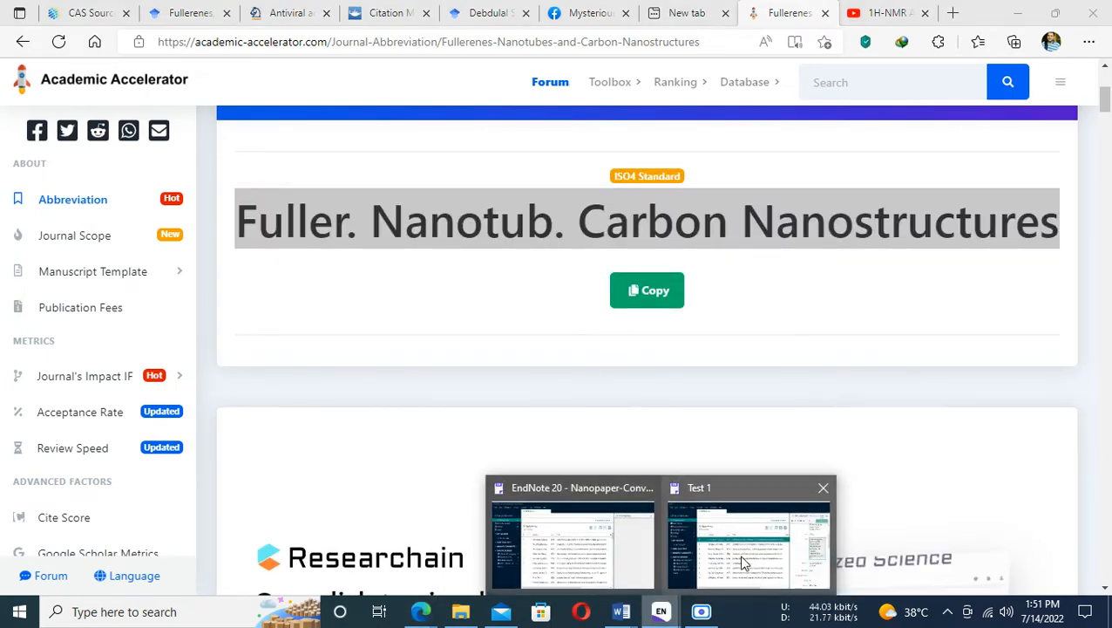
{"action": "left_click", "coordinate": [740, 562]}
{"action": "left_click", "coordinate": [264, 35]}
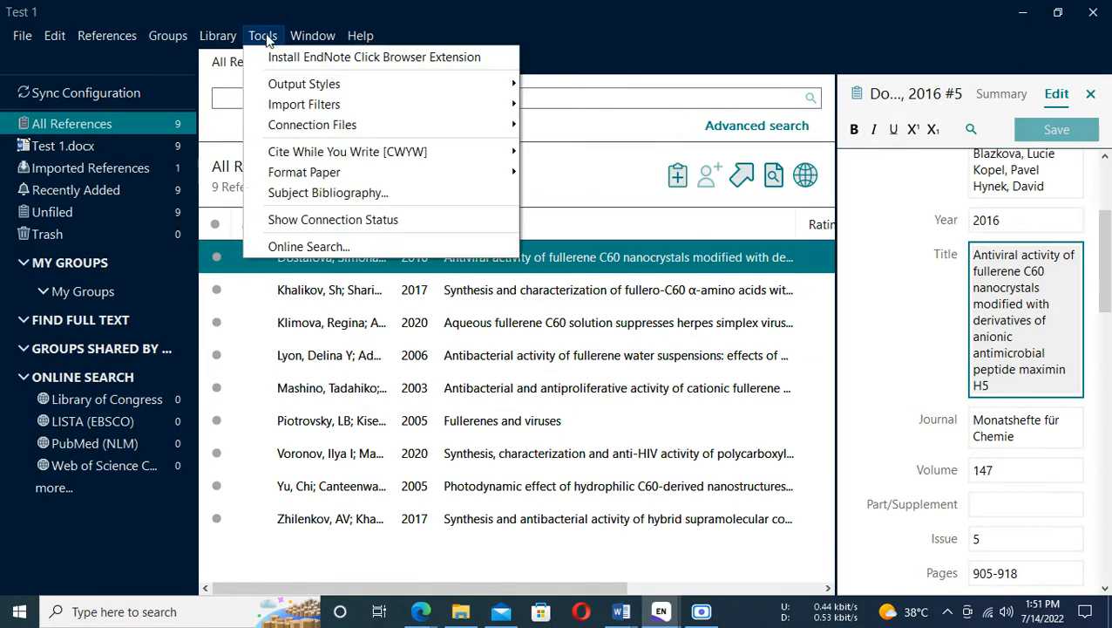
{"action": "mouse_move", "coordinate": [214, 39]}
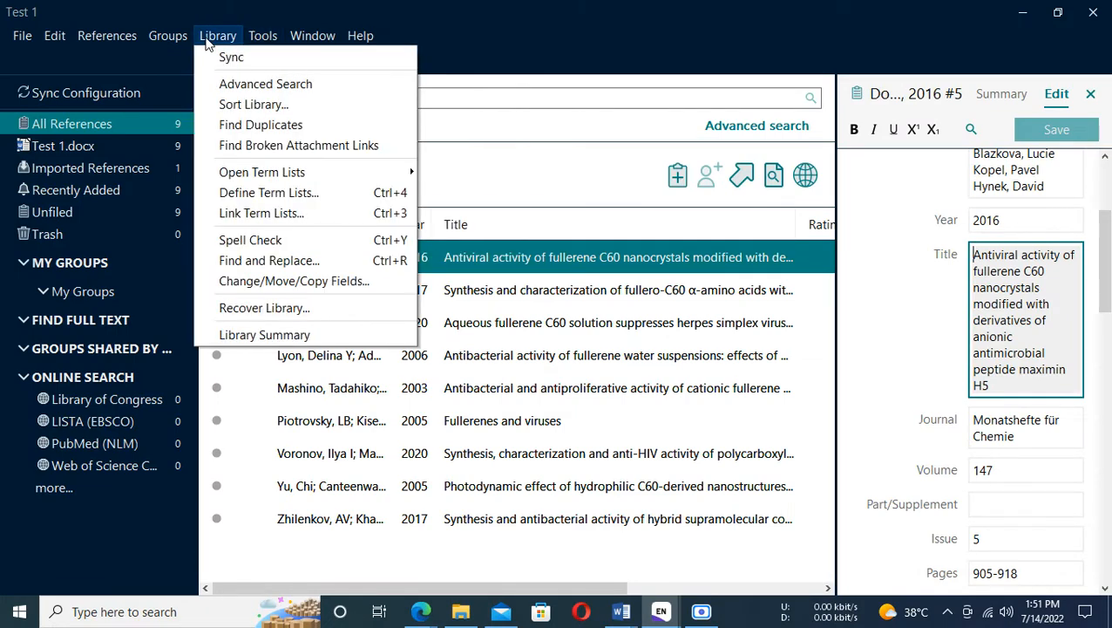
{"action": "left_click", "coordinate": [231, 193]}
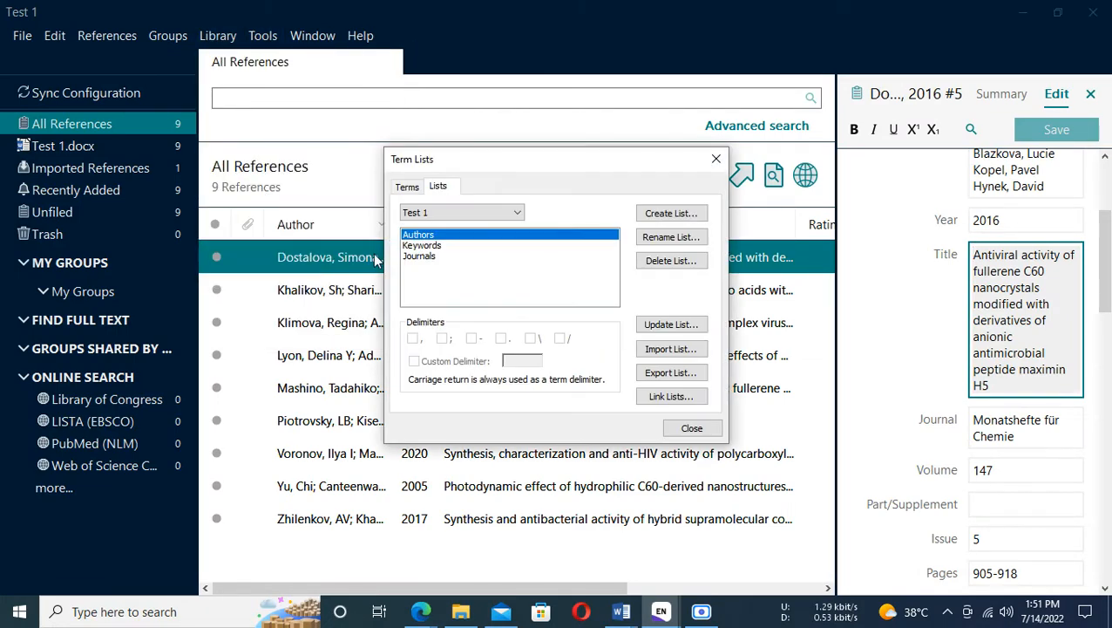
{"action": "left_click", "coordinate": [420, 256]}
{"action": "left_click", "coordinate": [406, 187]}
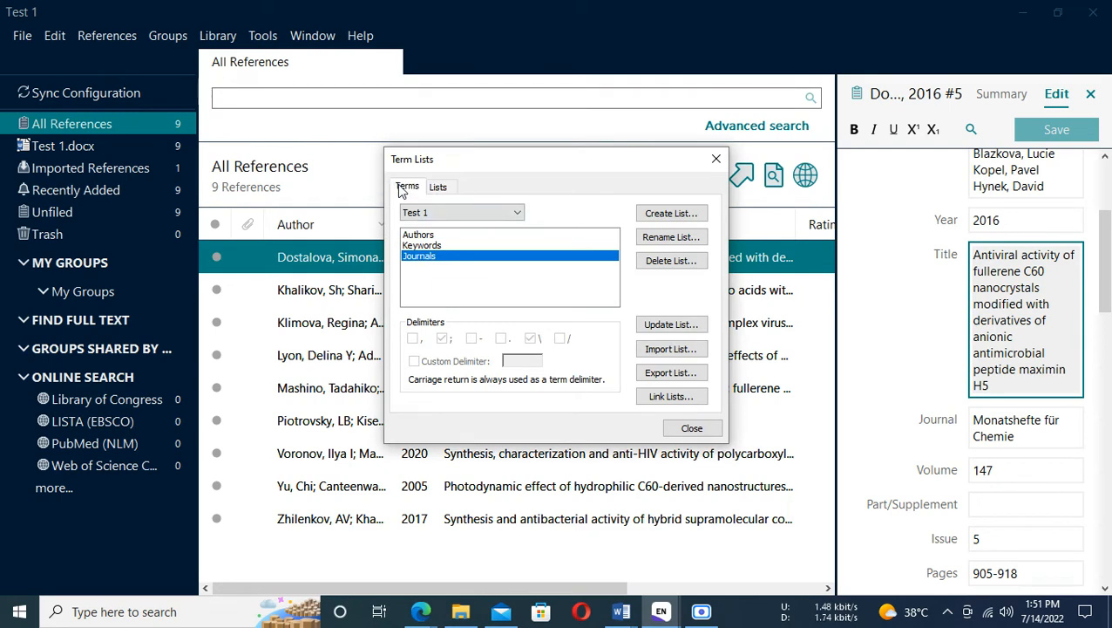
{"action": "left_click_drag", "start_coordinate": [720, 441], "coordinate": [897, 594]}
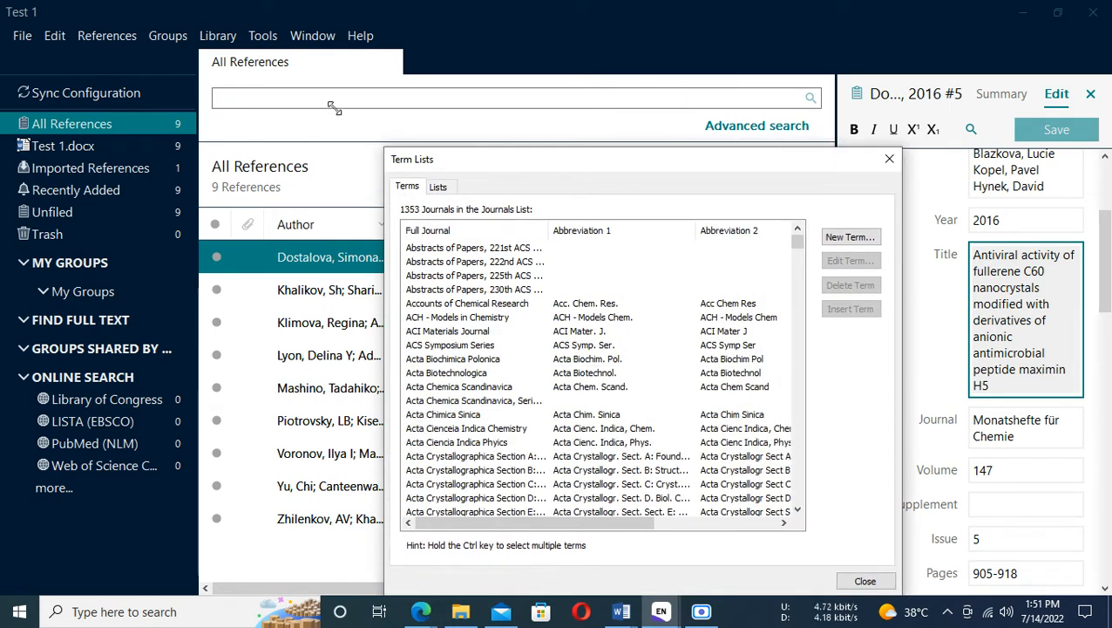
{"action": "left_click_drag", "start_coordinate": [383, 148], "coordinate": [304, 89]}
Look through the journal terms starting with "Fuller" for Fullerenes, Nanotubes and Carbon Nanostructures, widening the Full Journal column.
{"action": "scroll", "coordinate": [803, 190], "scroll_direction": "down", "scroll_amount": 1}
{"action": "left_click_drag", "start_coordinate": [798, 183], "coordinate": [798, 289]}
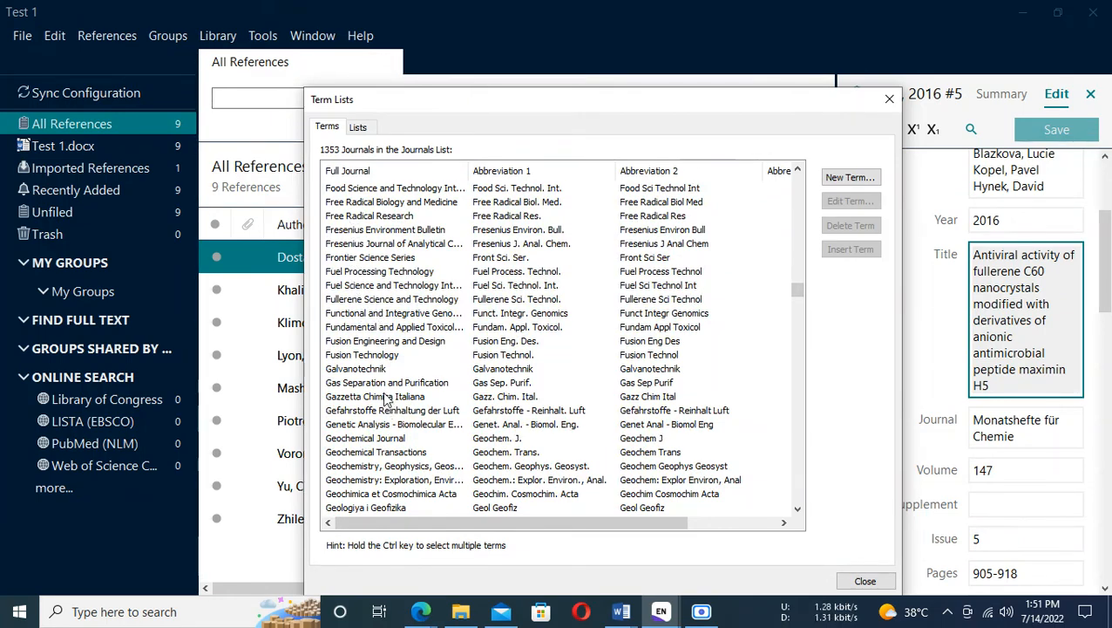
{"action": "left_click", "coordinate": [404, 285]}
{"action": "left_click", "coordinate": [403, 313]}
{"action": "scroll", "coordinate": [399, 313], "scroll_direction": "up", "scroll_amount": 2}
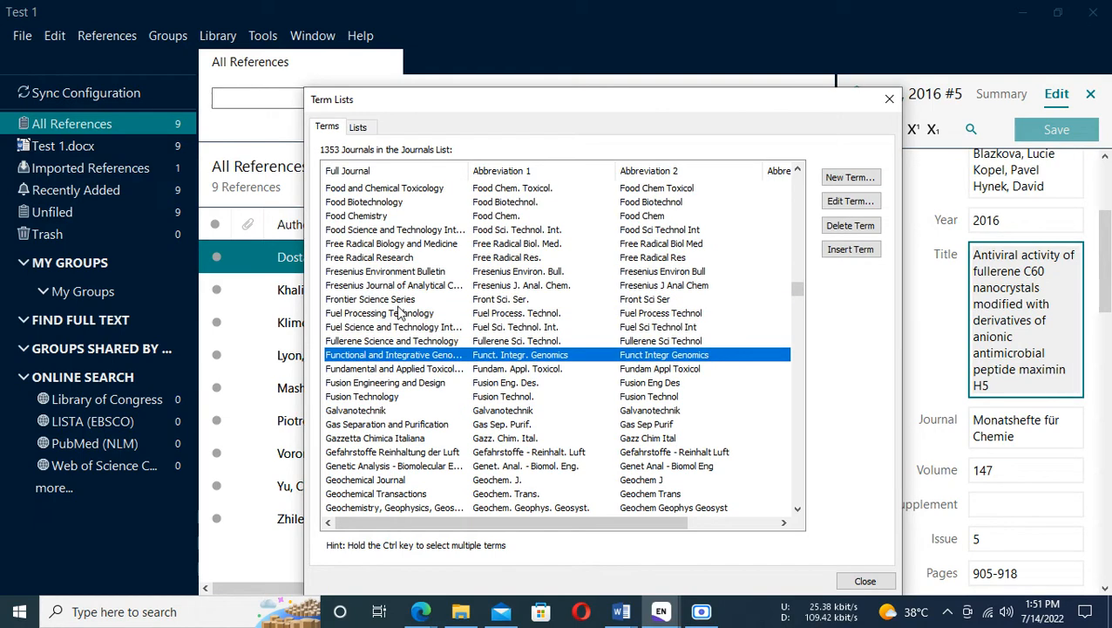
{"action": "left_click", "coordinate": [369, 314]}
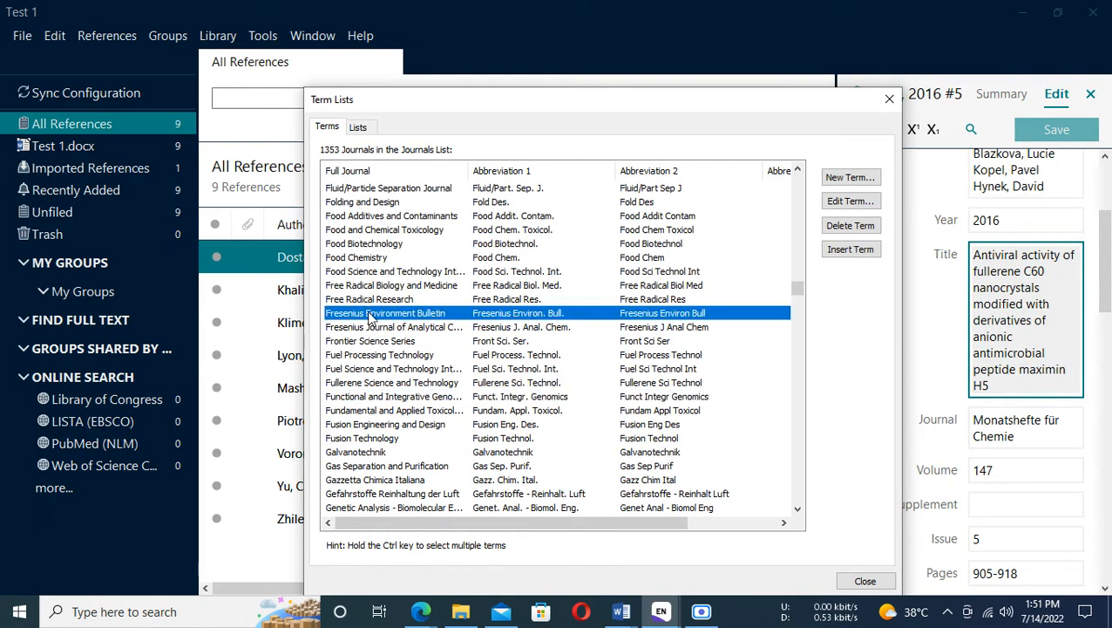
{"action": "key", "text": "Down"}
{"action": "key", "text": "Down"}
{"action": "key", "text": "Down"}
{"action": "key", "text": "Down"}
{"action": "key", "text": "Down"}
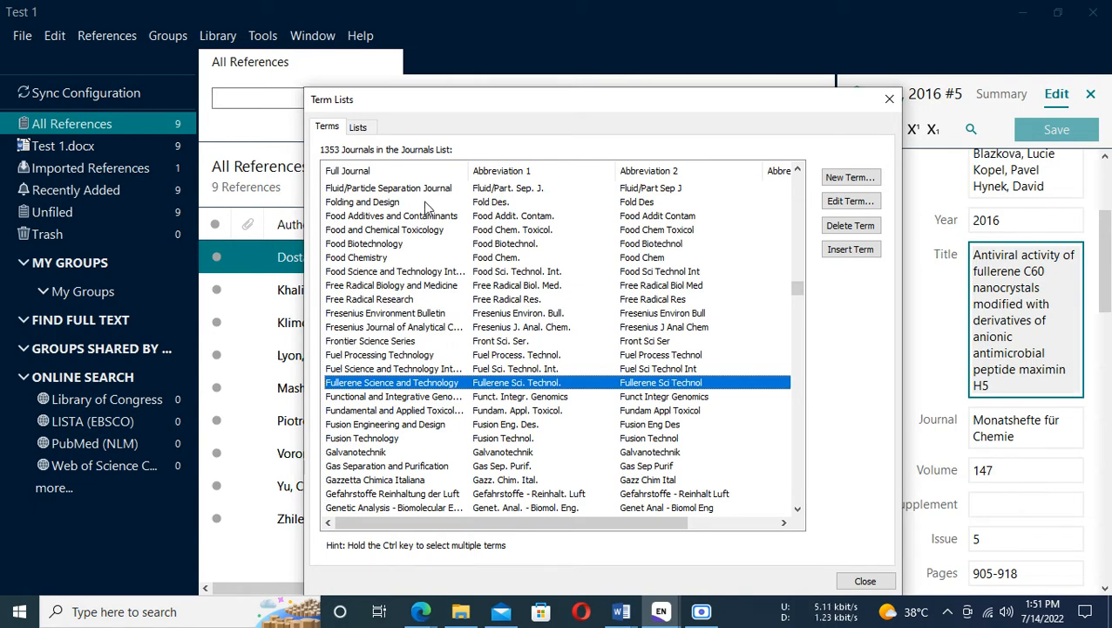
{"action": "left_click_drag", "start_coordinate": [470, 174], "coordinate": [521, 174]}
{"action": "scroll", "coordinate": [385, 422], "scroll_direction": "down", "scroll_amount": 4}
{"action": "scroll", "coordinate": [386, 421], "scroll_direction": "up", "scroll_amount": 2}
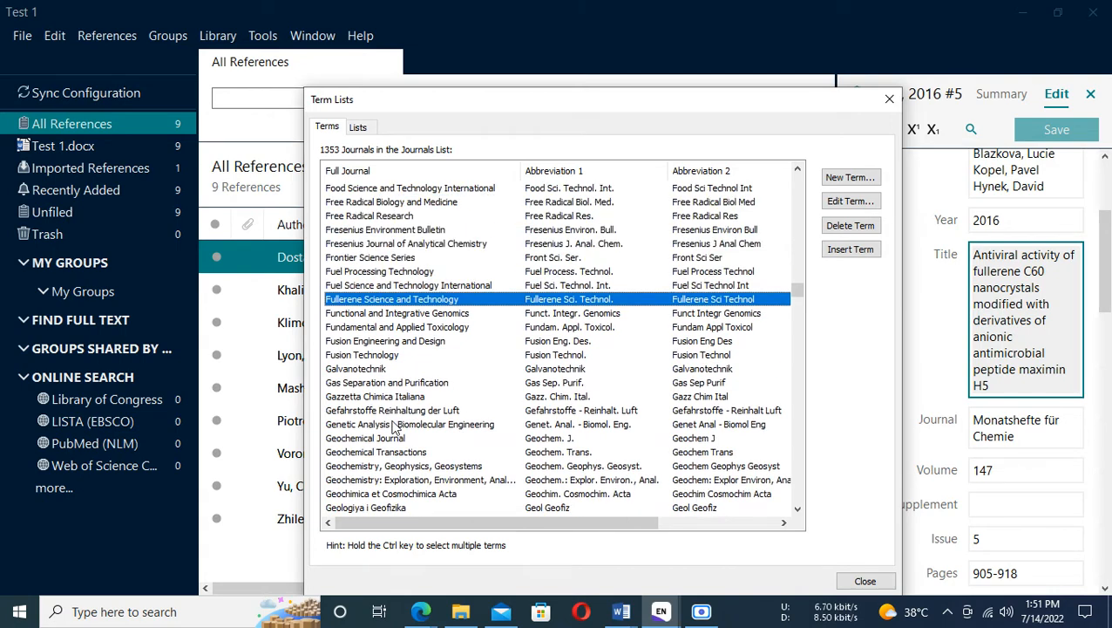
Start a new, empty term in the Journals term list.
{"action": "left_click", "coordinate": [852, 178]}
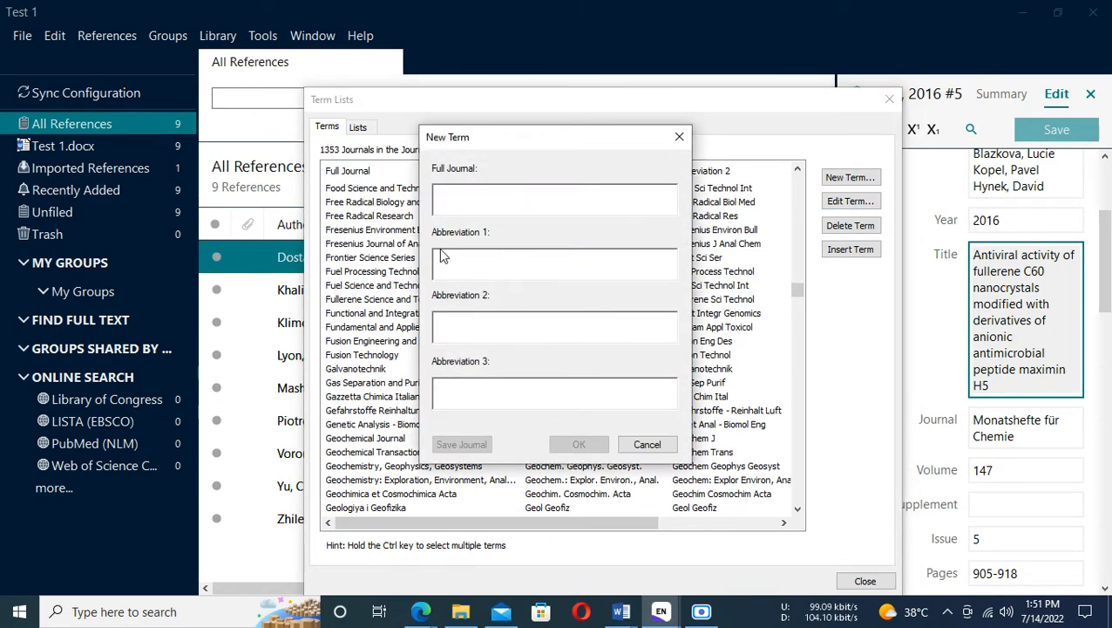
{"action": "key", "text": "alt+Tab"}
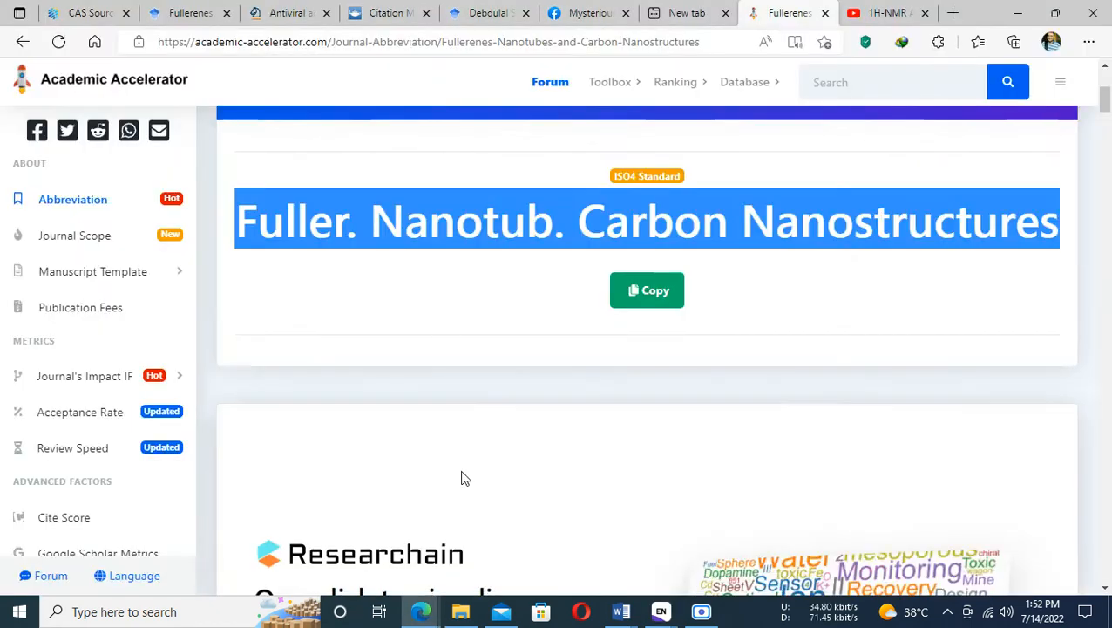
{"action": "left_click", "coordinate": [662, 612]}
Switch to the Test 1 document in Word and copy only the full journal name from reference 7.
{"action": "mouse_move", "coordinate": [623, 615]}
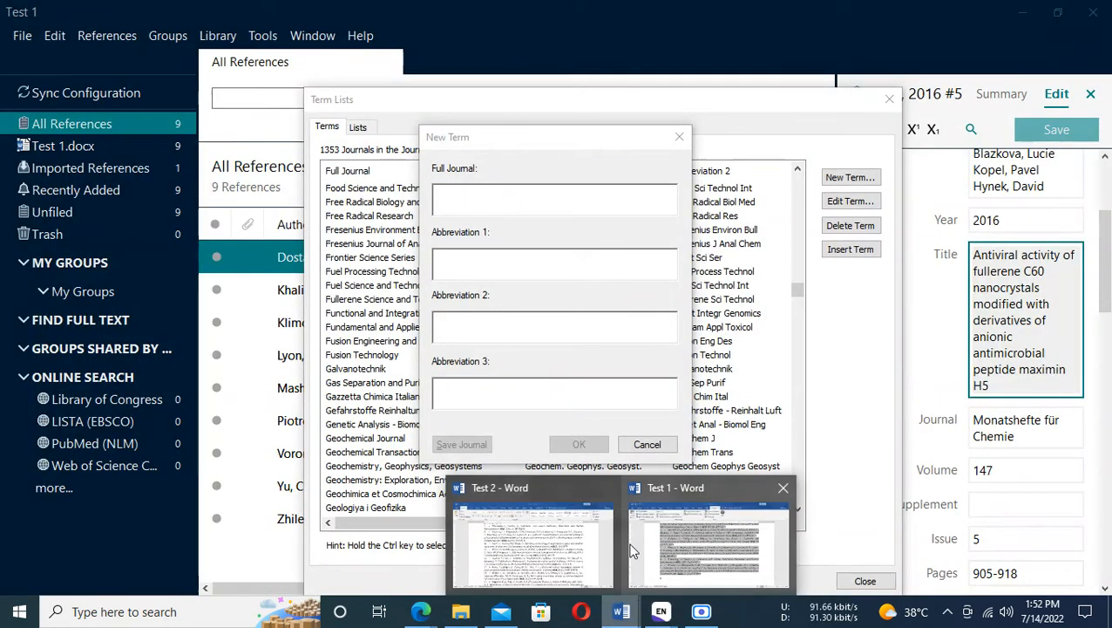
{"action": "left_click", "coordinate": [710, 580]}
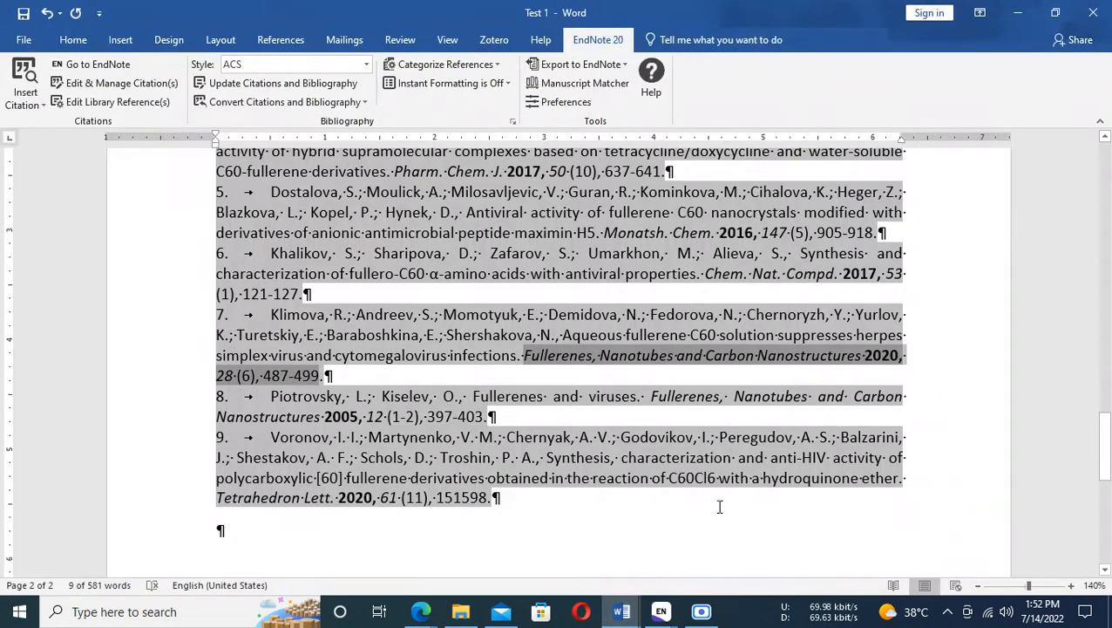
{"action": "left_click", "coordinate": [636, 370]}
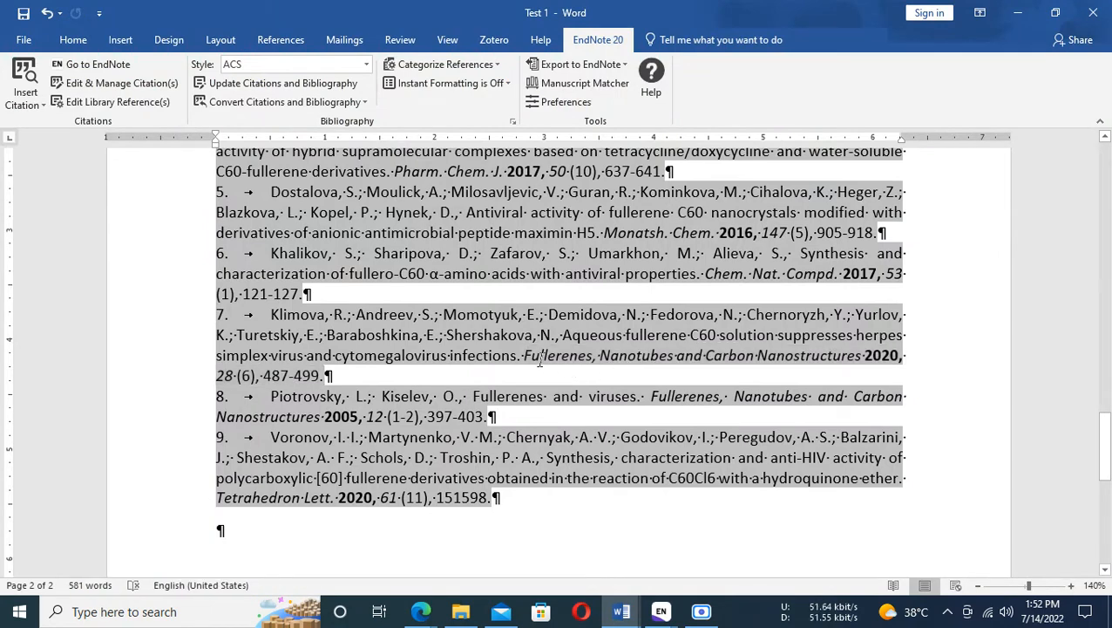
{"action": "left_click_drag", "start_coordinate": [525, 353], "coordinate": [859, 358]}
{"action": "key", "text": "ctrl+c"}
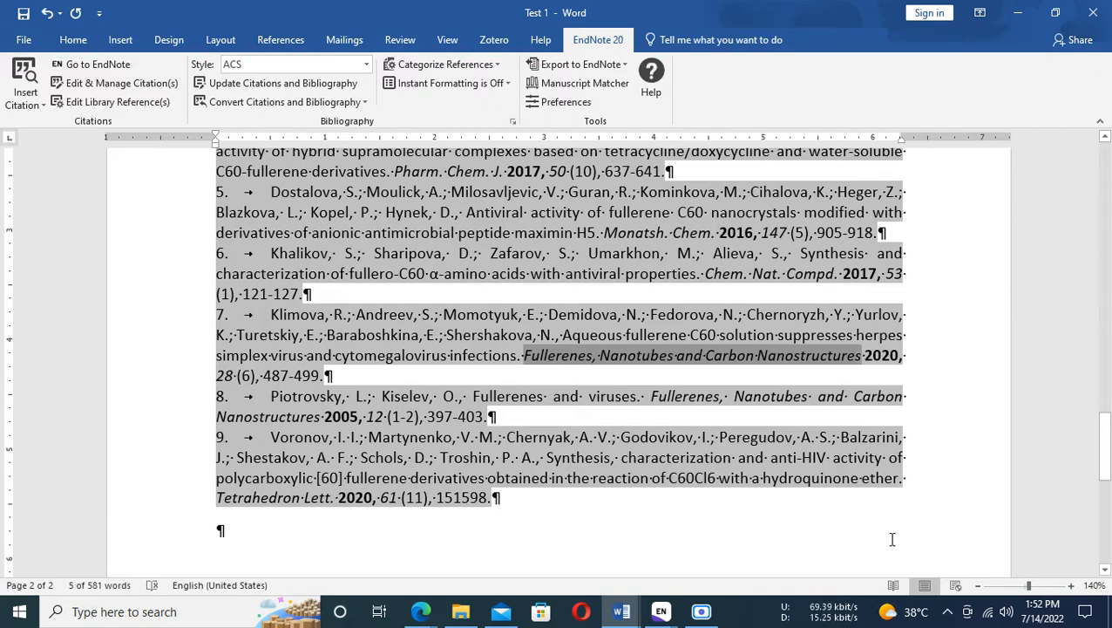
Switch to EndNote and paste Fullerenes, Nanotubes and Carbon Nanostructures as the full journal name of the new term.
{"action": "key", "text": "alt+Tab"}
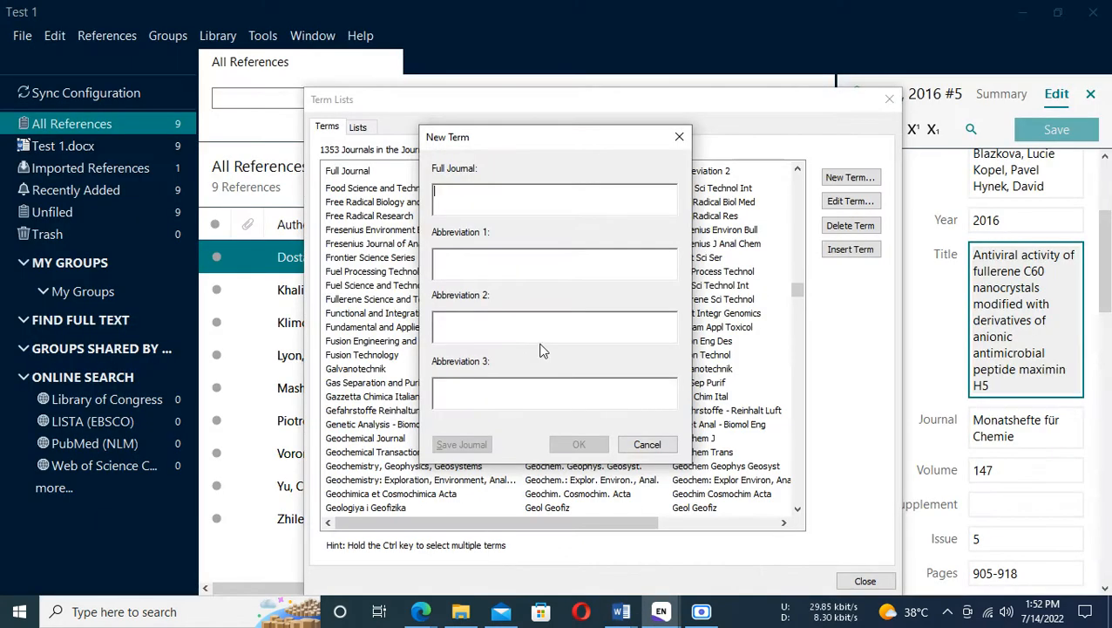
{"action": "key", "text": "ctrl+v"}
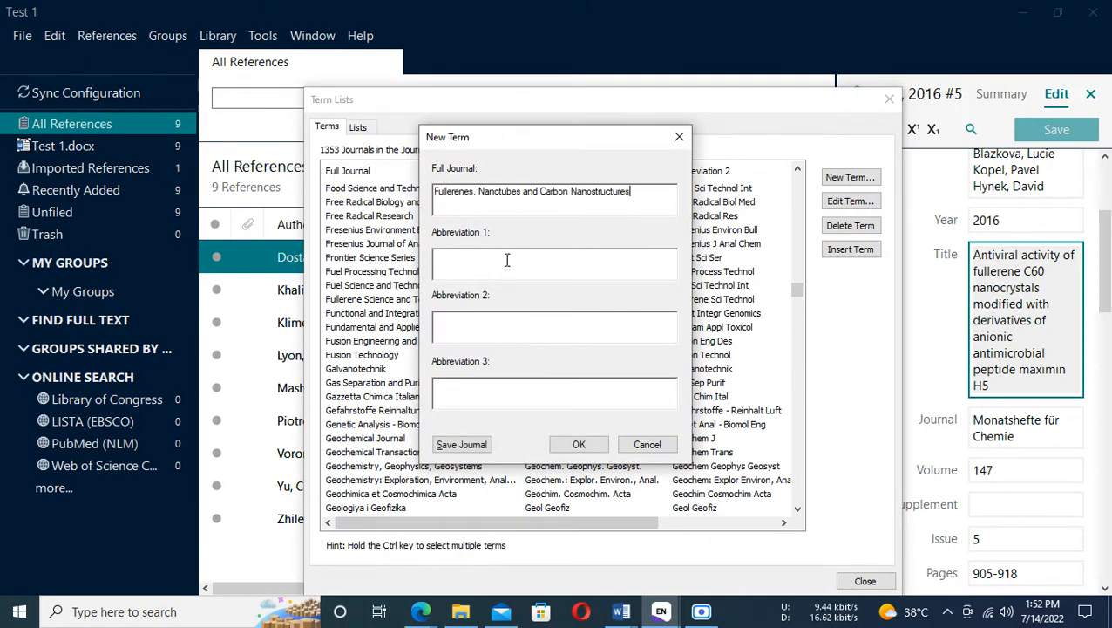
Switch to the Academic Accelerator page in the browser and copy the abbreviation Fuller. Nanotub. Carbon Nanostructures.
{"action": "key", "text": "alt+Tab"}
{"action": "key", "text": "alt+Tab"}
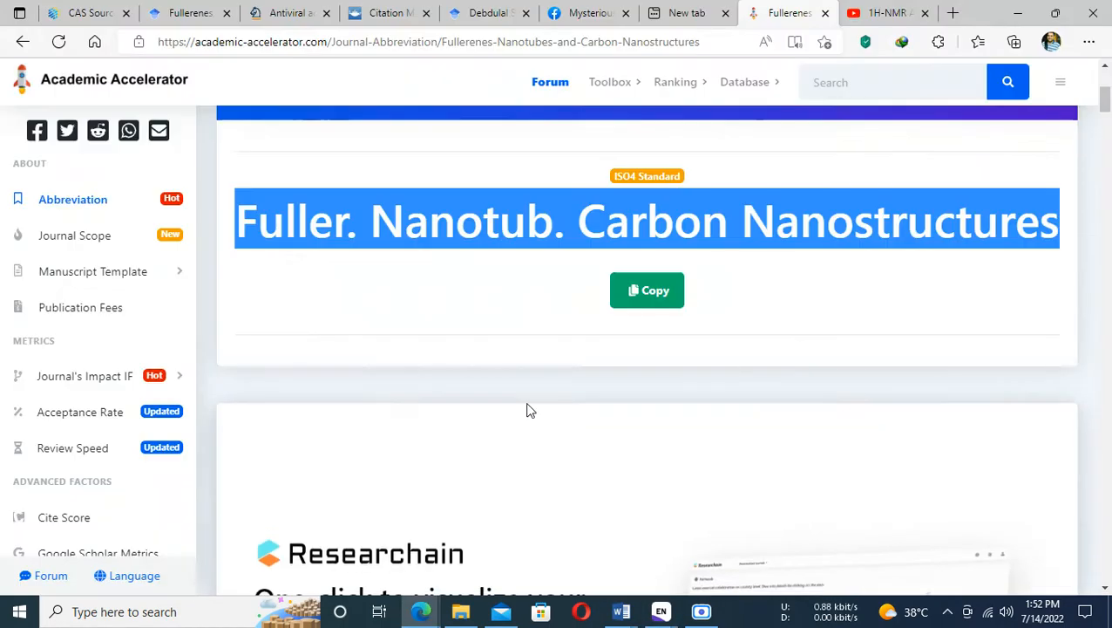
{"action": "left_click", "coordinate": [342, 322]}
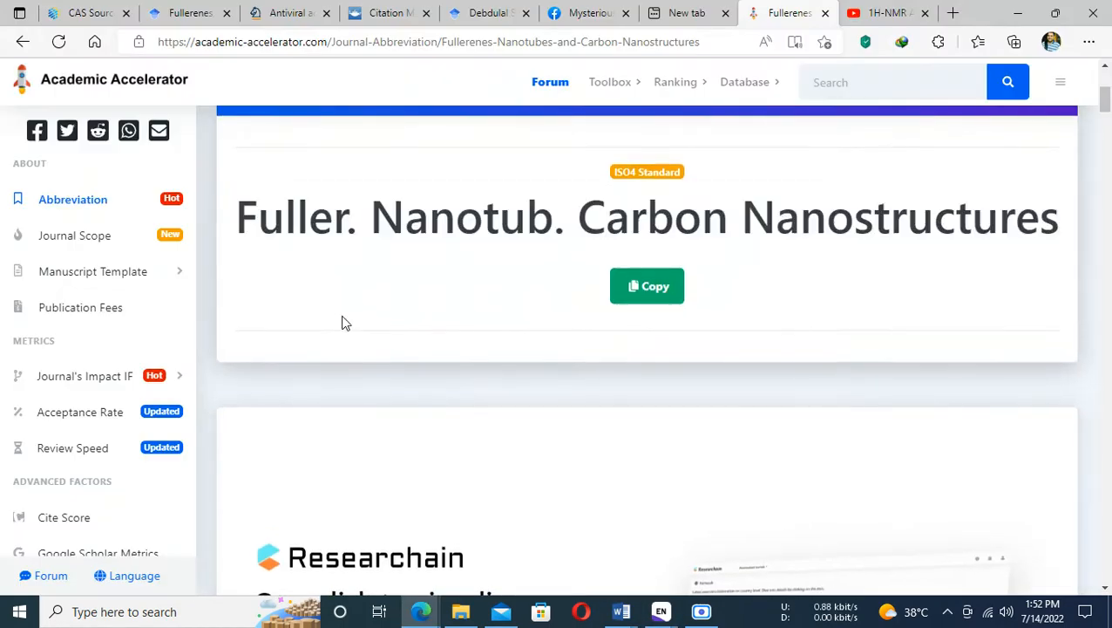
{"action": "left_click_drag", "start_coordinate": [240, 214], "coordinate": [1080, 223]}
{"action": "key", "text": "ctrl+c"}
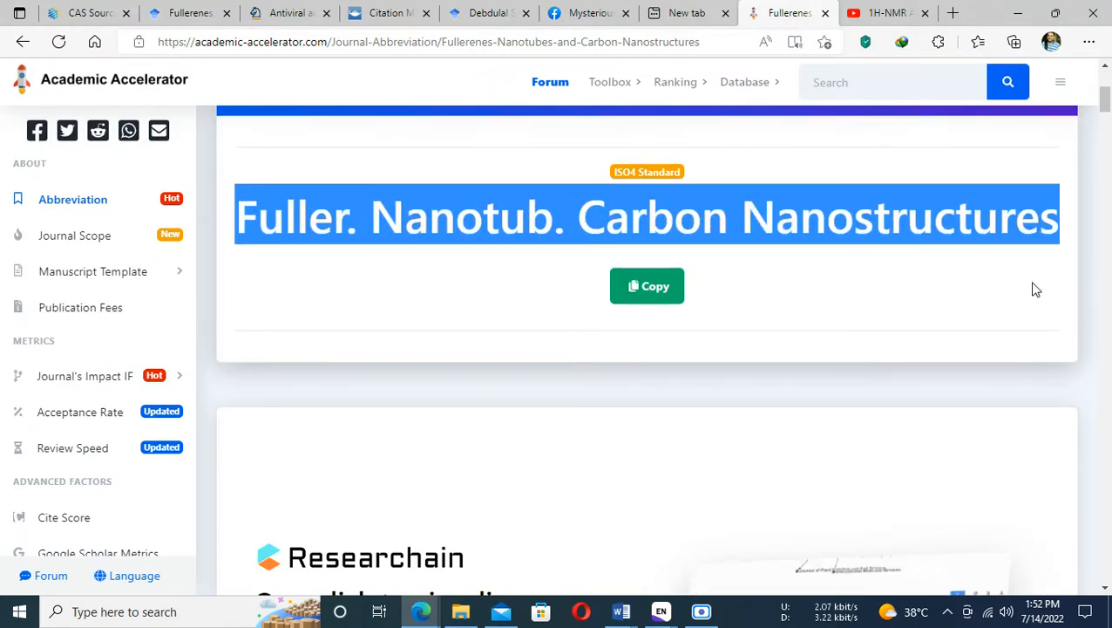
In EndNote, paste Fuller. Nanotub. Carbon Nanostructures as Abbreviation 1 and Abbreviation 2, and save the new journal term.
{"action": "key", "text": "alt+Tab"}
{"action": "key", "text": "ctrl+v"}
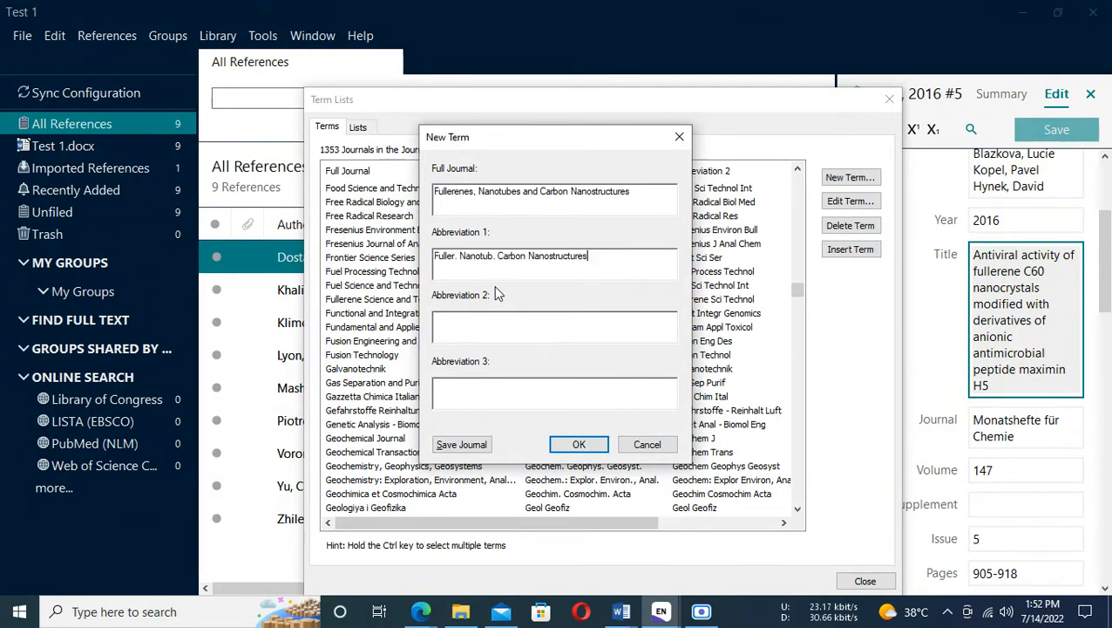
{"action": "left_click", "coordinate": [452, 341]}
{"action": "key", "text": "ctrl+v"}
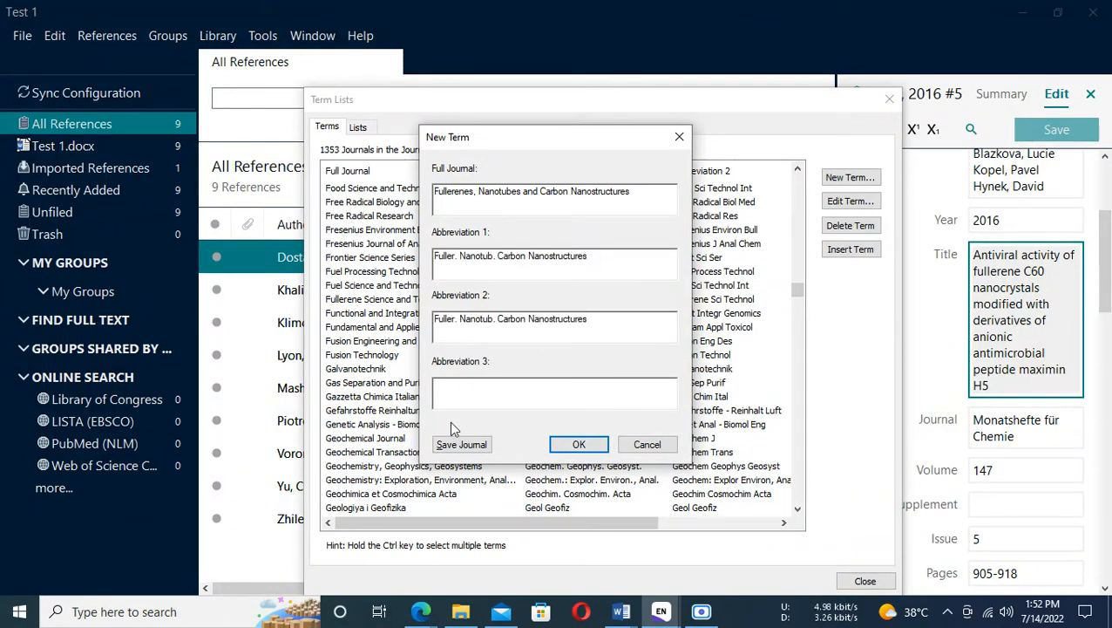
{"action": "left_click", "coordinate": [576, 446]}
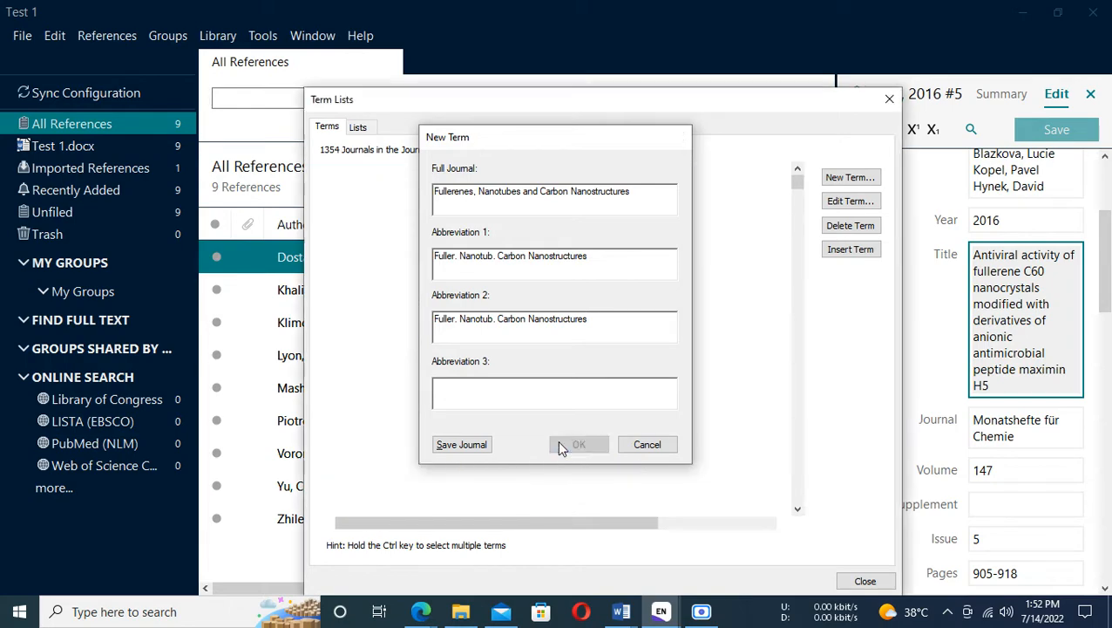
Find Fullerenes, Nanotubes and Carbon Nanostructures in the journal terms, review its abbreviations without changing them, and close the Term Lists dialog.
{"action": "scroll", "coordinate": [493, 383], "scroll_direction": "down", "scroll_amount": 20}
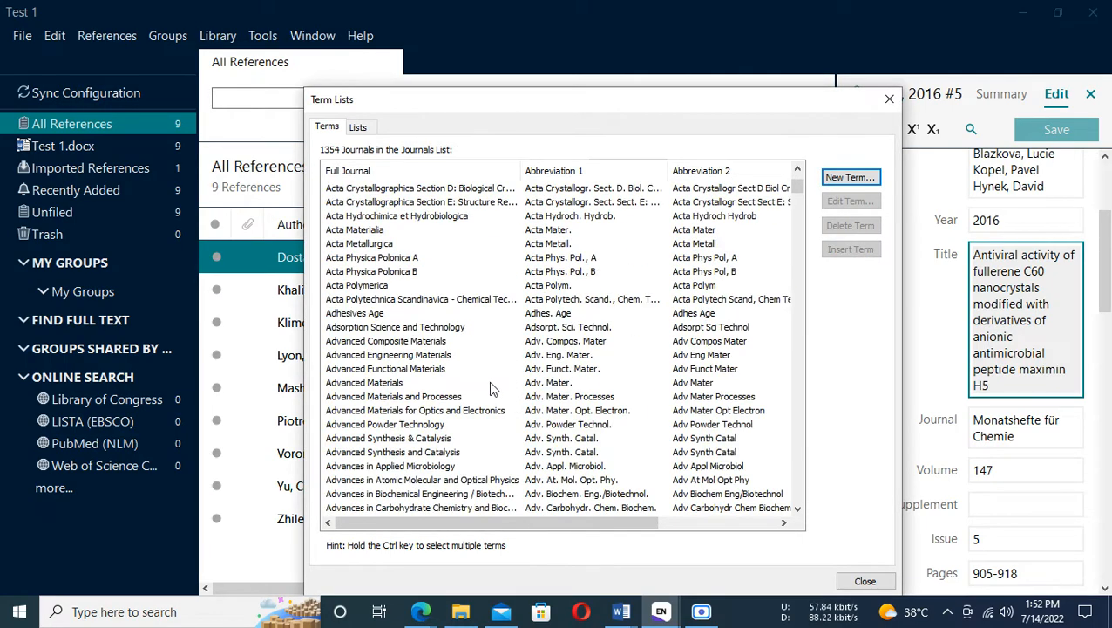
{"action": "scroll", "coordinate": [476, 401], "scroll_direction": "down", "scroll_amount": 20}
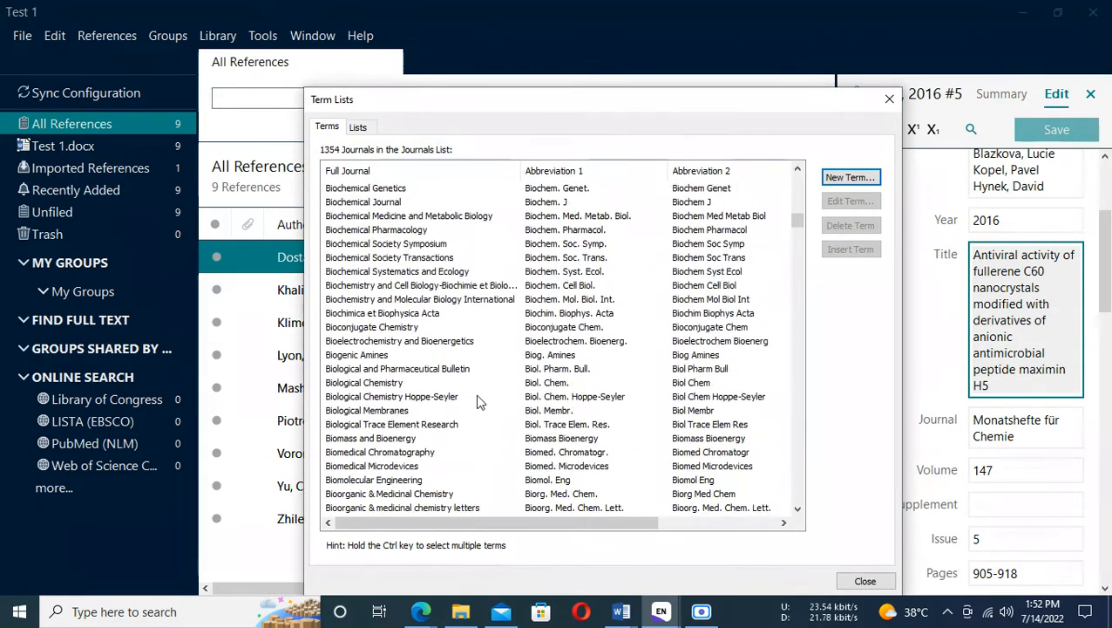
{"action": "scroll", "coordinate": [476, 418], "scroll_direction": "down", "scroll_amount": 20}
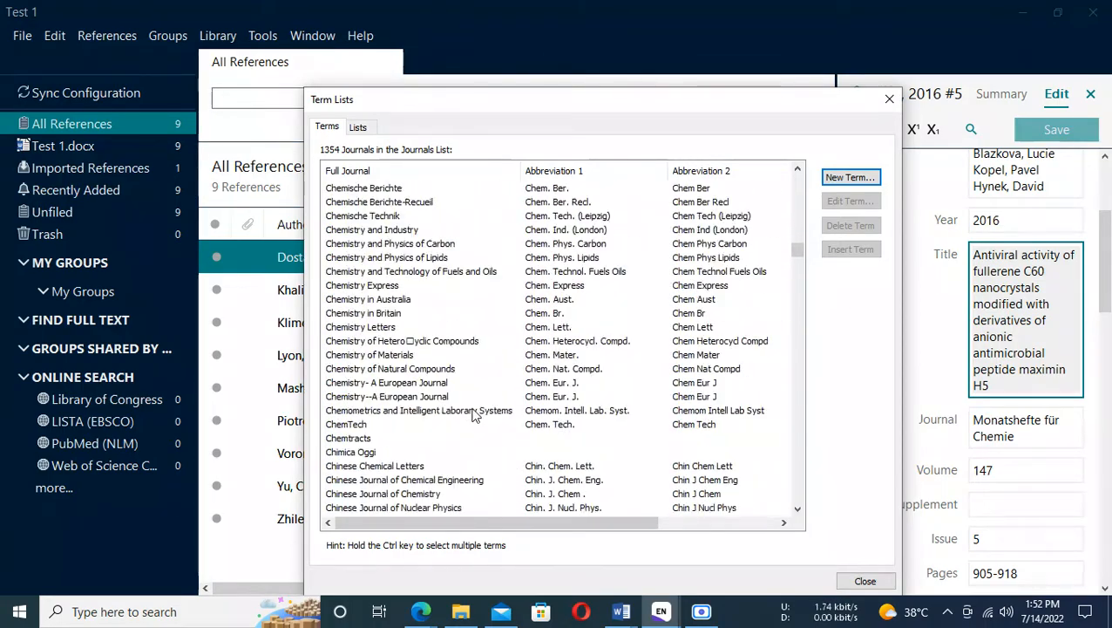
{"action": "scroll", "coordinate": [472, 424], "scroll_direction": "down", "scroll_amount": 15}
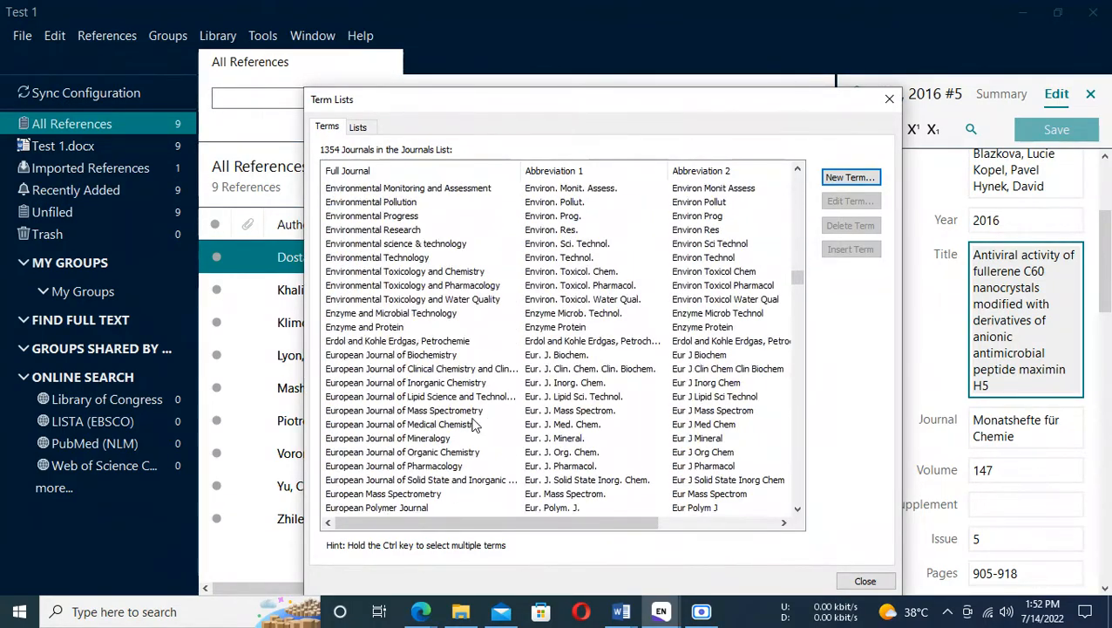
{"action": "scroll", "coordinate": [423, 425], "scroll_direction": "down", "scroll_amount": 5}
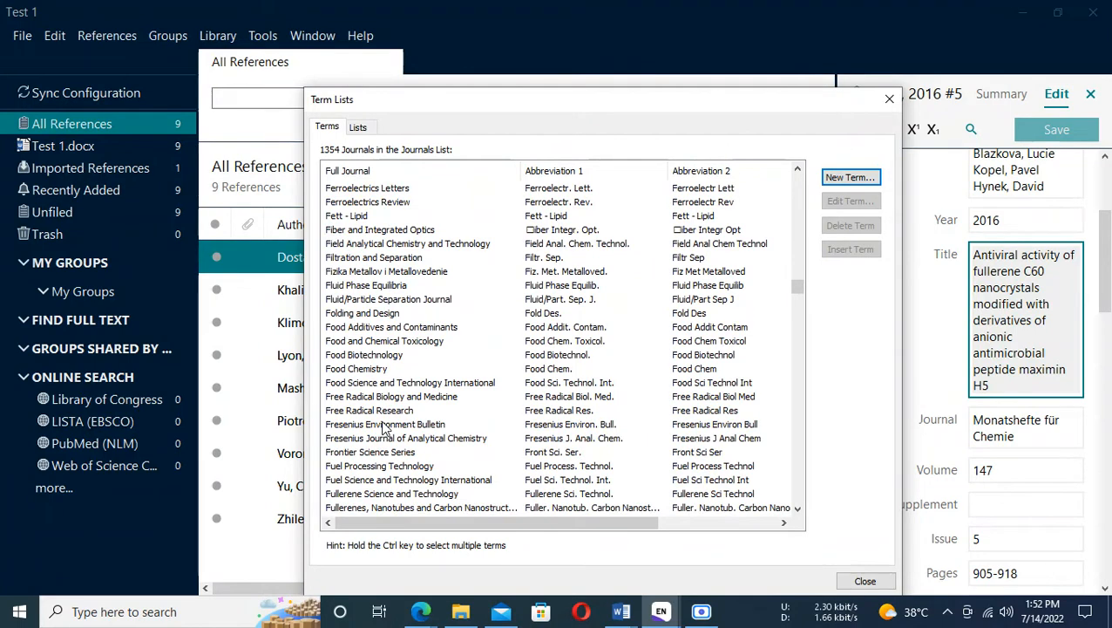
{"action": "scroll", "coordinate": [383, 427], "scroll_direction": "down", "scroll_amount": 4}
{"action": "left_click", "coordinate": [373, 342]}
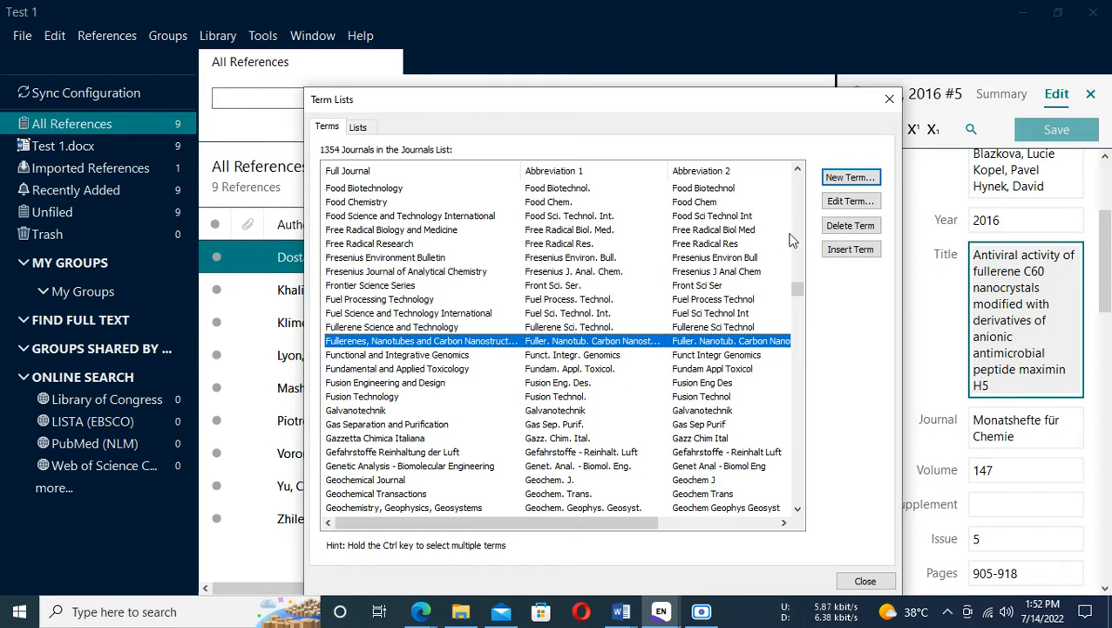
{"action": "left_click", "coordinate": [850, 202]}
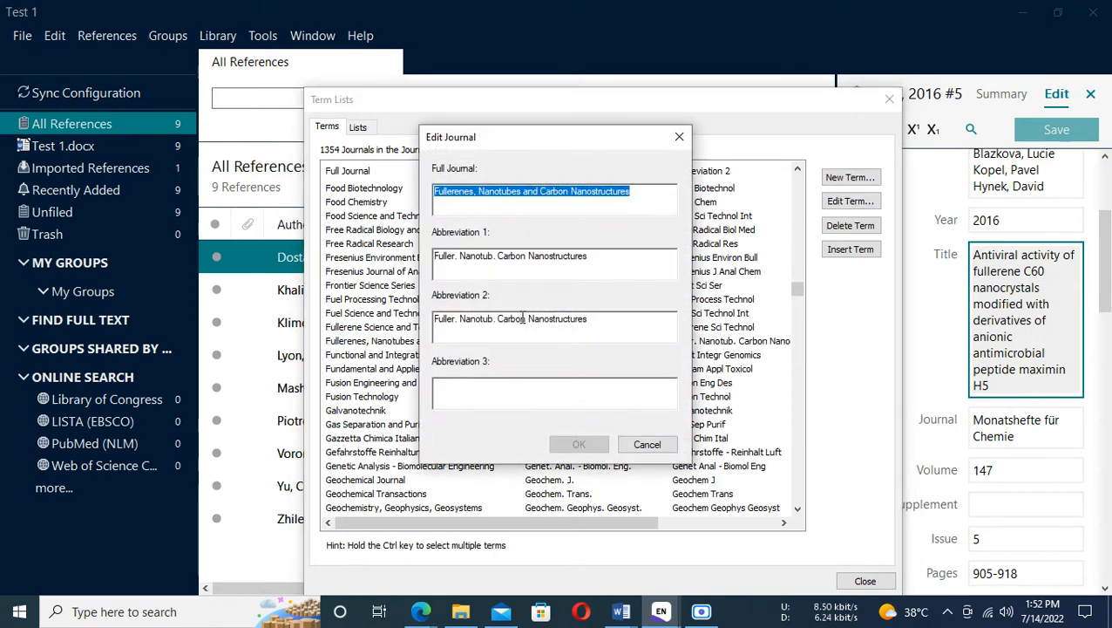
{"action": "left_click", "coordinate": [646, 446]}
{"action": "left_click", "coordinate": [859, 577]}
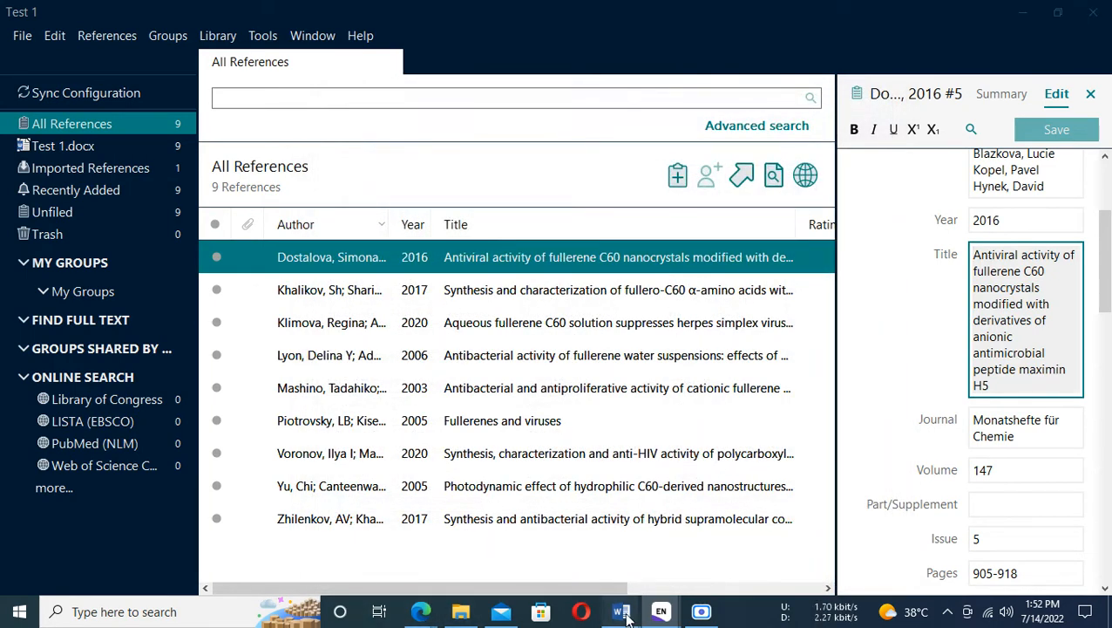
Switch to the Test 1 document in Word, update its citations and bibliography, and check the journal names in the references.
{"action": "mouse_move", "coordinate": [621, 615]}
{"action": "left_click", "coordinate": [705, 488]}
{"action": "scroll", "coordinate": [496, 546], "scroll_direction": "down", "scroll_amount": 4}
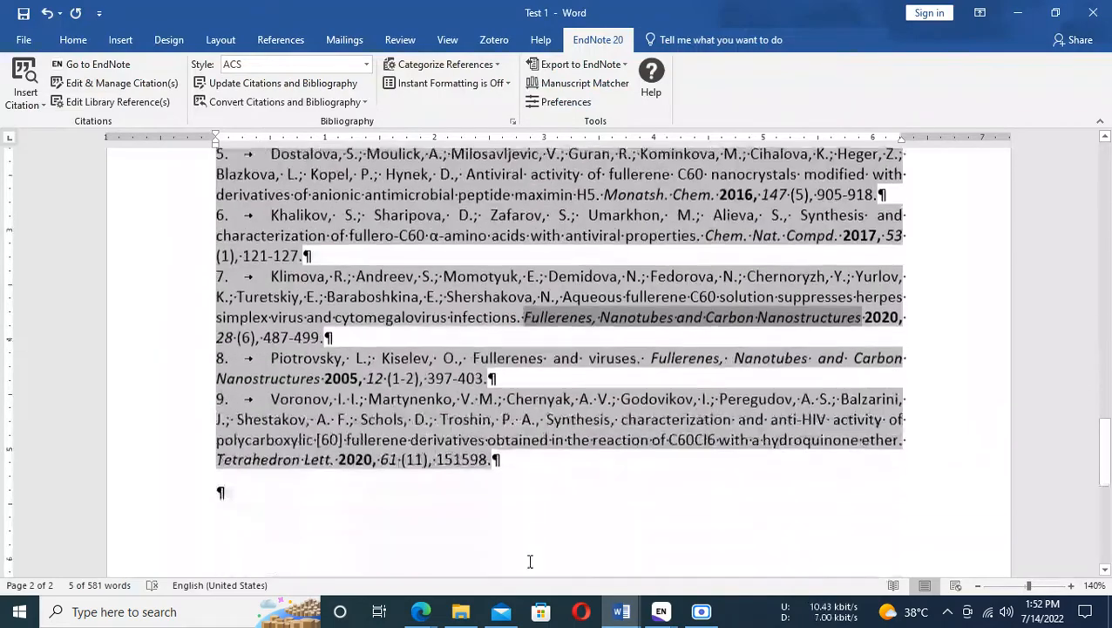
{"action": "scroll", "coordinate": [529, 562], "scroll_direction": "up", "scroll_amount": 14}
{"action": "left_click", "coordinate": [318, 446]}
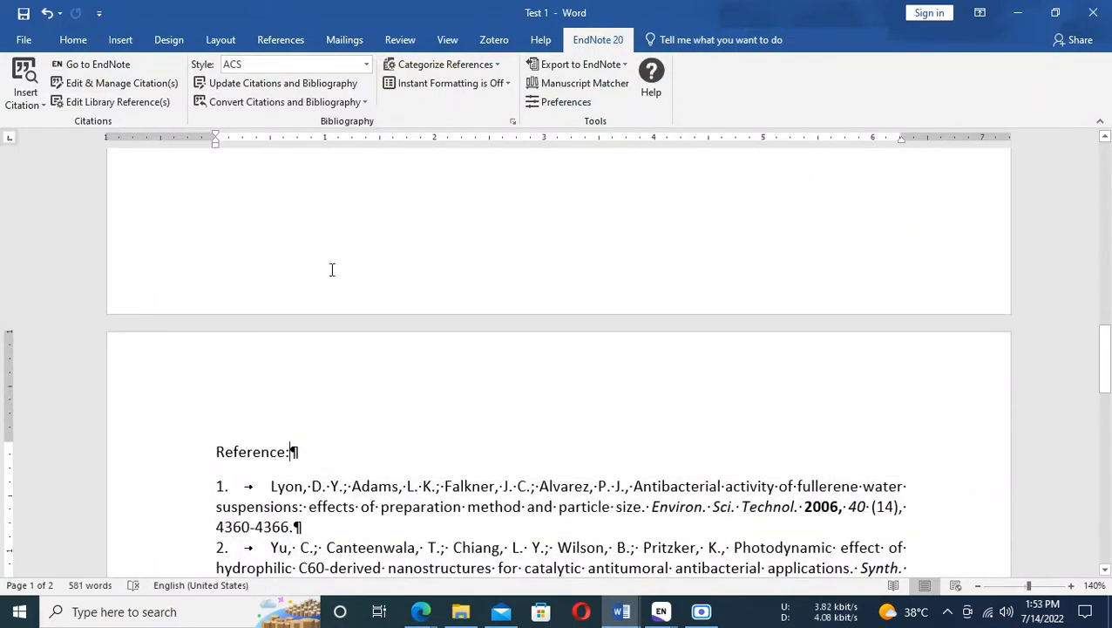
{"action": "left_click", "coordinate": [241, 83]}
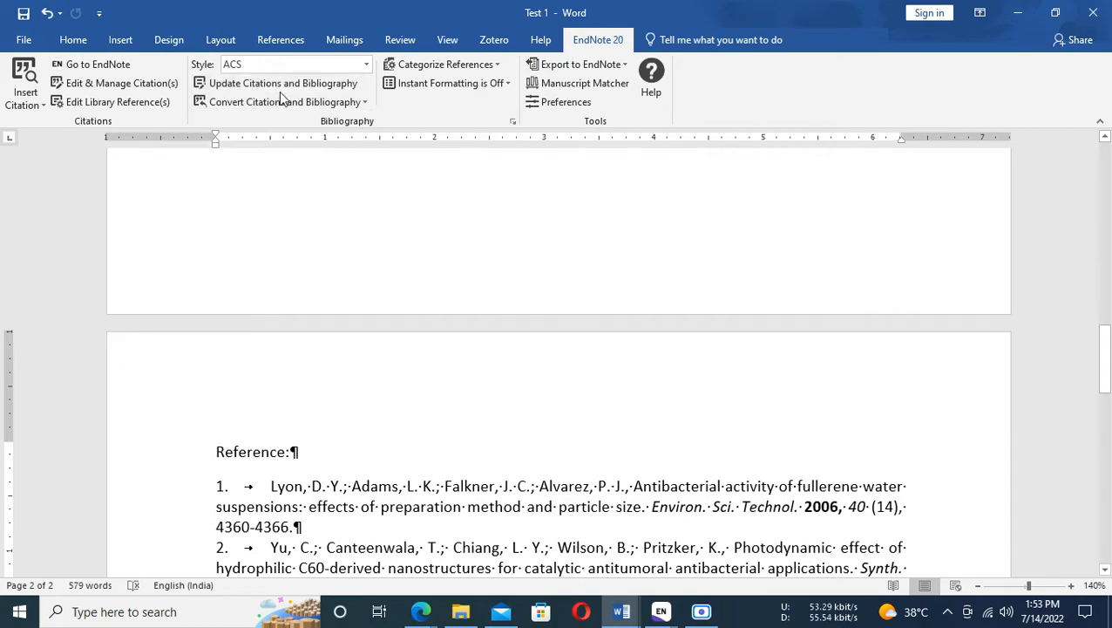
{"action": "scroll", "coordinate": [616, 256], "scroll_direction": "down", "scroll_amount": 8}
{"action": "scroll", "coordinate": [615, 270], "scroll_direction": "up", "scroll_amount": 3}
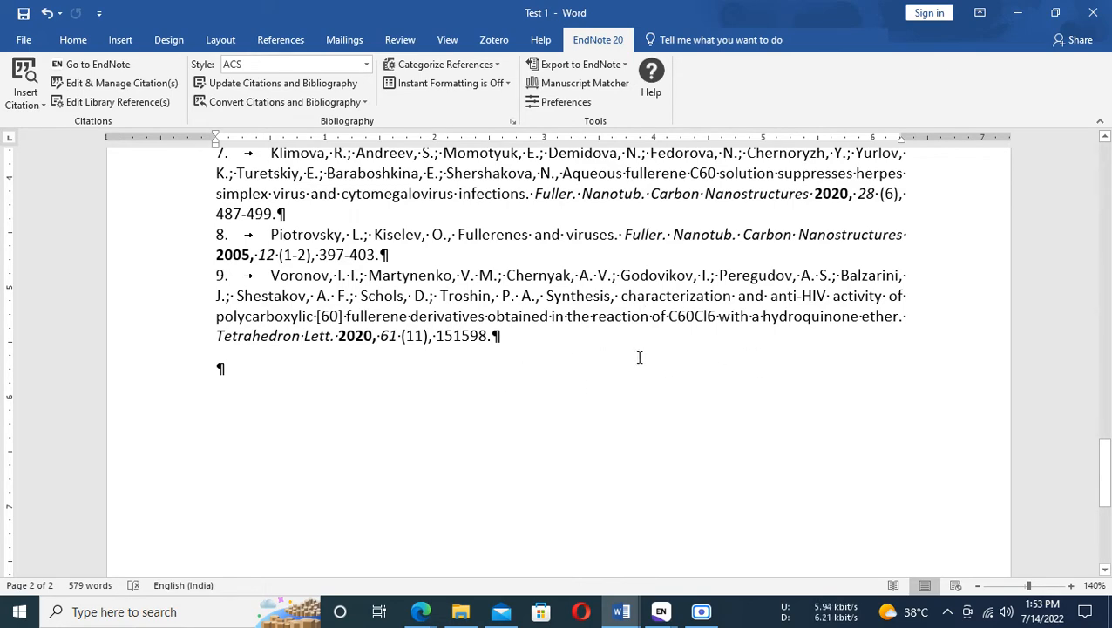
{"action": "scroll", "coordinate": [670, 354], "scroll_direction": "up", "scroll_amount": 15}
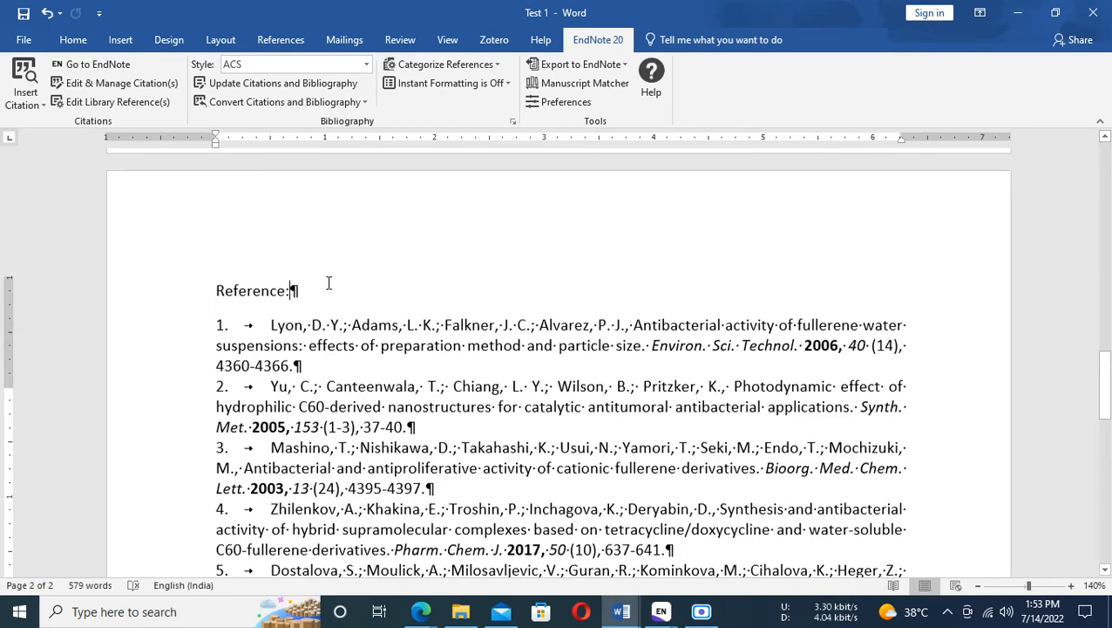
{"action": "scroll", "coordinate": [322, 284], "scroll_direction": "up", "scroll_amount": 20}
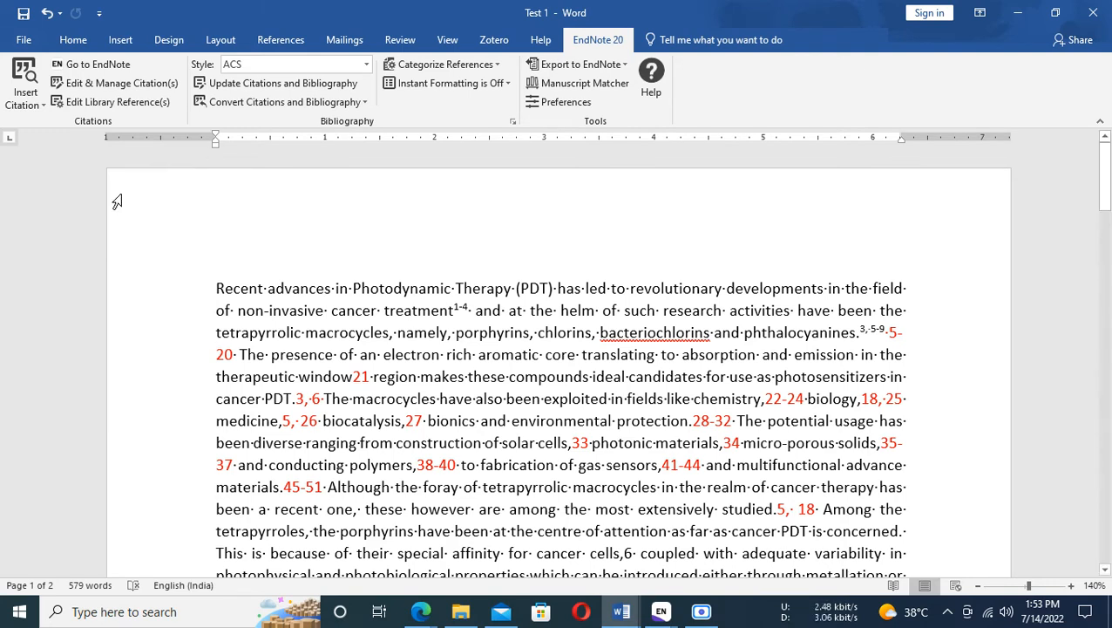
Switch to the browser and search the web for "organic and biomolecular chemistry endnote style".
{"action": "left_click", "coordinate": [421, 612]}
{"action": "left_click", "coordinate": [367, 554]}
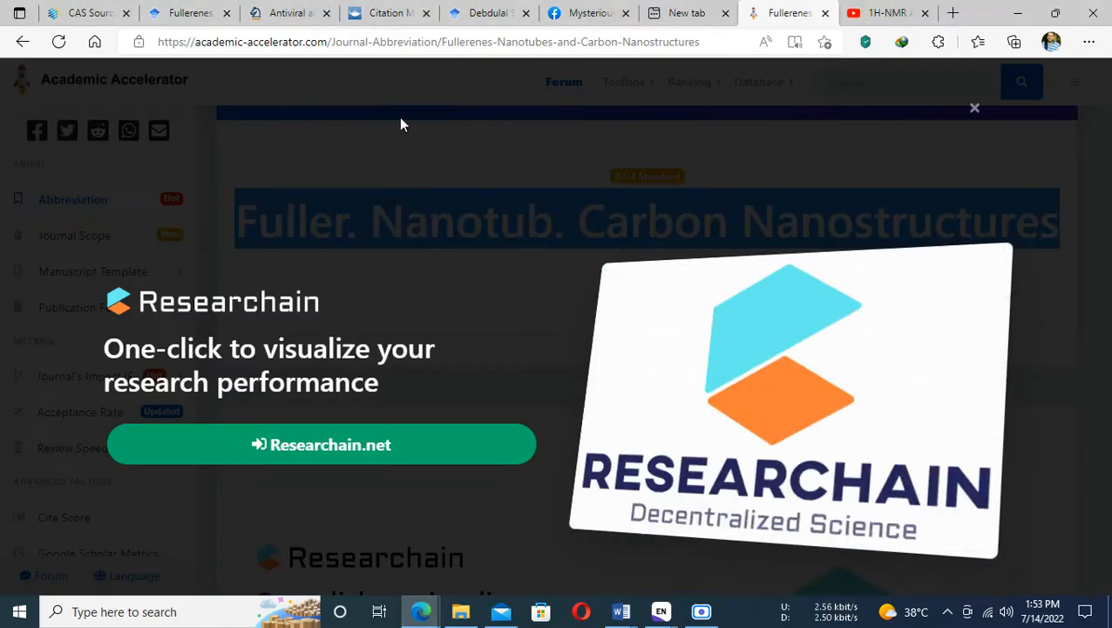
{"action": "left_click", "coordinate": [522, 44]}
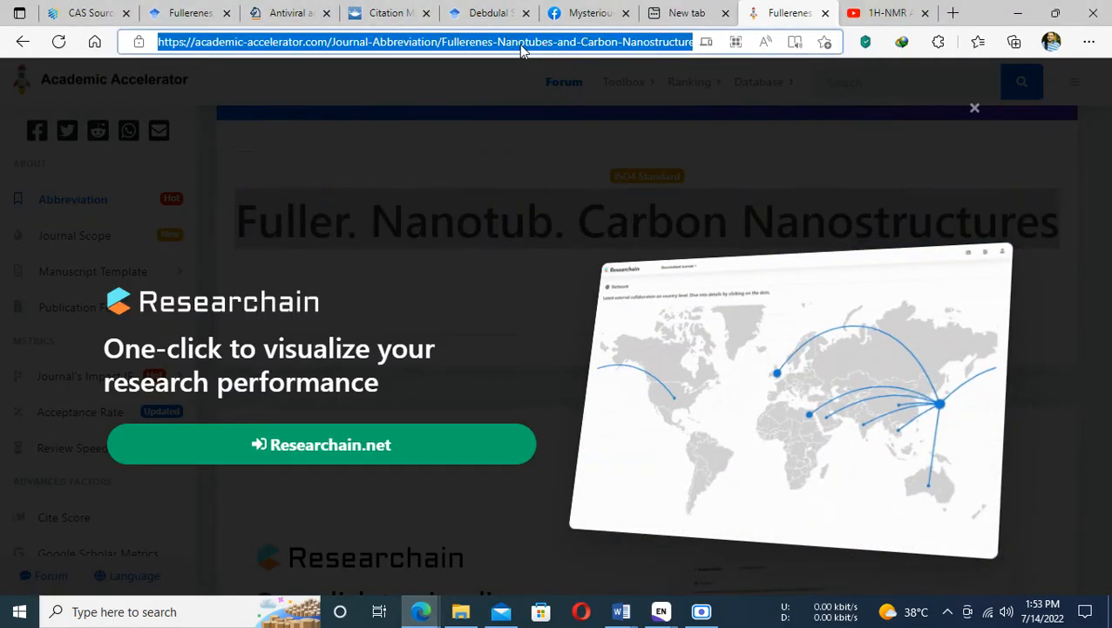
{"action": "type", "text": "organic "}
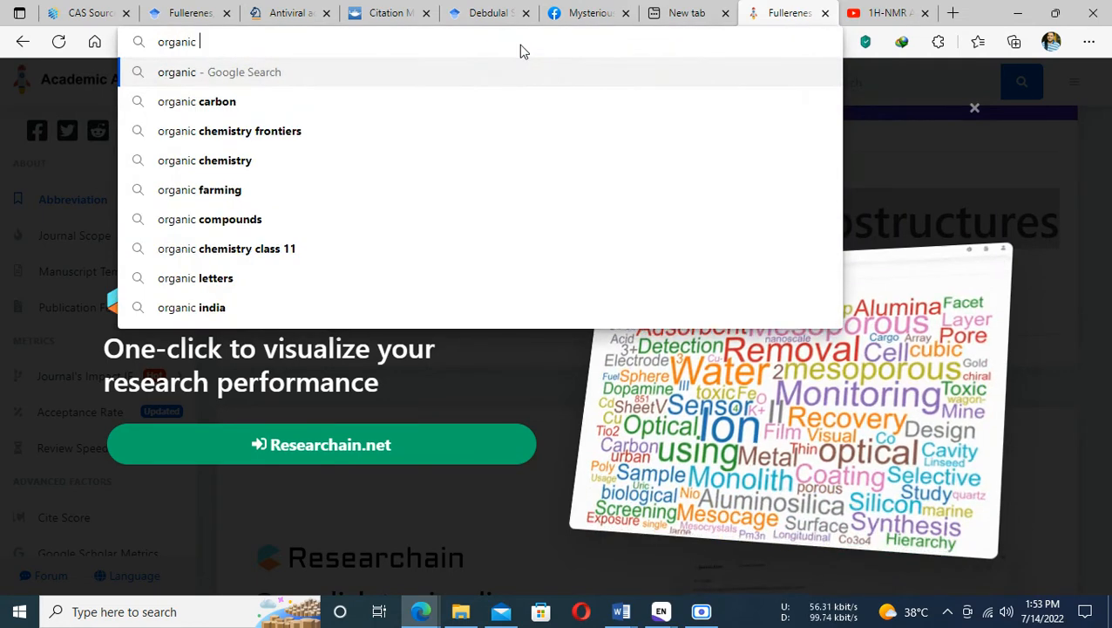
{"action": "type", "text": "and Bio"}
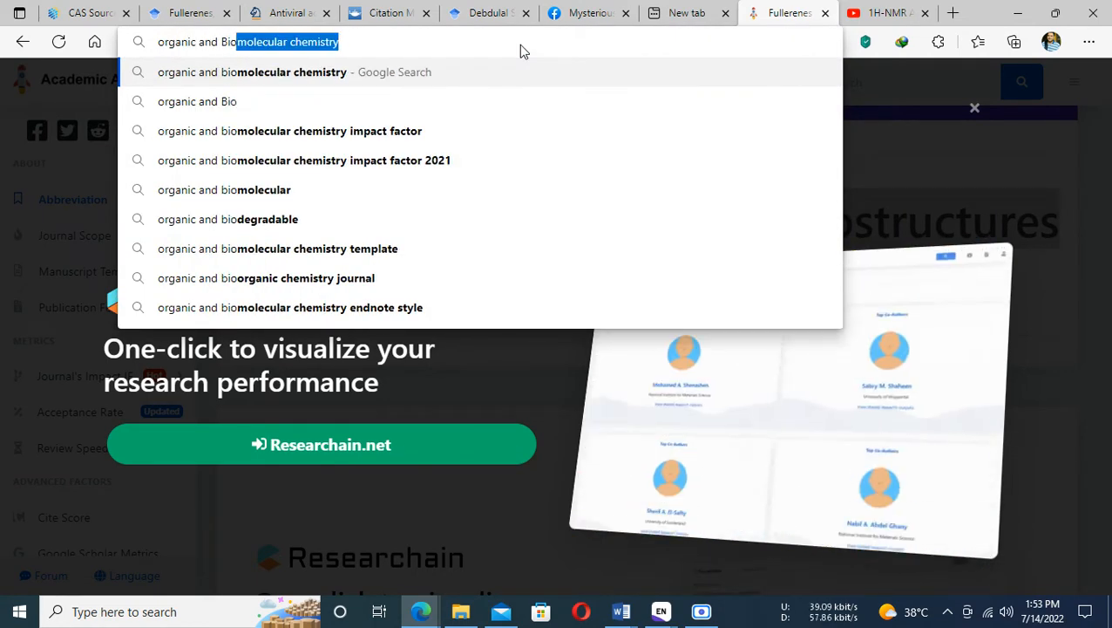
{"action": "type", "text": "molecula"}
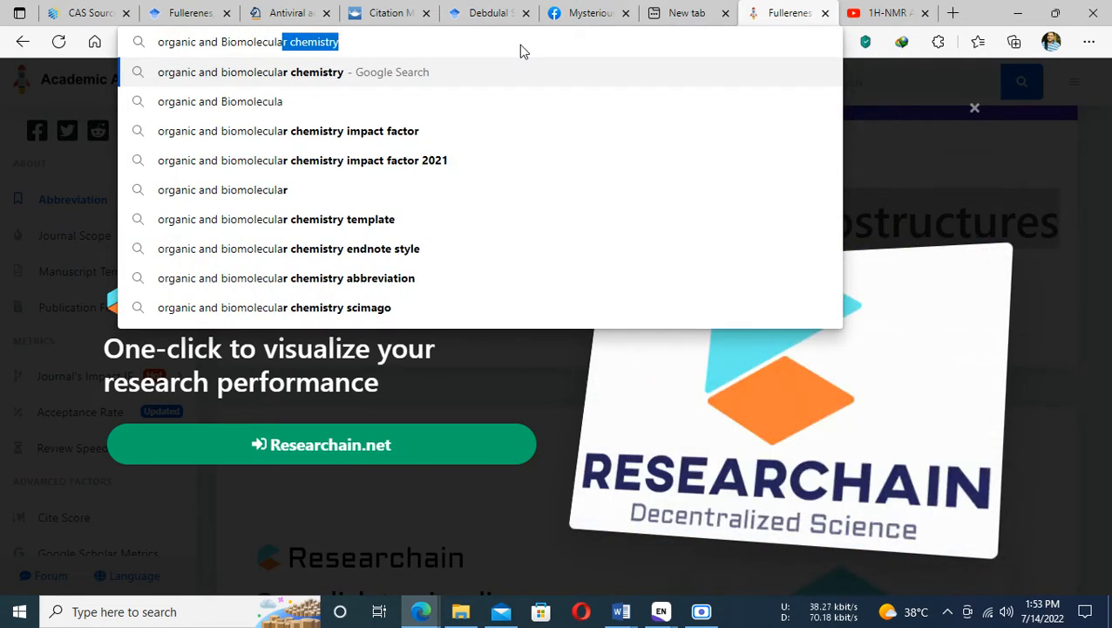
{"action": "type", "text": "r Chemistry "}
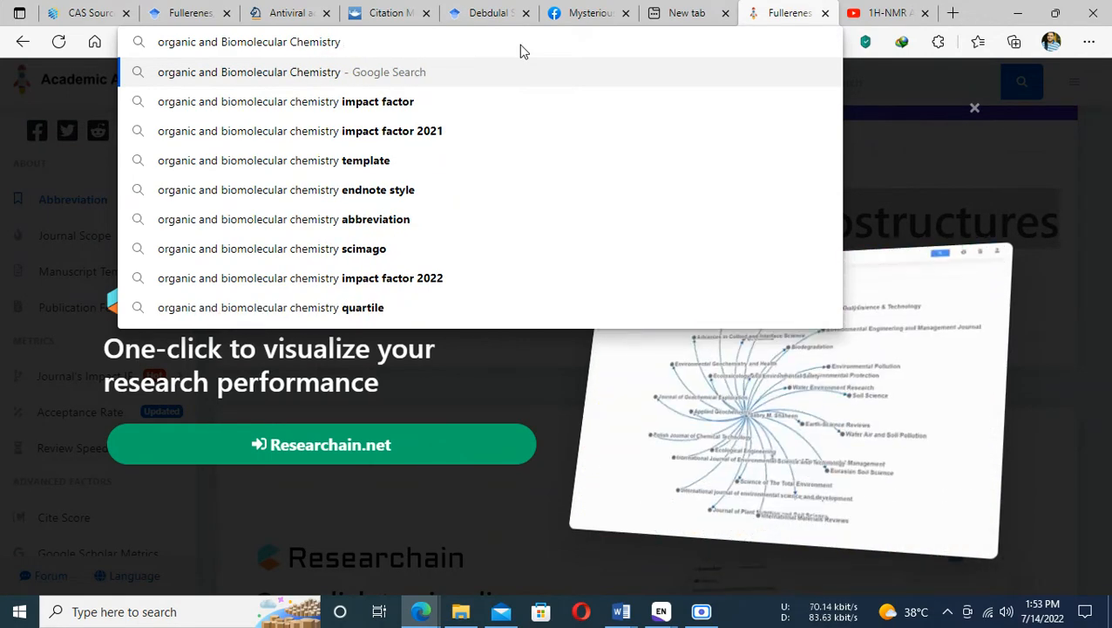
{"action": "type", "text": "End"}
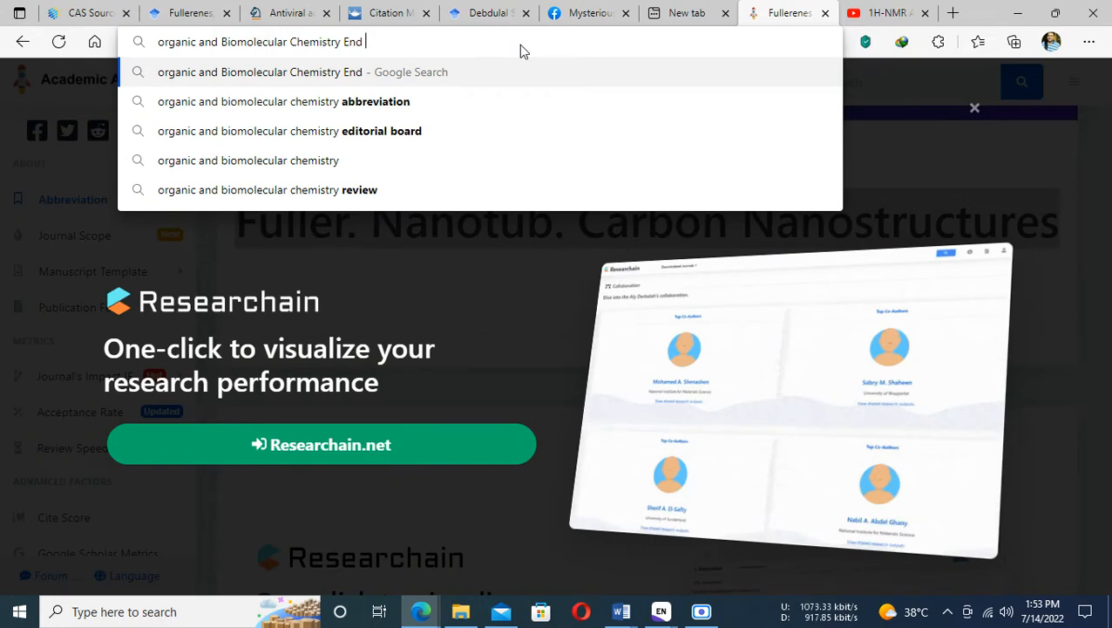
{"action": "type", "text": " Note"}
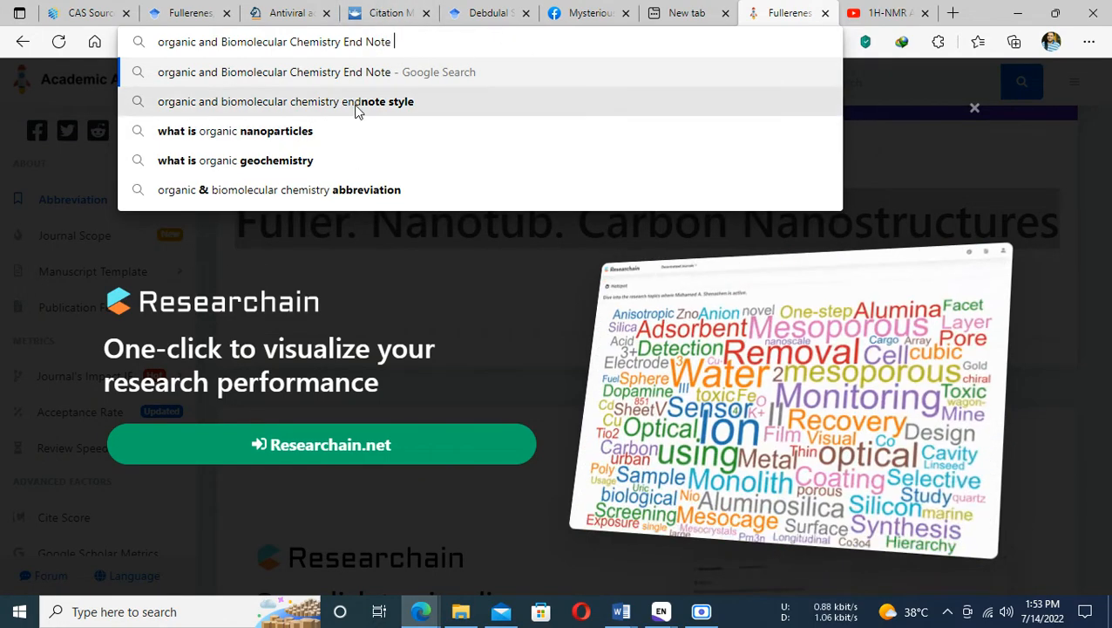
{"action": "left_click", "coordinate": [353, 102]}
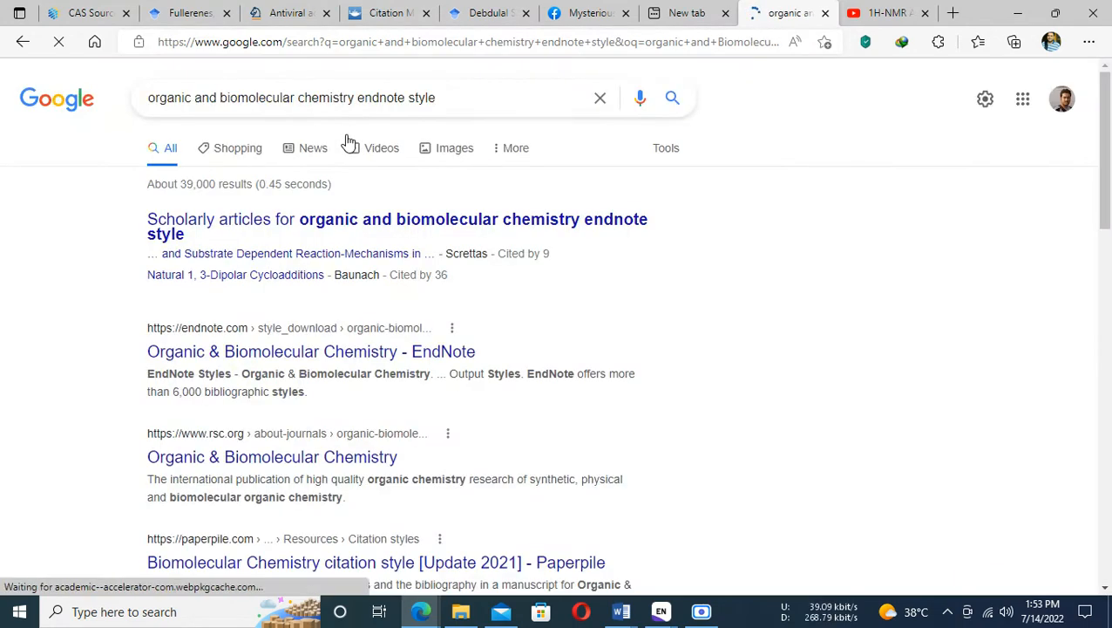
Open EndNote's Organic & Biomolecular Chemistry output style page from the search results and download the style.
{"action": "left_click", "coordinate": [244, 353]}
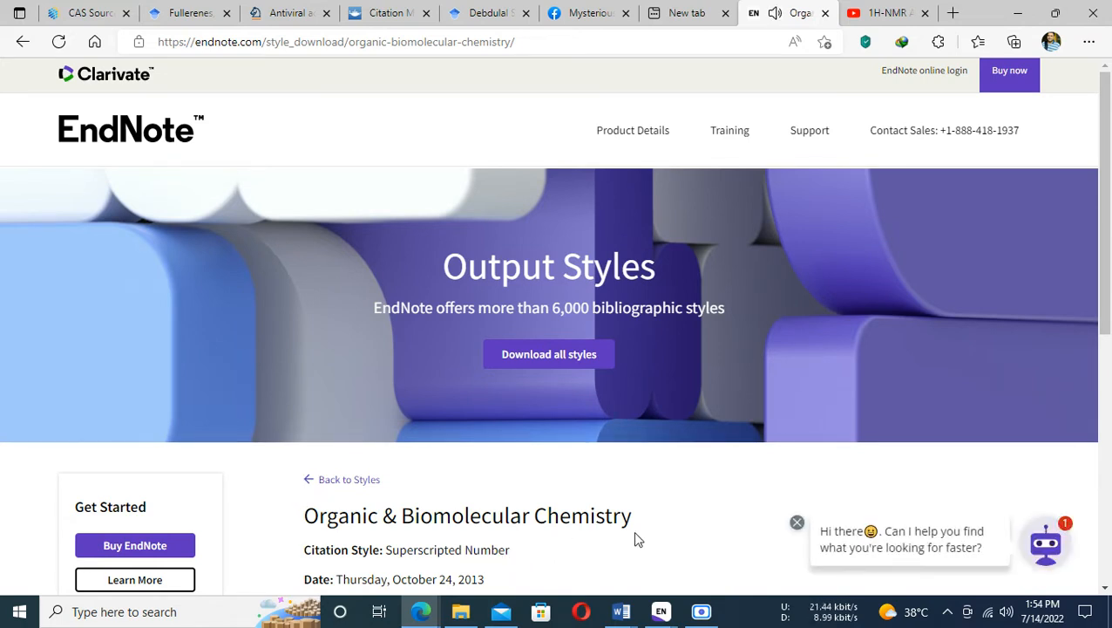
{"action": "left_click", "coordinate": [797, 522]}
{"action": "scroll", "coordinate": [392, 472], "scroll_direction": "down", "scroll_amount": 2}
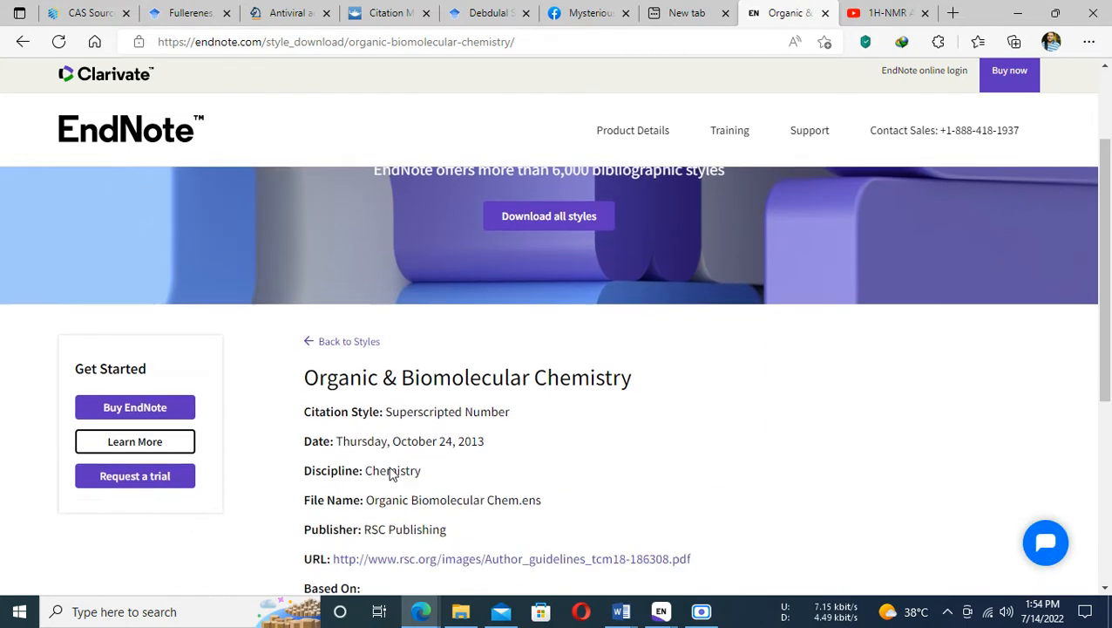
{"action": "scroll", "coordinate": [393, 473], "scroll_direction": "down", "scroll_amount": 2}
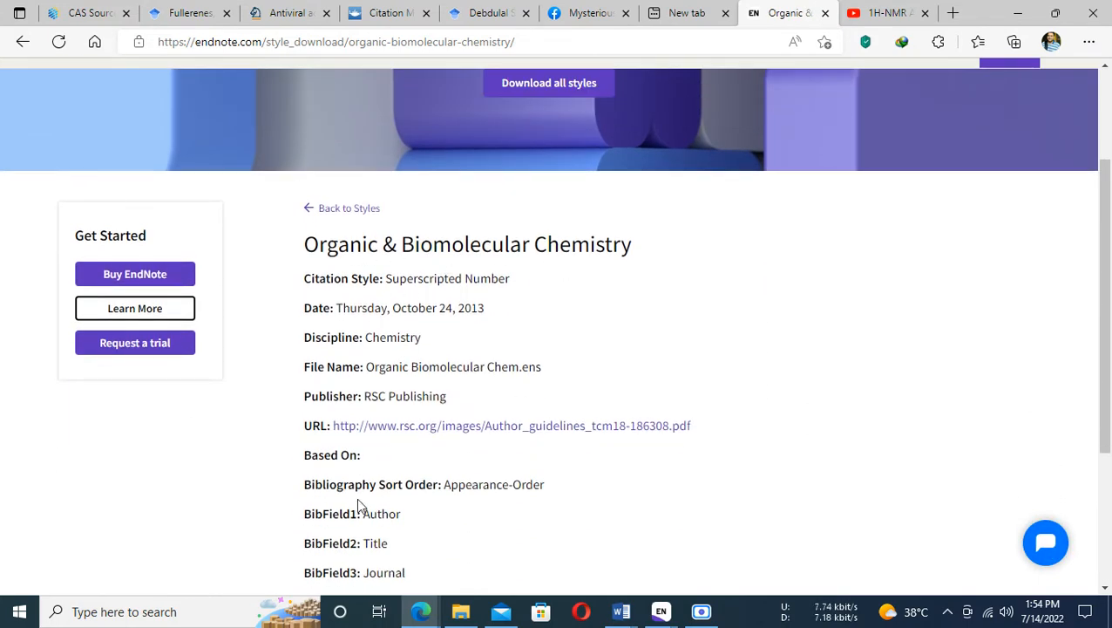
{"action": "scroll", "coordinate": [357, 502], "scroll_direction": "down", "scroll_amount": 3}
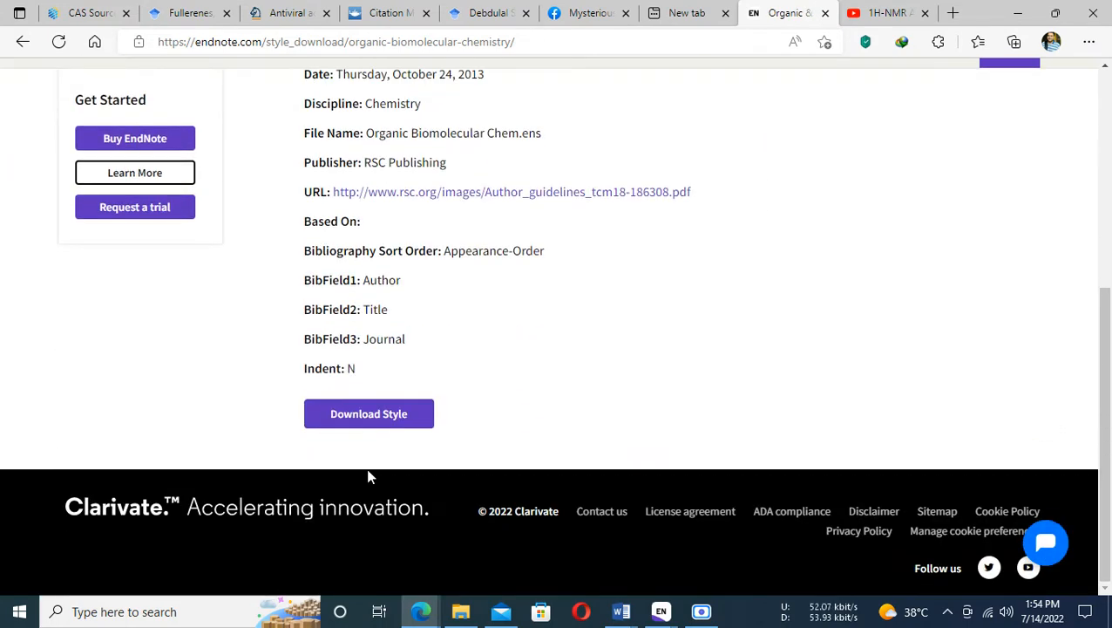
{"action": "left_click", "coordinate": [366, 417]}
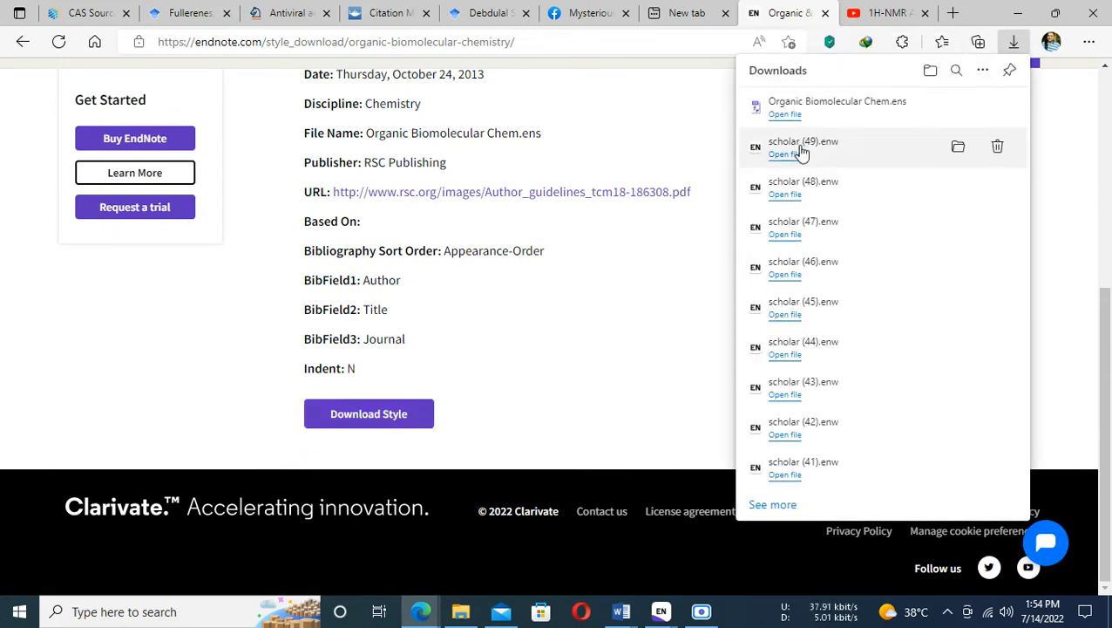
Open the downloaded Organic Biomolecular Chem.ens in EndNote and review its journal name, citation numbering and anonymous works settings.
{"action": "left_click", "coordinate": [836, 112]}
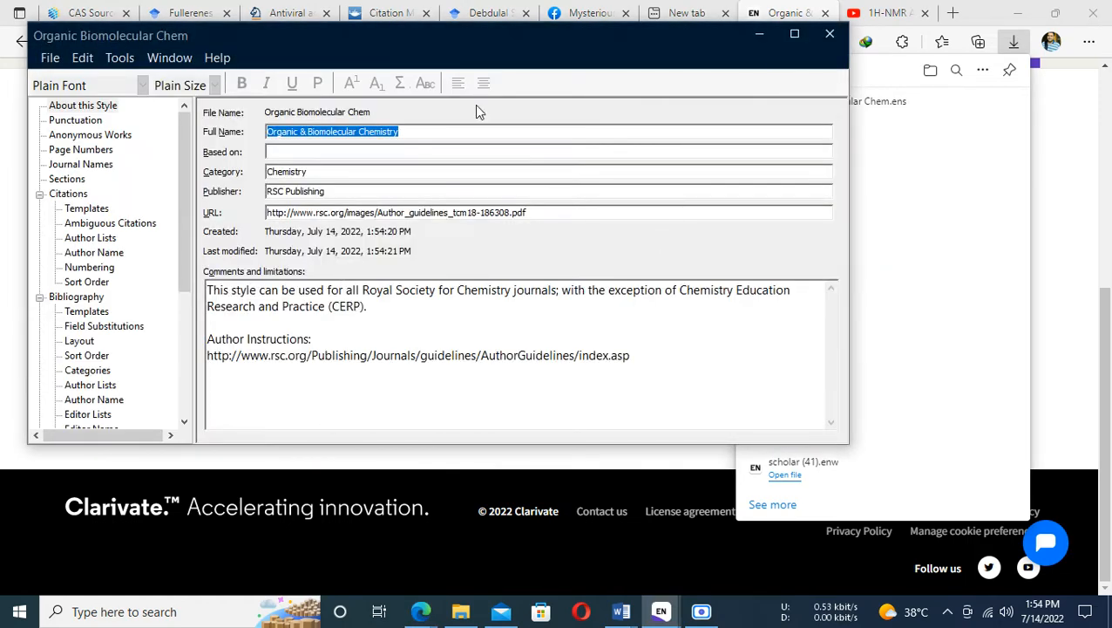
{"action": "left_click", "coordinate": [78, 165]}
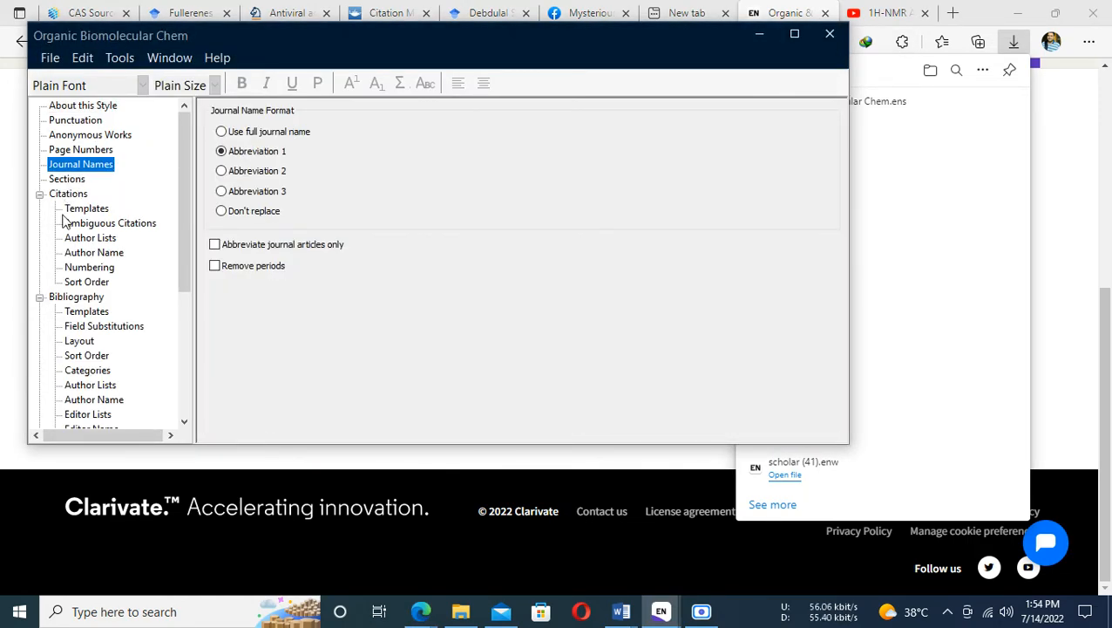
{"action": "left_click", "coordinate": [88, 268]}
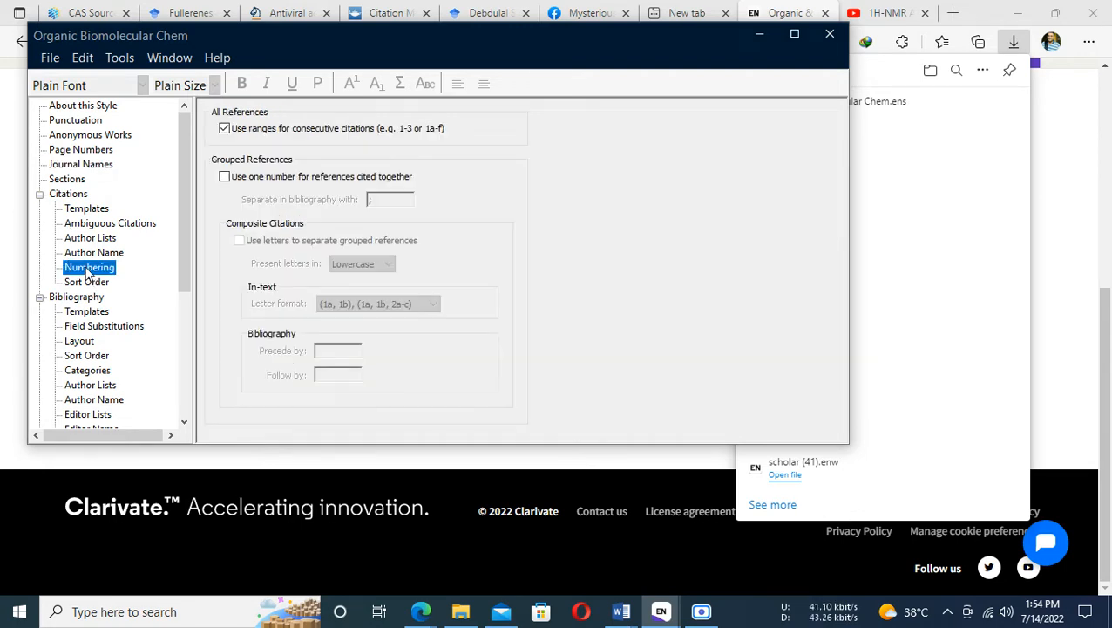
{"action": "left_click", "coordinate": [62, 136]}
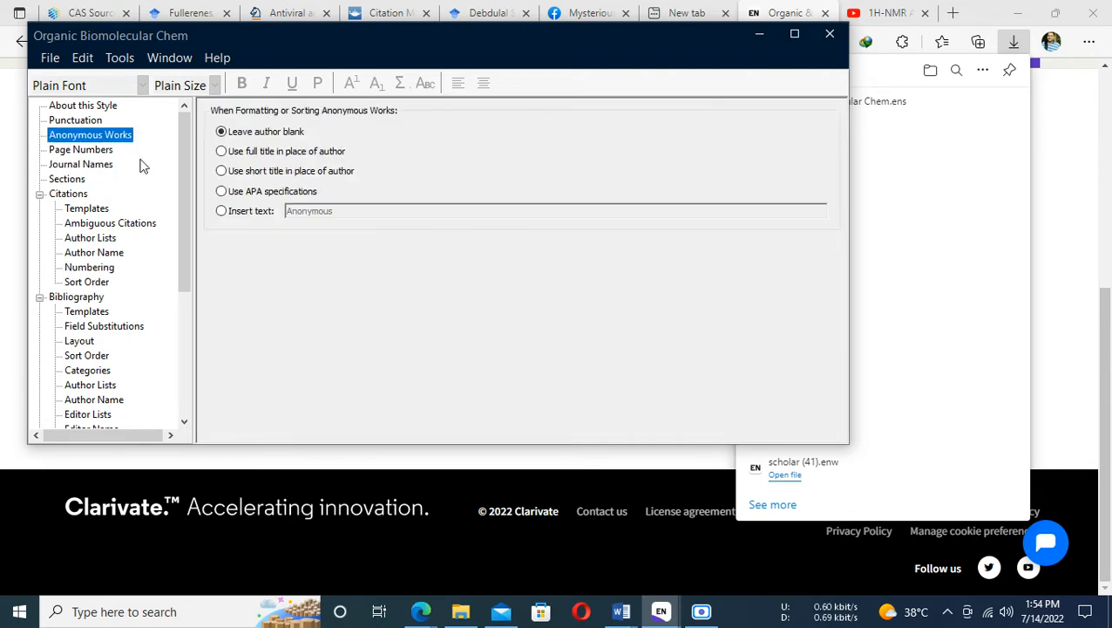
Save the style under the name Organic Biomolecular Chem and close the style window.
{"action": "left_click", "coordinate": [49, 60]}
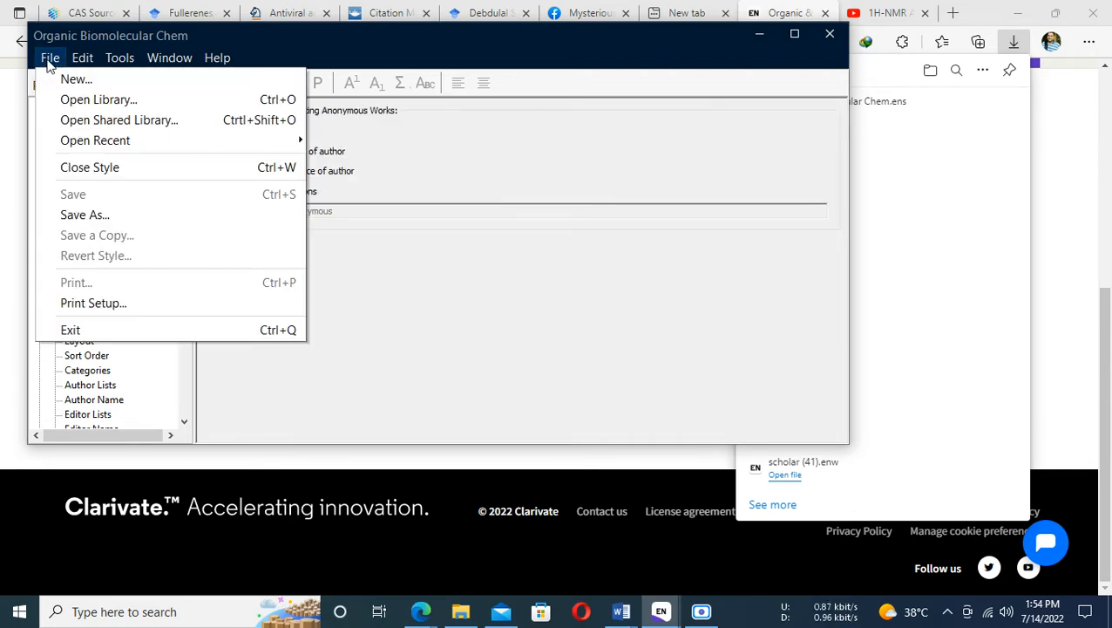
{"action": "left_click", "coordinate": [103, 218]}
{"action": "left_click", "coordinate": [586, 296]}
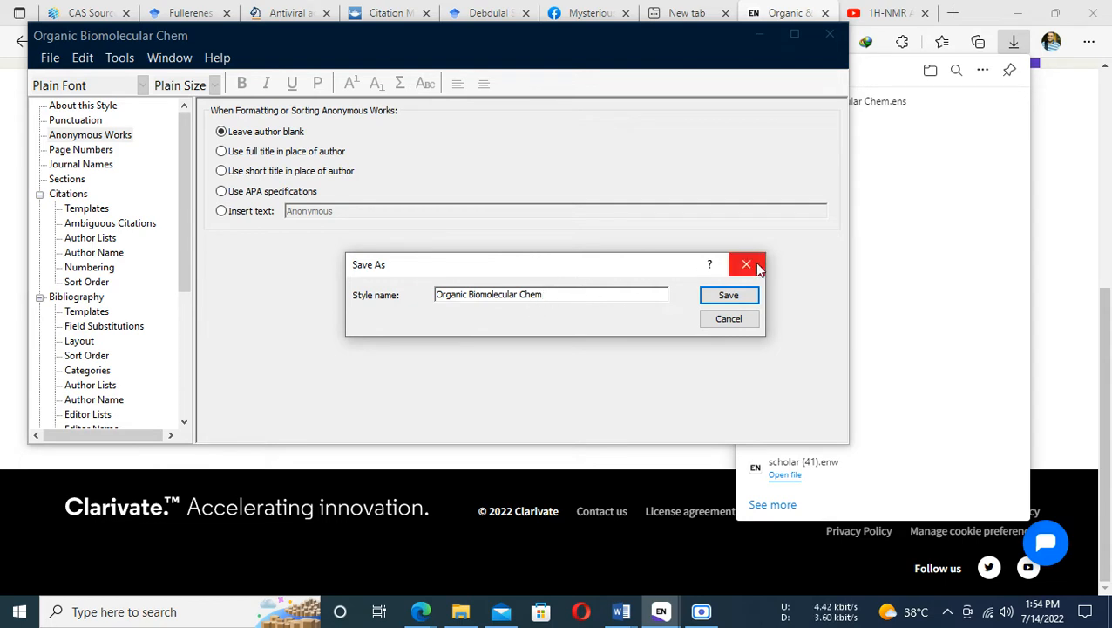
{"action": "left_click", "coordinate": [738, 299]}
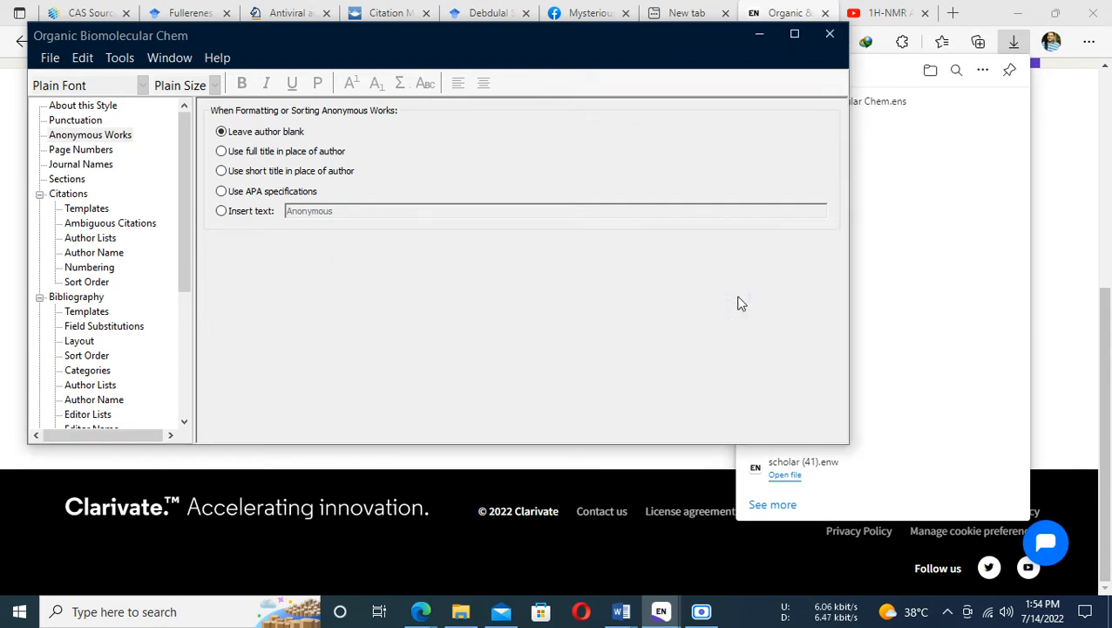
{"action": "left_click", "coordinate": [833, 34]}
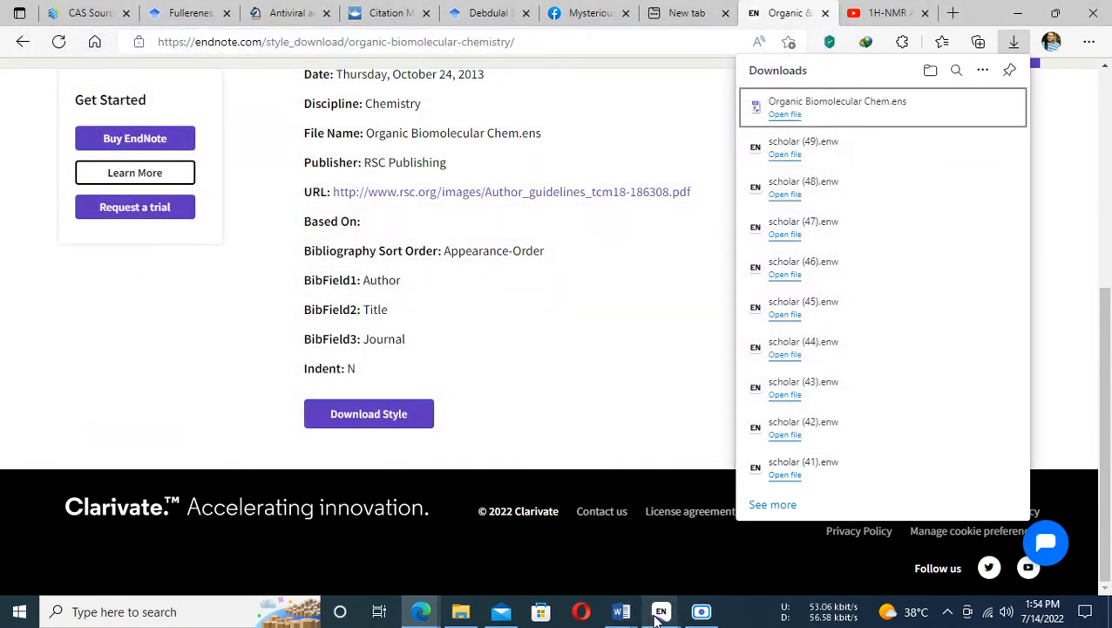
Switch to the Test 1 document in Word and open the full list of EndNote styles.
{"action": "mouse_move", "coordinate": [621, 611]}
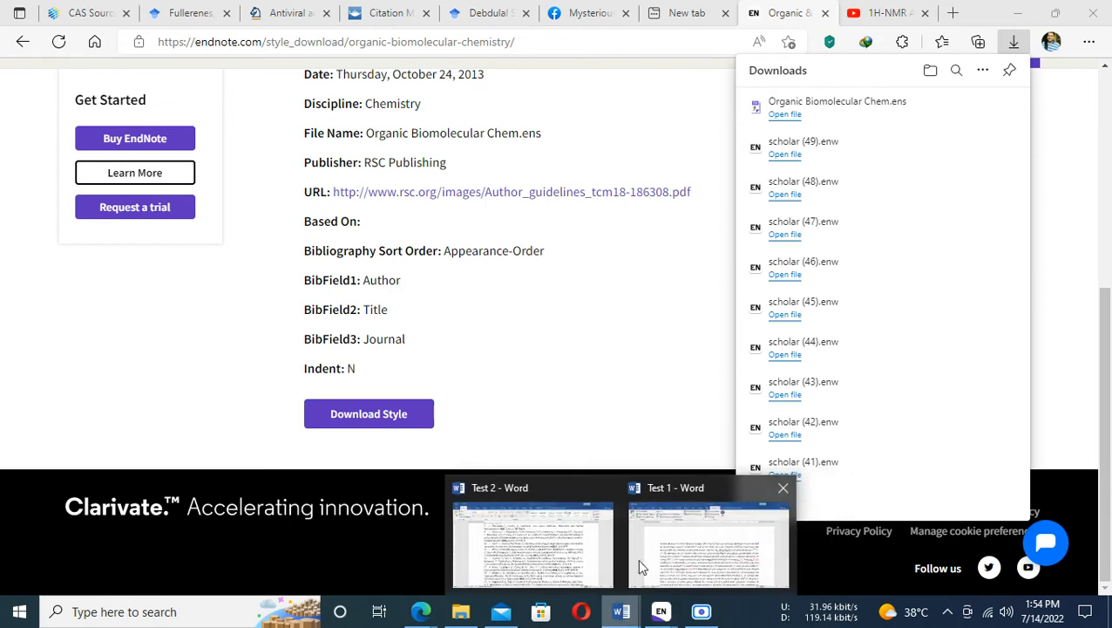
{"action": "left_click", "coordinate": [676, 528]}
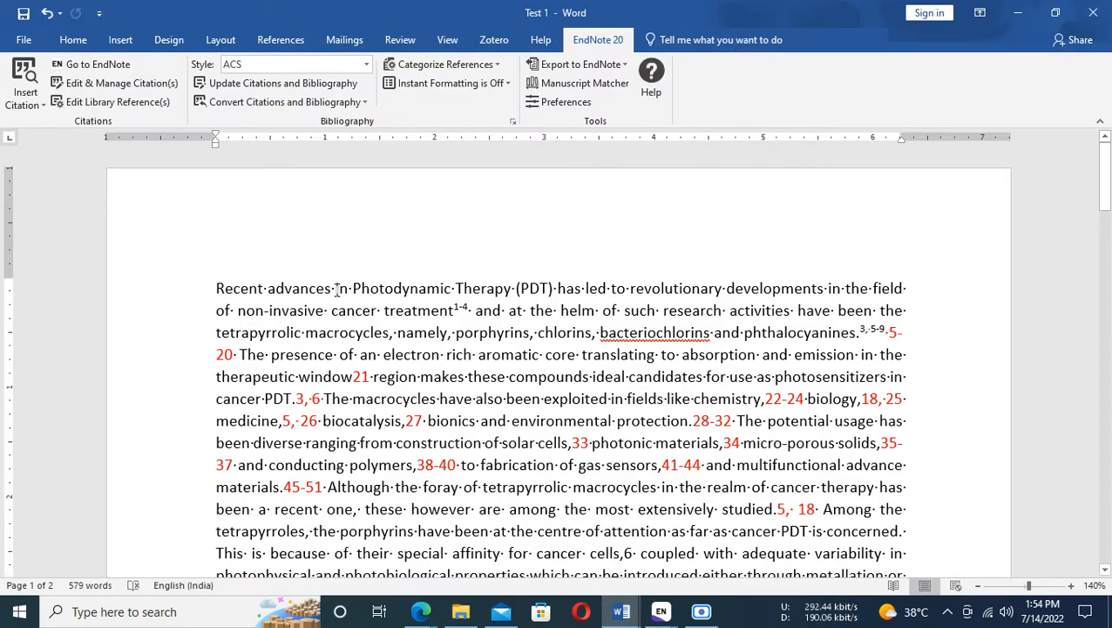
{"action": "left_click", "coordinate": [367, 65]}
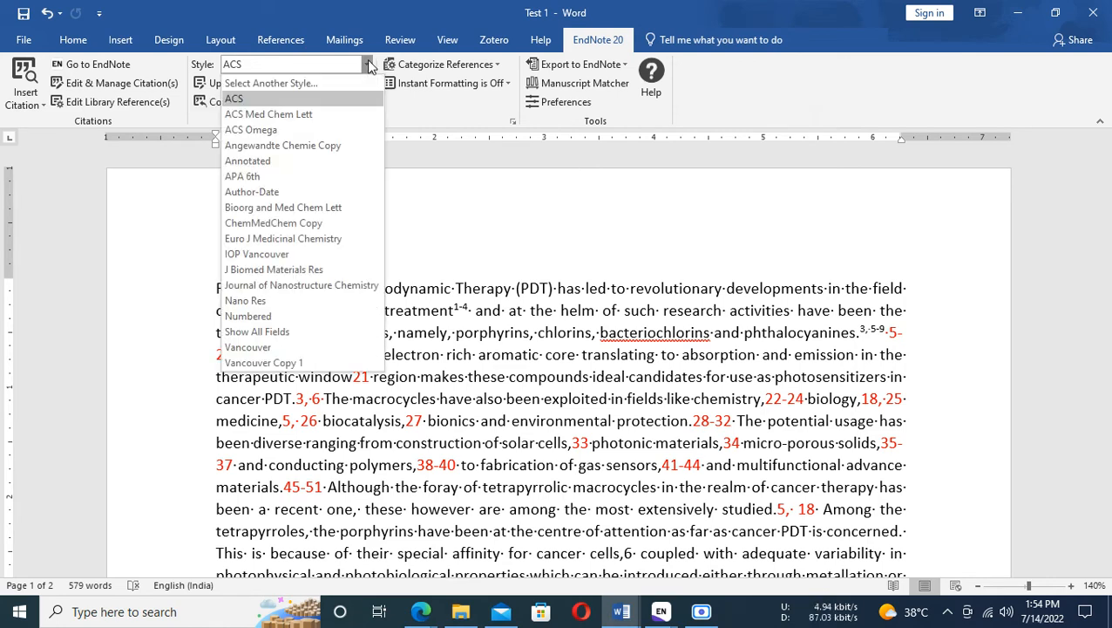
{"action": "left_click", "coordinate": [311, 87]}
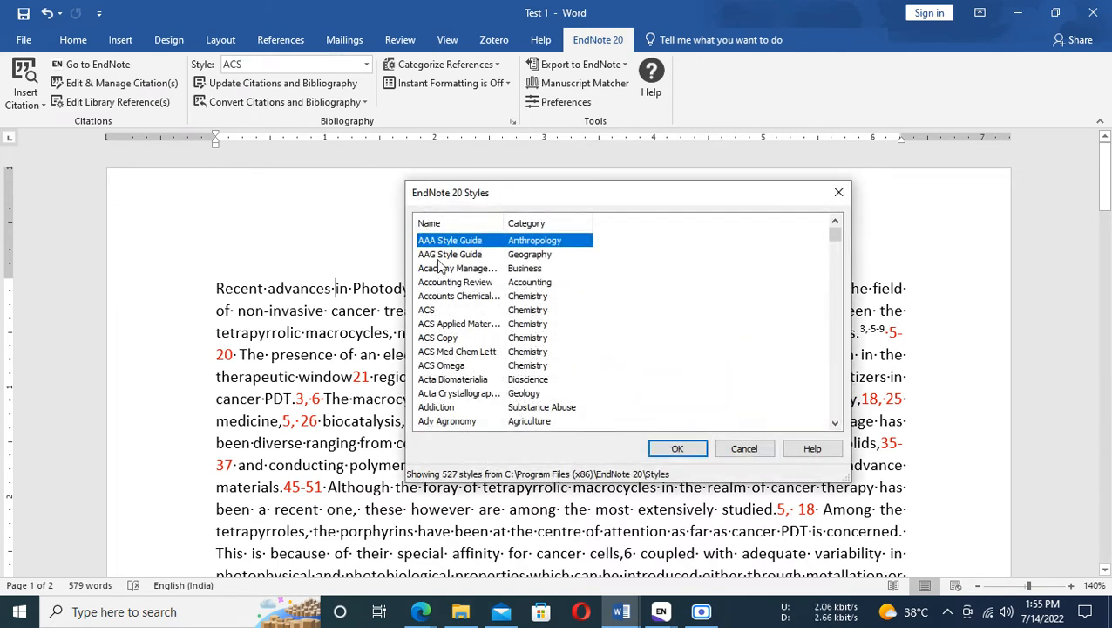
Find Organic Biomolecular Chem in the EndNote styles list, widen the Name column, and apply the style to the document.
{"action": "scroll", "coordinate": [623, 296], "scroll_direction": "down", "scroll_amount": 20}
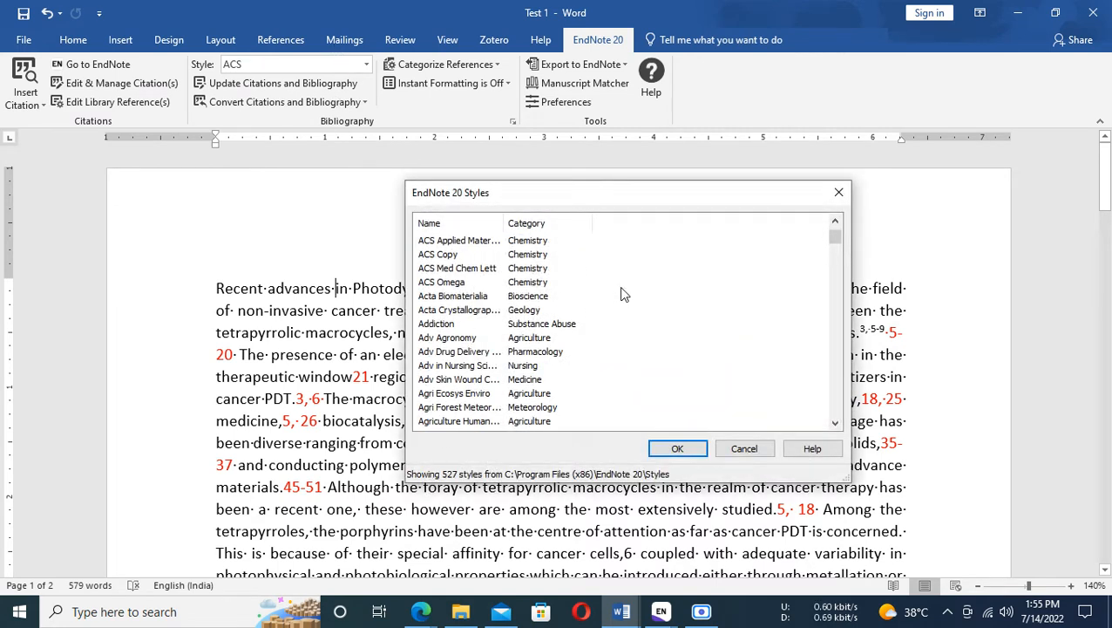
{"action": "scroll", "coordinate": [623, 295], "scroll_direction": "down", "scroll_amount": 20}
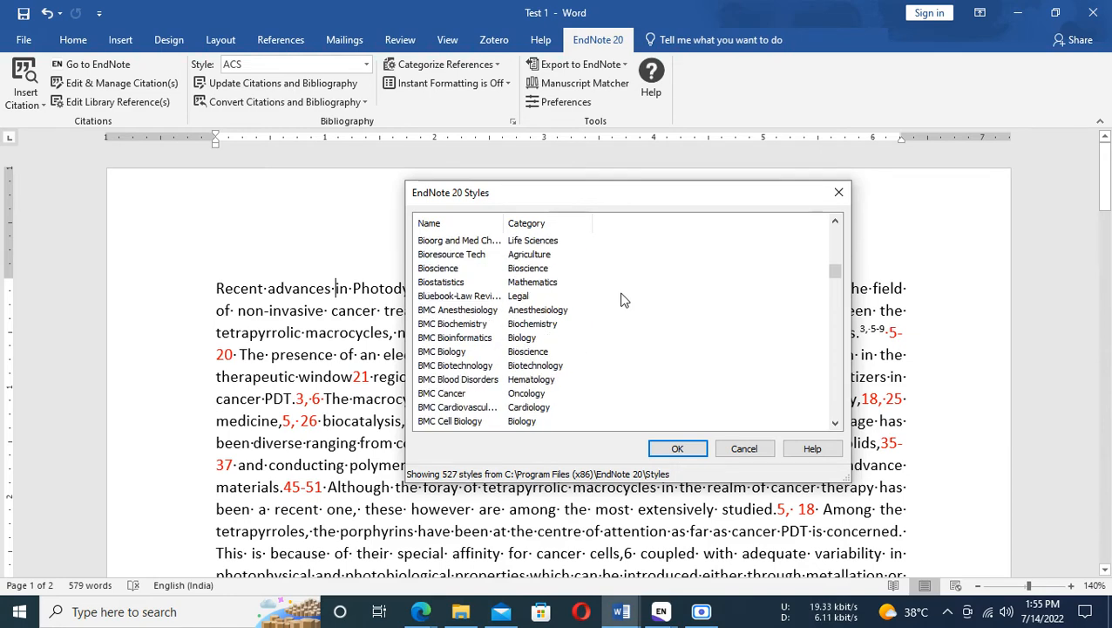
{"action": "scroll", "coordinate": [623, 299], "scroll_direction": "down", "scroll_amount": 8}
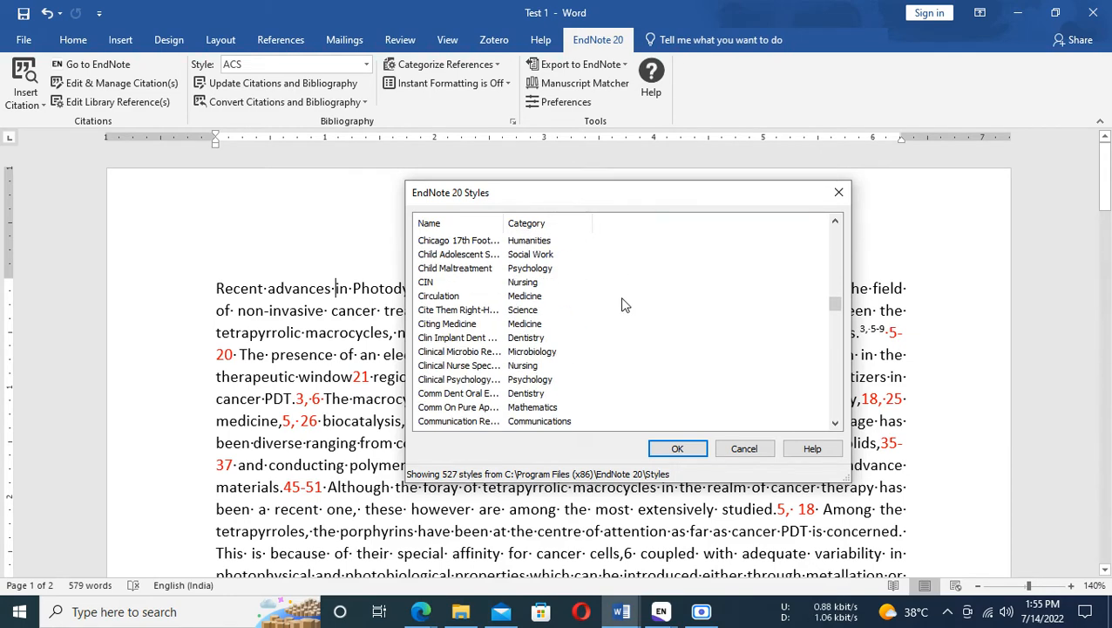
{"action": "left_click_drag", "start_coordinate": [835, 304], "coordinate": [835, 390]}
{"action": "scroll", "coordinate": [567, 354], "scroll_direction": "down", "scroll_amount": 8}
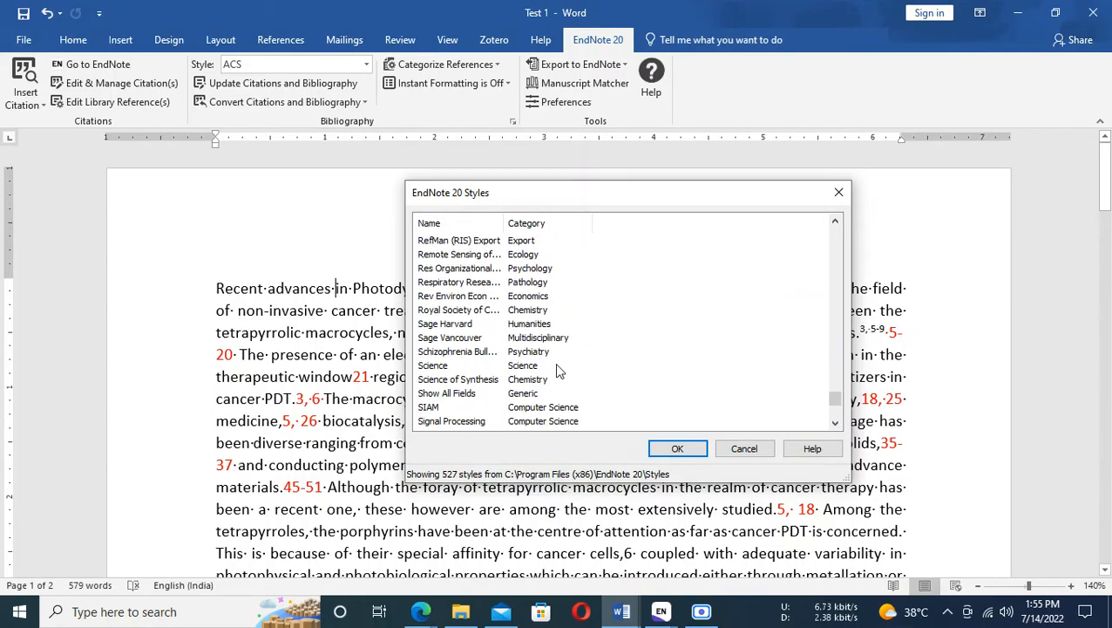
{"action": "scroll", "coordinate": [533, 365], "scroll_direction": "up", "scroll_amount": 5}
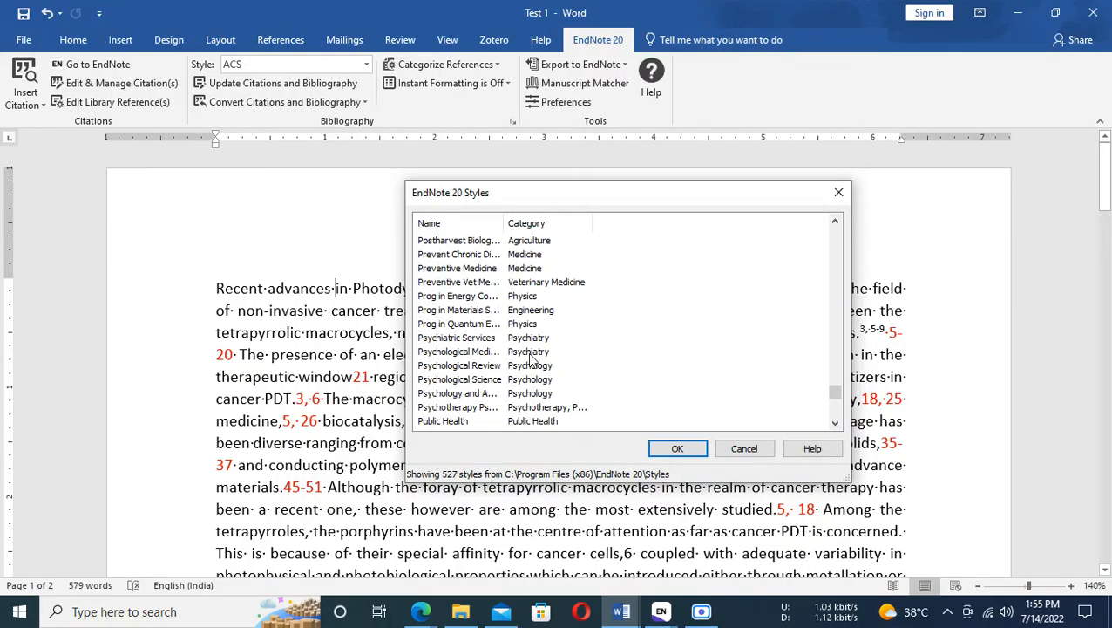
{"action": "scroll", "coordinate": [530, 361], "scroll_direction": "down", "scroll_amount": 2}
{"action": "scroll", "coordinate": [529, 360], "scroll_direction": "up", "scroll_amount": 3}
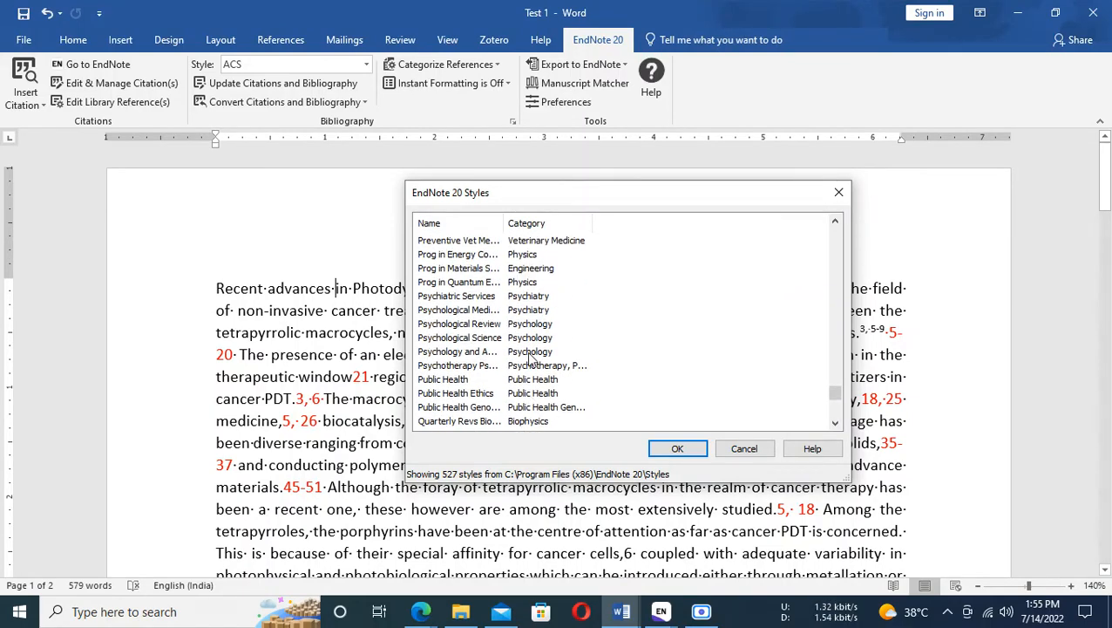
{"action": "scroll", "coordinate": [529, 360], "scroll_direction": "up", "scroll_amount": 7}
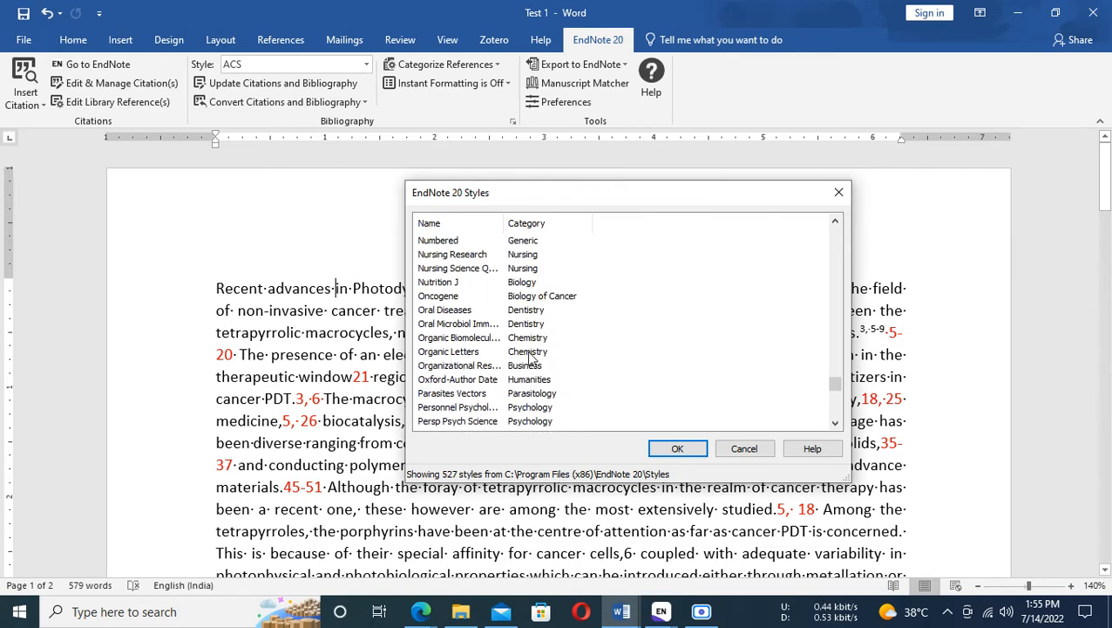
{"action": "left_click", "coordinate": [436, 339]}
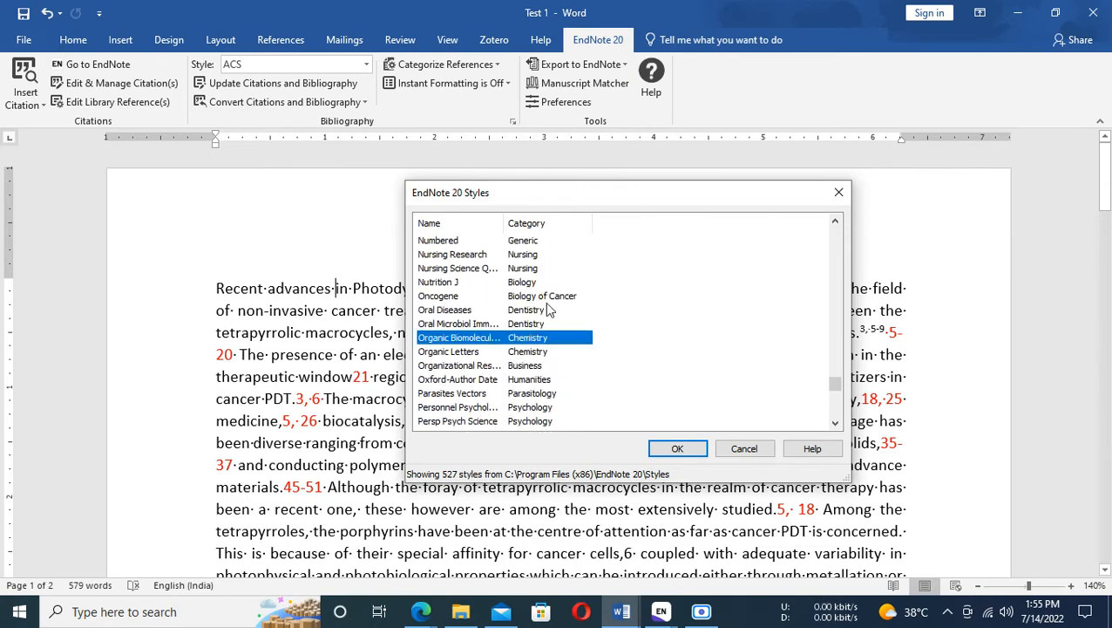
{"action": "left_click_drag", "start_coordinate": [504, 224], "coordinate": [553, 232]}
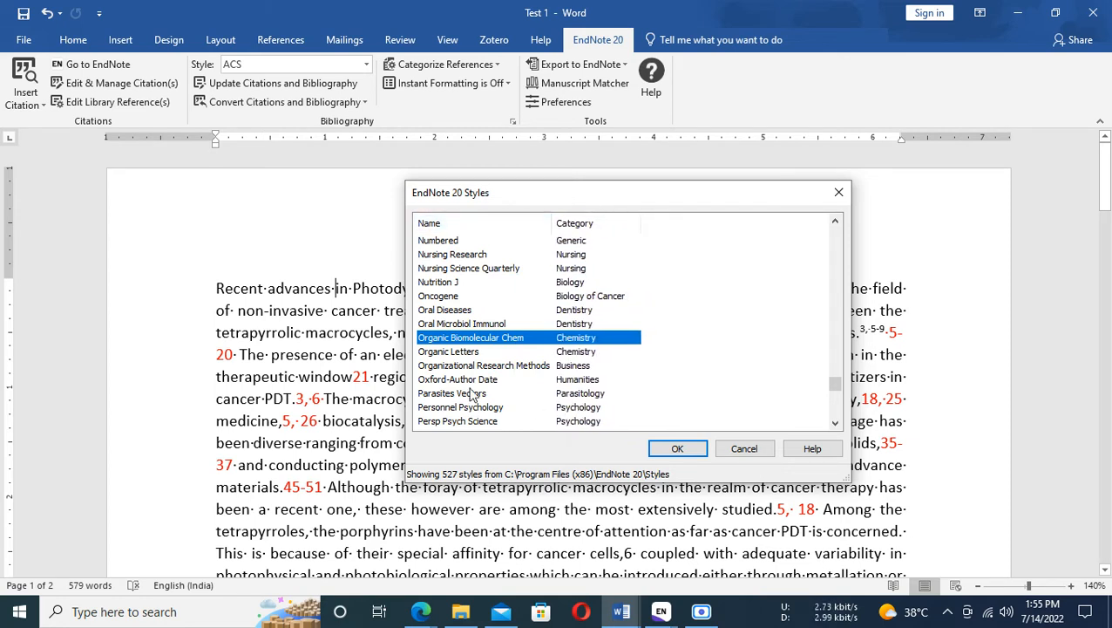
{"action": "left_click", "coordinate": [671, 451]}
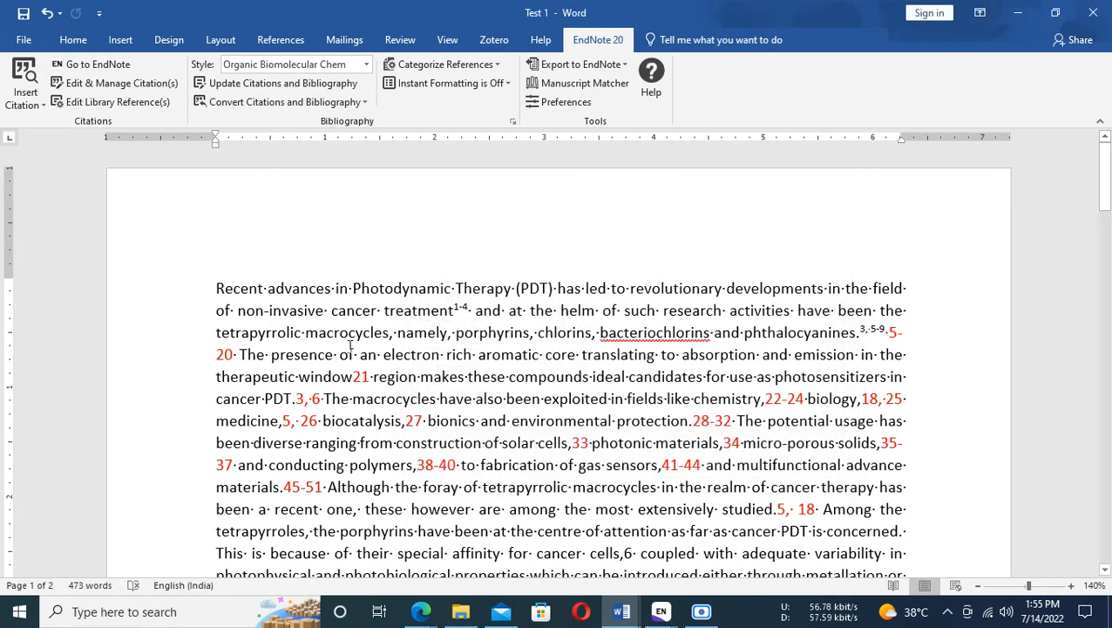
Review the formatting and abbreviated journal names of the references in the Organic Biomolecular Chem style.
{"action": "scroll", "coordinate": [348, 353], "scroll_direction": "down", "scroll_amount": 15}
{"action": "scroll", "coordinate": [340, 353], "scroll_direction": "down", "scroll_amount": 6}
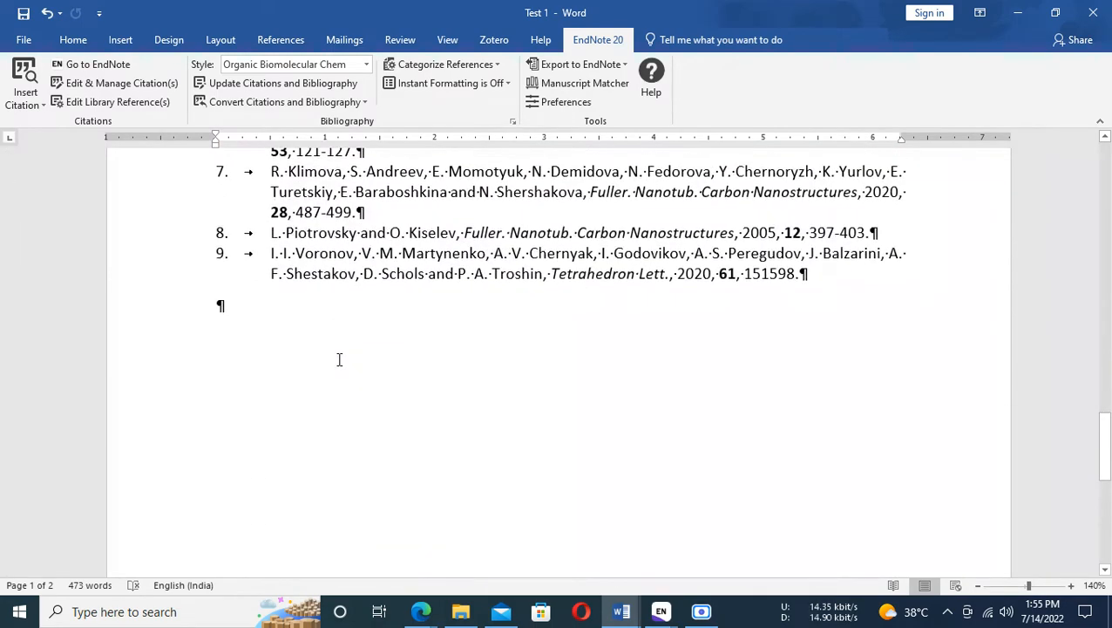
{"action": "scroll", "coordinate": [349, 389], "scroll_direction": "up", "scroll_amount": 3}
{"action": "key", "text": "ctrl+a"}
{"action": "scroll", "coordinate": [540, 453], "scroll_direction": "up", "scroll_amount": 5}
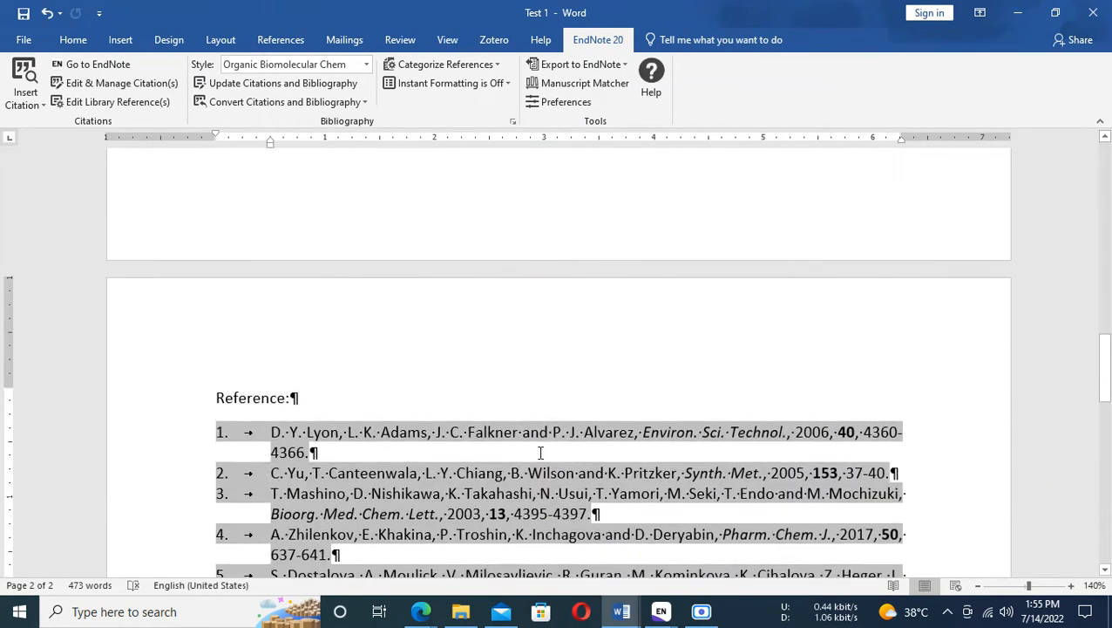
{"action": "left_click", "coordinate": [315, 399]}
{"action": "scroll", "coordinate": [466, 397], "scroll_direction": "down", "scroll_amount": 3}
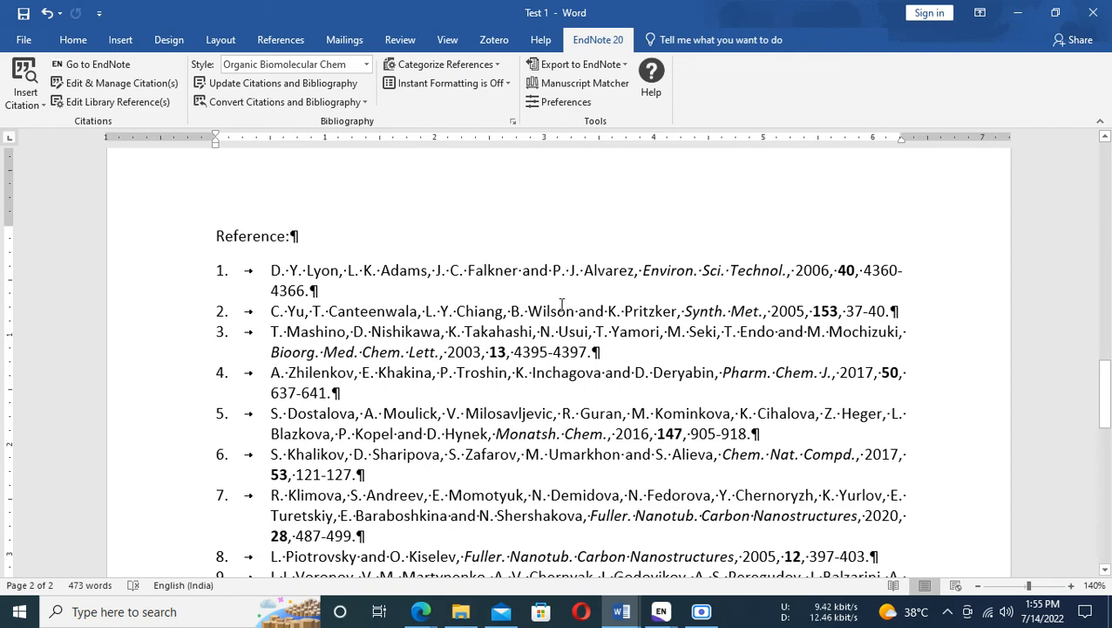
Reformat the references in the ACS style and in the Angewandte Chemie Copy style, and compare the resulting lists.
{"action": "left_click", "coordinate": [366, 65]}
{"action": "left_click", "coordinate": [282, 101]}
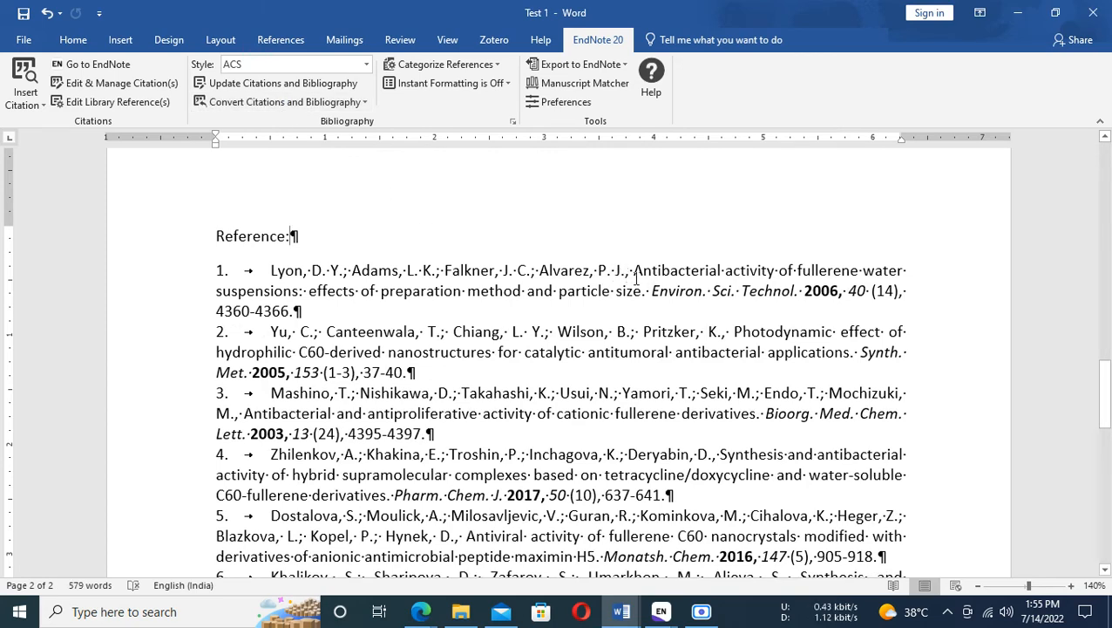
{"action": "left_click", "coordinate": [367, 65]}
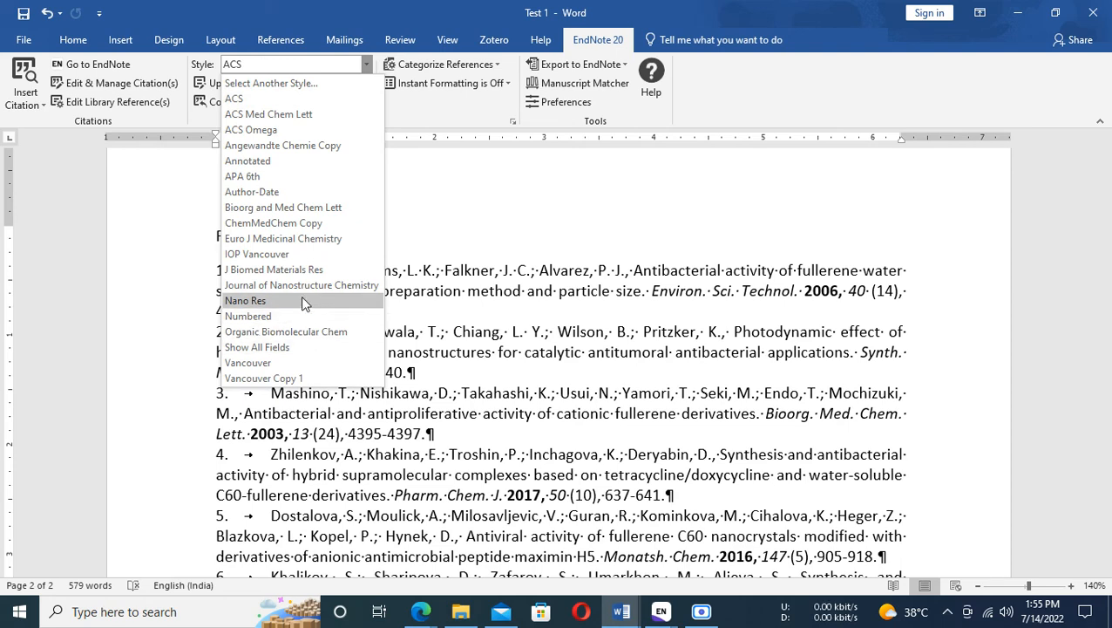
{"action": "left_click", "coordinate": [283, 146]}
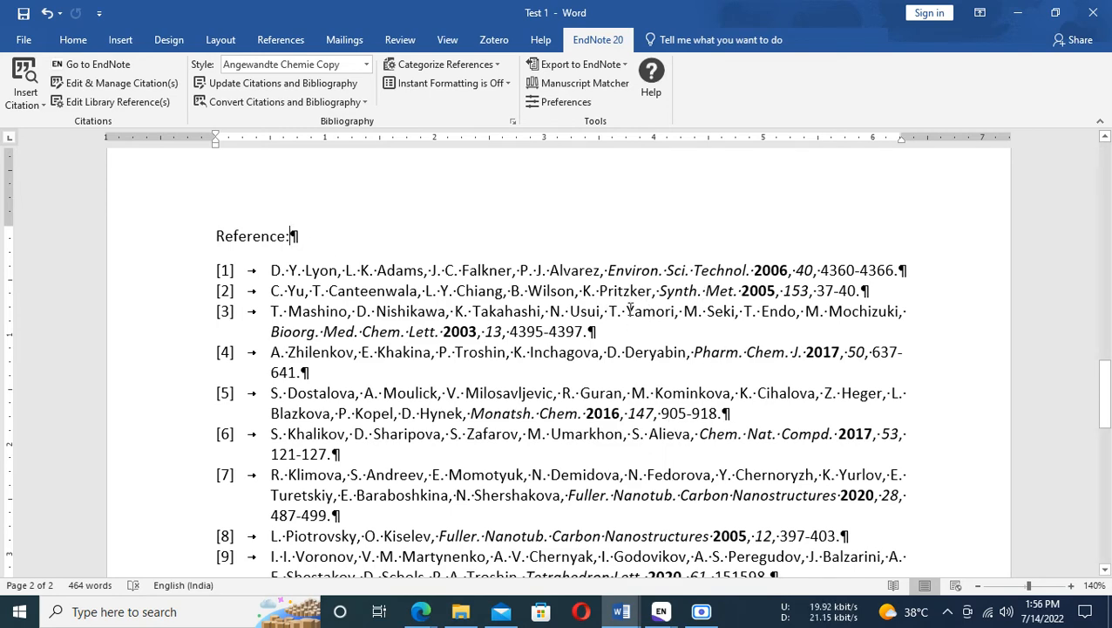
{"action": "scroll", "coordinate": [507, 437], "scroll_direction": "down", "scroll_amount": 7}
{"action": "scroll", "coordinate": [505, 435], "scroll_direction": "up", "scroll_amount": 4}
{"action": "scroll", "coordinate": [506, 433], "scroll_direction": "up", "scroll_amount": 2}
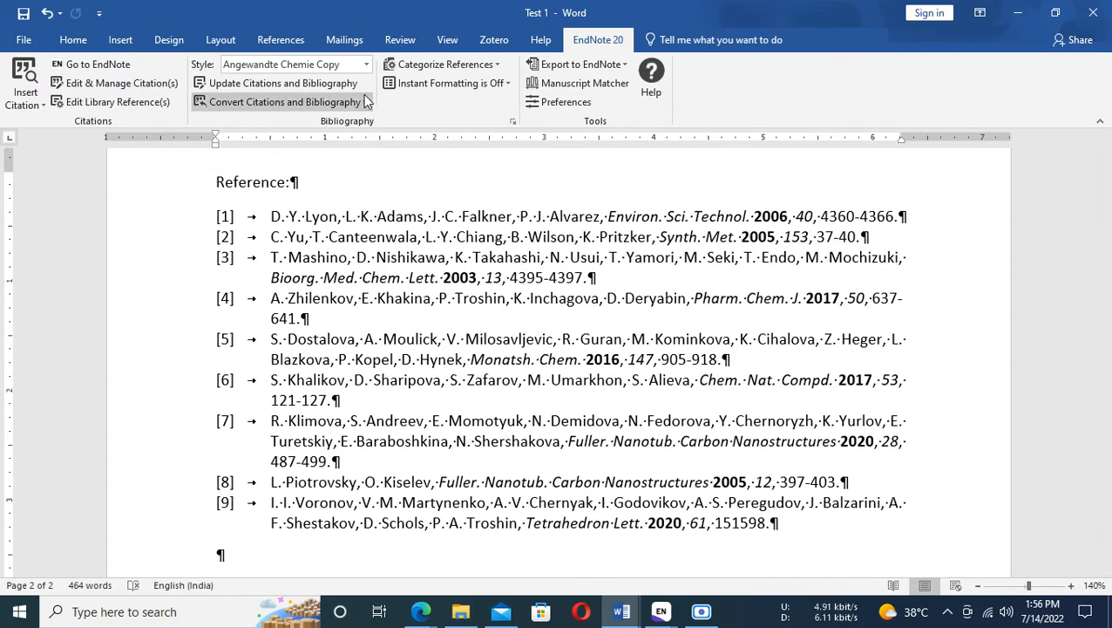
Set the output style back to ACS and review the references and in-text citations.
{"action": "left_click", "coordinate": [367, 65]}
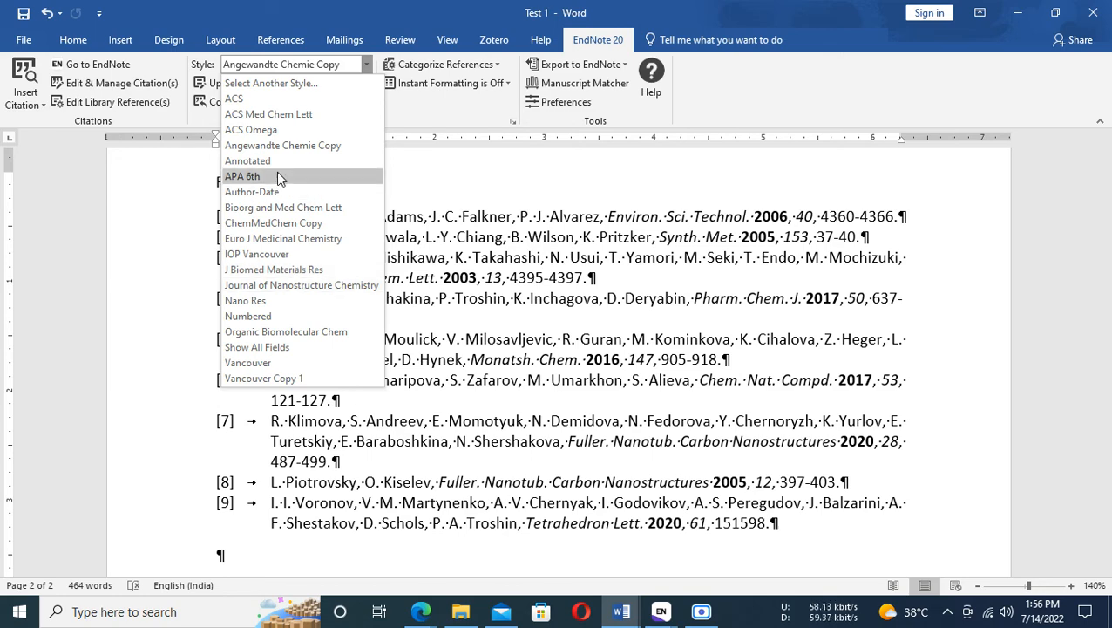
{"action": "left_click", "coordinate": [252, 97]}
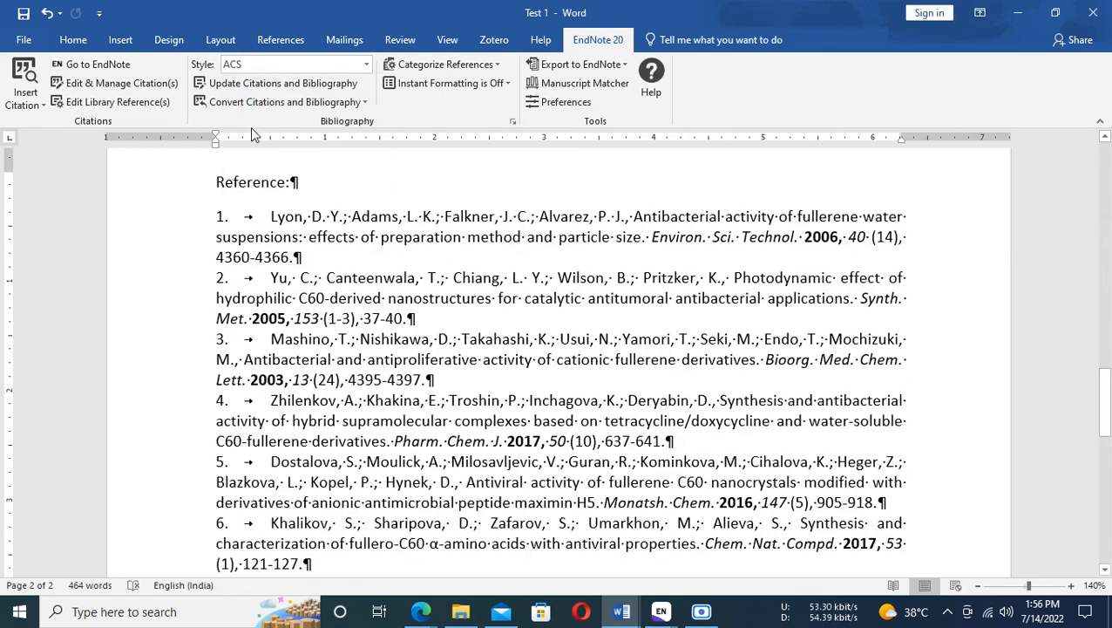
{"action": "scroll", "coordinate": [380, 317], "scroll_direction": "down", "scroll_amount": 8}
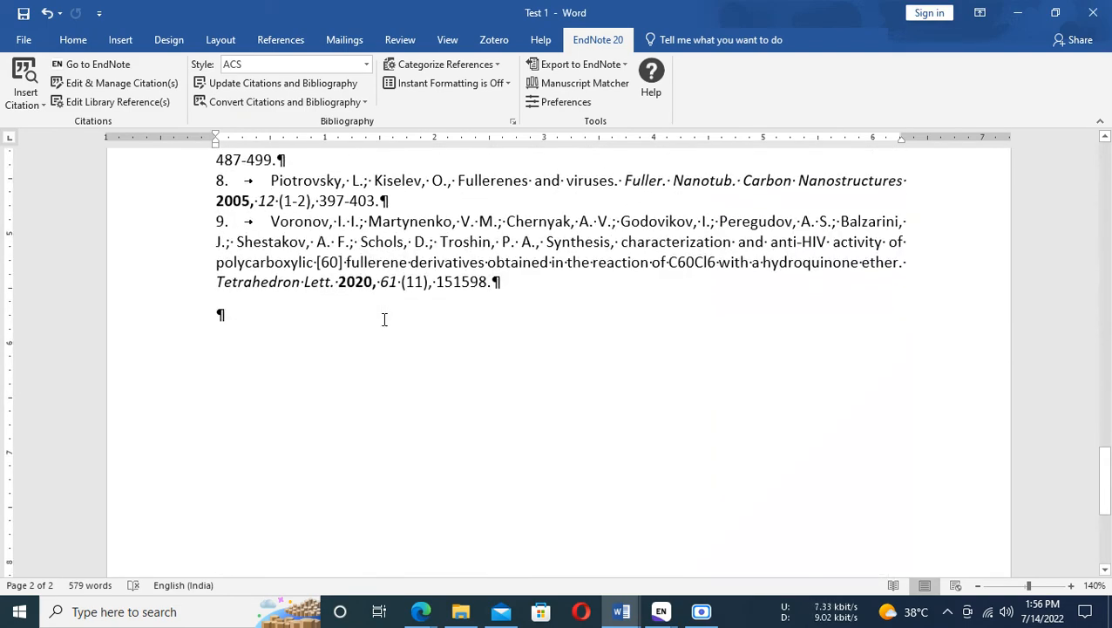
{"action": "scroll", "coordinate": [383, 319], "scroll_direction": "up", "scroll_amount": 10}
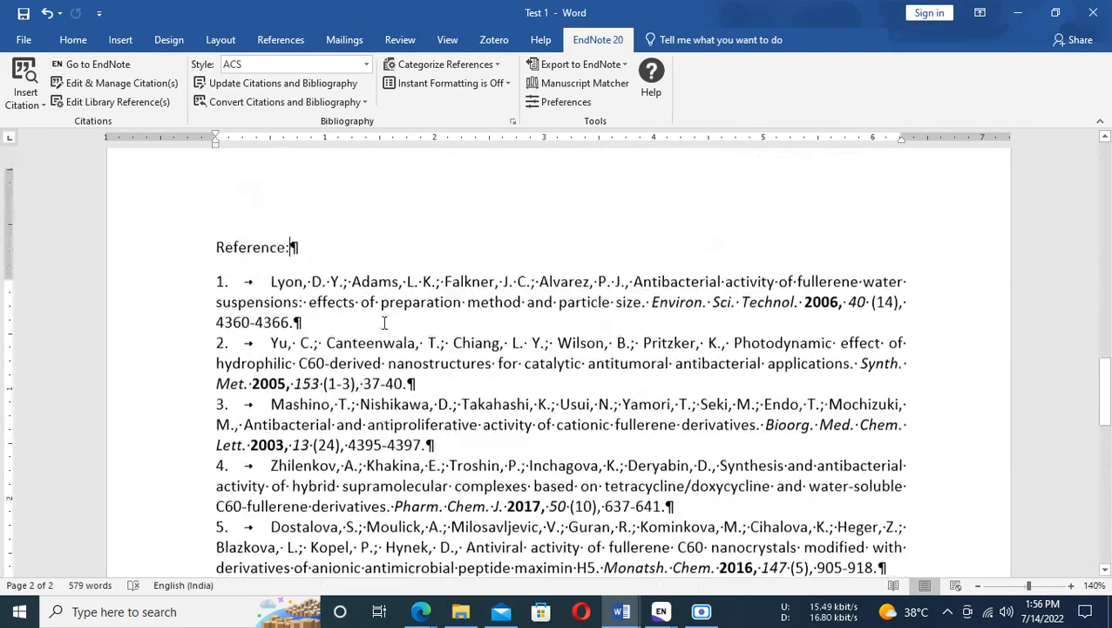
{"action": "scroll", "coordinate": [383, 319], "scroll_direction": "up", "scroll_amount": 15}
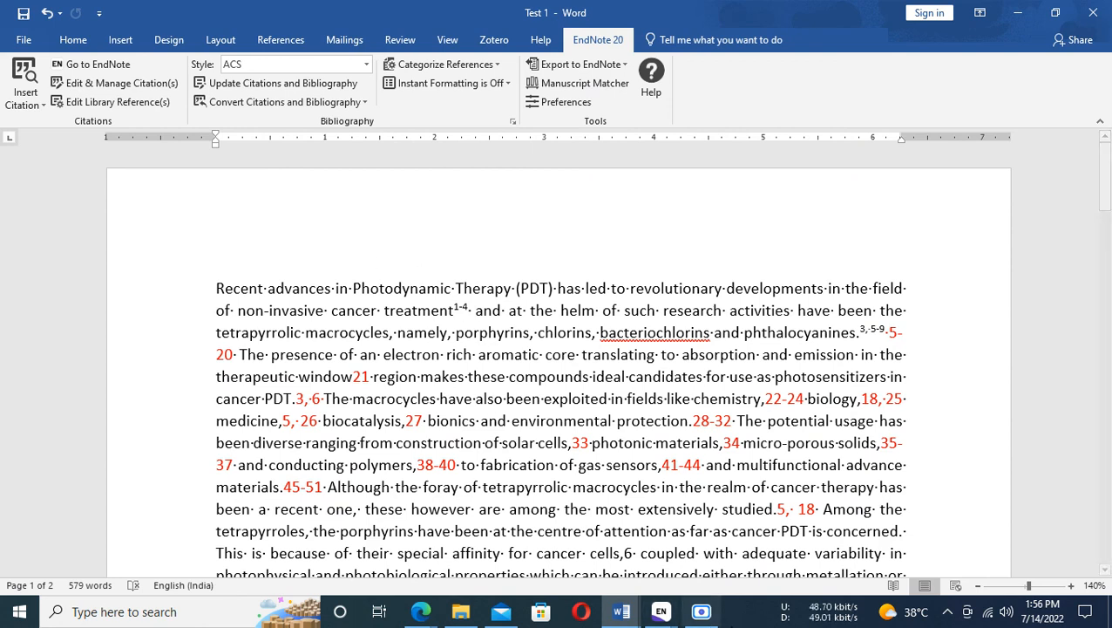
{"action": "left_click", "coordinate": [708, 614]}
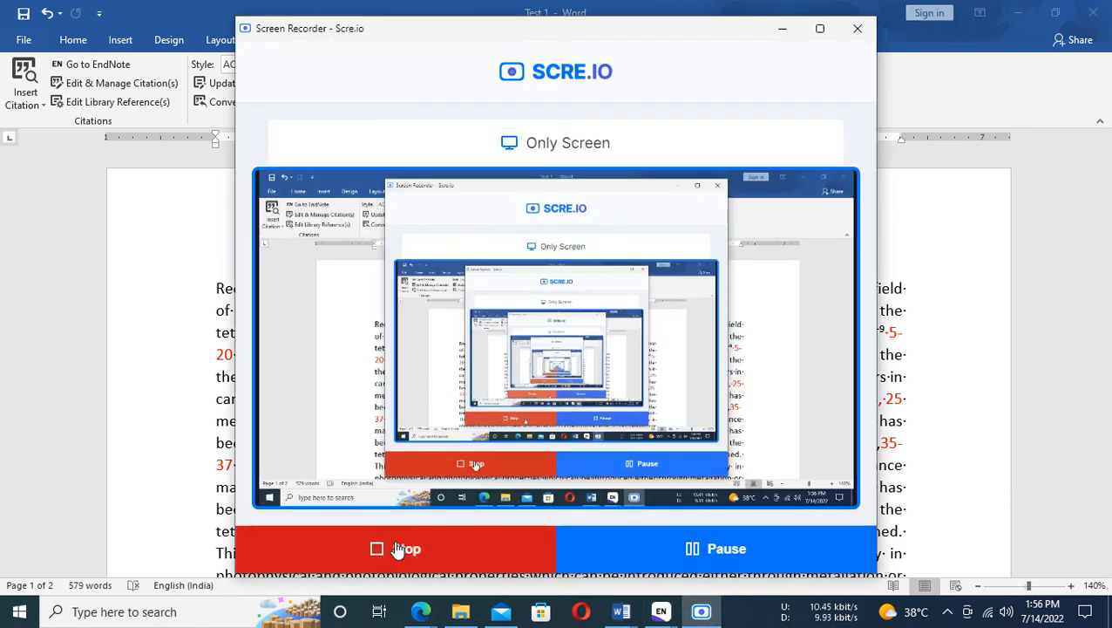